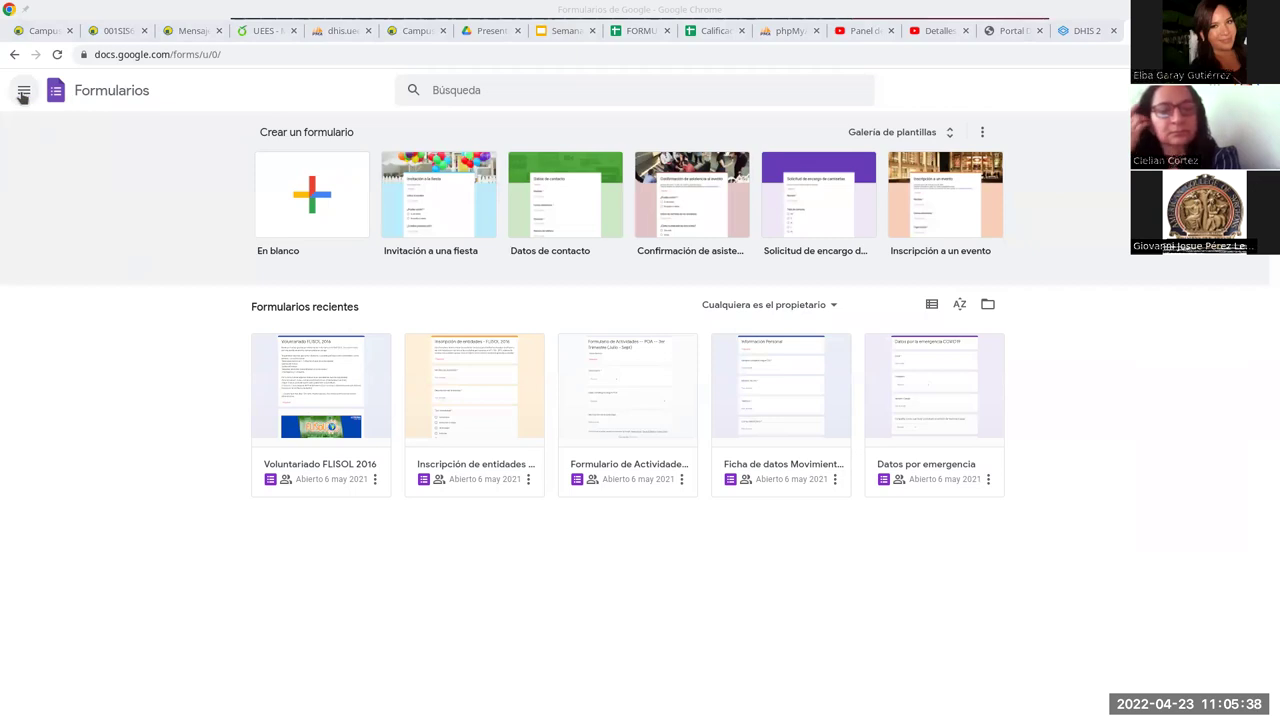
- Open docs.google.com/document/u/0/ in a new browser tab and go from there to the Formularios home page
key("ctrl+t")
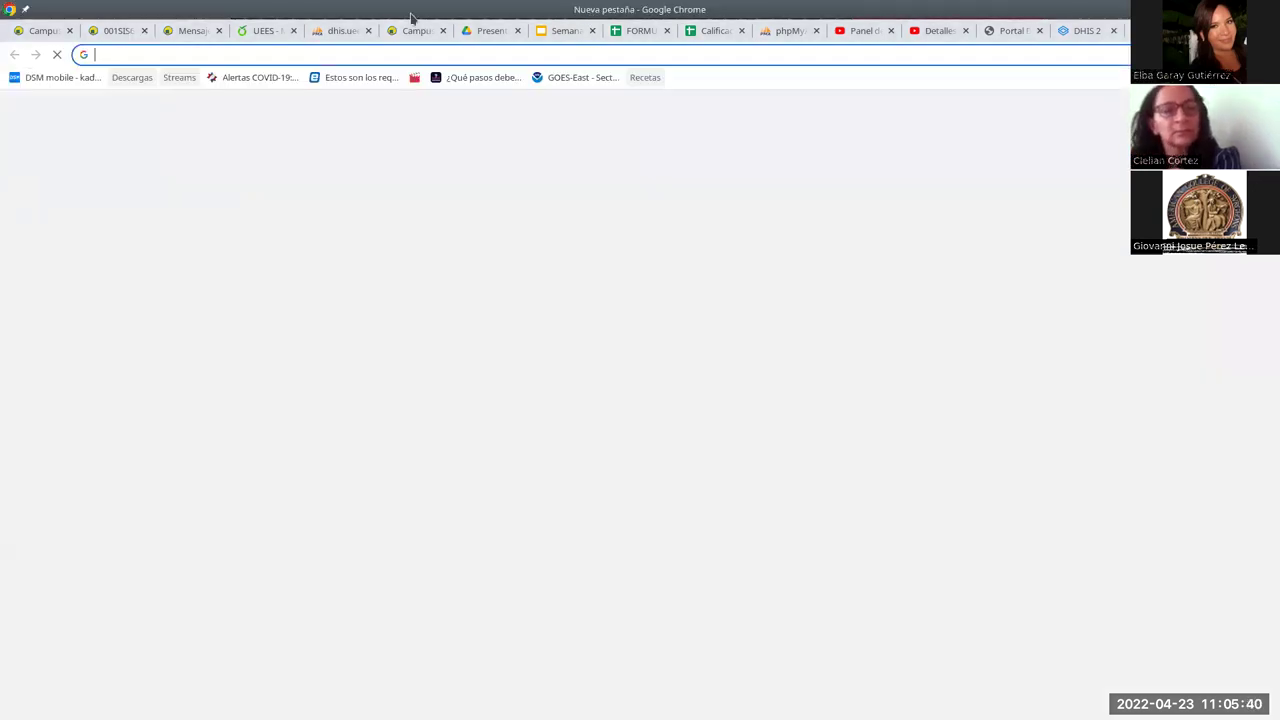
type("https://docs.google.com/document/u/0/")
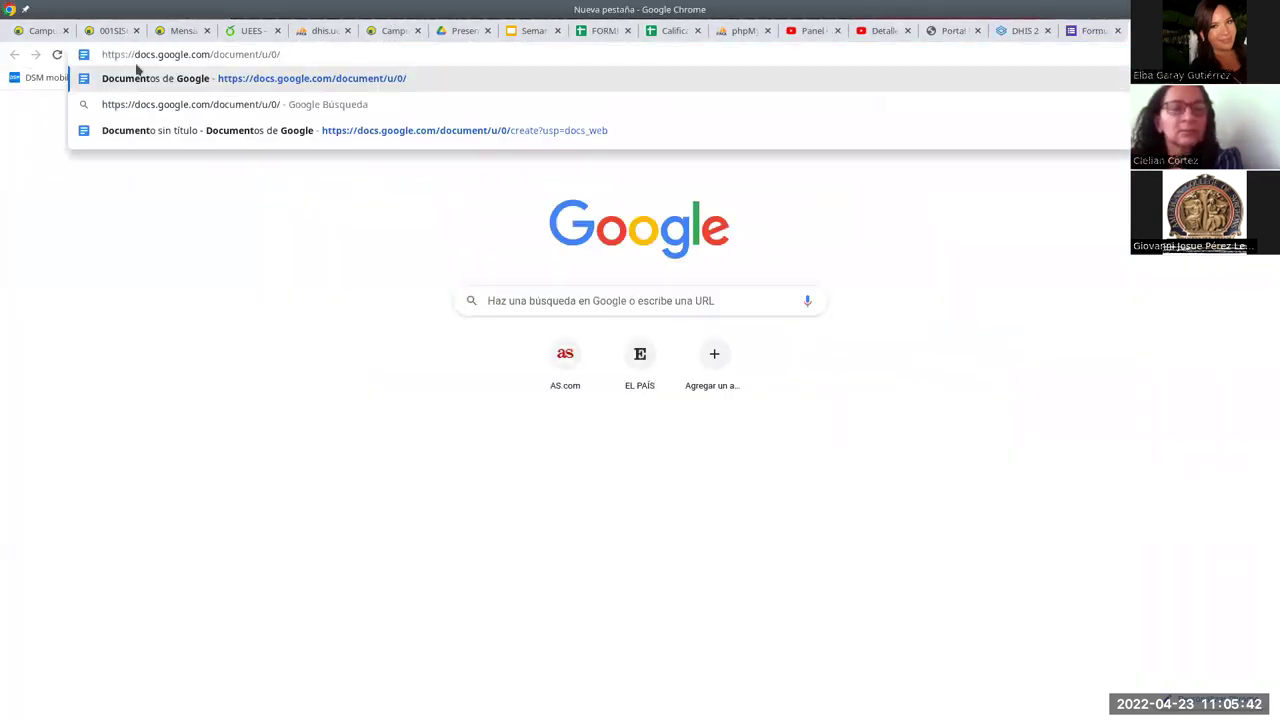
key("Return")
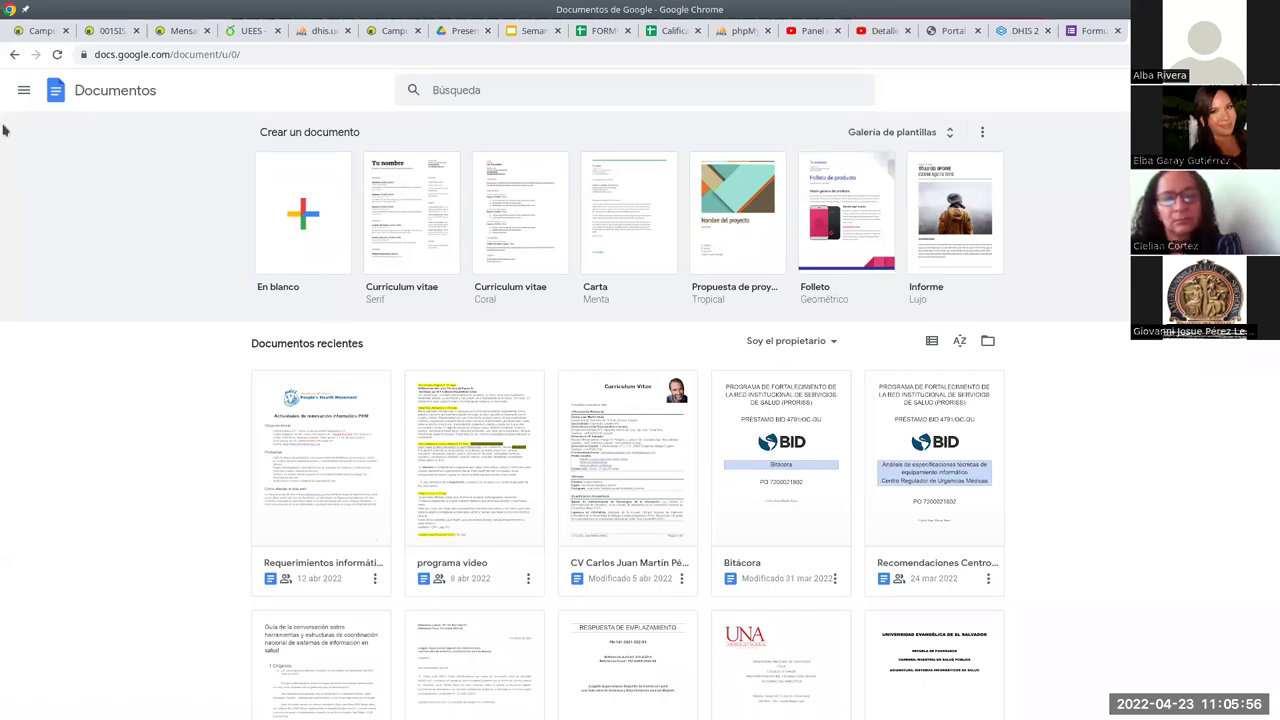
left_click(20, 94)
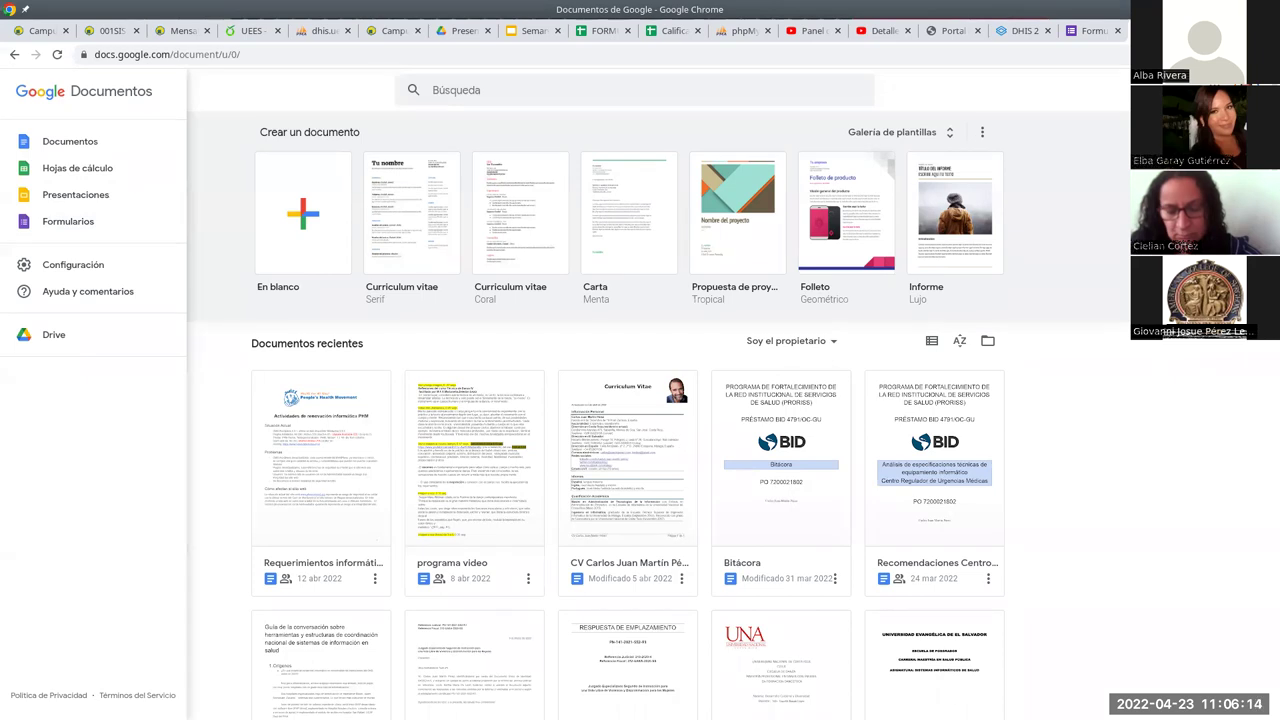
left_click(85, 224)
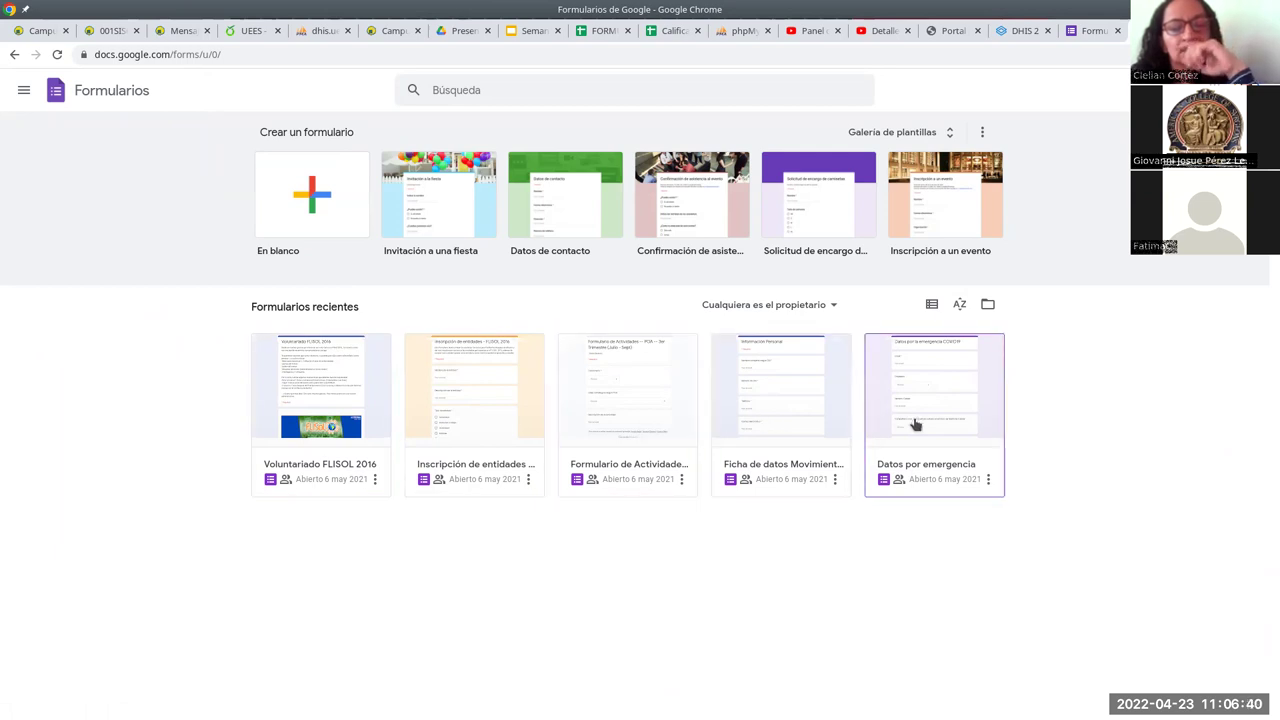
- Create a blank form titled "Encuesta de prueba MSP UEES" and give the form file the same name
left_click(305, 203)
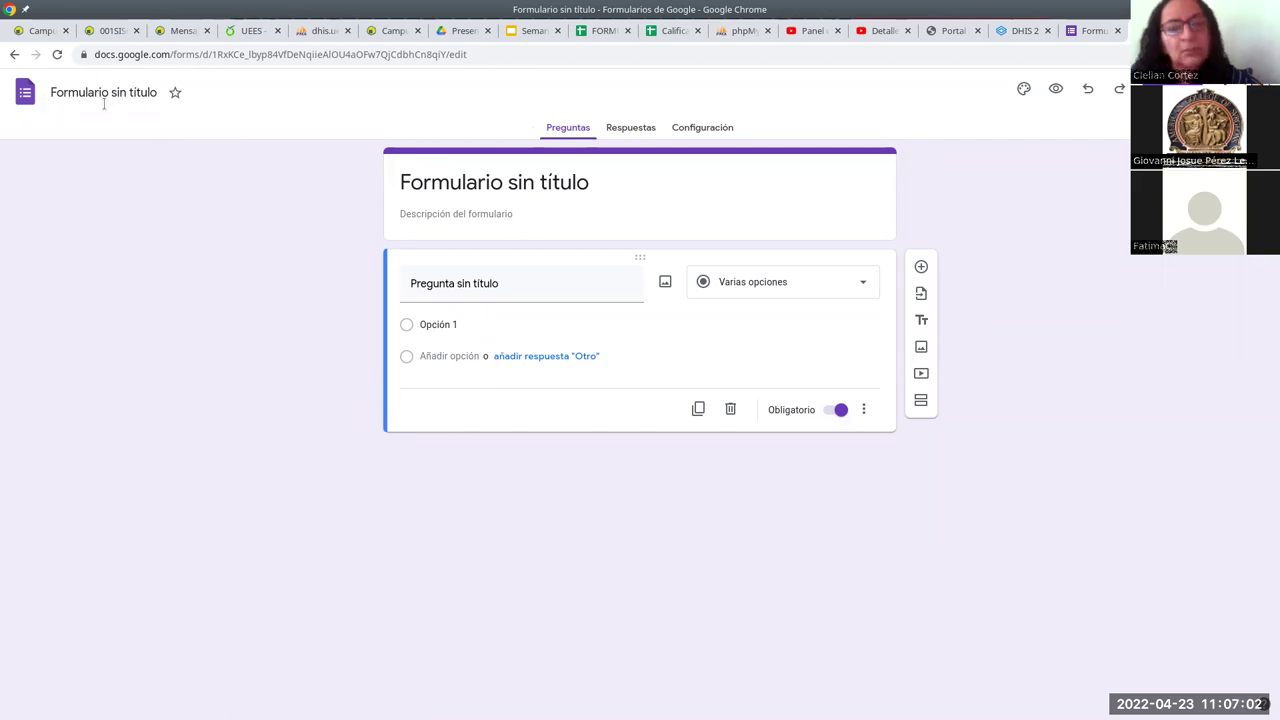
left_click(474, 178)
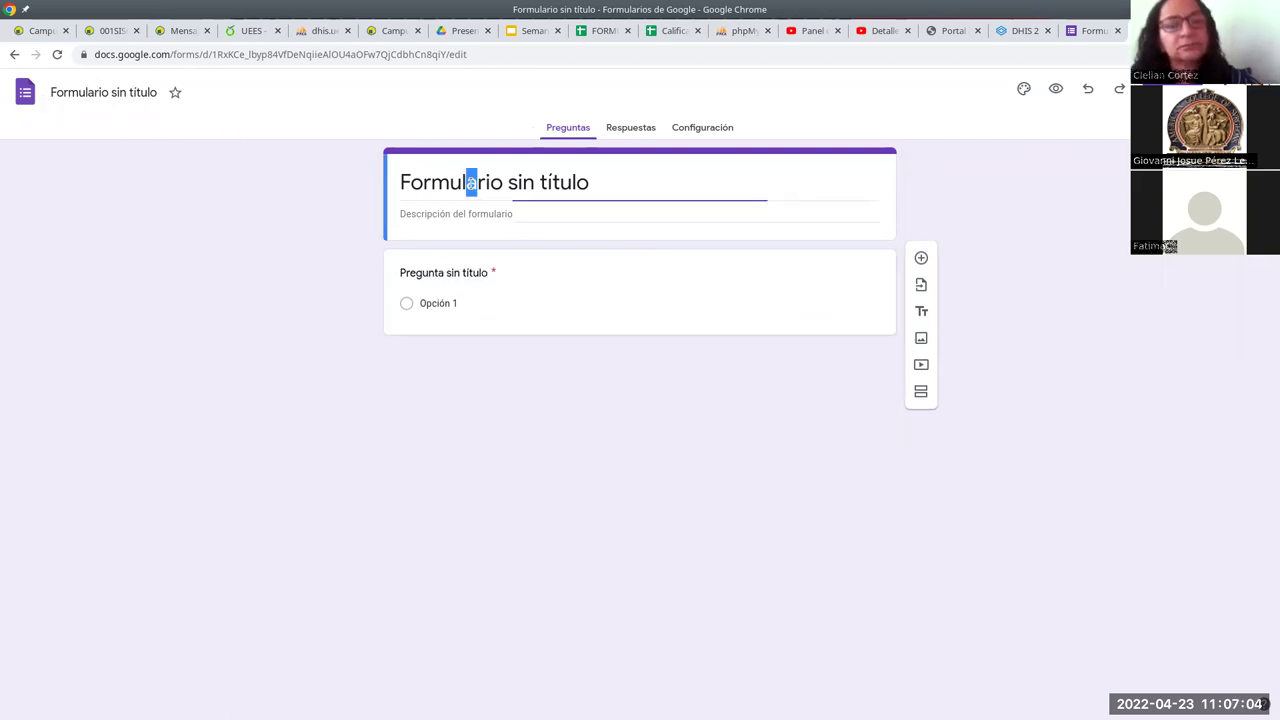
double_click(432, 186)
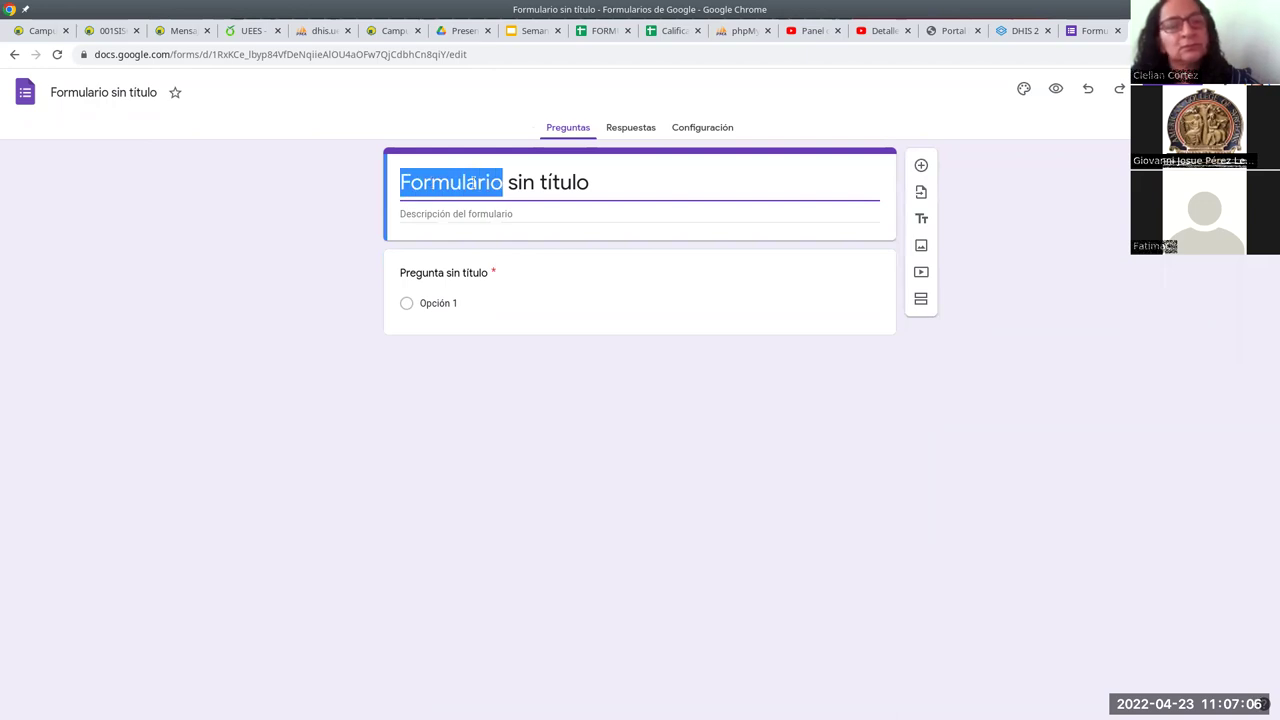
triple_click(470, 182)
type("Encuest")
type("a de prueba")
type(" MSP")
type(" UESS")
key("BackSpace")
key("BackSpace")
type("ES")
left_click(320, 237)
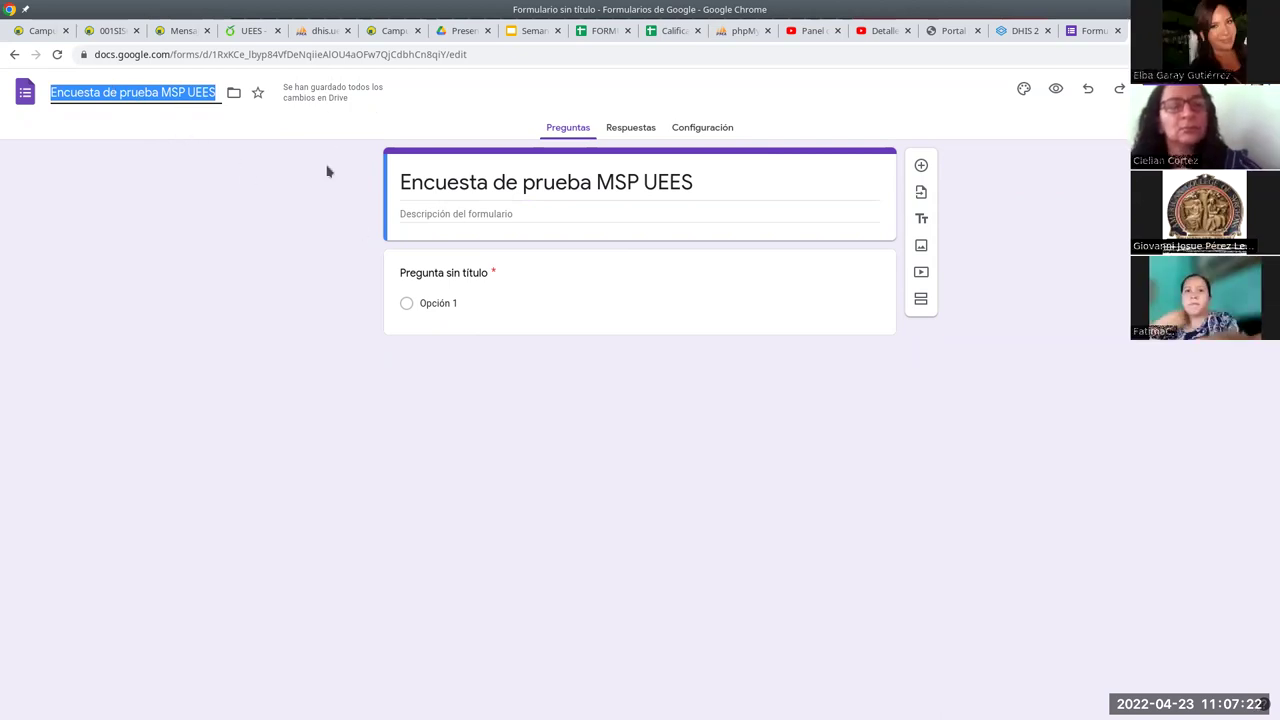
- Open docs.google.com in a new tab, view its list of available Google apps, and close the tab
left_click(415, 213)
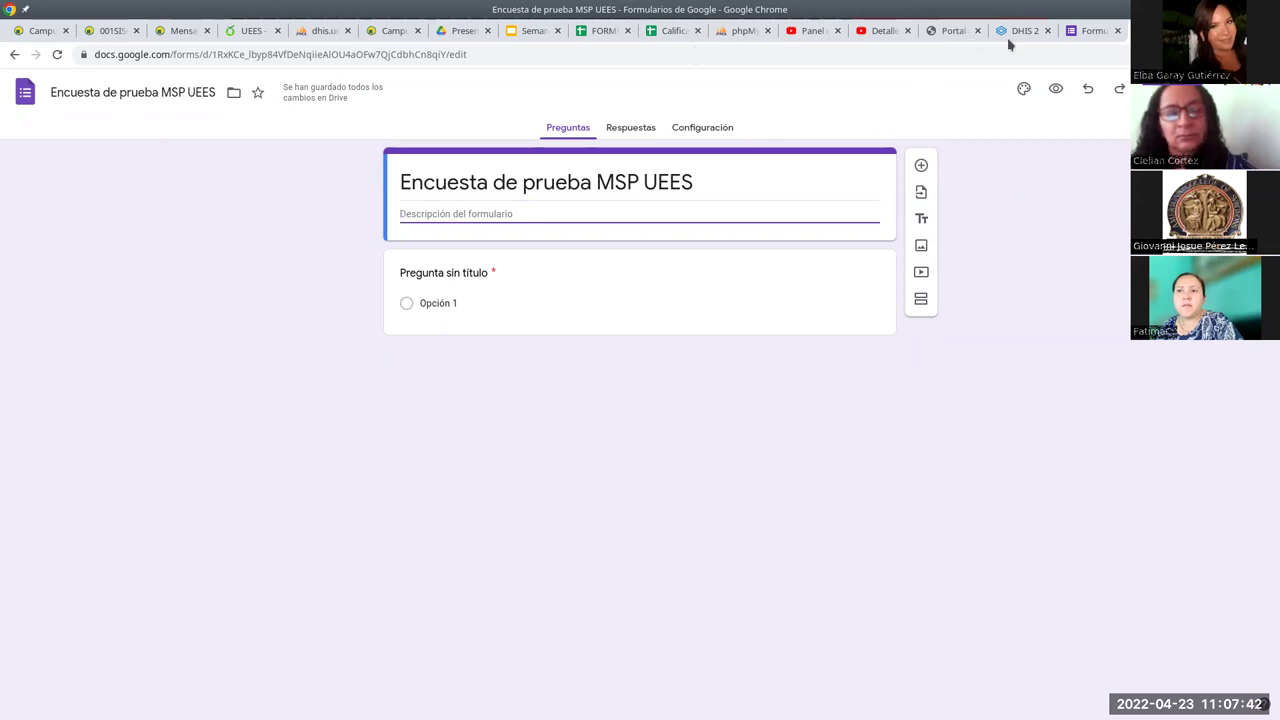
left_click(1163, 531)
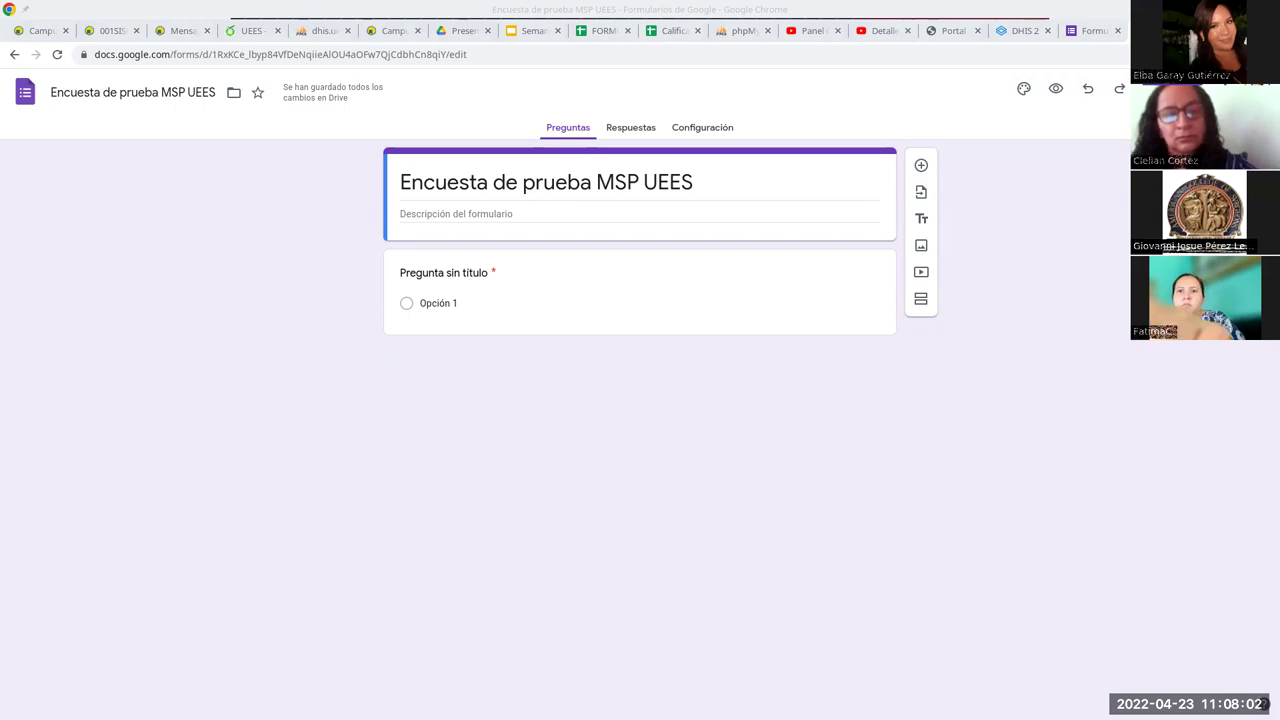
key("ctrl+t")
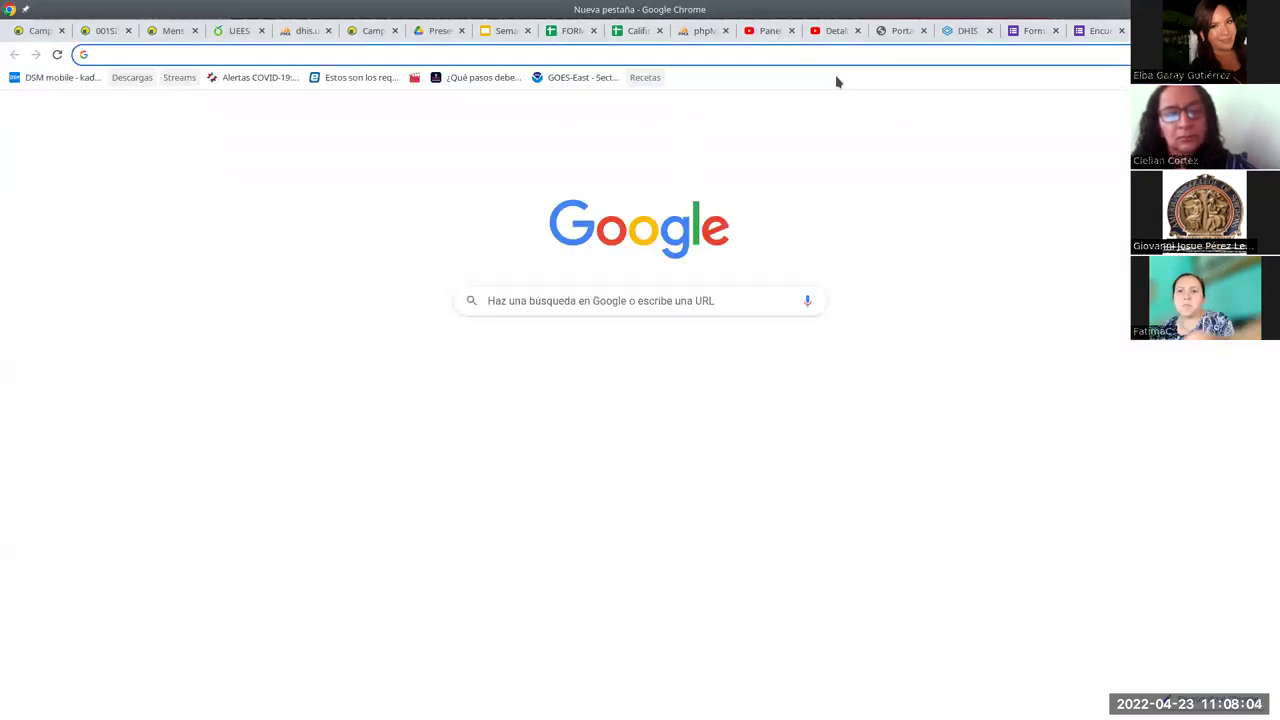
type("docs.google.")
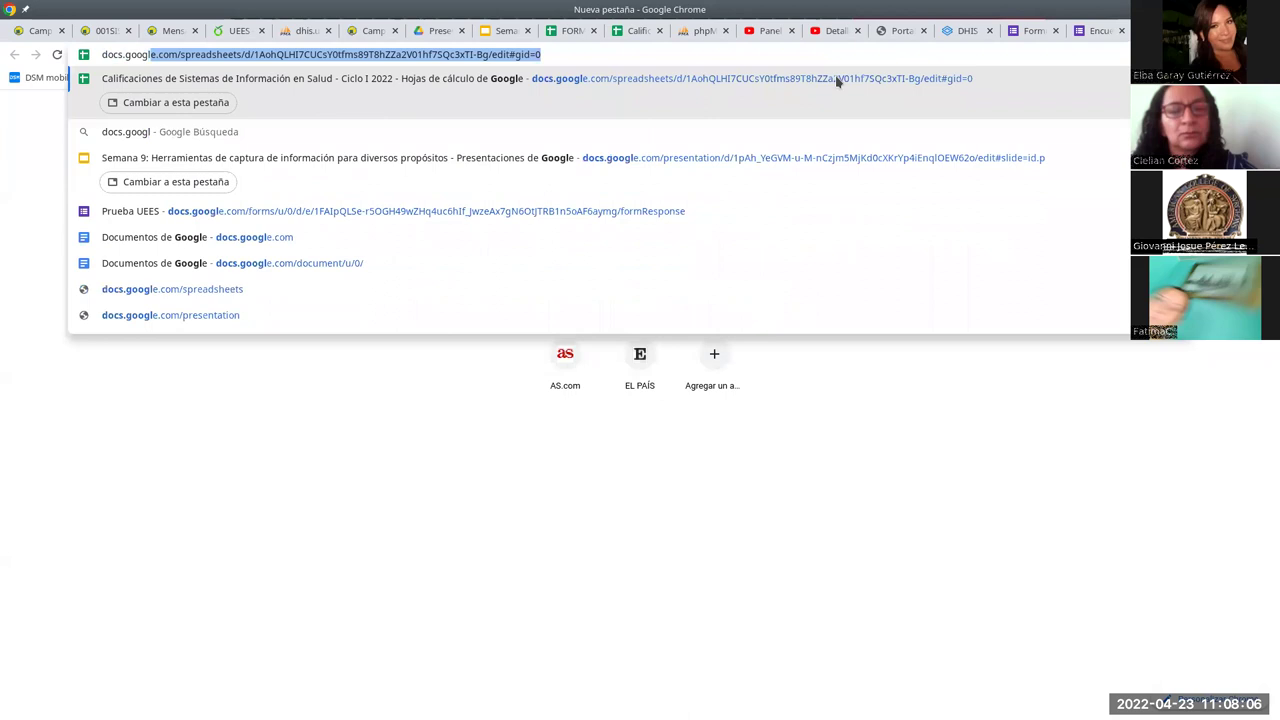
type("com")
key("Return")
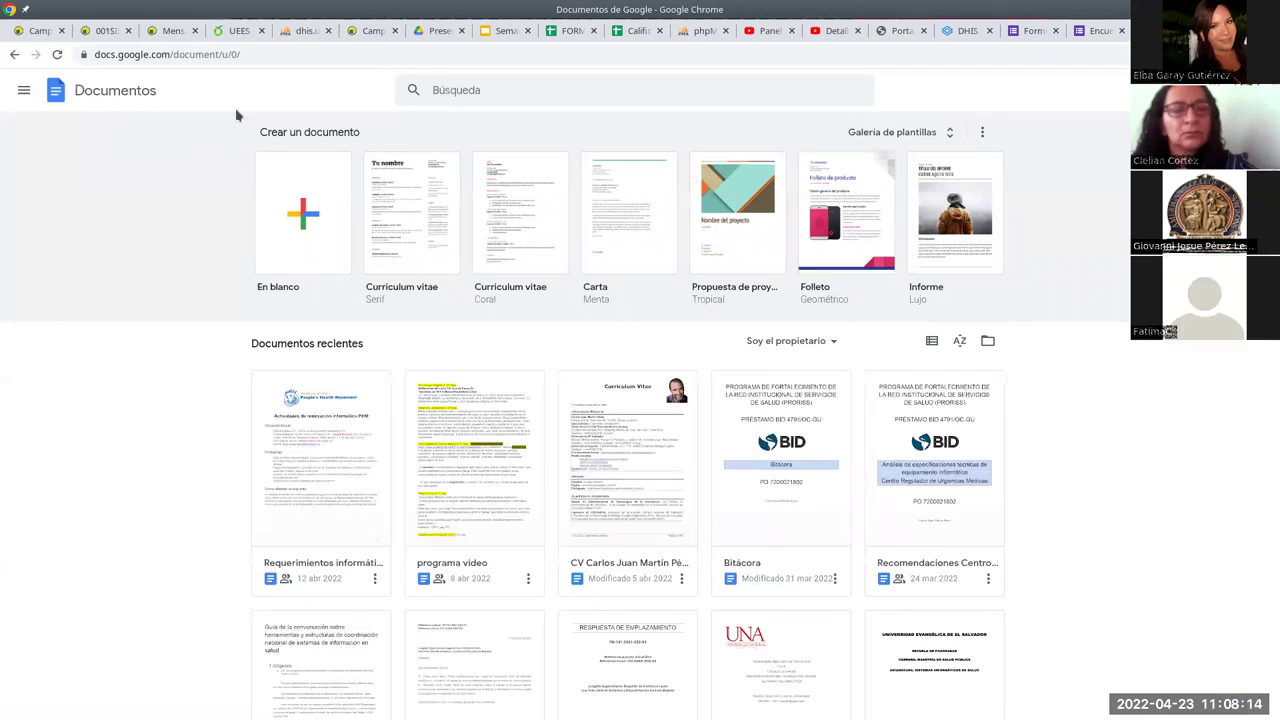
left_click(26, 92)
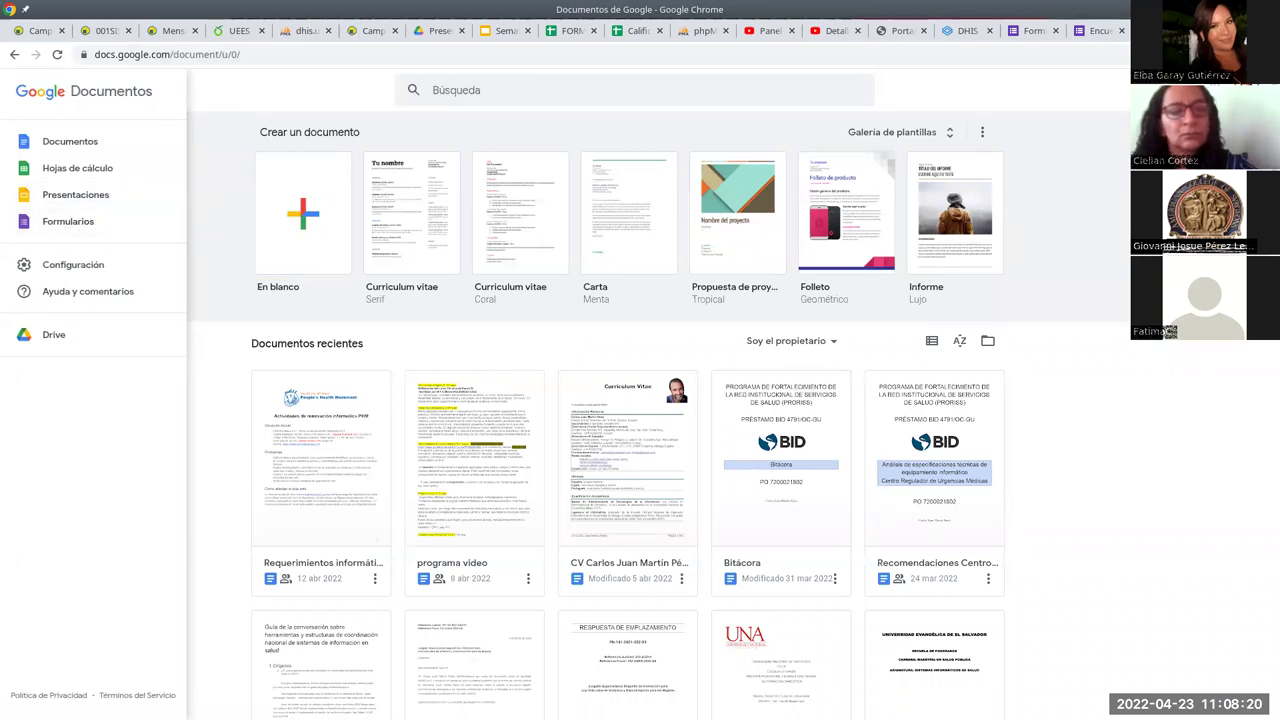
key("ctrl+w")
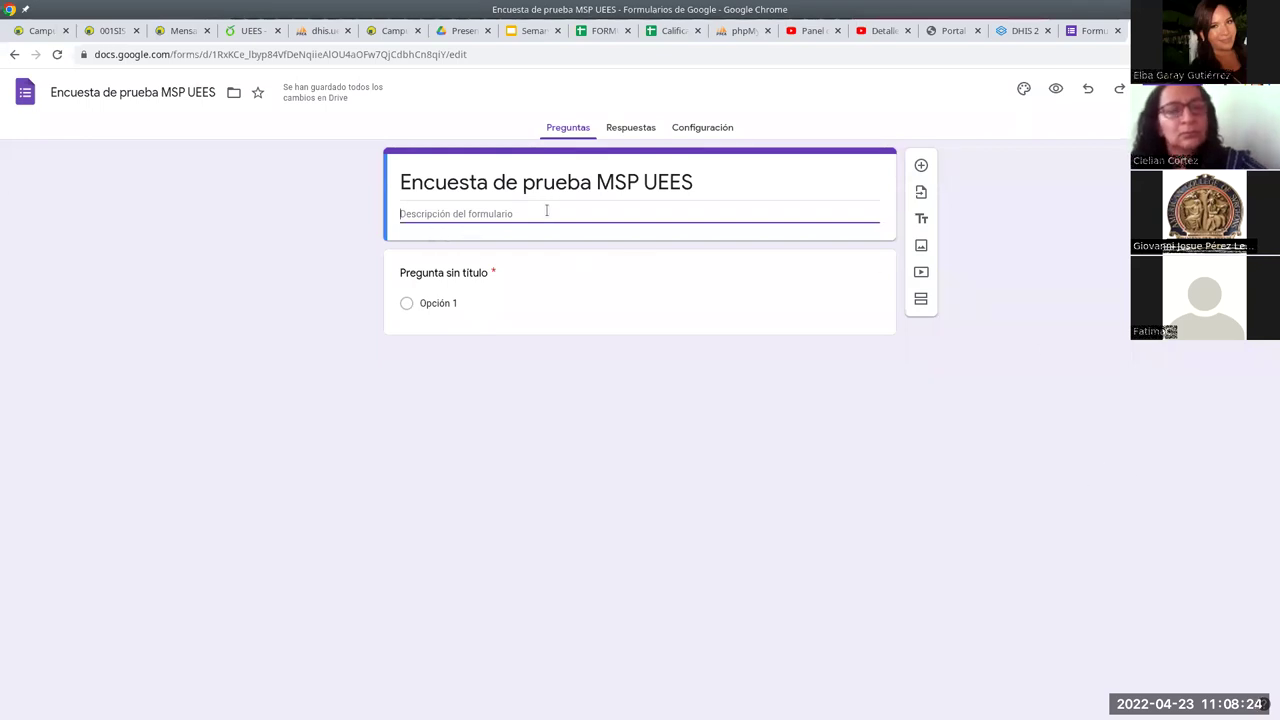
- Enter "Hola que tal" as the form description
type("Hola que tal")
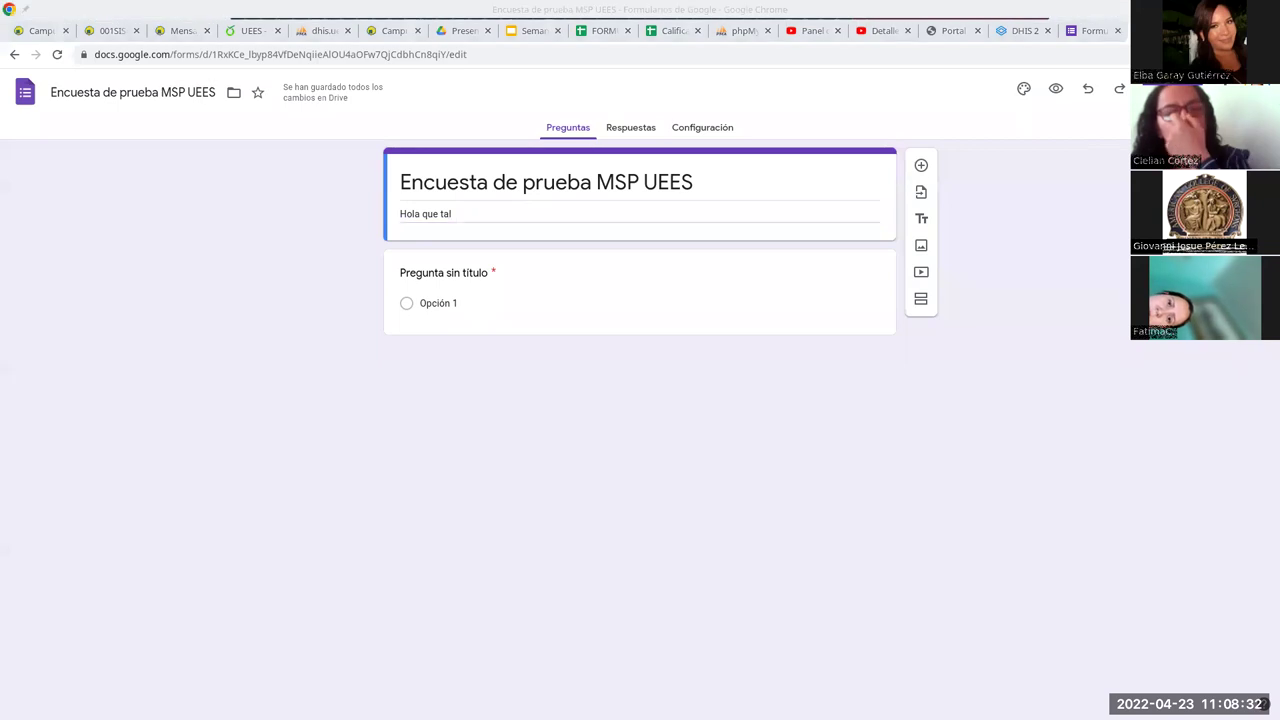
key("alt+Tab")
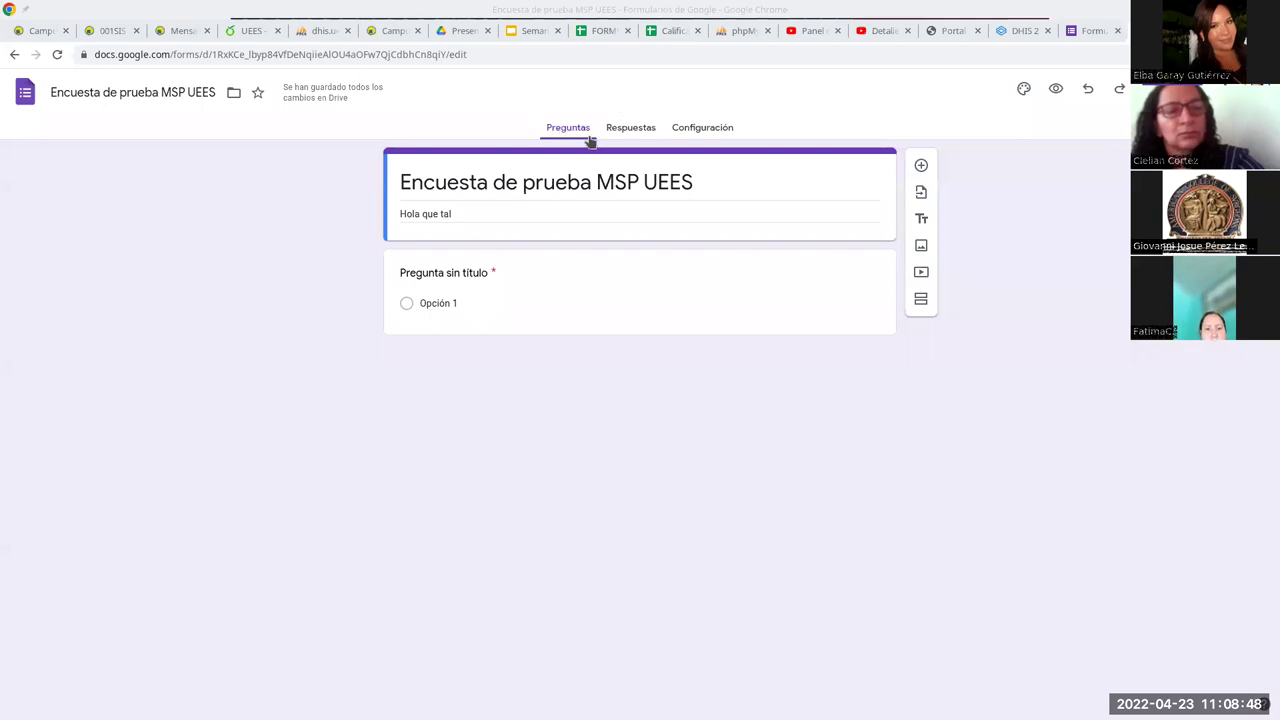
- Examine the form's Respuestas and Configuración pages, including the expanded settings for managing responses
left_click(649, 130)
left_click(697, 133)
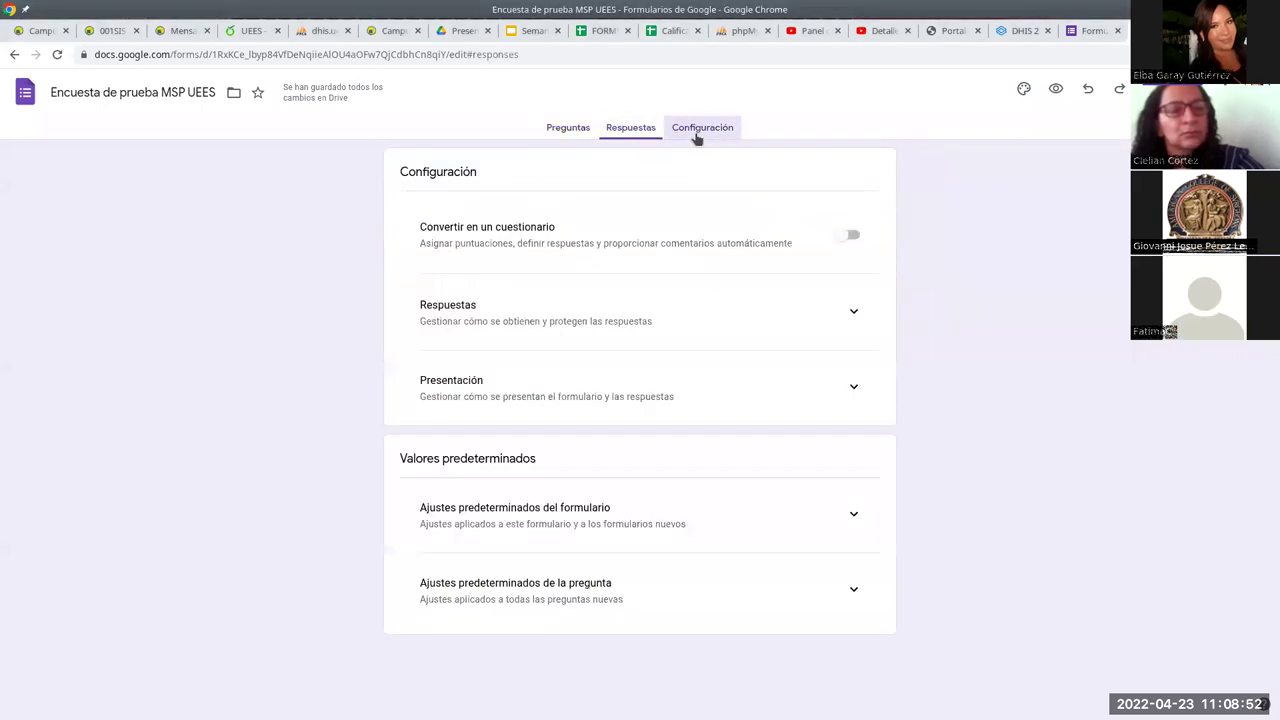
left_click(578, 131)
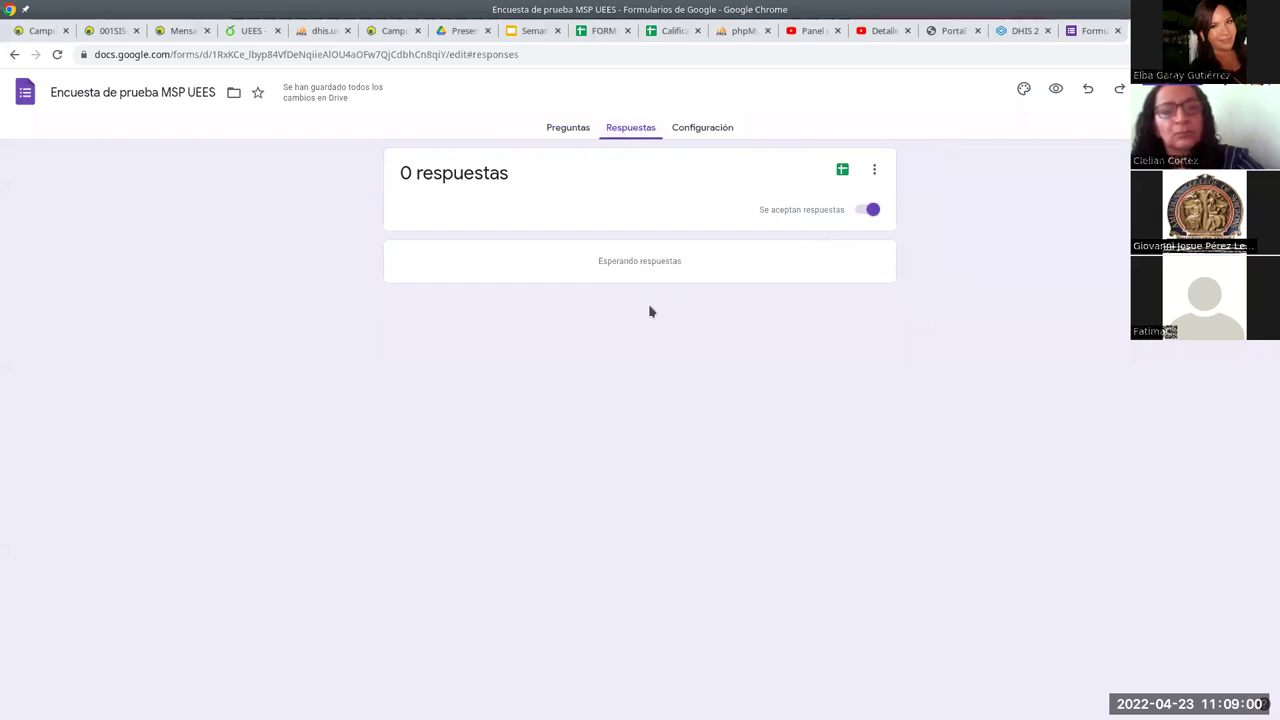
left_click(692, 131)
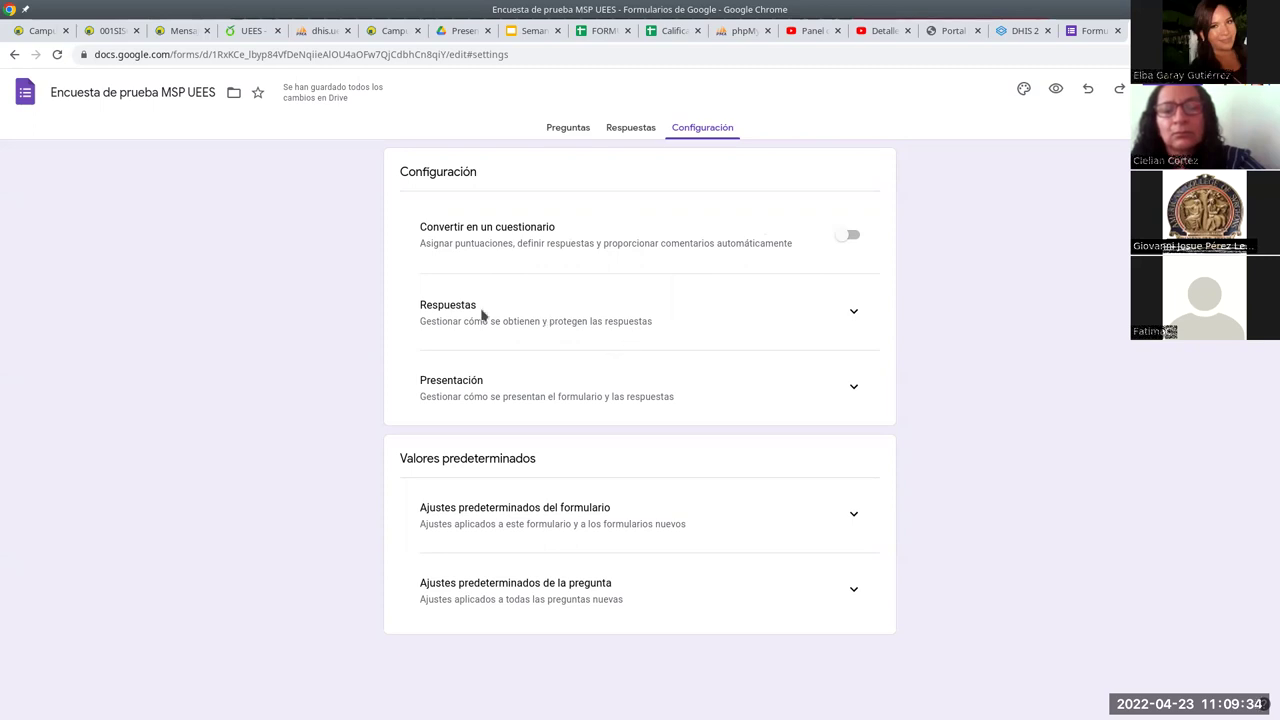
left_click(853, 311)
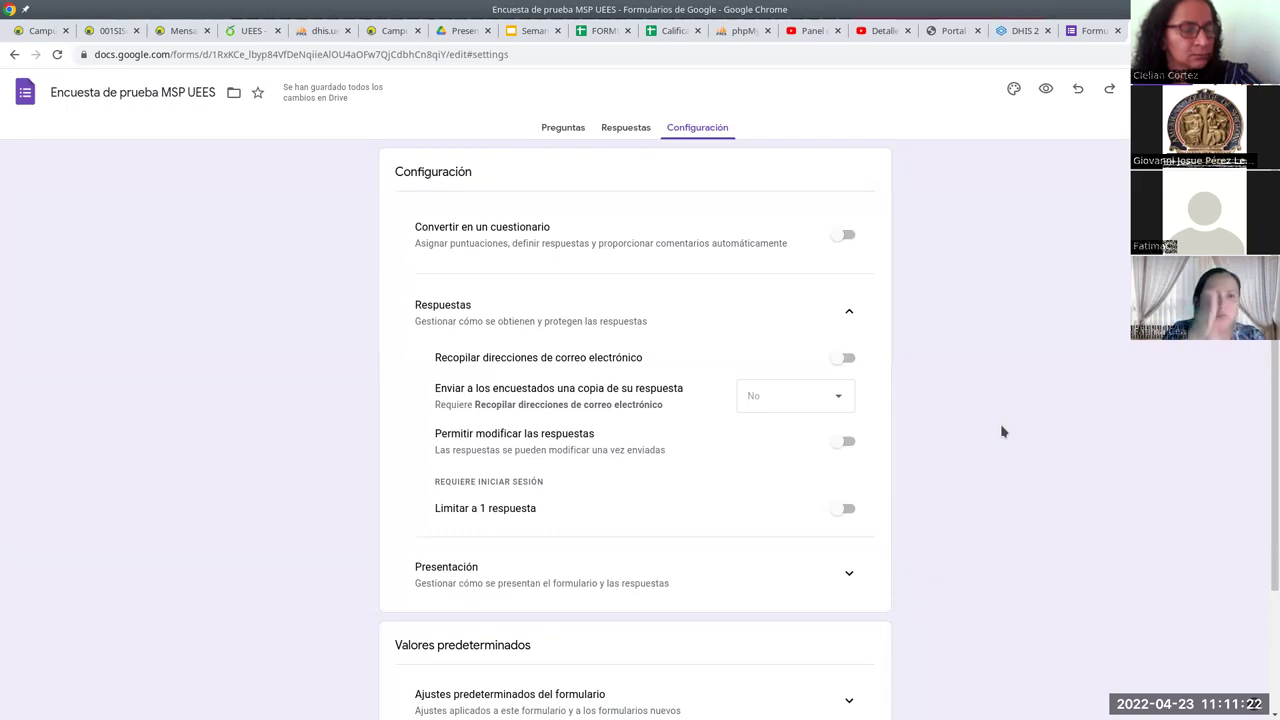
scroll(957, 406, "down", 3)
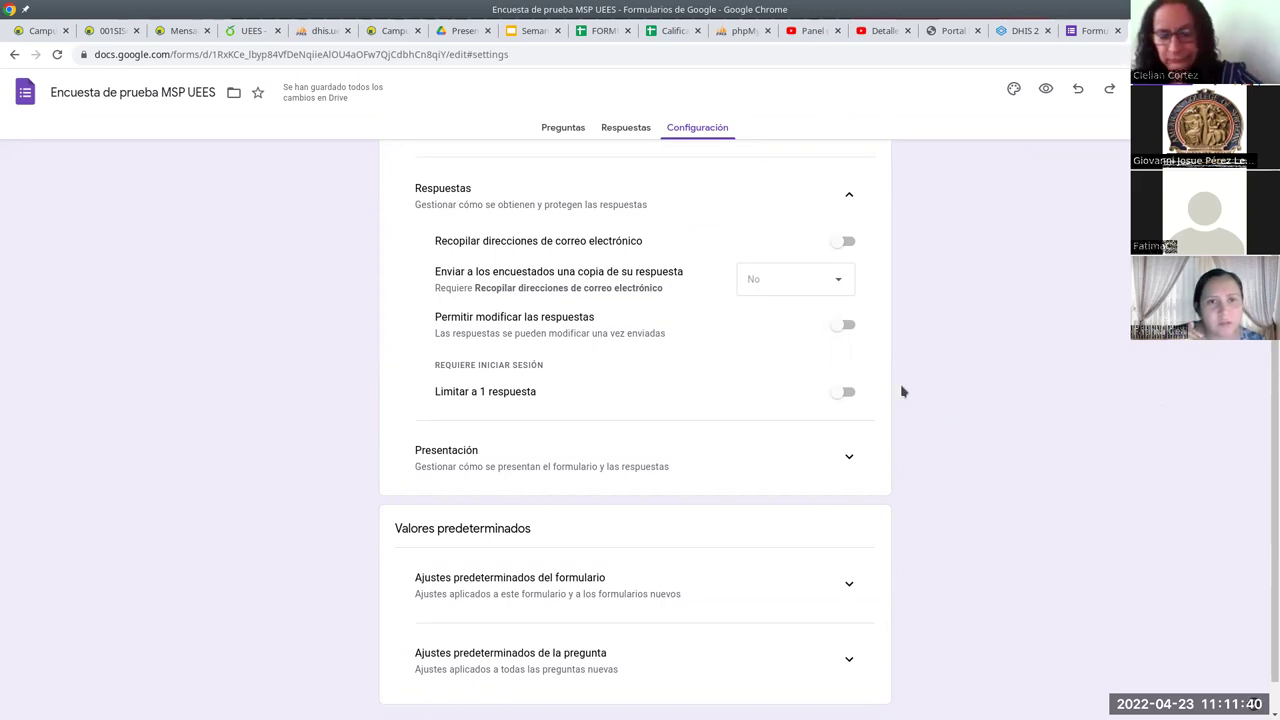
scroll(965, 374, "up", 1)
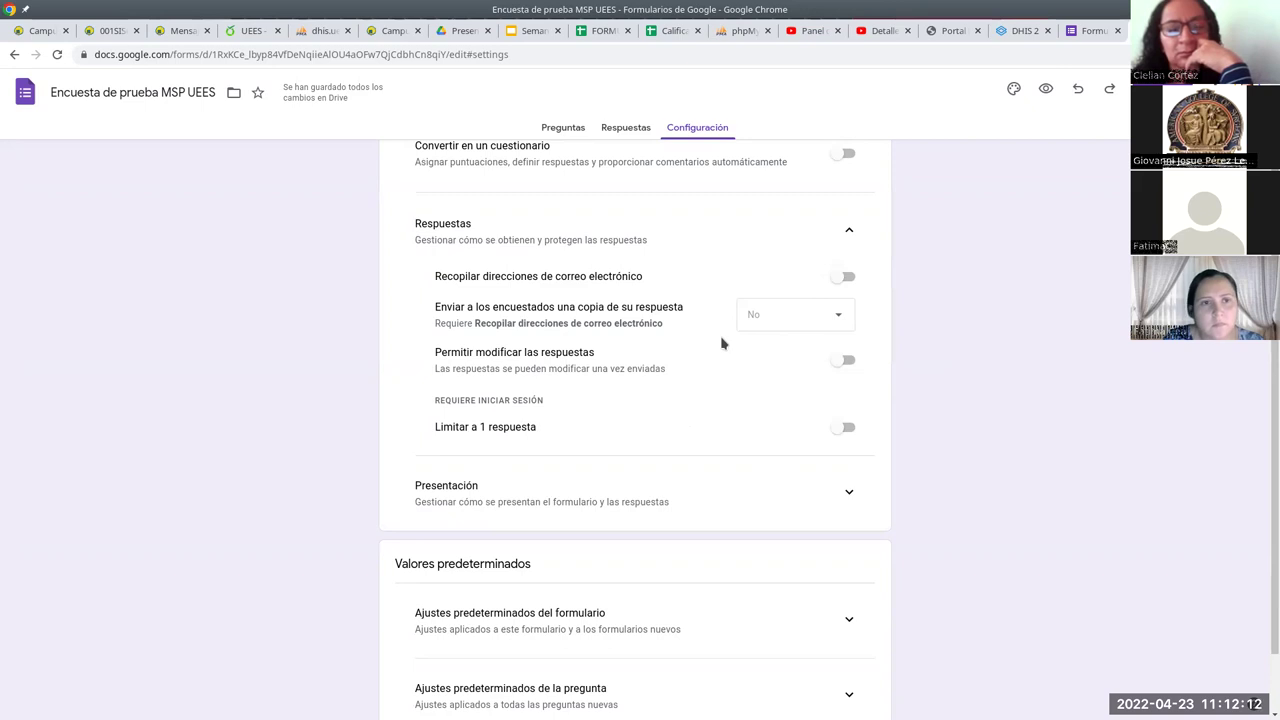
- Try out "Limitar a 1 respuesta" and "Permitir modificar las respuestas", switching each option back off
left_click(847, 432)
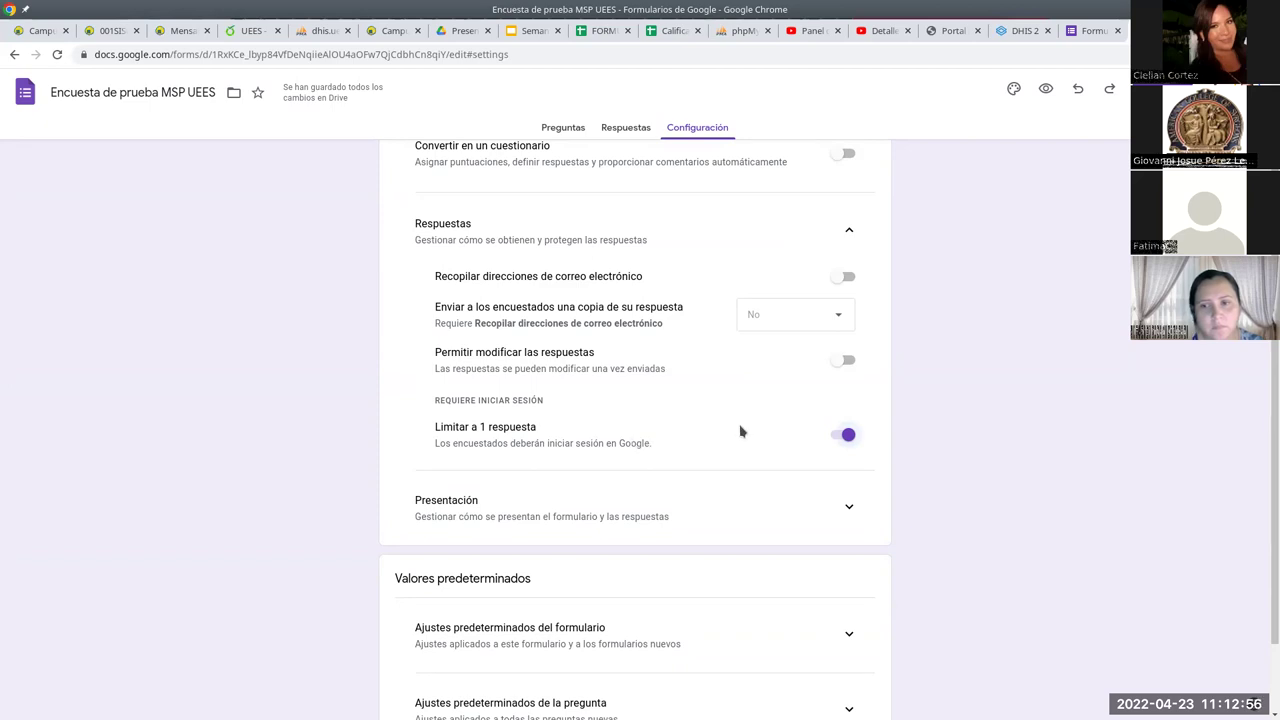
left_click(836, 440)
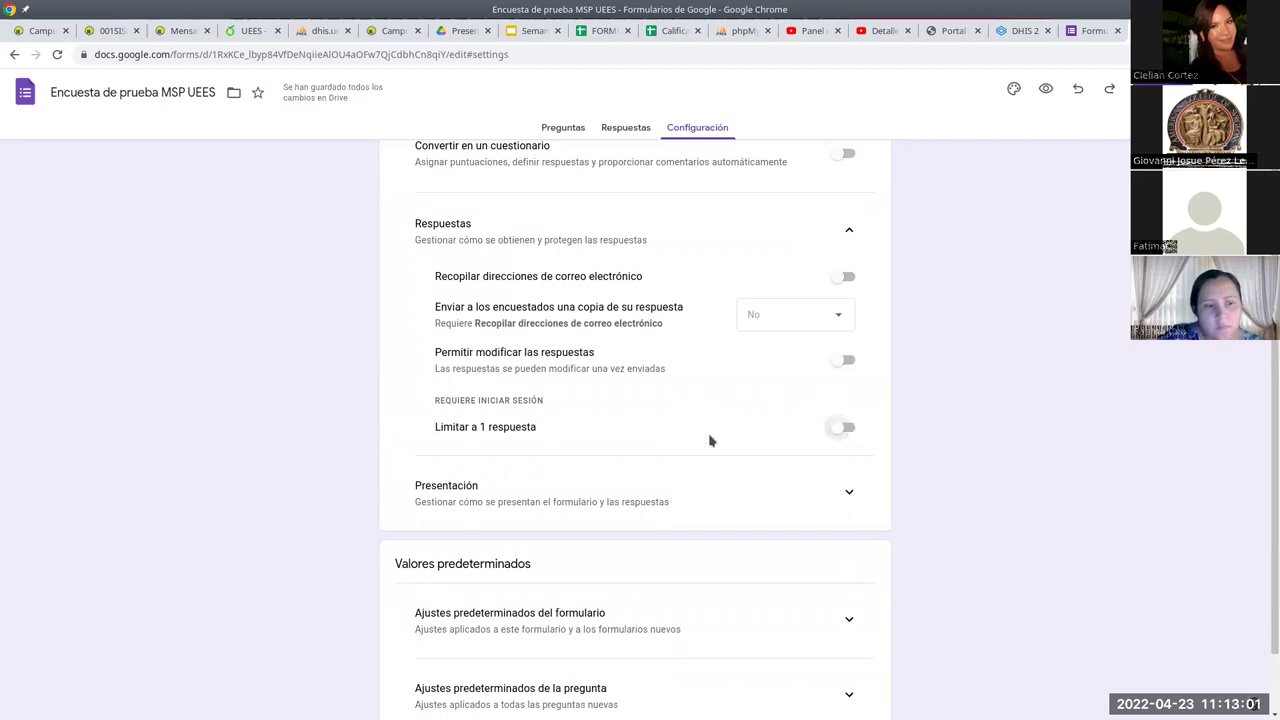
left_click(849, 364)
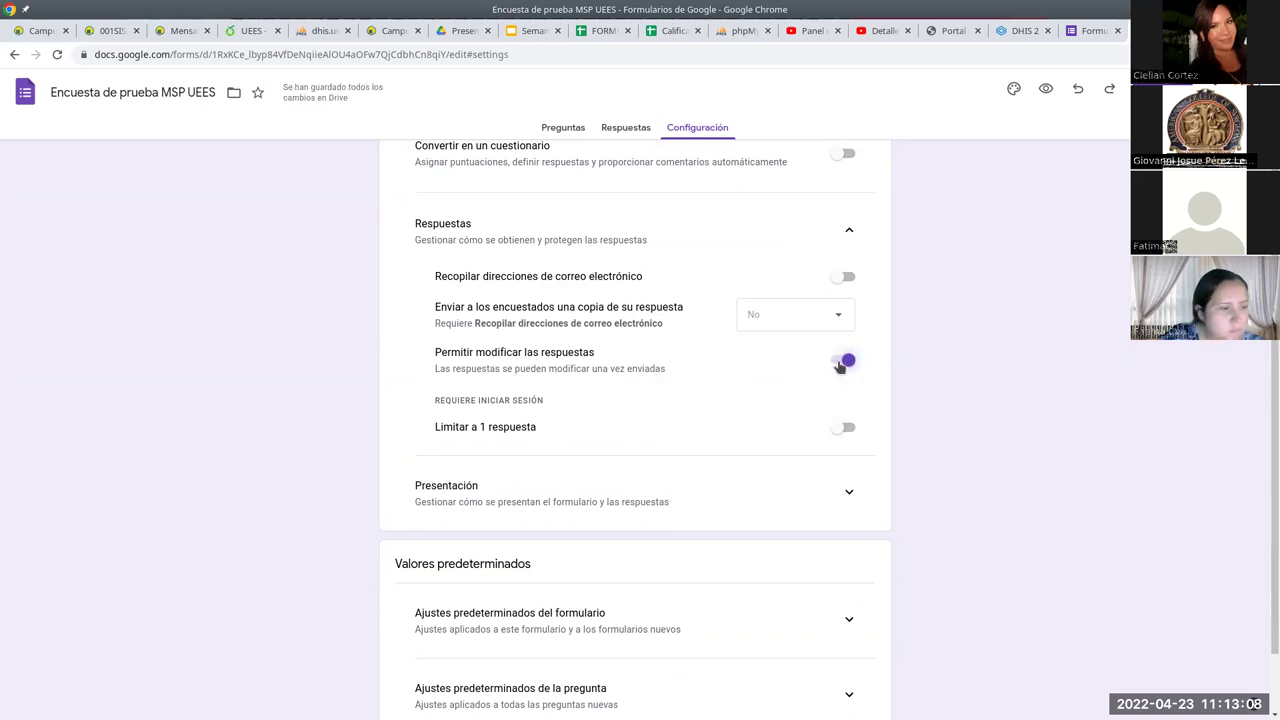
left_click(847, 363)
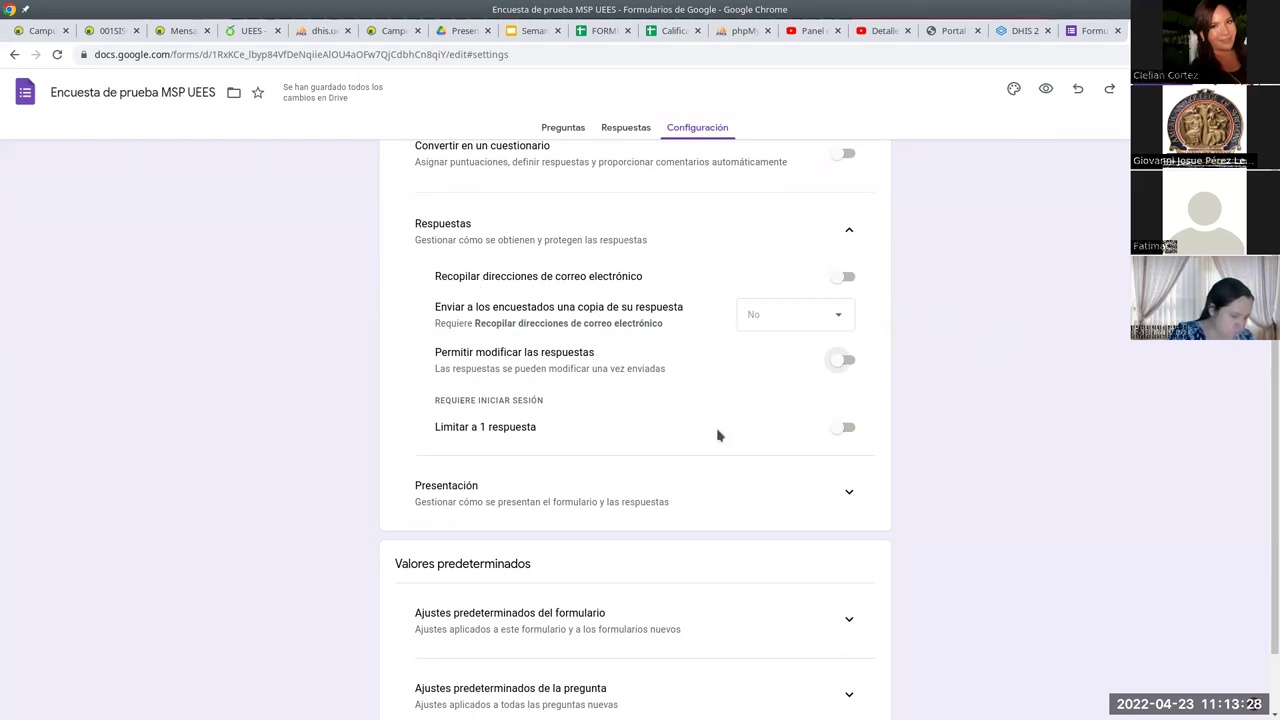
- Expand the Presentación settings and turn on "Mostrar barra de progreso" for the form
scroll(717, 432, "down", 1)
scroll(717, 430, "up", 2)
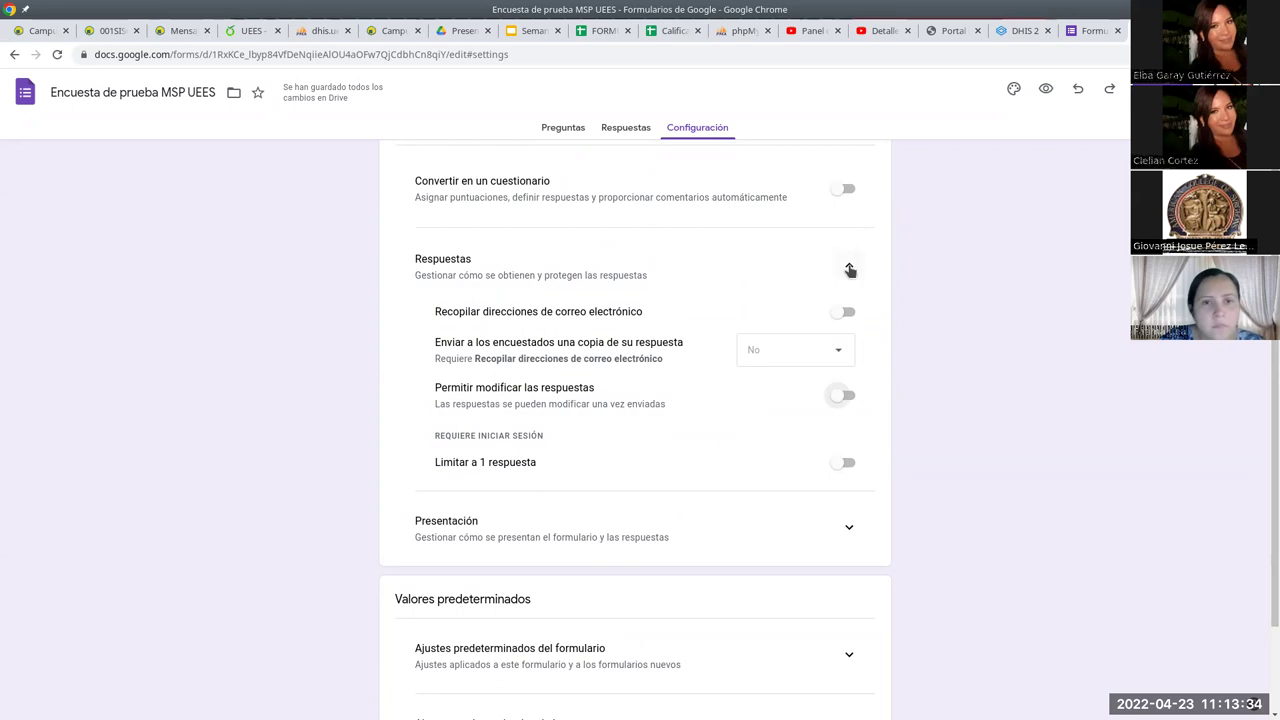
left_click(848, 527)
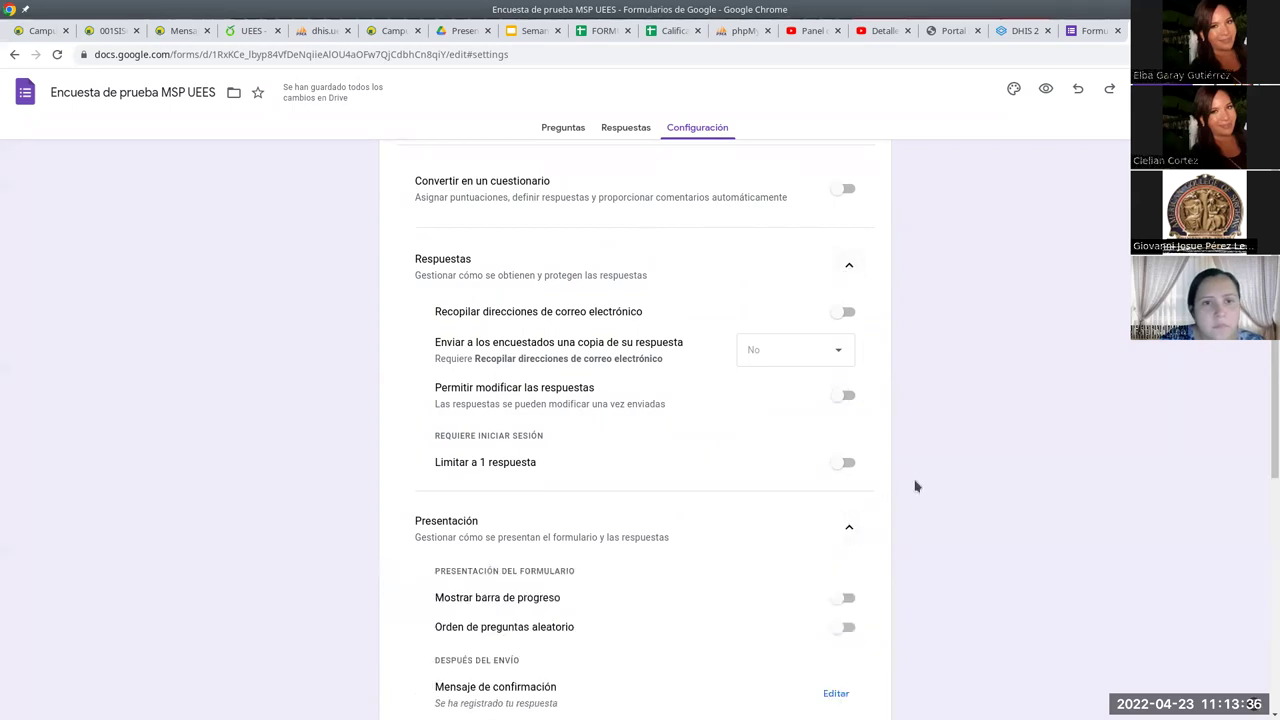
scroll(912, 485, "down", 3)
scroll(850, 482, "down", 4)
scroll(780, 480, "down", 1)
scroll(760, 451, "up", 1)
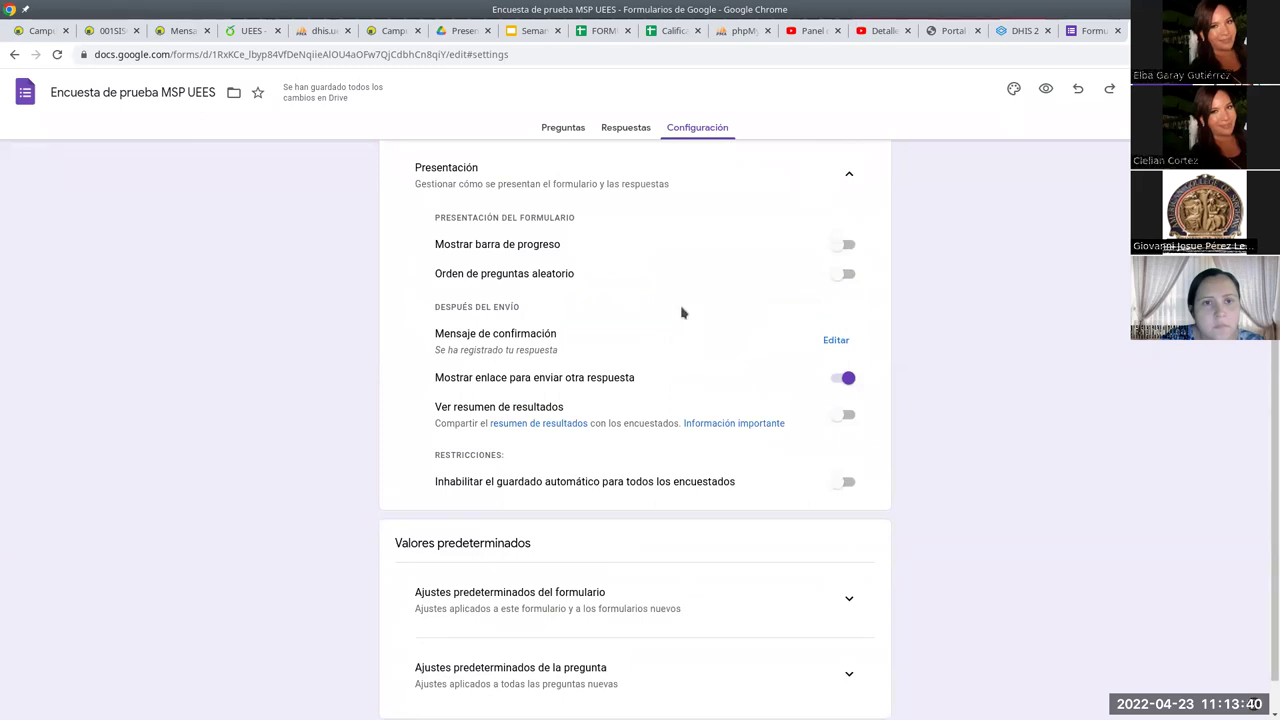
left_click(846, 246)
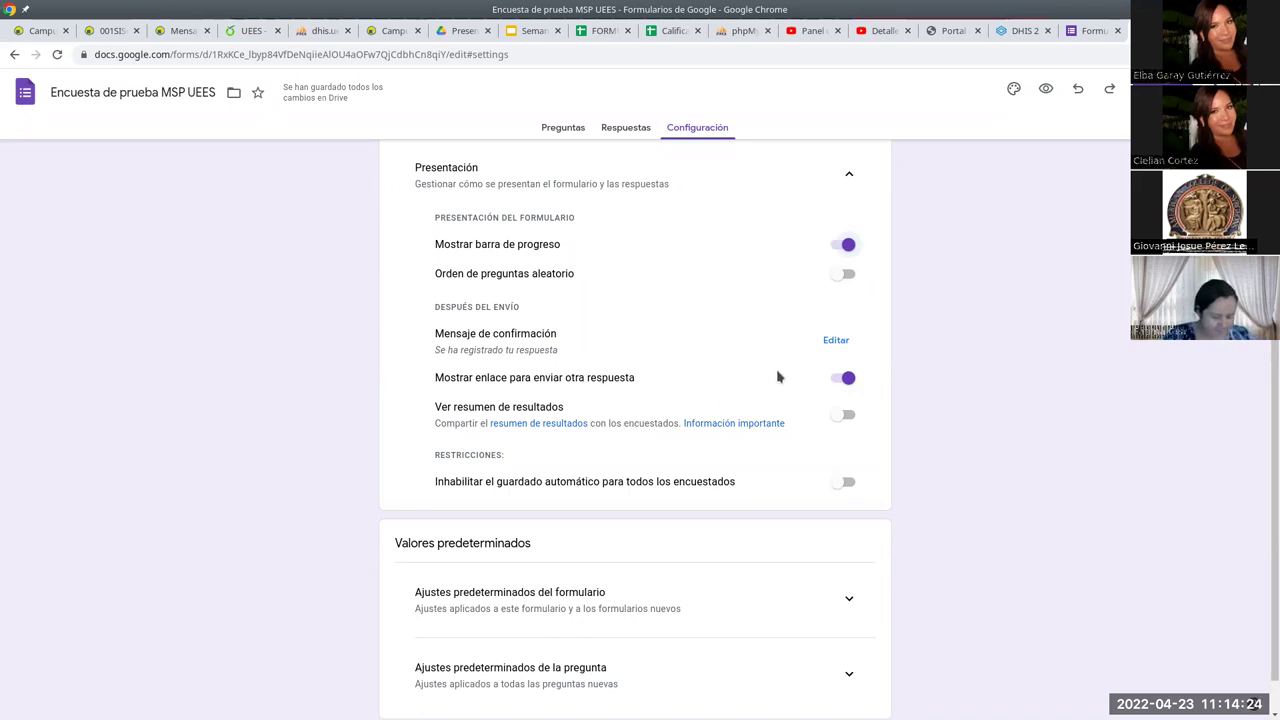
- Turn on "Inhabilitar el guardado automático para todos los encuestados" under the form's restrictions
scroll(770, 360, "up", 2)
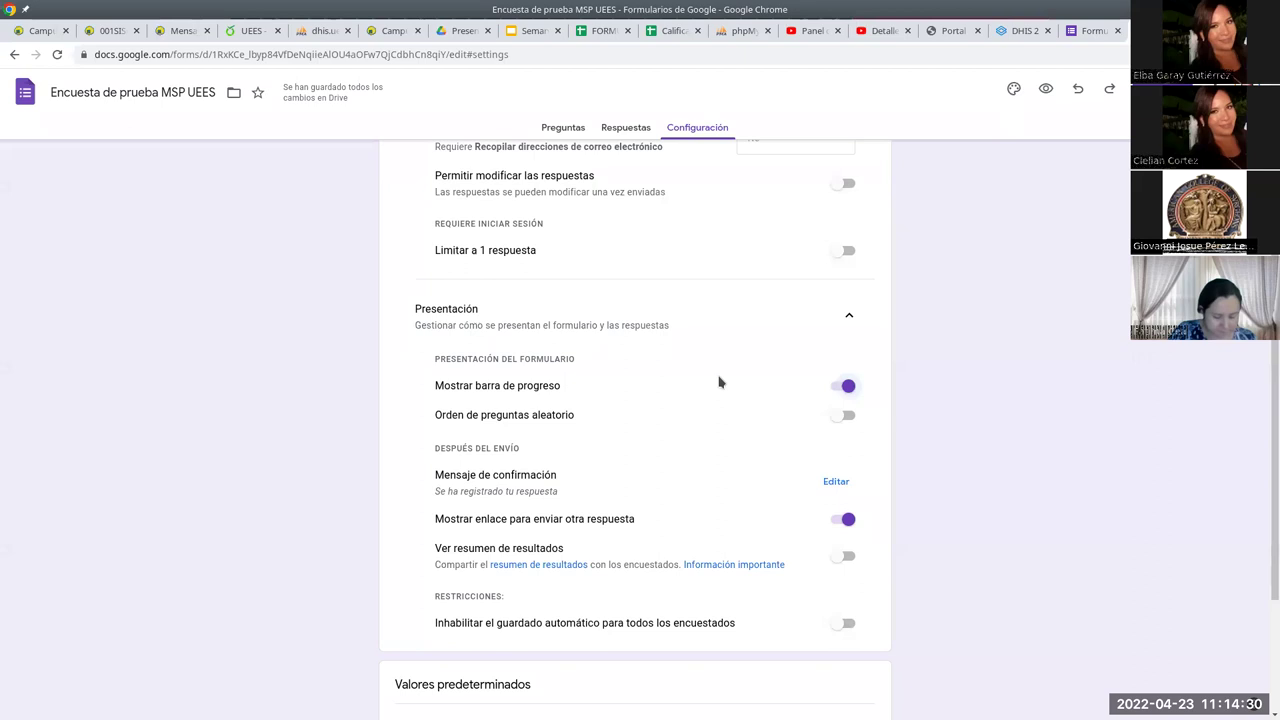
scroll(718, 384, "down", 2)
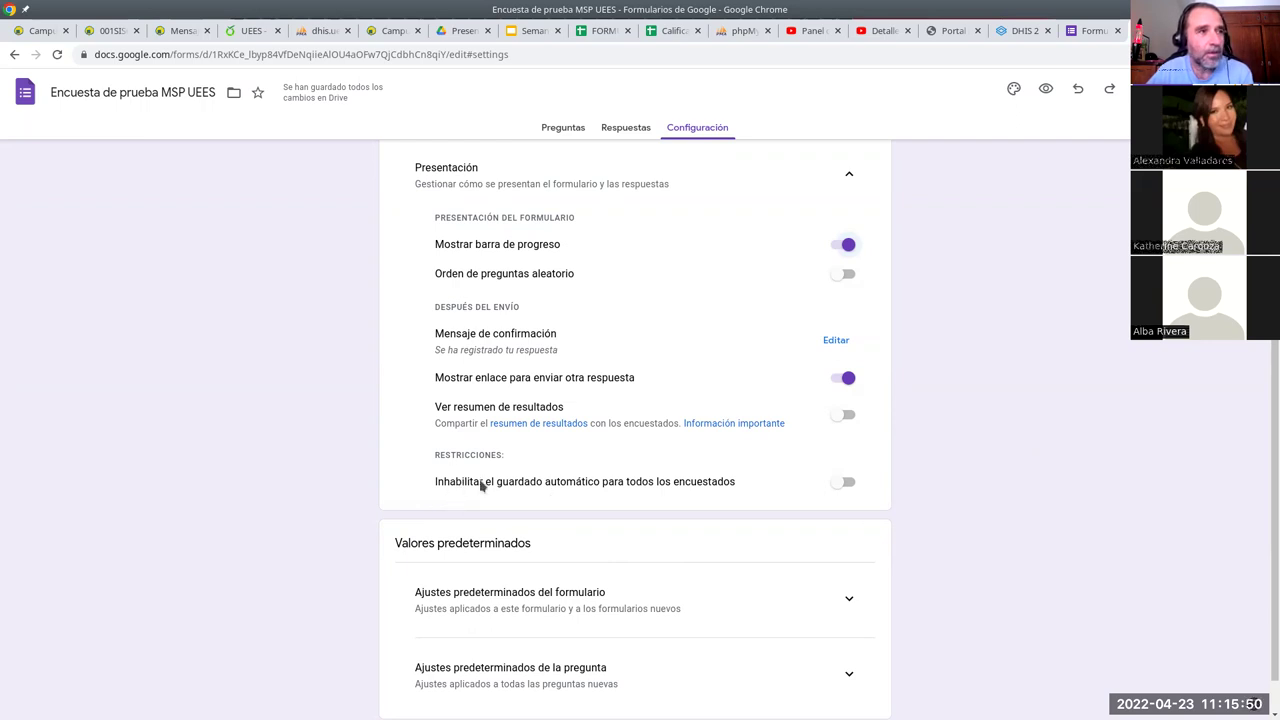
left_click(849, 489)
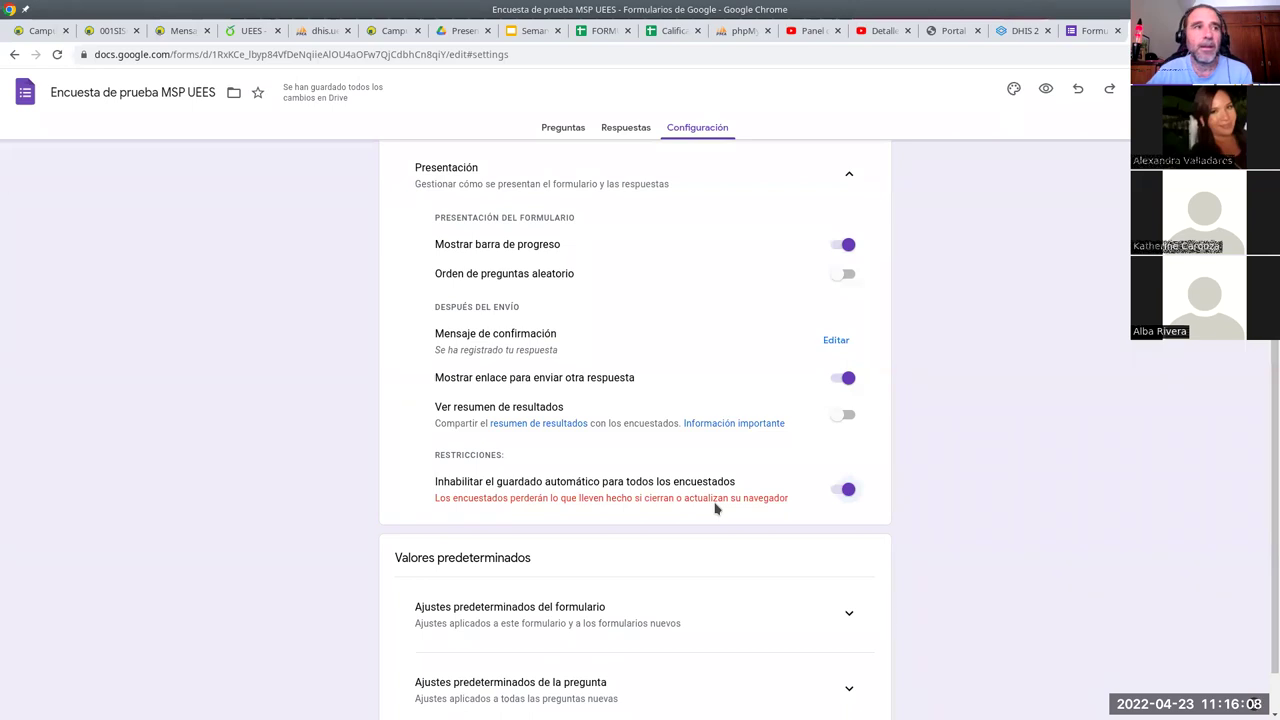
- Turn off "Inhabilitar el guardado automático para todos los encuestados" and try out "Registrar direcciones de correo de manera predeterminada", switching it back off
left_click(845, 491)
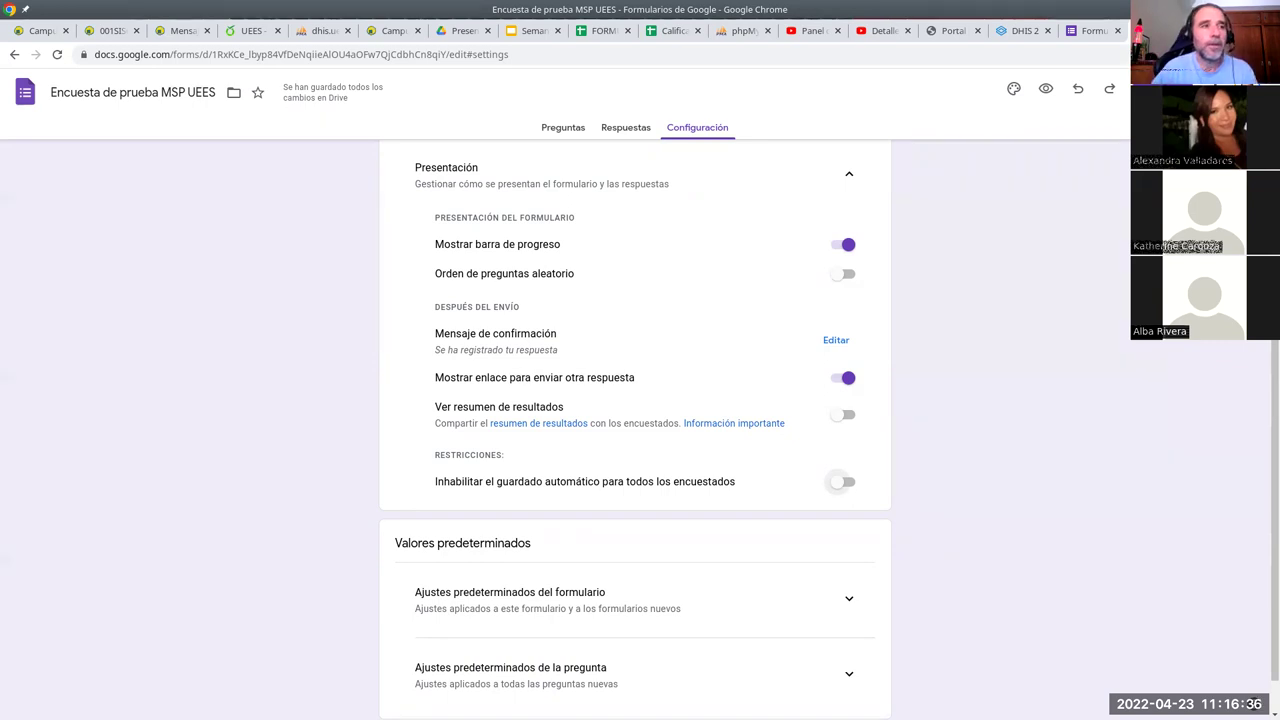
scroll(604, 518, "down", 1)
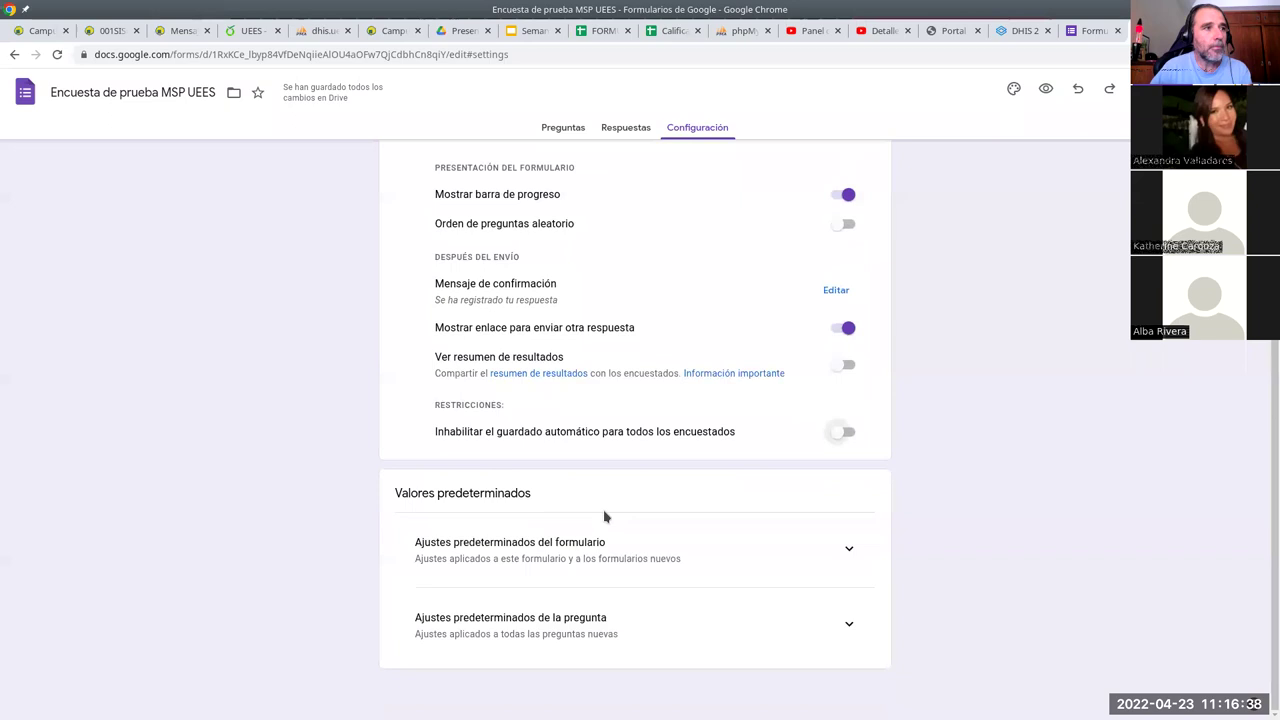
left_click(847, 553)
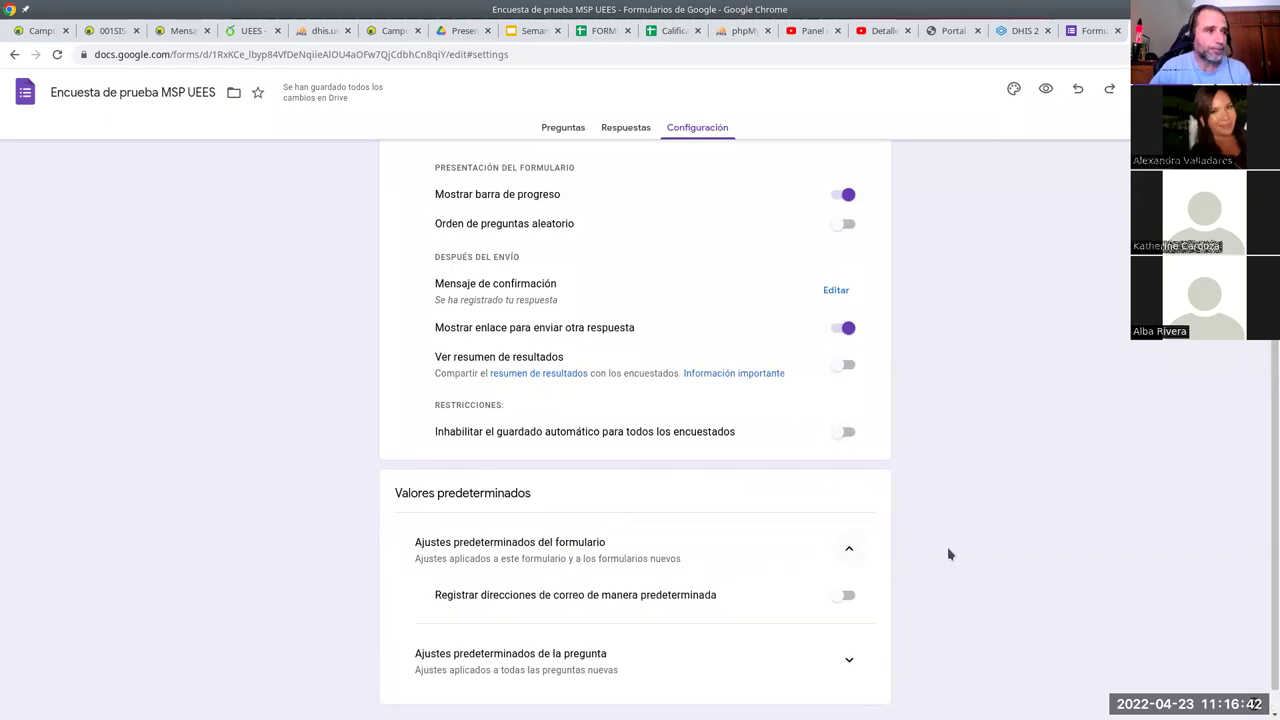
scroll(949, 551, "down", 1)
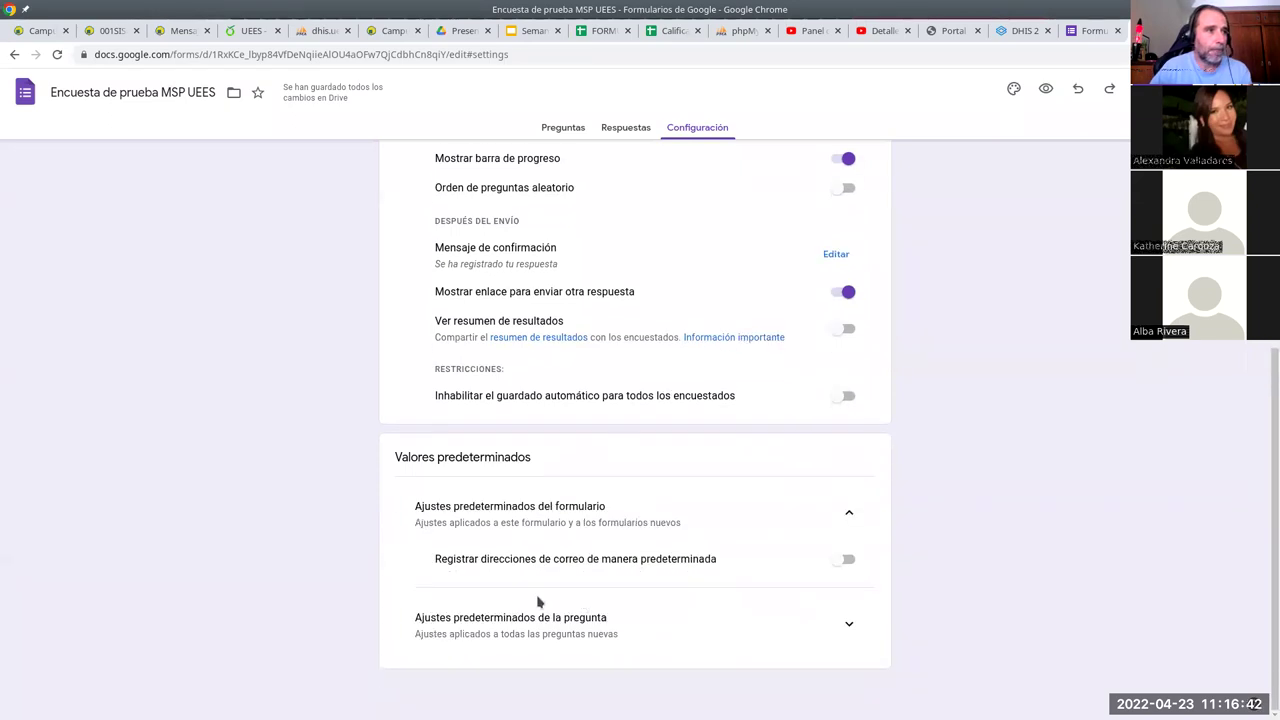
left_click(848, 565)
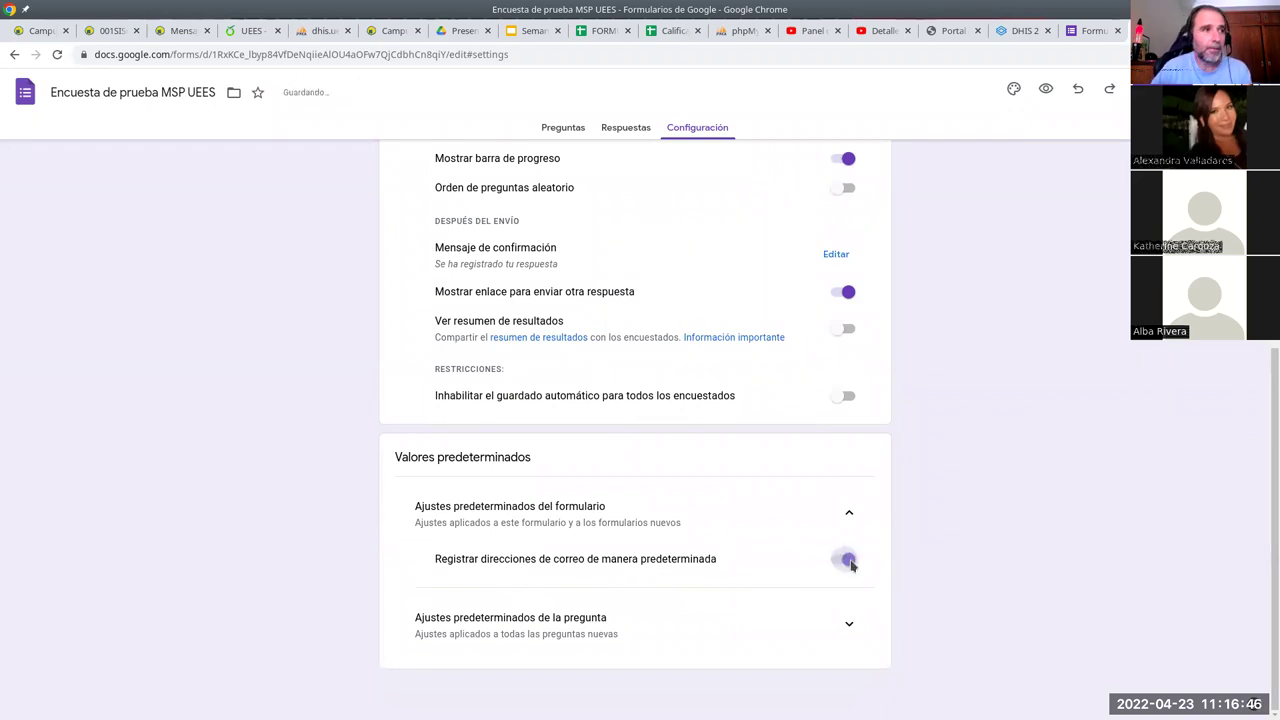
left_click(840, 566)
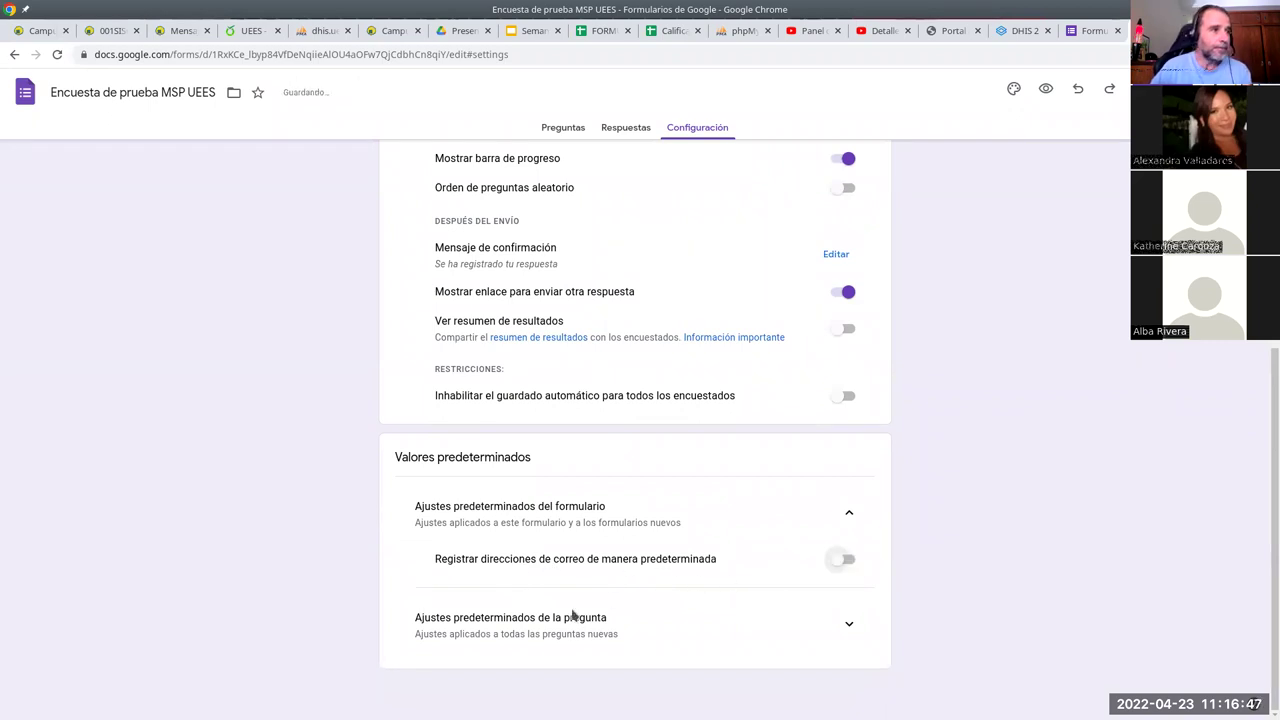
- Expand the default question settings and review them together with the form's response and presentation settings
left_click(849, 623)
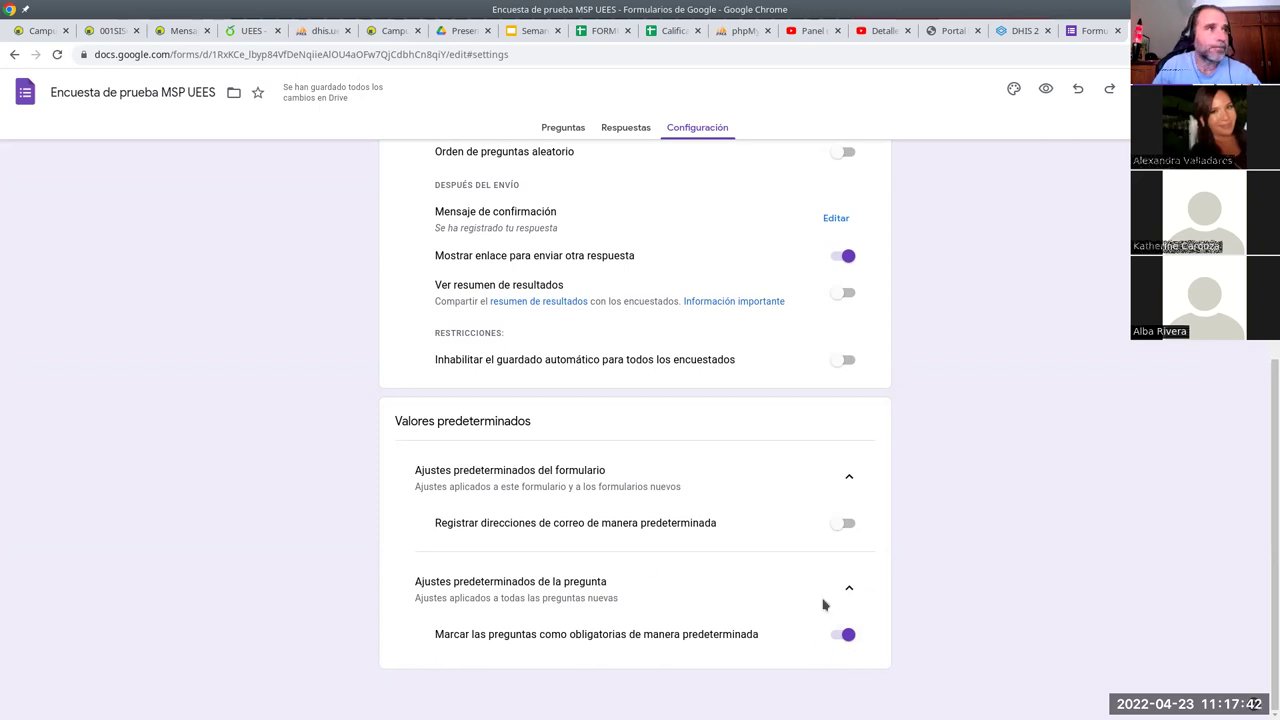
scroll(801, 488, "up", 3)
scroll(801, 488, "up", 3)
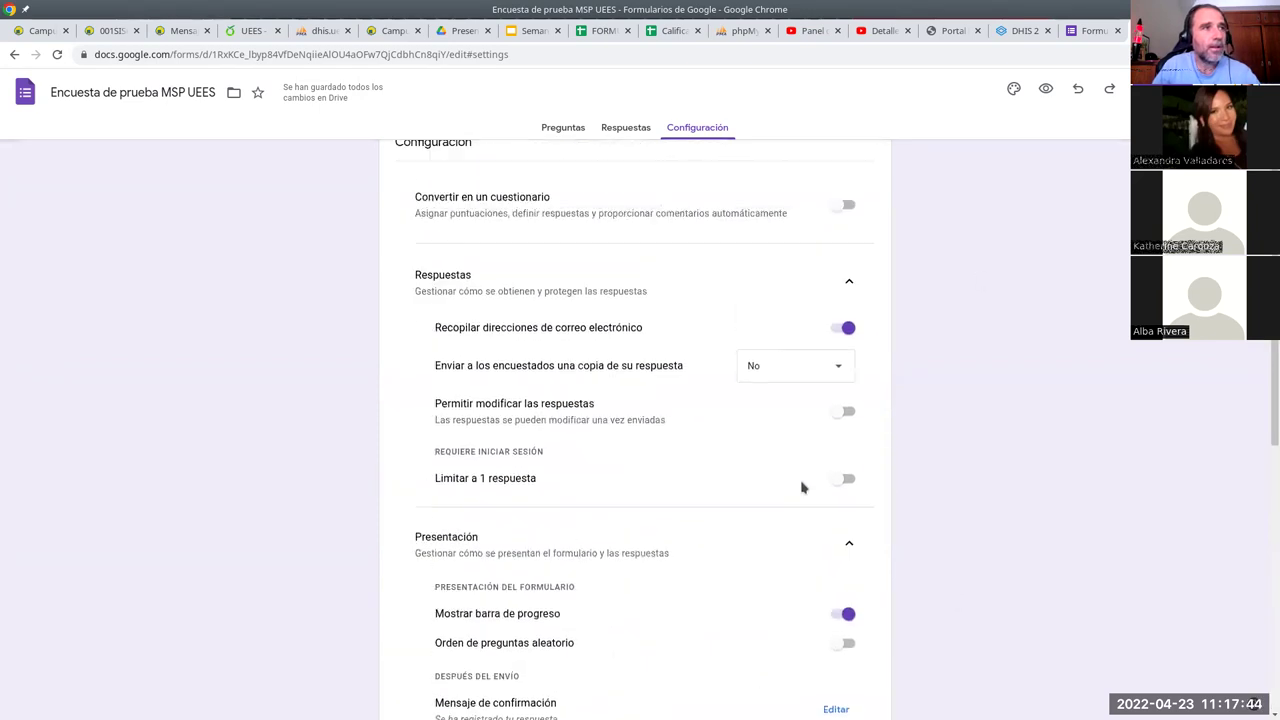
scroll(931, 489, "down", 2)
scroll(925, 565, "down", 4)
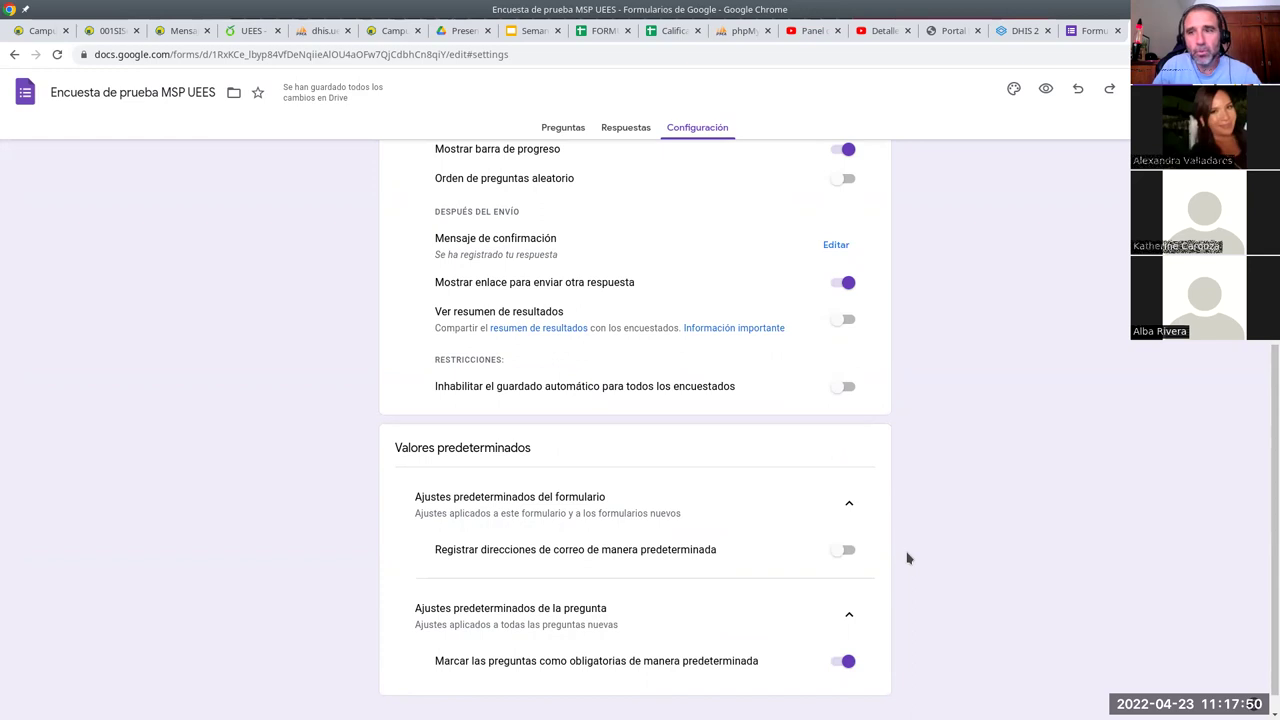
scroll(896, 557, "up", 1)
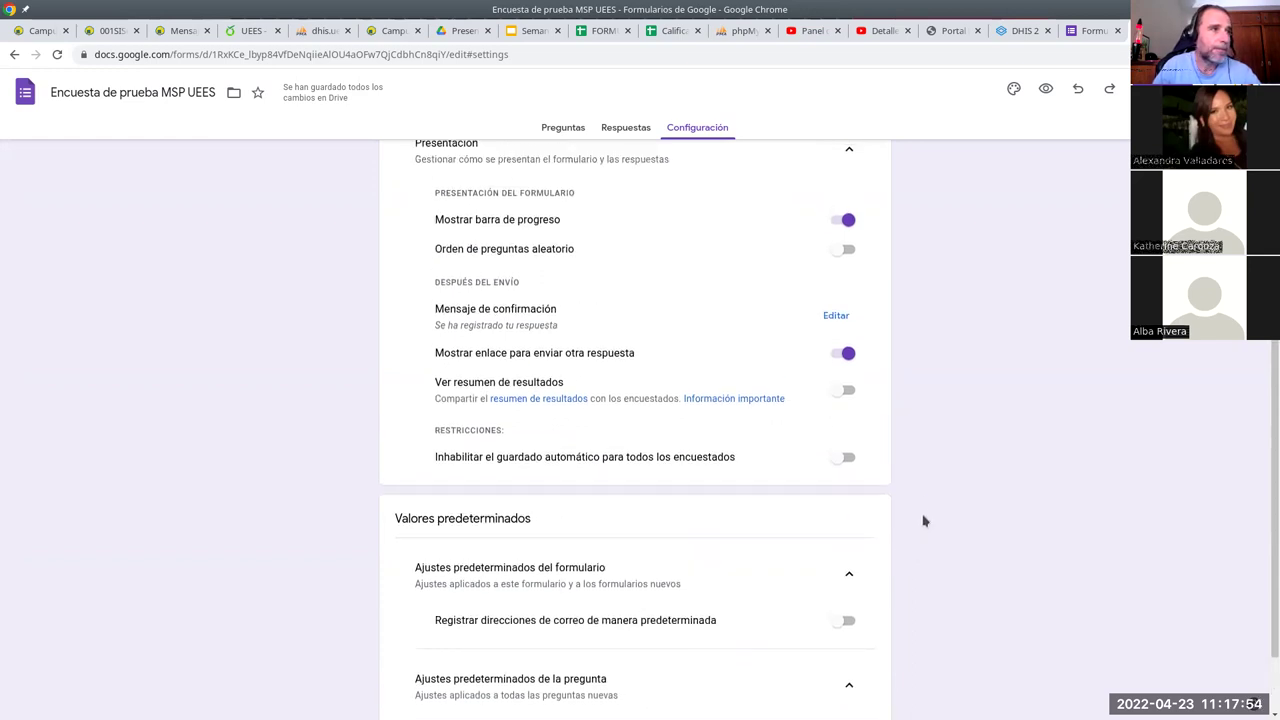
- Check the email field on the form, turn off "Recopilar direcciones de correo electrónico" in the response settings, and return to the questions
left_click(560, 136)
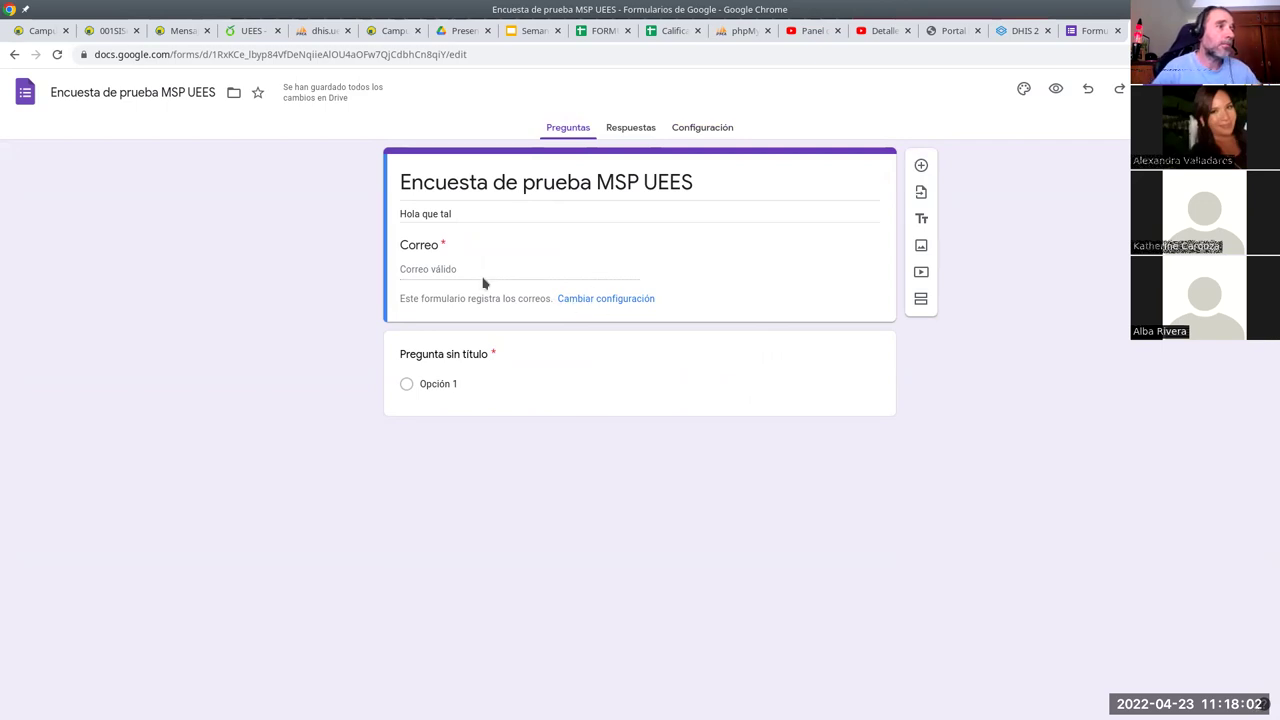
left_click(717, 130)
scroll(889, 543, "down", 5)
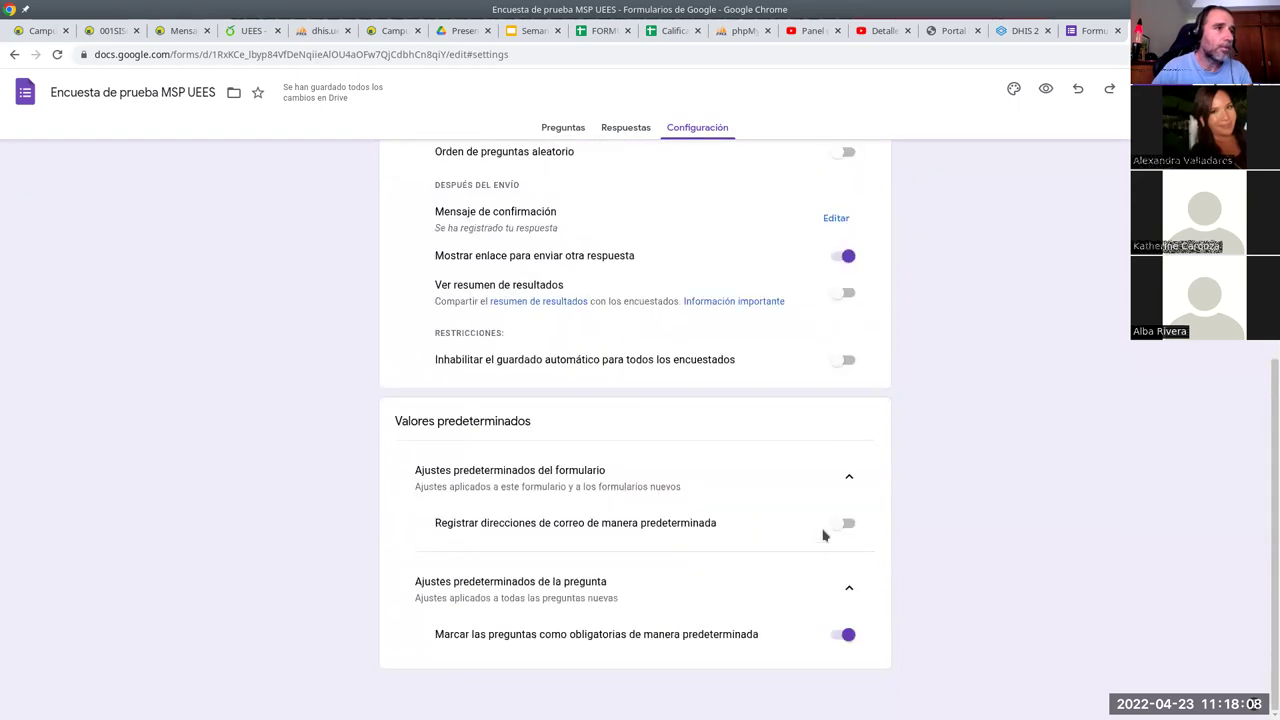
scroll(823, 531, "up", 2)
scroll(814, 504, "up", 3)
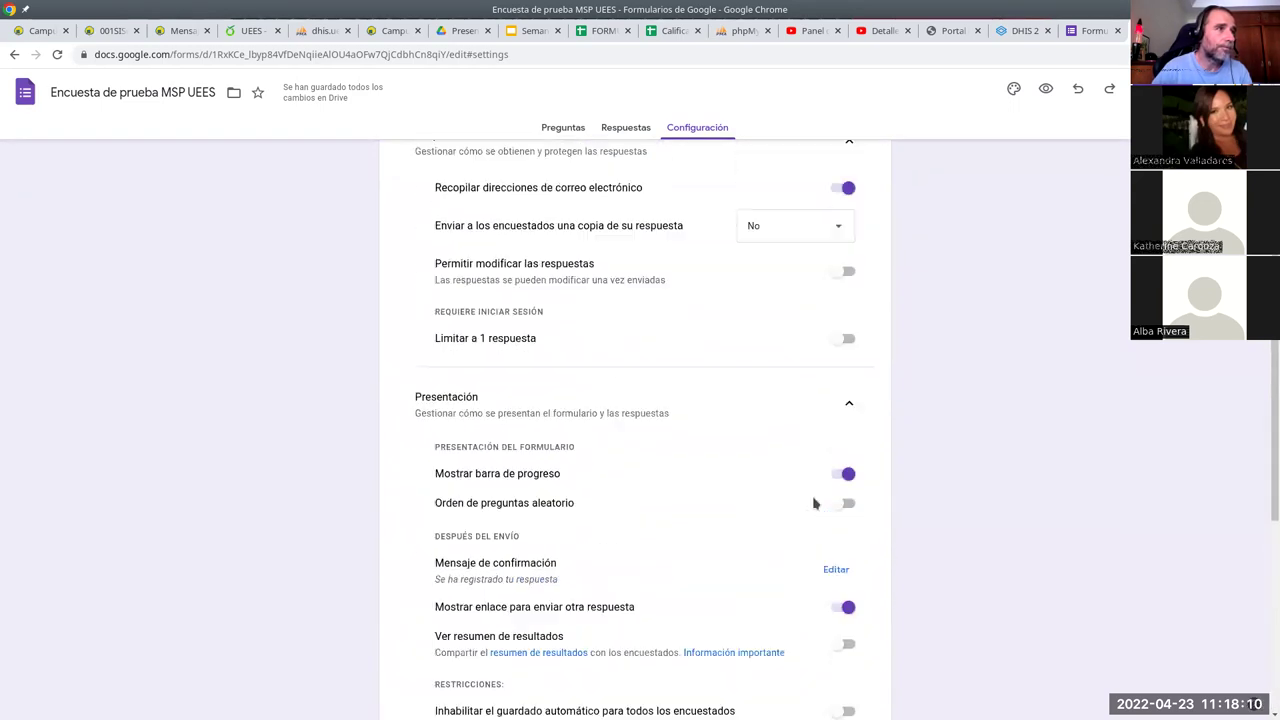
left_click(846, 296)
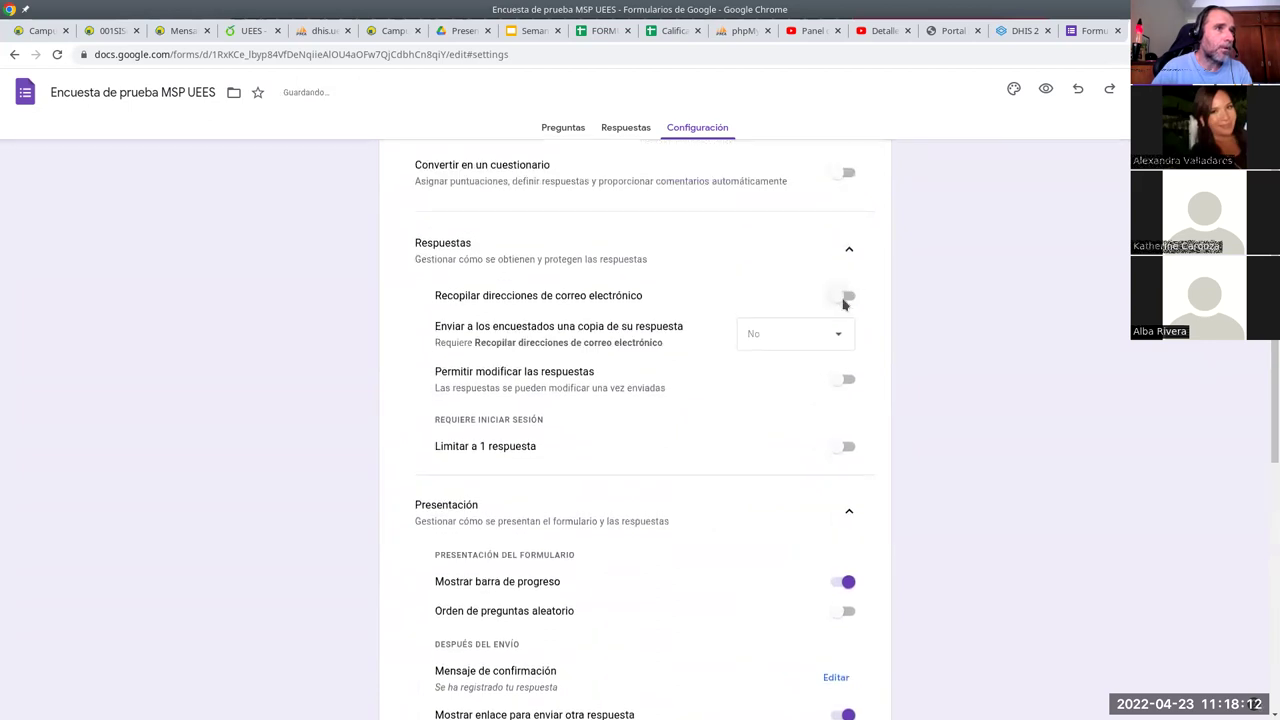
left_click(582, 130)
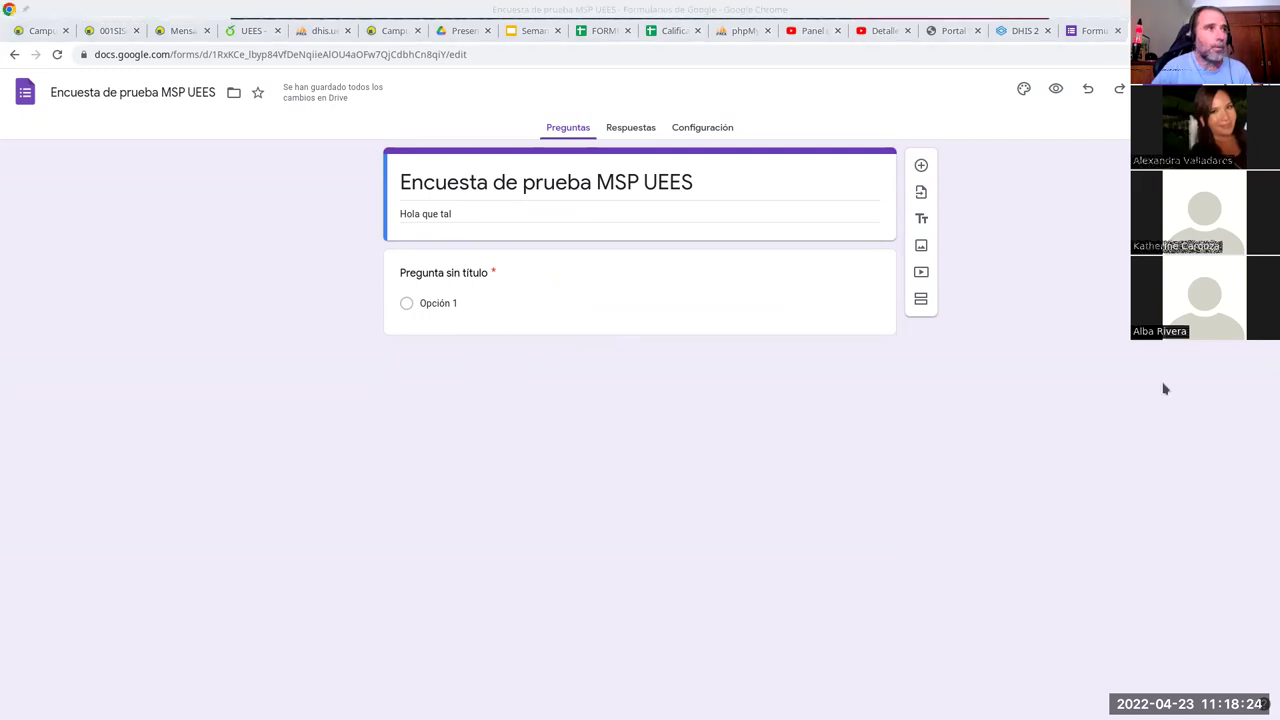
- Title the untitled question "Pregunta 1: ¿Cómo se ha sentido hoy?" and look through the question types, keeping "Varias opciones"
left_click(722, 295)
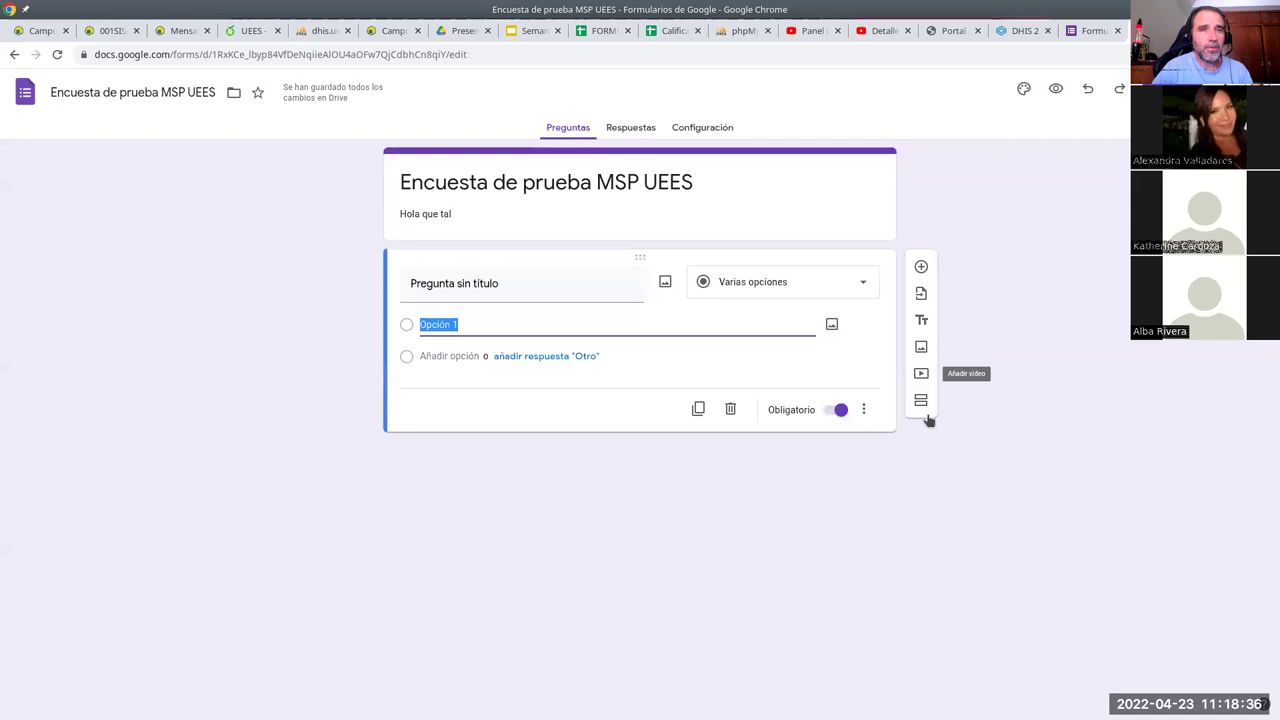
left_click(494, 285)
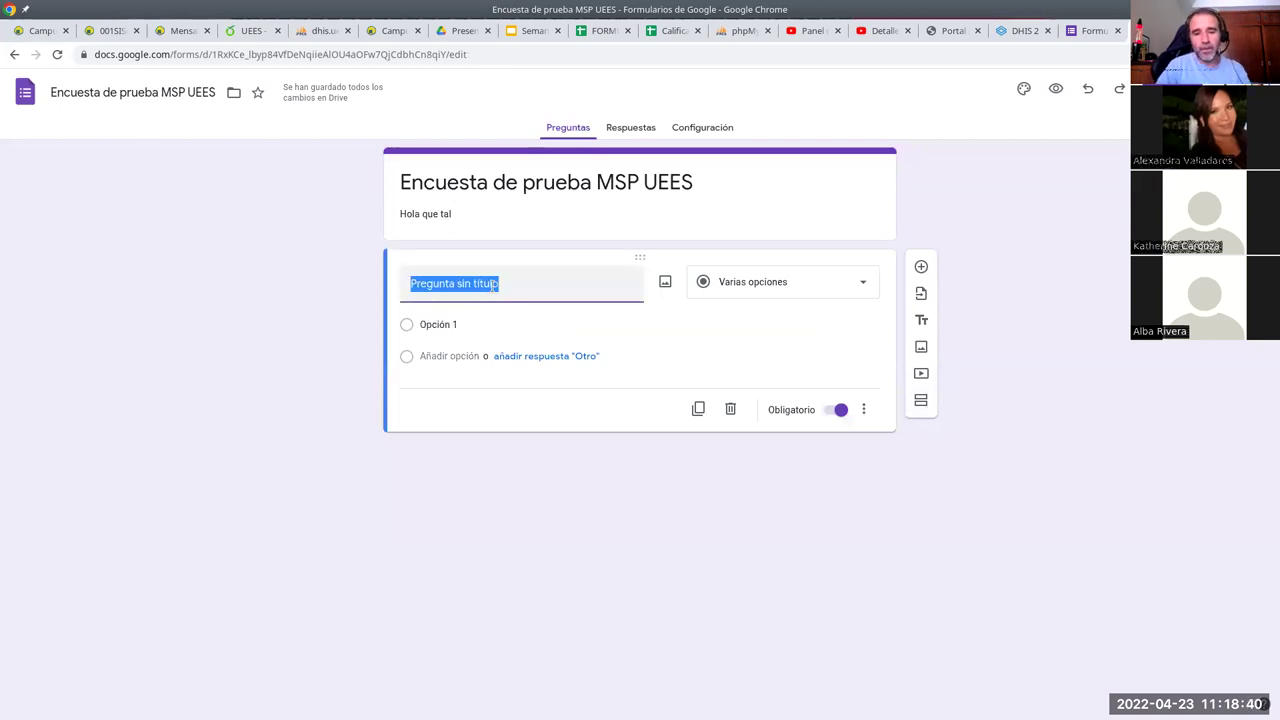
type("Pregunta 1: ¿Cómo se ha ")
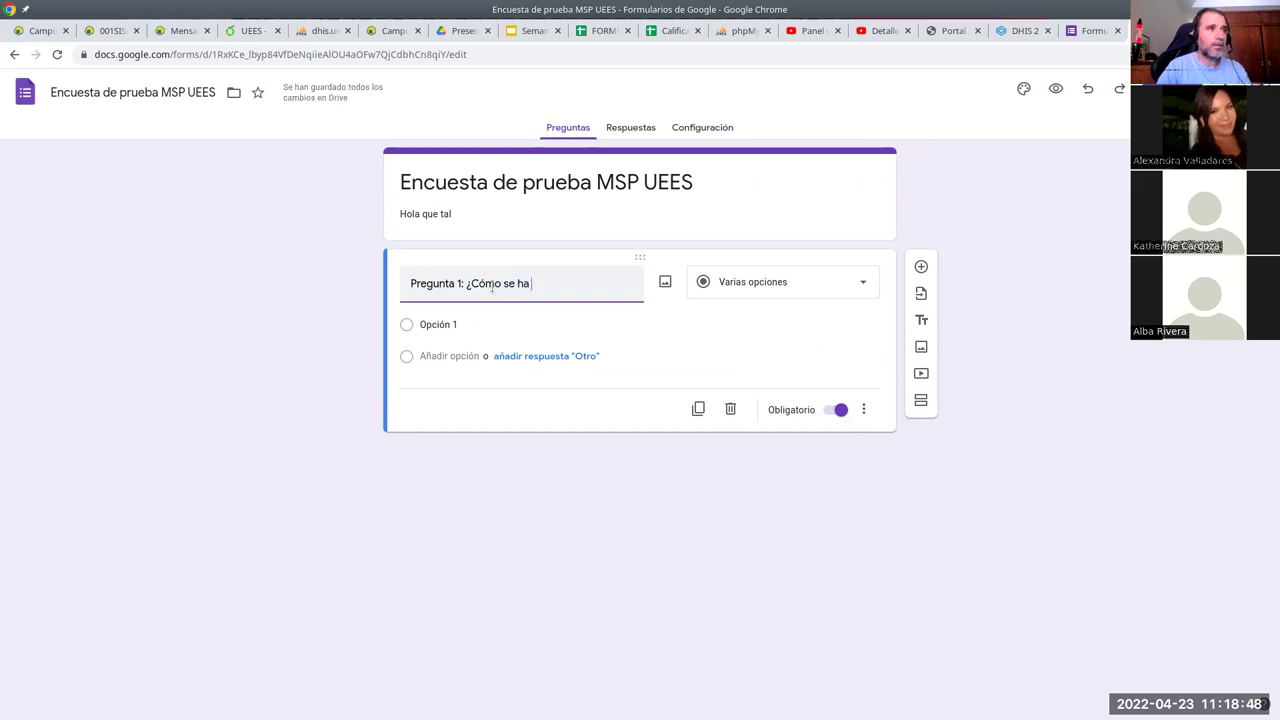
type("sentido hoy")
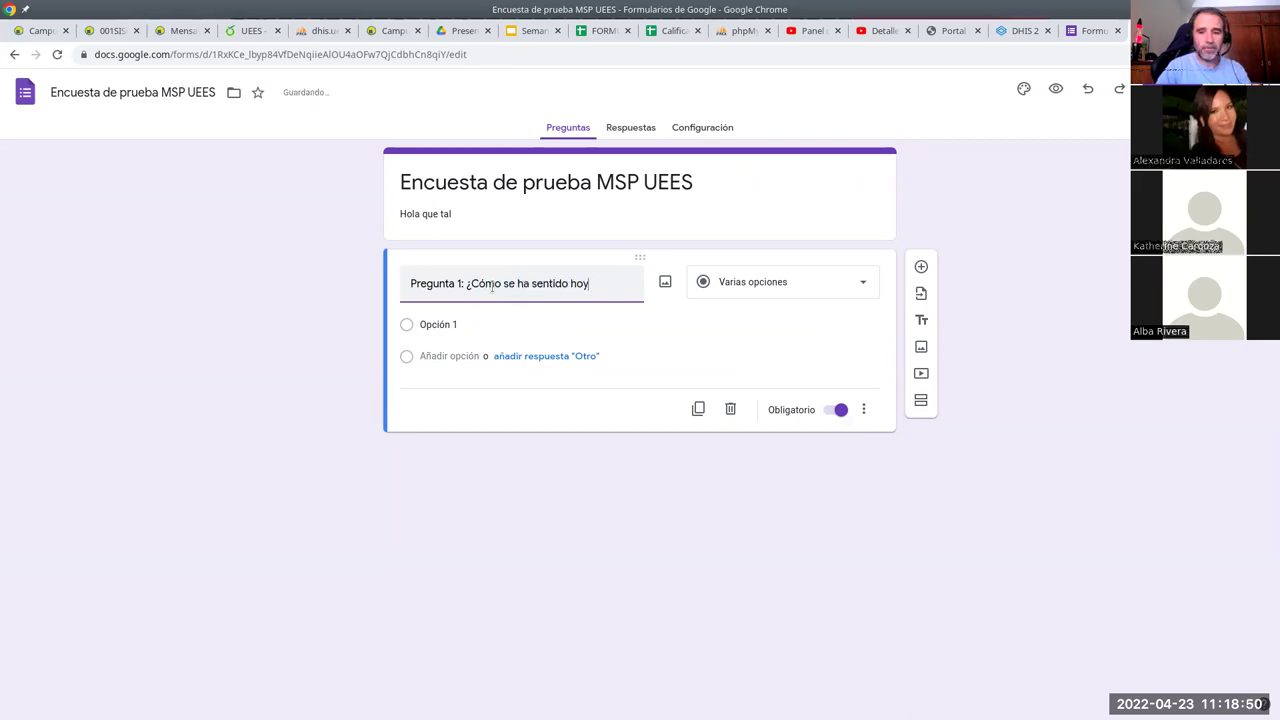
left_click(774, 291)
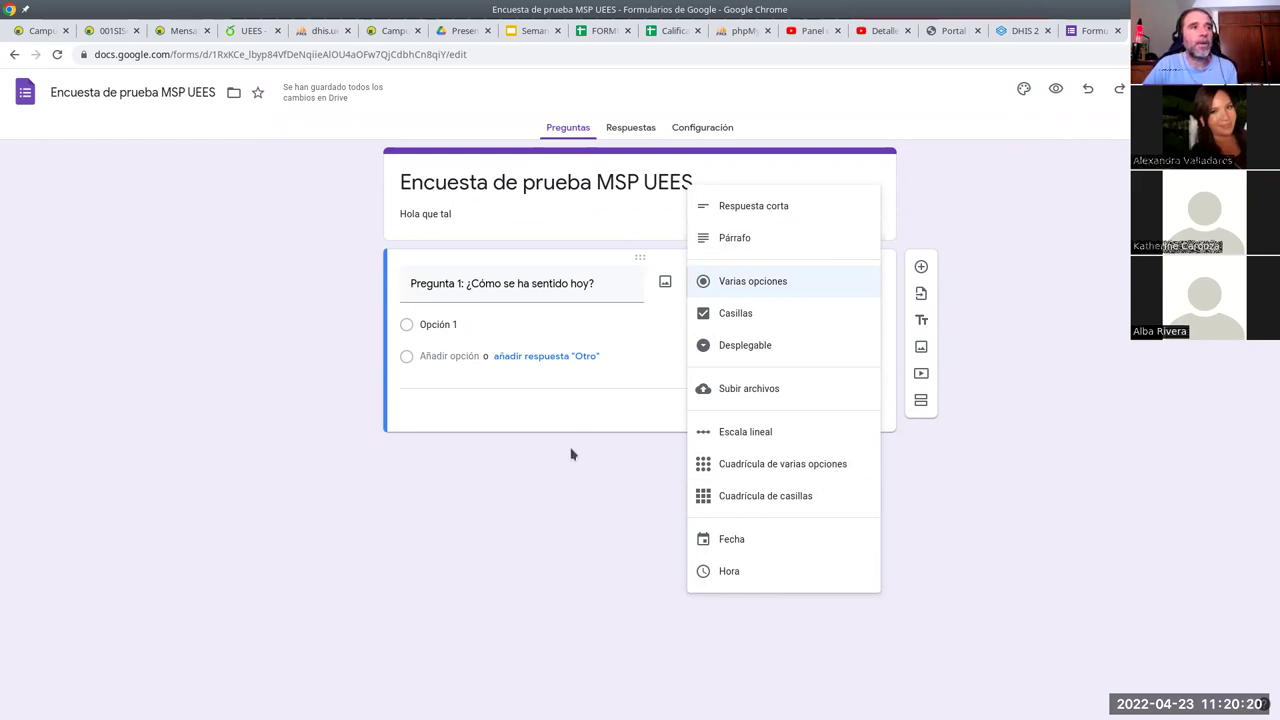
left_click(486, 396)
- Set the first two answer options of Pregunta 1 to "Fatal" and "Más o menos"
left_click(464, 329)
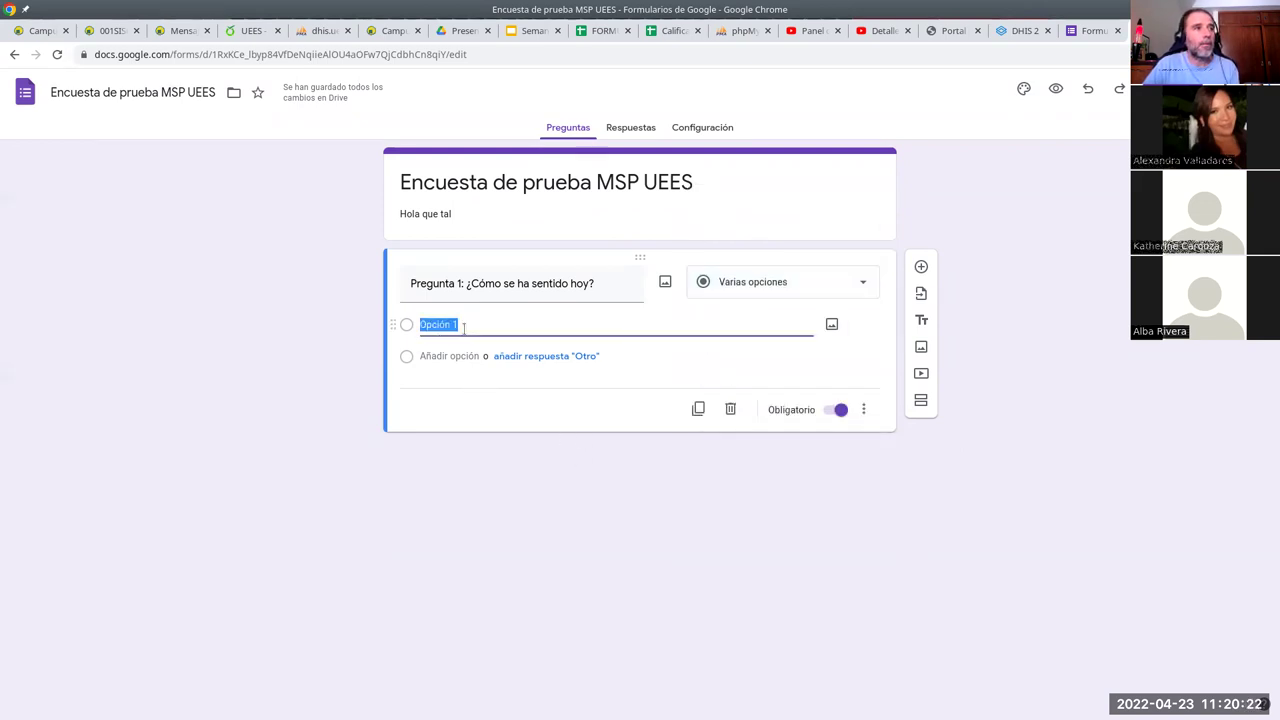
type("Fatals")
key("BackSpace")
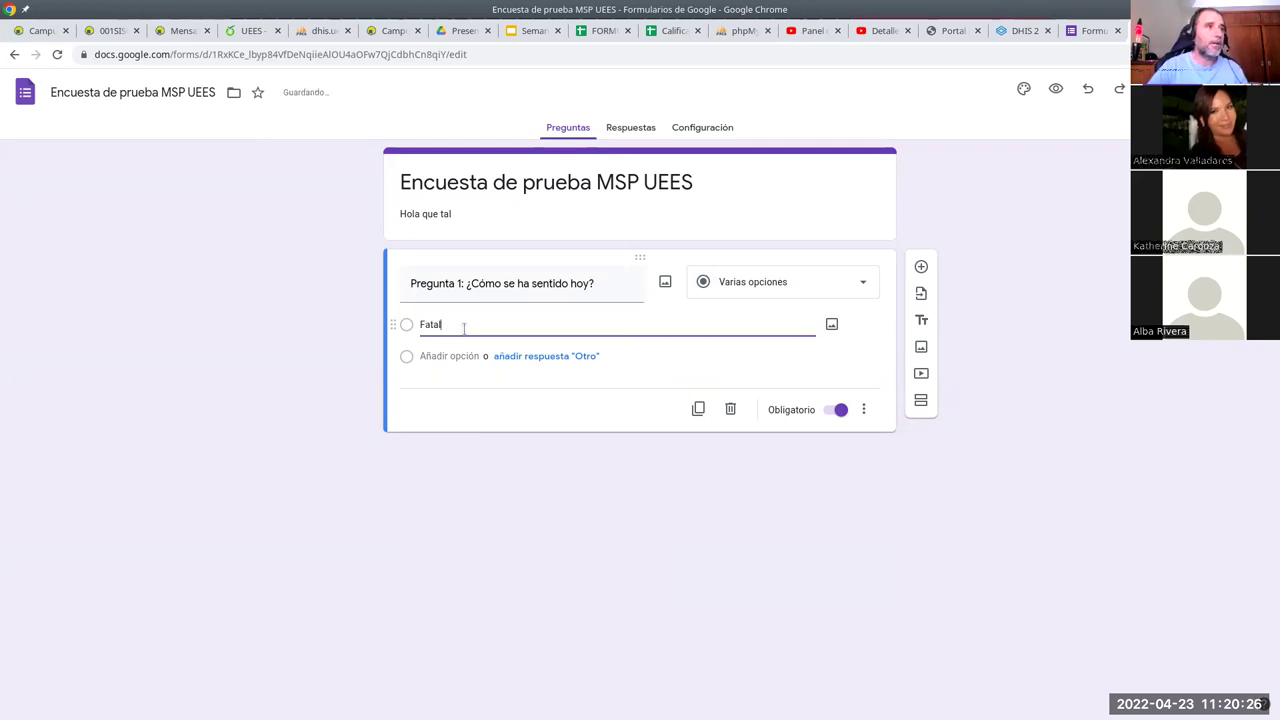
left_click(430, 356)
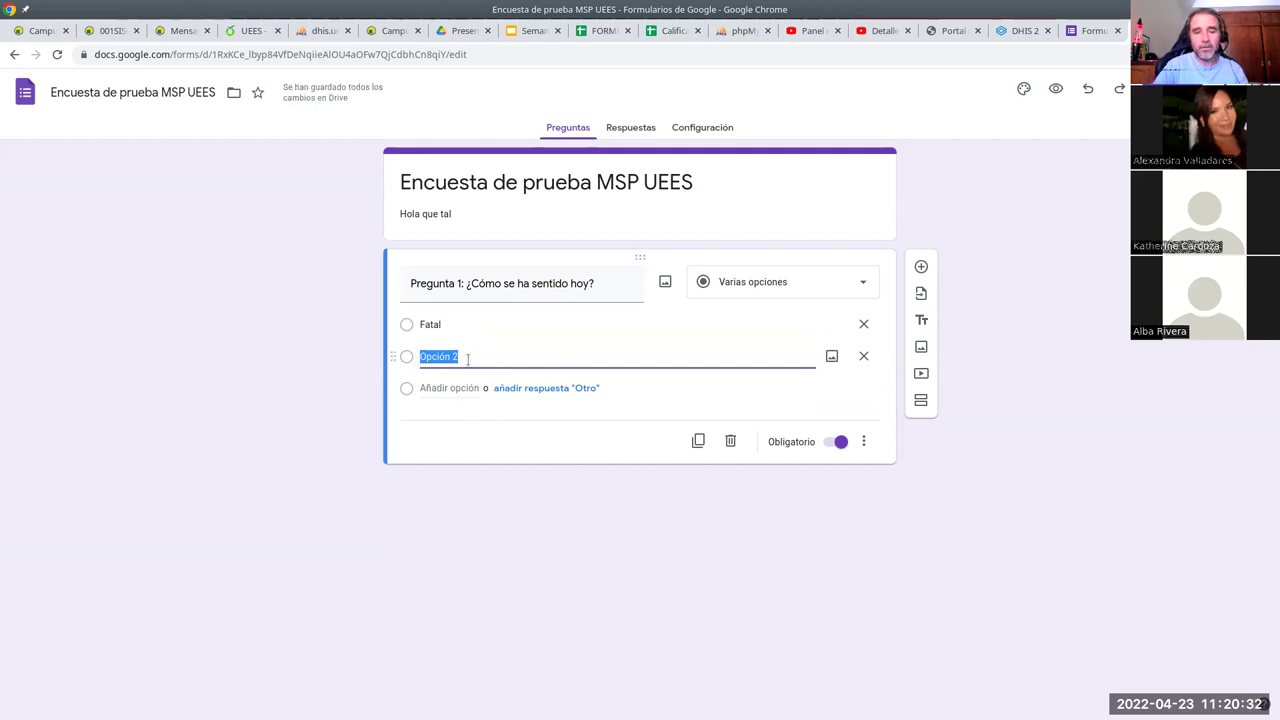
type("M")
type("as")
key("BackSpace")
key("BackSpace")
type("ás o menos")
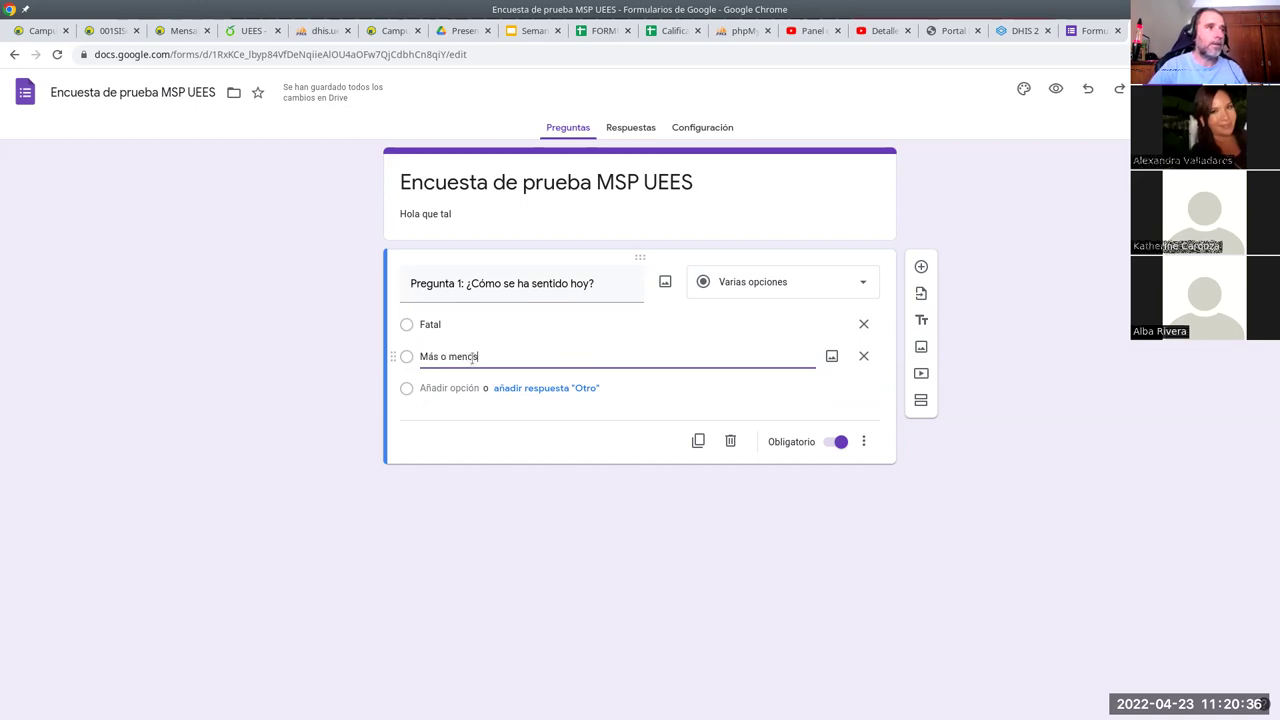
- Add the answer options "Bastante bien" and "De lujo" to Pregunta 1, plus an open "Otro" answer
left_click(453, 387)
type("Bastante bien")
left_click(440, 419)
type("De lujo")
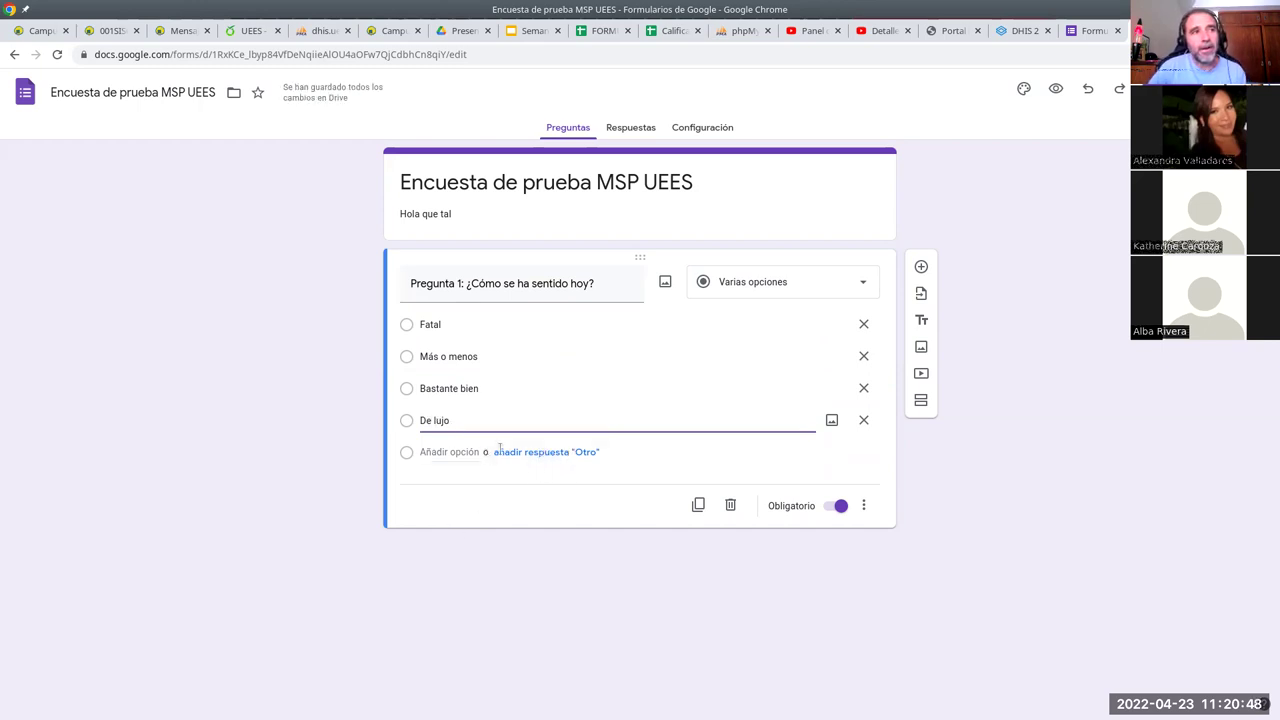
left_click(565, 453)
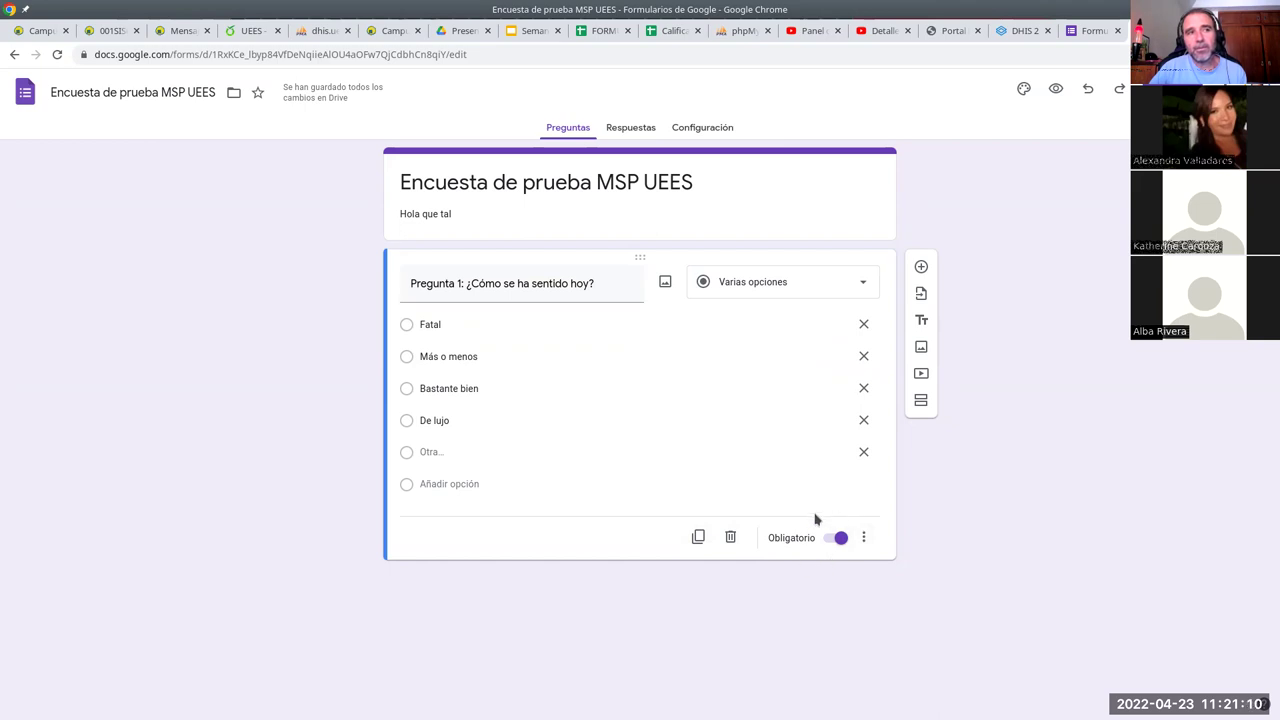
- Show a description on Pregunta 1 and enter "Responda lo más sinceramente posible" in it
left_click(864, 539)
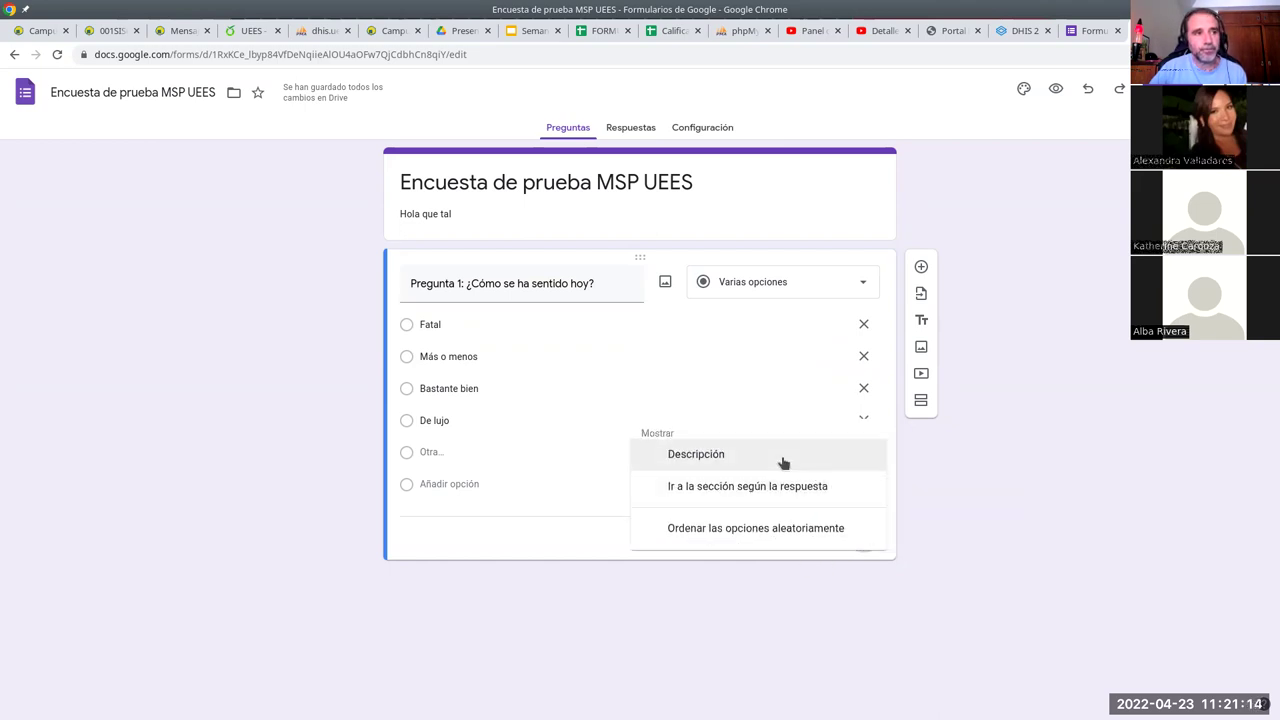
left_click(690, 467)
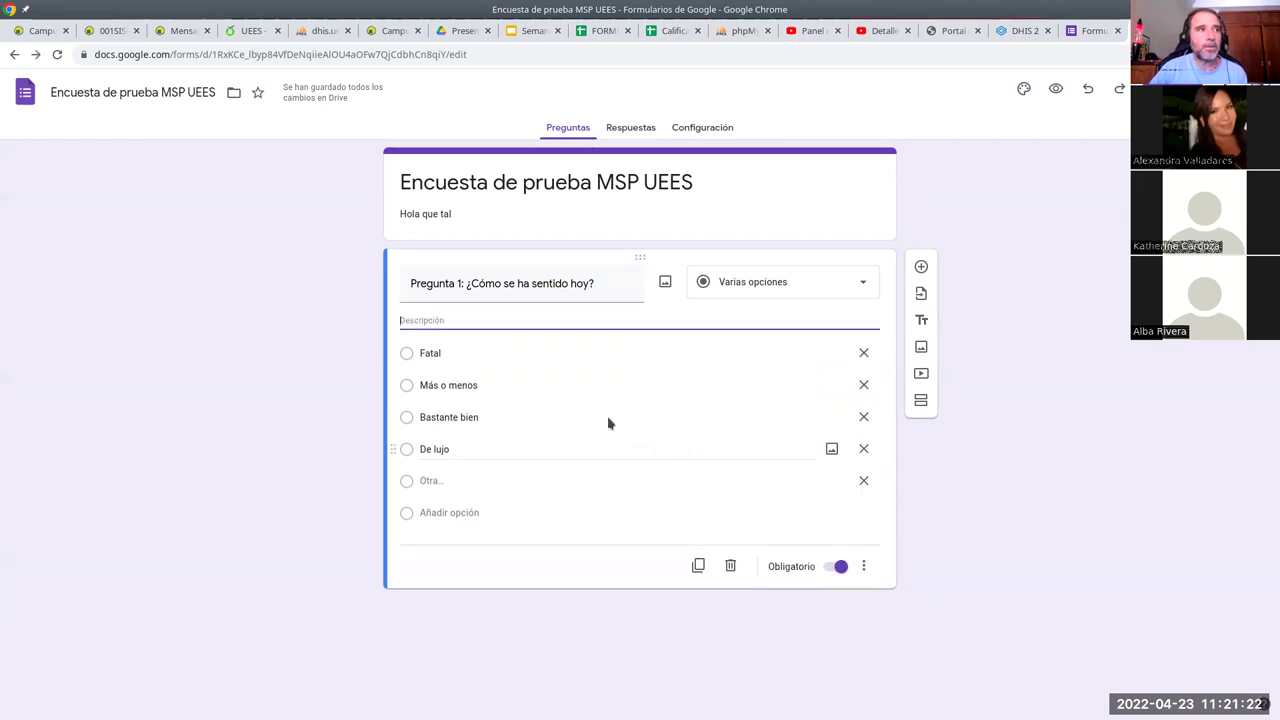
type("R")
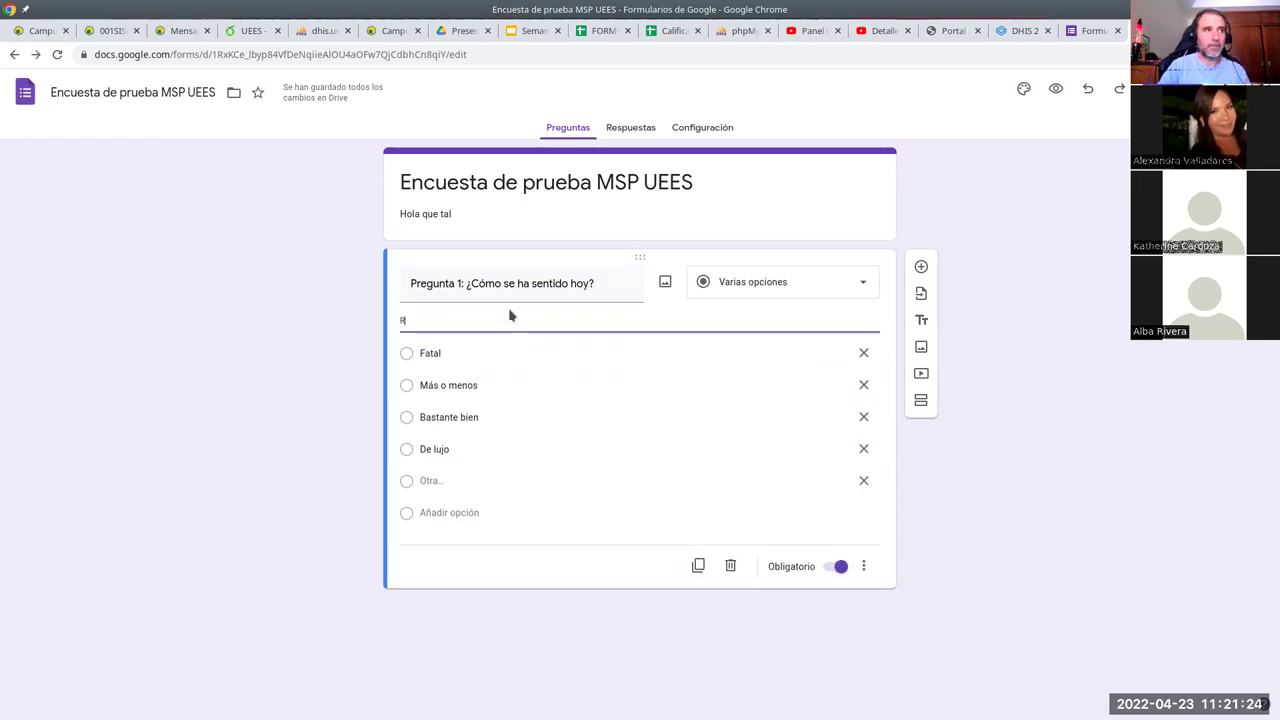
type("esponda lo más sinceramente posible")
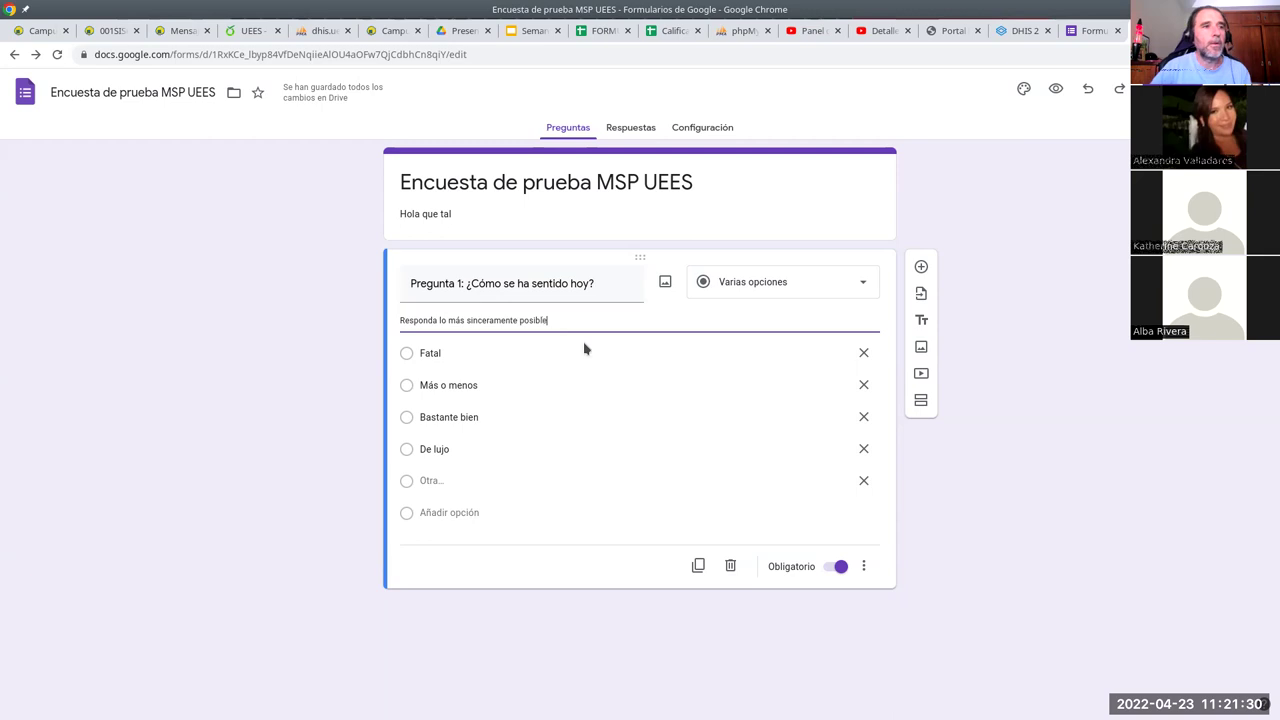
- Examine the additional options of Pregunta 1 for section branching by answer and random option order
left_click(856, 546)
left_click(862, 566)
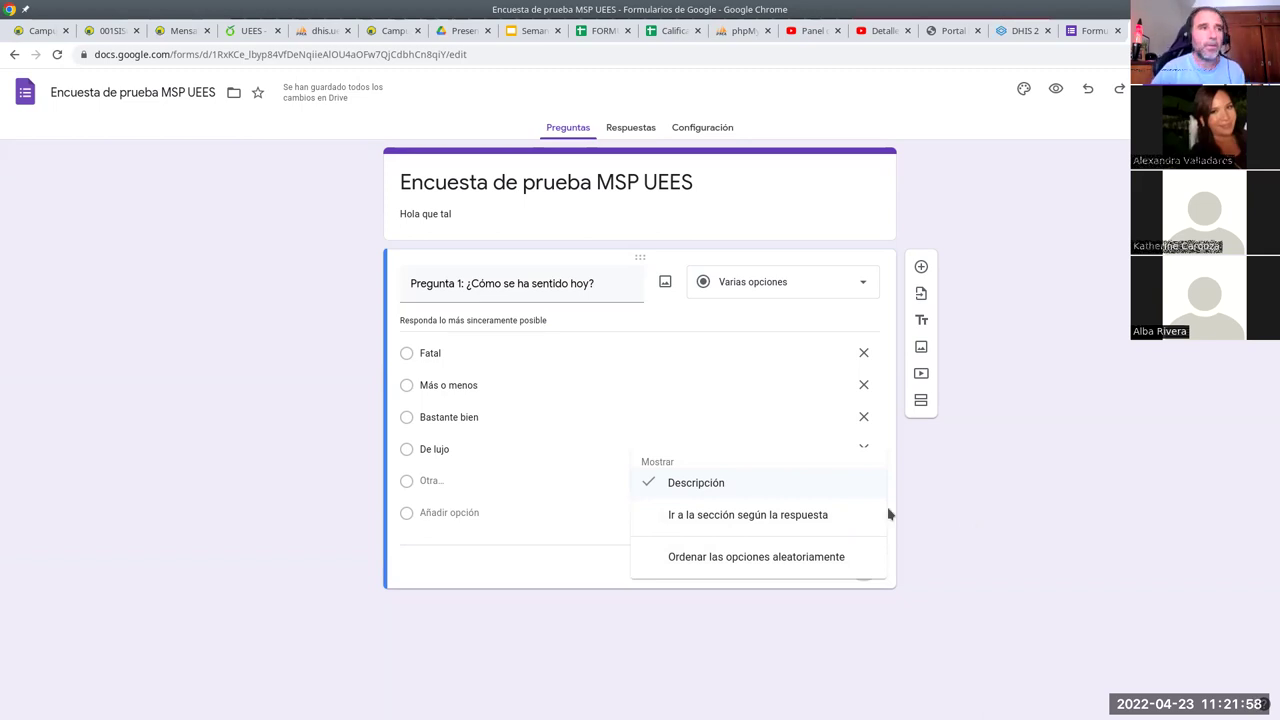
left_click(936, 500)
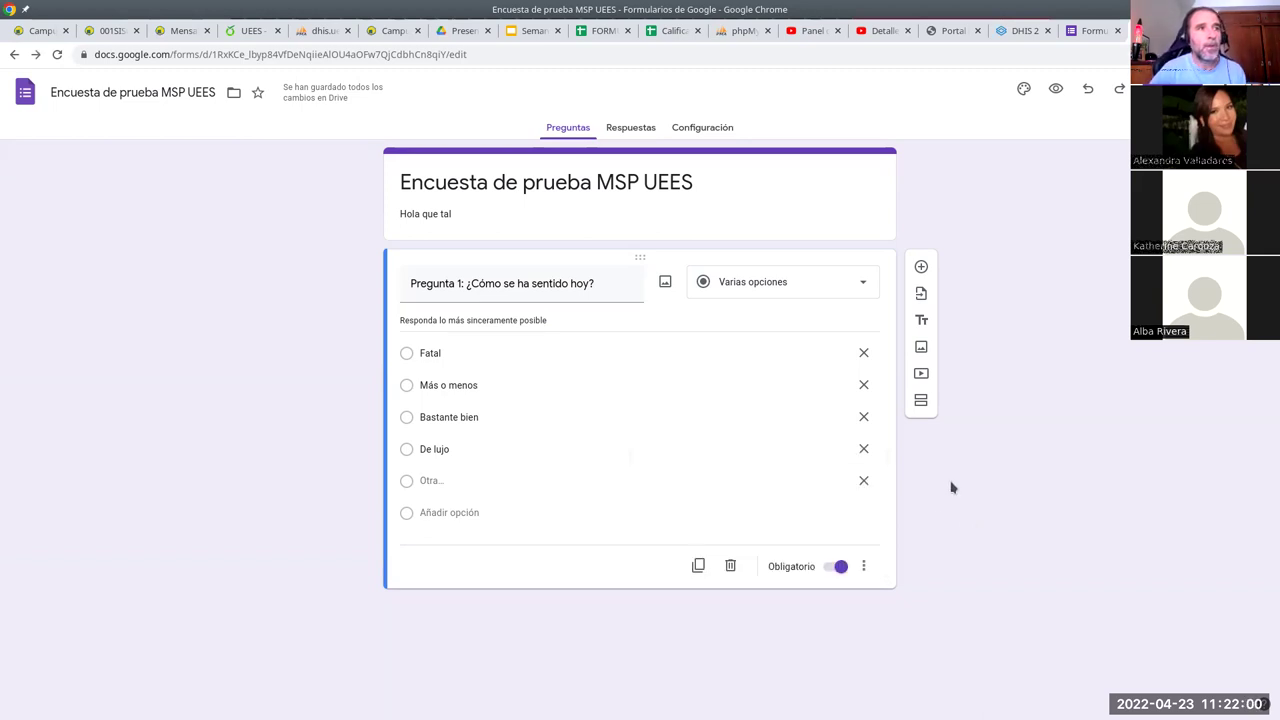
left_click(863, 566)
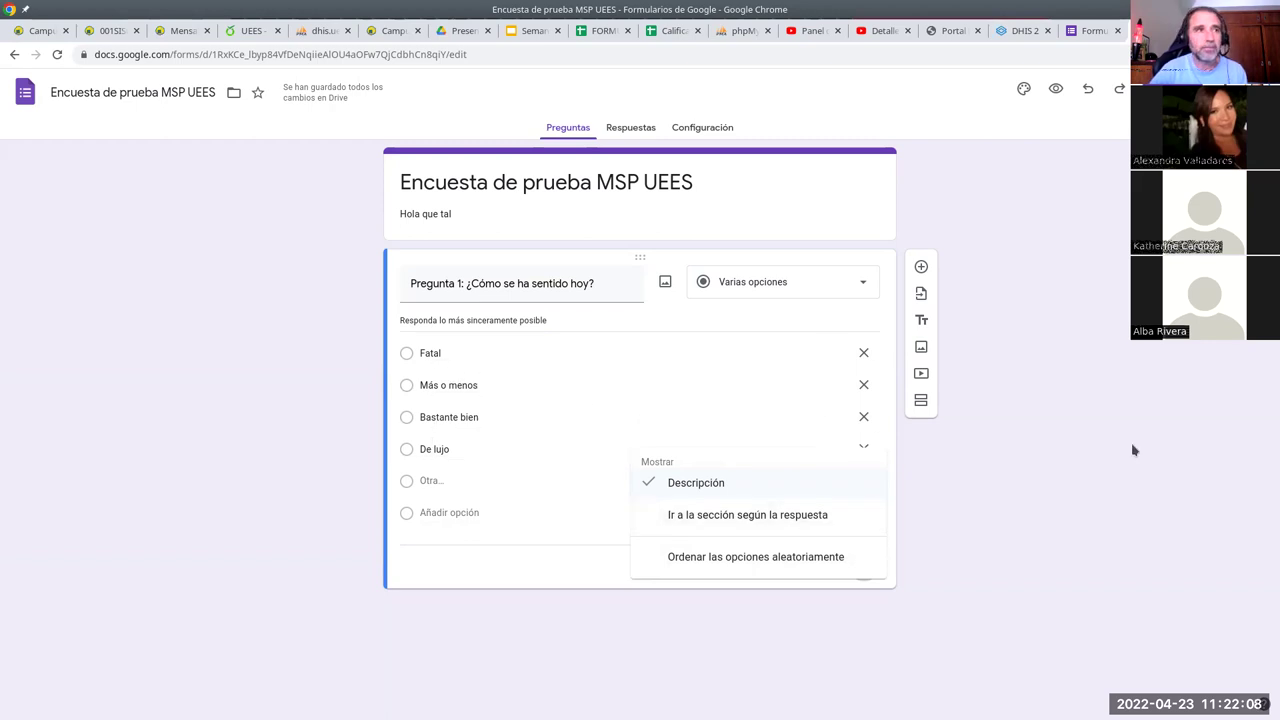
left_click(993, 496)
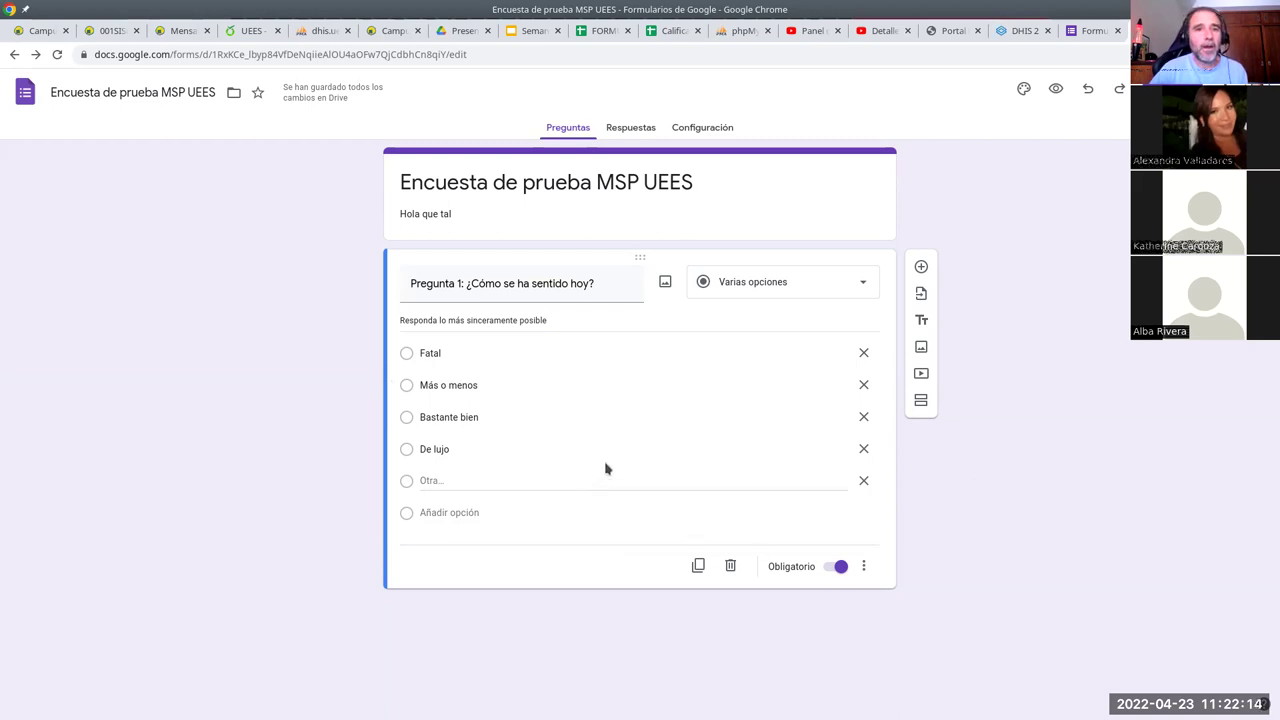
- Add a non-mandatory paragraph question "Amplíe su estado de ánimo" below Pregunta 1
left_click(920, 268)
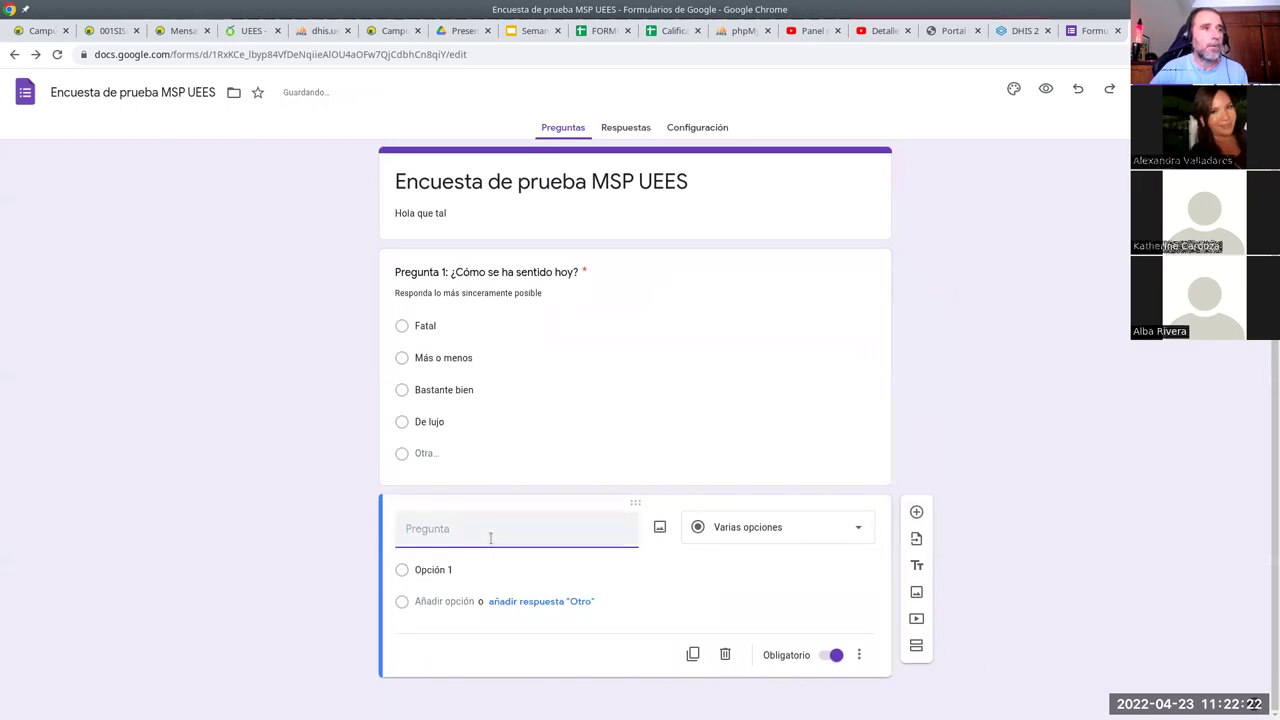
type("Amplies")
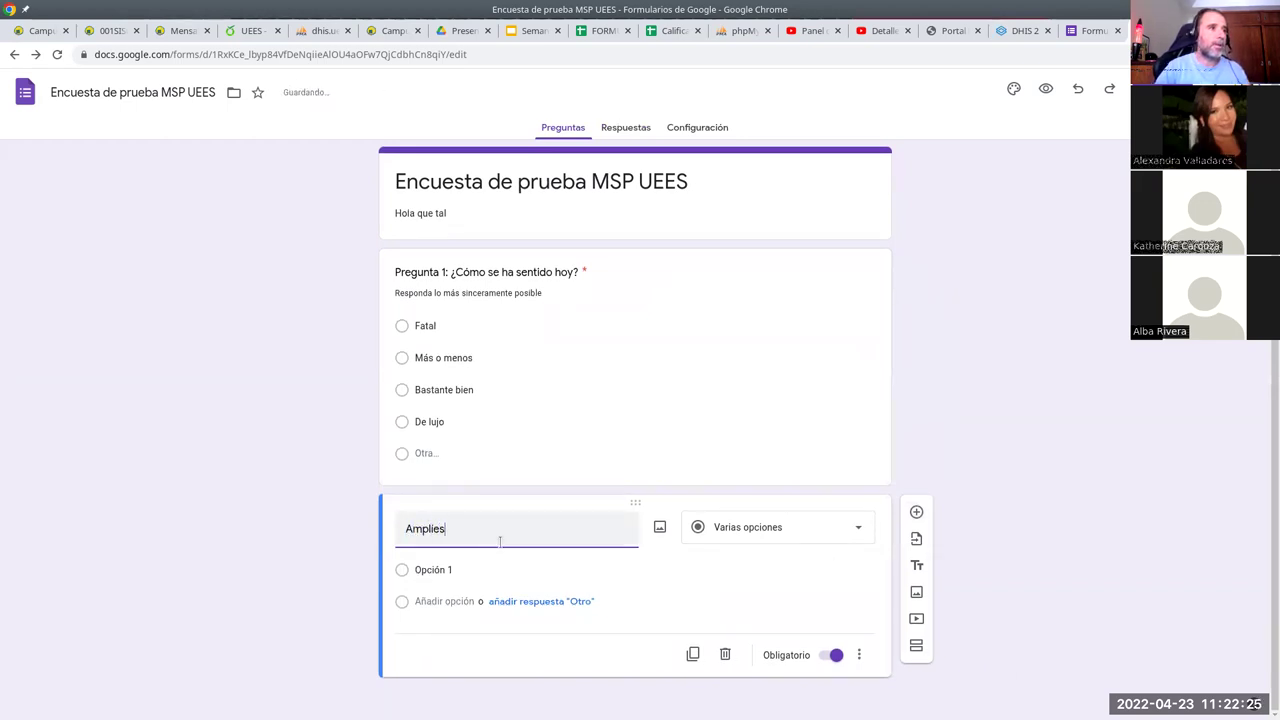
key("BackSpace")
type("su esto")
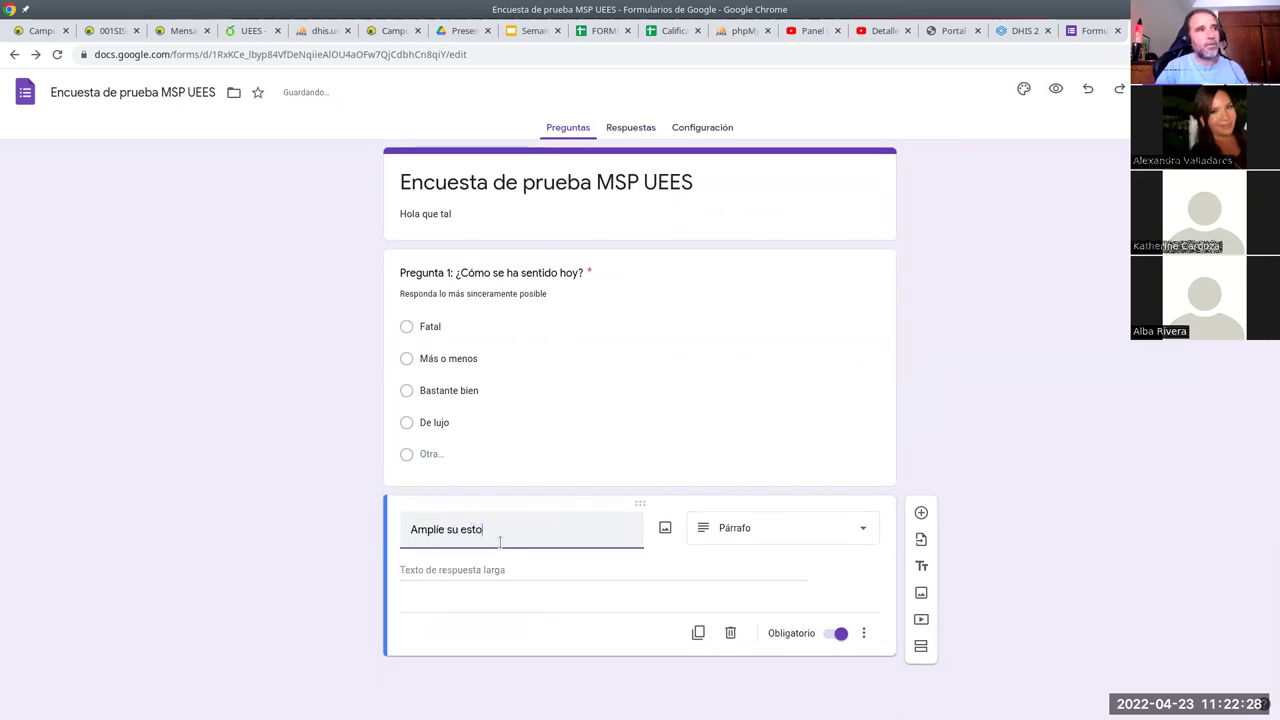
key("BackSpace")
type("ado de á")
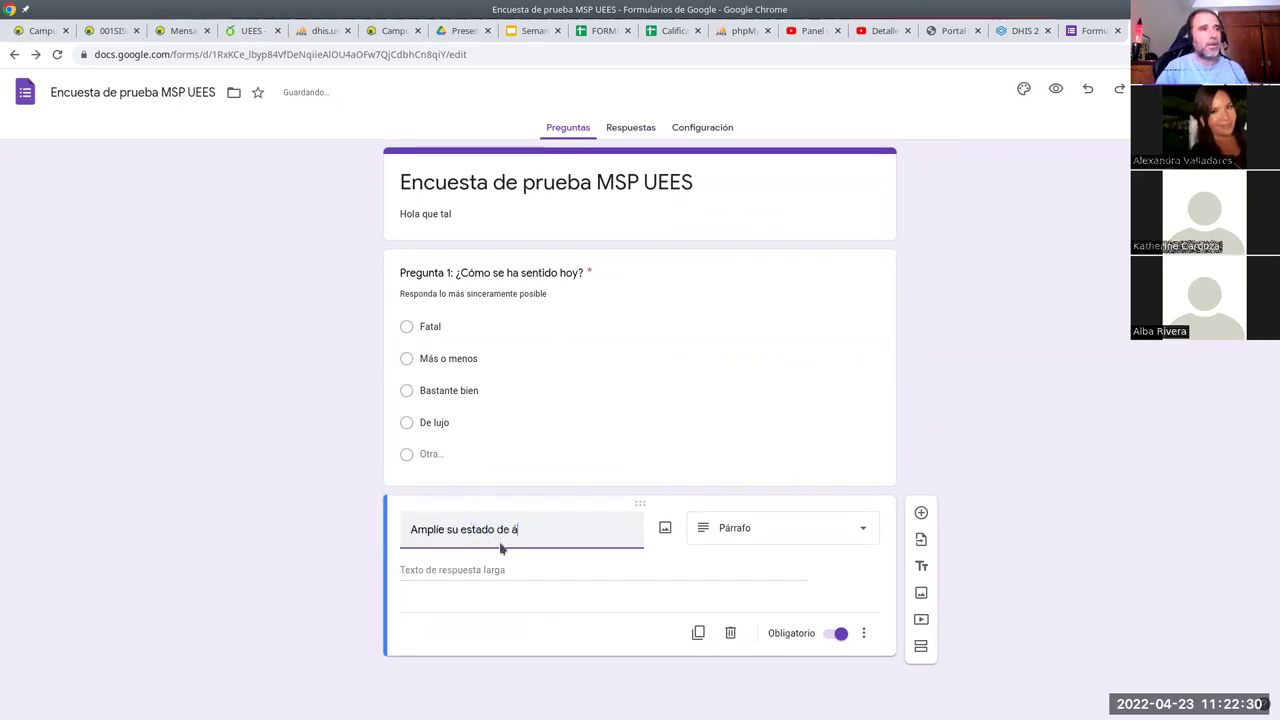
type("nimo")
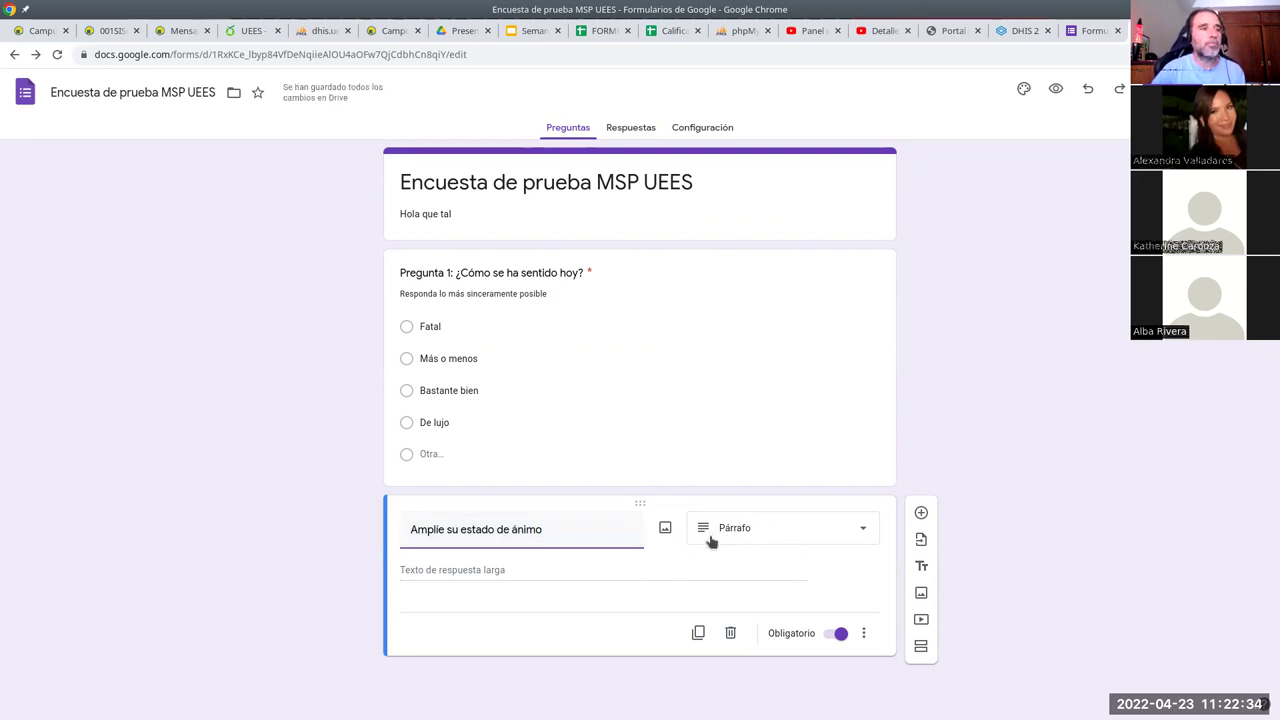
left_click(838, 634)
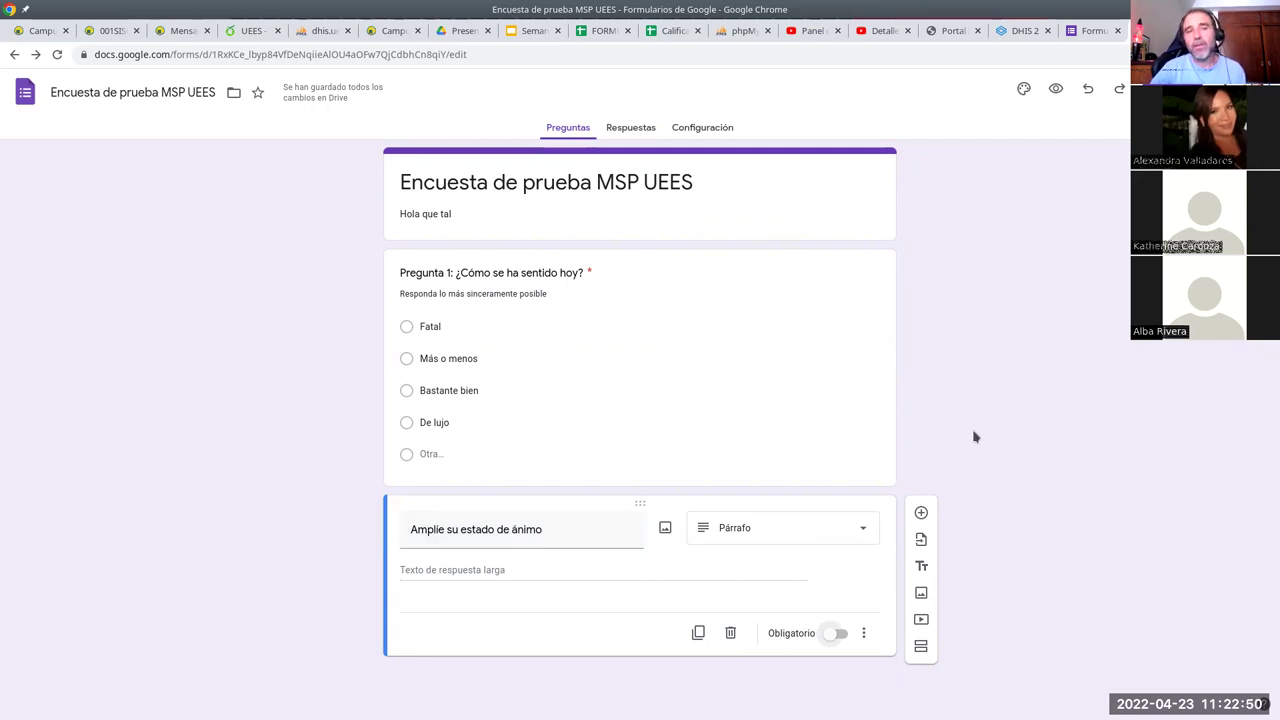
- Add a new section after the paragraph question, check the navigation choices after section 1, and title the new section "Sección 2"
left_click(921, 648)
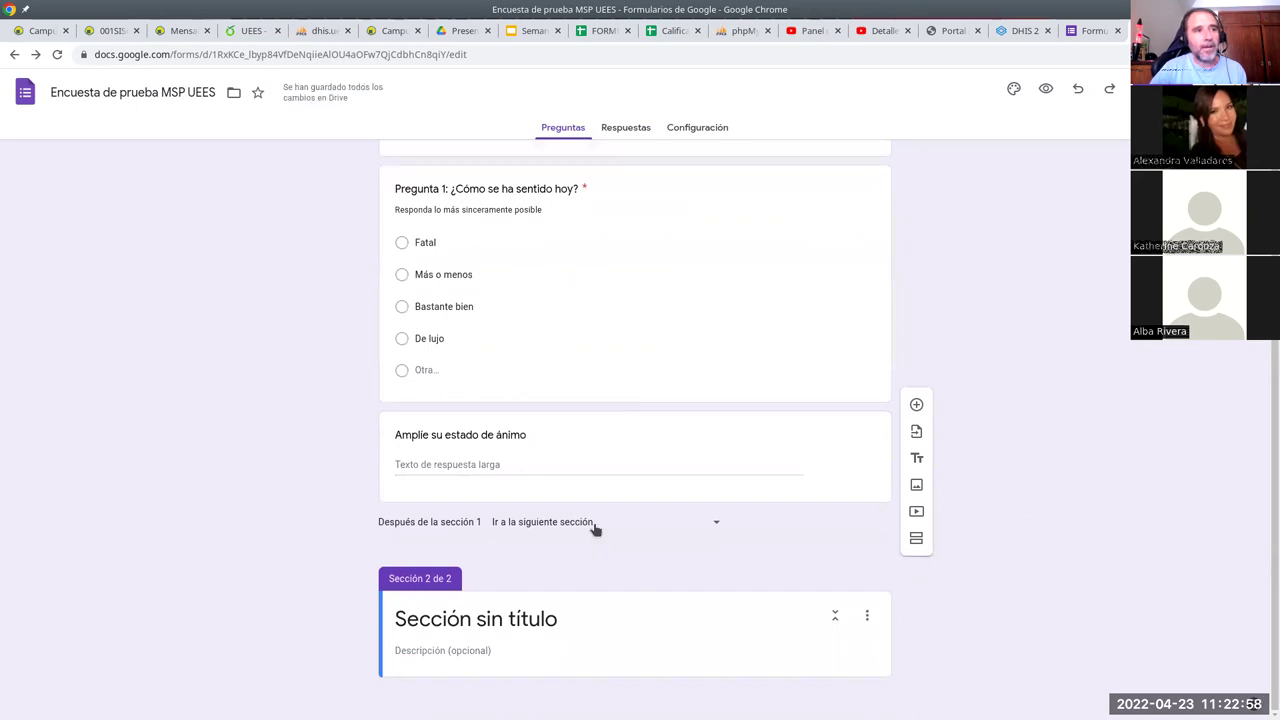
left_click(594, 523)
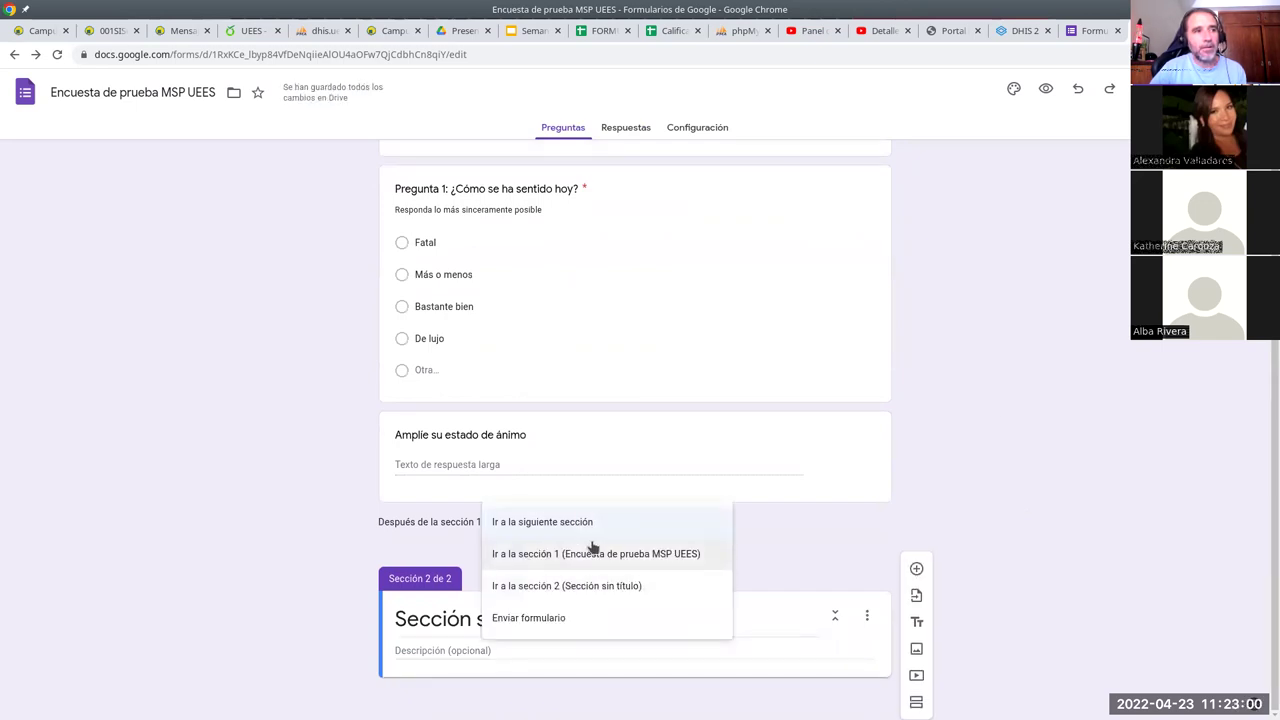
left_click(797, 548)
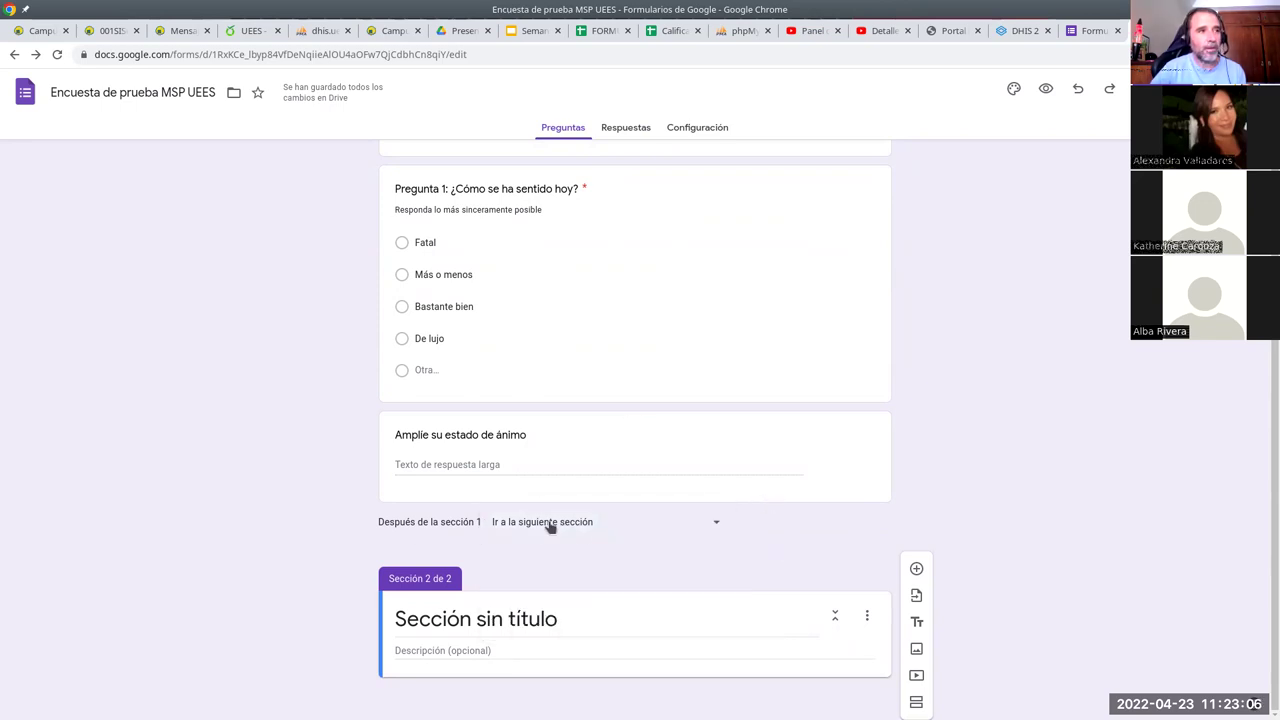
left_click(509, 618)
scroll(612, 586, "up", 2)
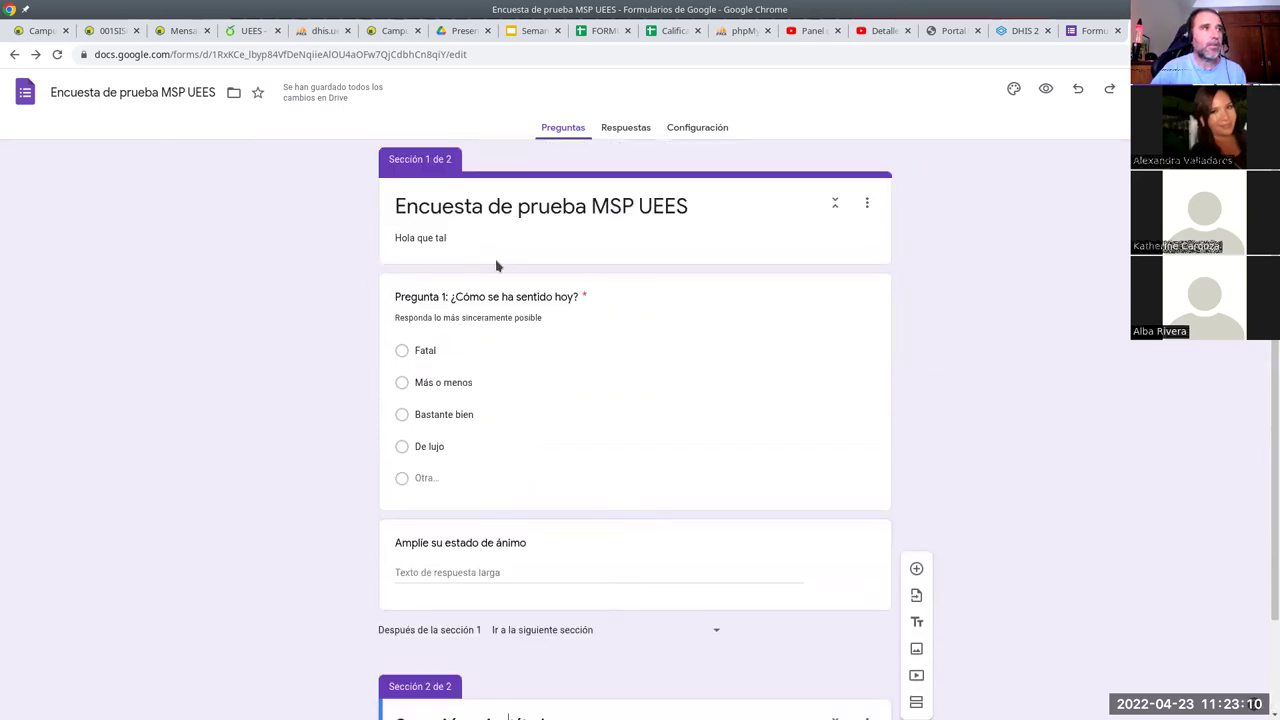
scroll(606, 500, "down", 2)
left_click_drag(476, 619, 558, 620)
type("2")
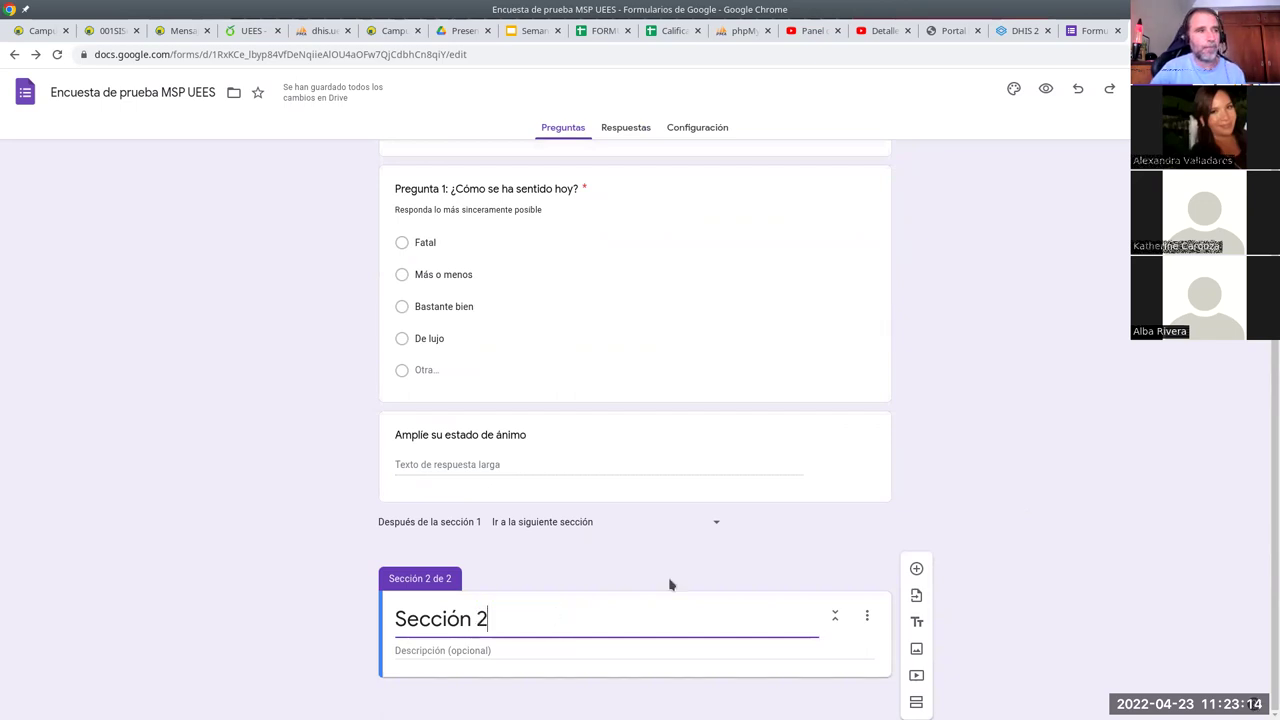
- Add a linear scale question titled "Califique su estado de ánimo" to Sección 2
left_click(916, 568)
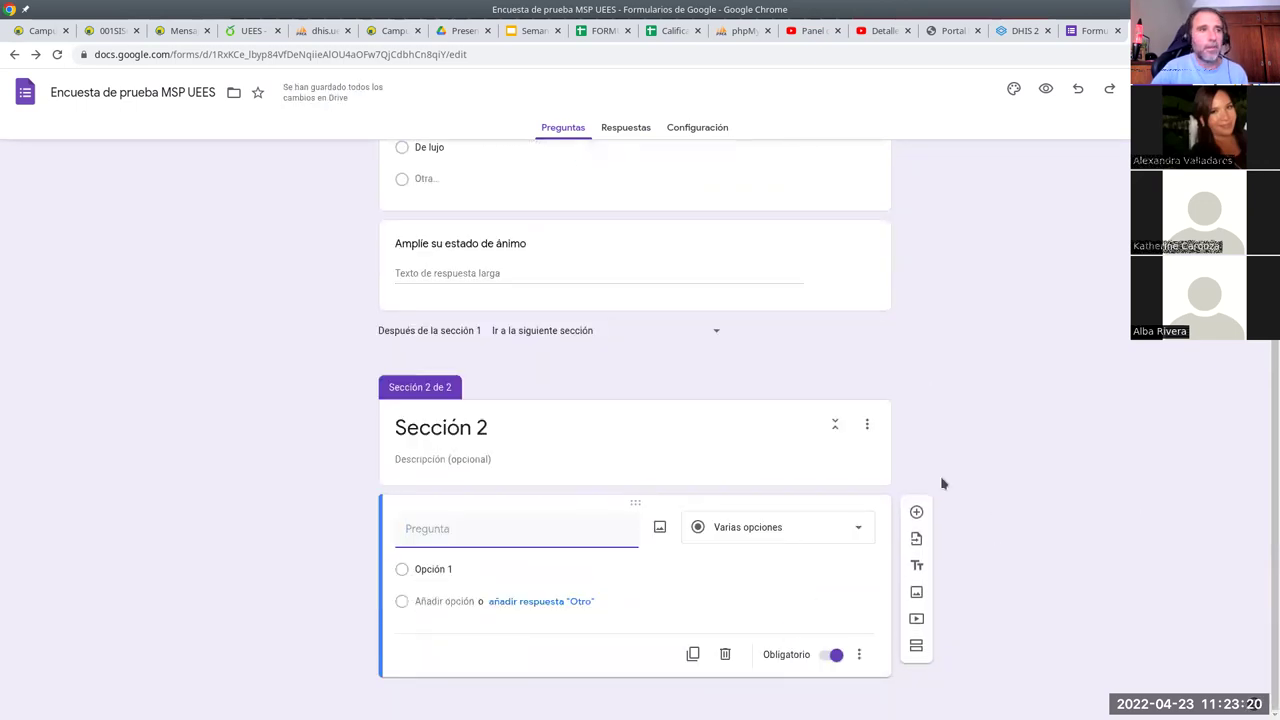
left_click(745, 530)
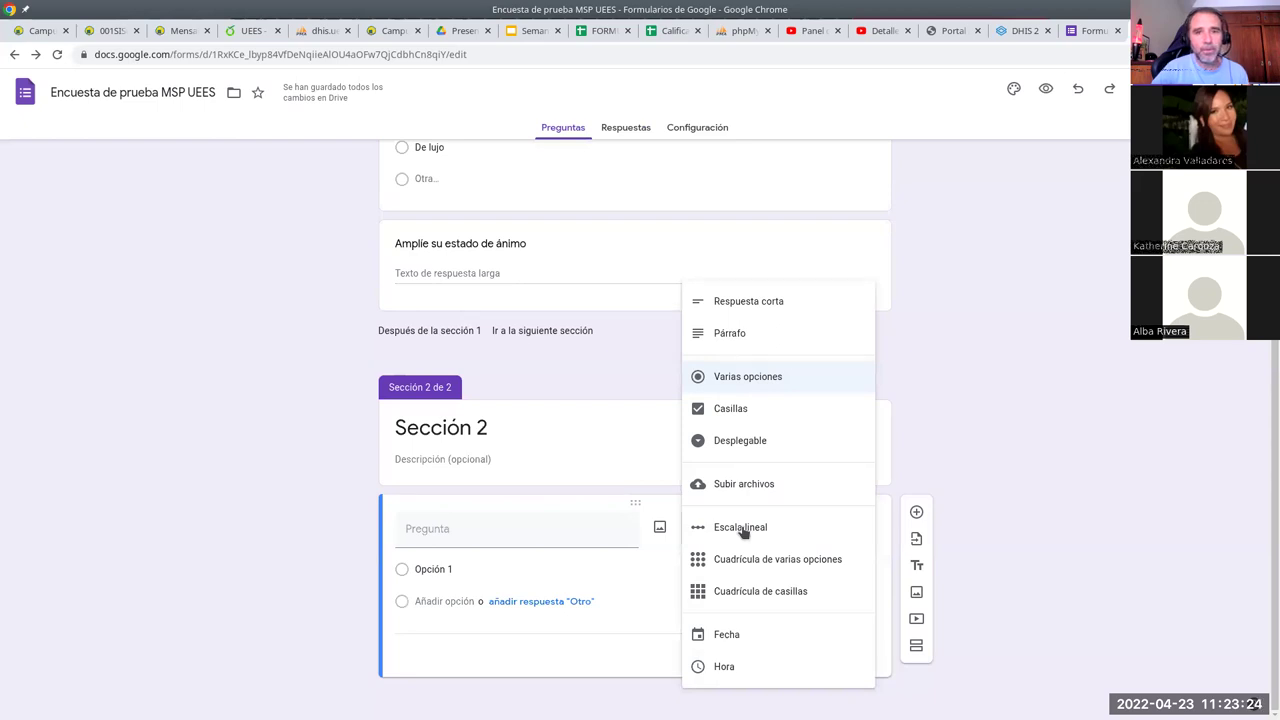
left_click(743, 529)
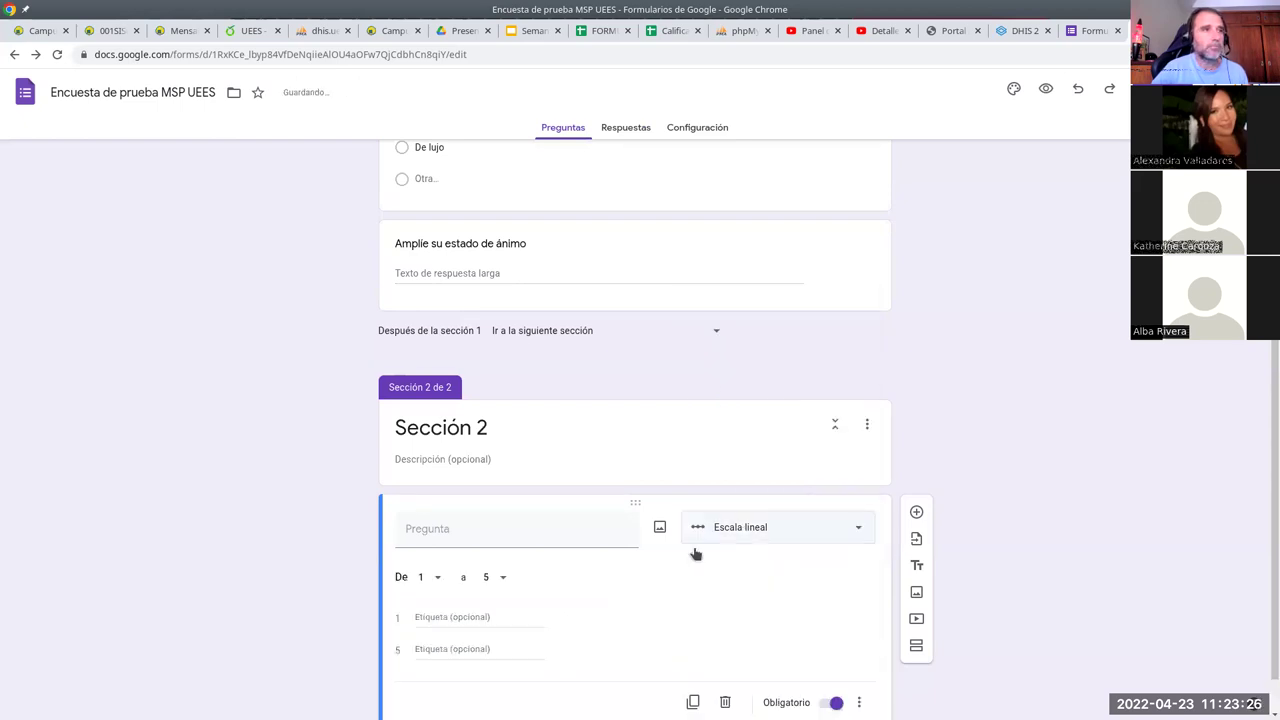
left_click(530, 539)
type("Califique su")
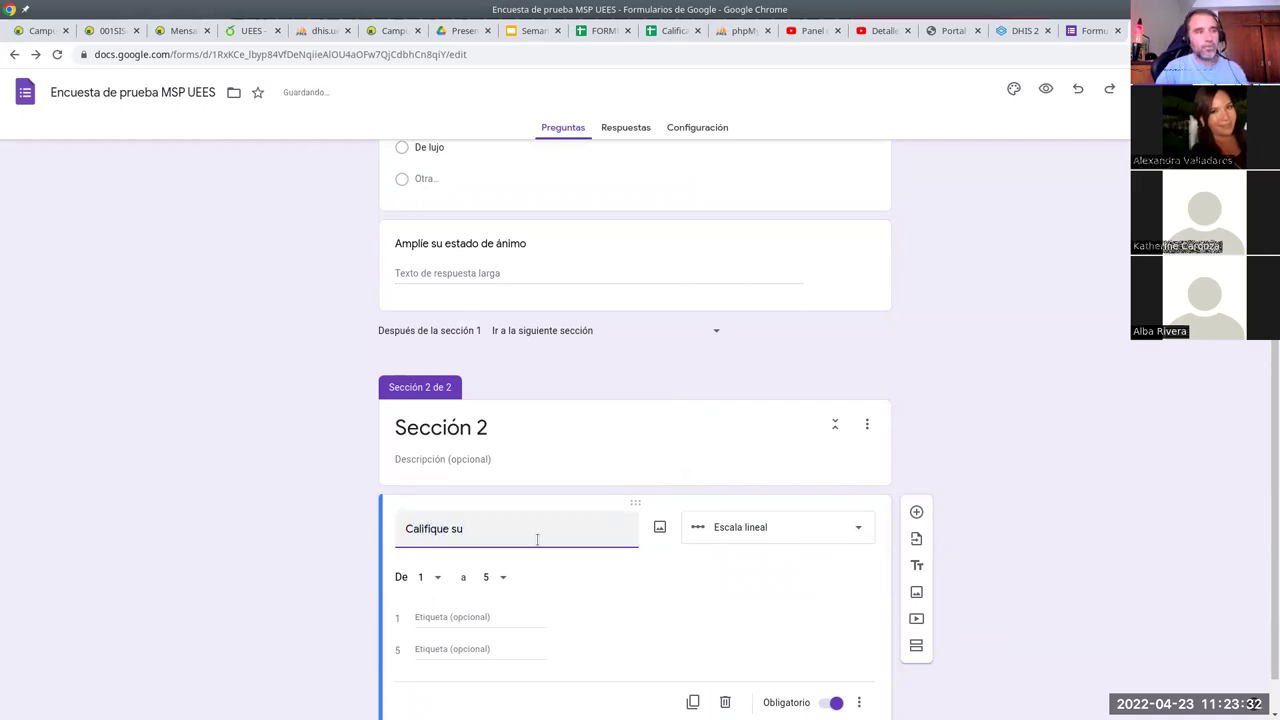
key("BackSpace")
key("BackSpace")
type("su est")
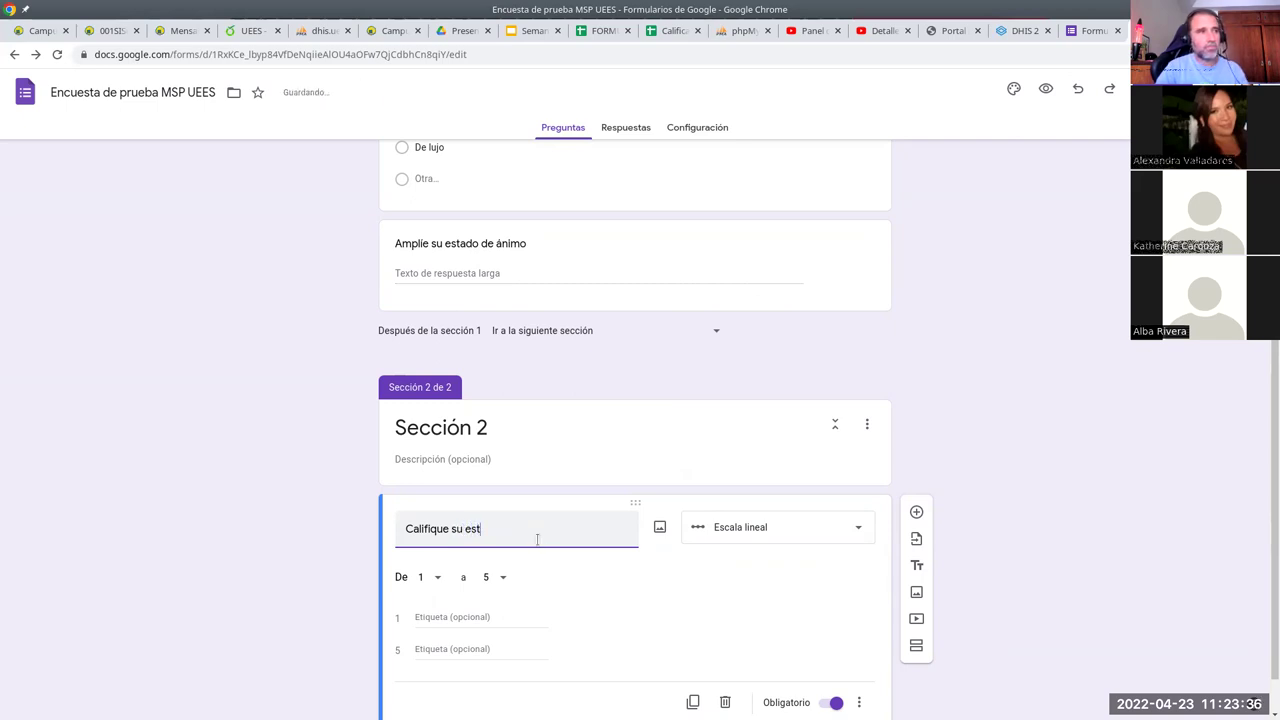
type("ado de ánimo")
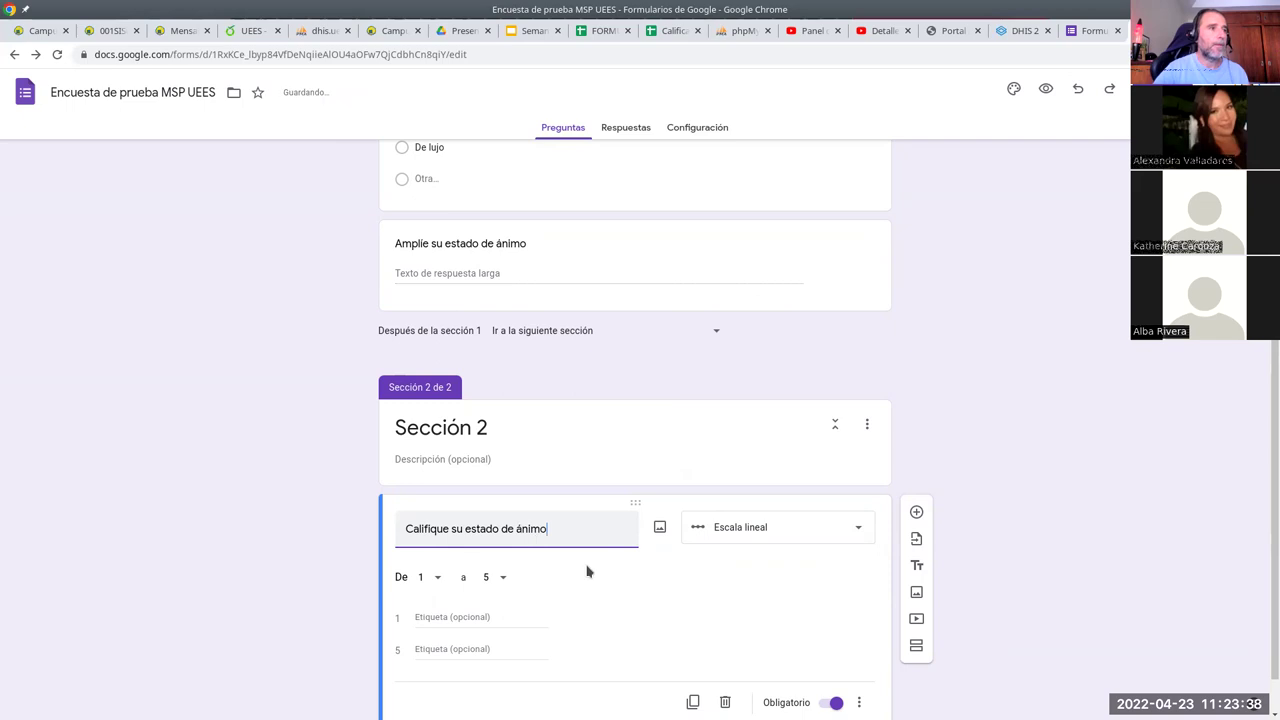
- Set the range of the mood rating scale from 0 to 10
left_click(440, 582)
left_click(423, 554)
left_click(504, 582)
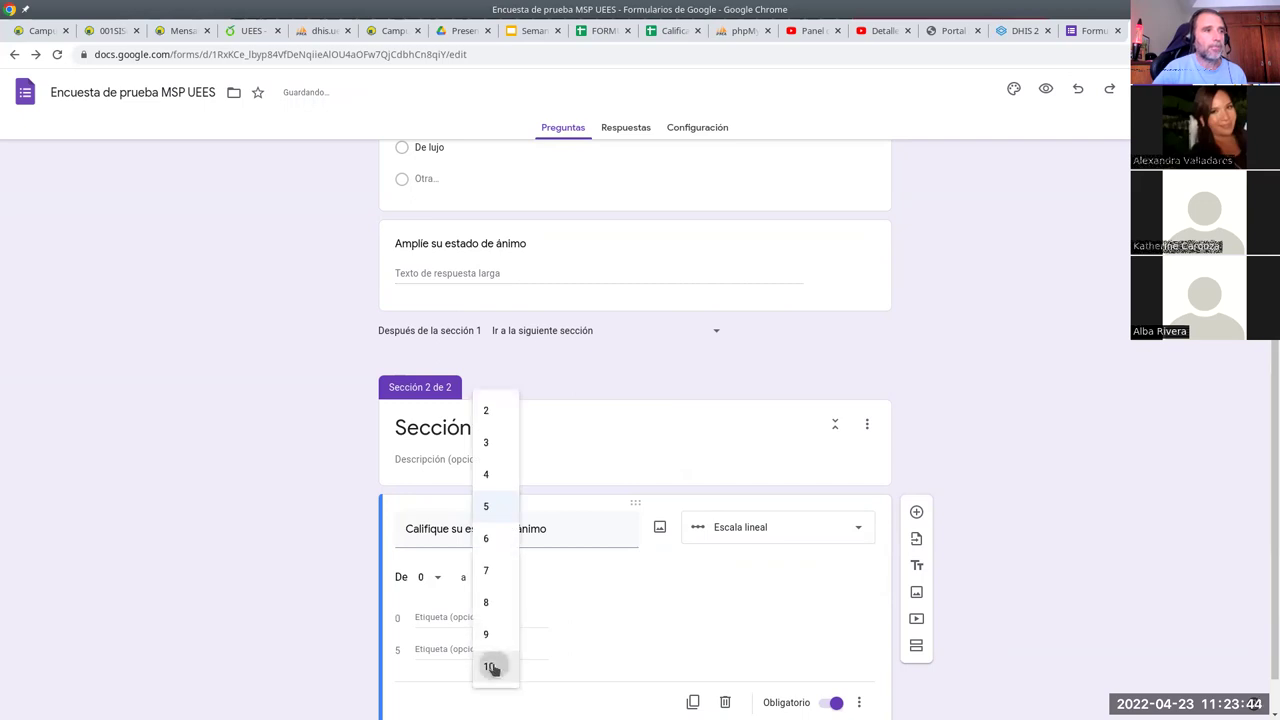
left_click(492, 665)
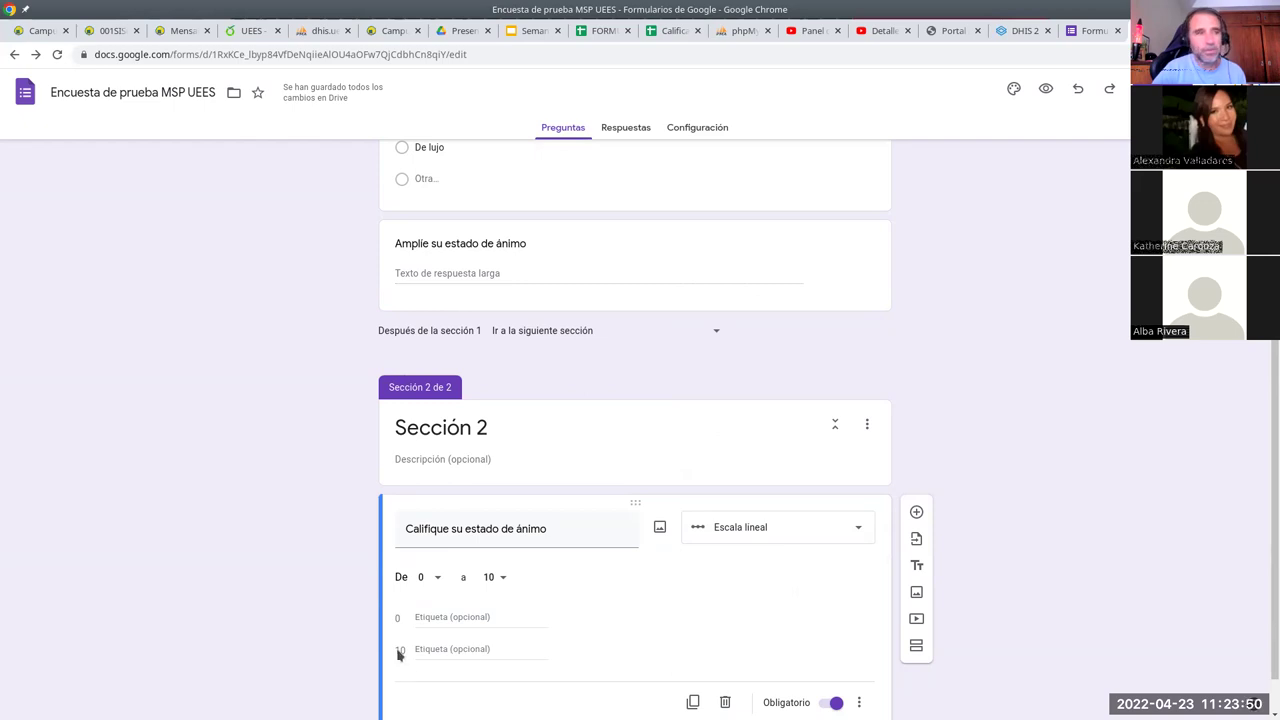
left_click(497, 580)
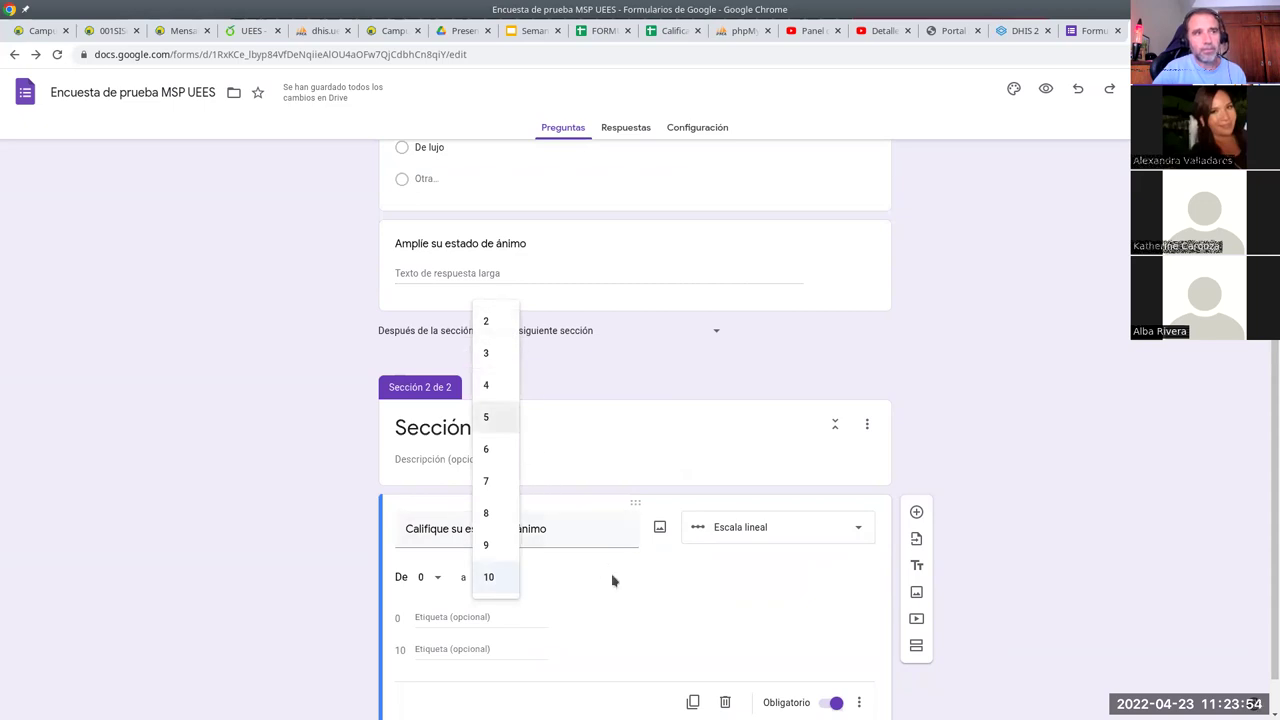
left_click(628, 605)
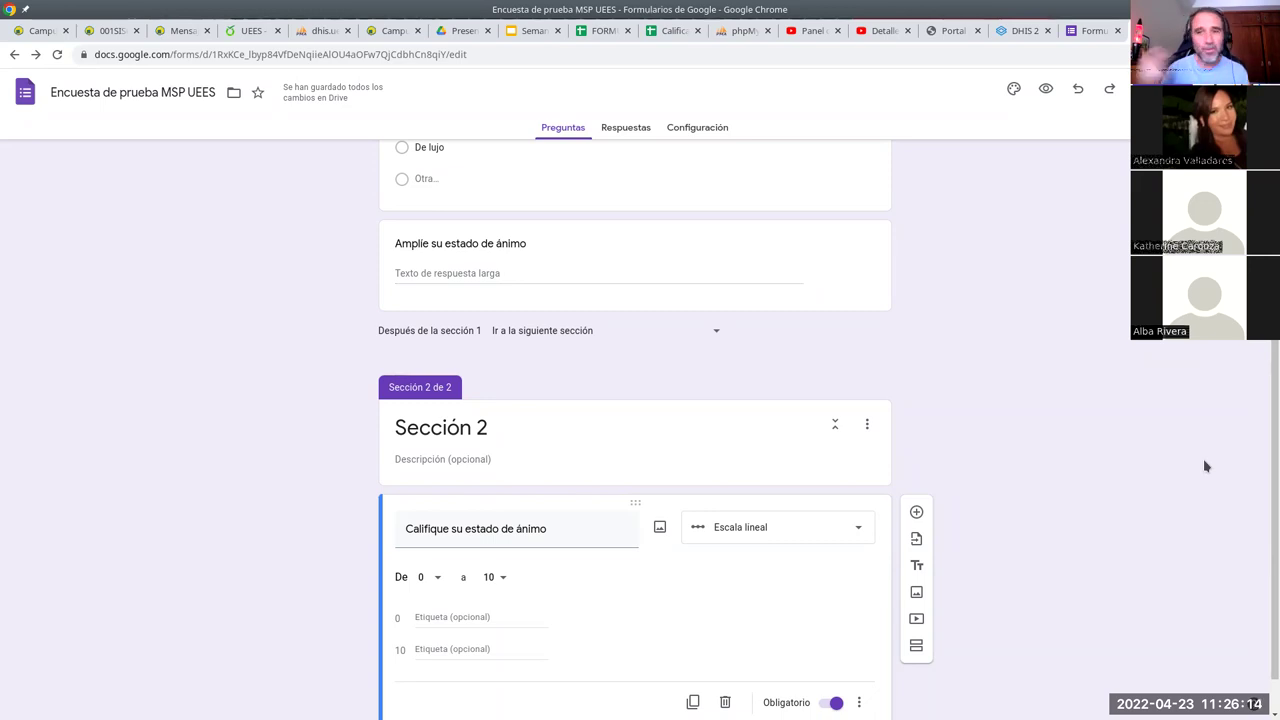
- Label the scale's 0 end "Menor valor" and its 10 end "Mayor valor"
left_click(505, 616)
type("Menor valor")
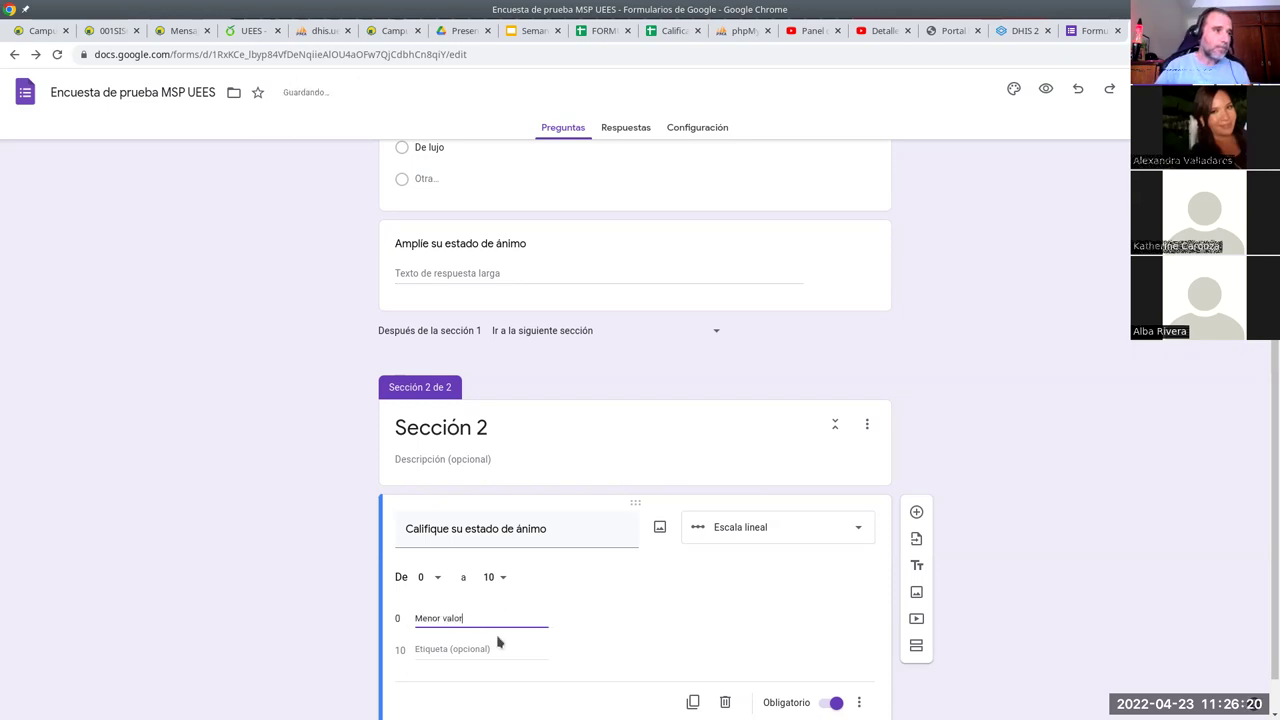
left_click(490, 648)
type("Mayor")
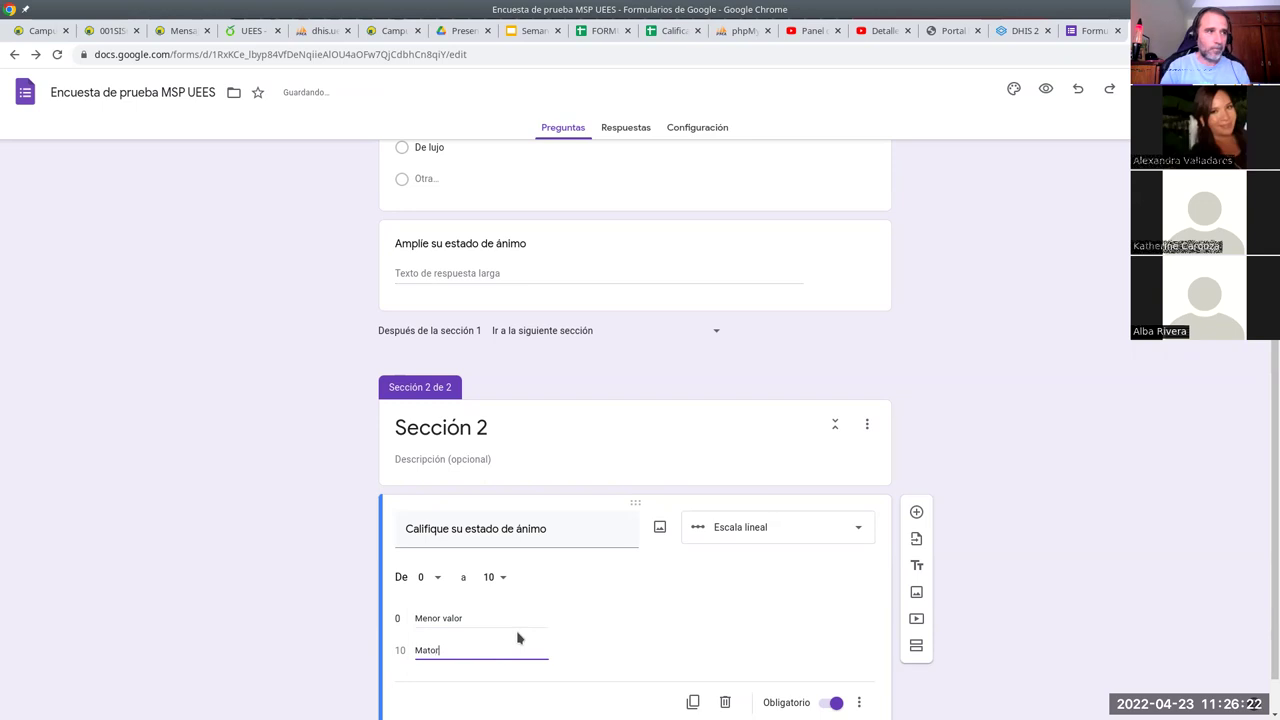
key("BackSpace")
key("BackSpace")
key("BackSpace")
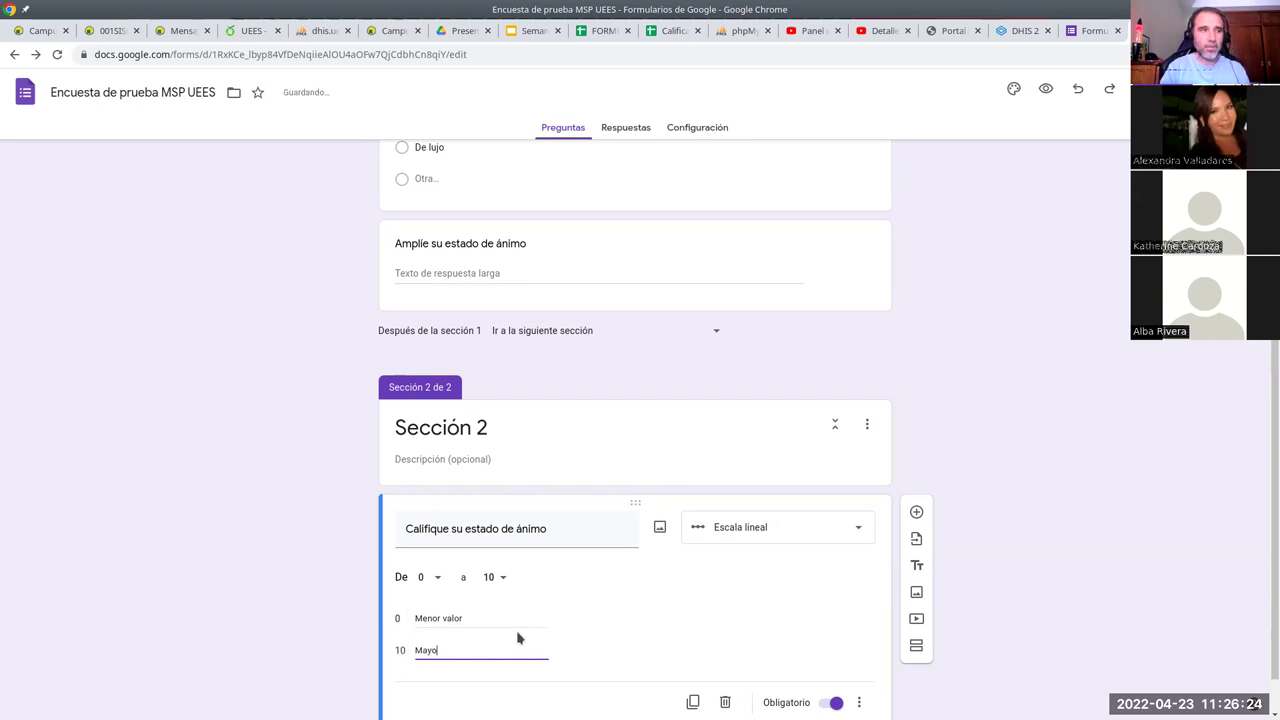
type("yor valor")
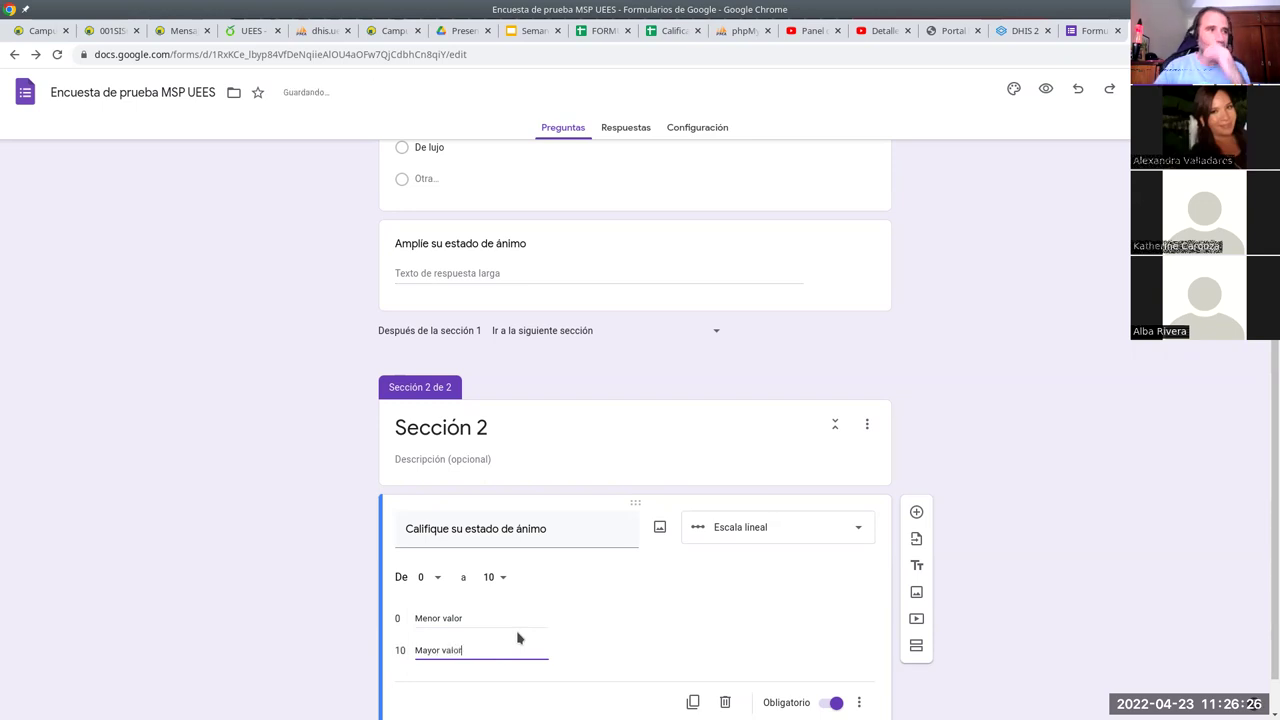
- Add another section after the linear scale question and title it "Sección 3"
scroll(771, 553, "down", 1)
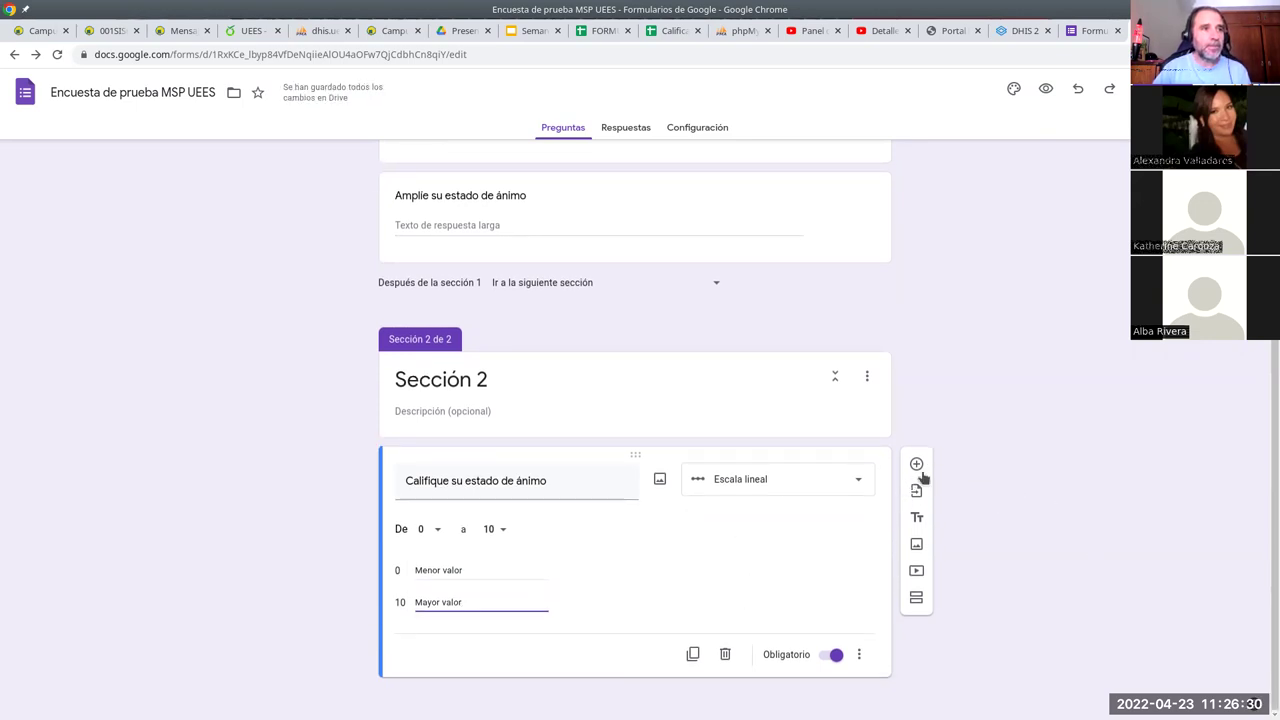
left_click(917, 599)
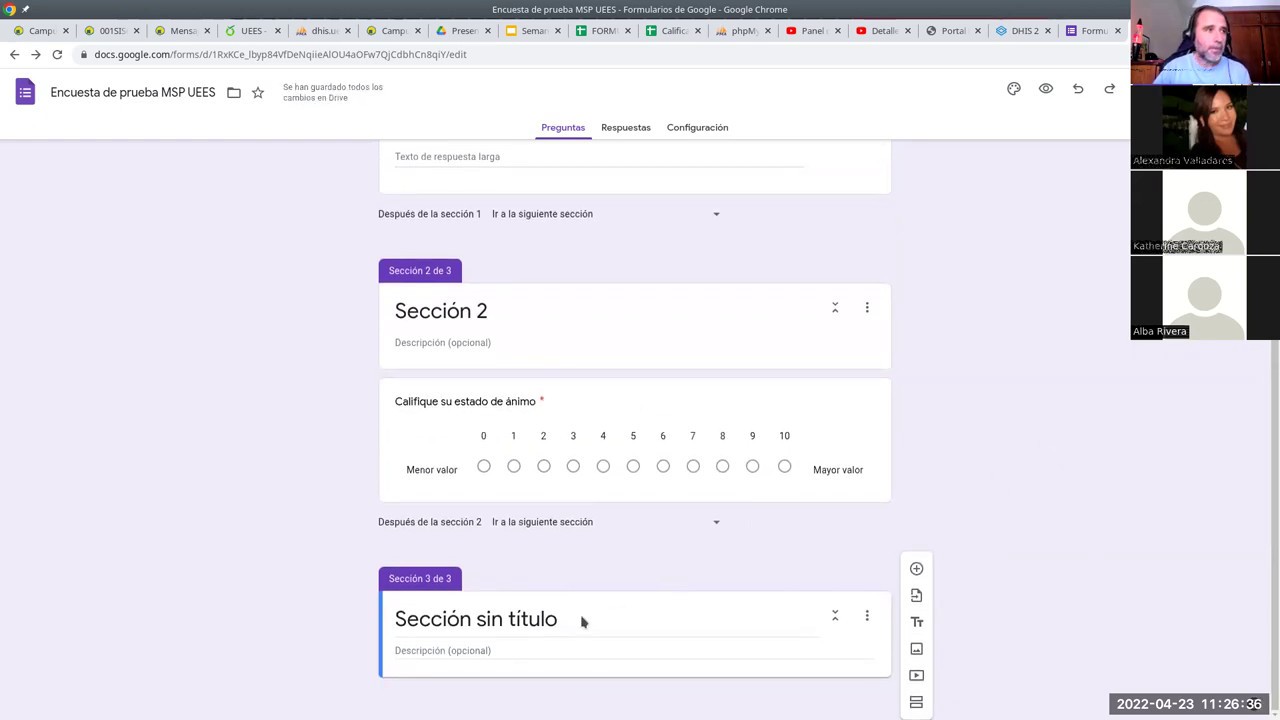
left_click(546, 614)
left_click(476, 618)
left_click(631, 614, "shift")
type("3")
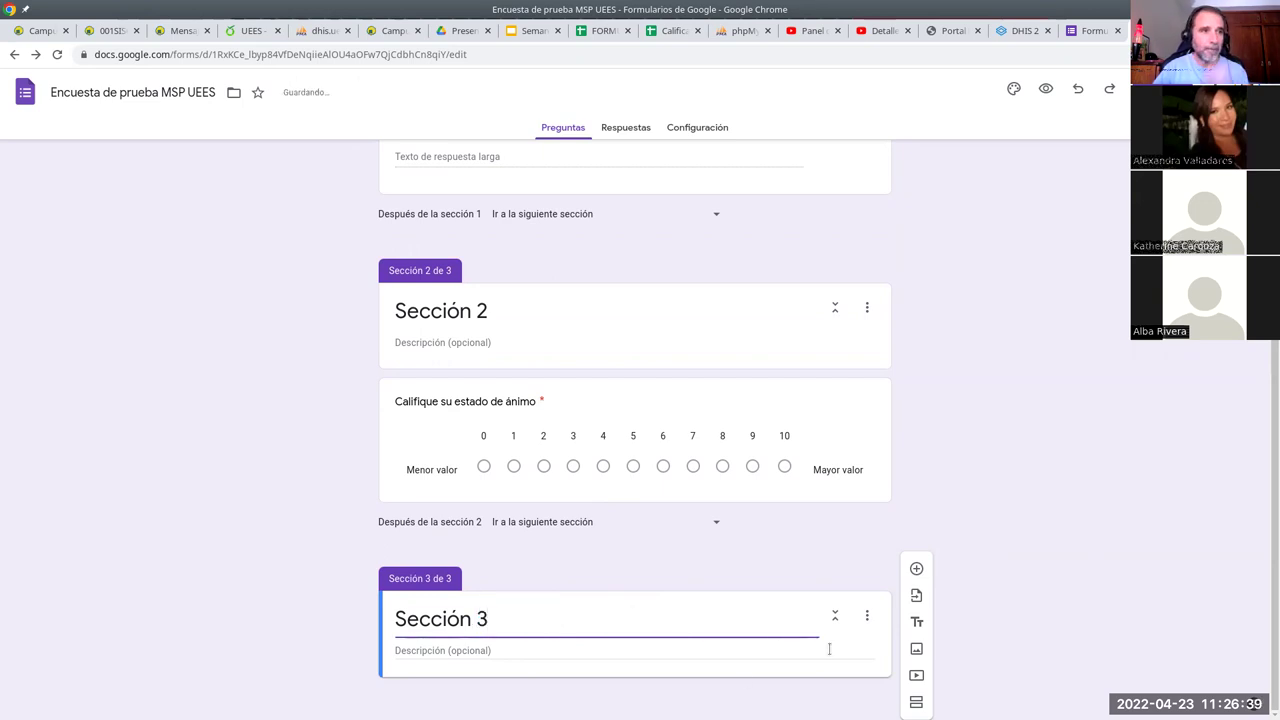
- Add a checkbox grid question titled "¿Qué le gustaría para mejorar su día?" to Sección 3
left_click(916, 568)
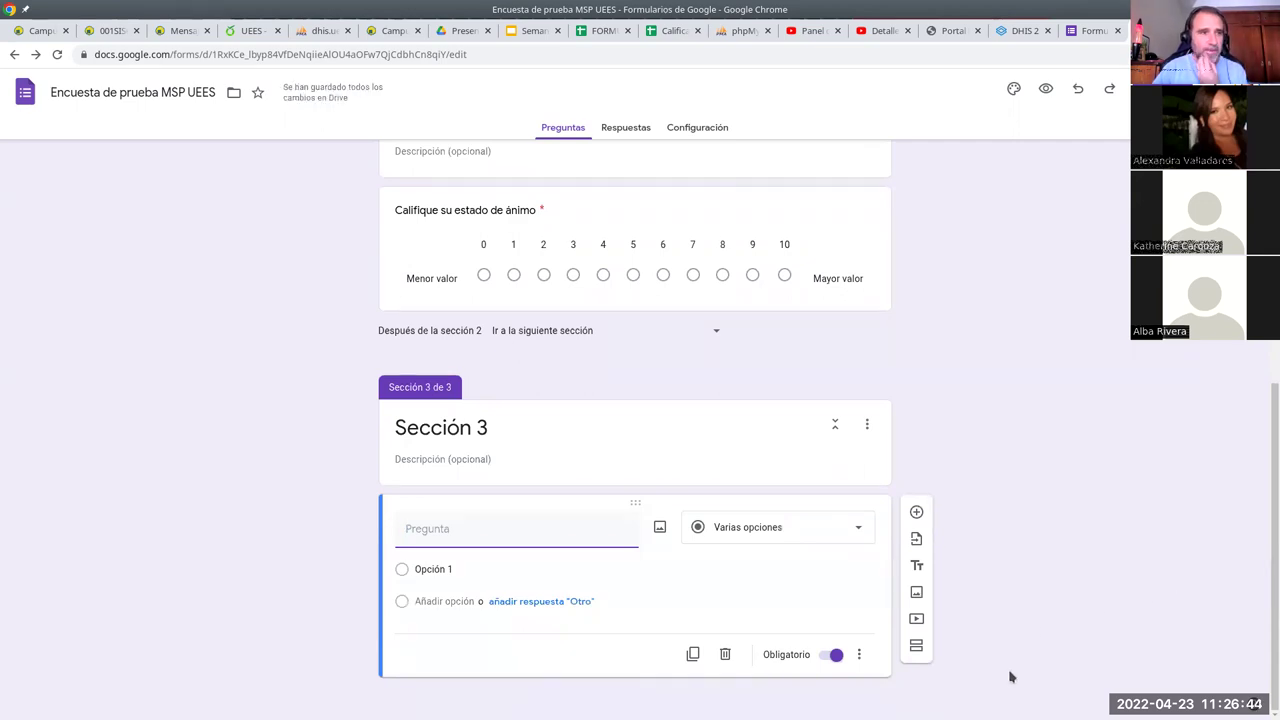
left_click(838, 535)
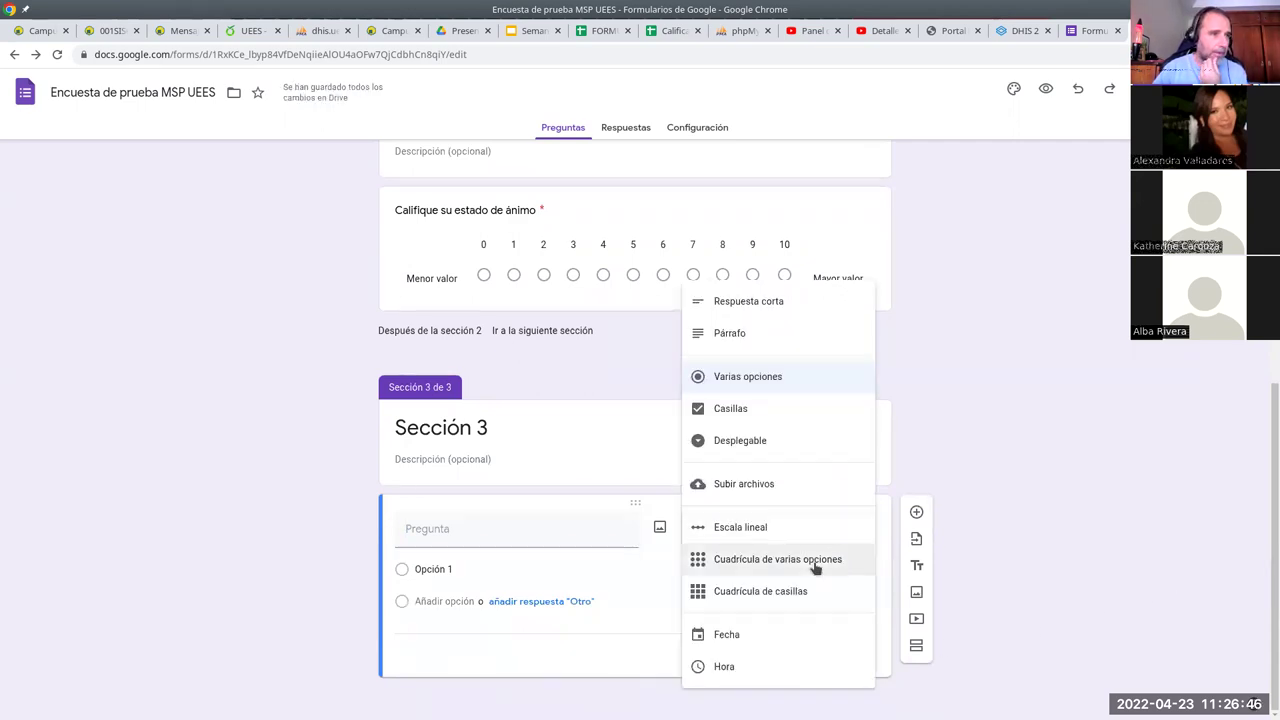
left_click(783, 591)
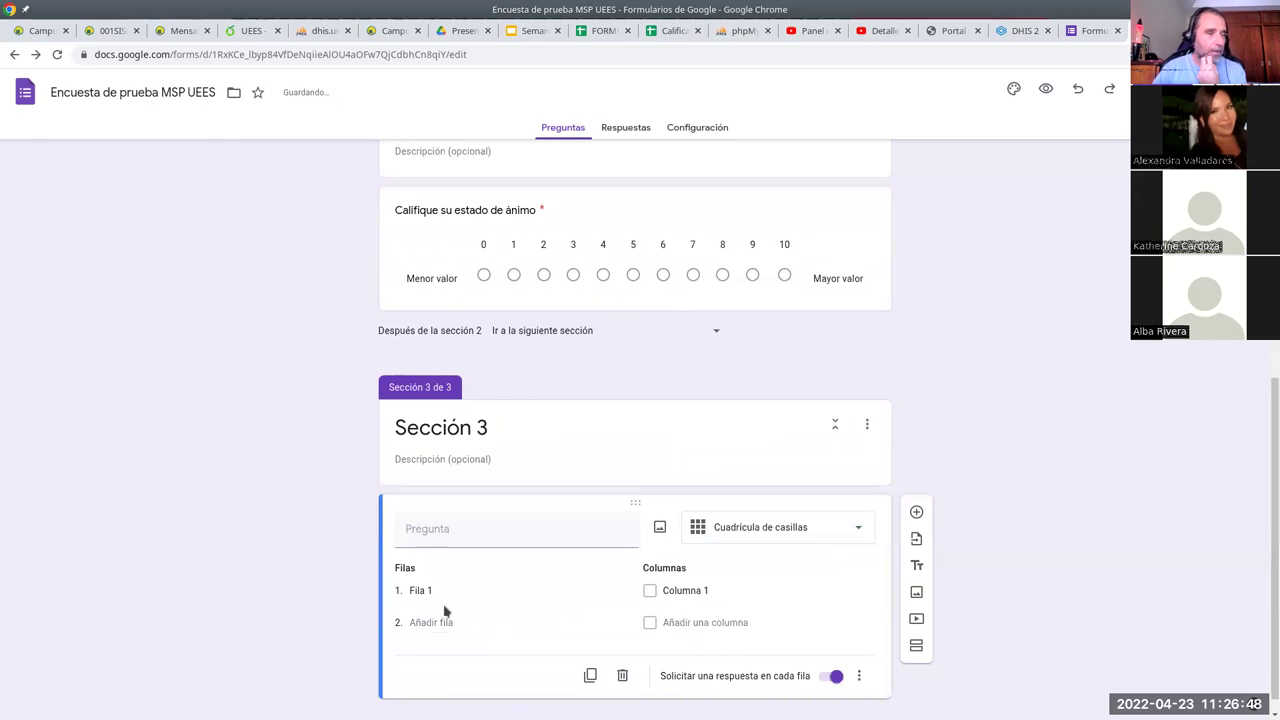
left_click(436, 589)
left_click(436, 538)
type("¿Qué le gus")
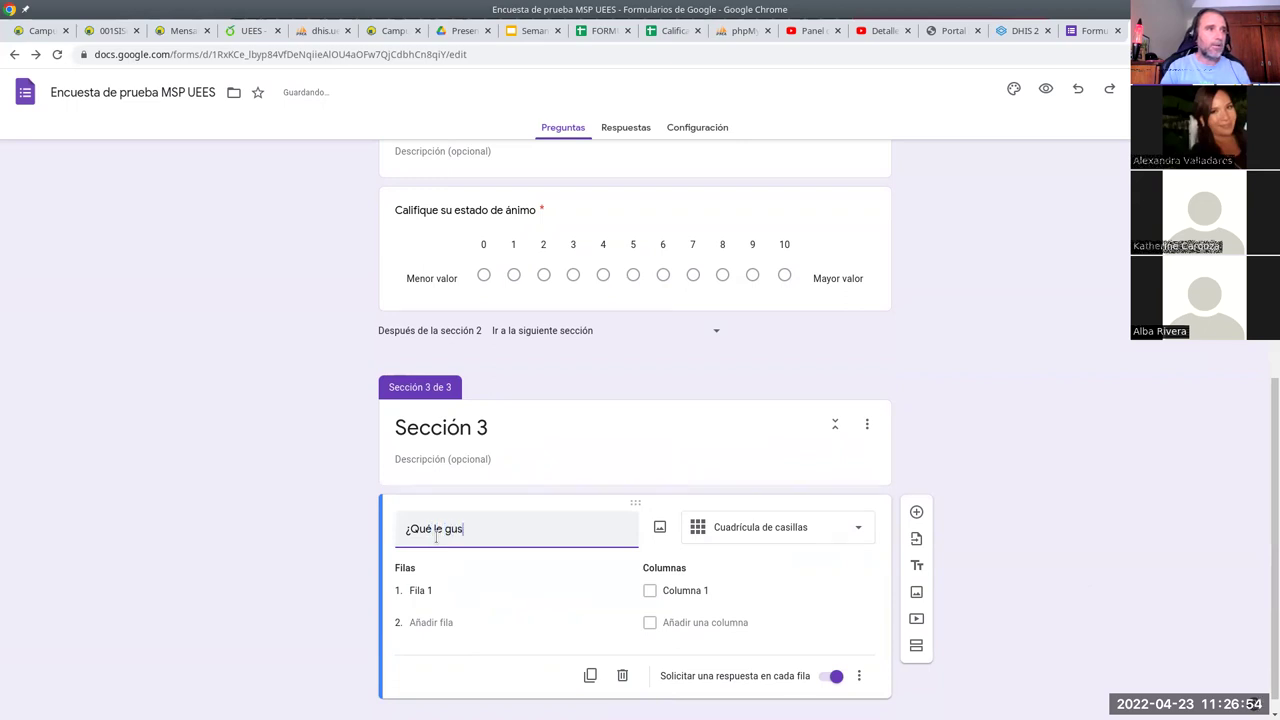
type("taría para ")
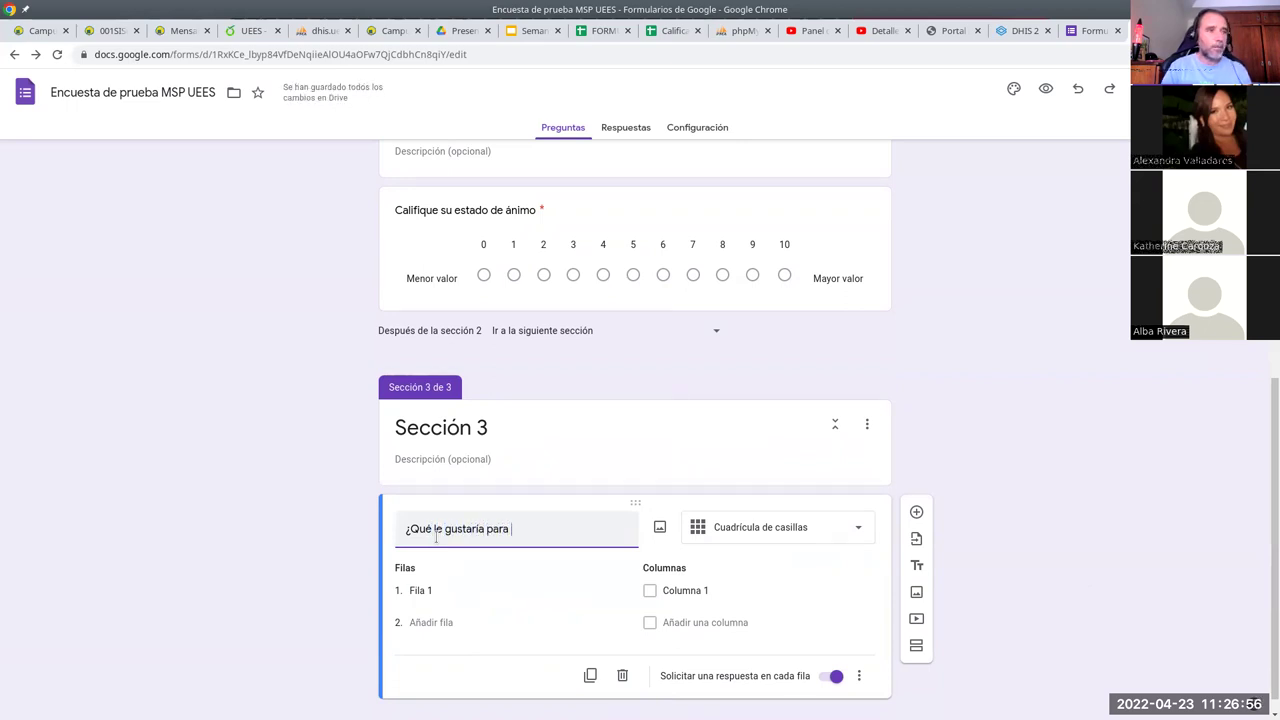
type("mejorar su día?")
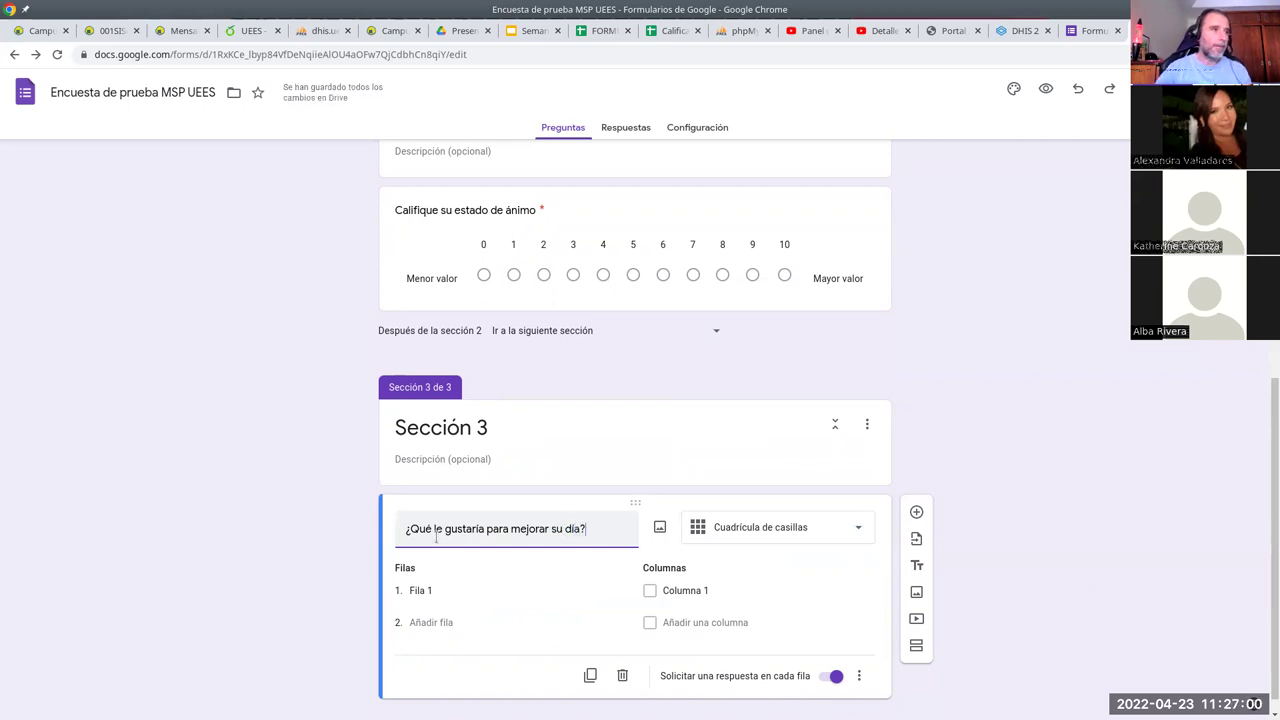
- Name the grid question's rows "En solitario" and "En compañía"
left_click(437, 589)
type("En")
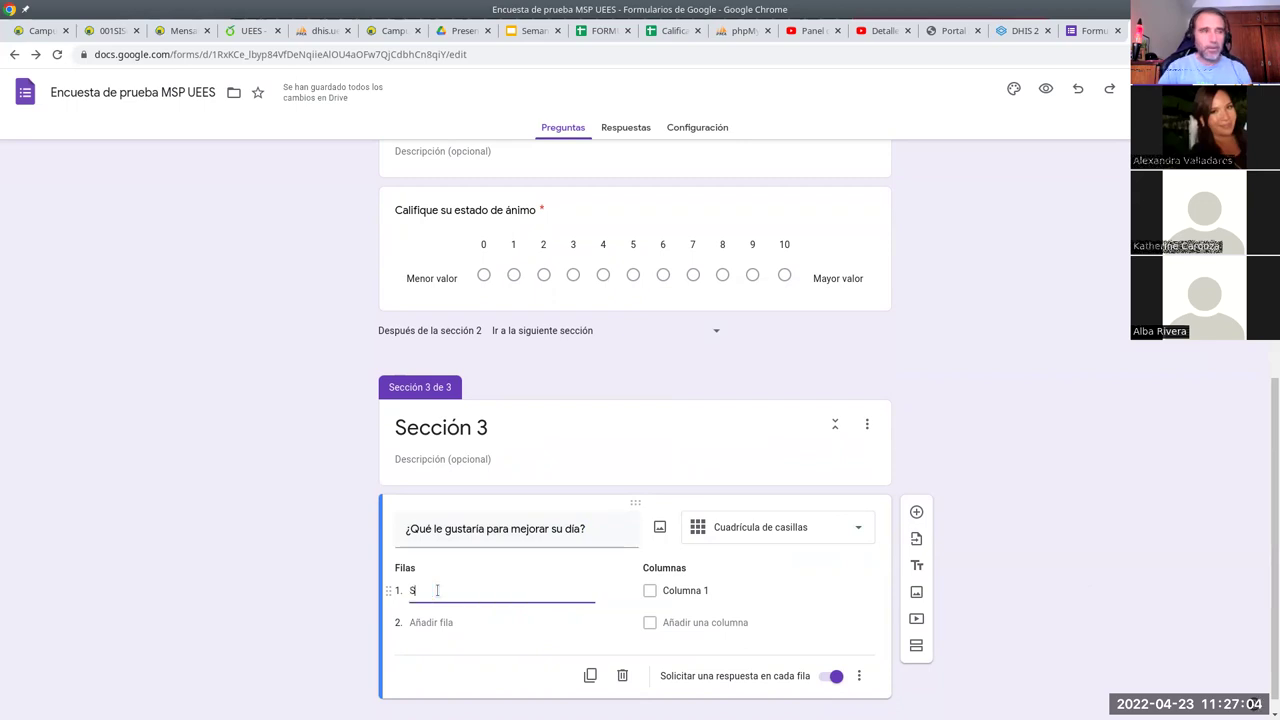
type(" soltario")
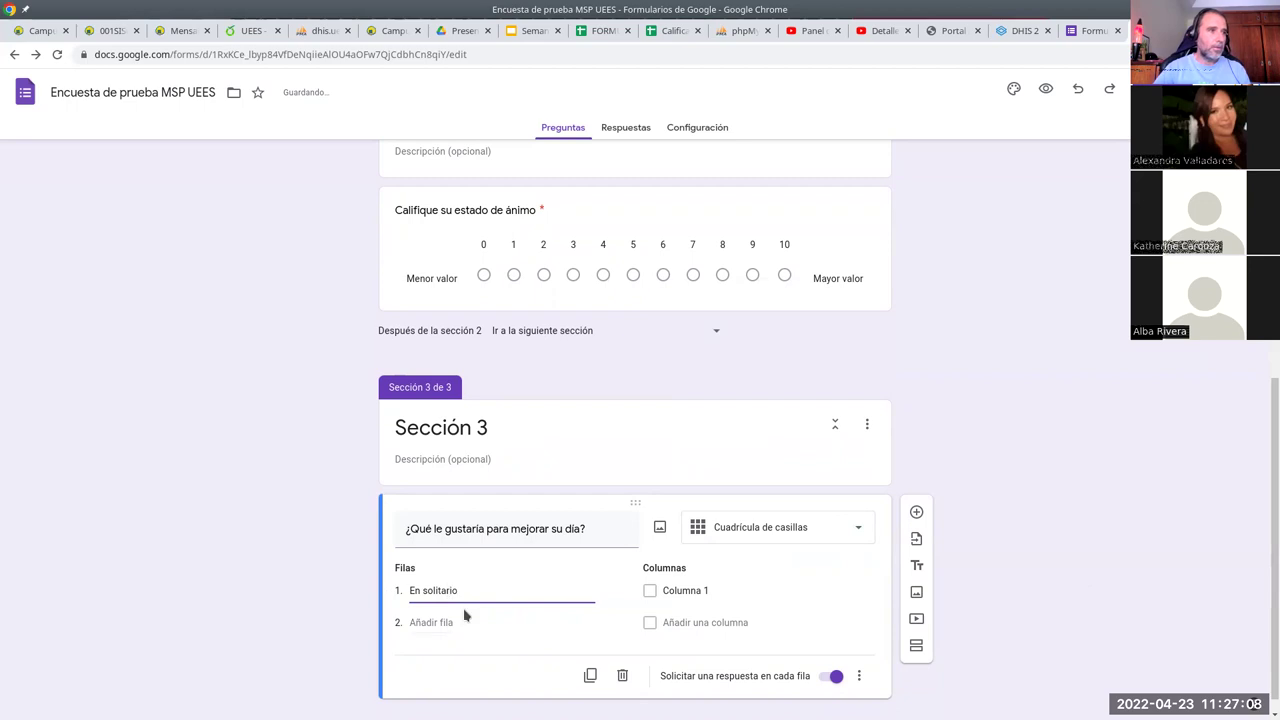
left_click(440, 620)
type("En")
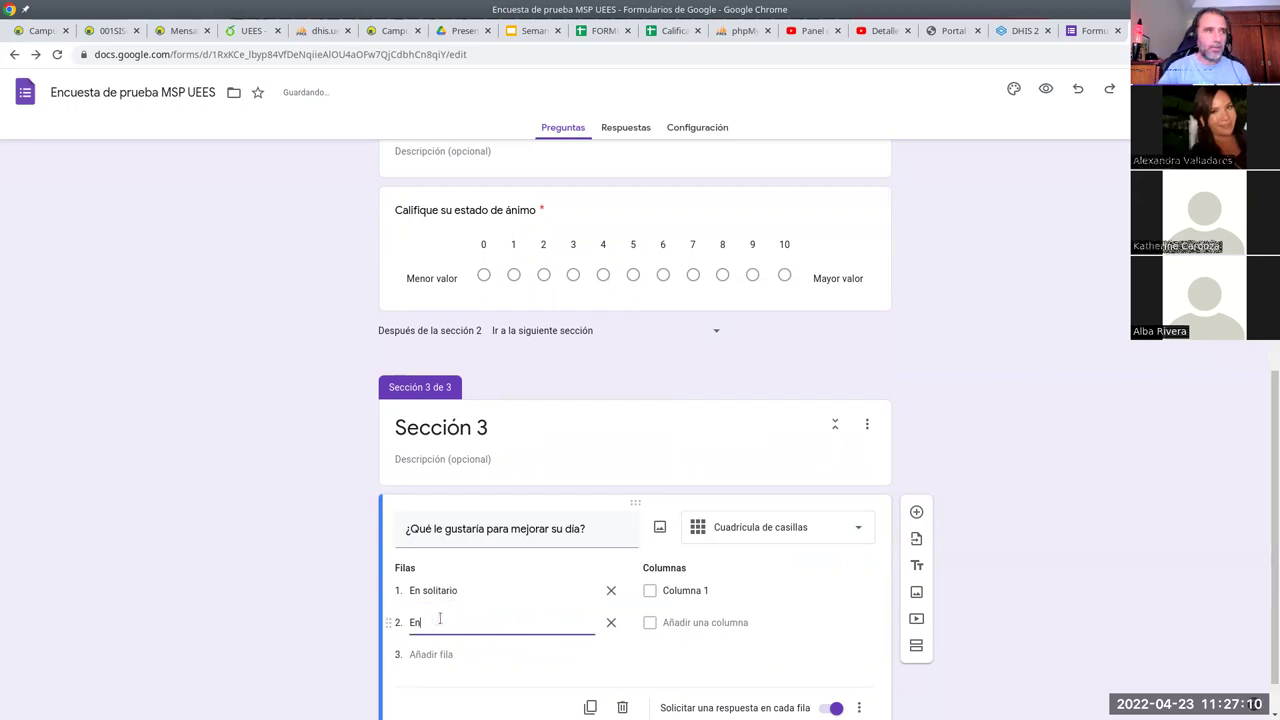
type(" compañía")
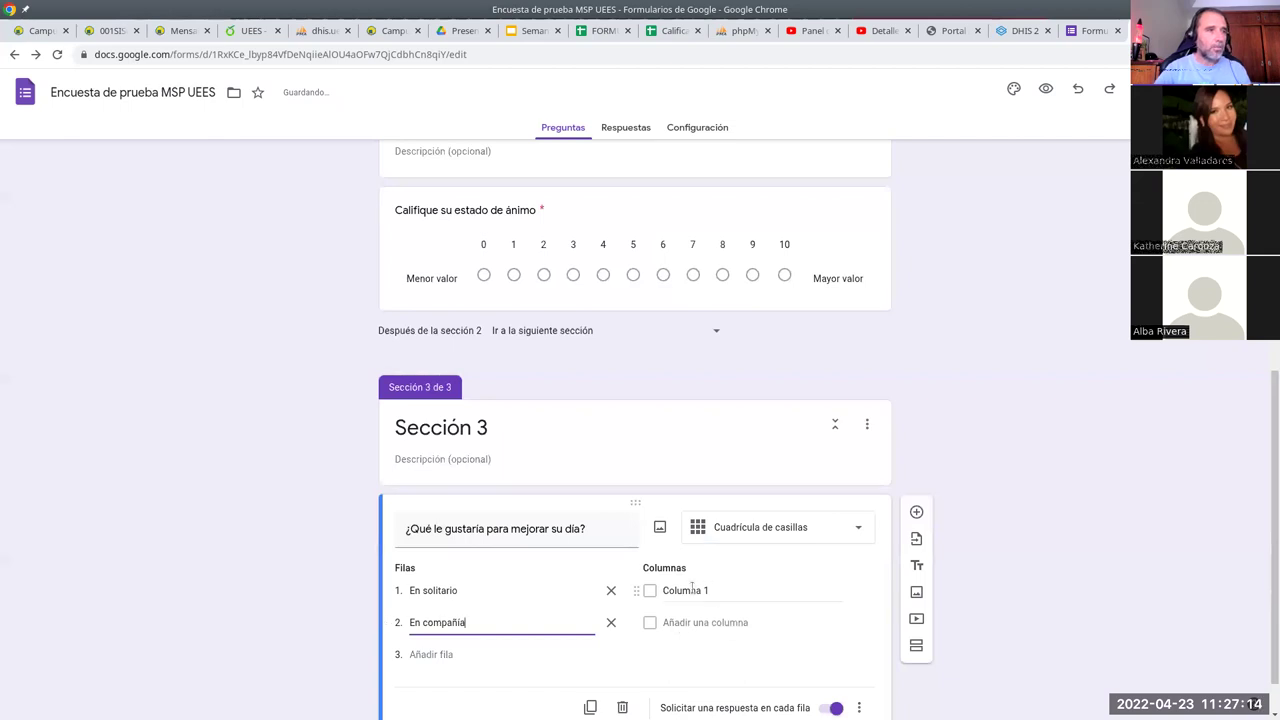
- Name the grid question's first column "Salir a comer fuera de casa"
left_click(683, 592)
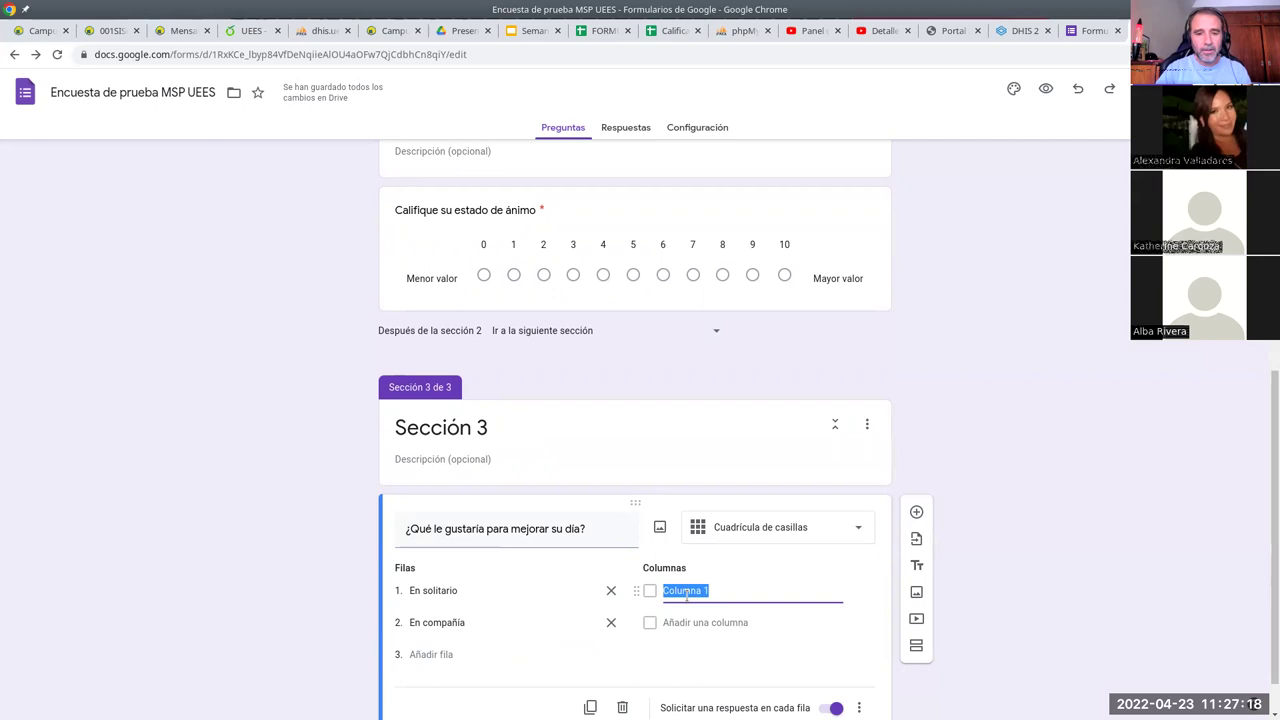
type("Salir a comer")
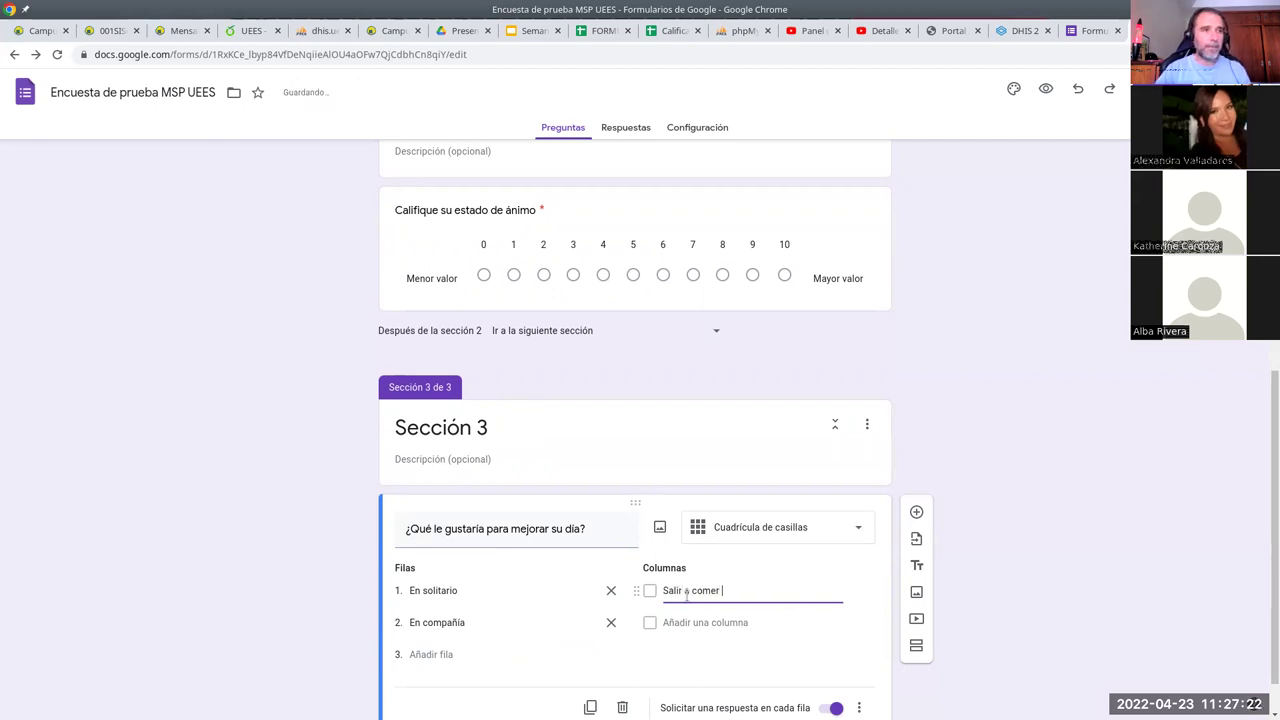
type(" fuera de")
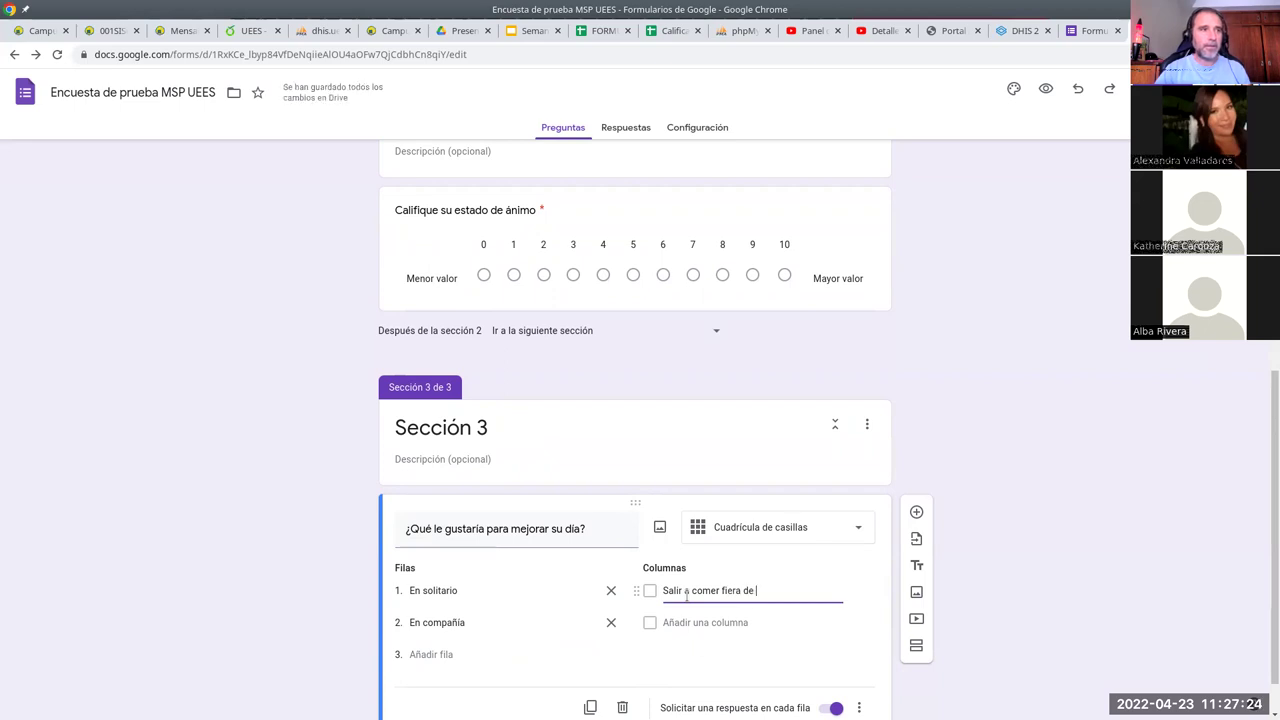
key("BackSpace")
key("BackSpace")
key("BackSpace")
key("BackSpace")
type("uera de casa")
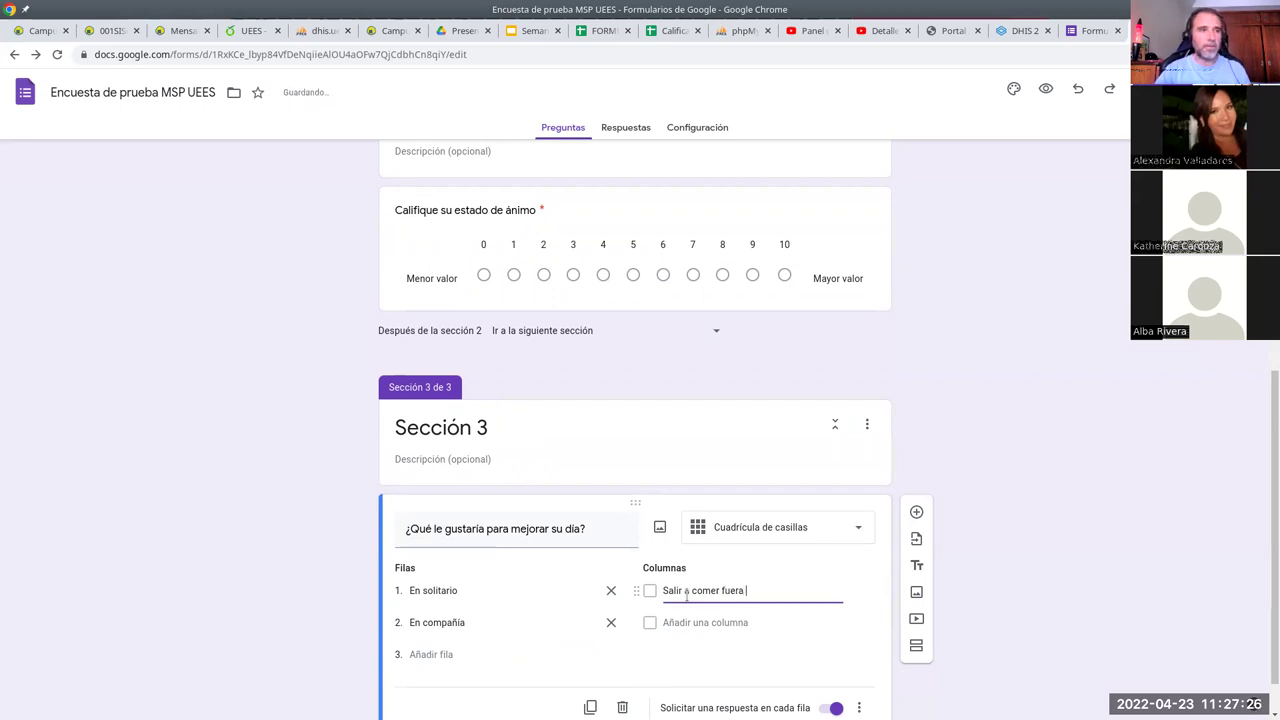
- Add the columns "Ir al cine" and "Ir a la playa" to the grid question
left_click(713, 621)
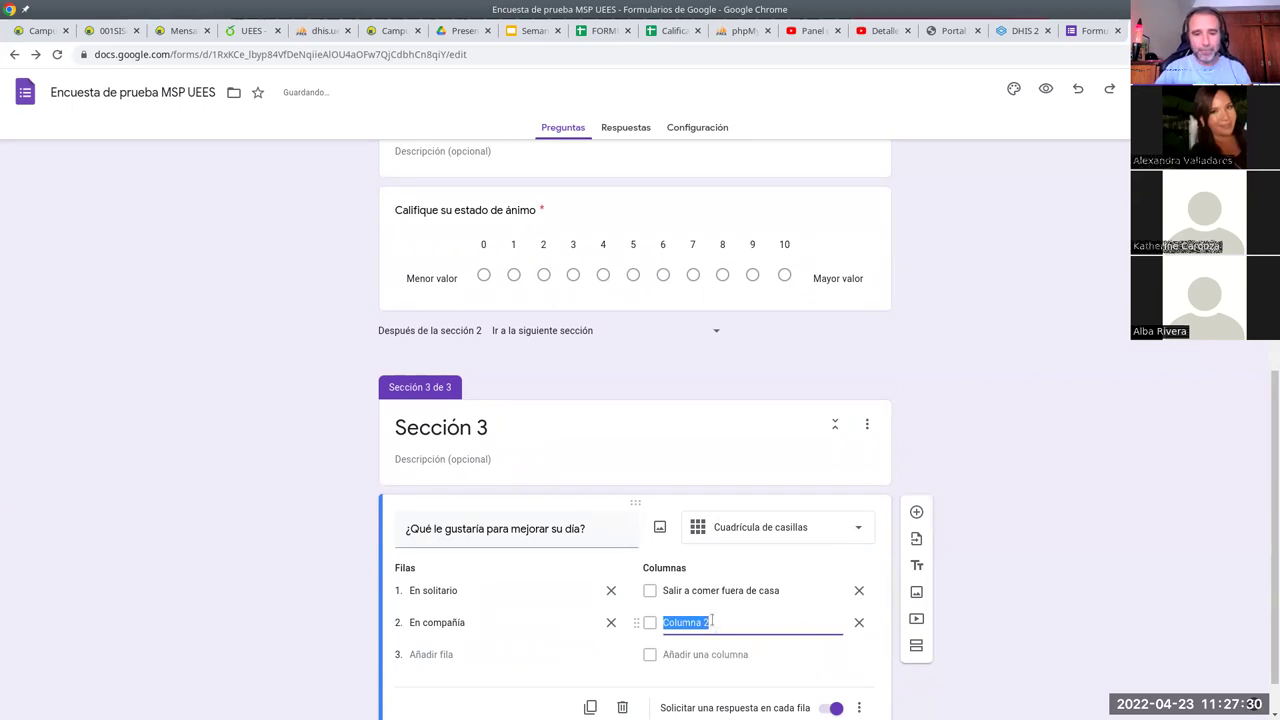
type("IR al")
key("BackSpace")
key("BackSpace")
key("BackSpace")
type("r")
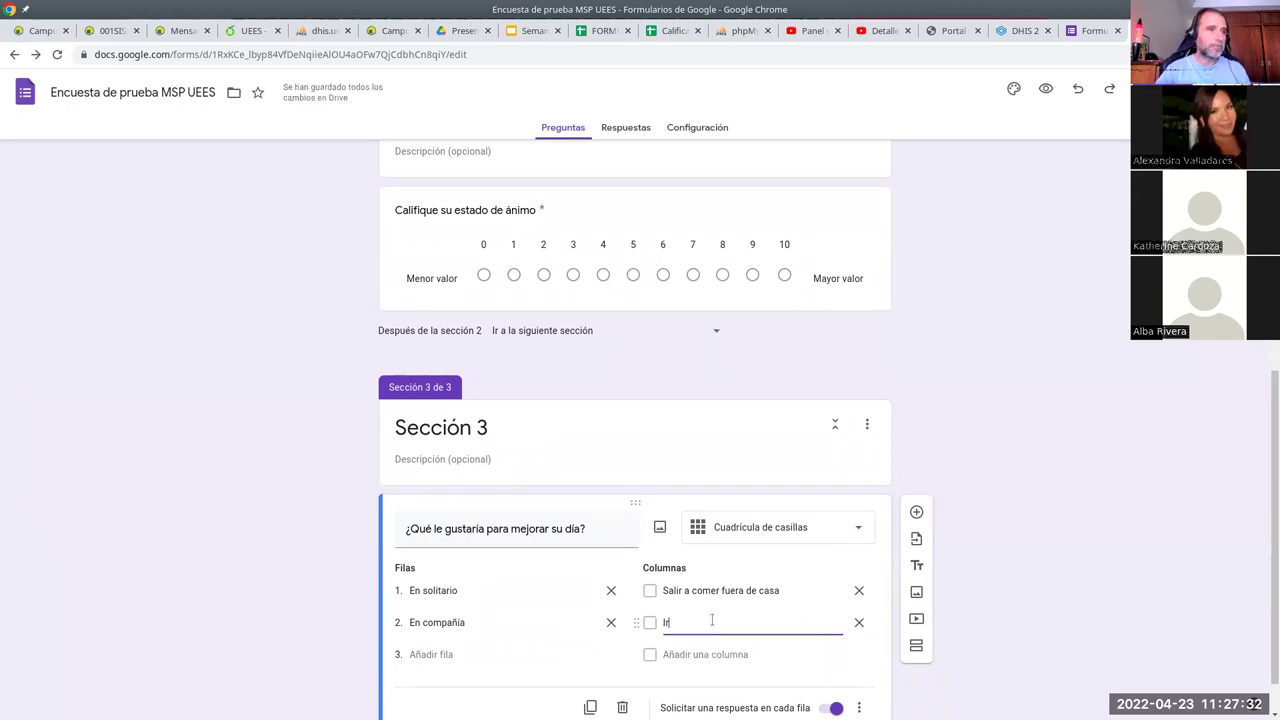
type(" al cine")
left_click(680, 654)
type("Ir a la playa")
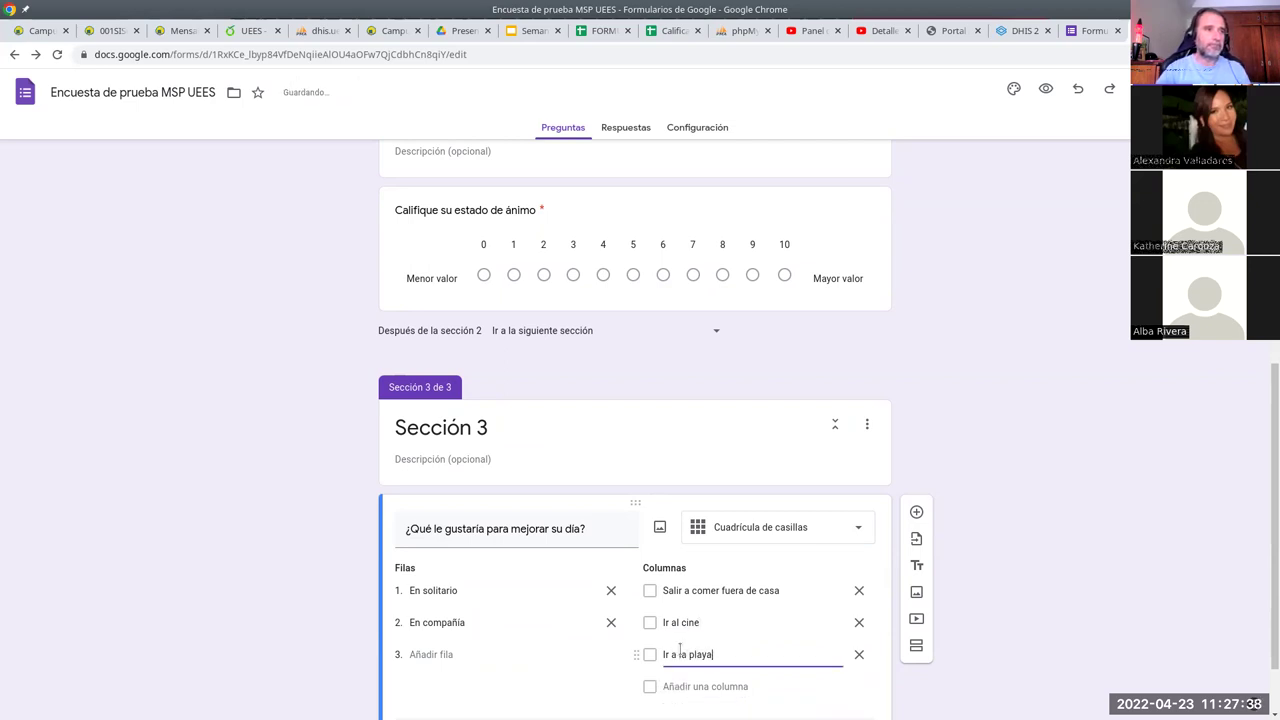
- Examine how the checkbox grid question in Sección 3 is displayed and whether each row requires a response
scroll(919, 612, "down", 2)
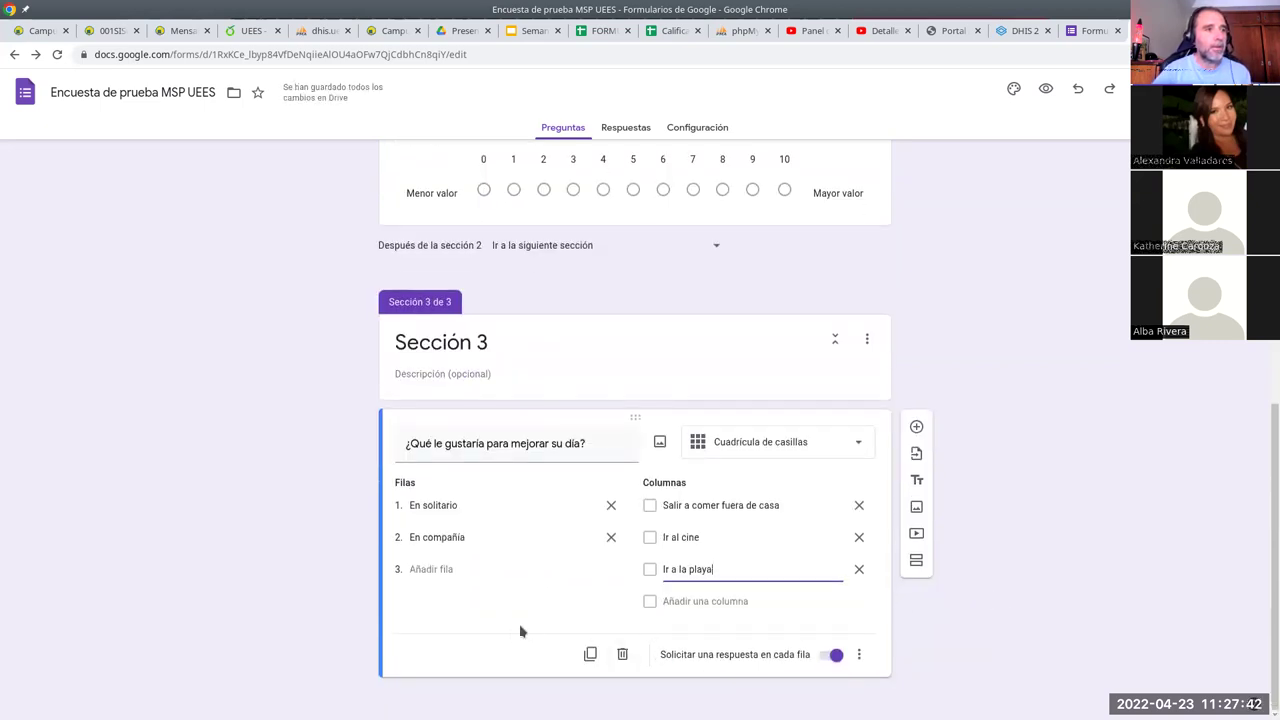
scroll(826, 551, "up", 3)
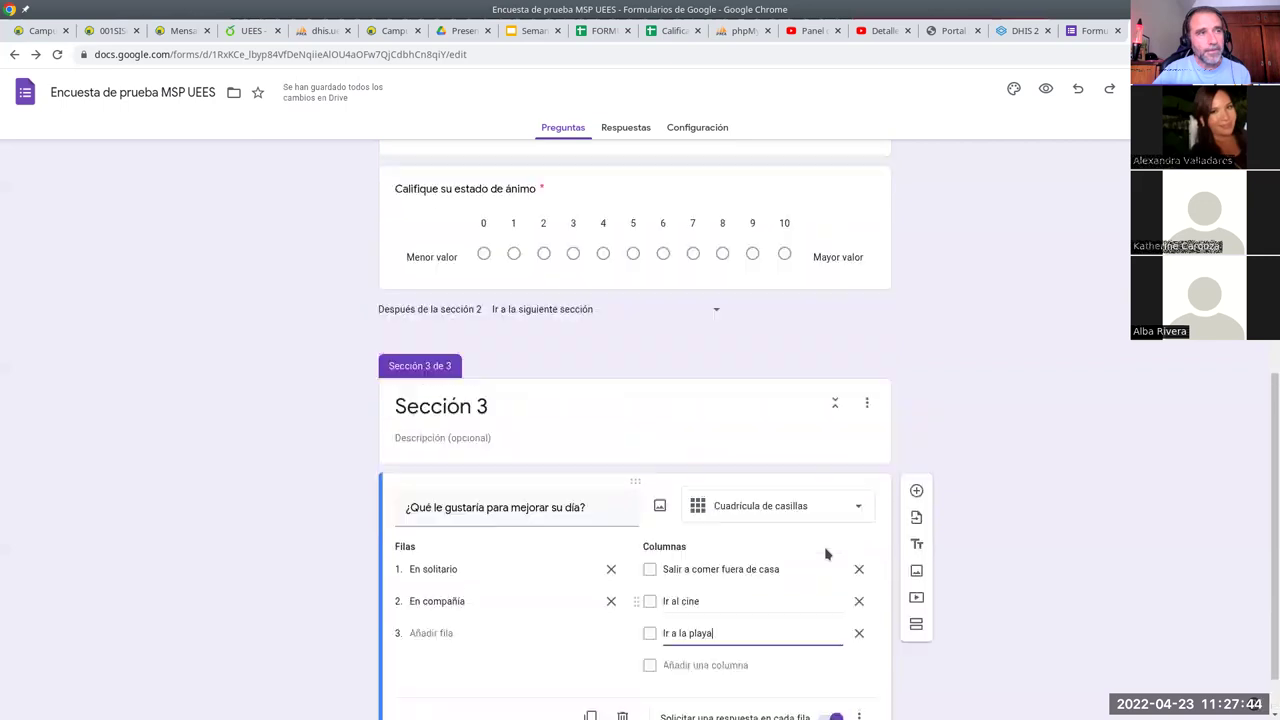
left_click(834, 382)
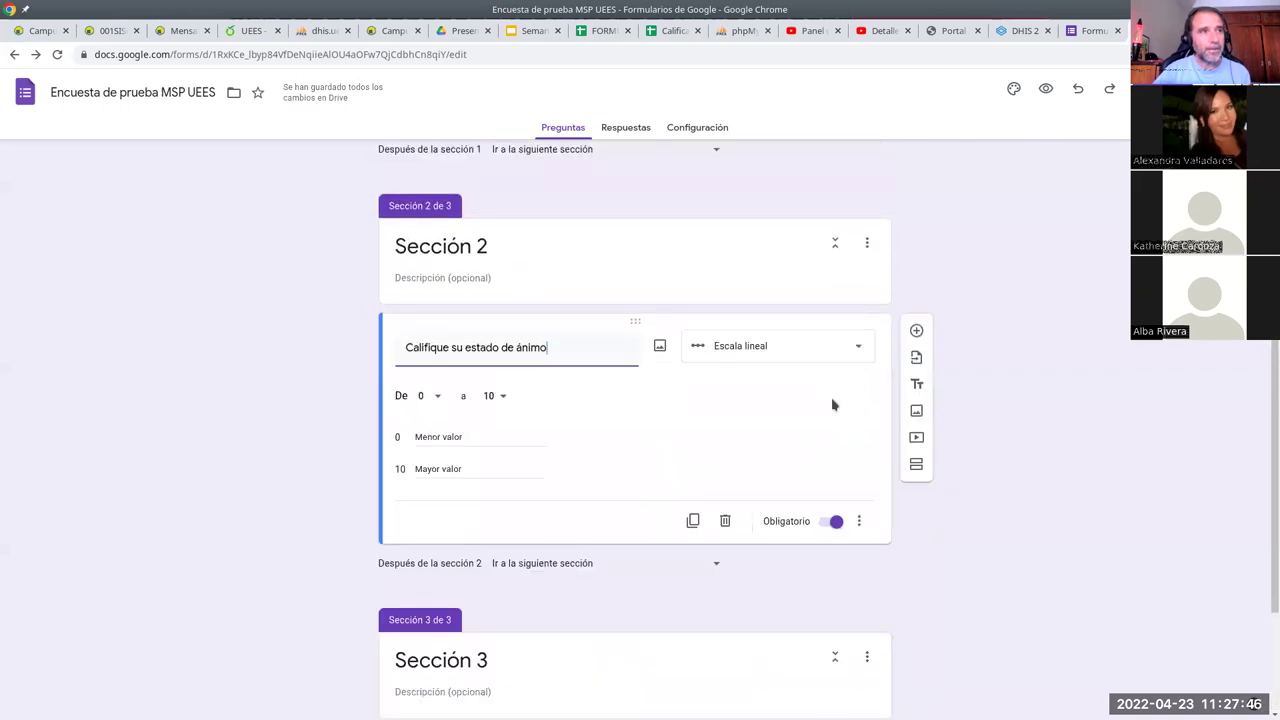
scroll(789, 511, "down", 2)
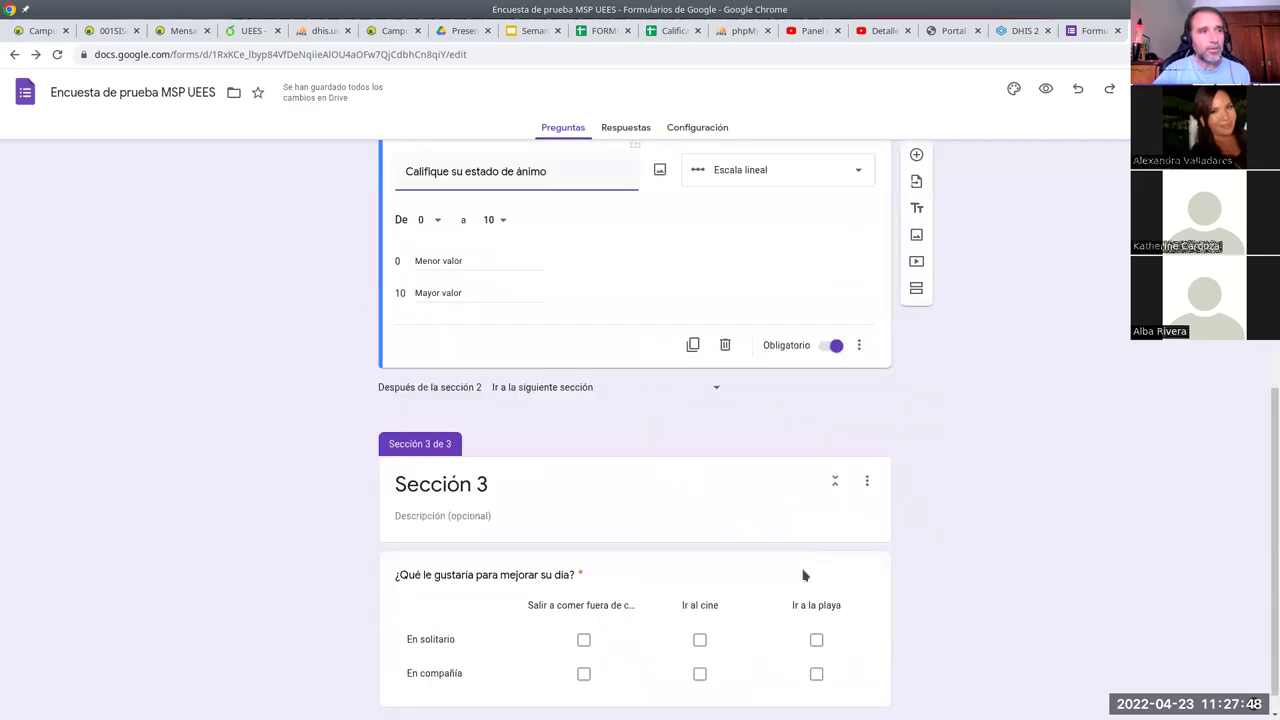
left_click(770, 636)
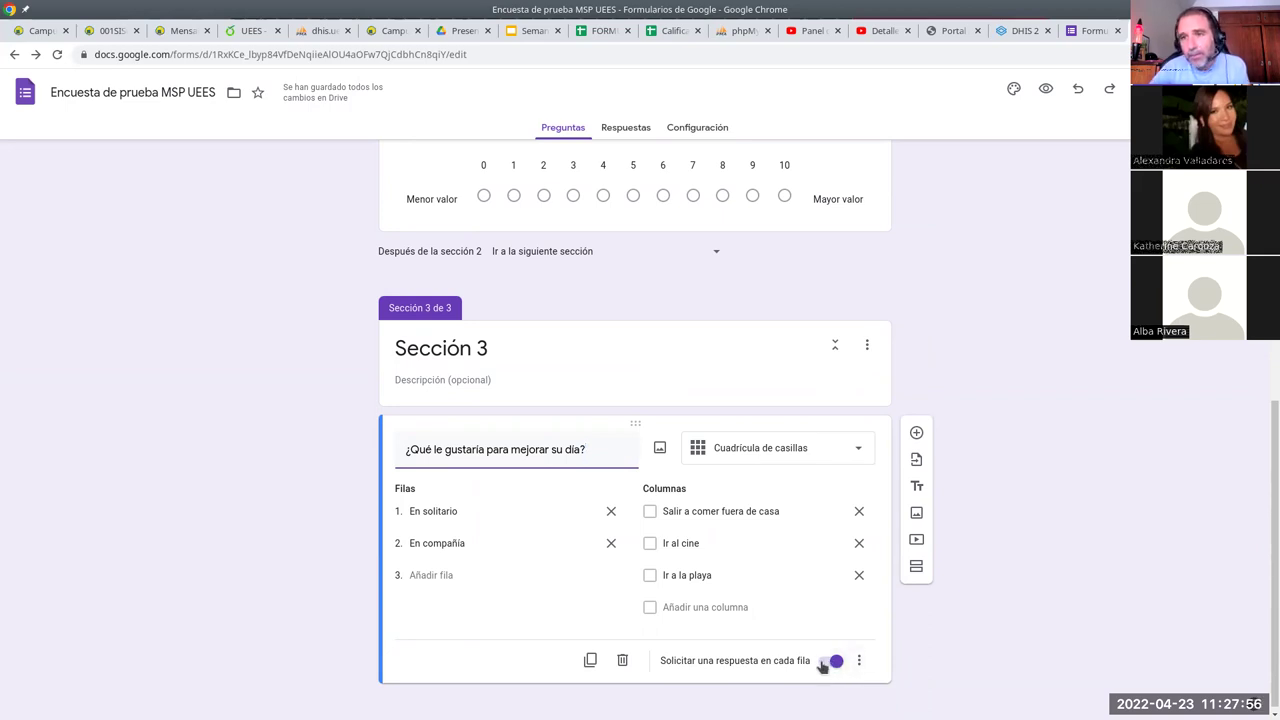
- Preview the form, answer Pregunta 1 with "Más o menos" and continue to Sección 2
scroll(1025, 660, "up", 8)
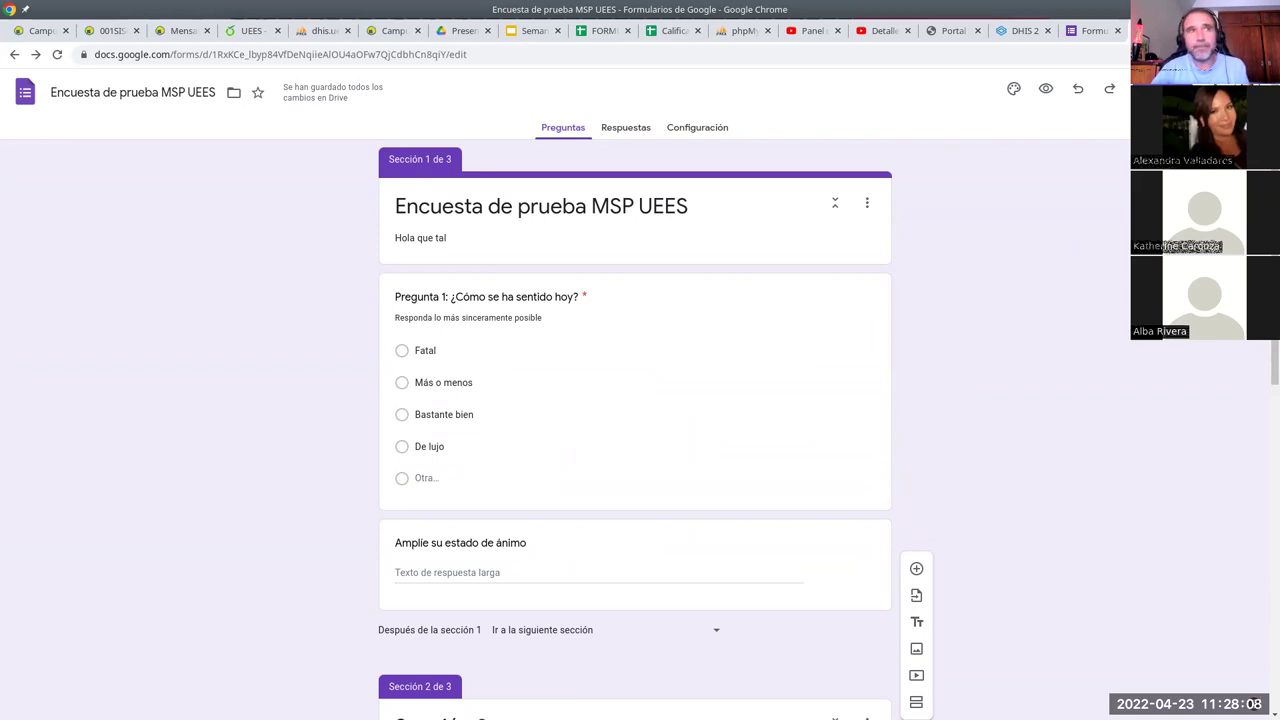
left_click(1046, 92)
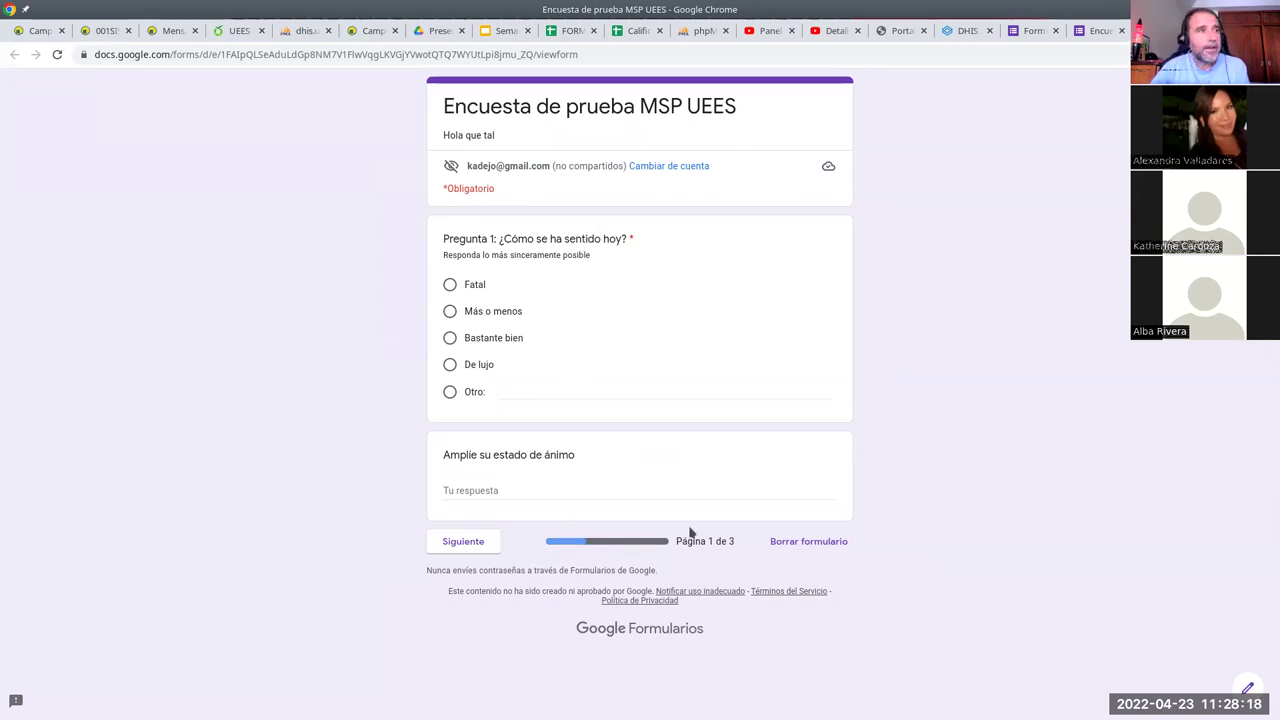
left_click(451, 313)
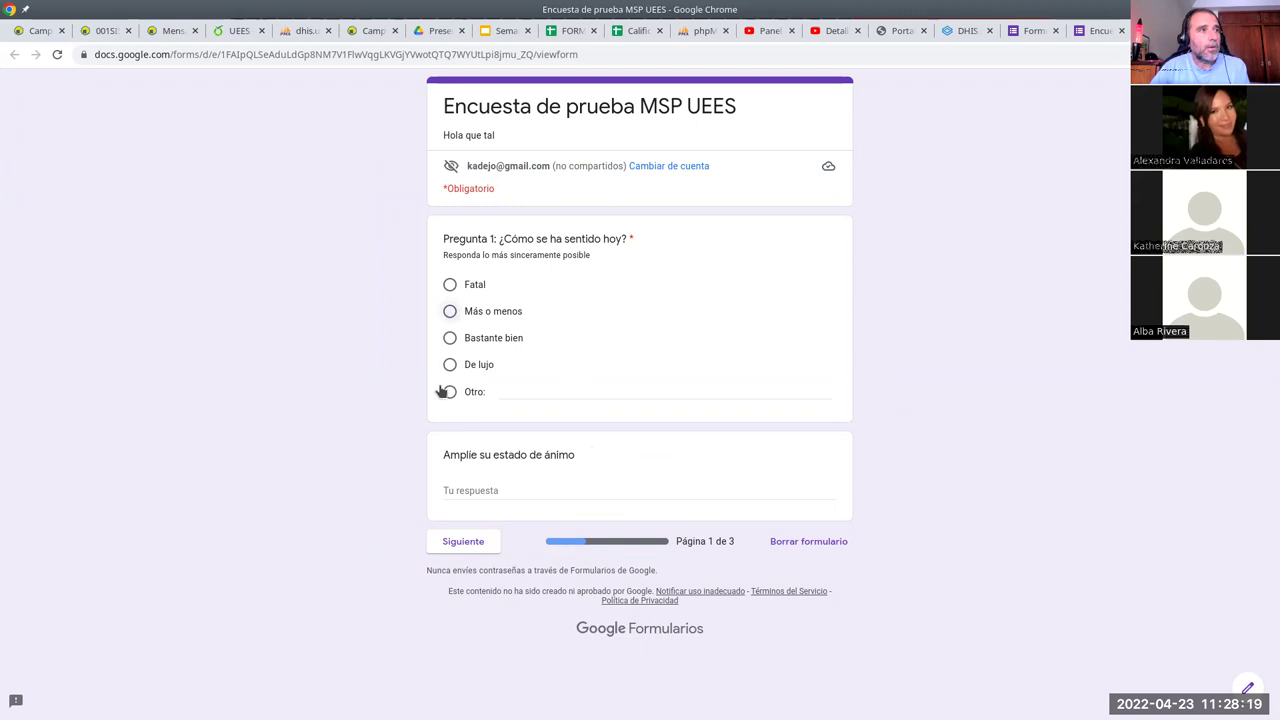
left_click(463, 542)
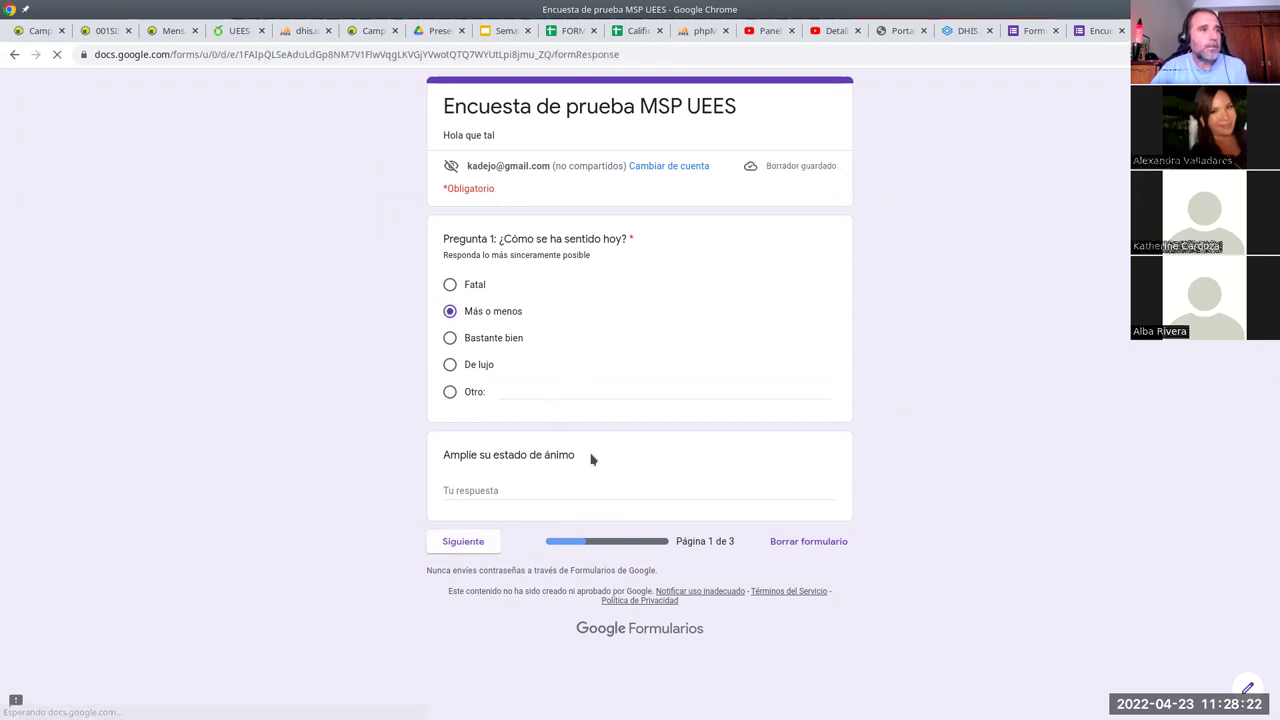
- Test the preview with mood rating 5, both "Ir al cine" boxes and "Salir a comer fuera de casa" for "En solitario", and close it without submitting
left_click(639, 314)
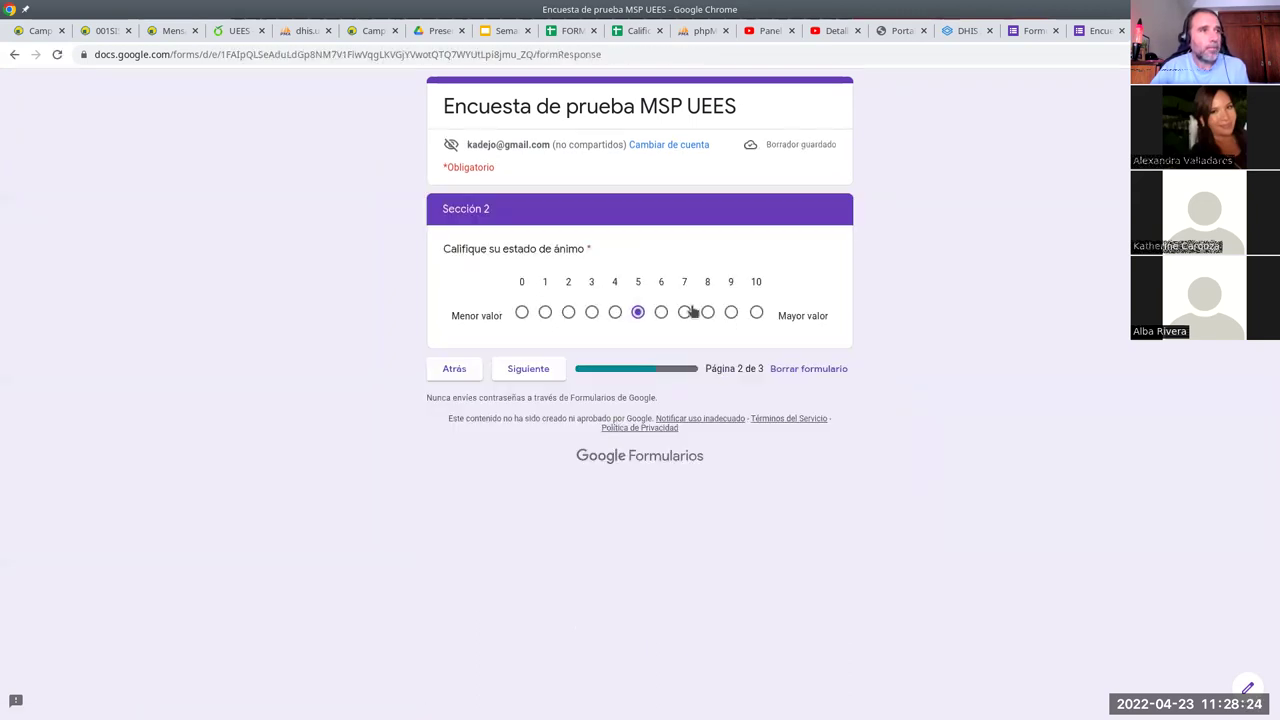
left_click(540, 370)
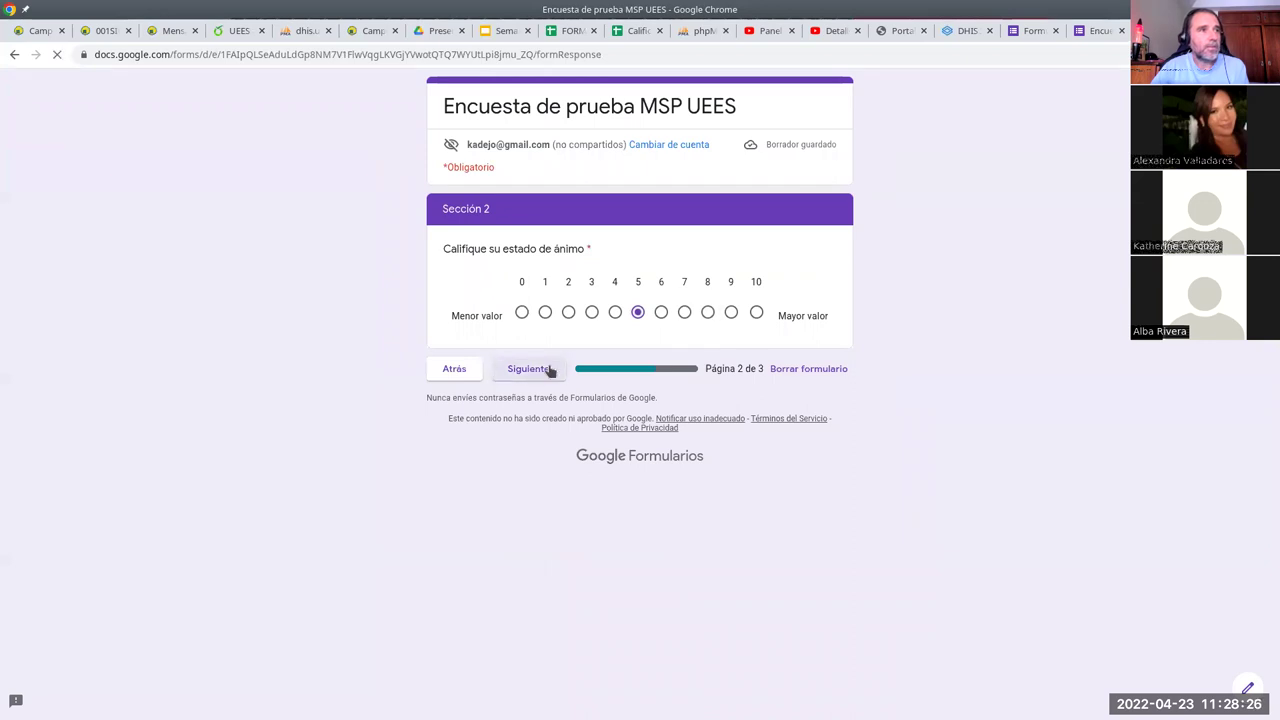
left_click(595, 319)
left_click(691, 319)
left_click(691, 357)
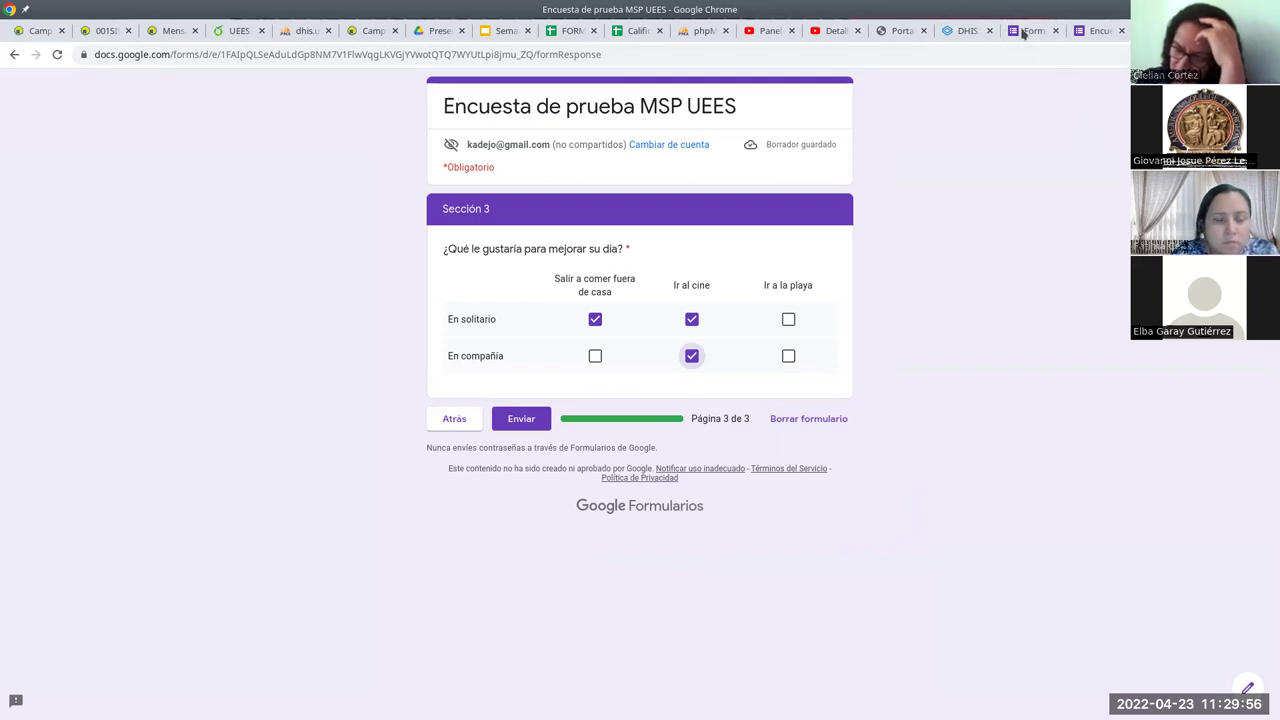
key("ctrl+w")
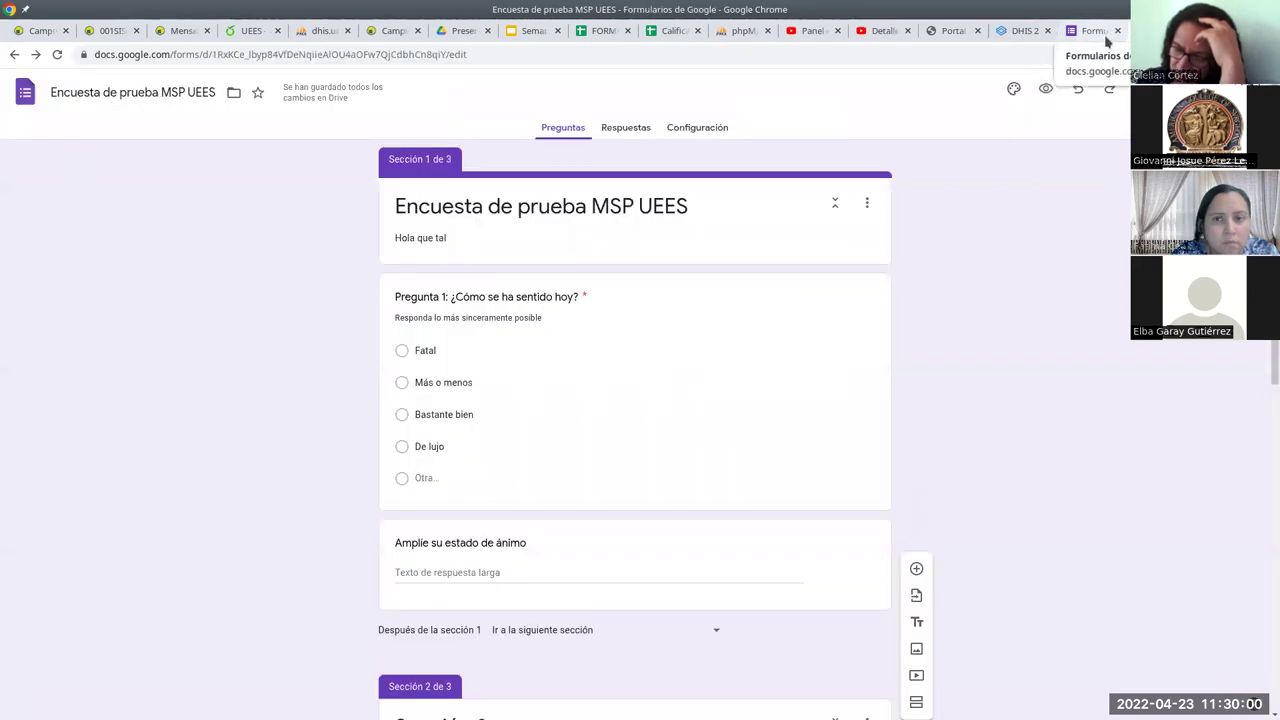
- Examine the form's three sections, their questions and the navigation setting after each section
scroll(1094, 338, "down", 7)
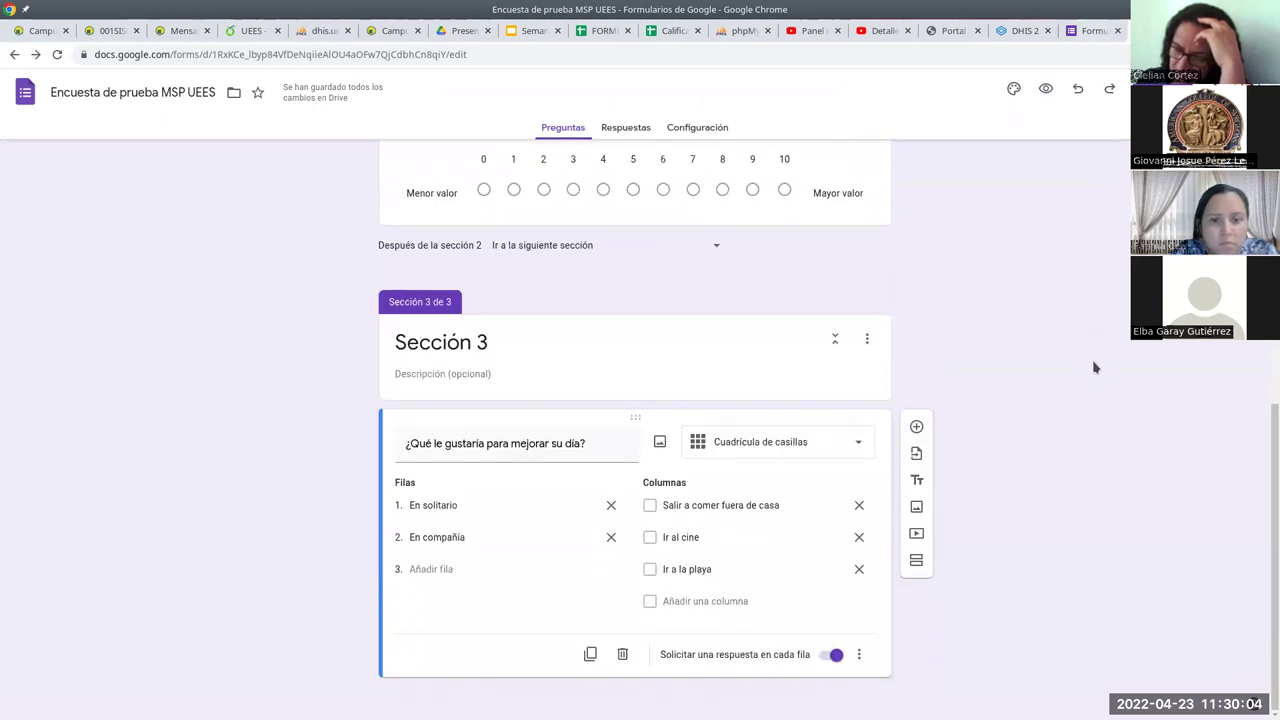
scroll(1040, 368, "up", 2)
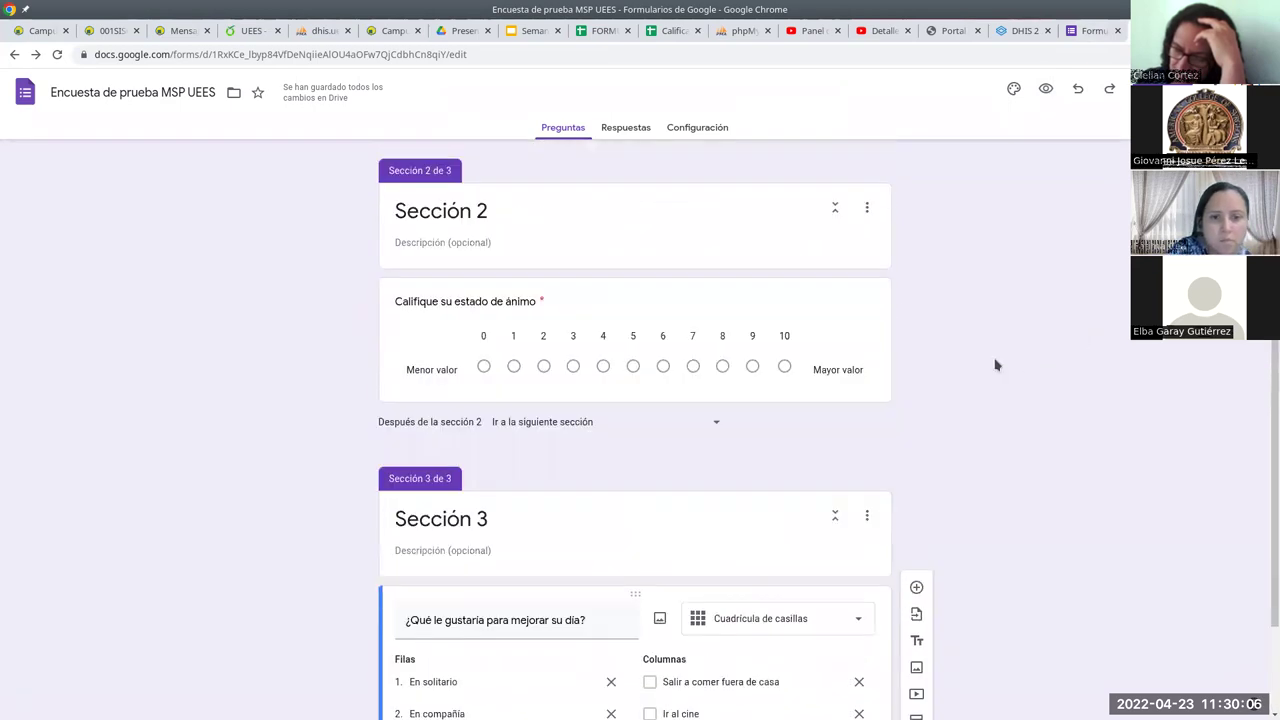
scroll(987, 400, "up", 1)
scroll(986, 394, "up", 1)
scroll(500, 383, "down", 1)
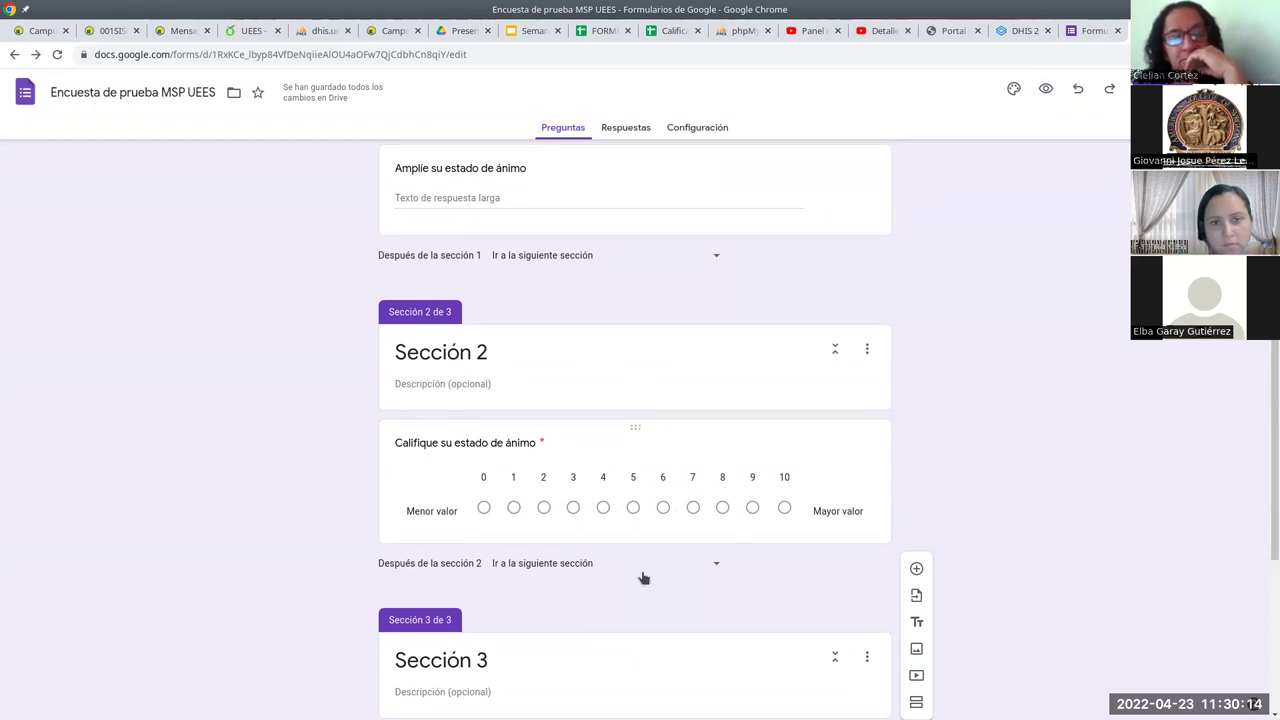
scroll(918, 510, "up", 1)
scroll(918, 510, "up", 3)
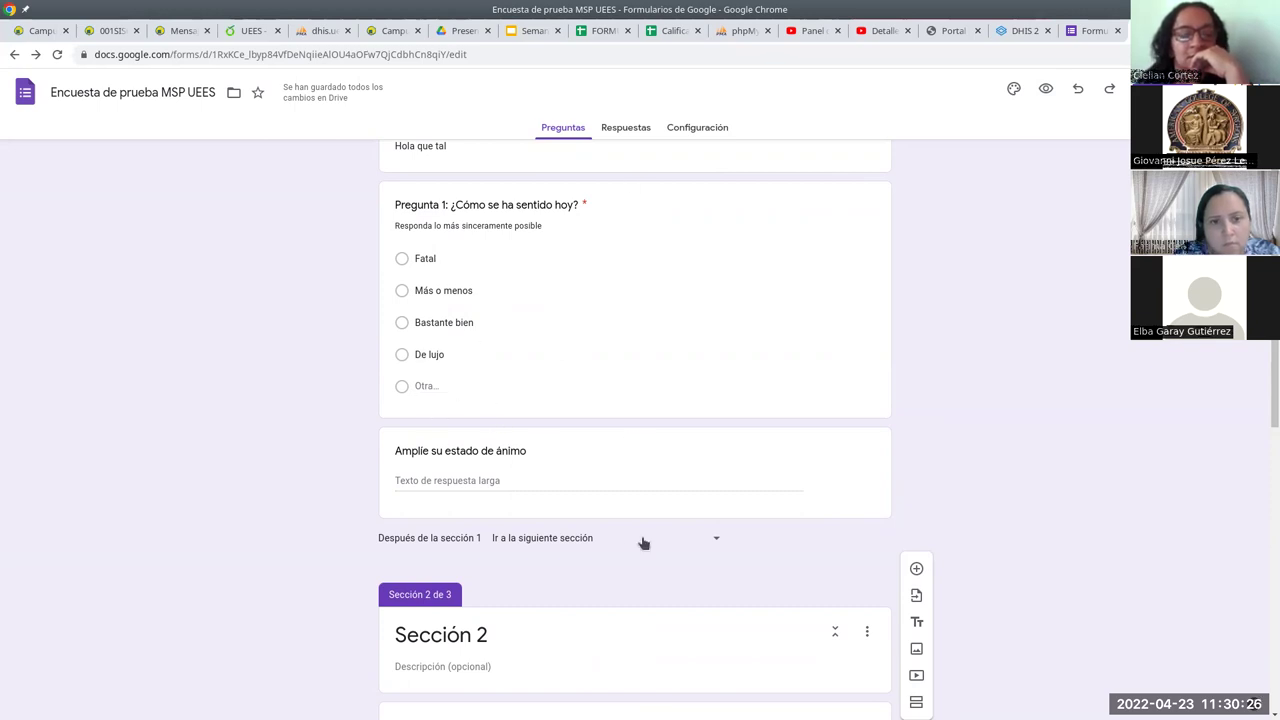
scroll(711, 611, "down", 3)
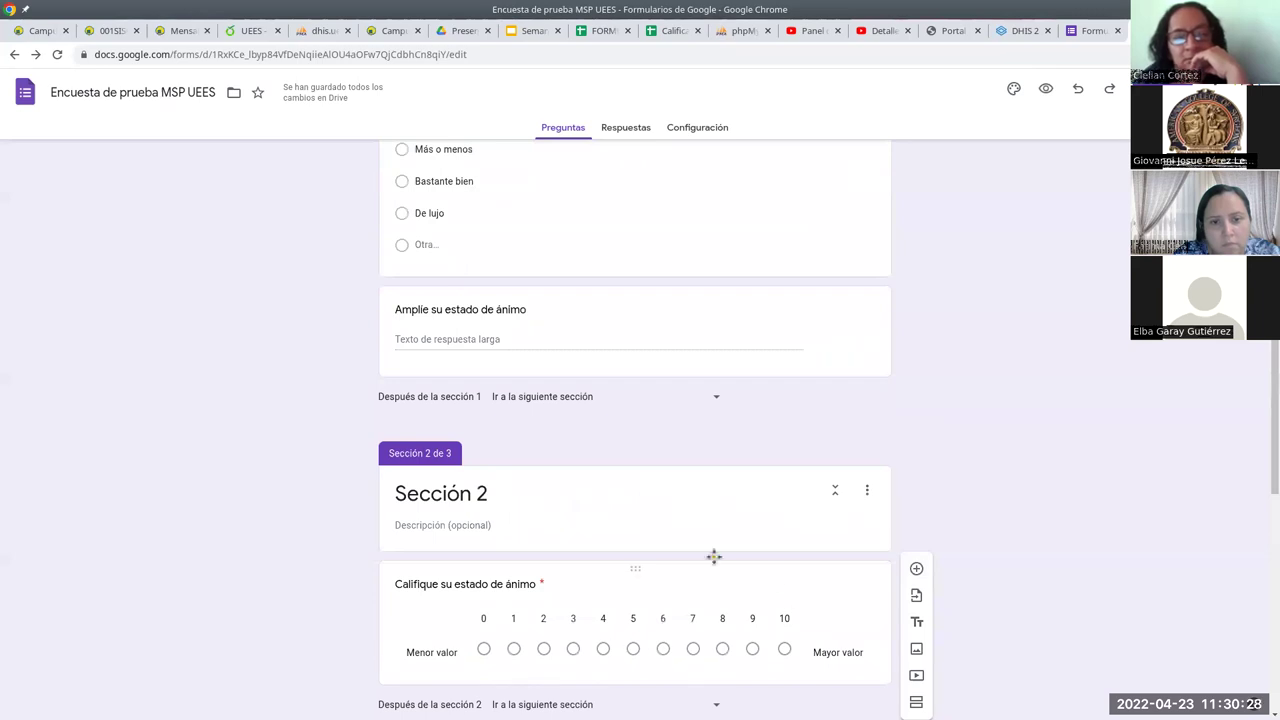
scroll(634, 580, "up", 3)
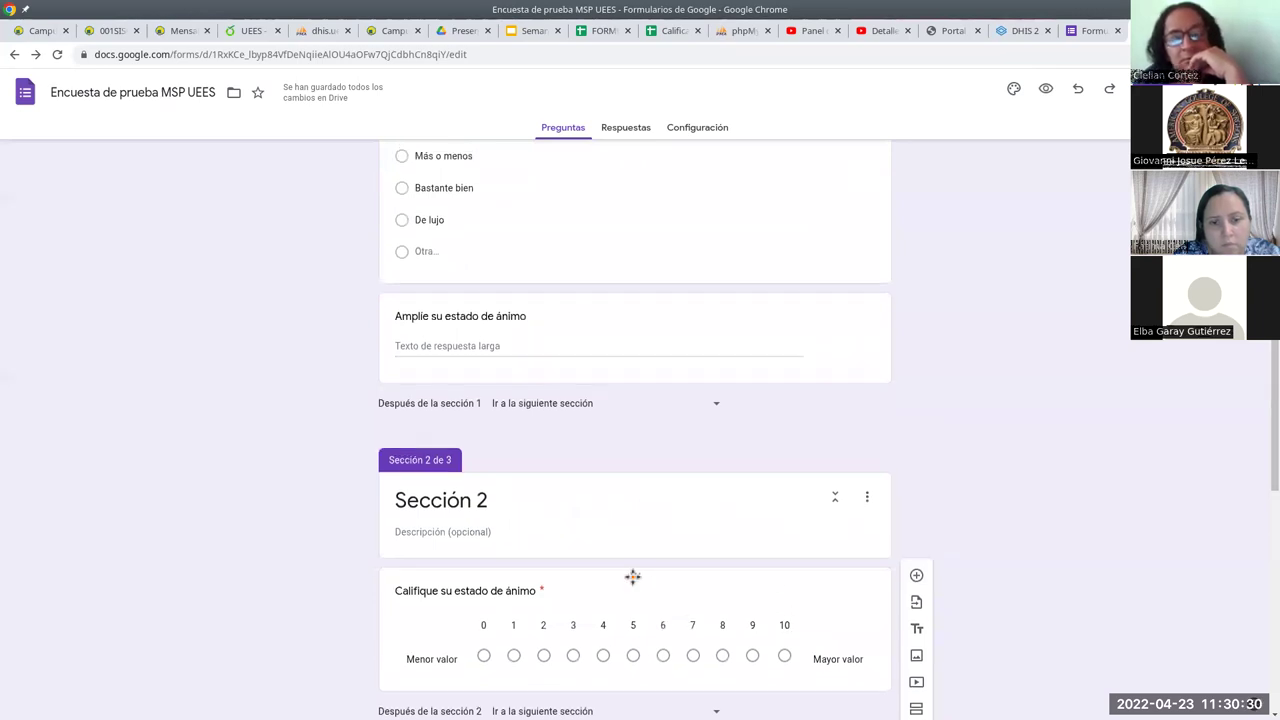
scroll(678, 462, "up", 1)
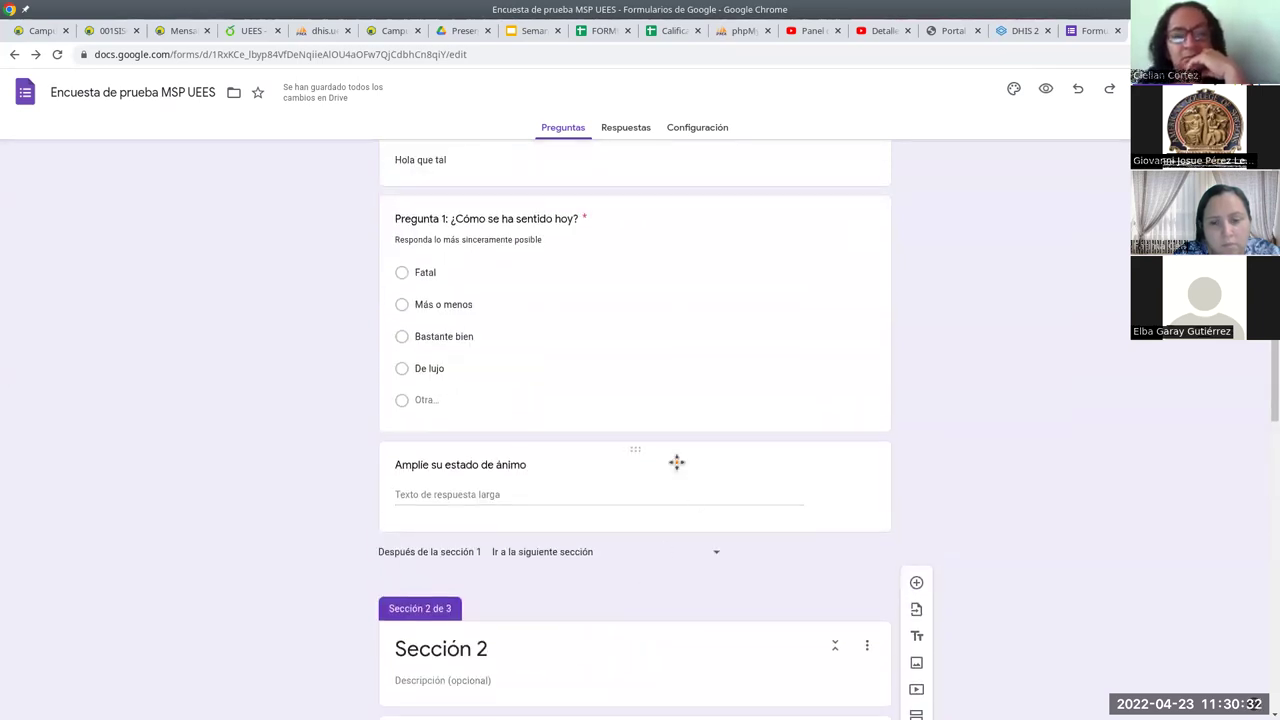
- Enable going to a section based on the answer for Pregunta 1, "¿Cómo se ha sentido hoy?"
left_click(603, 388)
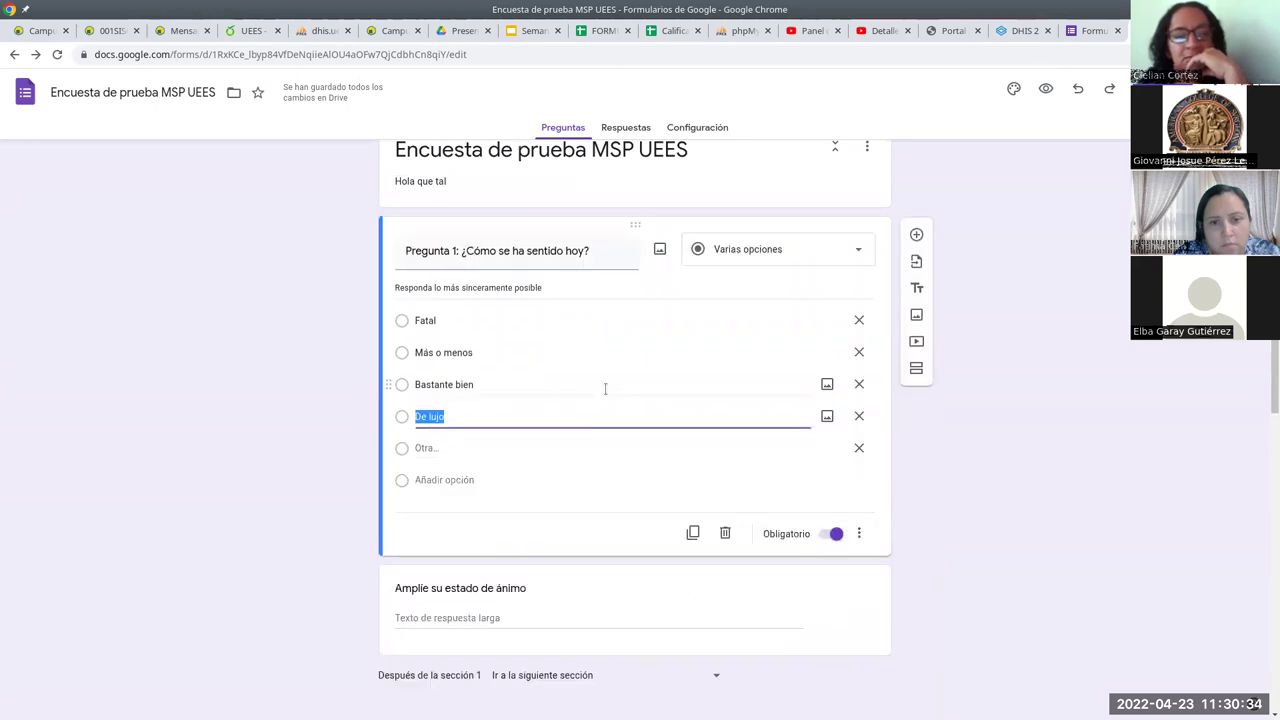
left_click(859, 535)
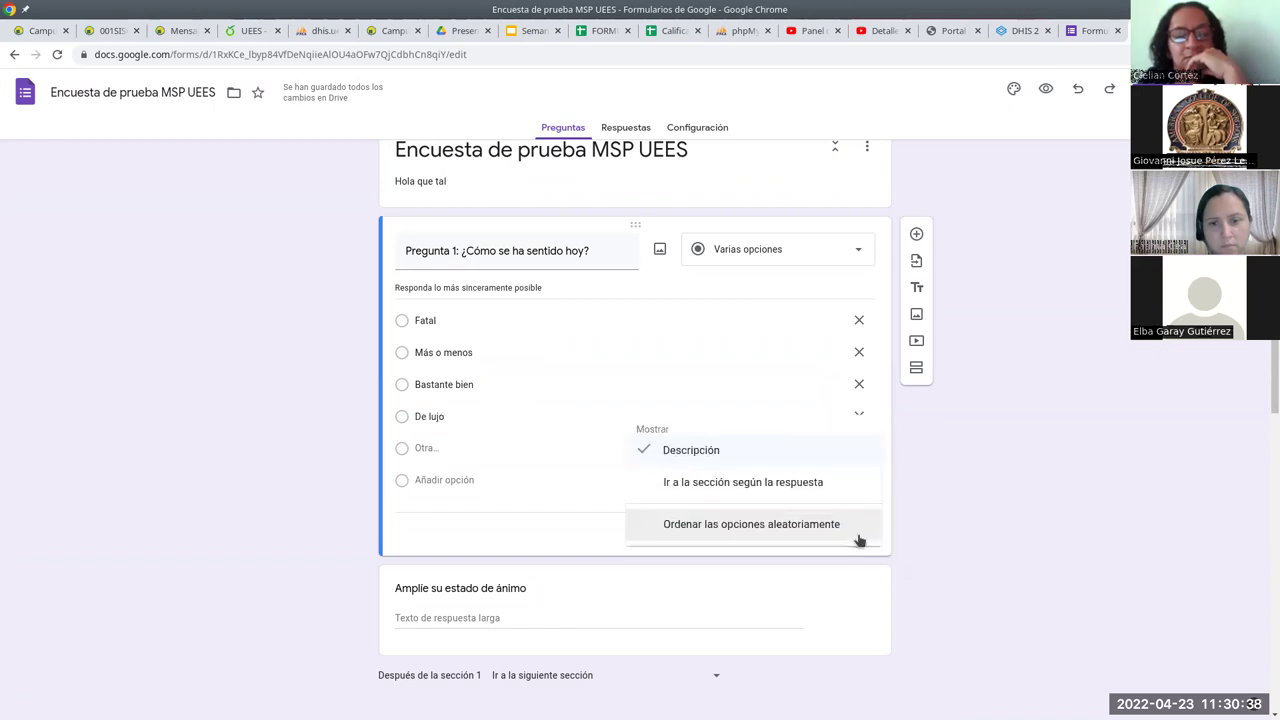
left_click(660, 488)
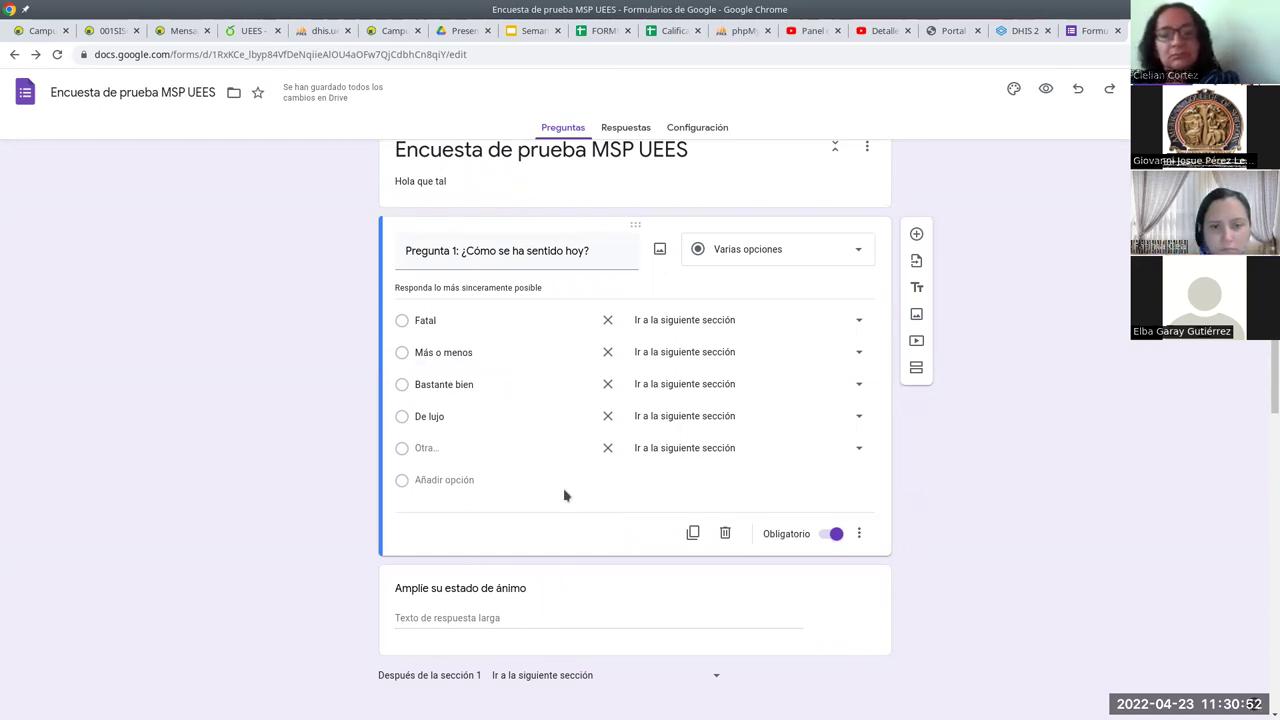
scroll(634, 466, "down", 3)
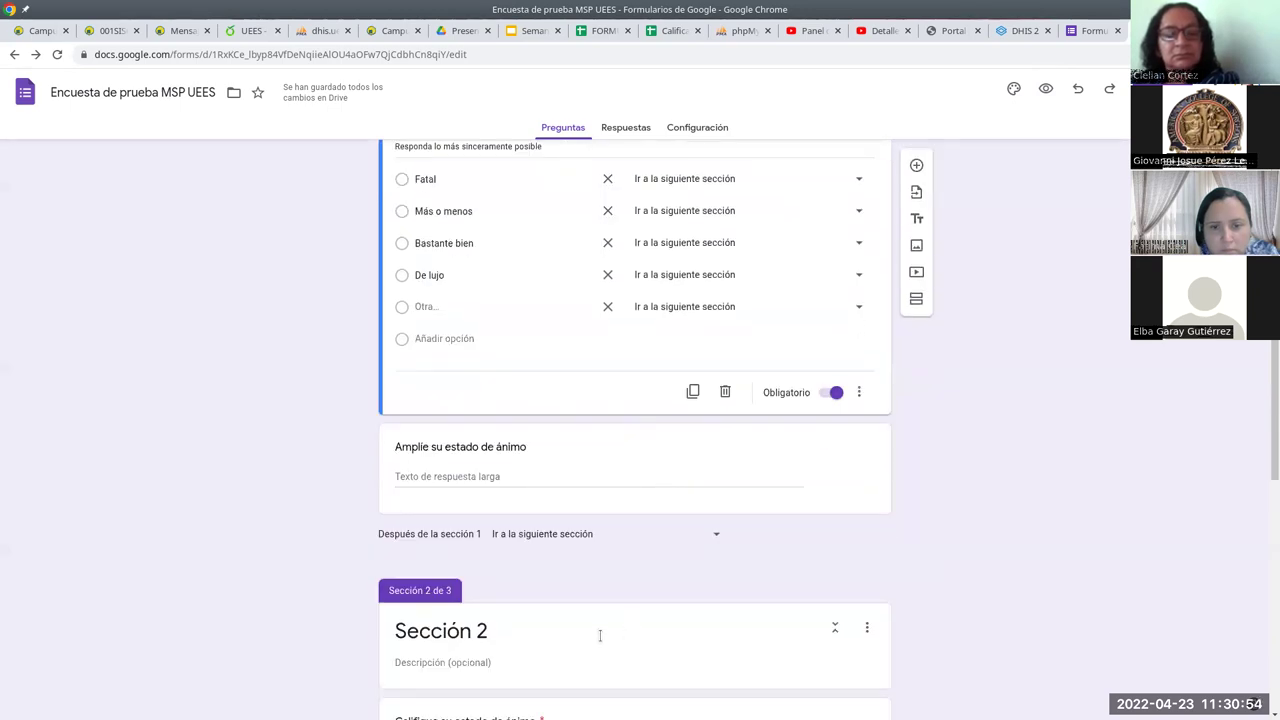
- Set the "Bastante bien" and "De lujo" answers of Pregunta 1 to go to section 3 (Sección 3)
scroll(600, 635, "up", 1)
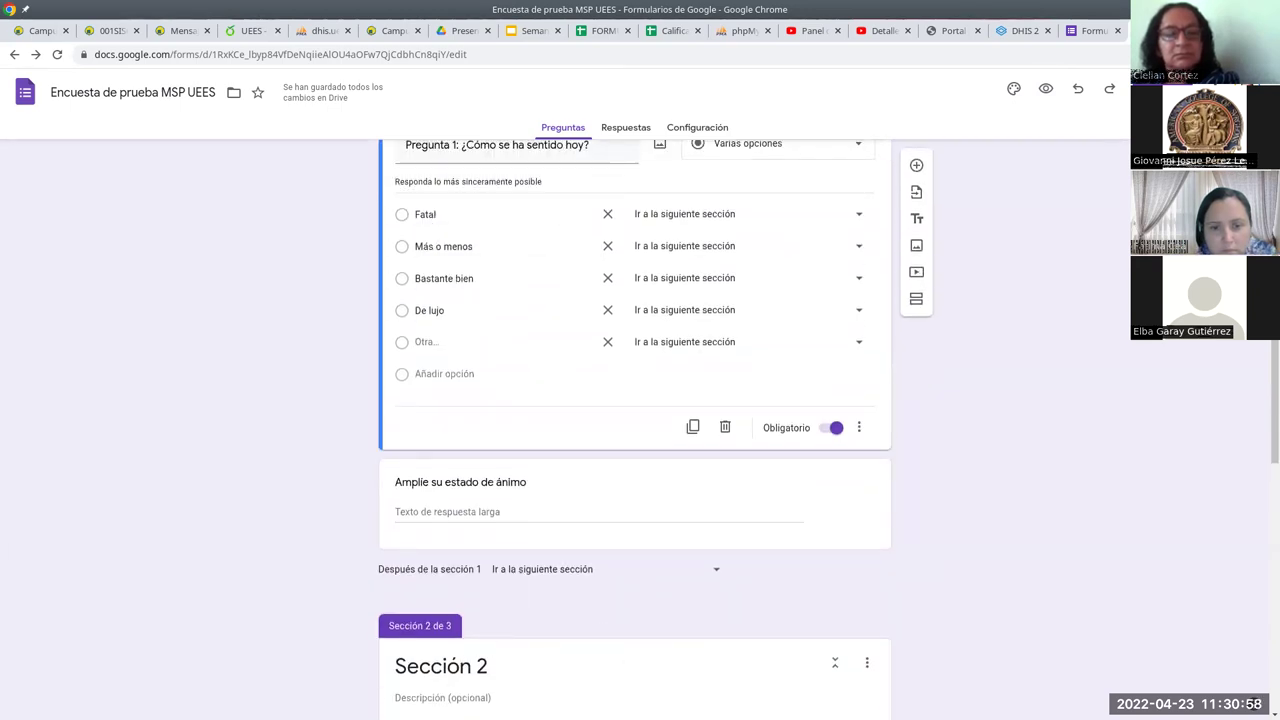
scroll(548, 694, "down", 1)
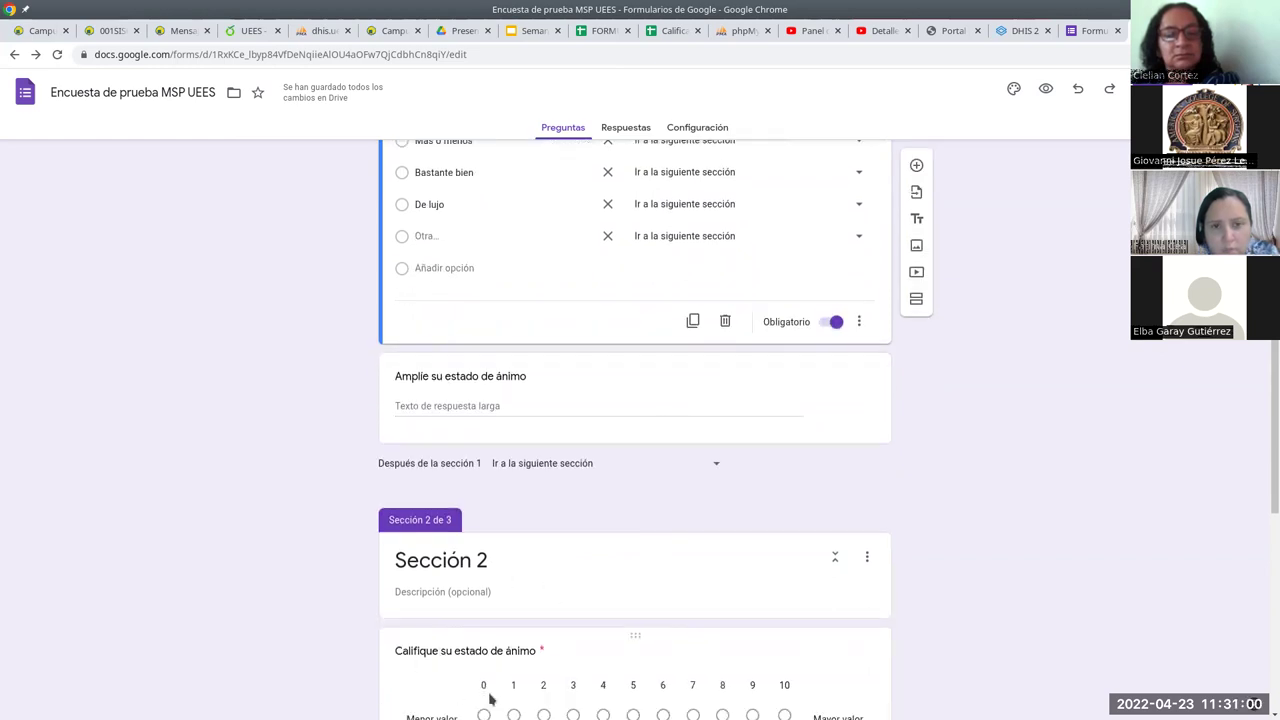
scroll(705, 653, "up", 2)
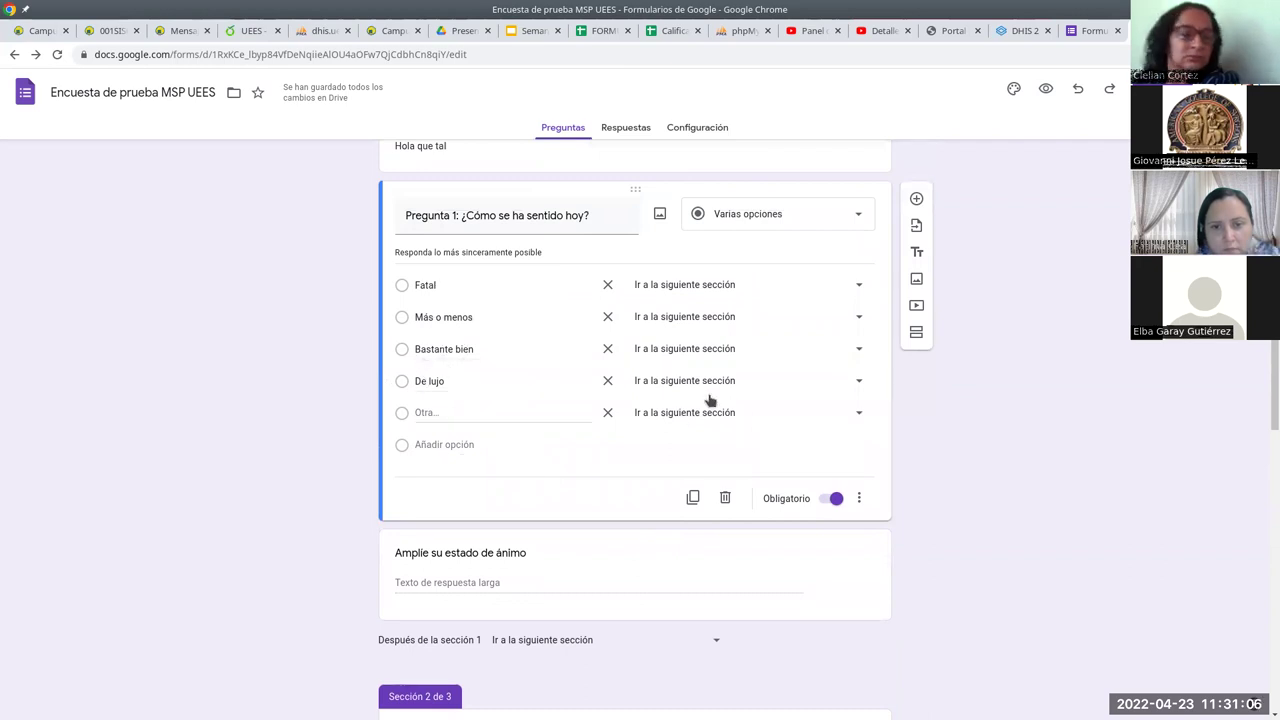
left_click(774, 352)
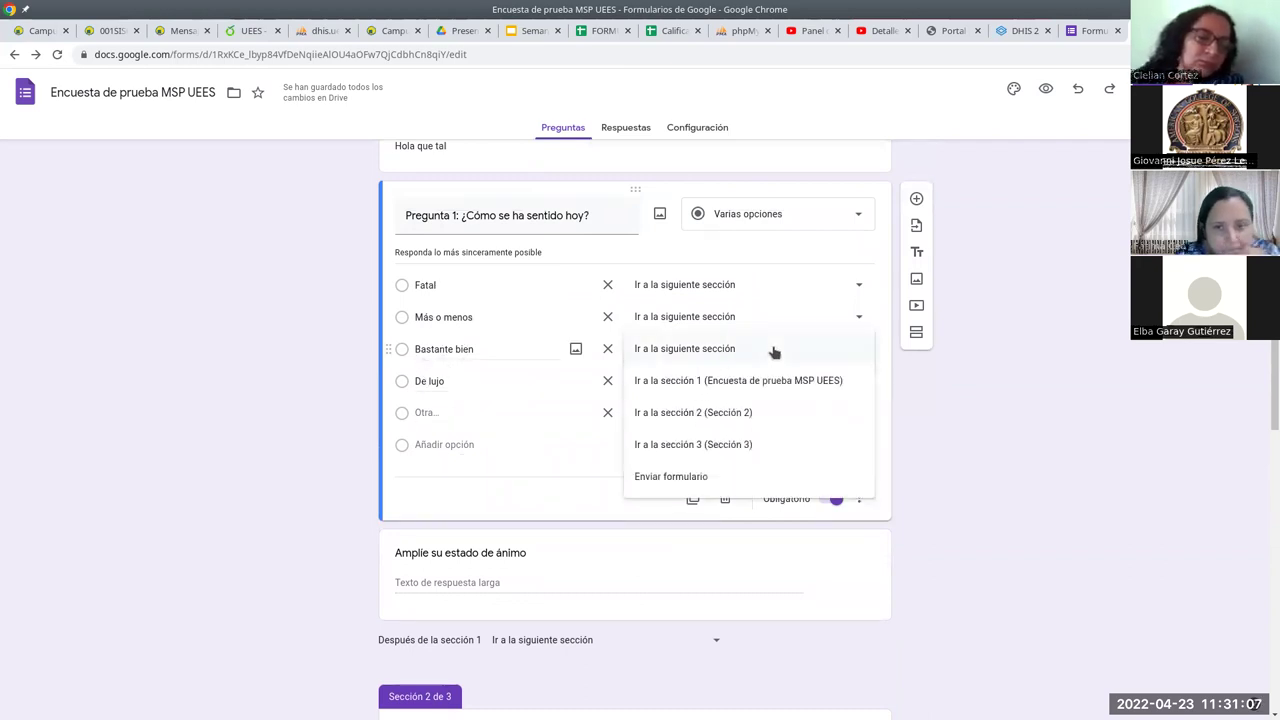
left_click(738, 455)
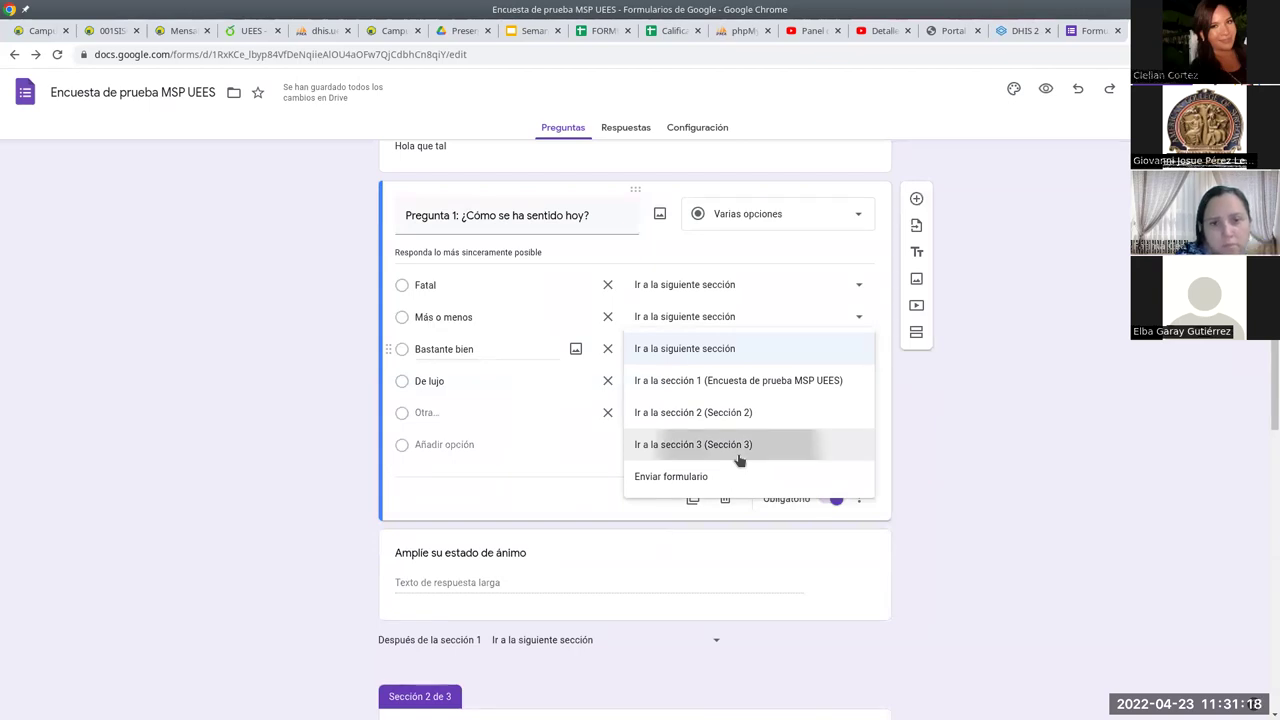
left_click(720, 390)
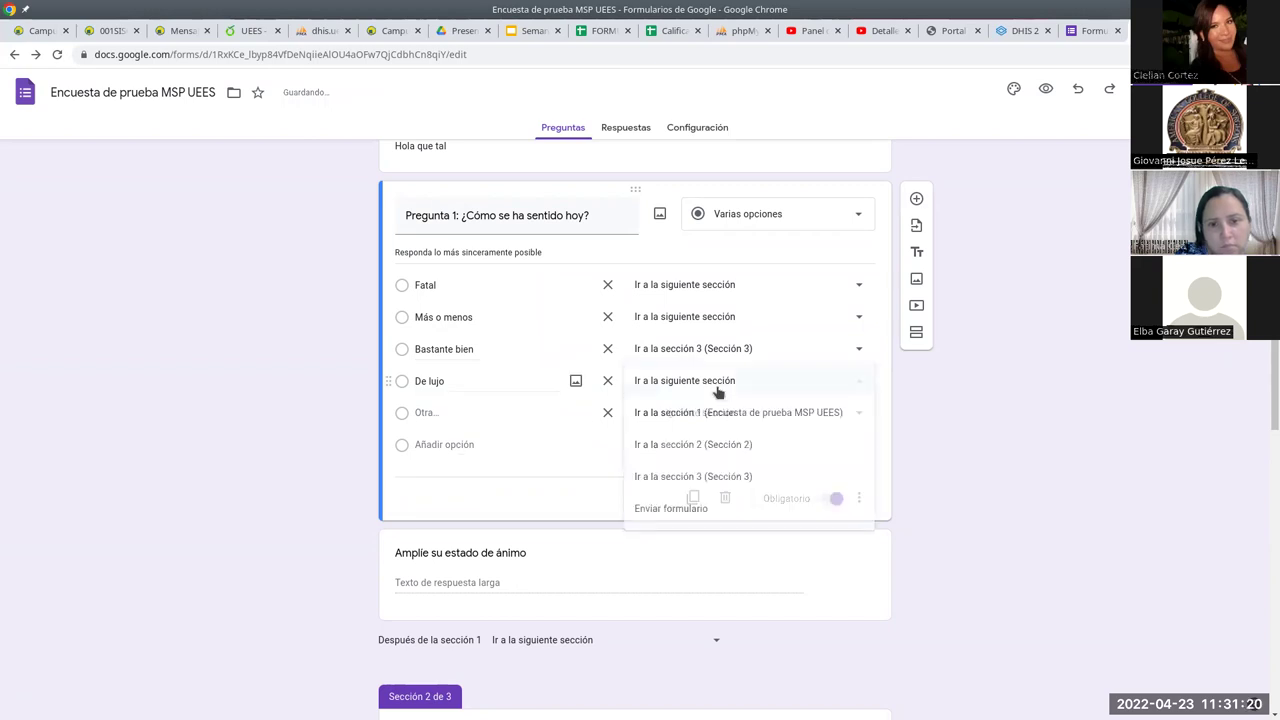
left_click(720, 478)
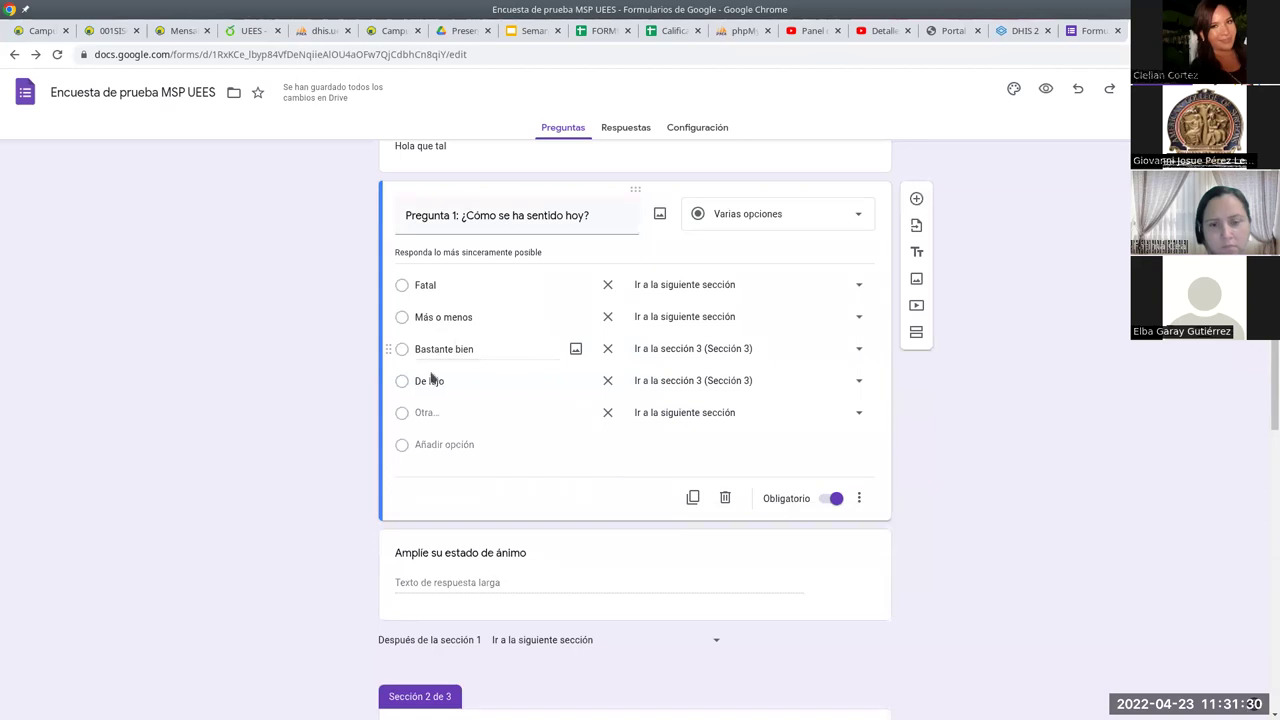
- Preview the form, continue to Sección 2 with "Más o menos" as the answer and rate the mood 5
scroll(583, 632, "down", 3)
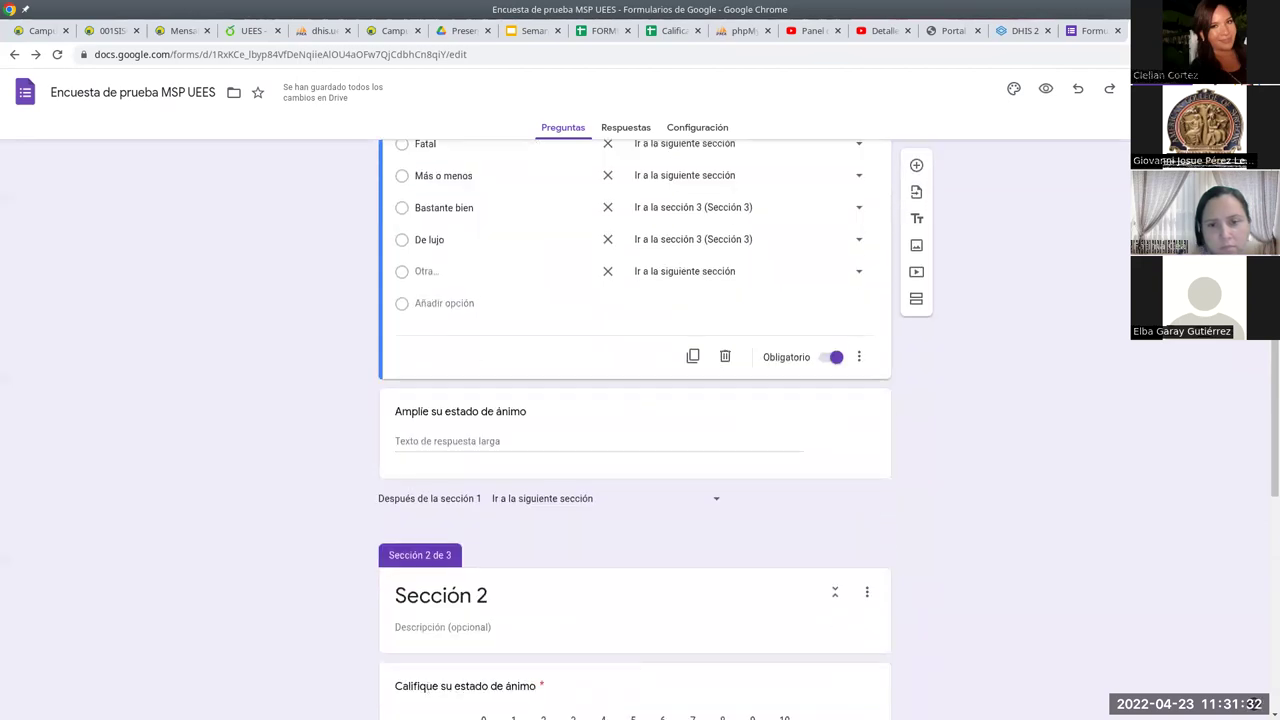
scroll(541, 682, "down", 5)
scroll(525, 500, "up", 5)
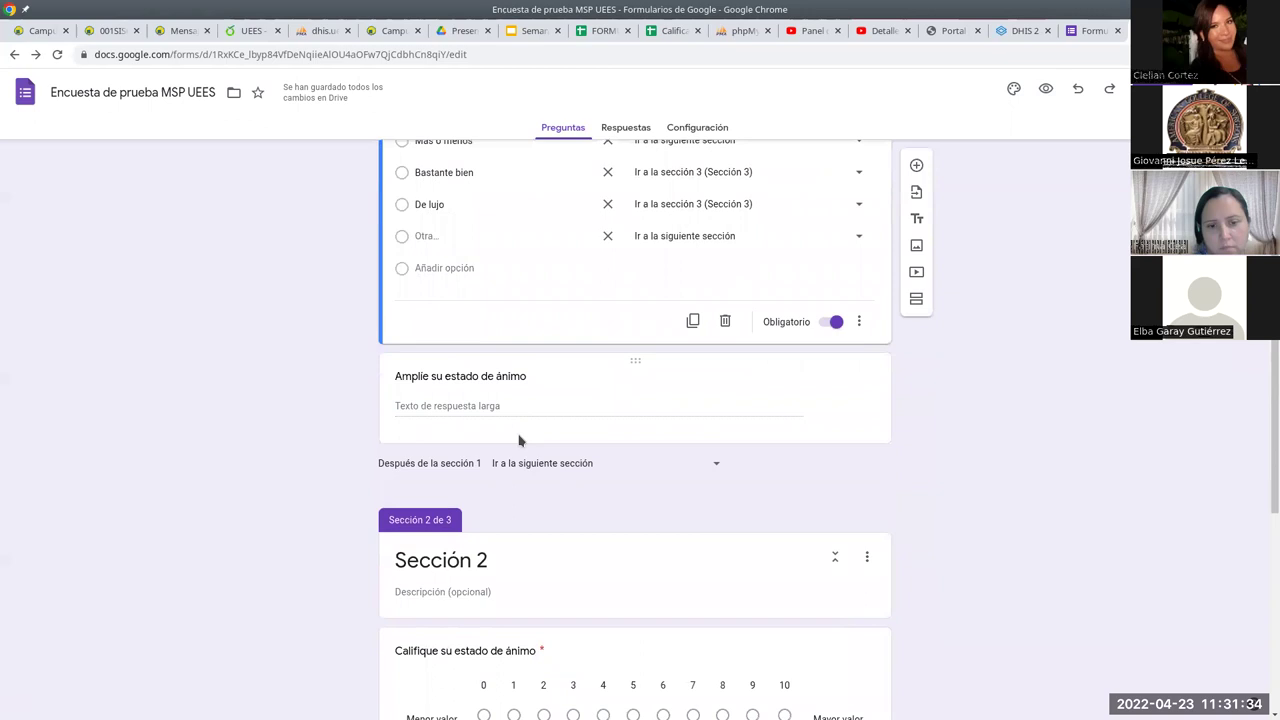
scroll(581, 550, "down", 2)
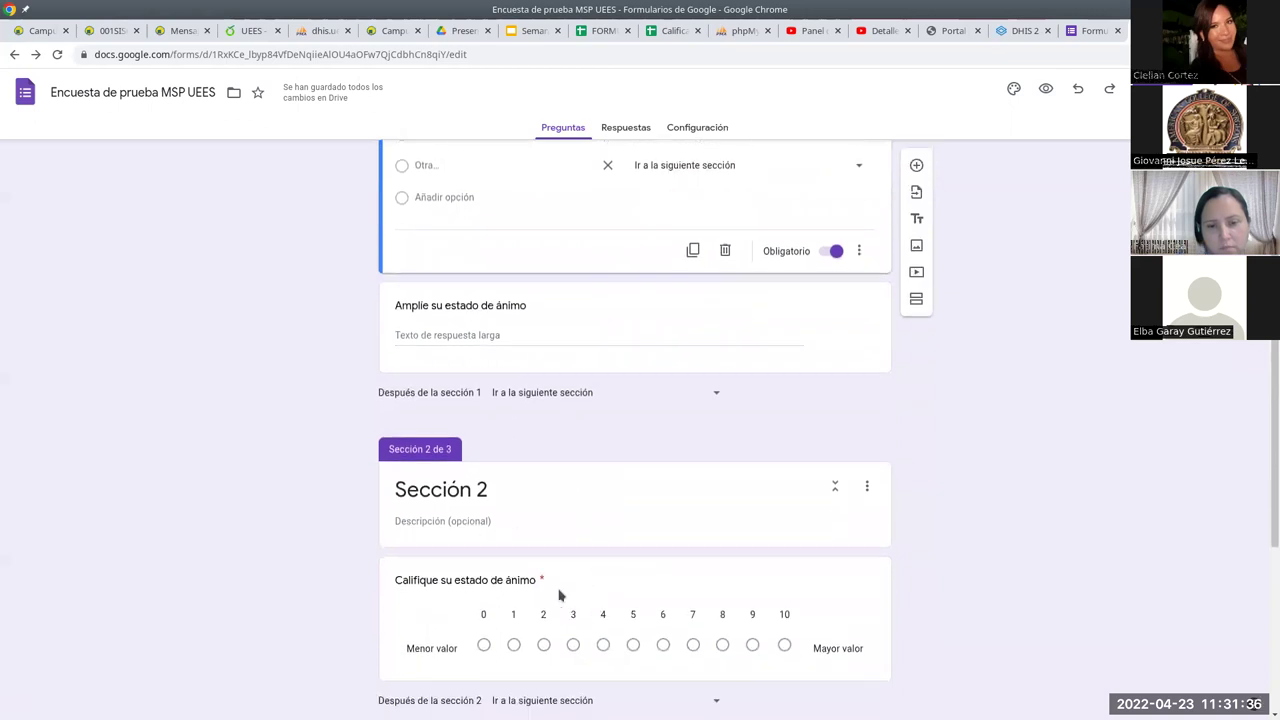
scroll(740, 546, "up", 5)
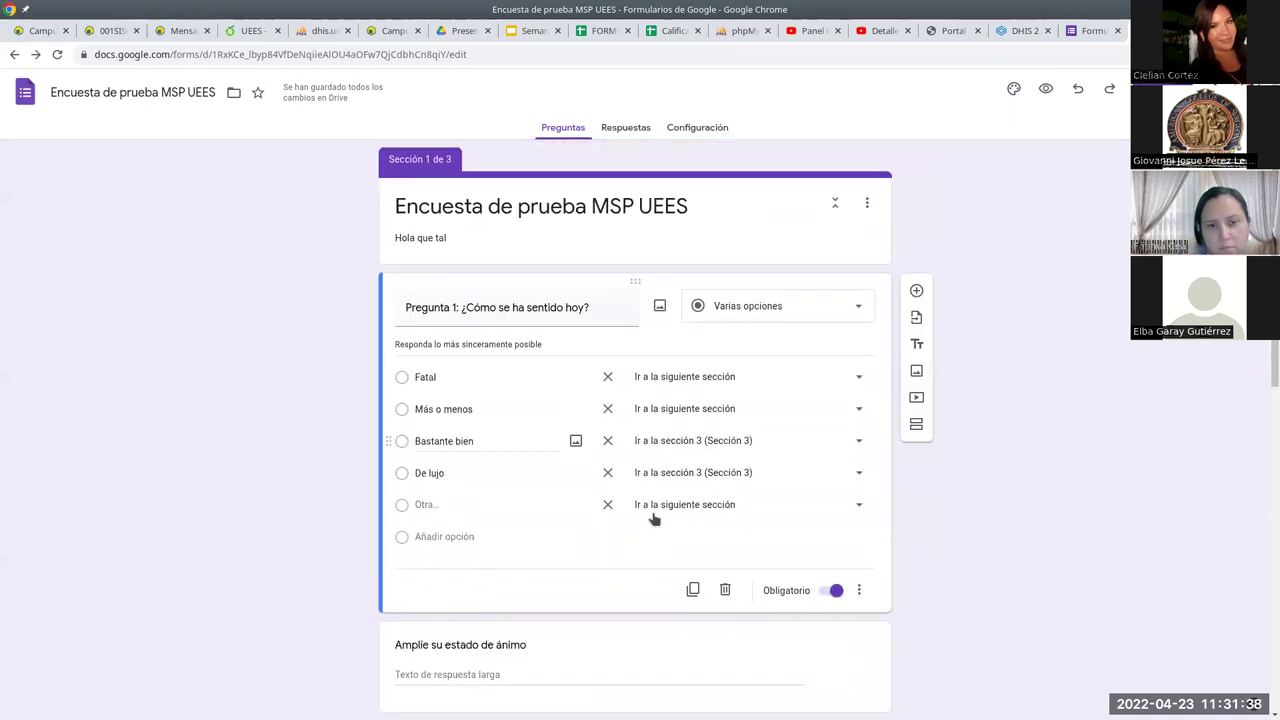
left_click(1046, 91)
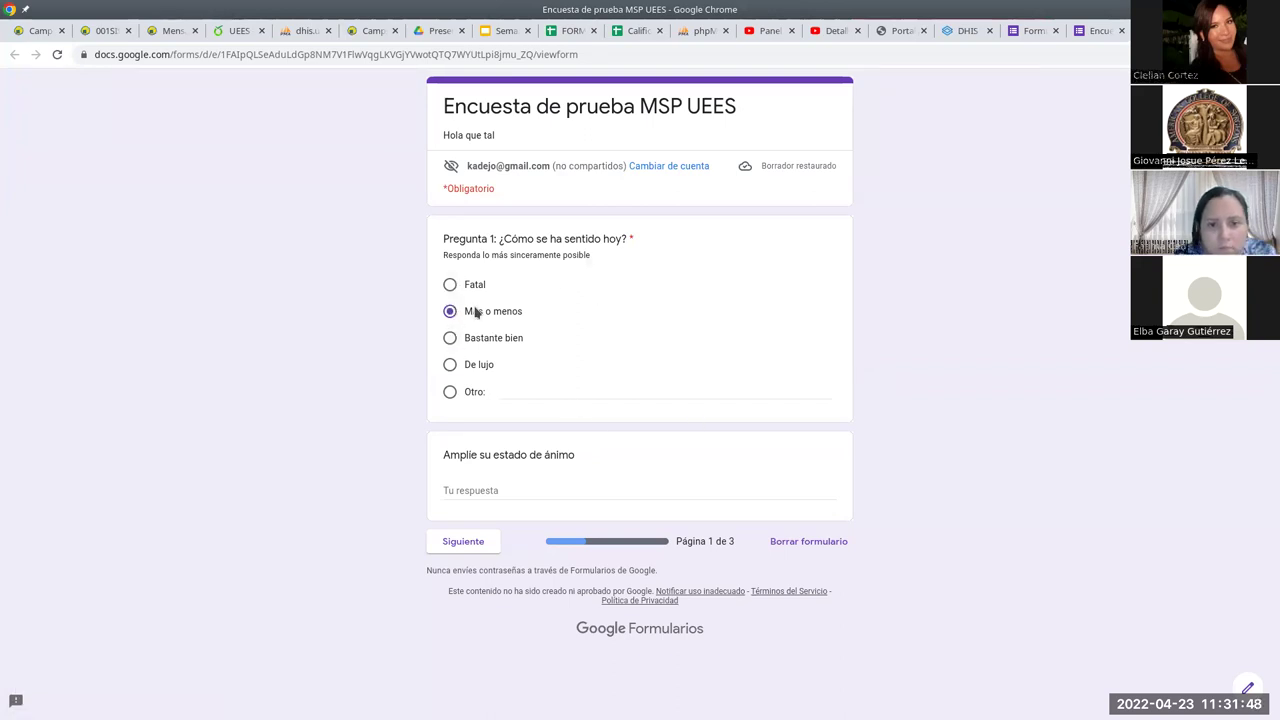
left_click(466, 543)
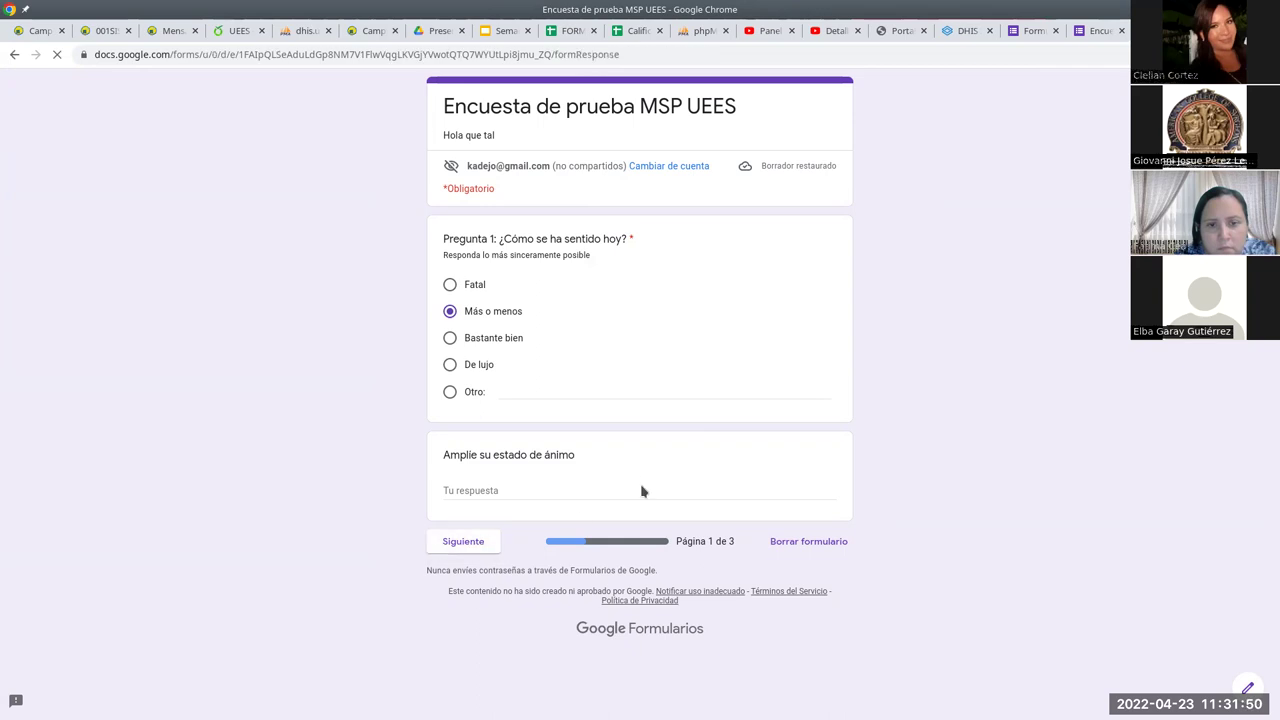
left_click(634, 316)
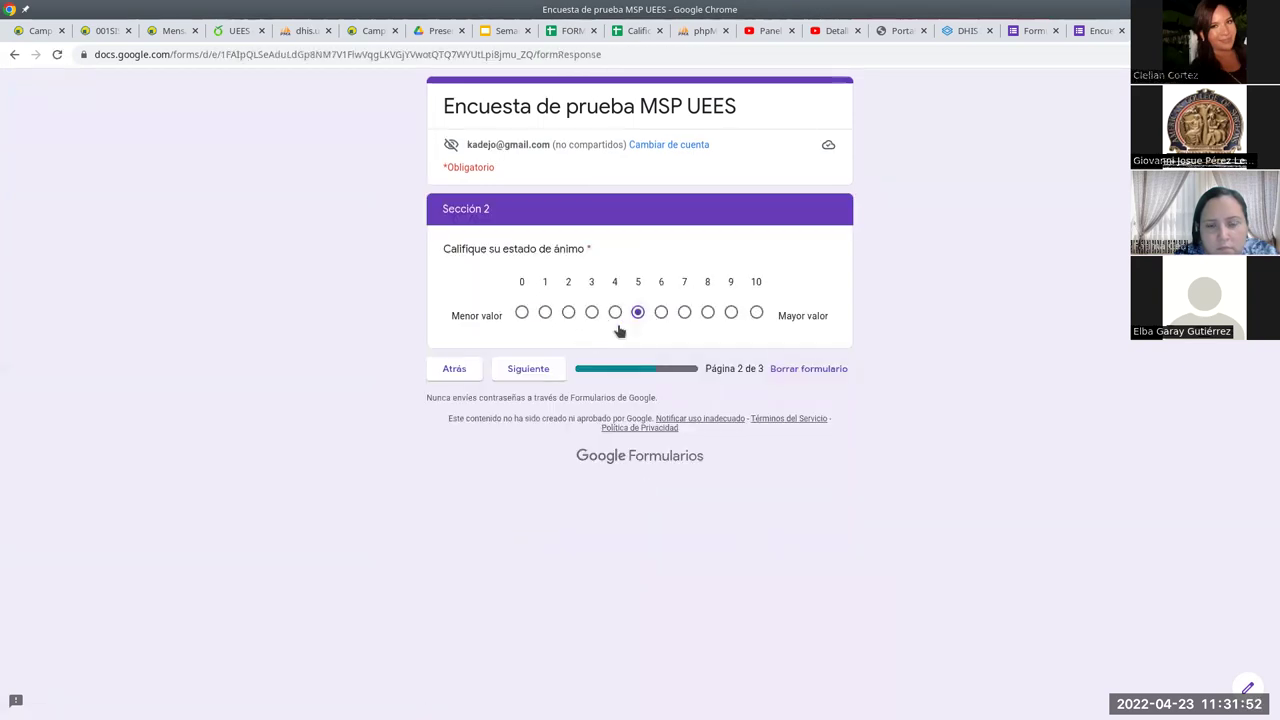
- Return to the preview's first section, change the Pregunta 1 answer to "Bastante bien" and continue to Sección 3
left_click(462, 369)
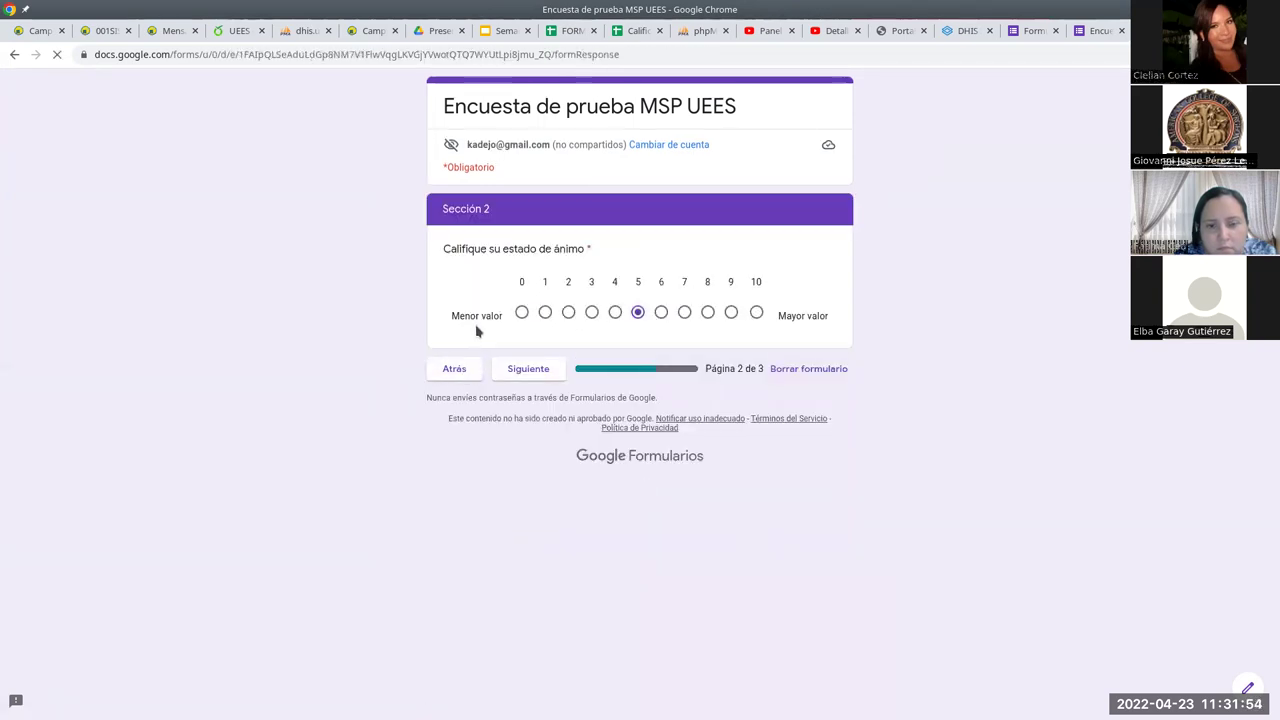
left_click(450, 338)
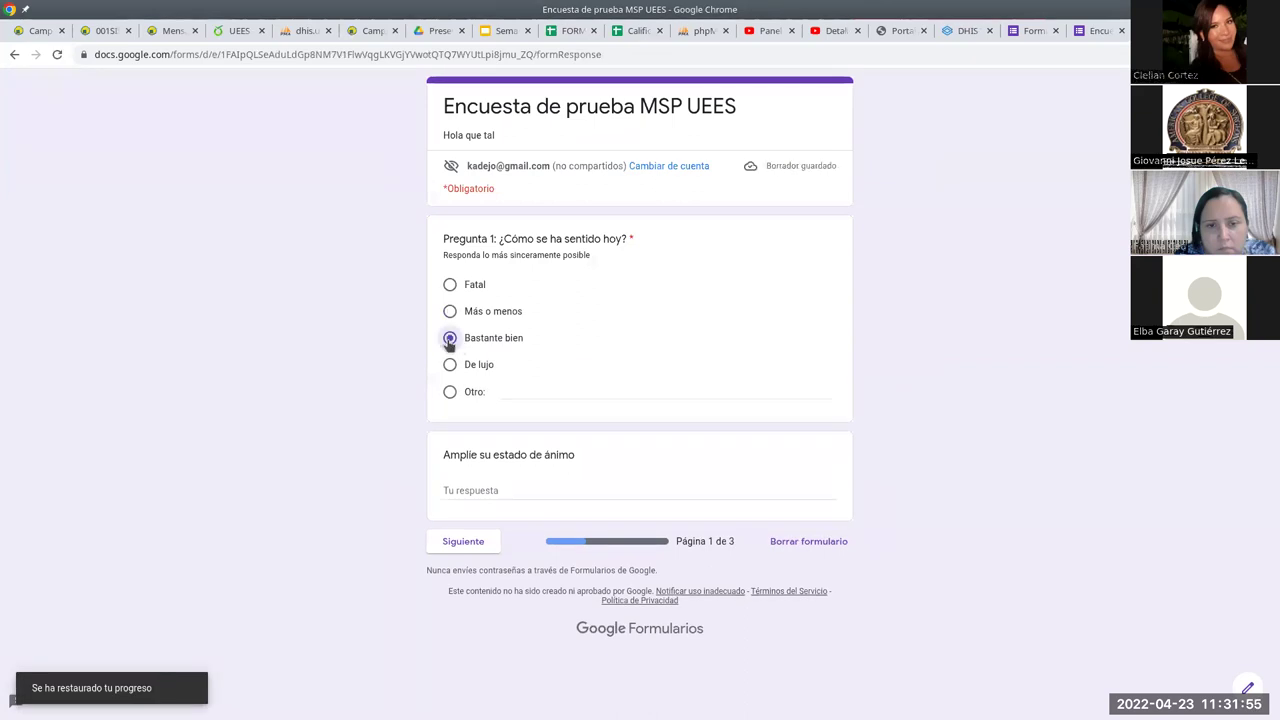
left_click(462, 541)
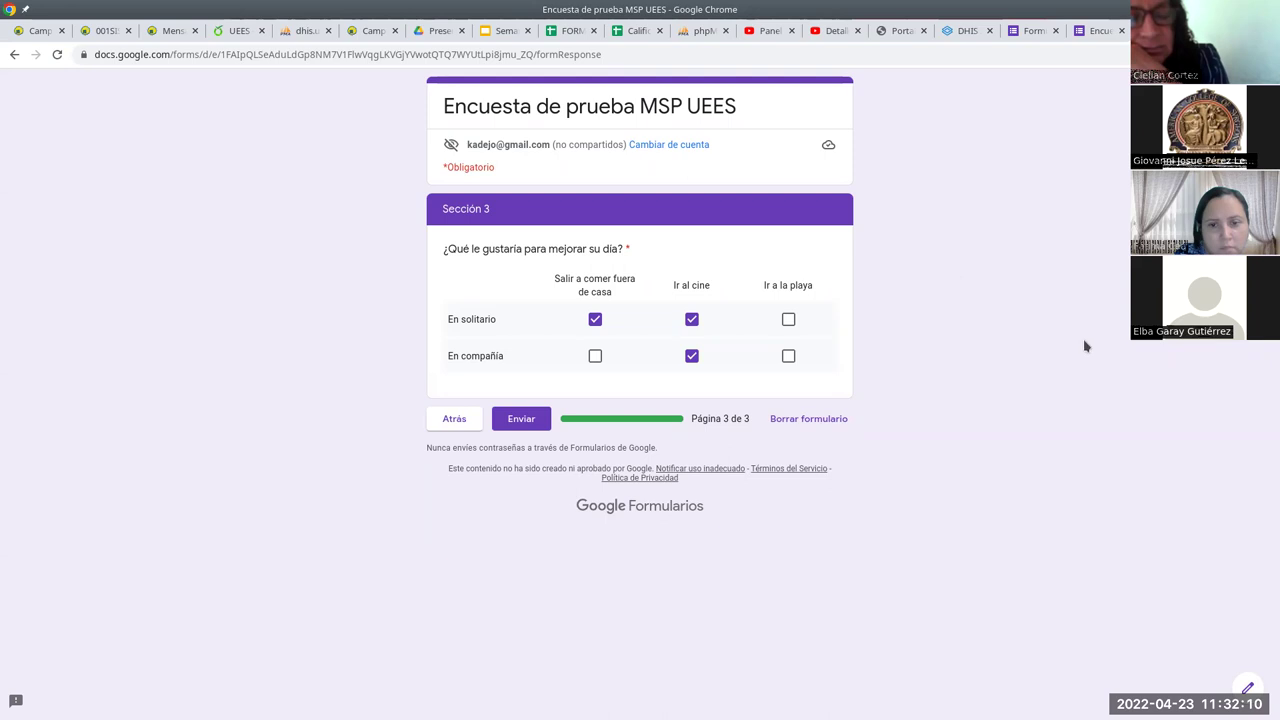
- Clear all answers from the previewed form and close the preview
left_click(805, 421)
left_click(726, 450)
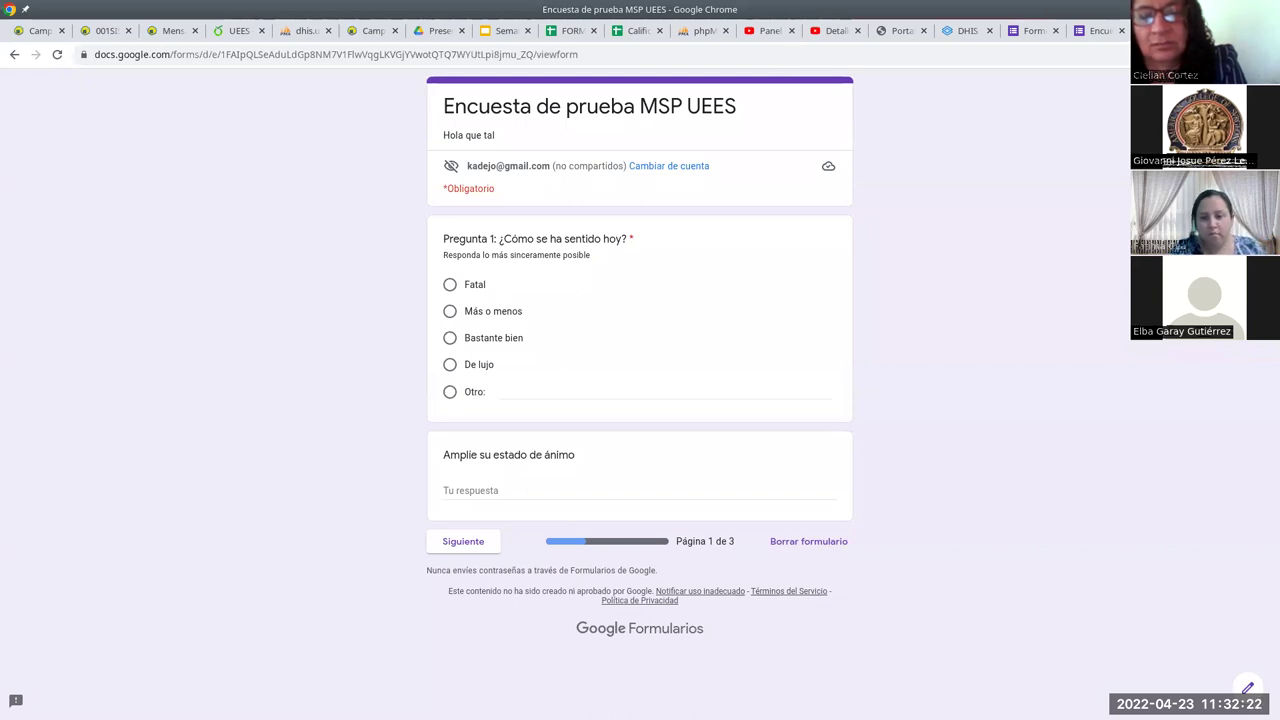
key("ctrl+w")
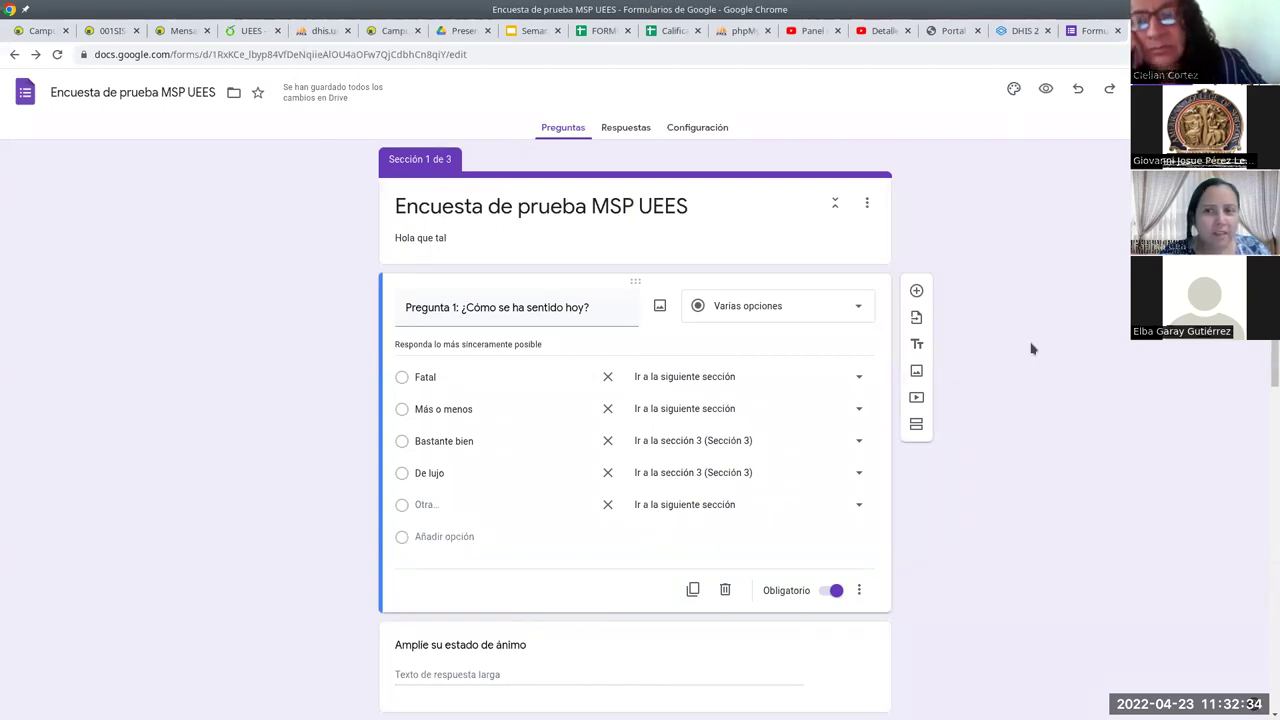
- Examine the options for sending the form by e-mail, by link and as embedded HTML
scroll(1032, 348, "down", 1)
scroll(1033, 348, "up", 1)
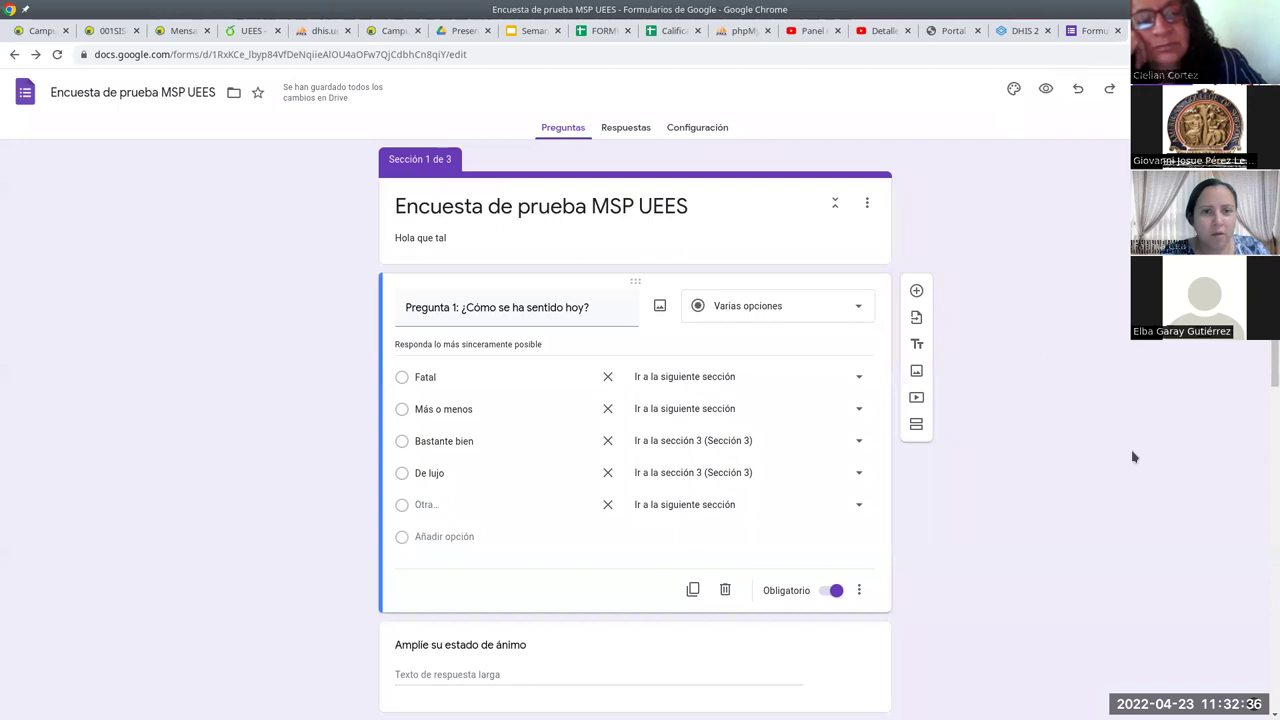
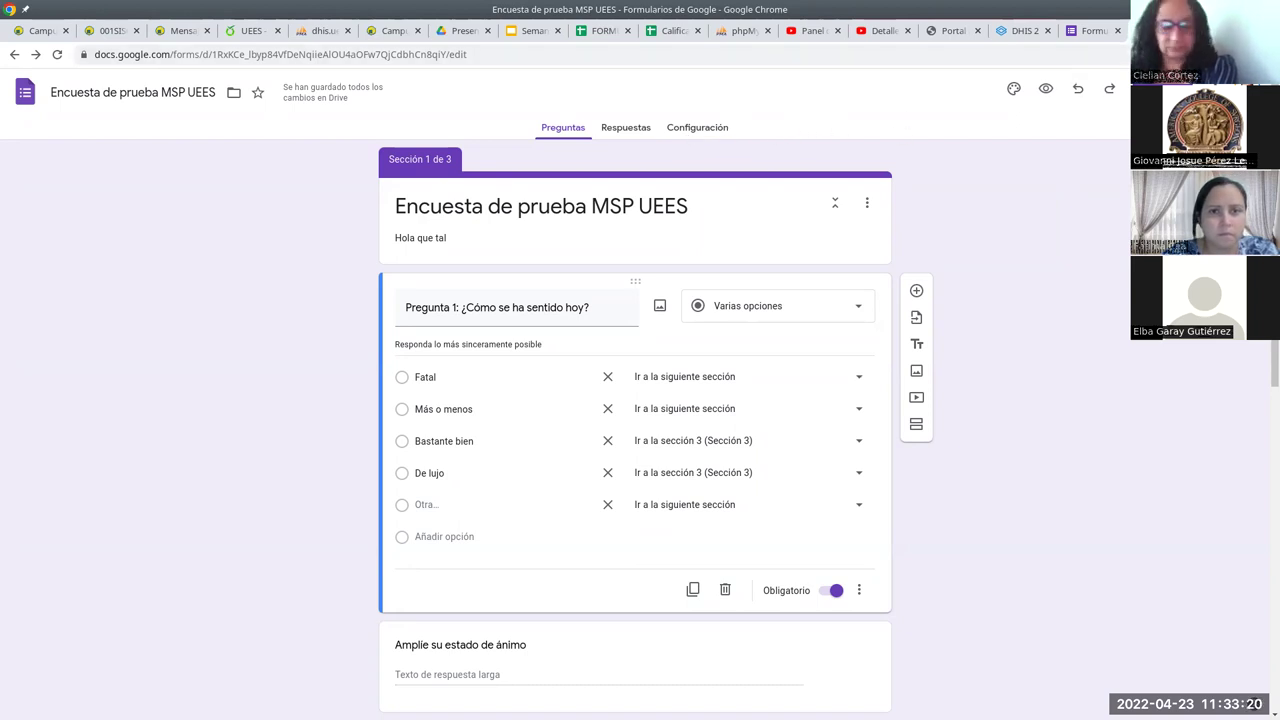
left_click(1165, 91)
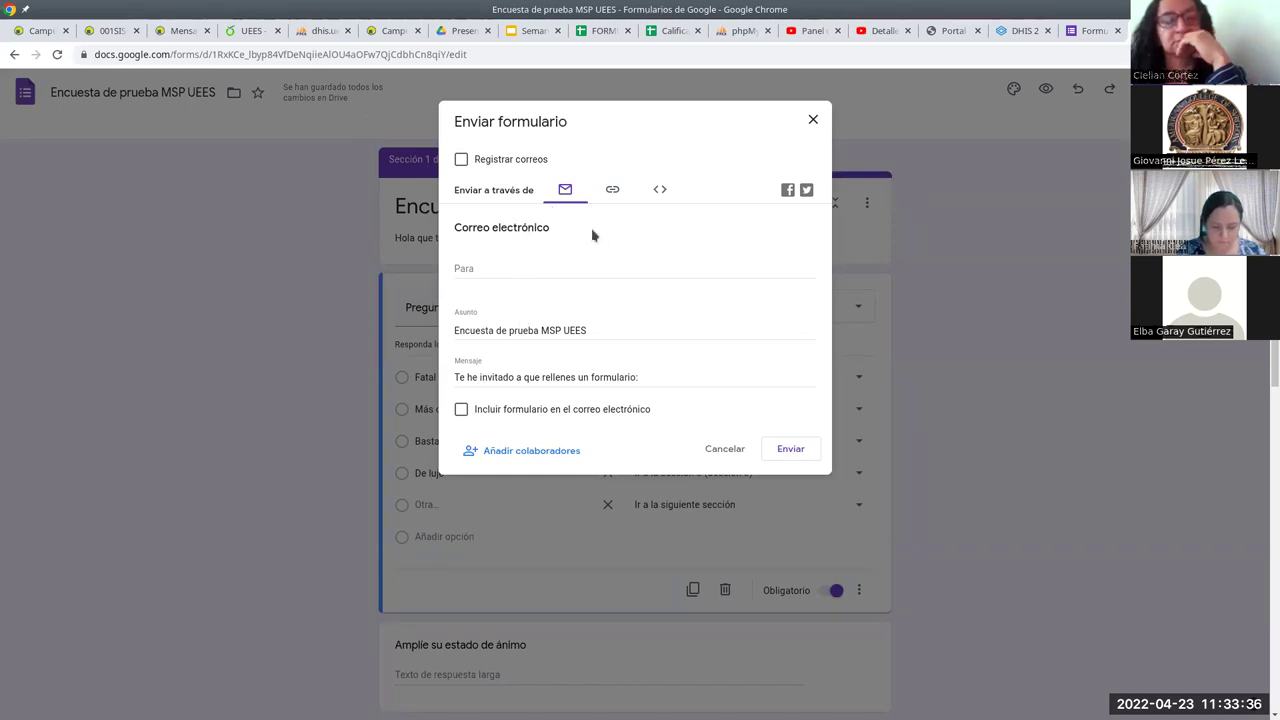
left_click(613, 191)
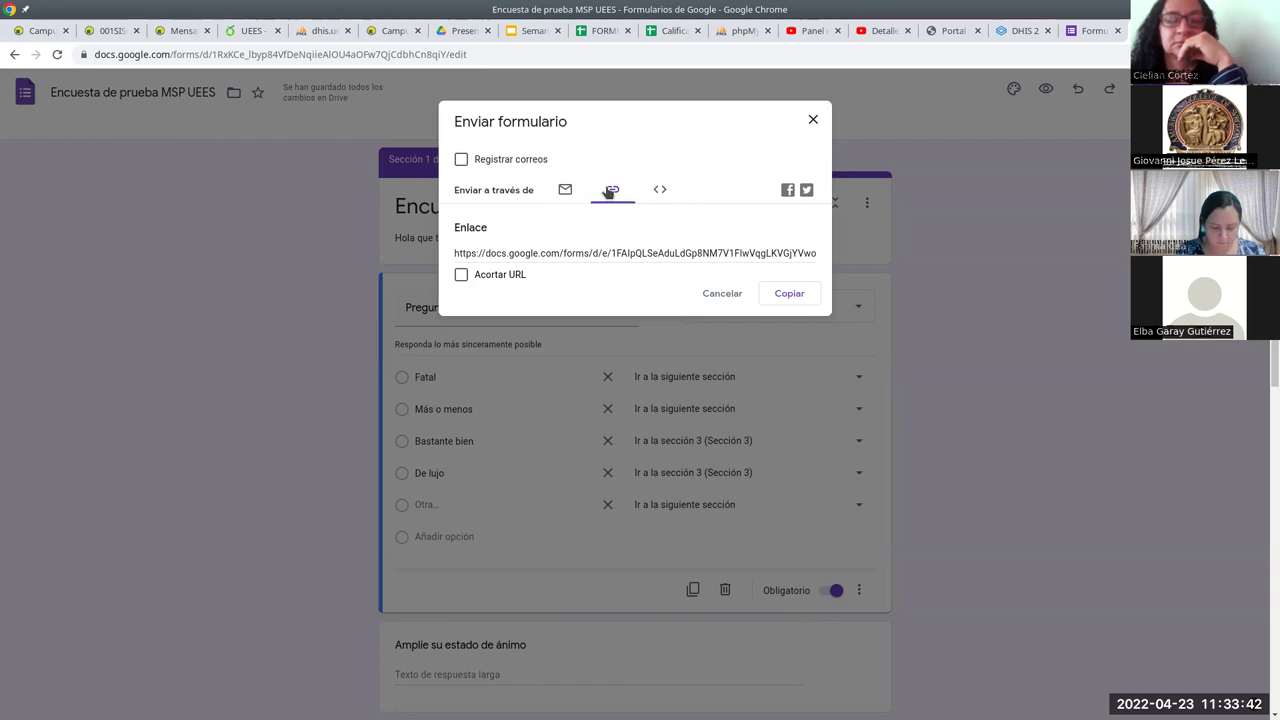
left_click(659, 191)
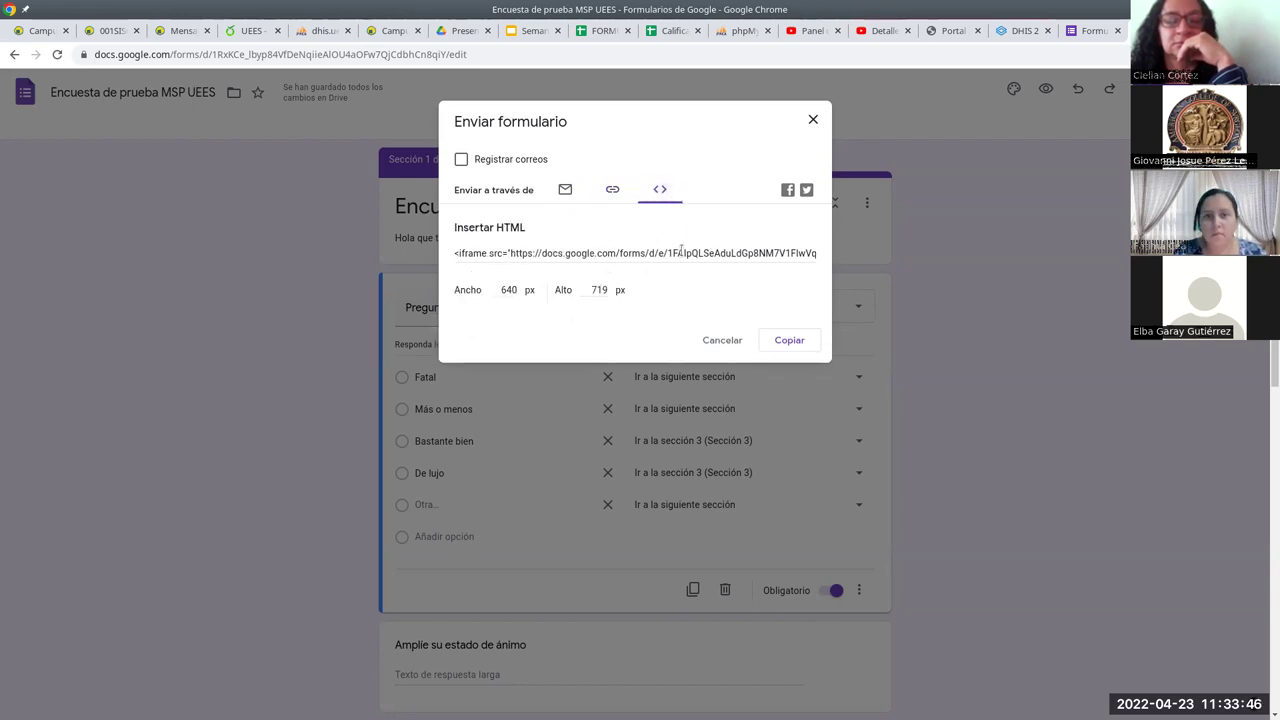
- Shorten the form's sharing link, copy it and close the send dialog
left_click(610, 193)
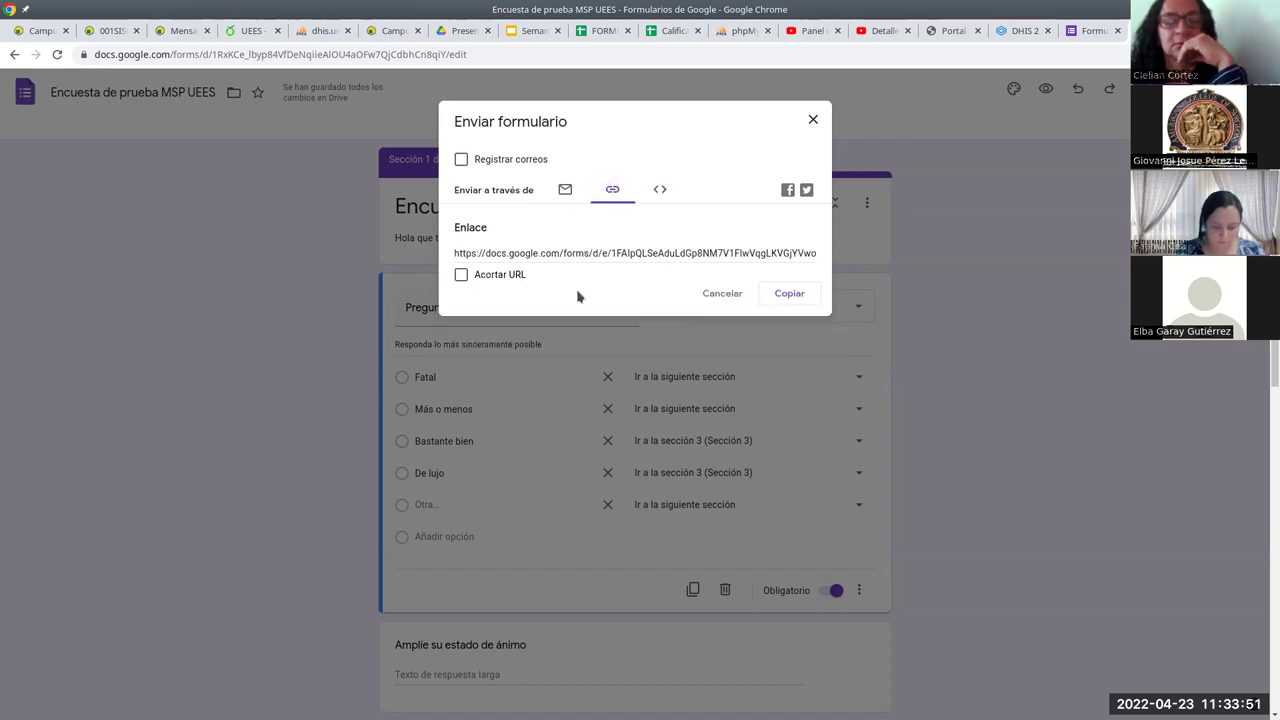
left_click(461, 274)
right_click(533, 253)
left_click(552, 266)
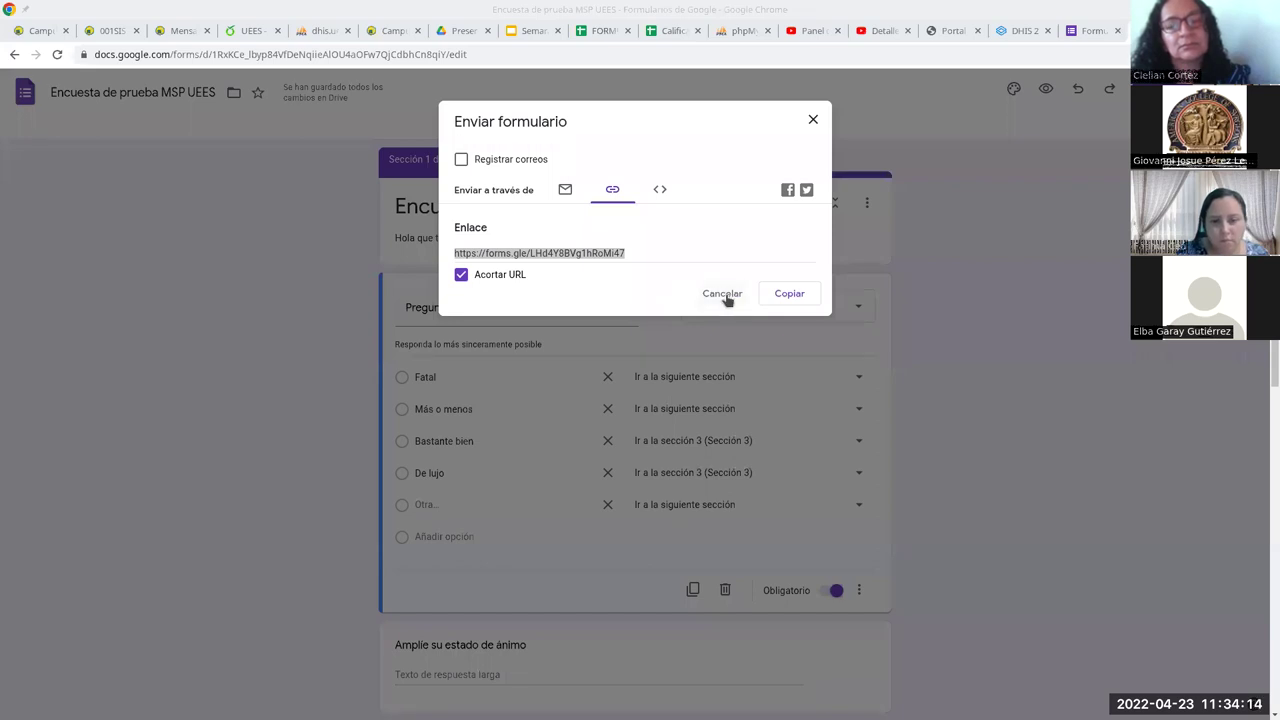
left_click(812, 120)
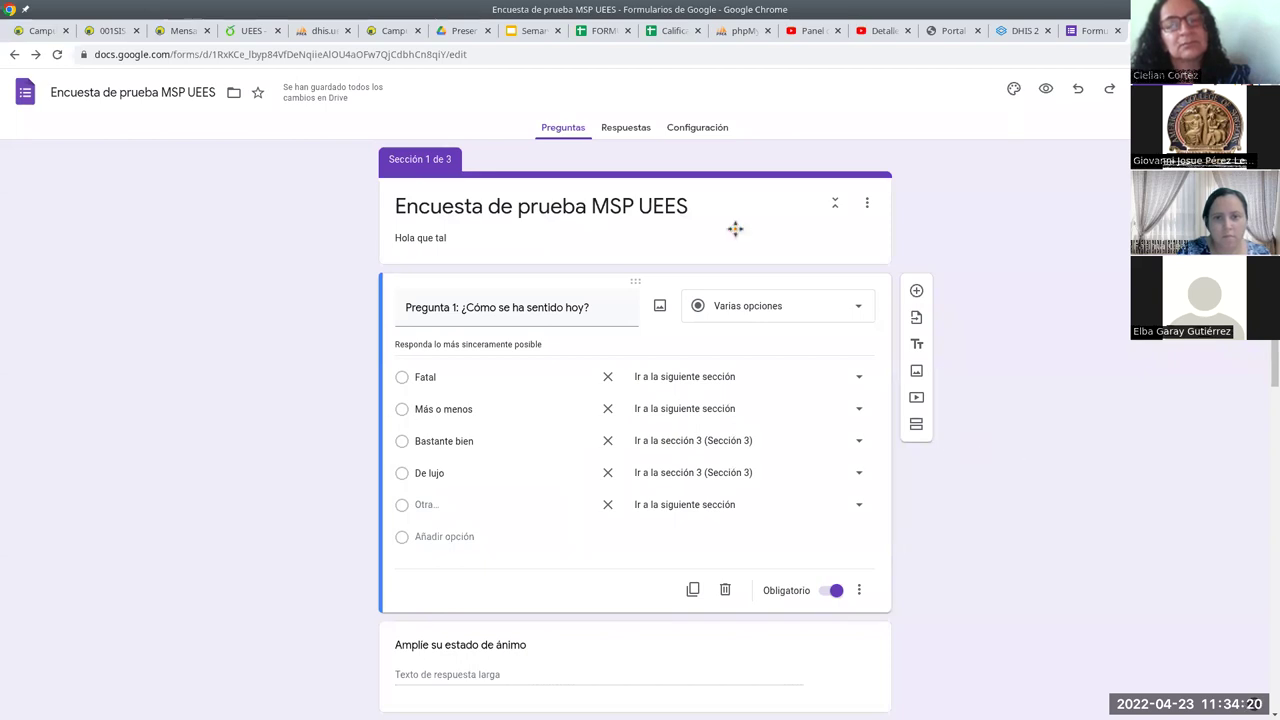
- From the form's responses view, preview it, answering "Bastante bien" and "Solo me duele un pie, por lo demás genial", and continue to Sección 3
left_click(640, 130)
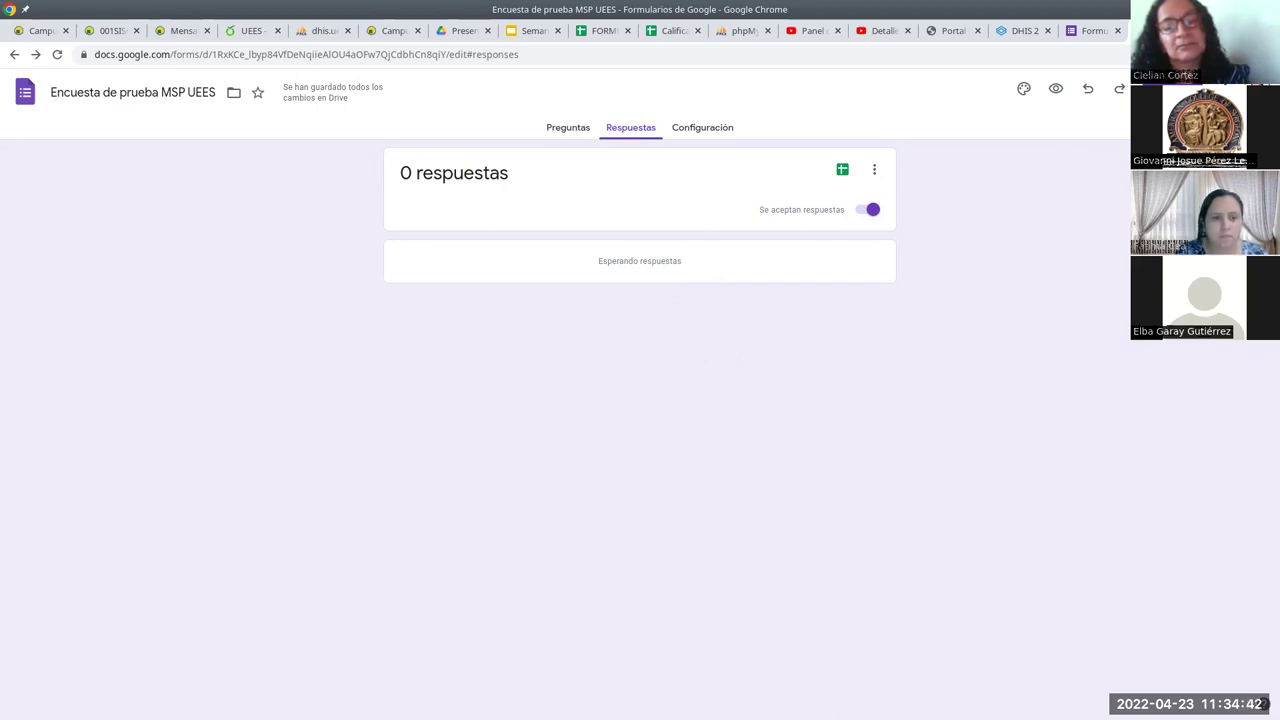
left_click(1057, 89)
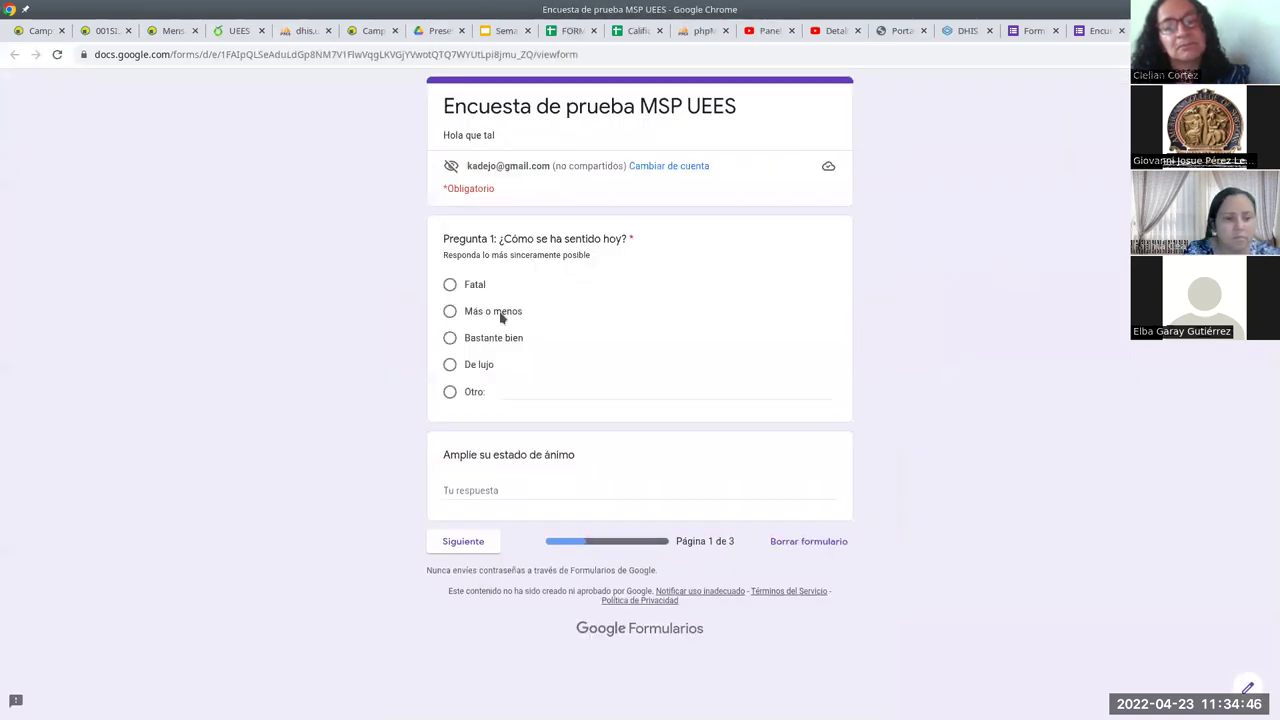
left_click(450, 338)
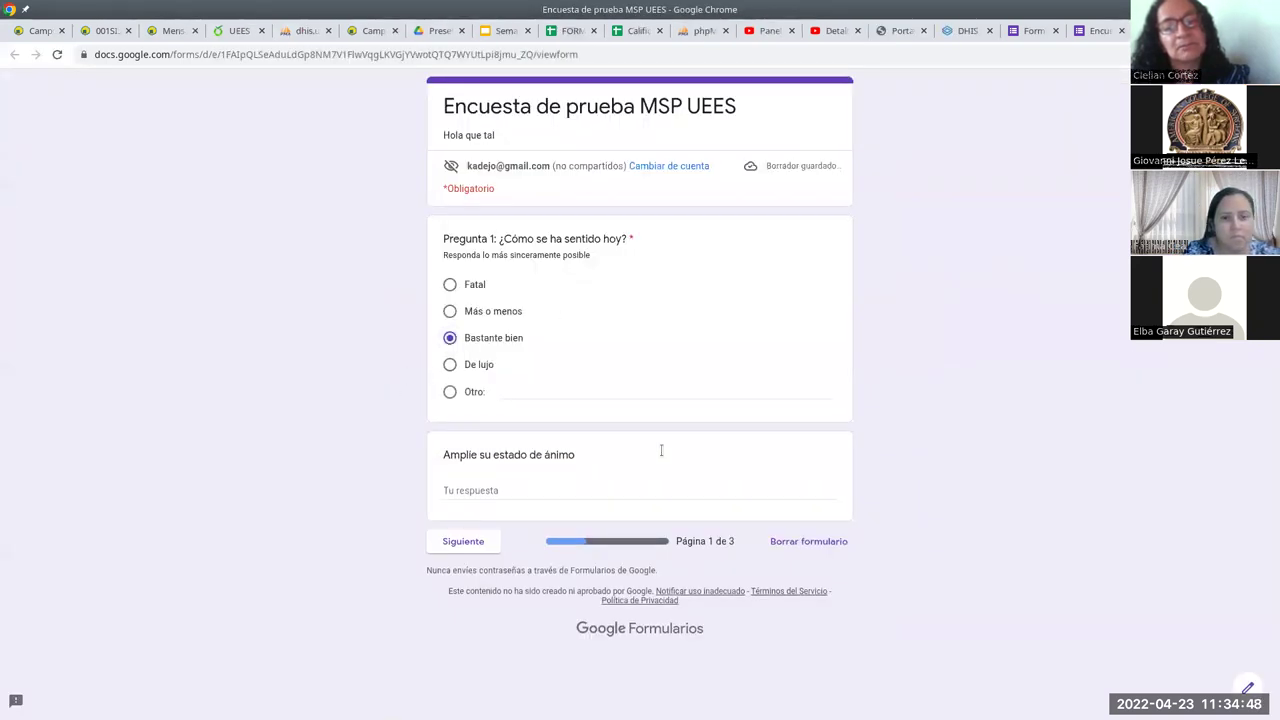
left_click(531, 487)
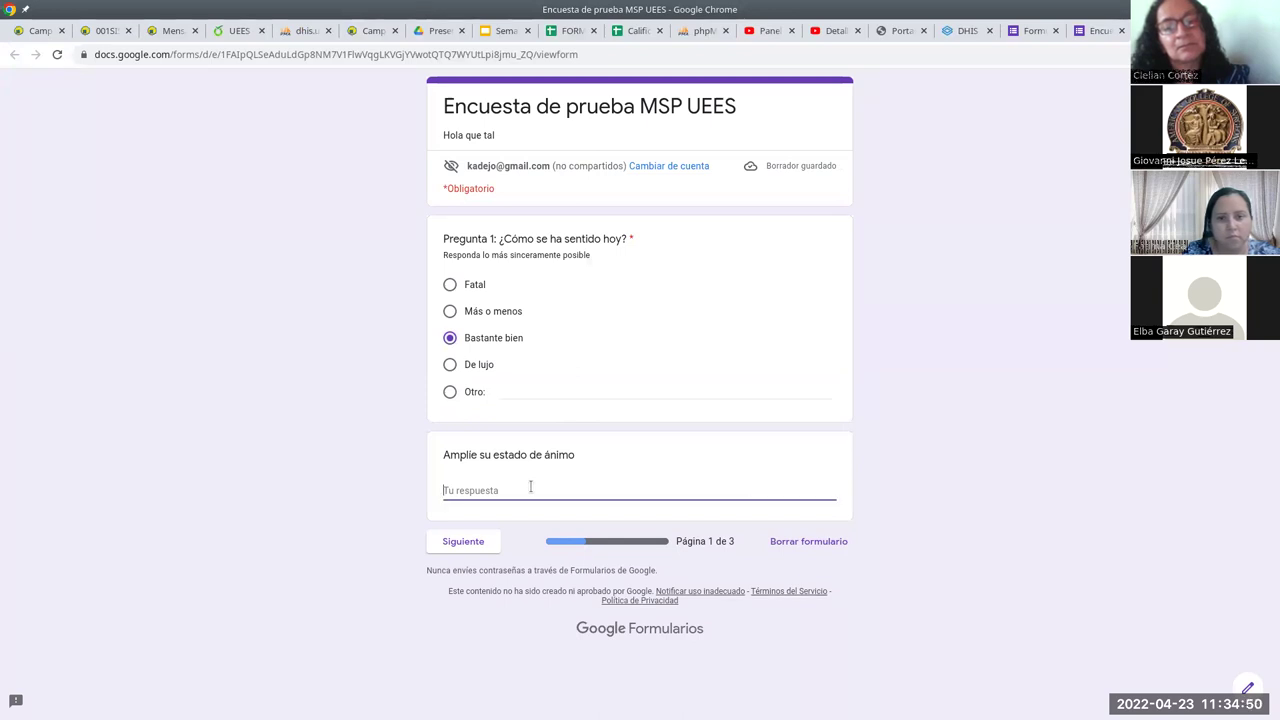
type("Sol")
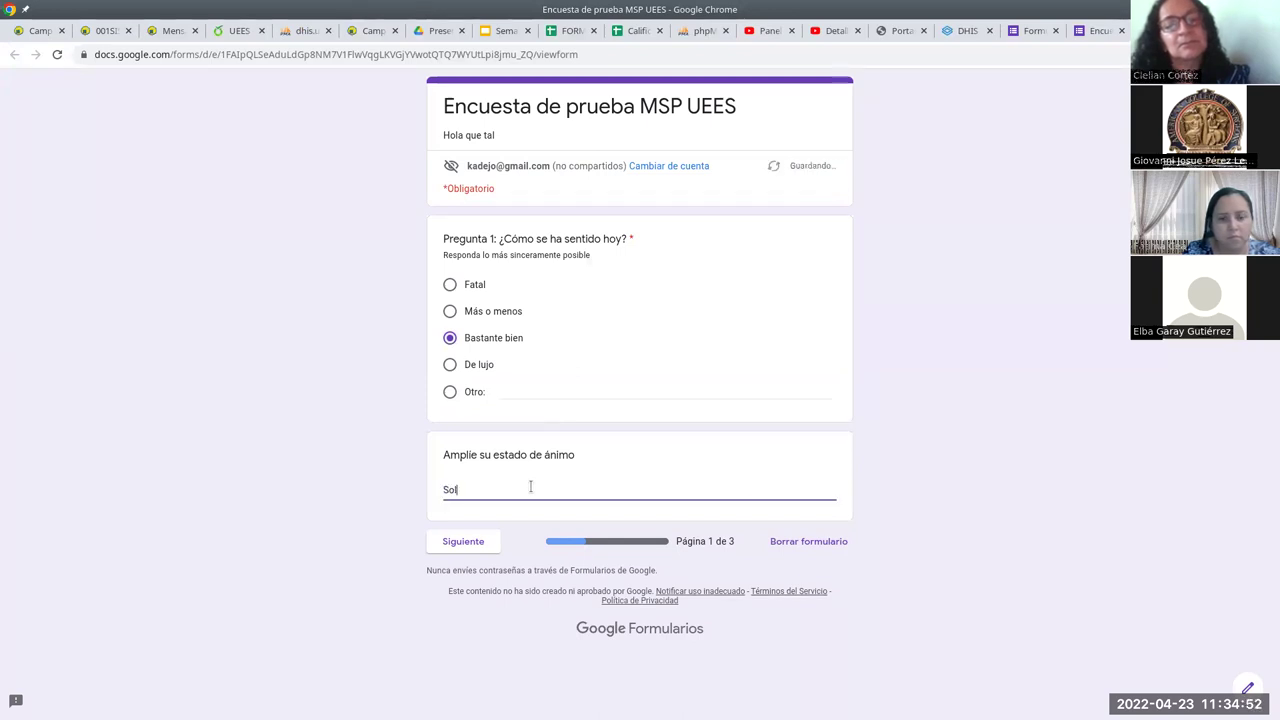
type("o me duele un pie, por lo demás genial")
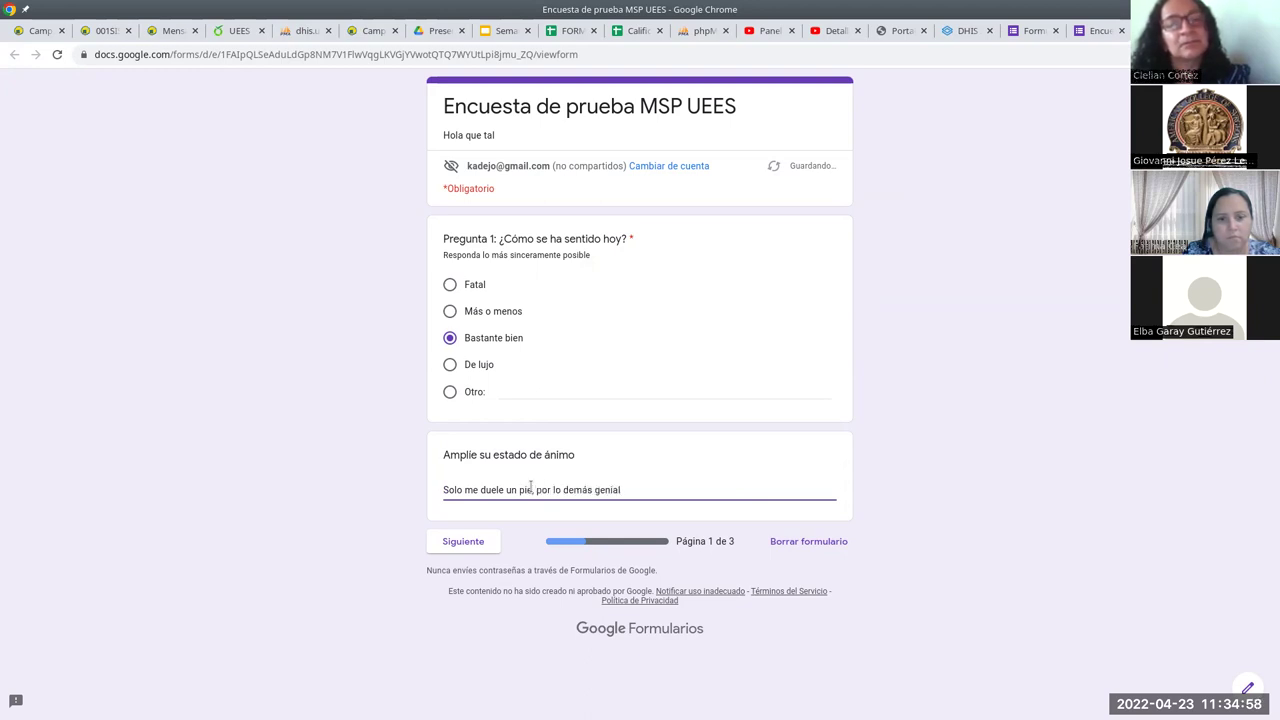
left_click(465, 540)
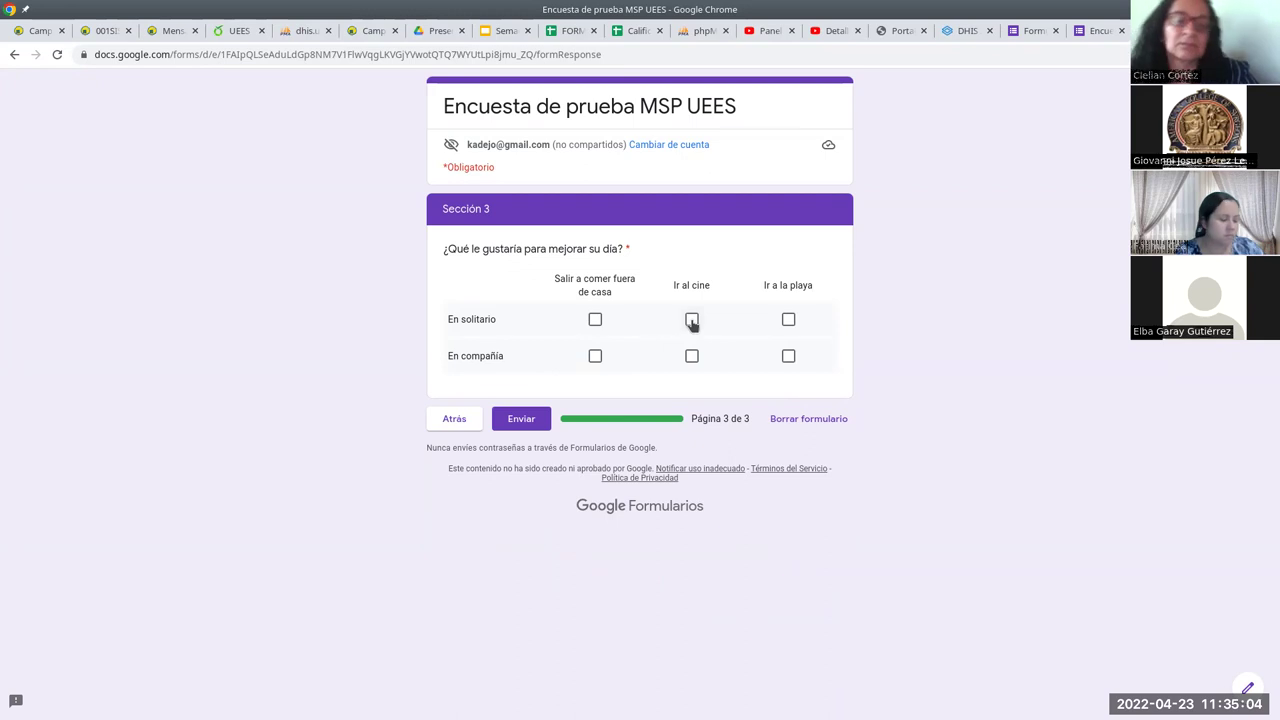
- Answer Sección 3 with "Ir al cine" and "Ir a la playa" for En compañía and "Ir al cine" for En solitario, and submit the form
left_click(692, 356)
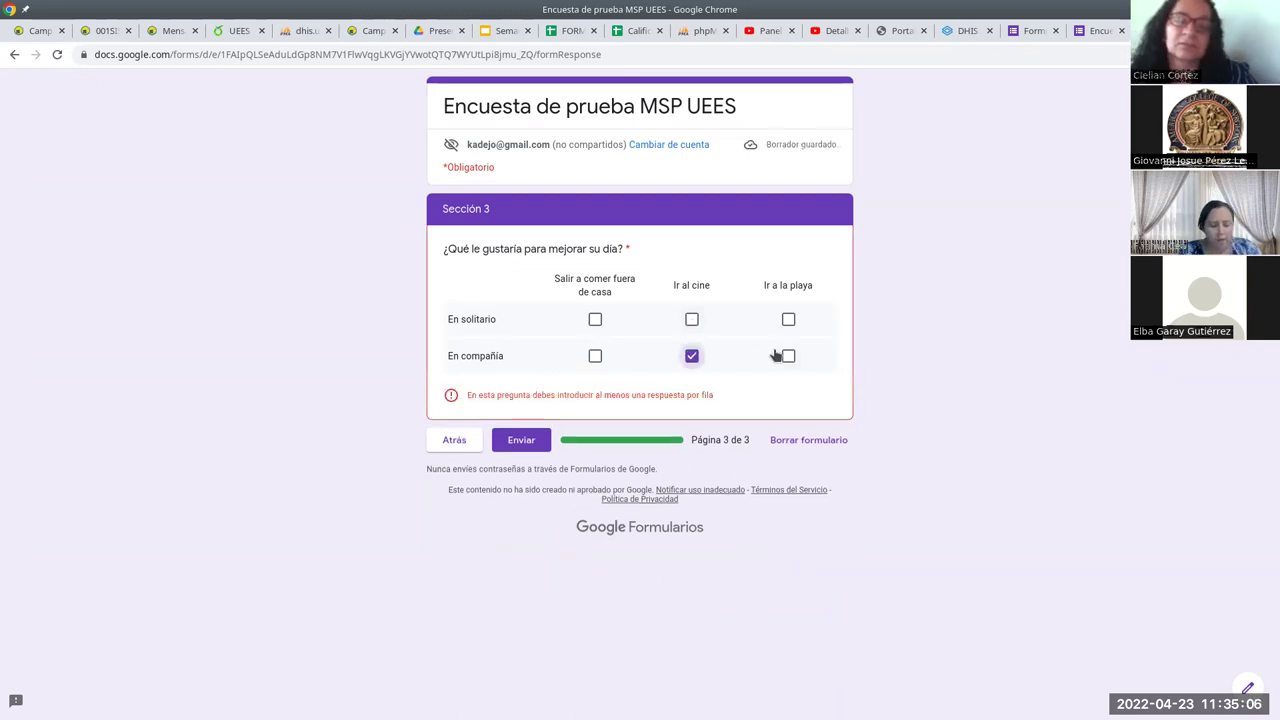
left_click(788, 356)
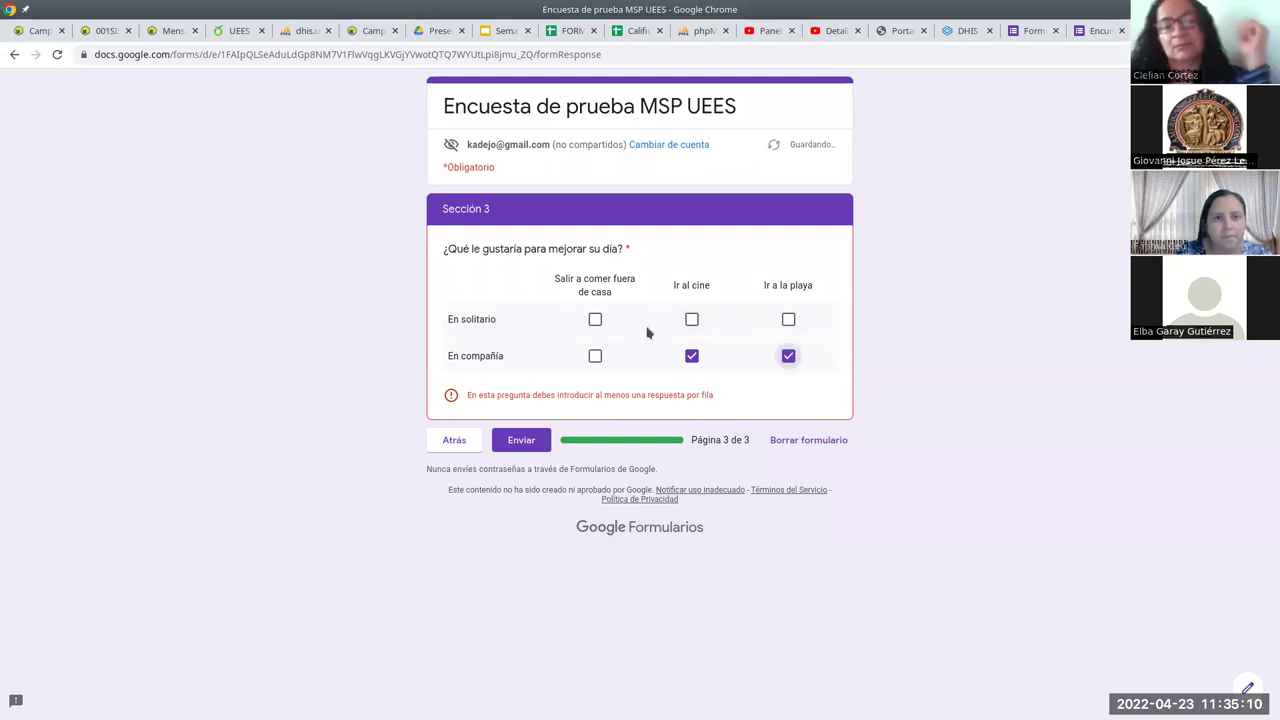
left_click(692, 320)
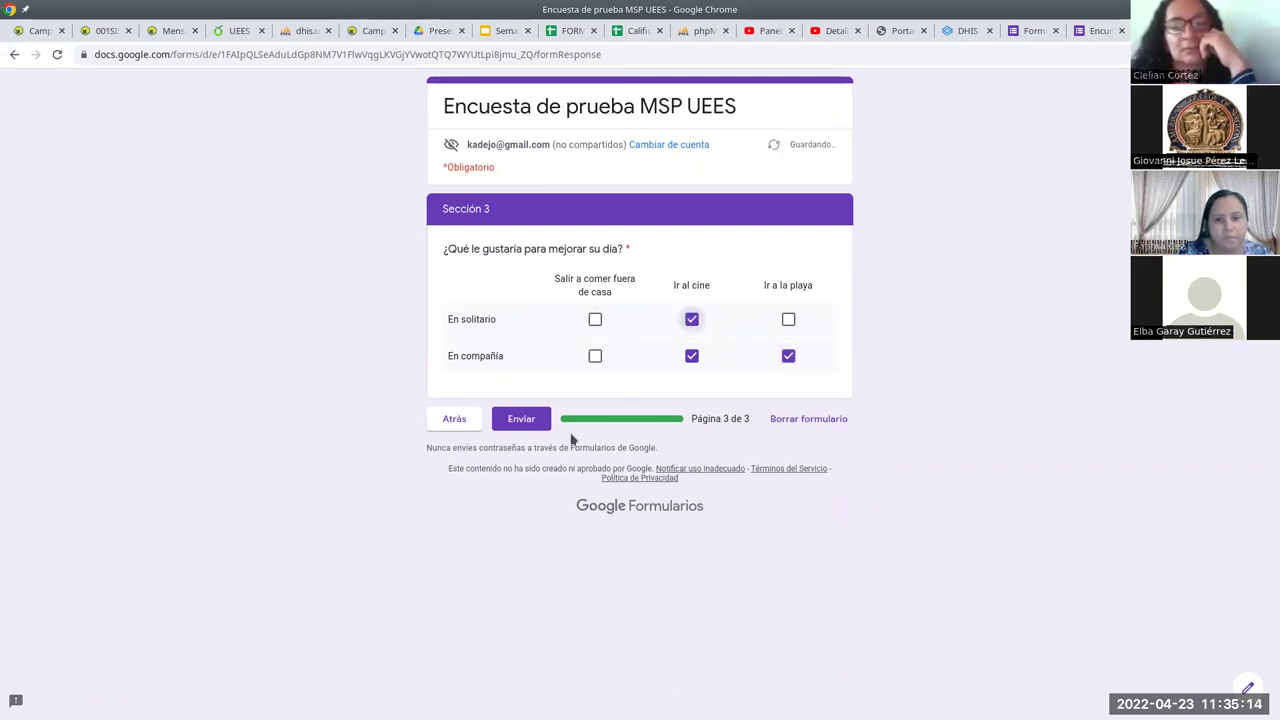
left_click(529, 421)
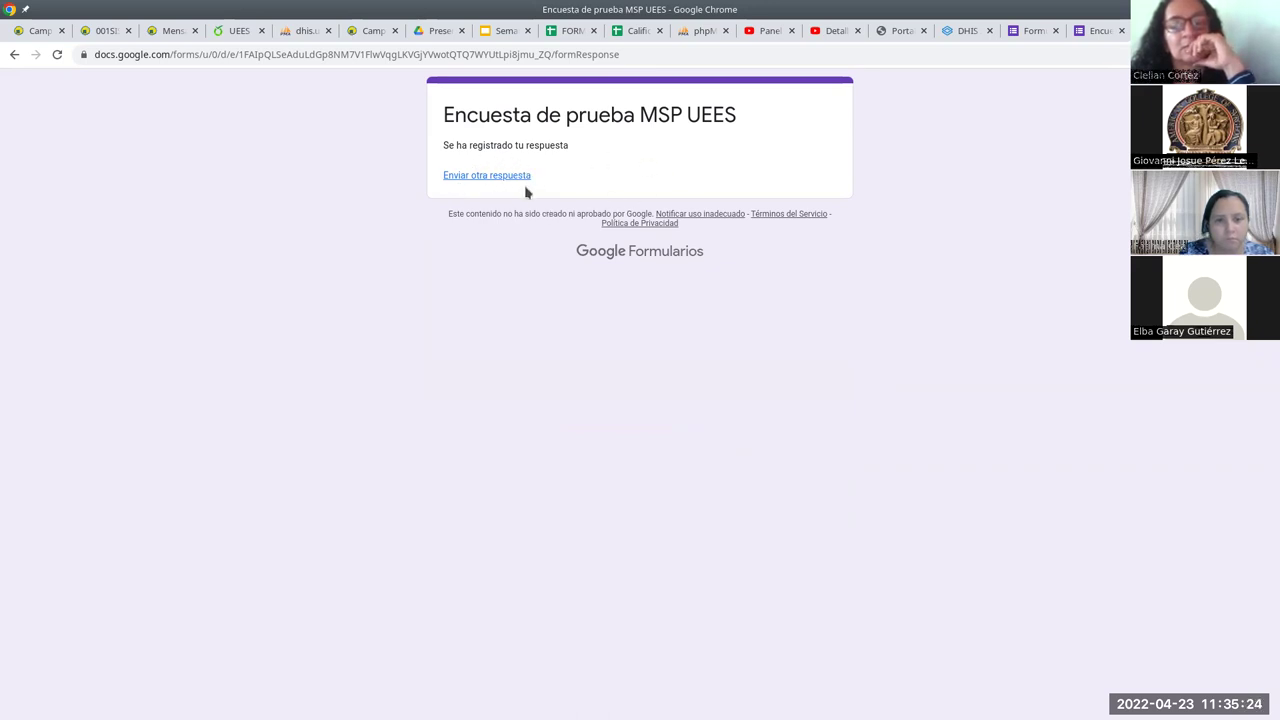
- Switch to the form editor and review the response summary for all three sections
left_click(1095, 31)
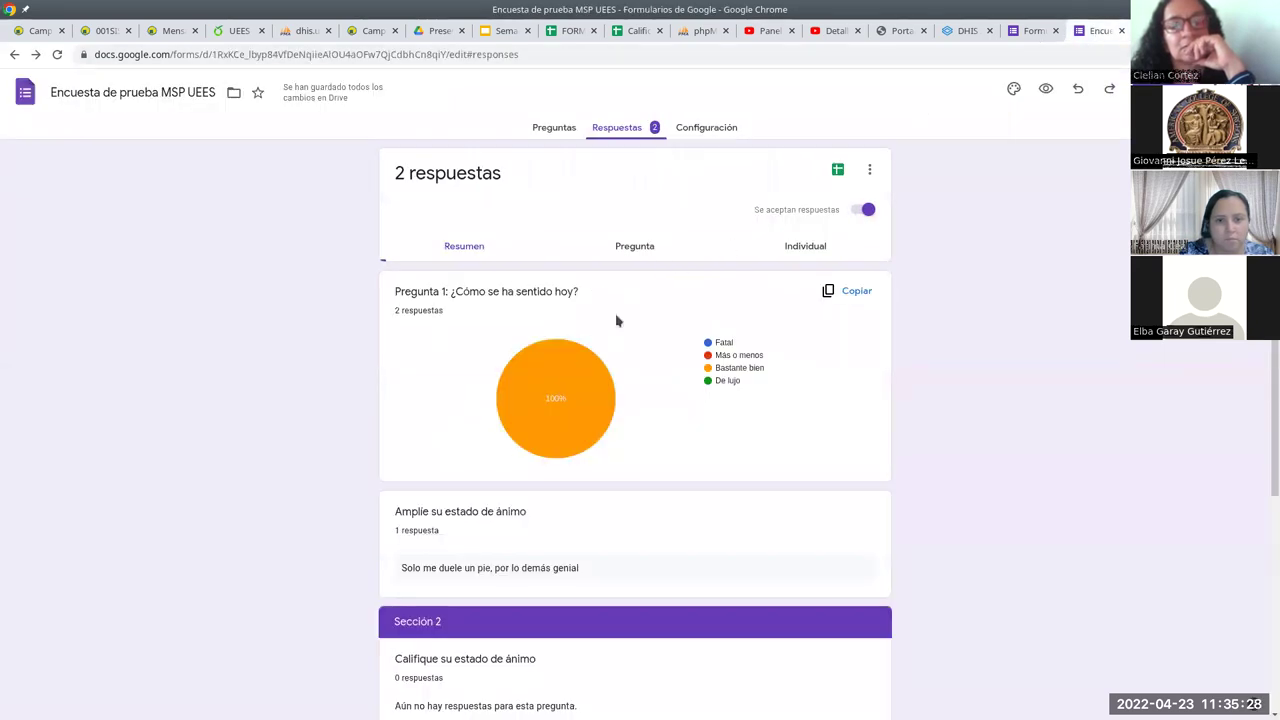
scroll(846, 390, "down", 1)
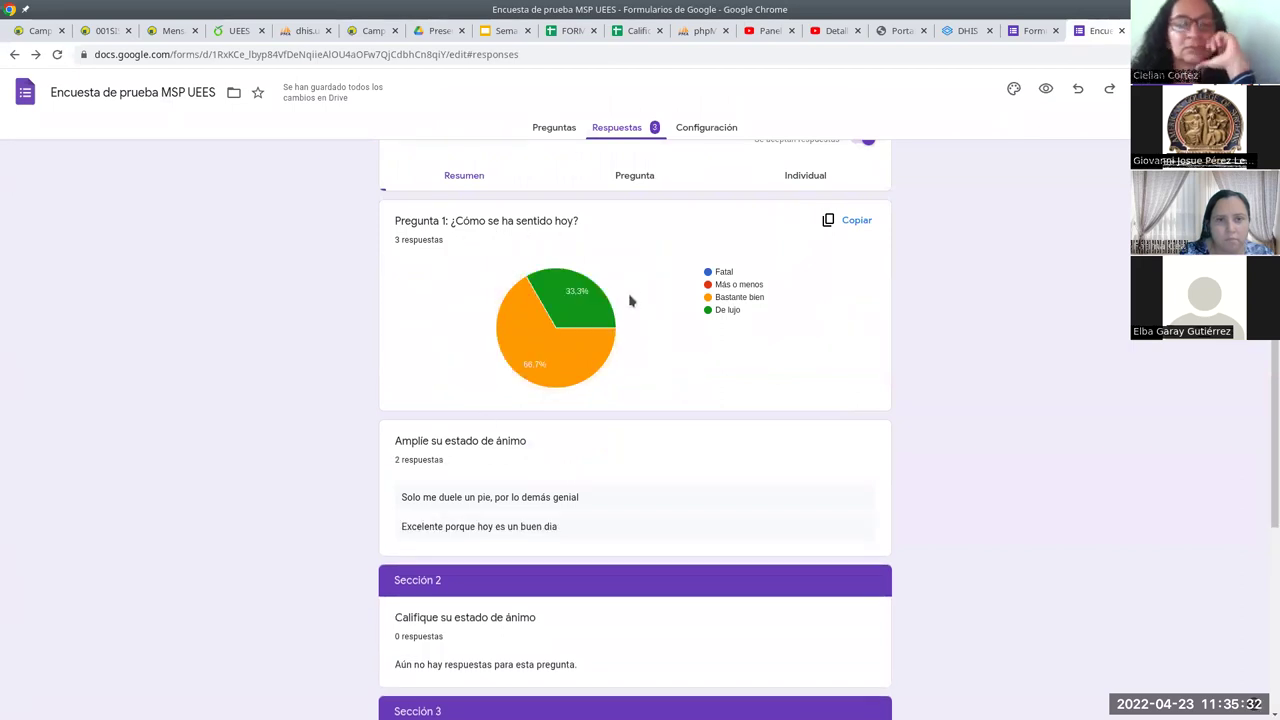
scroll(671, 477, "down", 3)
scroll(668, 493, "down", 1)
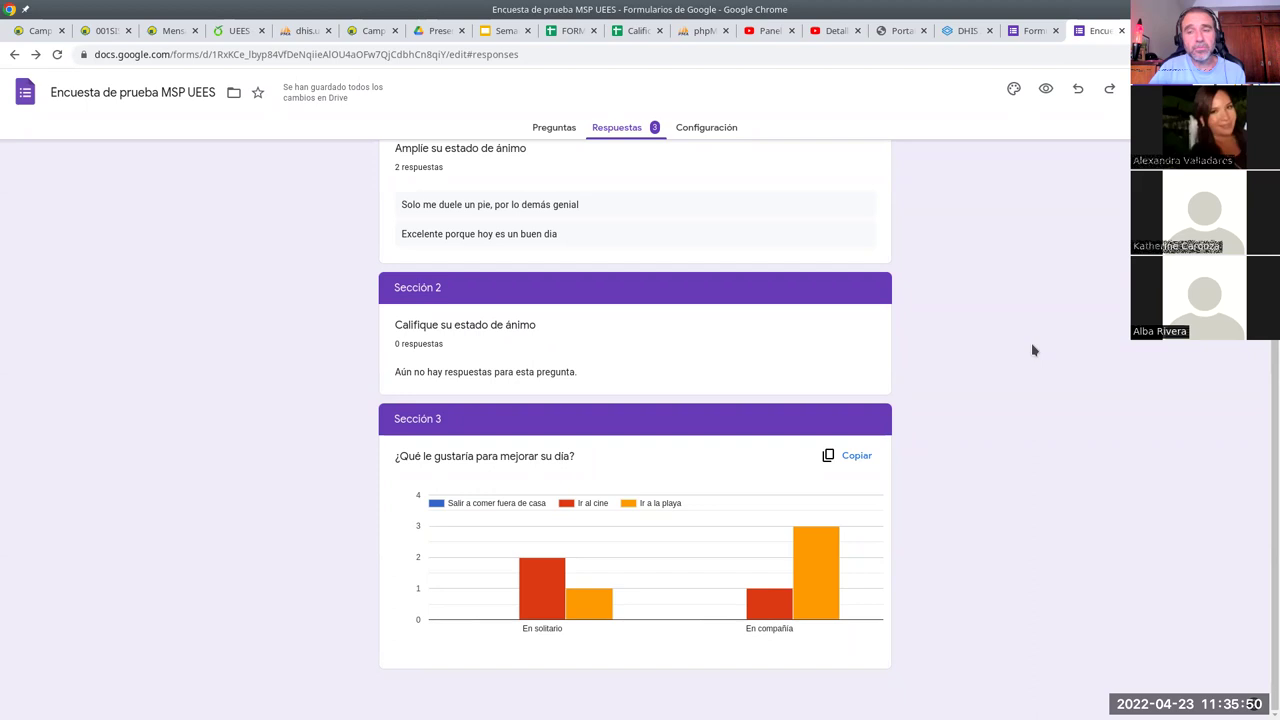
scroll(1100, 372, "up", 4)
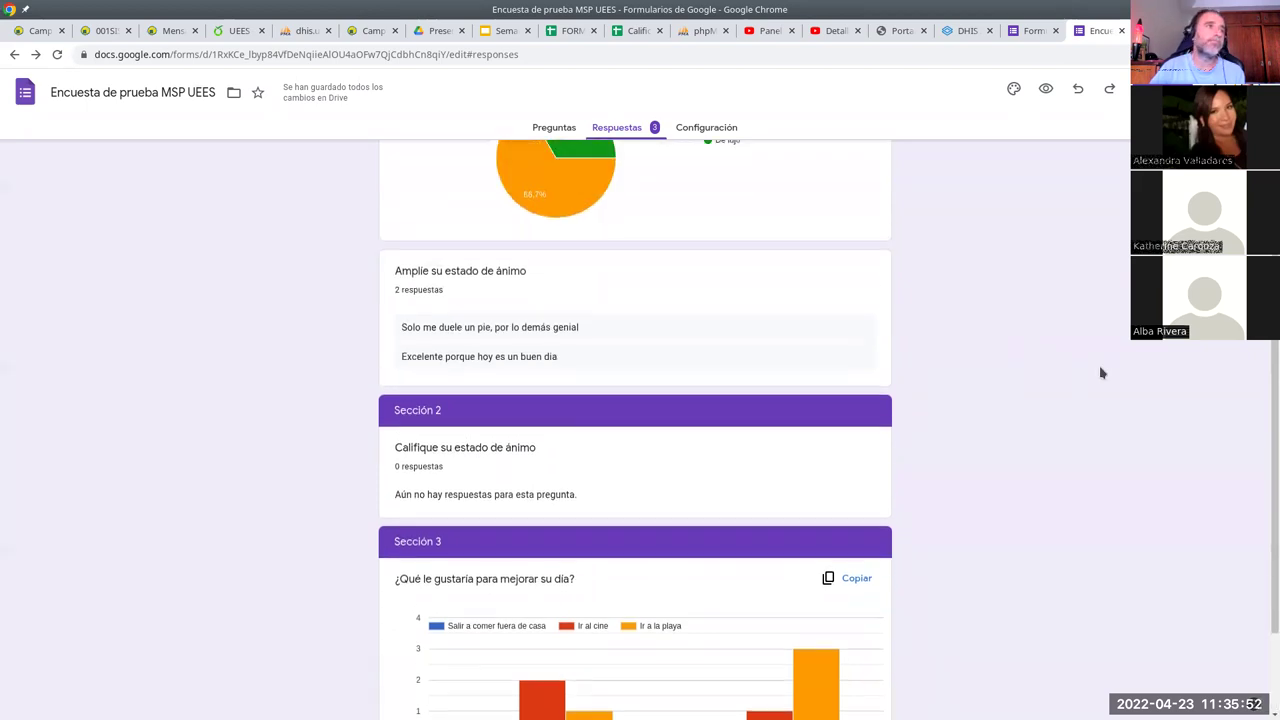
- Examine the form's settings for responses, presentation and default values
left_click(712, 128)
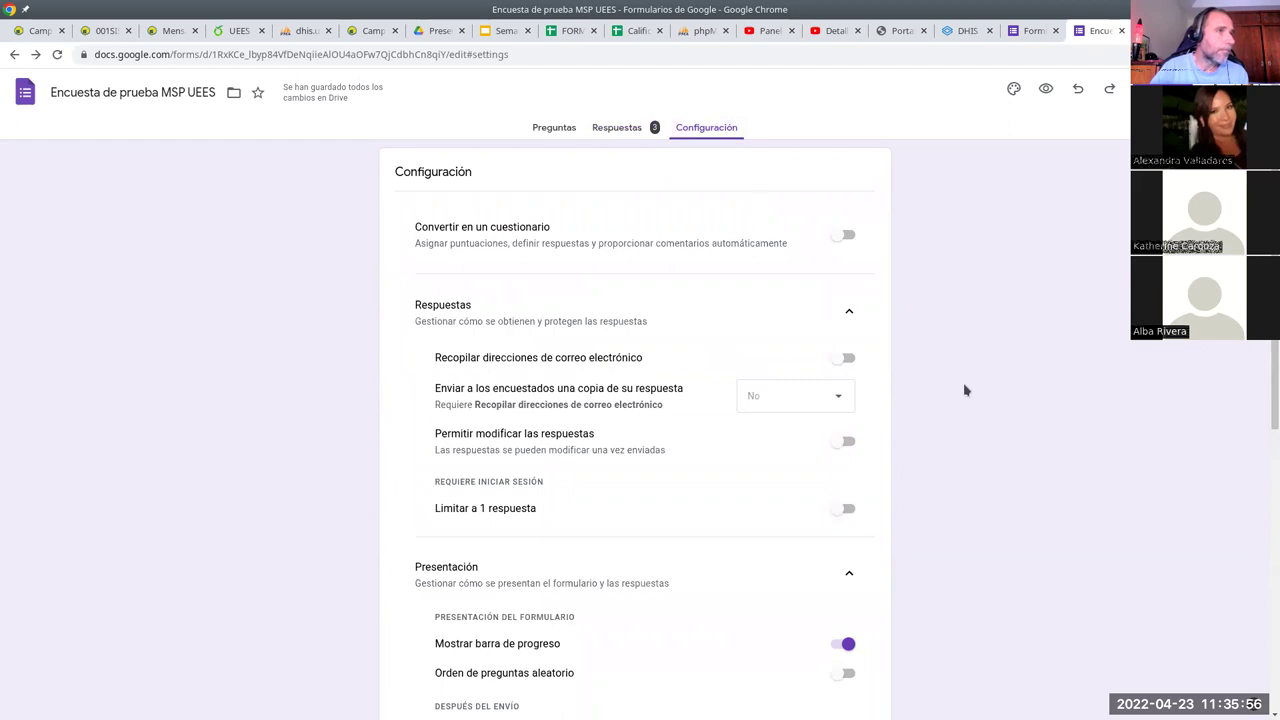
scroll(950, 482, "down", 3)
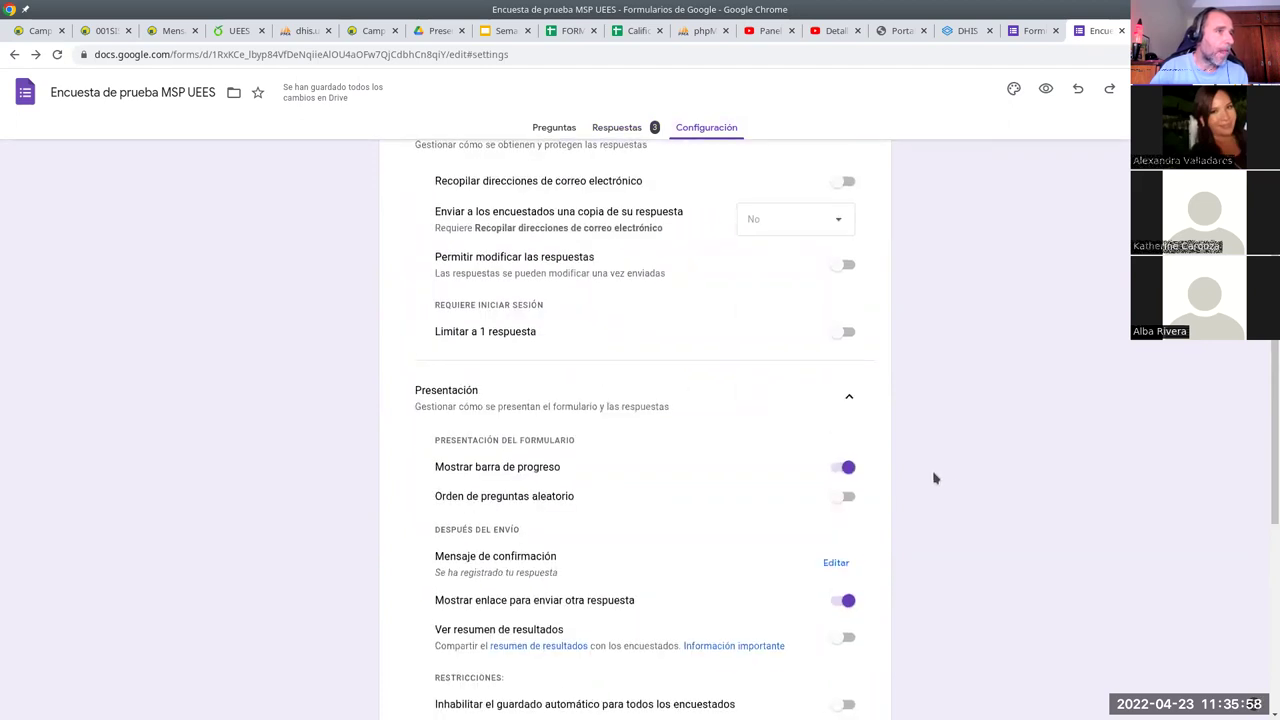
scroll(932, 482, "down", 4)
scroll(930, 482, "down", 2)
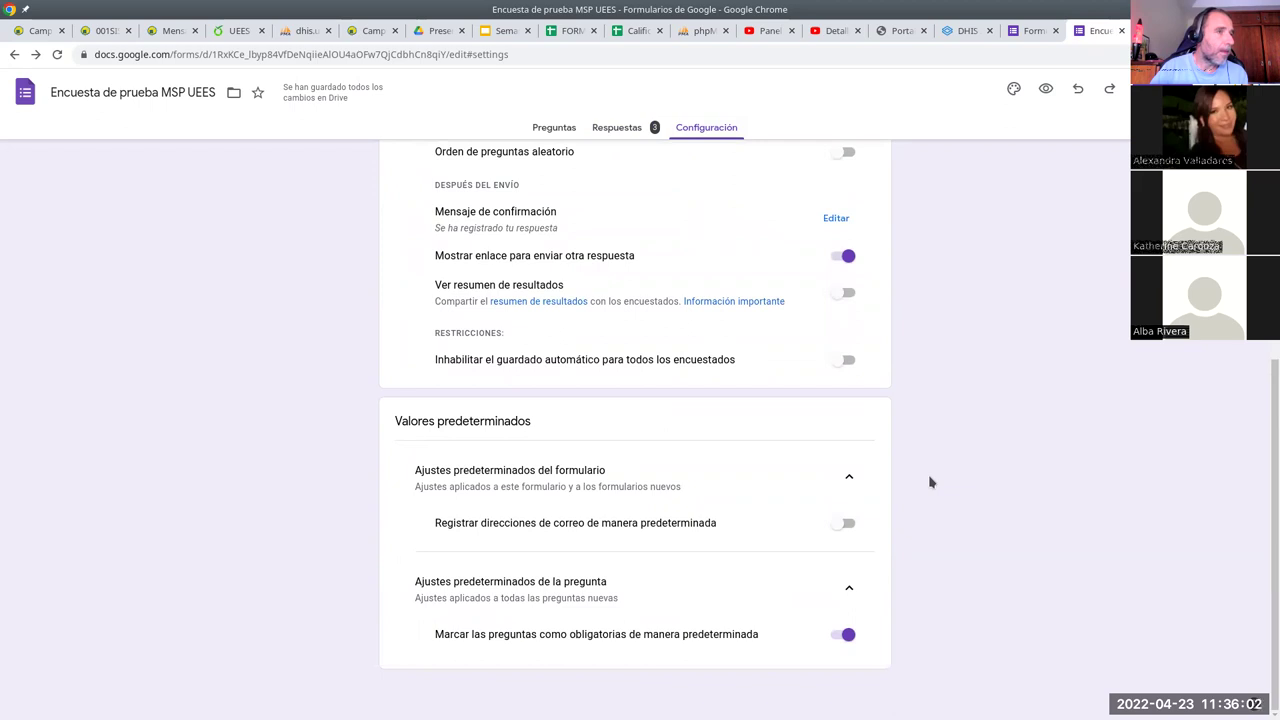
scroll(930, 482, "up", 5)
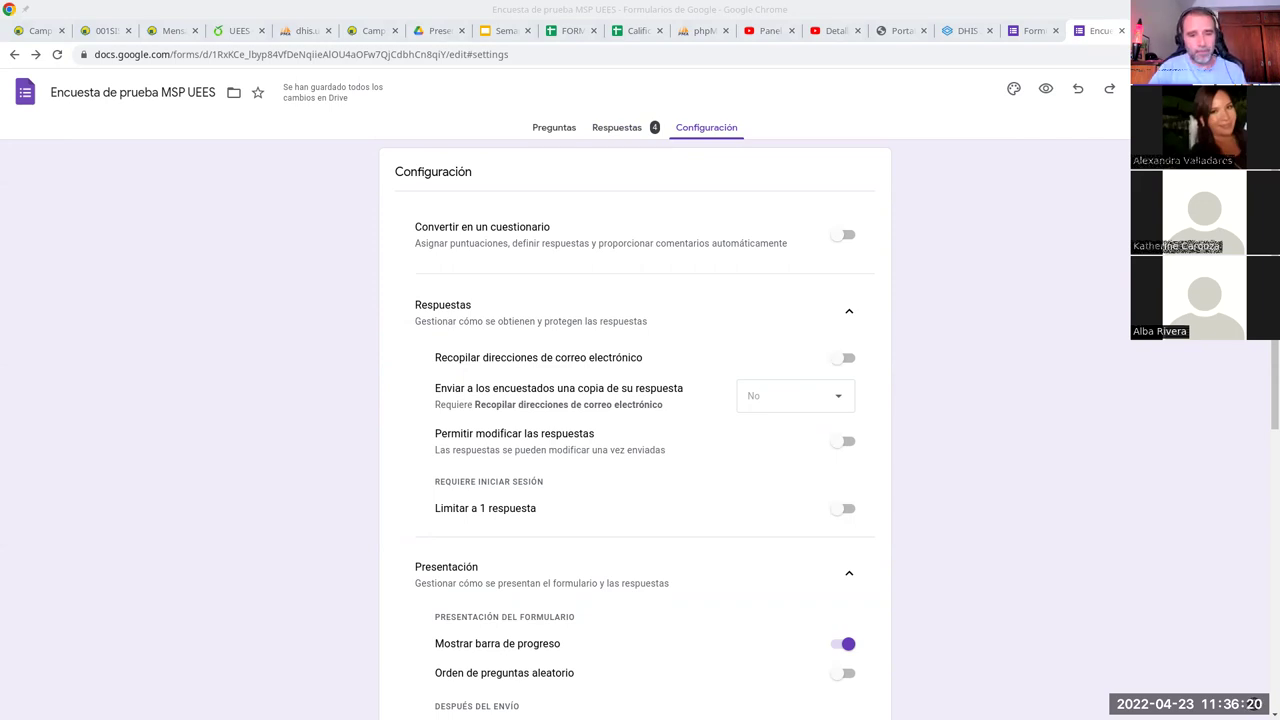
left_click(1262, 54)
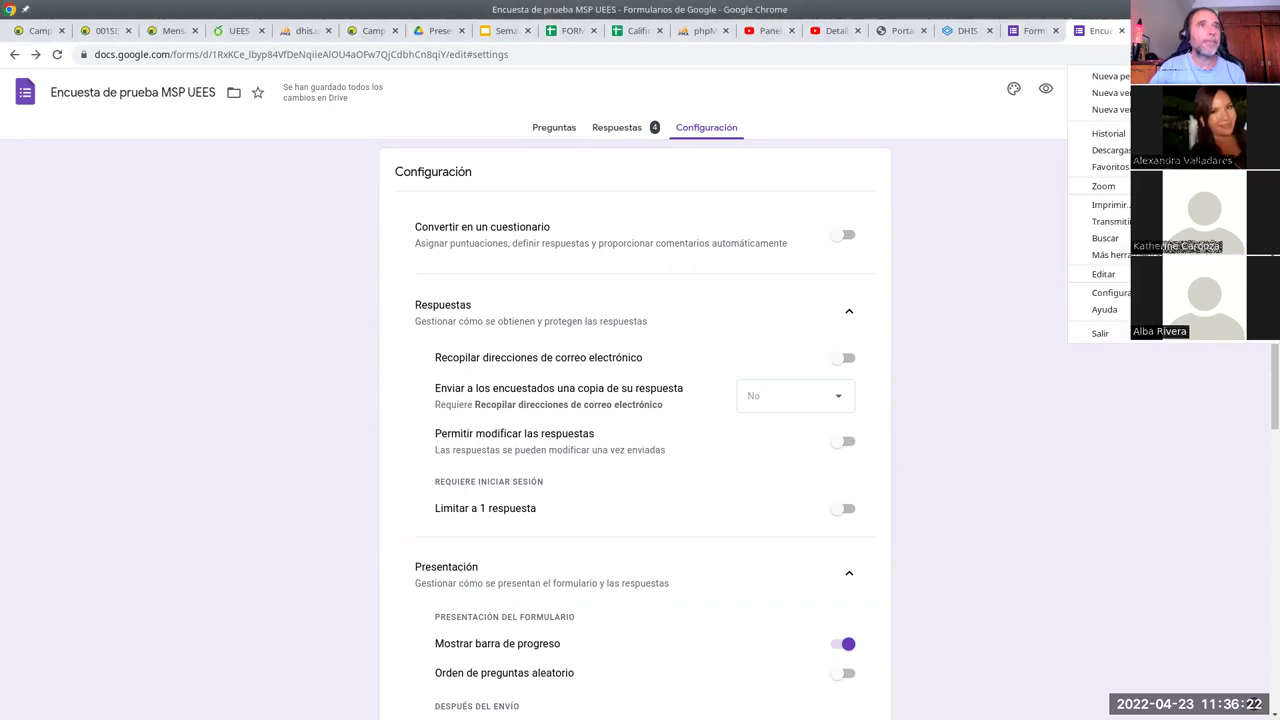
left_click(1100, 109)
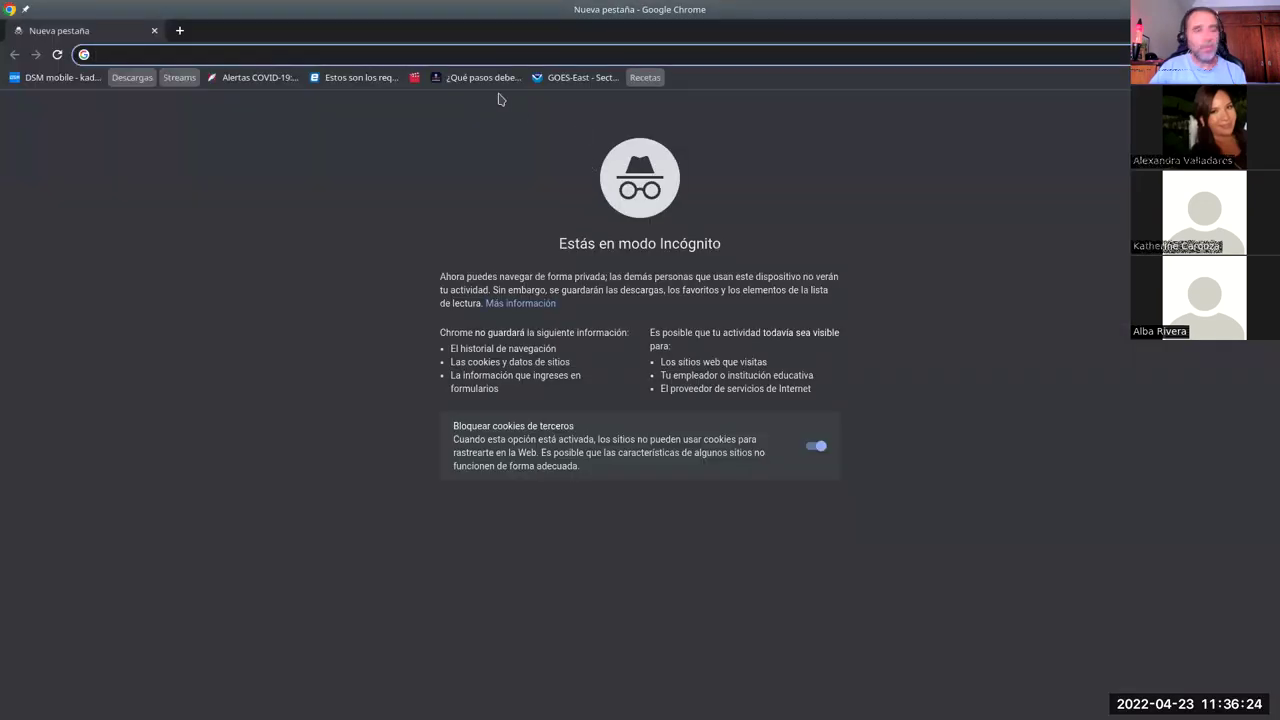
type("https://forms.gle/LHd4Y8BVg1hRoMi47")
key("Return")
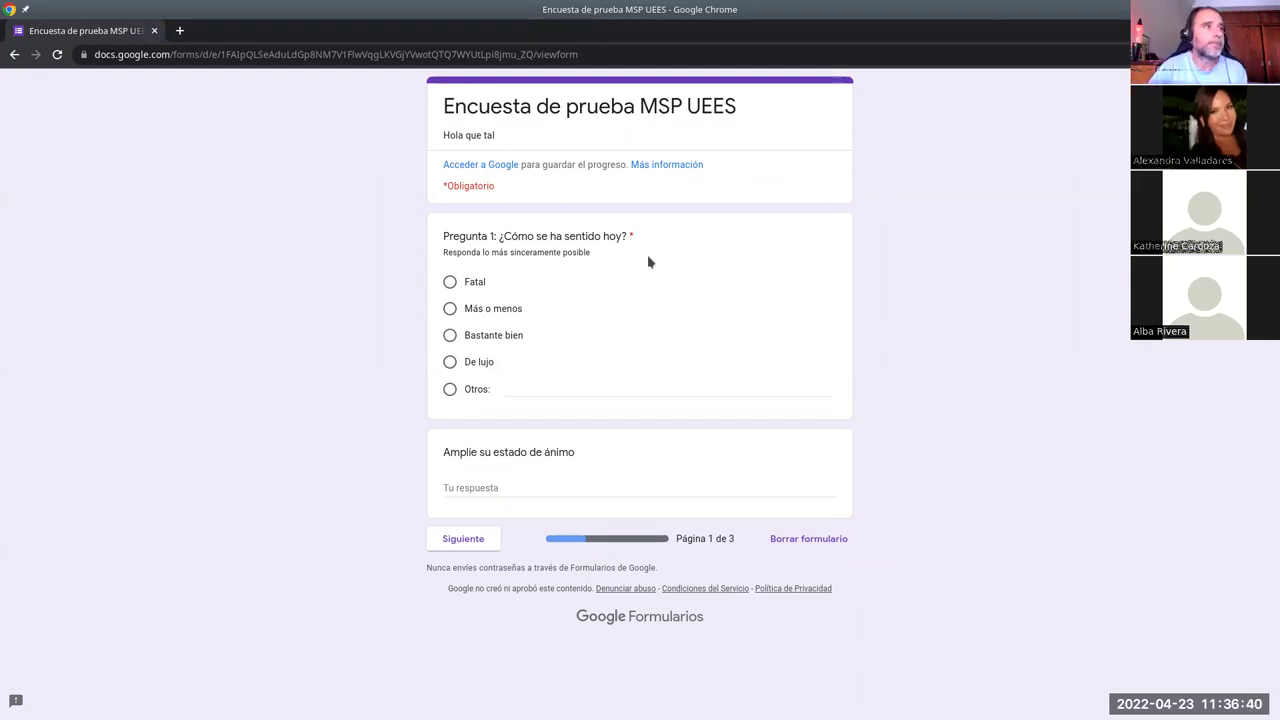
- Answer Pregunta 1 with "Fatal", describe the mood as "horroroso, no pude dormir" and continue to Sección 2
left_click(450, 283)
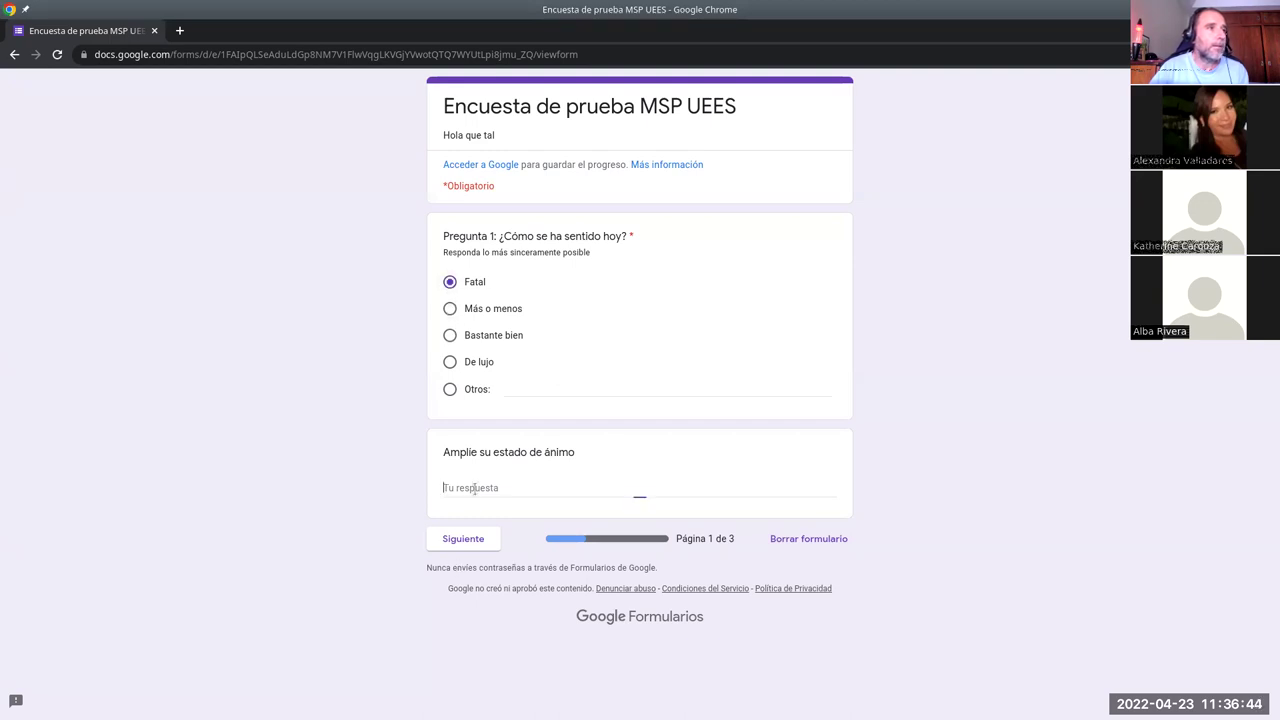
type("horroroso")
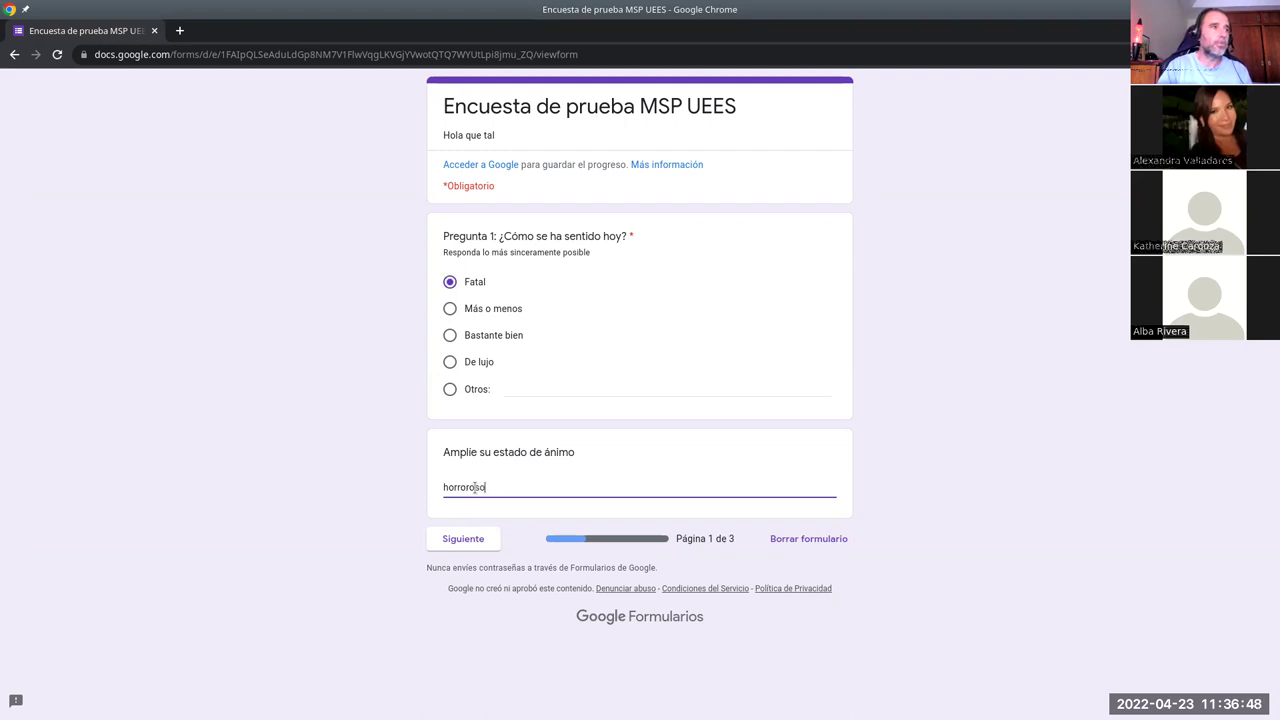
type(", no pude dormir")
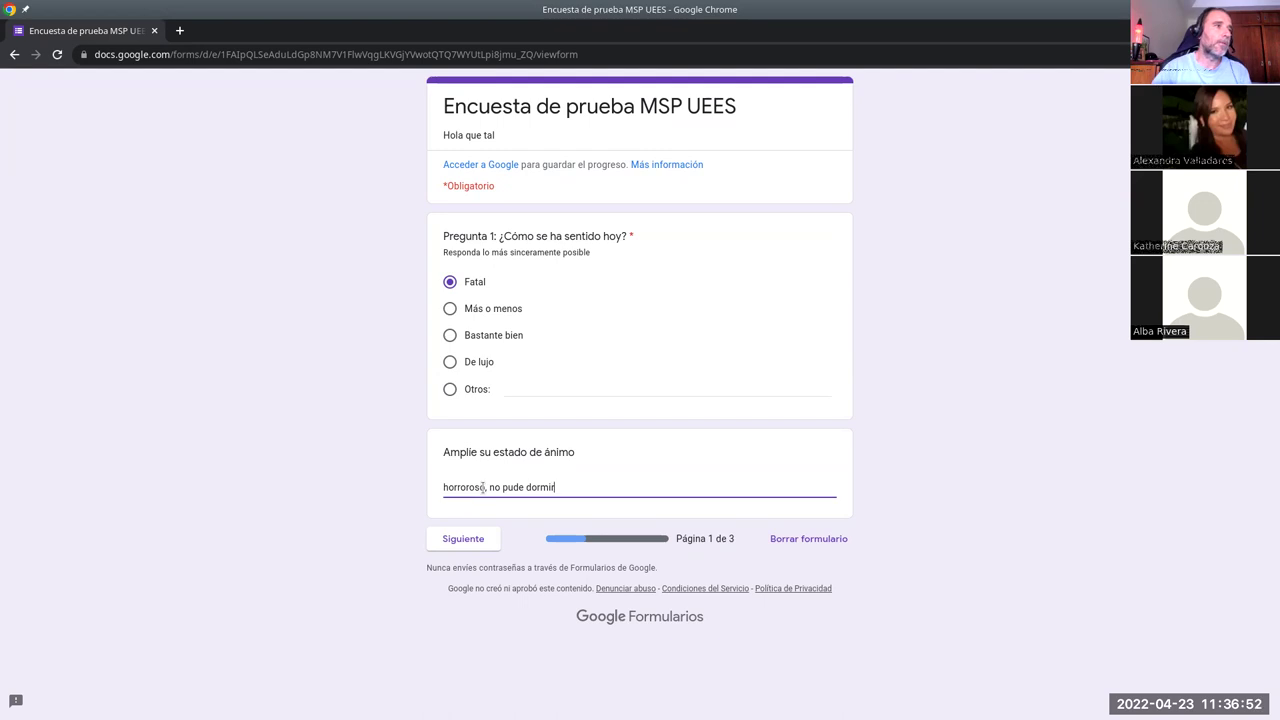
left_click(481, 539)
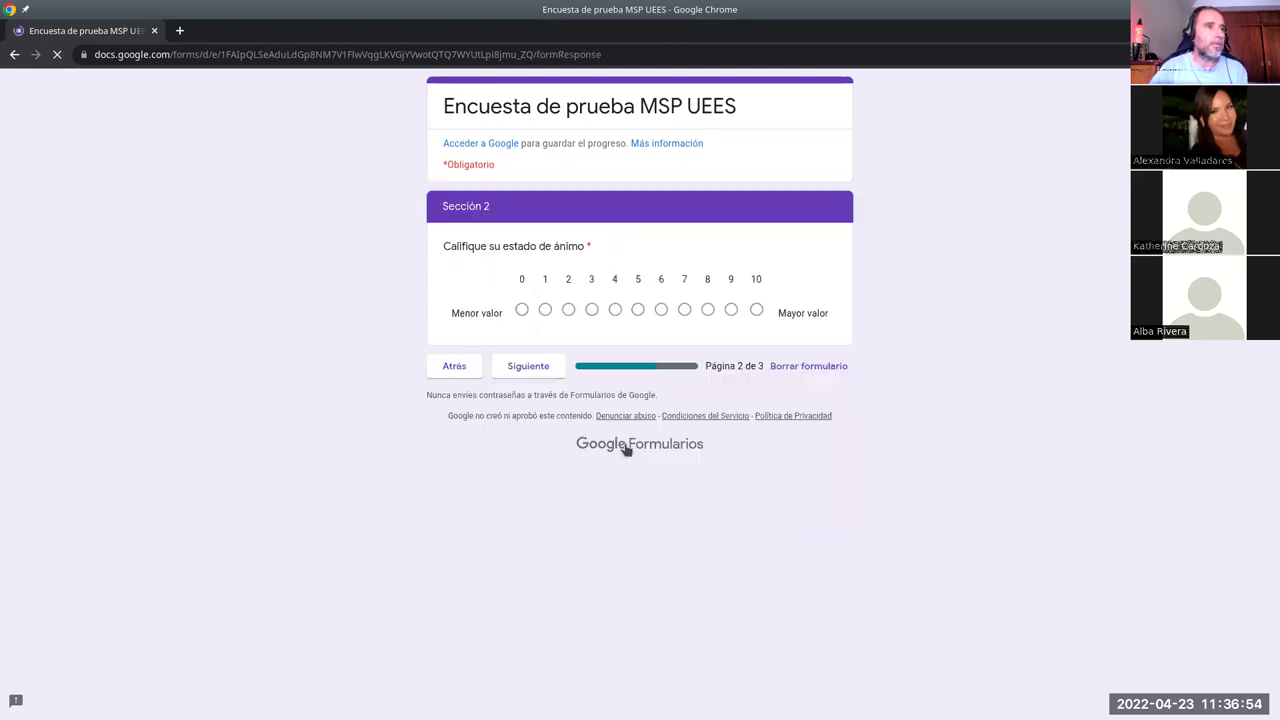
- Rate the mood 2, choose "Ir a la playa" for En solitario and "Salir a comer fuera de casa" for En compañía, and submit the form
left_click(568, 311)
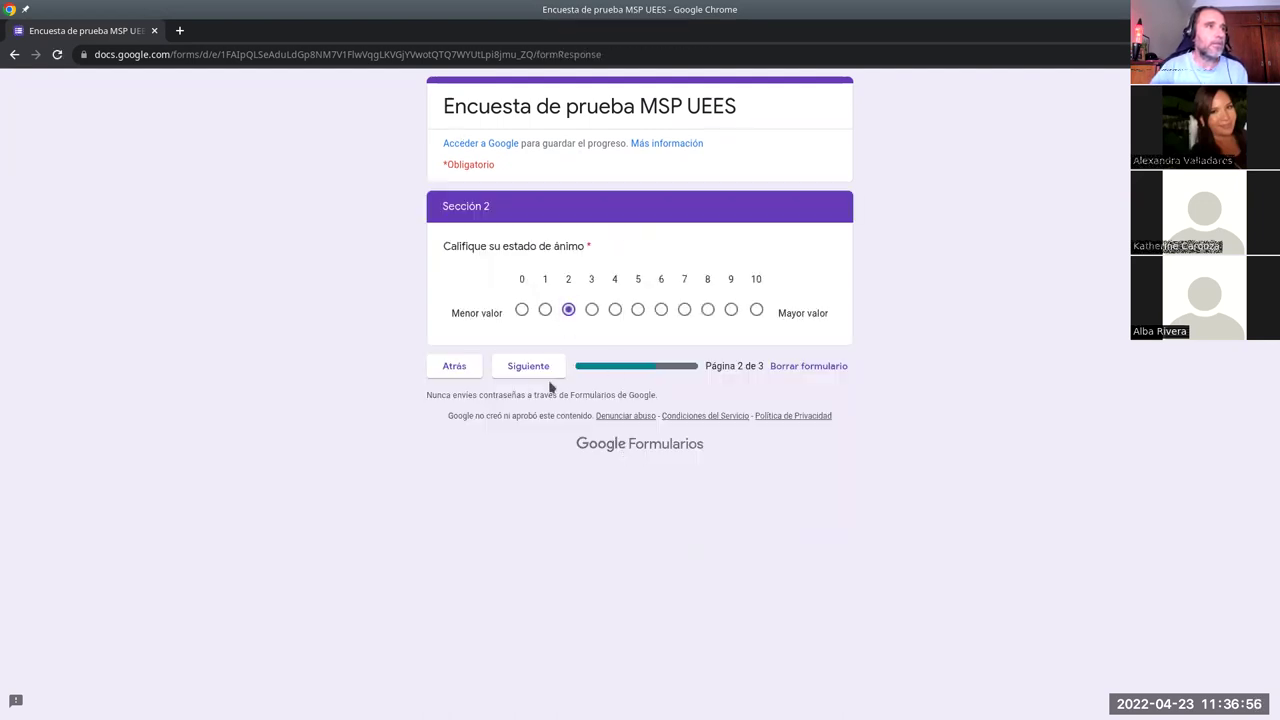
left_click(534, 371)
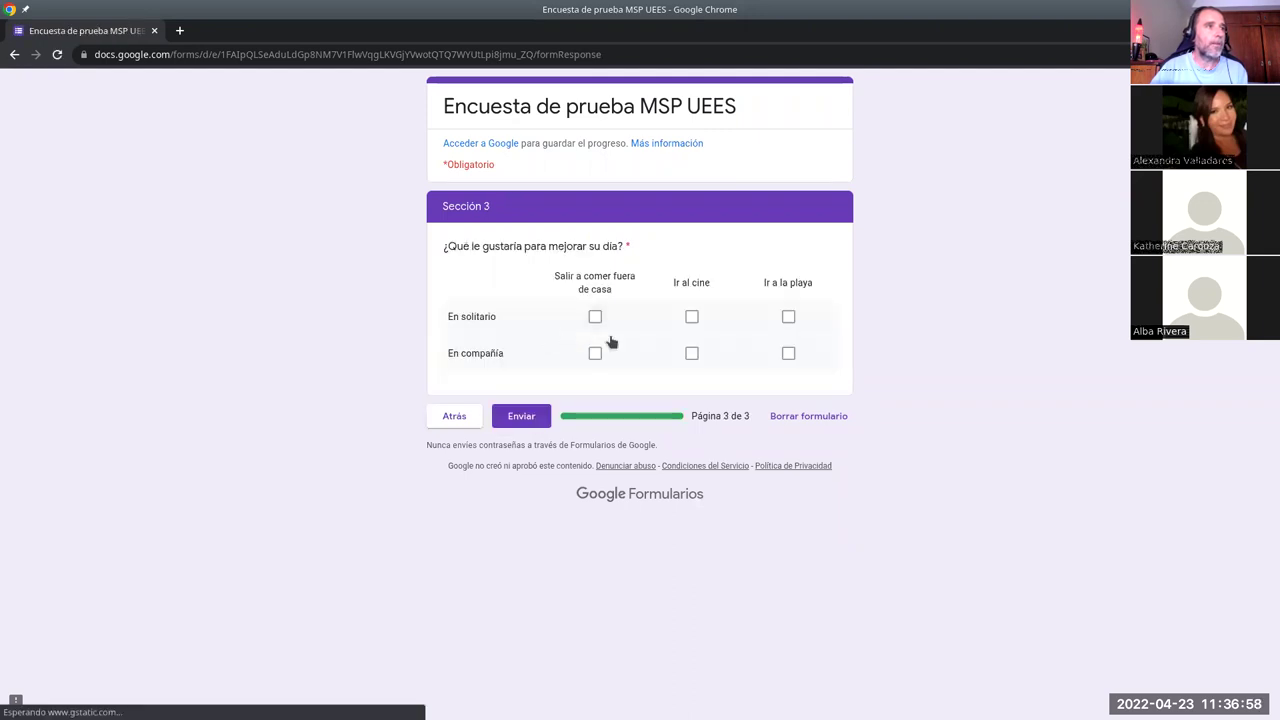
left_click(788, 318)
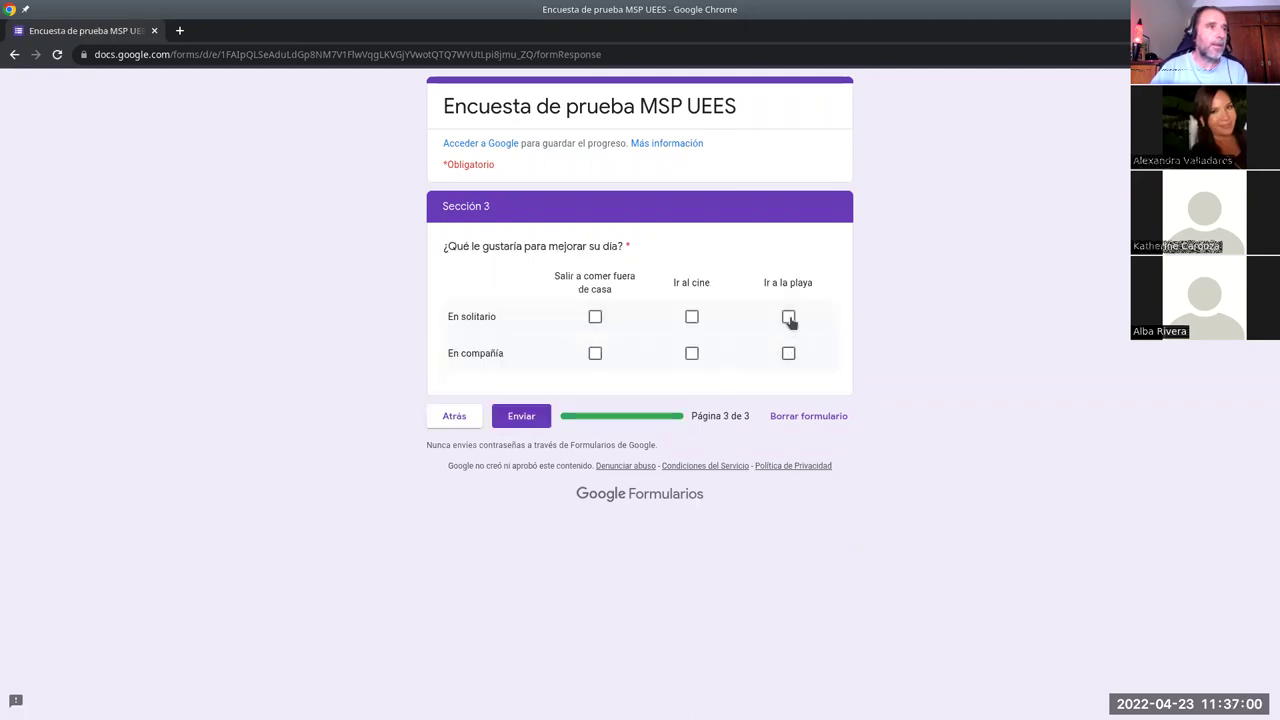
left_click(595, 354)
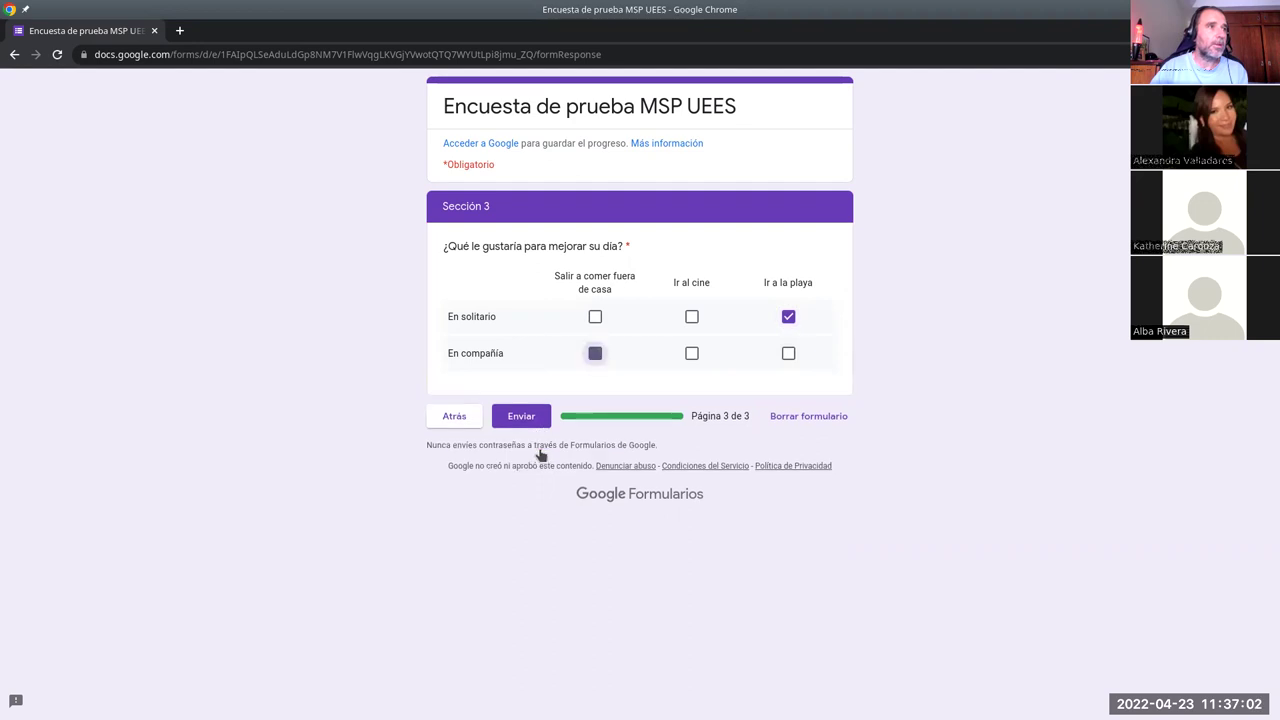
left_click(519, 422)
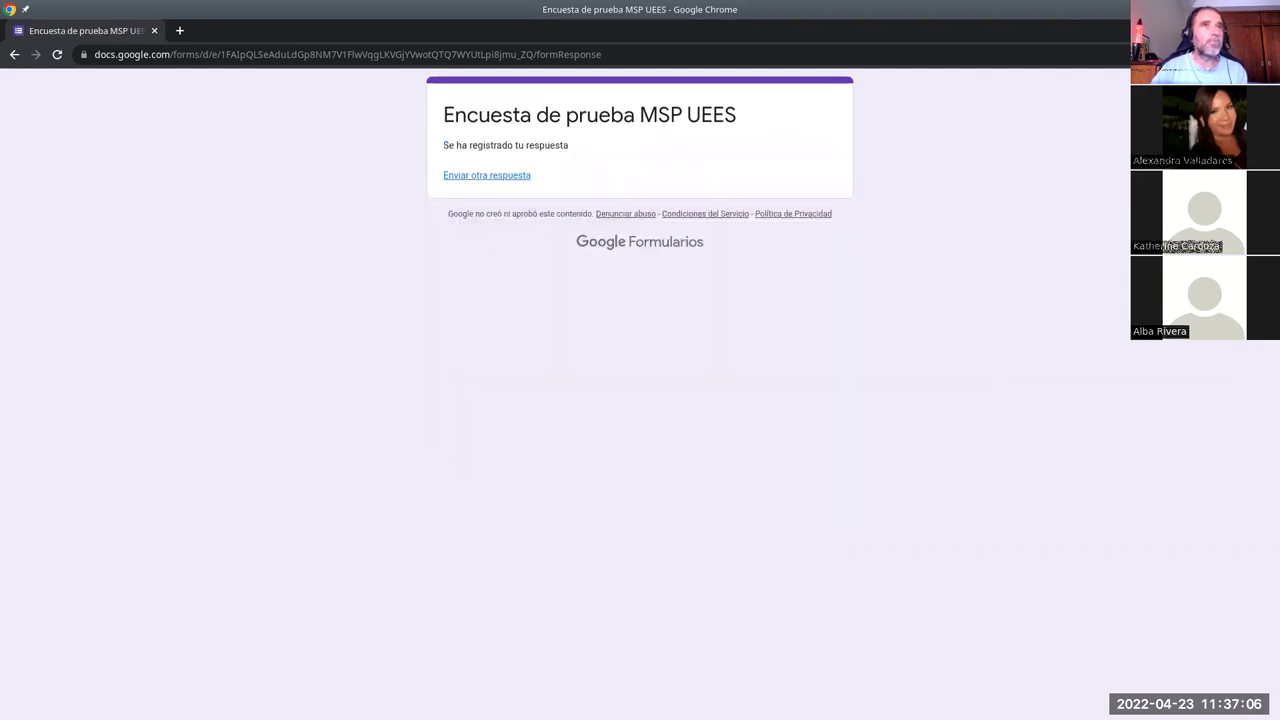
- Return to the form editor and review the updated response charts, including the mood rating in Sección 2 and the Sección 3 grid
key("alt+Tab")
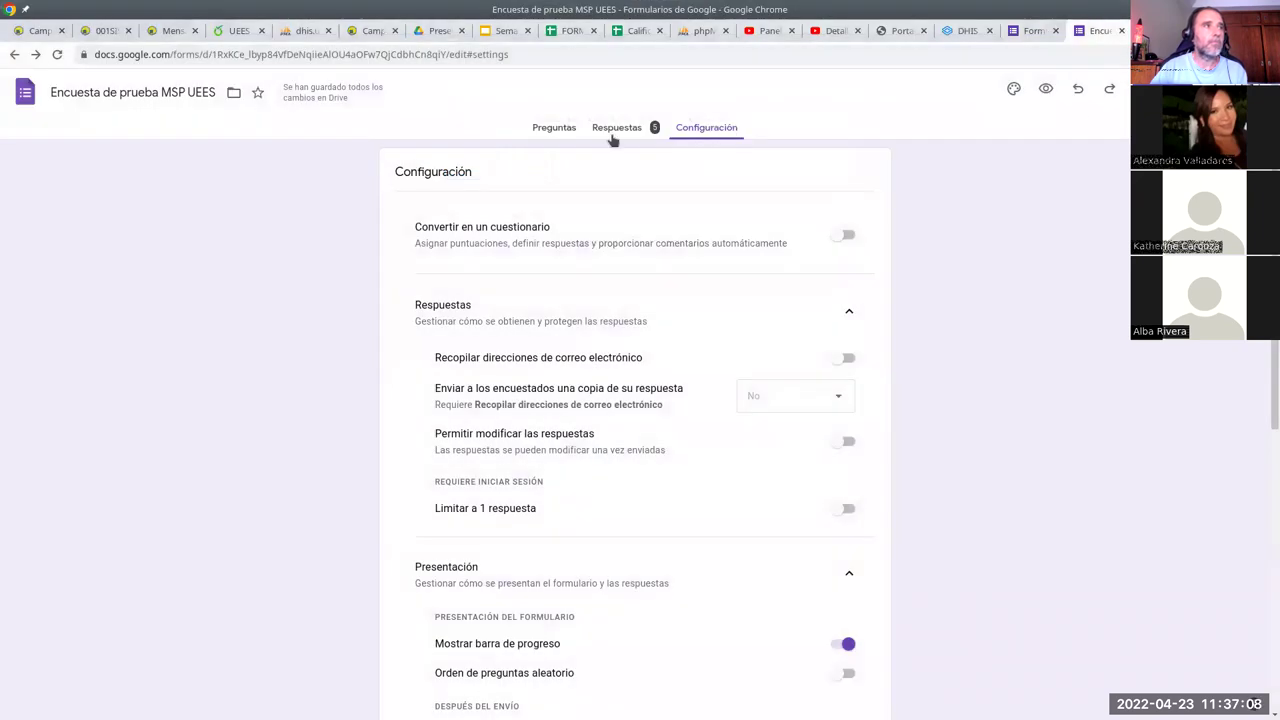
left_click(611, 136)
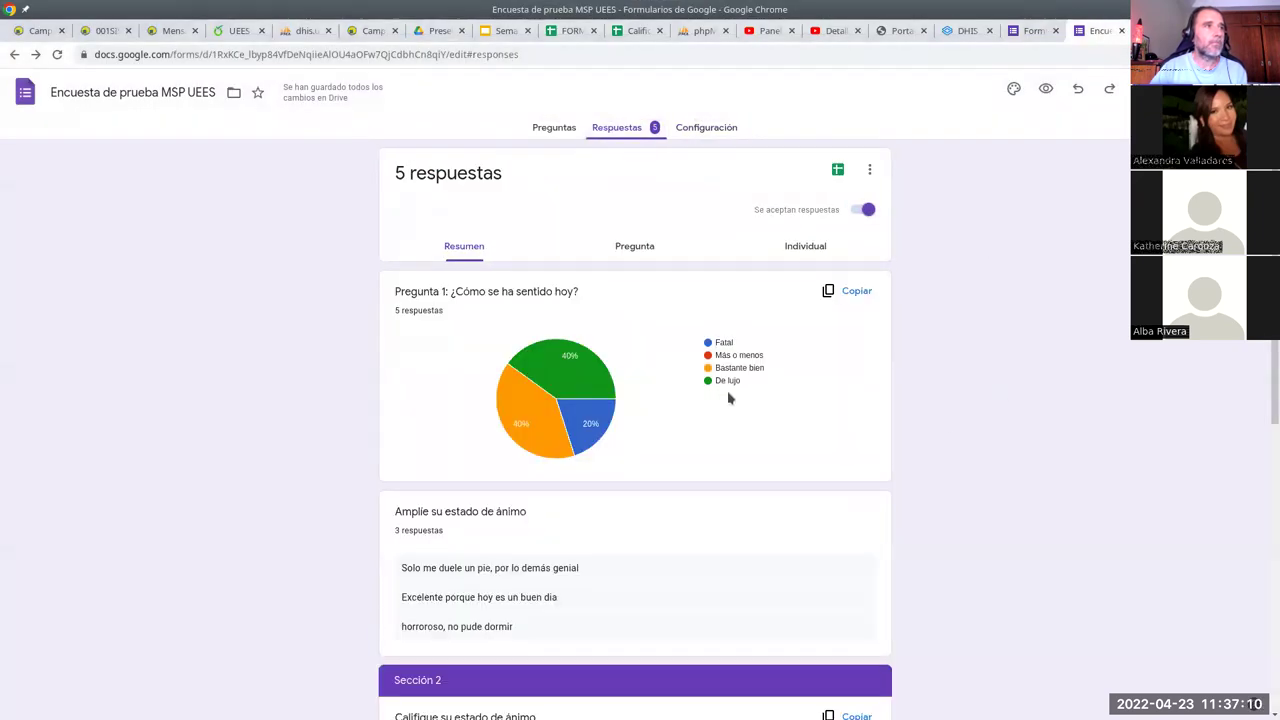
scroll(766, 397, "down", 3)
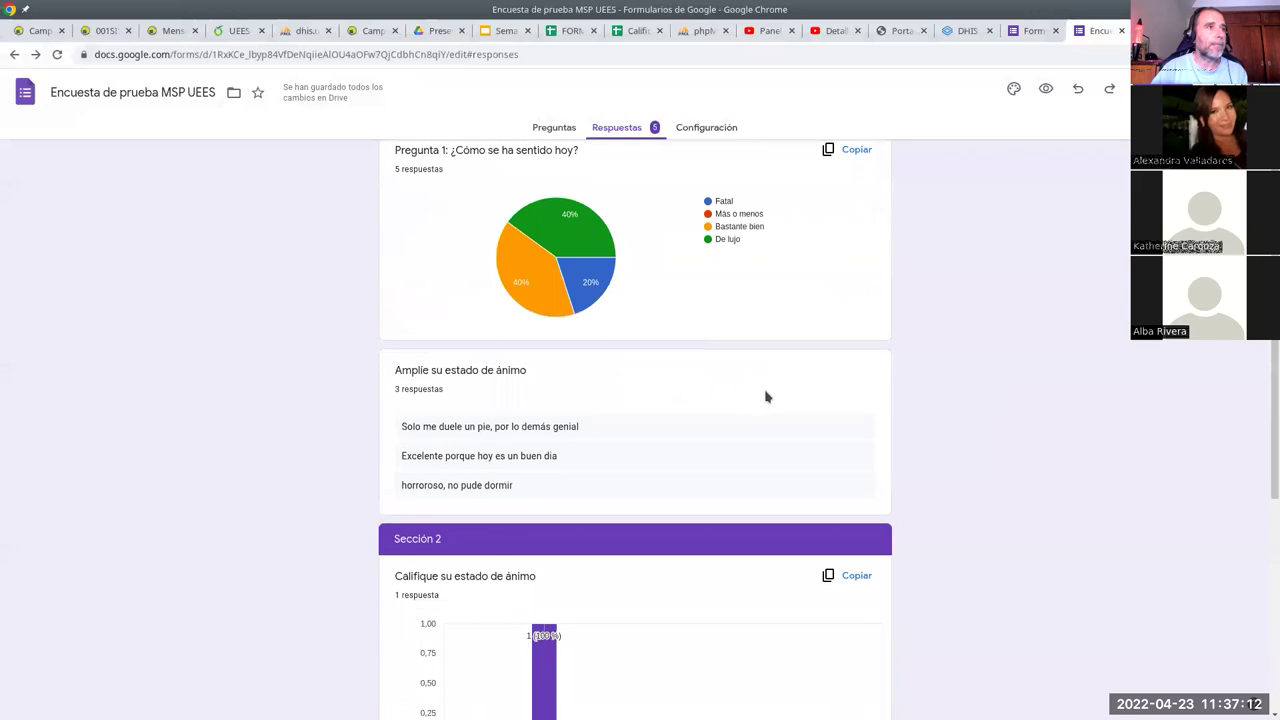
scroll(763, 398, "down", 2)
mouse_move(549, 260)
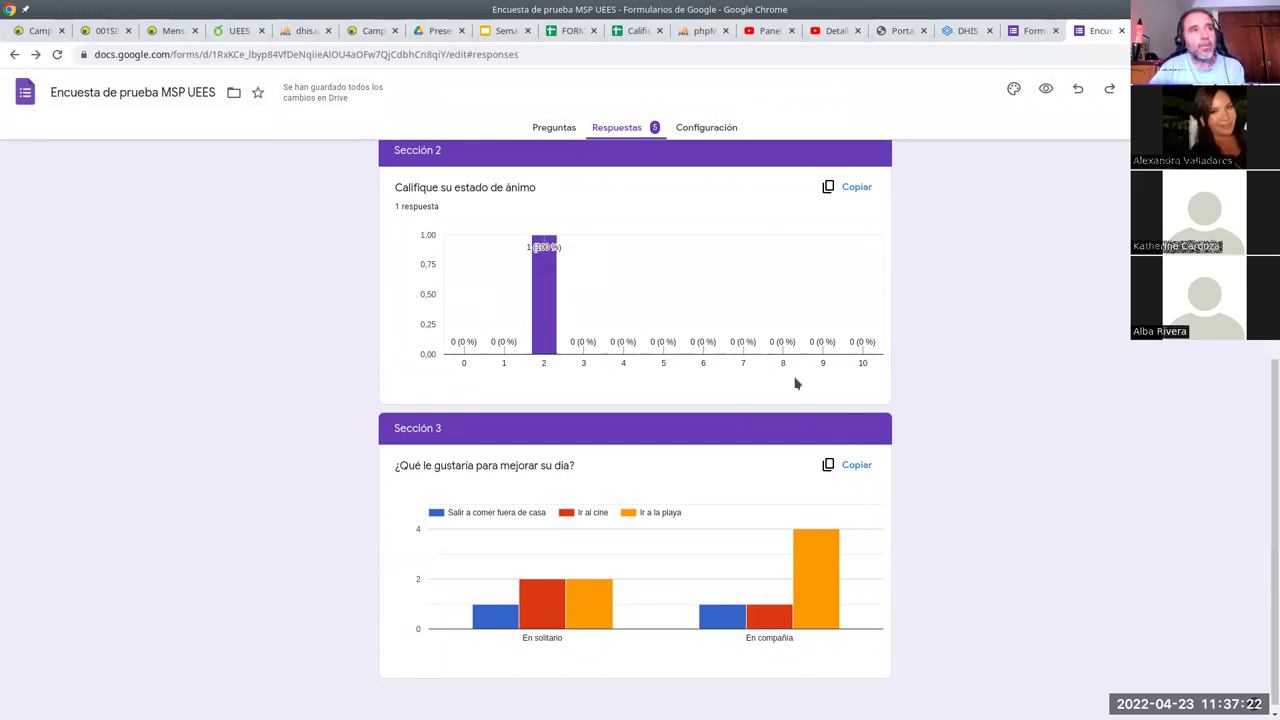
scroll(651, 546, "down", 1)
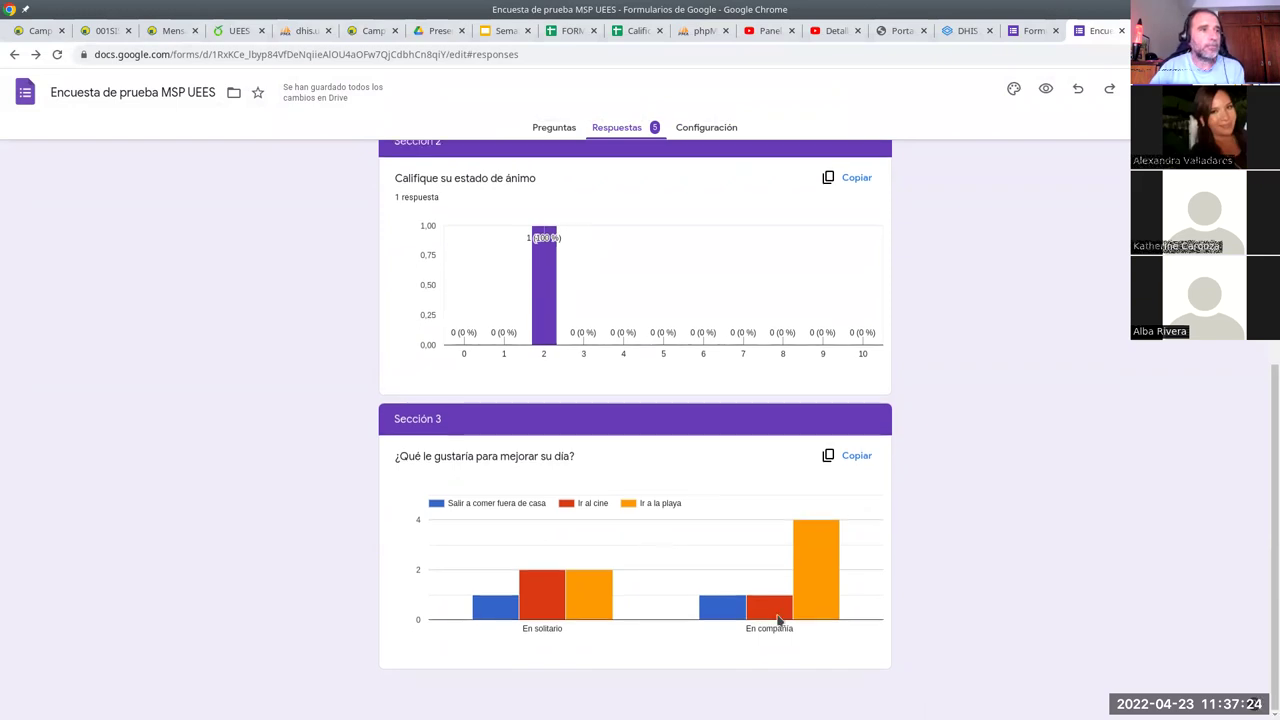
scroll(848, 506, "up", 5)
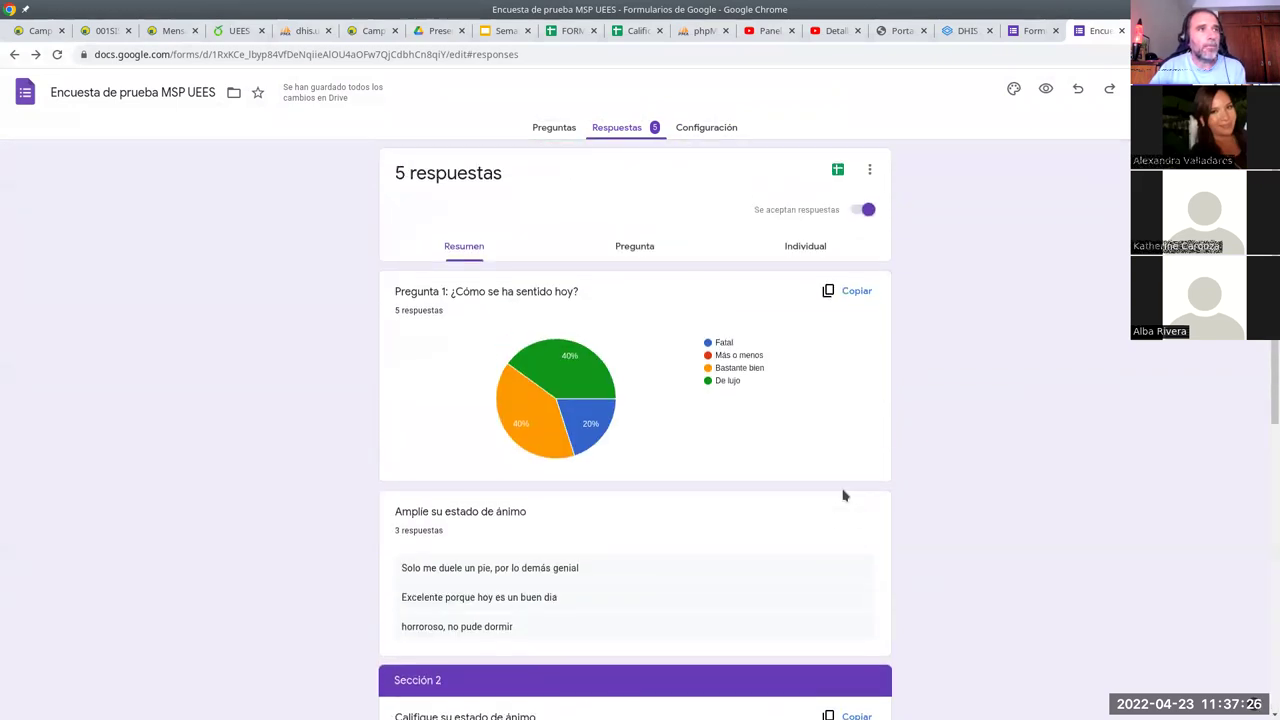
- Examine the additional options for managing the responses, such as CSV download, printing and deletion, and leave them unused
left_click(869, 170)
left_click(894, 167)
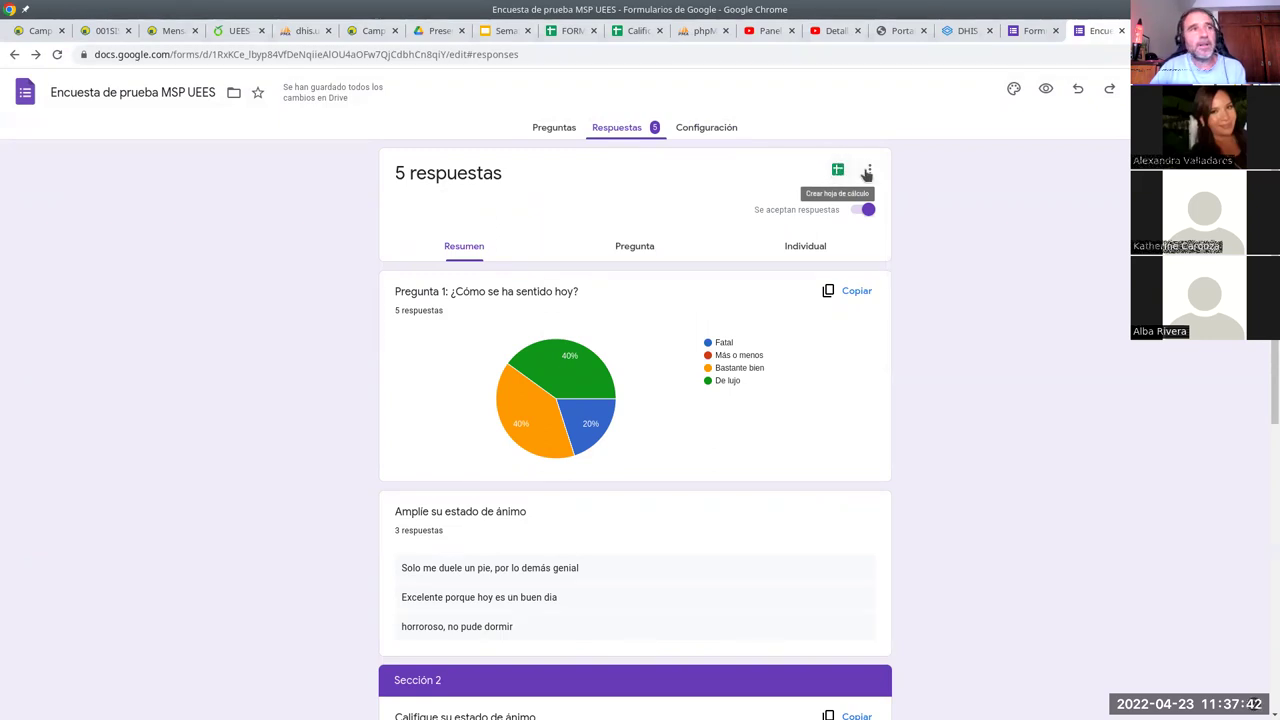
left_click(869, 170)
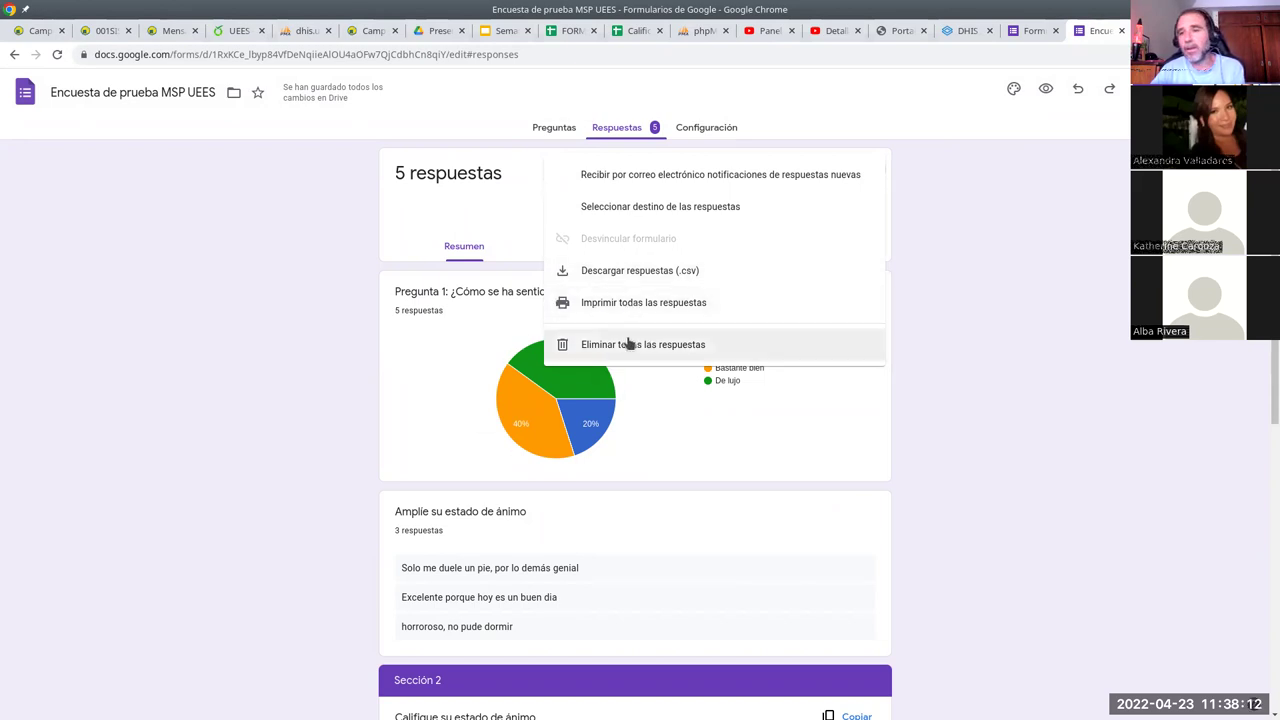
left_click(950, 249)
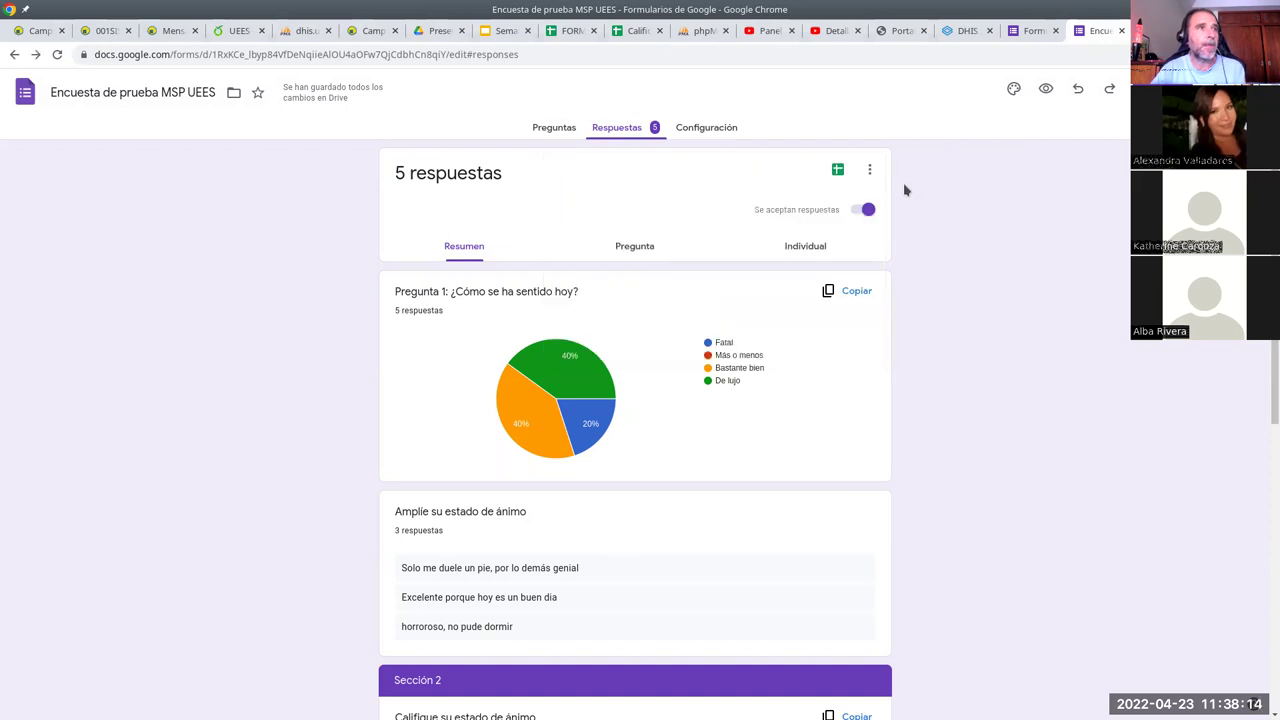
- Create a new spreadsheet as the destination for the form's responses, keeping the suggested name
left_click(838, 172)
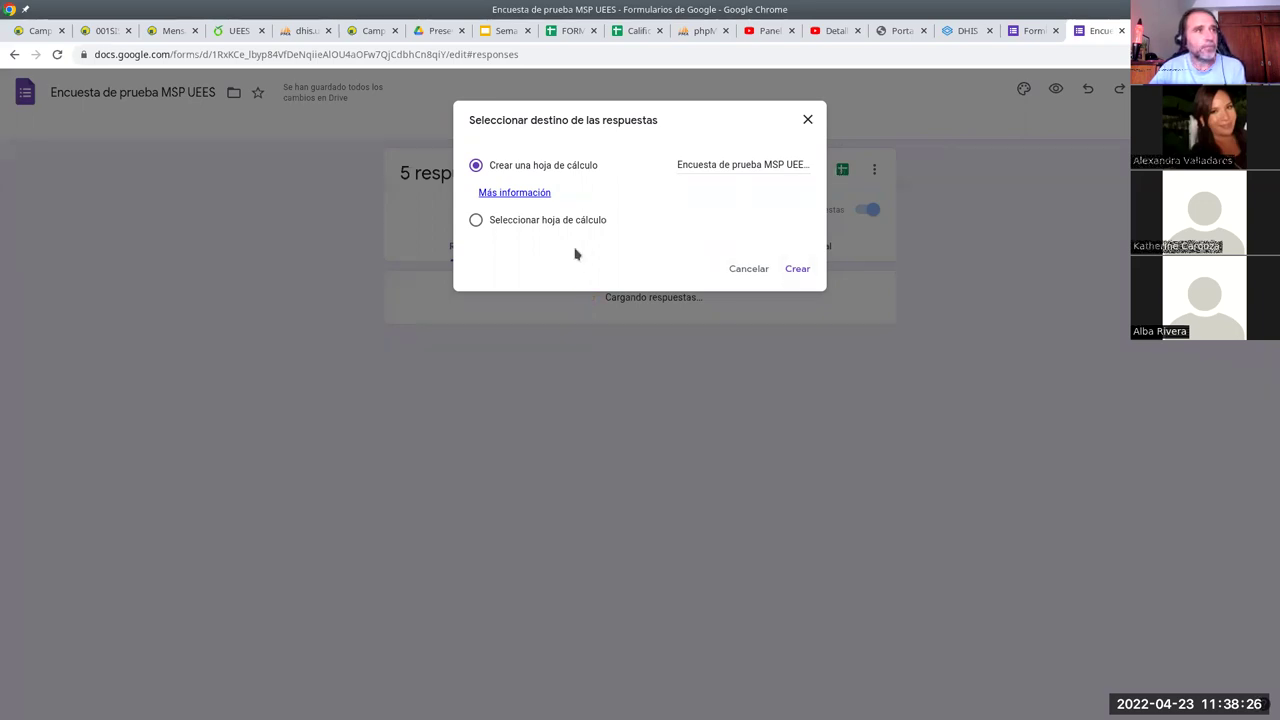
left_click(796, 270)
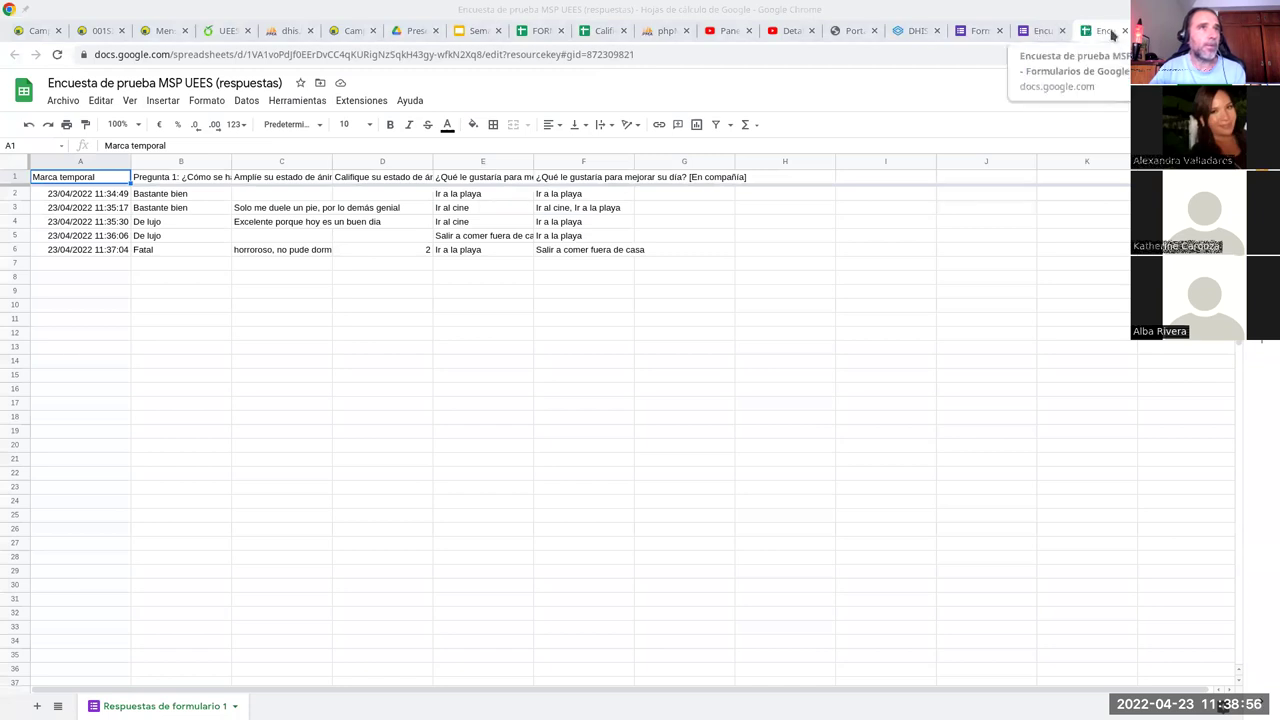
- Preview the form, answer "De lujo", choose "Ir a la playa" for both grid rows, submit it, and check the linked spreadsheet
left_click(1042, 40)
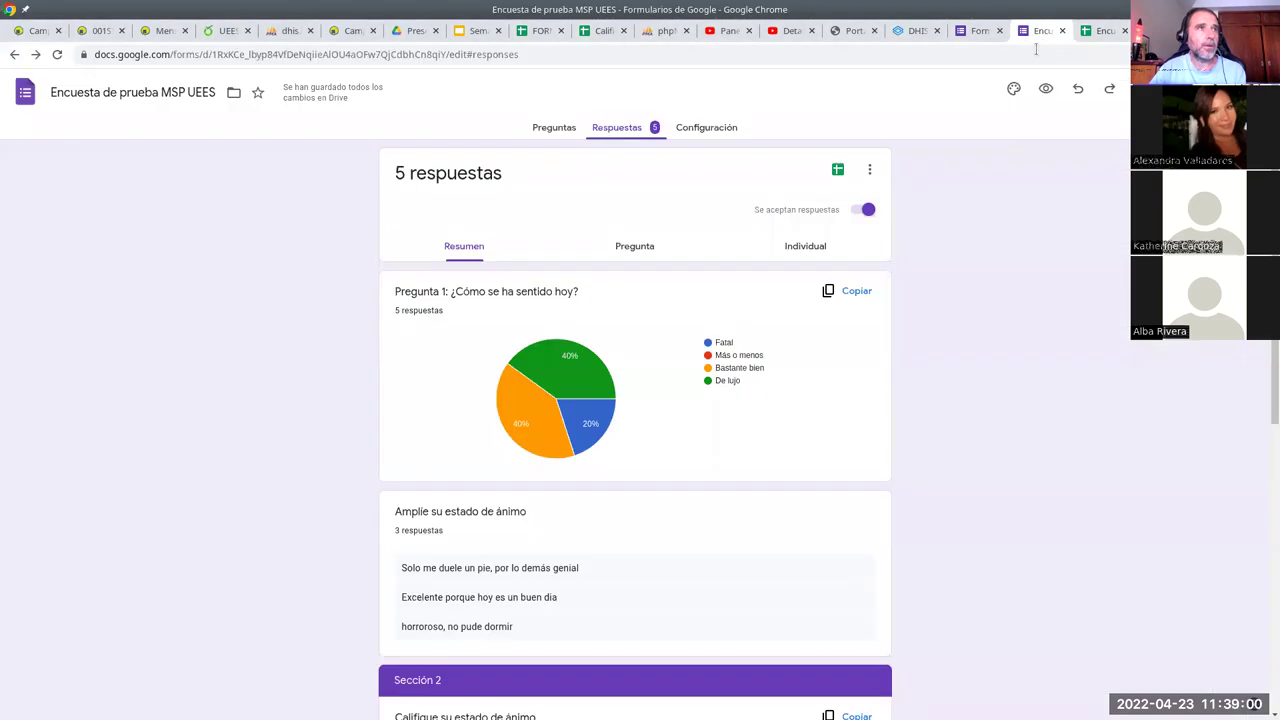
left_click(1045, 88)
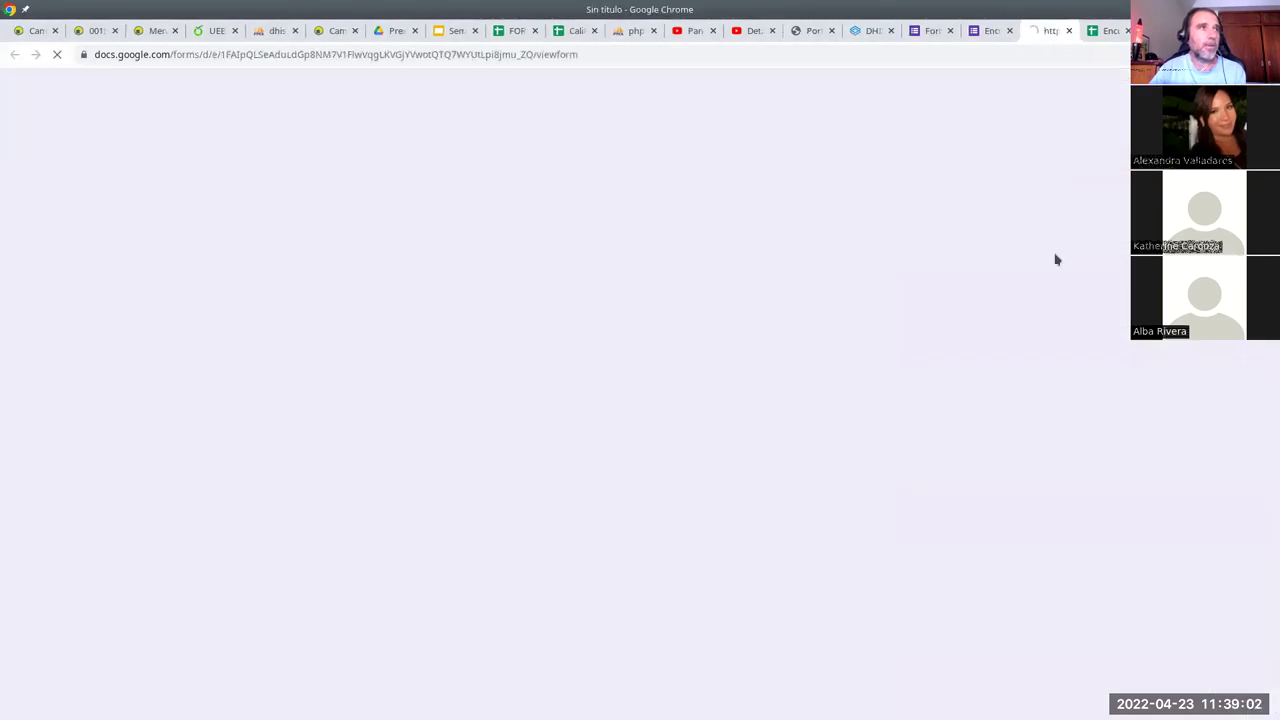
left_click(450, 364)
left_click(466, 541)
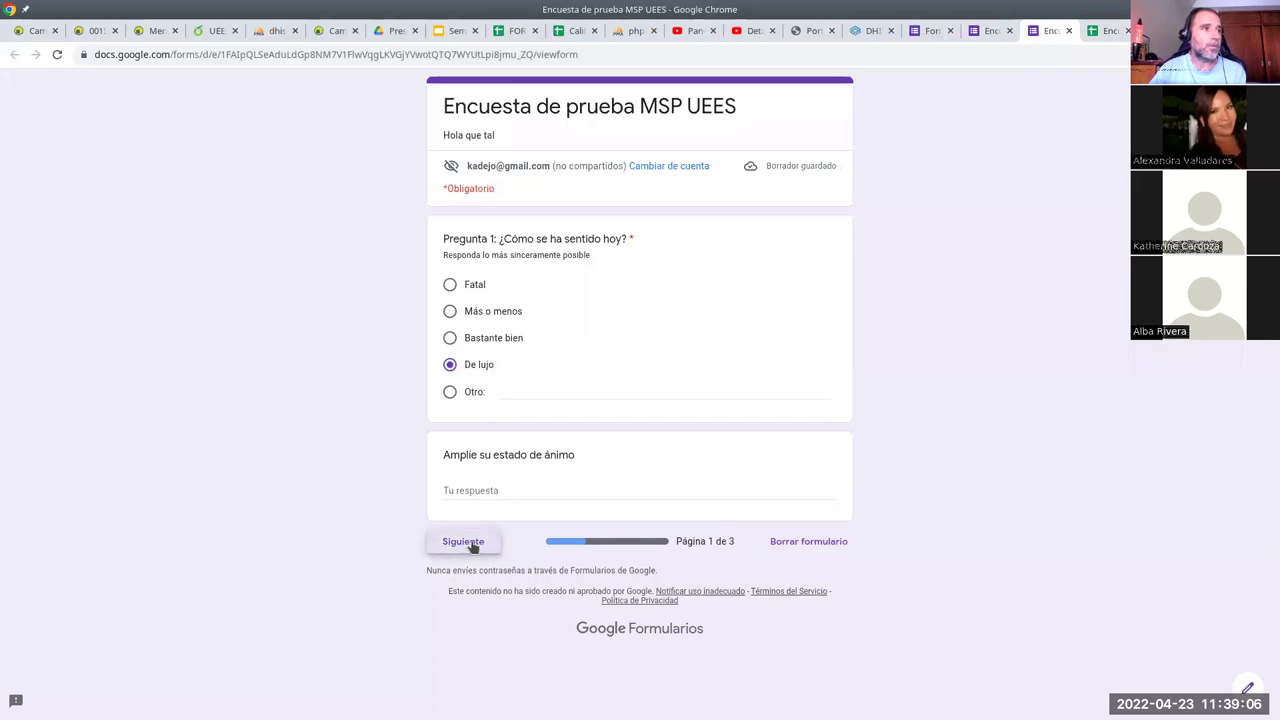
left_click(788, 319)
left_click(788, 356)
left_click(519, 427)
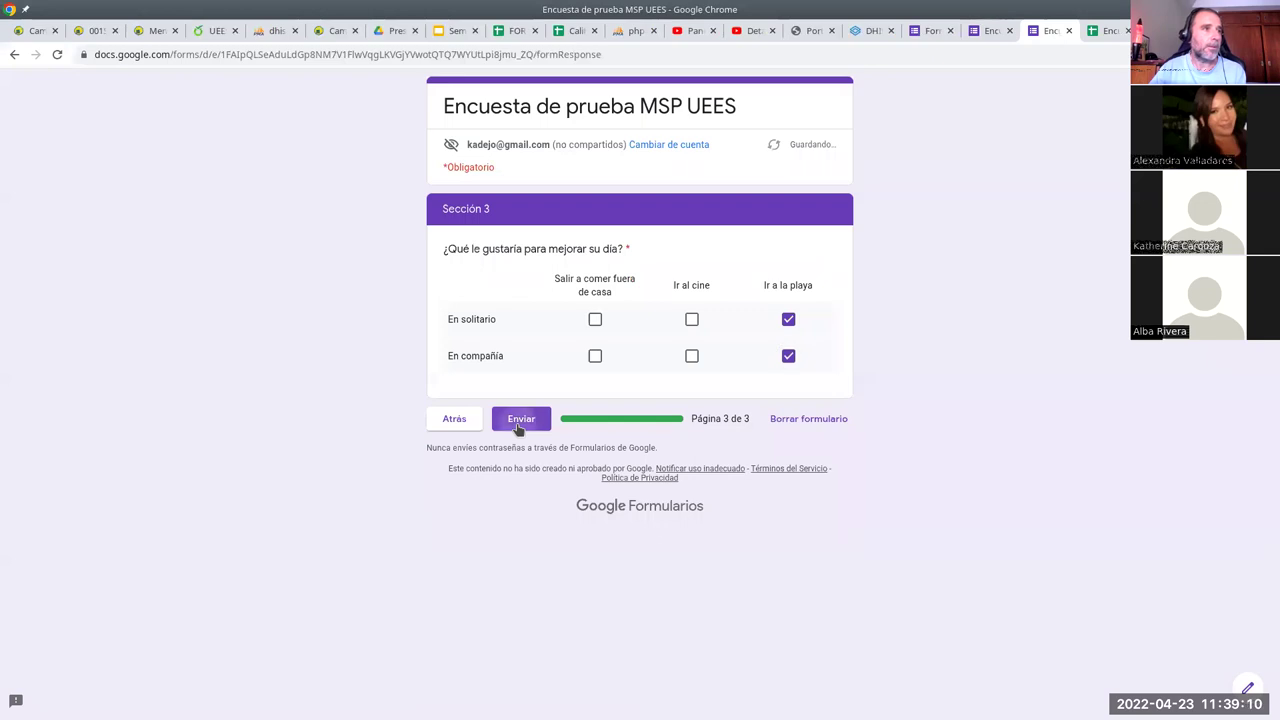
left_click(1104, 34)
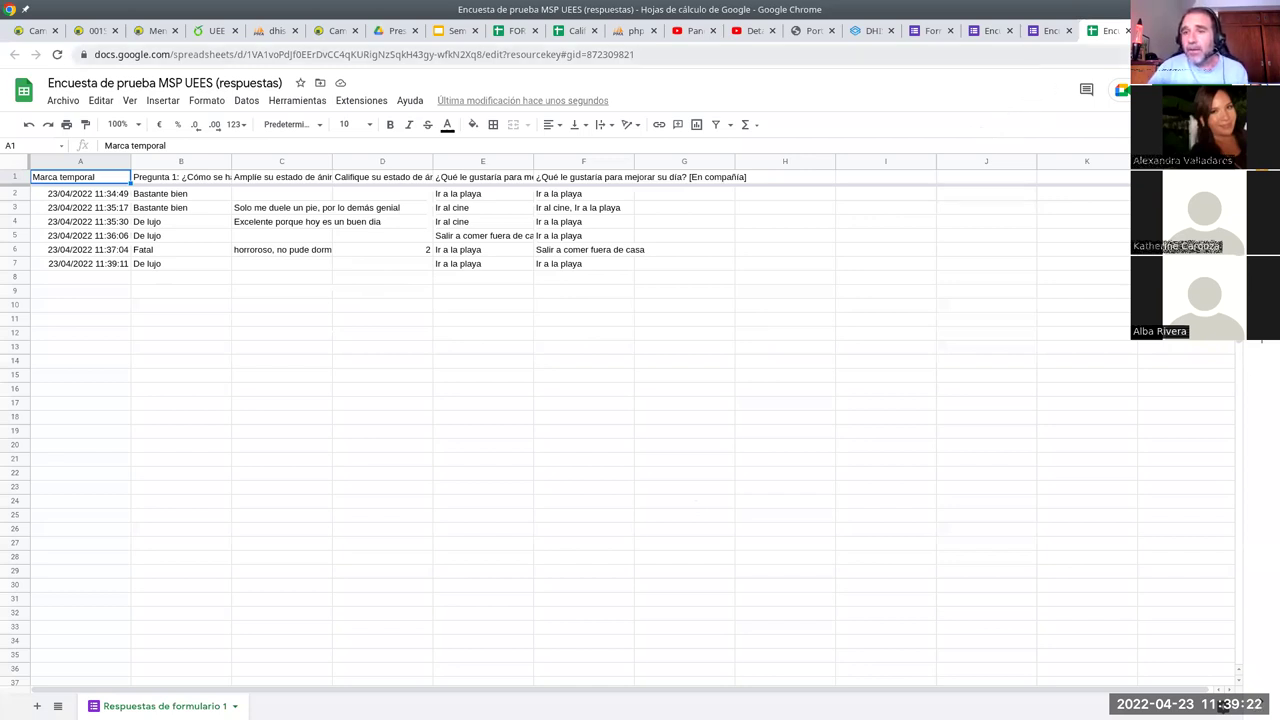
- Return to the form editor's responses and stop the form from accepting further responses
left_click(1052, 32)
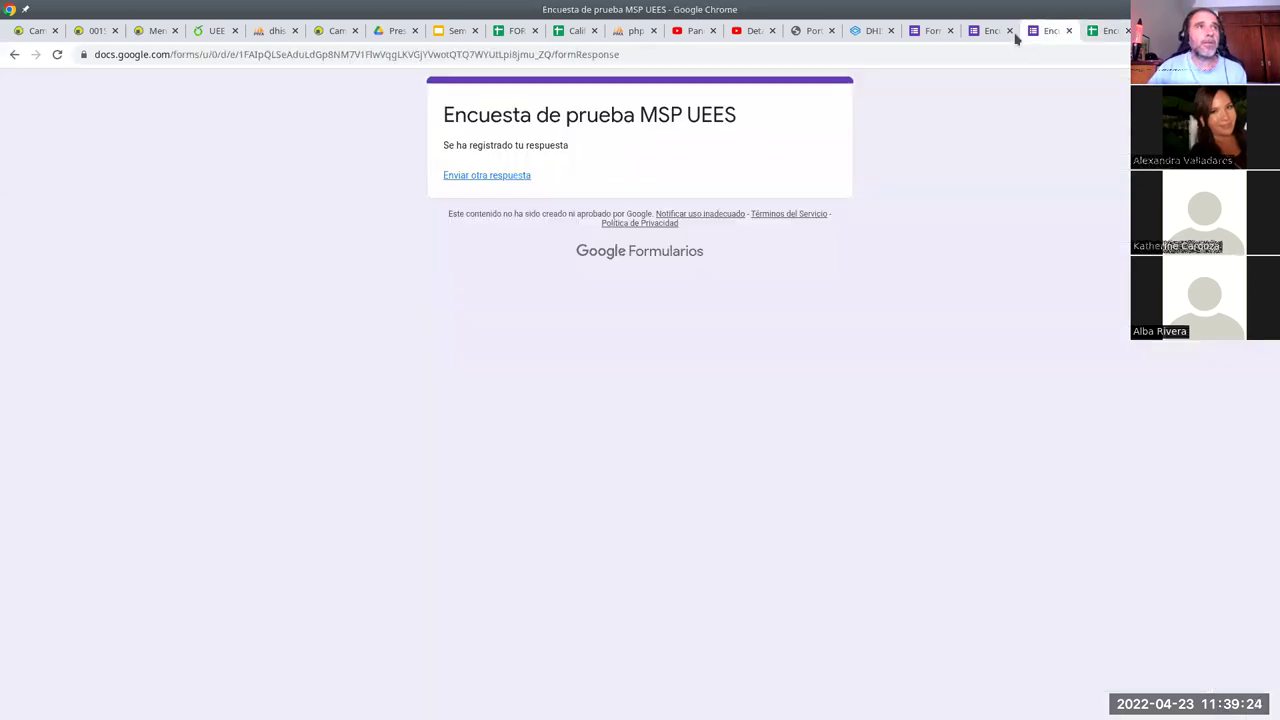
left_click(1015, 38)
left_click(858, 210)
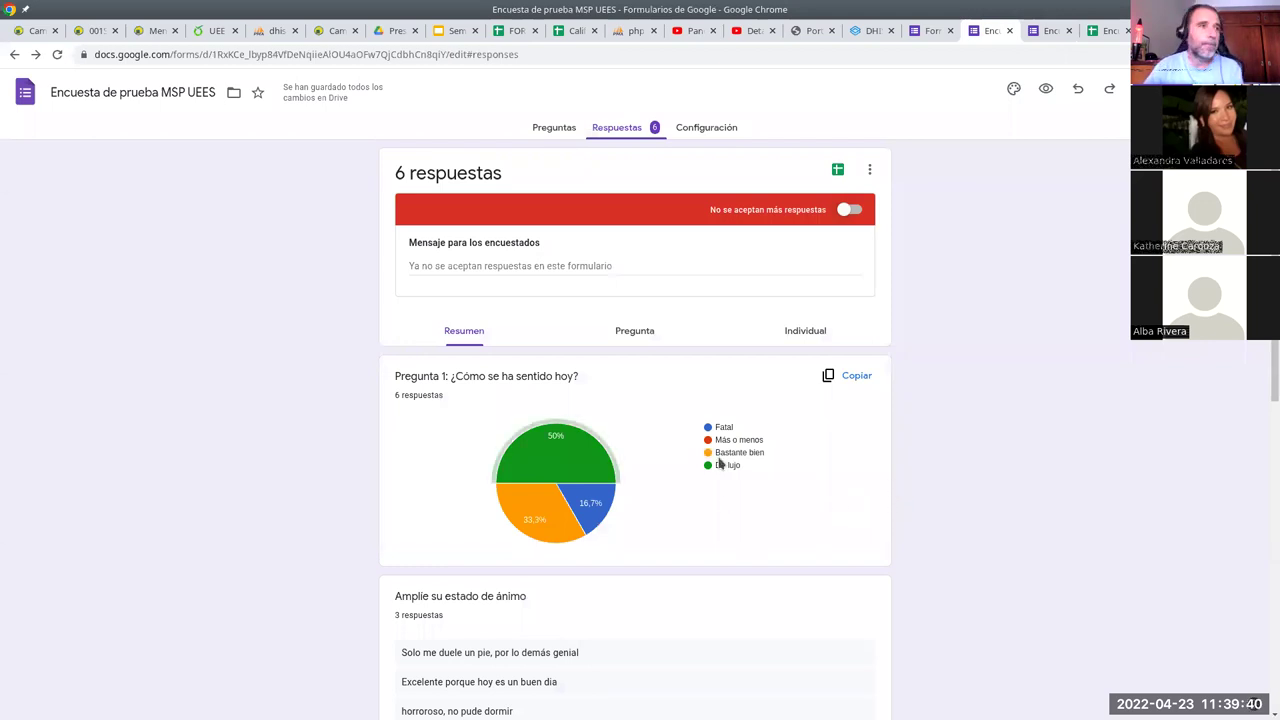
mouse_move(565, 450)
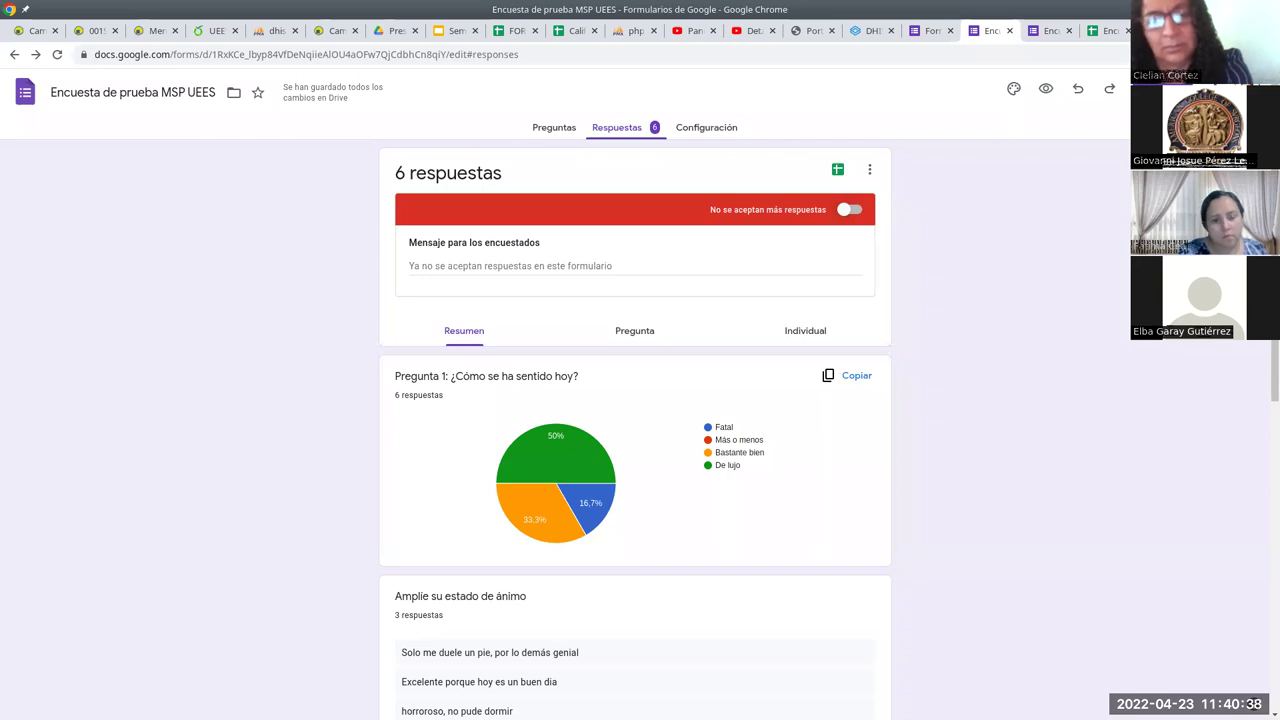
- Return to the form's questions and highlight the description "Hola que tal" under the title
left_click(568, 129)
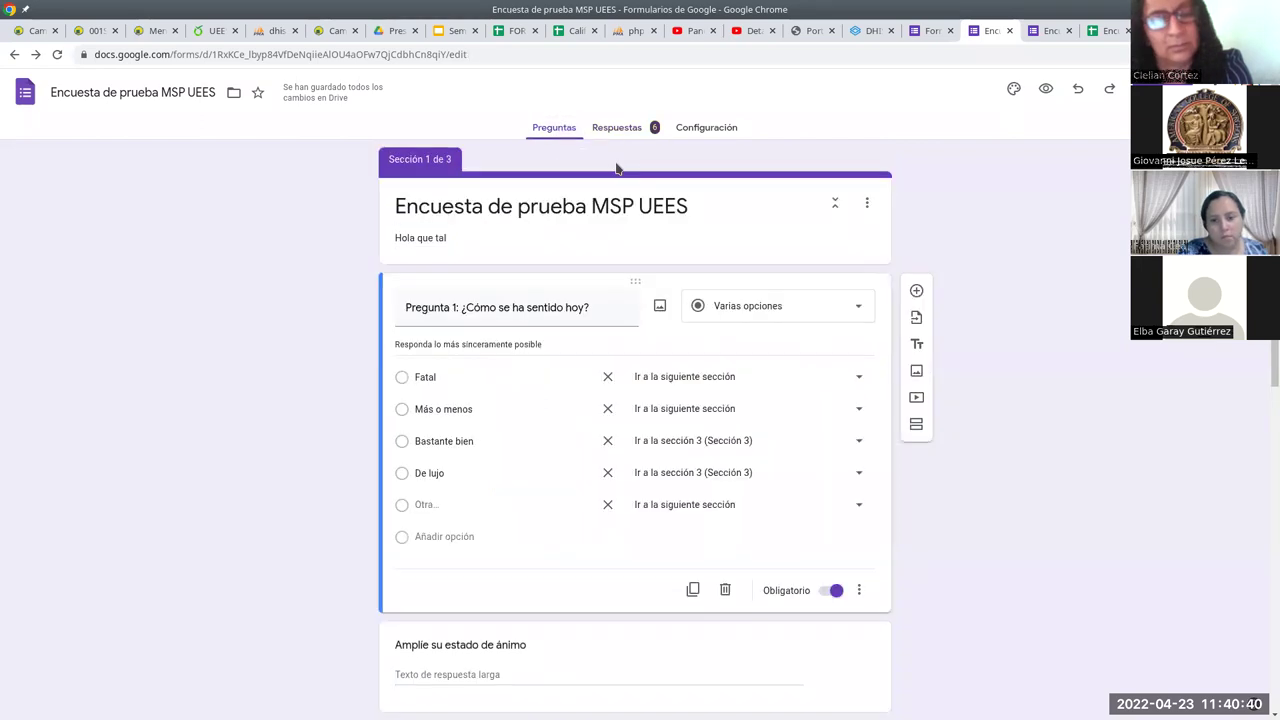
triple_click(450, 237)
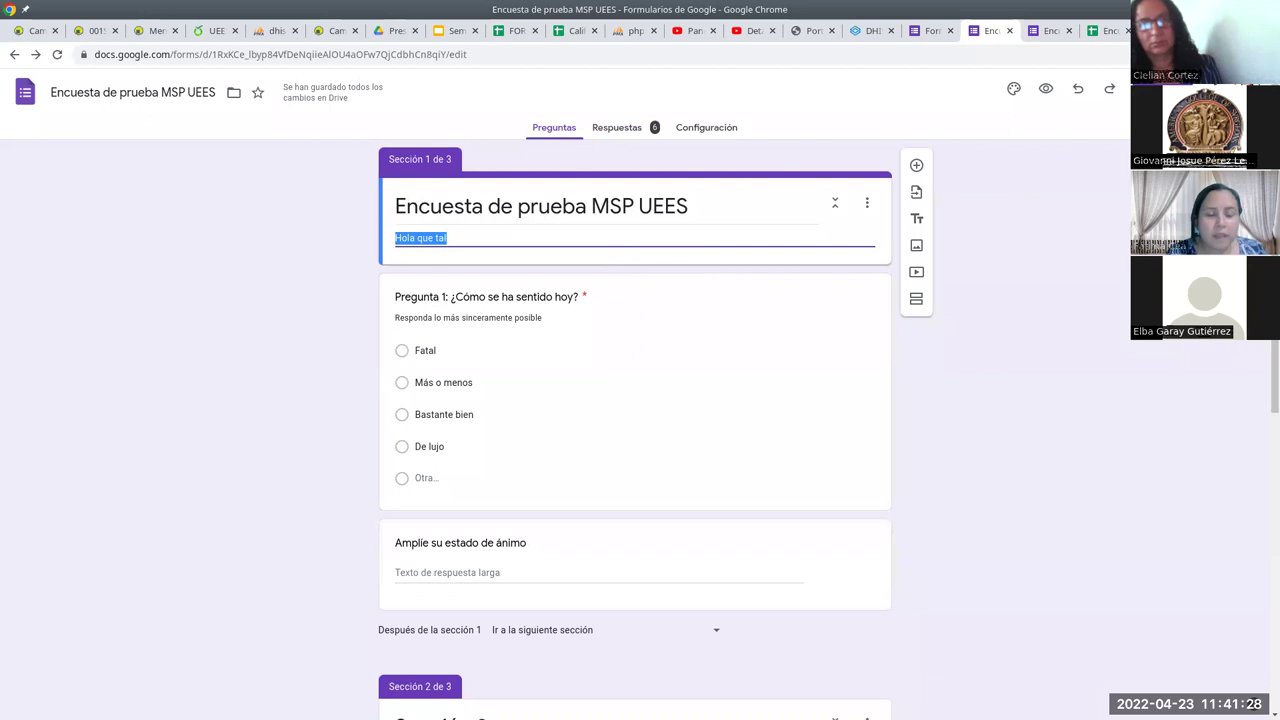
left_click(915, 377)
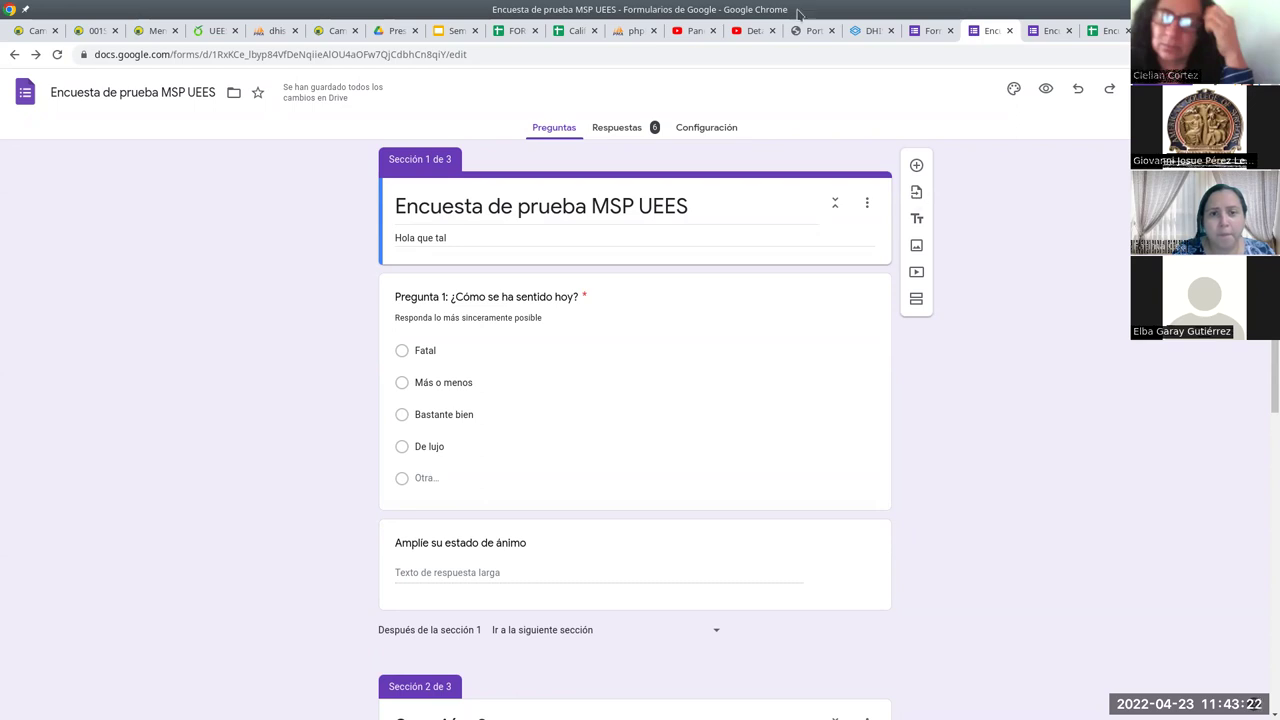
- Review the form's settings and the e-mail sending options, leaving the recipient empty and closing without sending
left_click(722, 132)
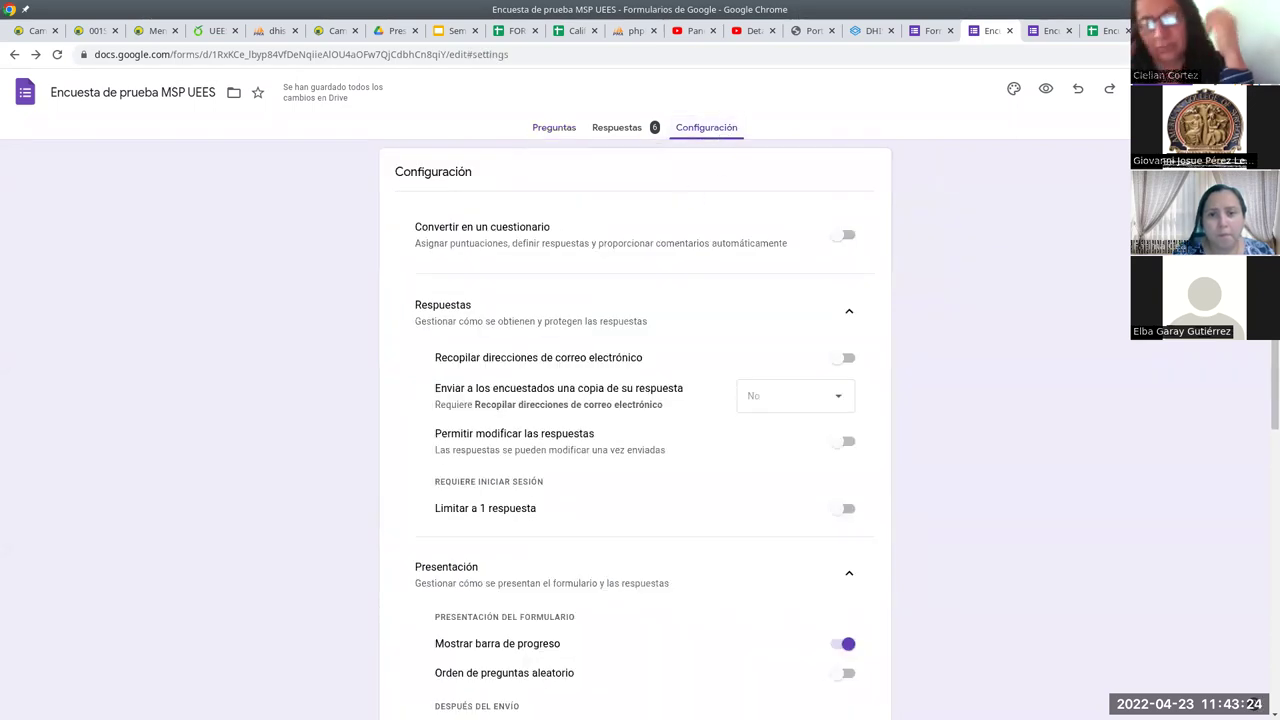
left_click(1170, 92)
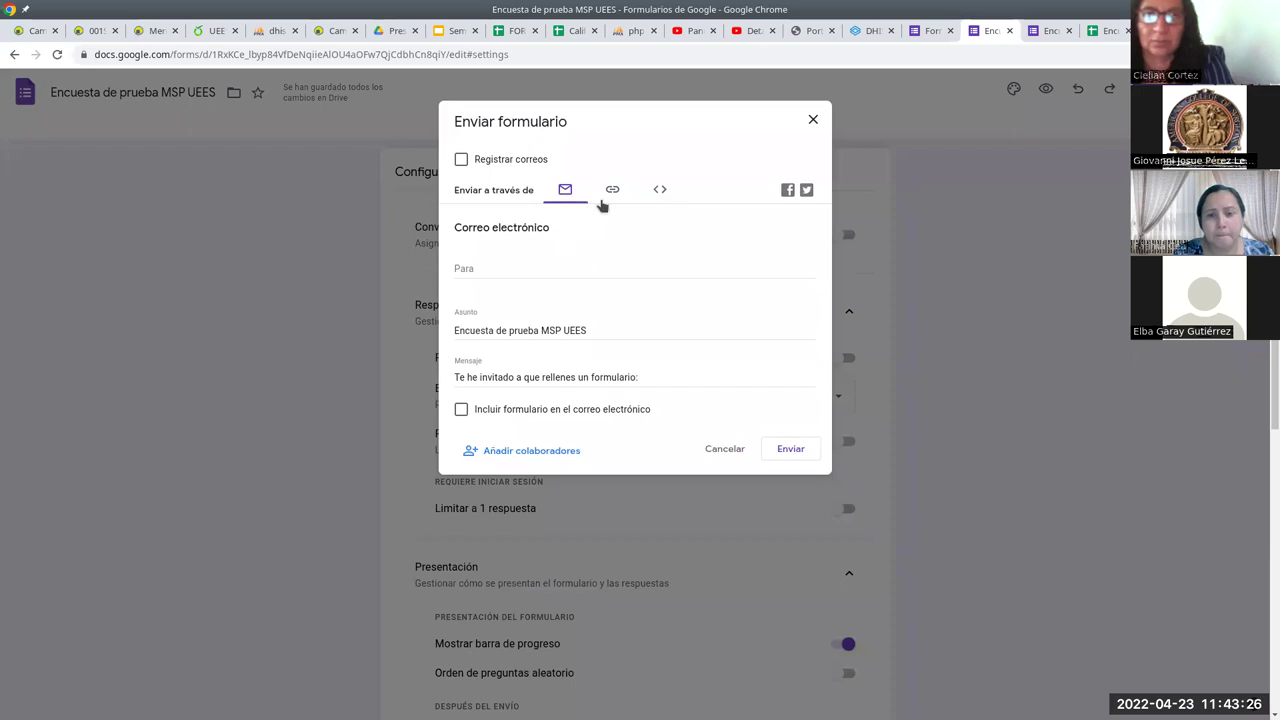
left_click(566, 270)
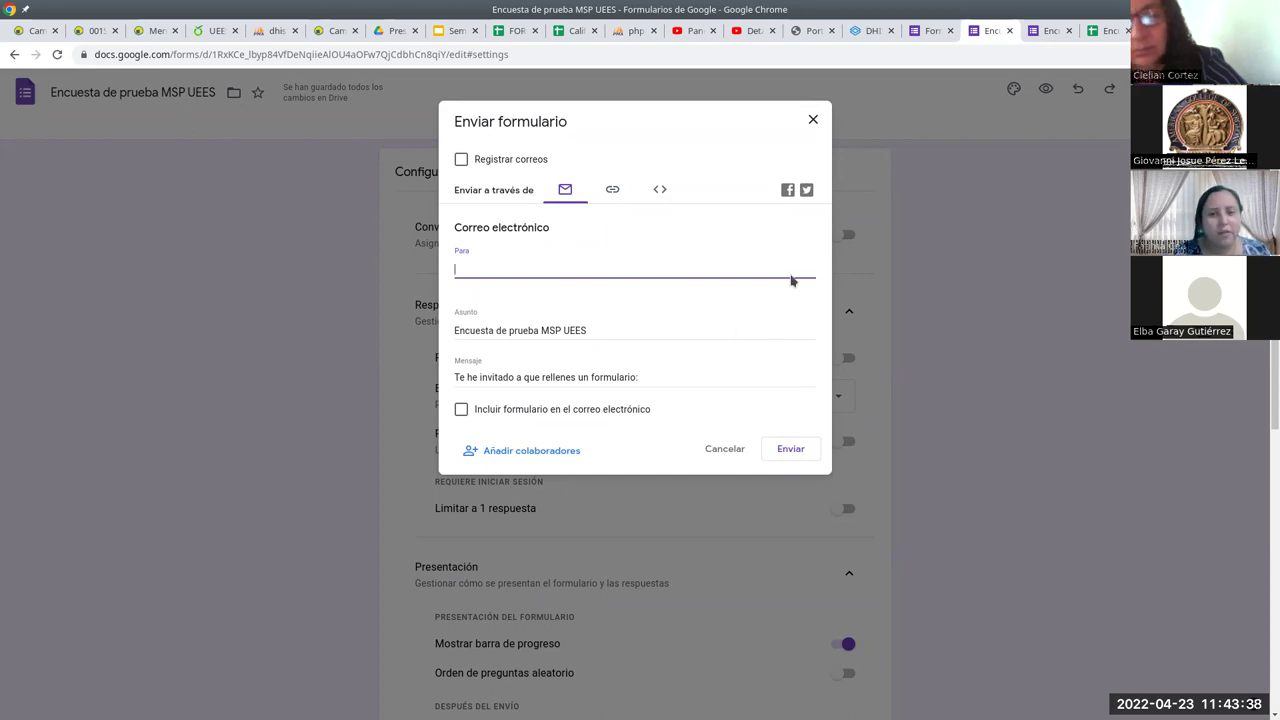
left_click(815, 121)
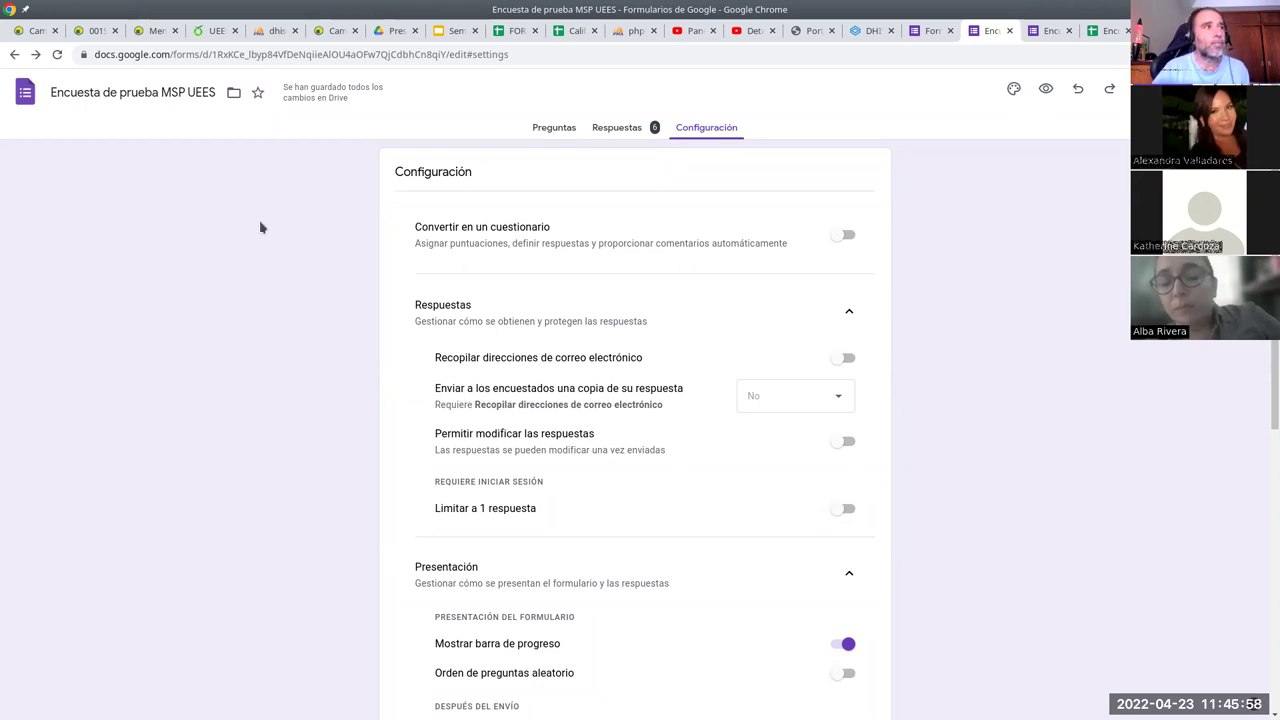
- Switch to Campus Virtual UEES and open the course "SISTEMAS INFORMATICOS EN SALUD - CICLO I - 2022" in a new tab
left_click(212, 31)
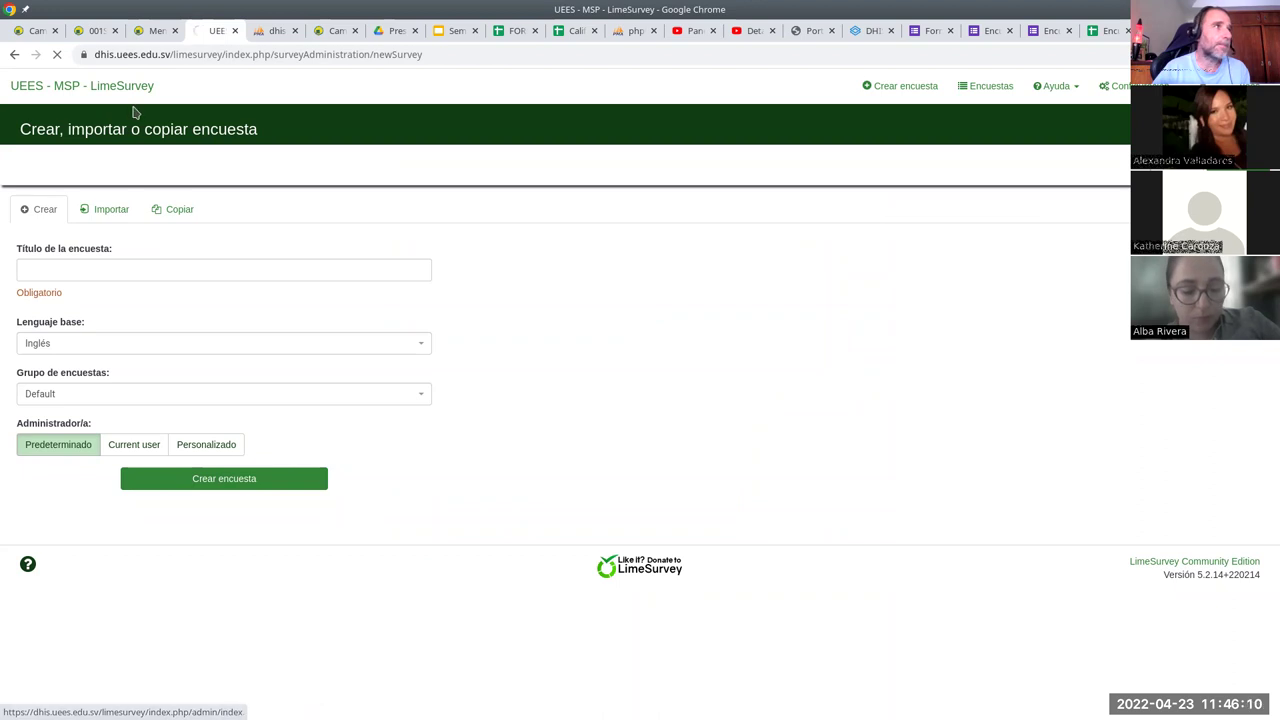
left_click(35, 30)
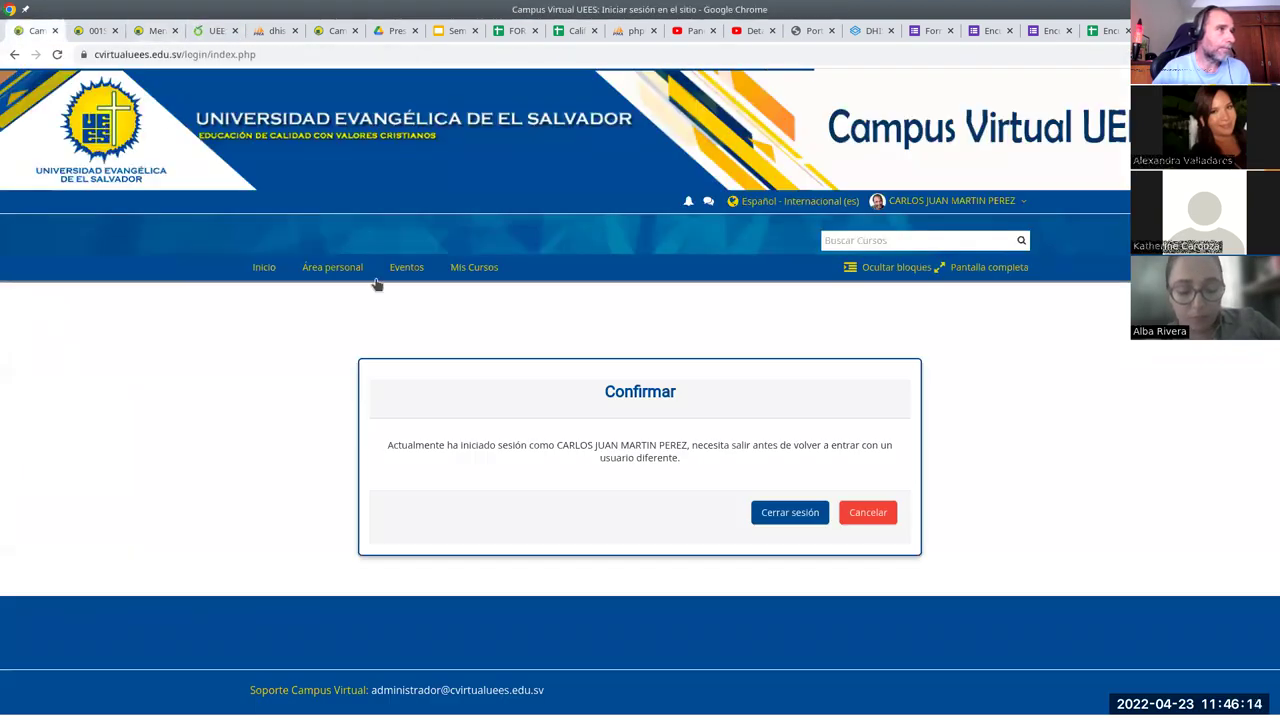
left_click(14, 55)
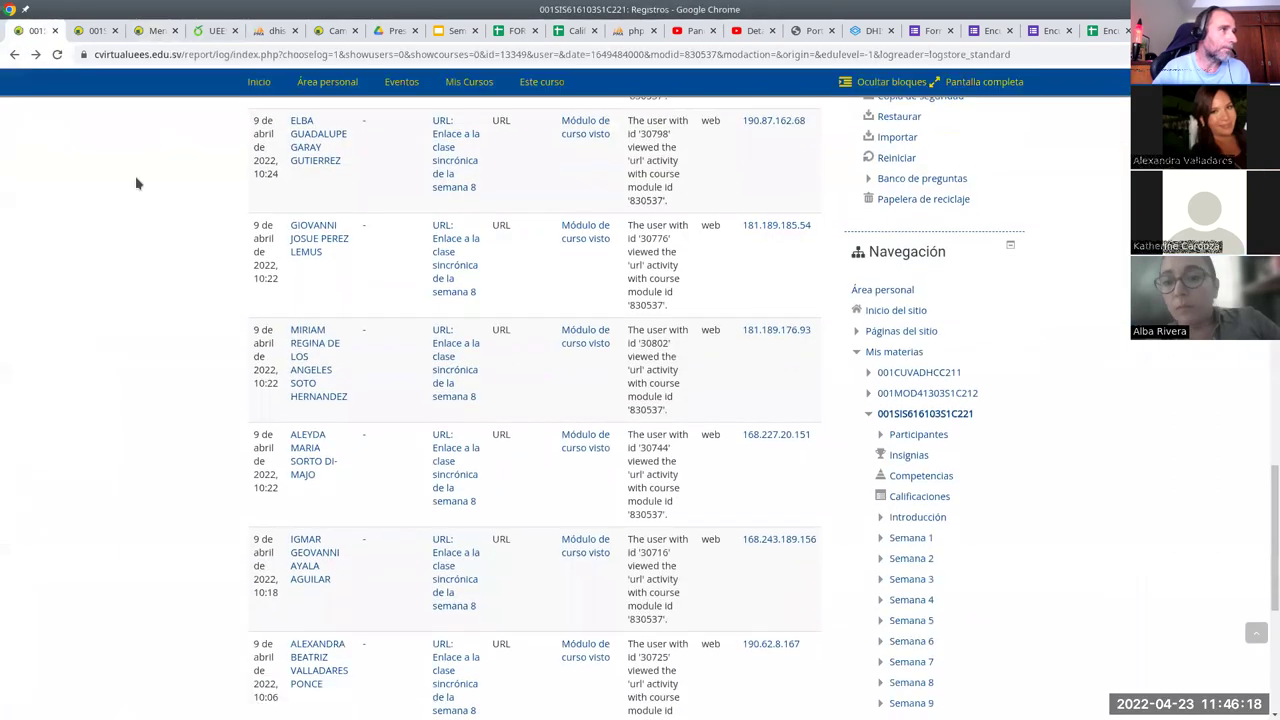
left_click(152, 30)
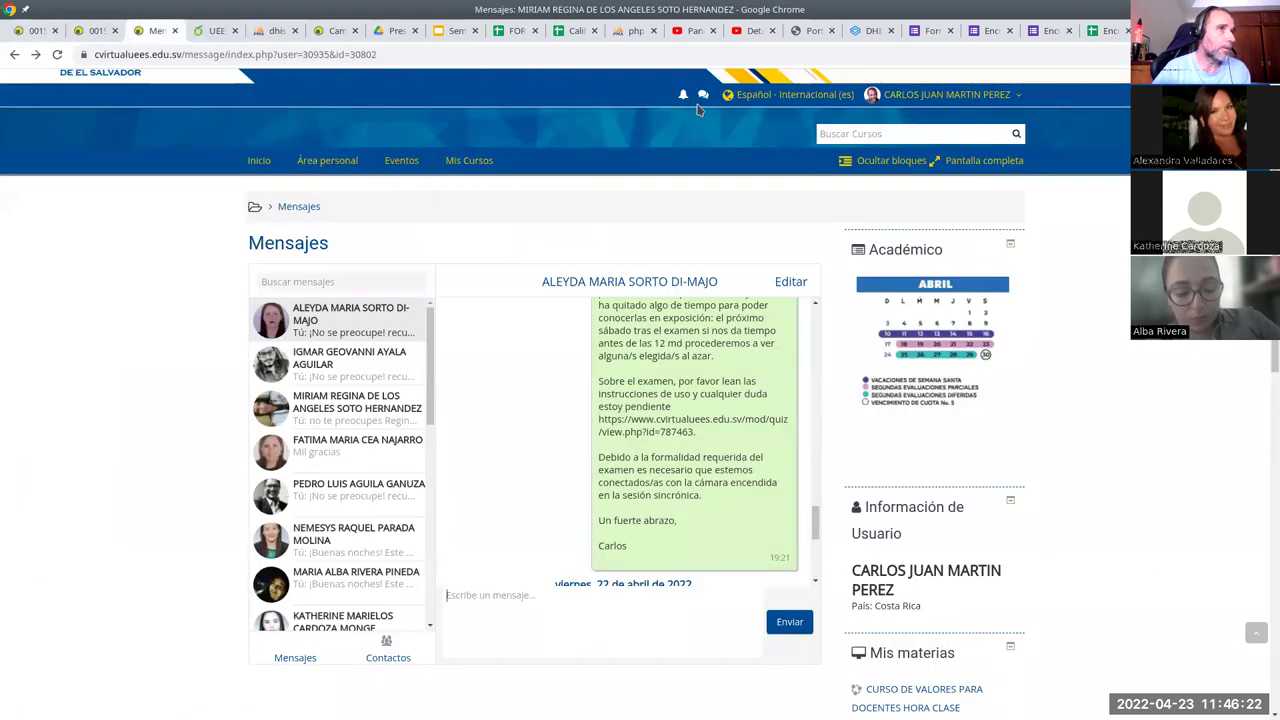
left_click(97, 30)
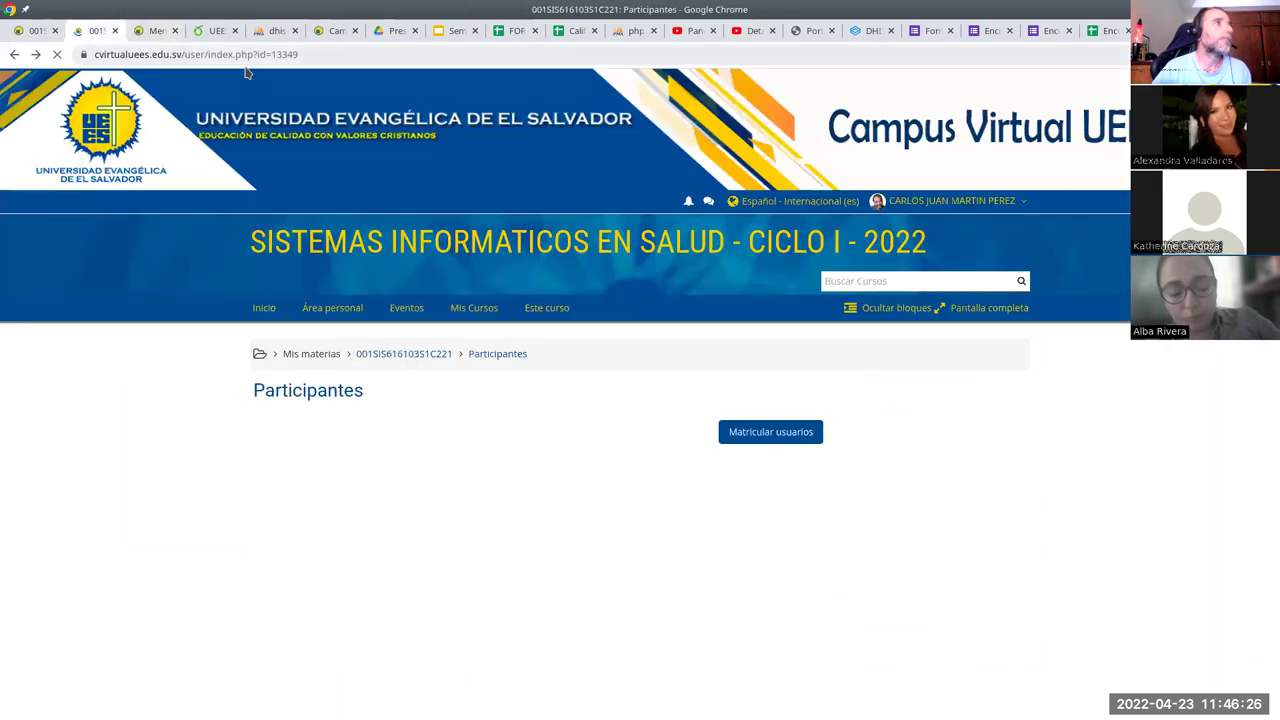
scroll(358, 156, "up", 2)
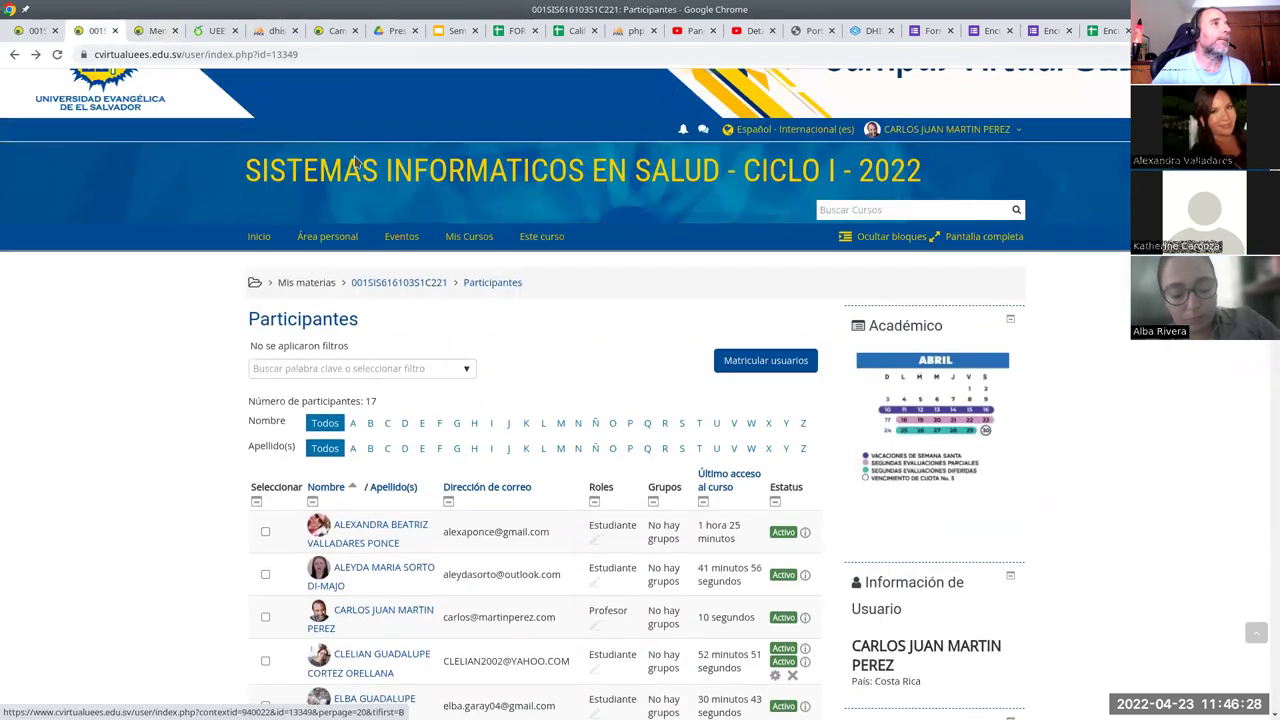
scroll(355, 160, "up", 1)
right_click(412, 353)
left_click(470, 364)
left_click(150, 28)
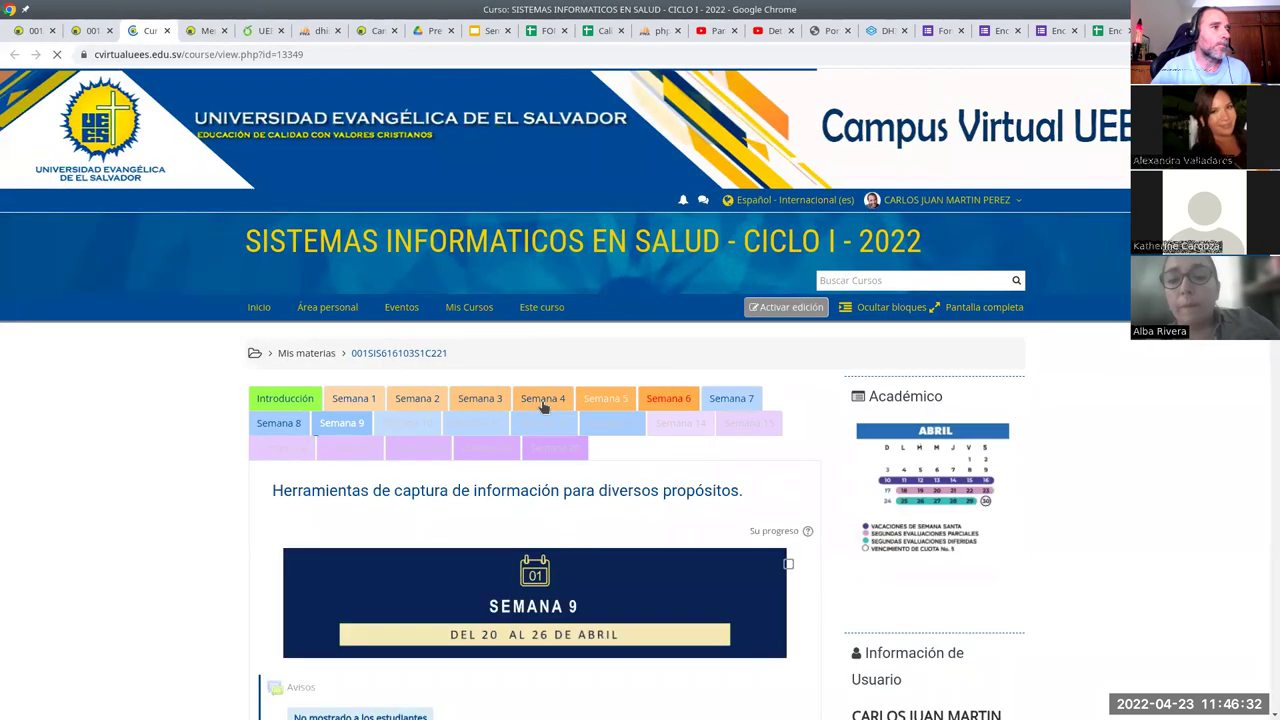
- Find the Limesurvey test server notice in the Semana 9 section and highlight the access password
scroll(540, 480, "down", 4)
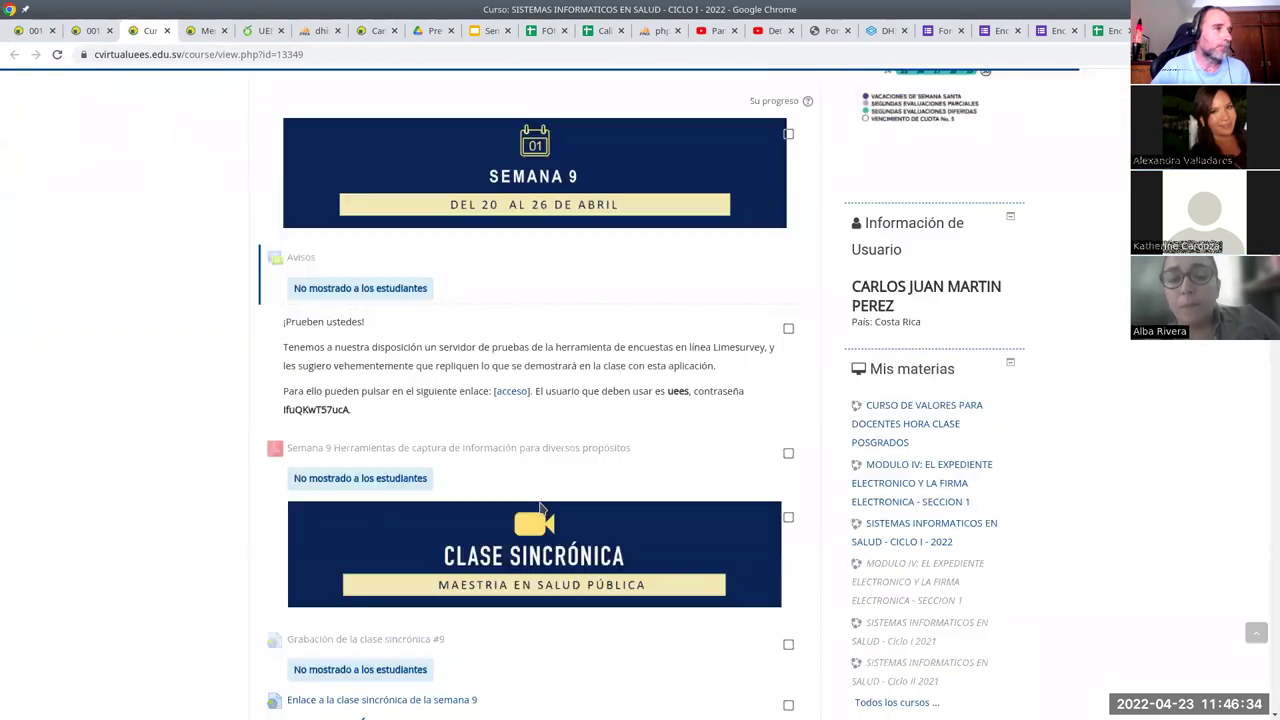
scroll(540, 508, "down", 2)
scroll(560, 240, "up", 1)
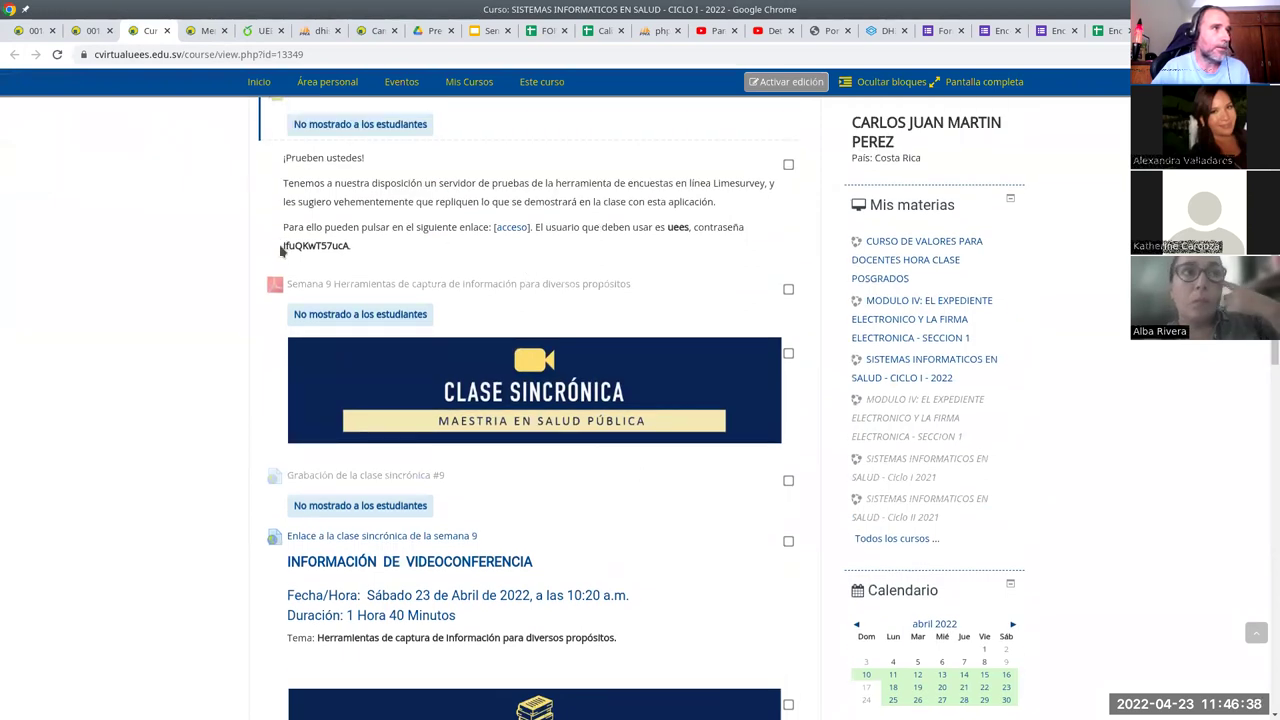
left_click_drag(283, 247, 347, 246)
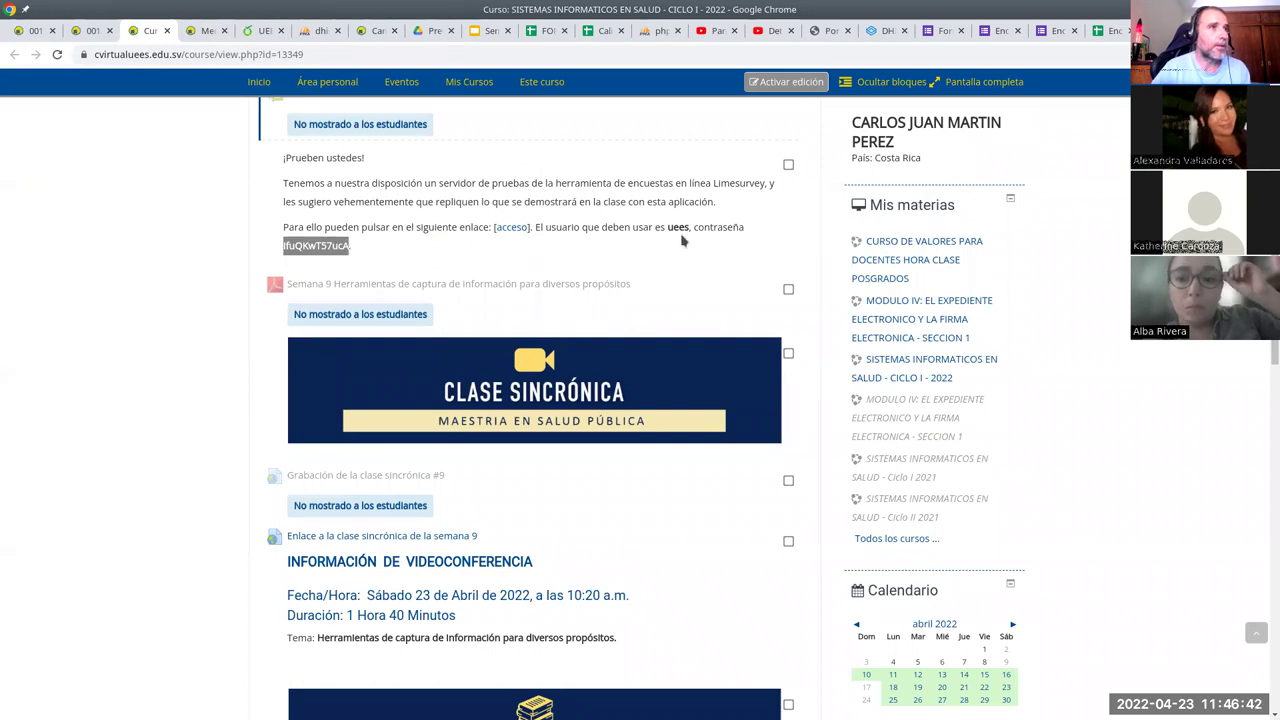
- Open LimeSurvey through the course's access link, log in with the saved uees username and password, and start a new survey
left_click(525, 249)
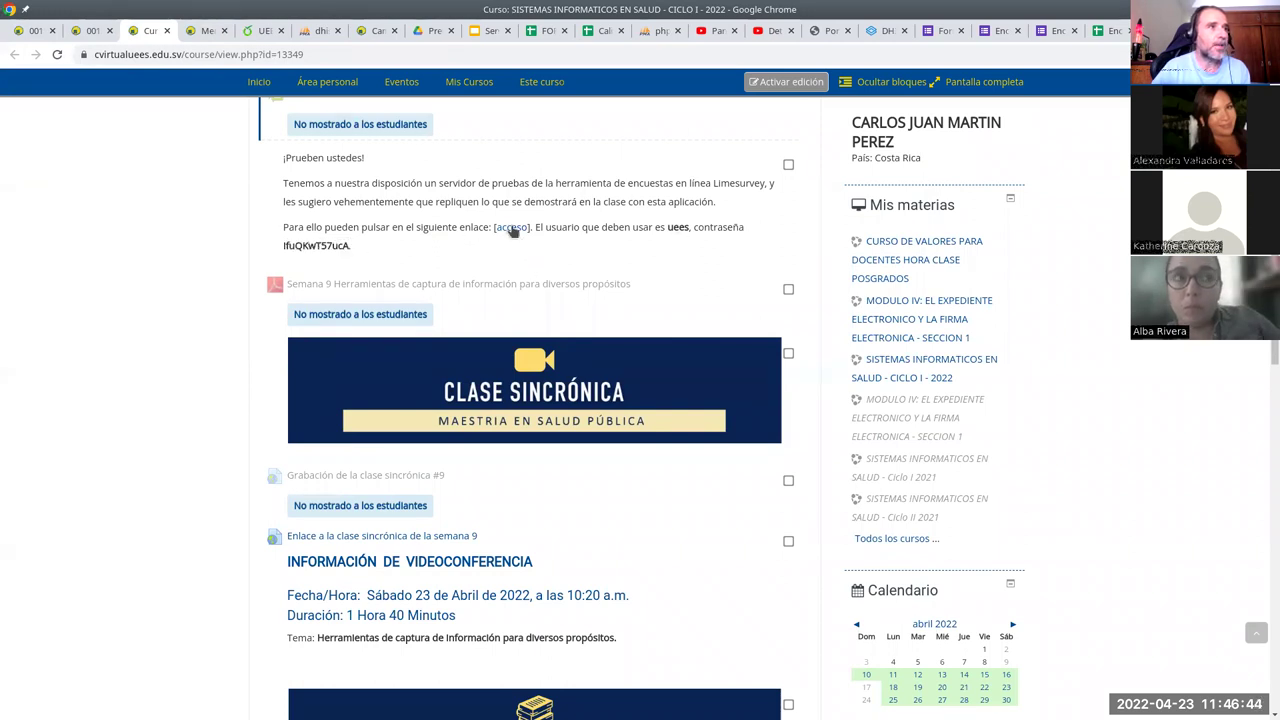
left_click(511, 231)
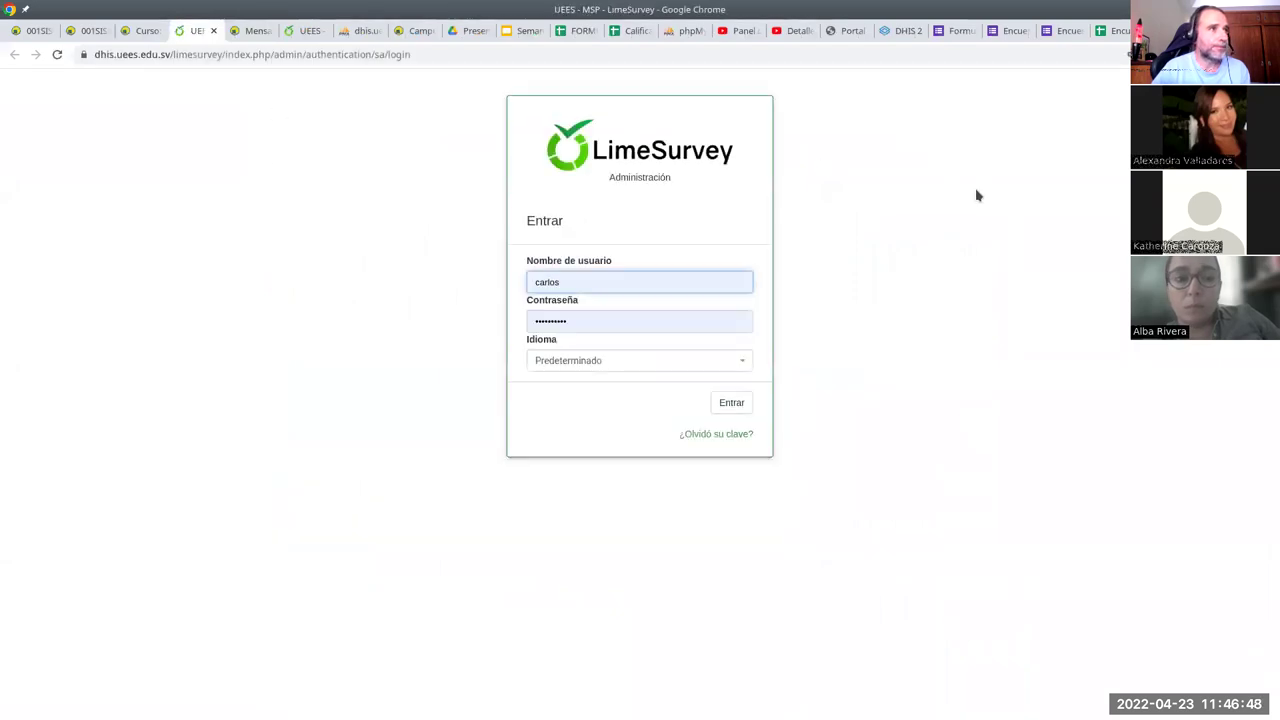
left_click_drag(631, 283, 526, 280)
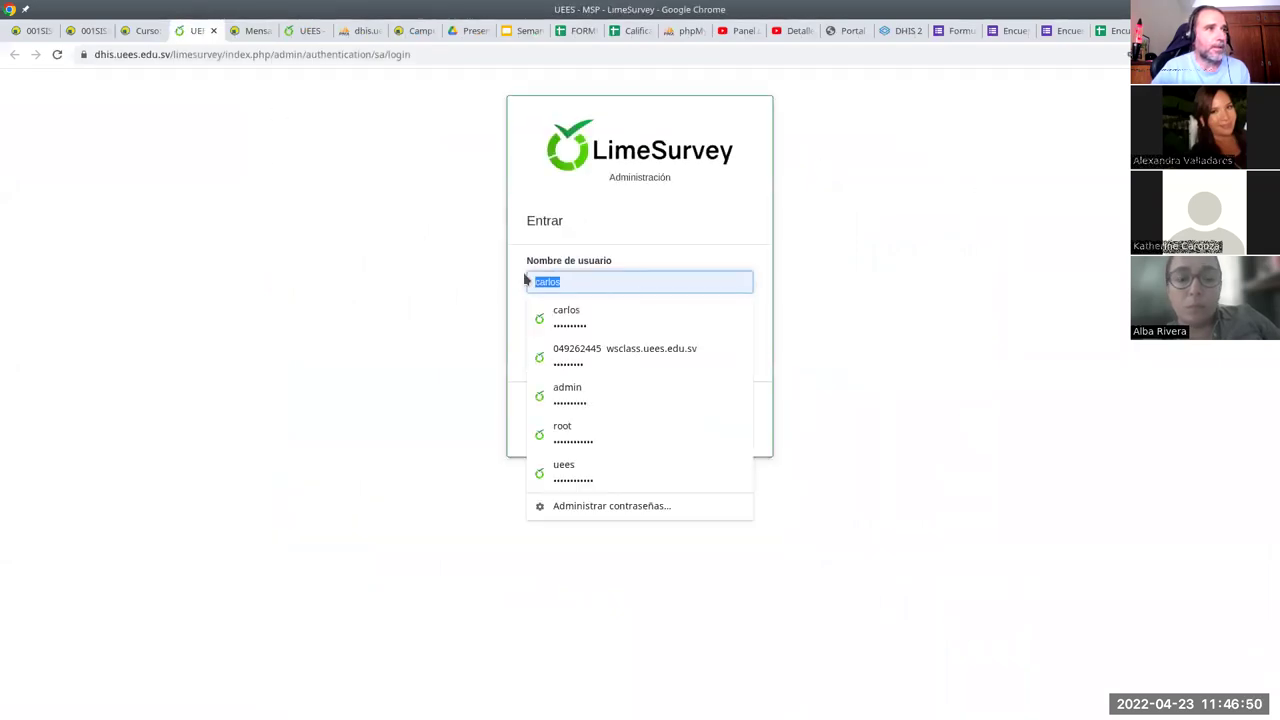
left_click(606, 471)
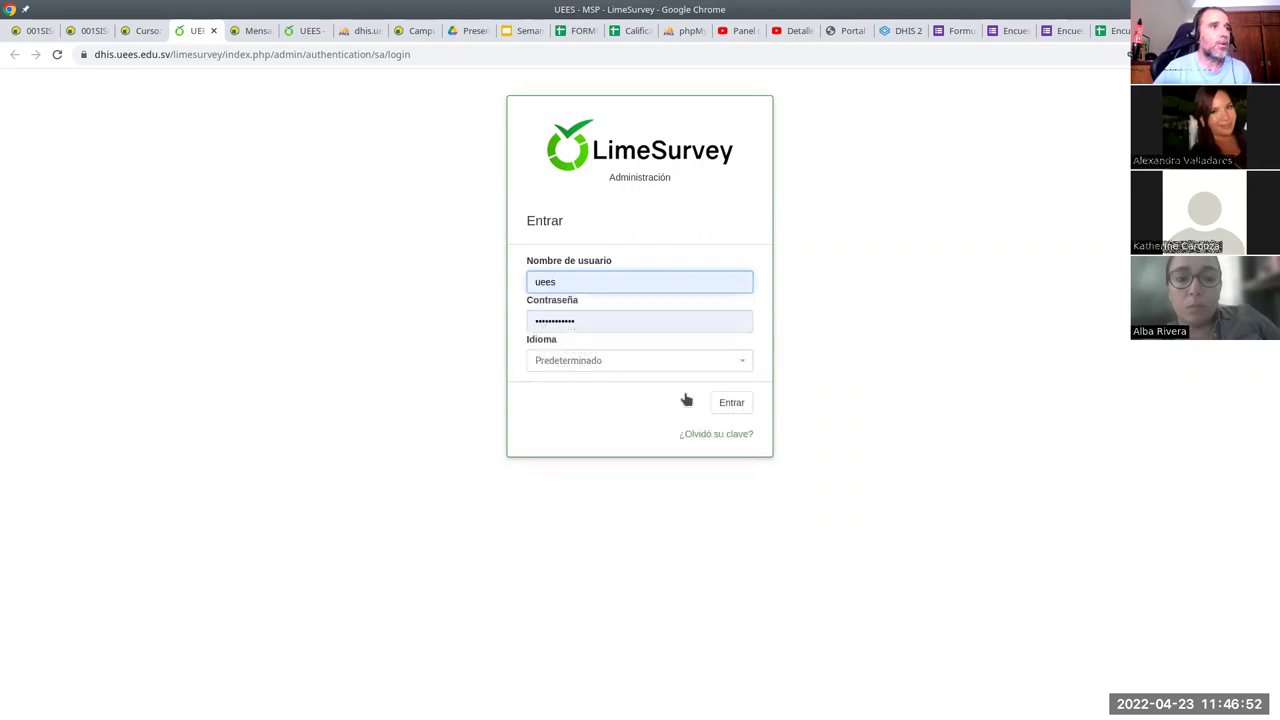
left_click(717, 406)
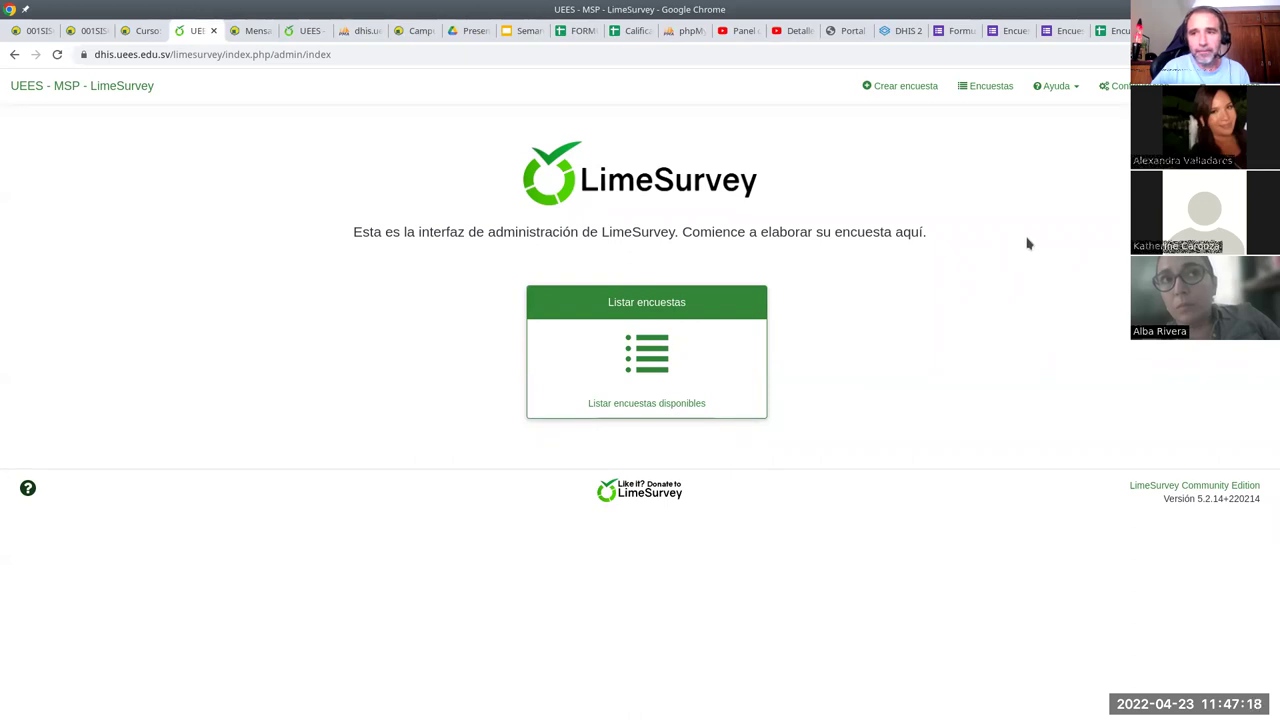
left_click(893, 95)
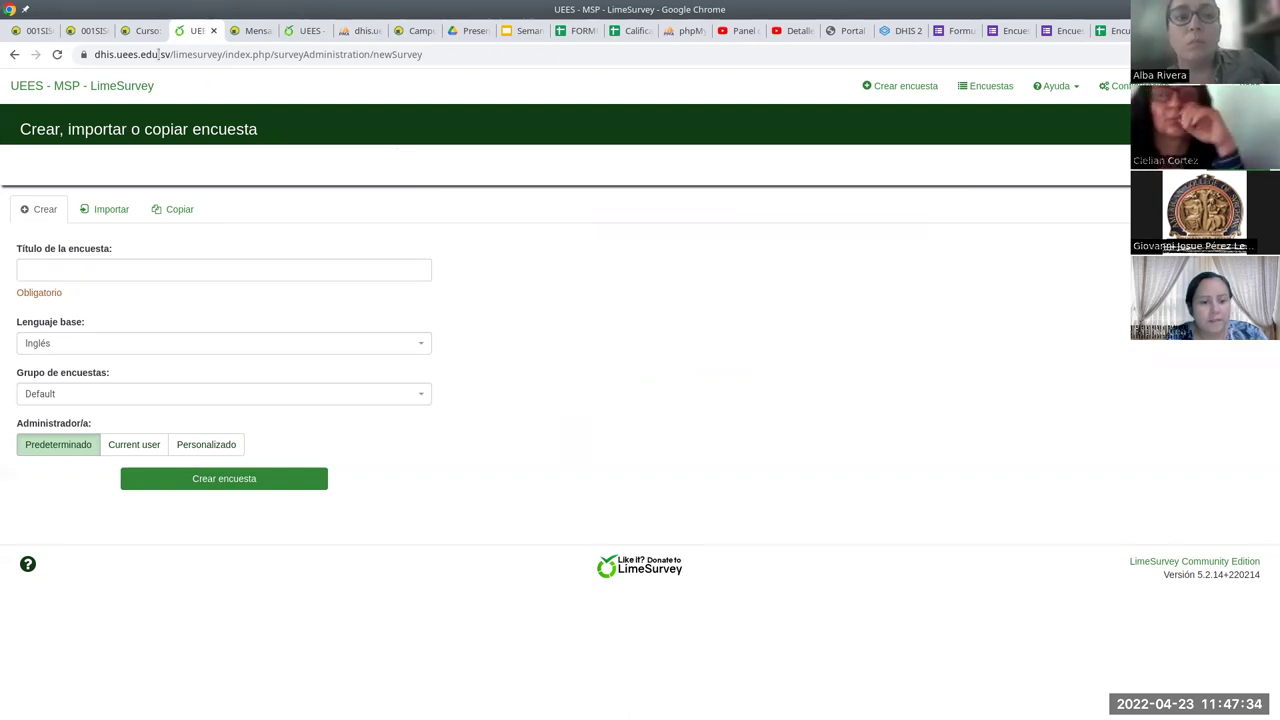
- Return to the Semana 9 course page, turn on editing, and open the "¡Prueben ustedes!" label for editing
left_click(132, 33)
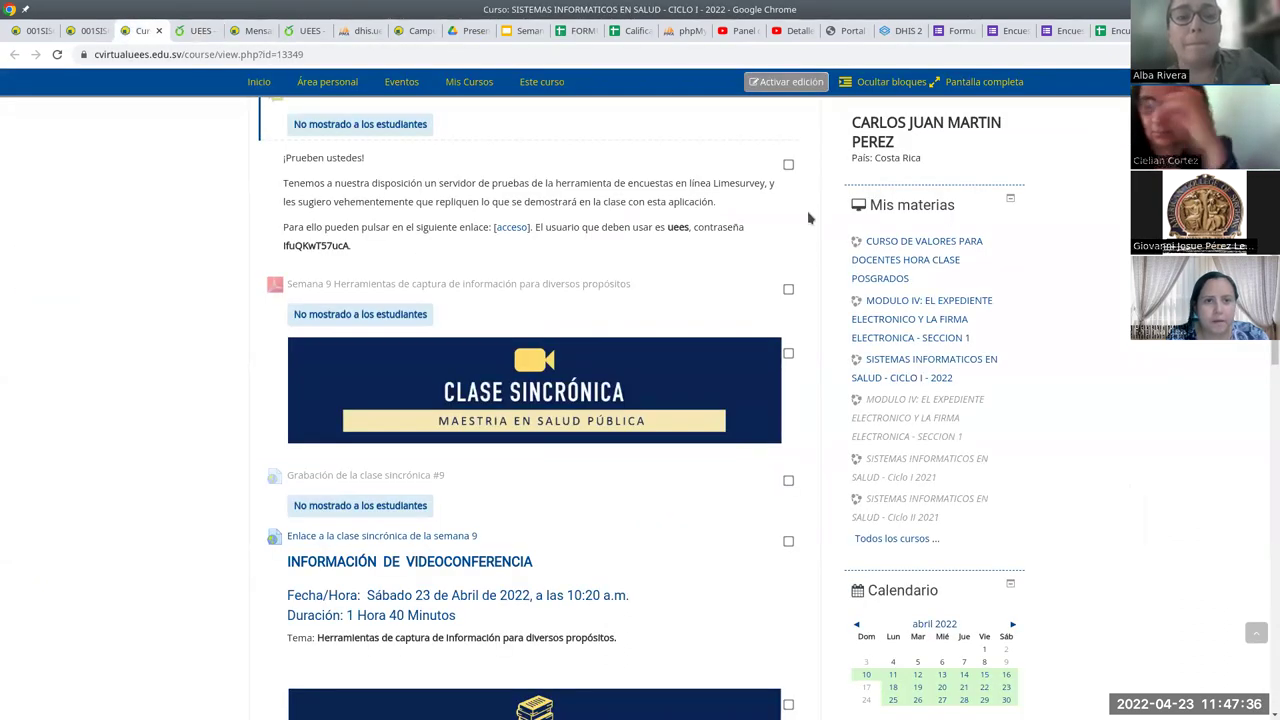
left_click(779, 84)
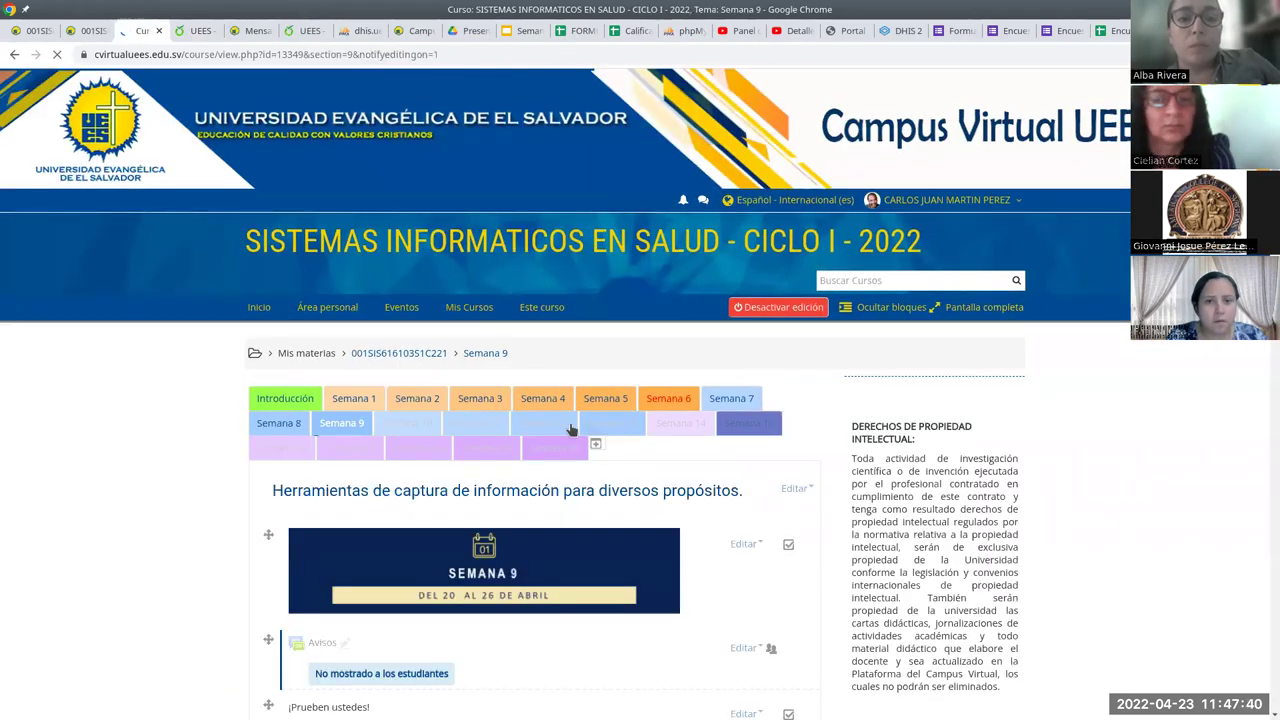
scroll(573, 440, "down", 2)
scroll(575, 456, "down", 2)
left_click(743, 261)
left_click(735, 286)
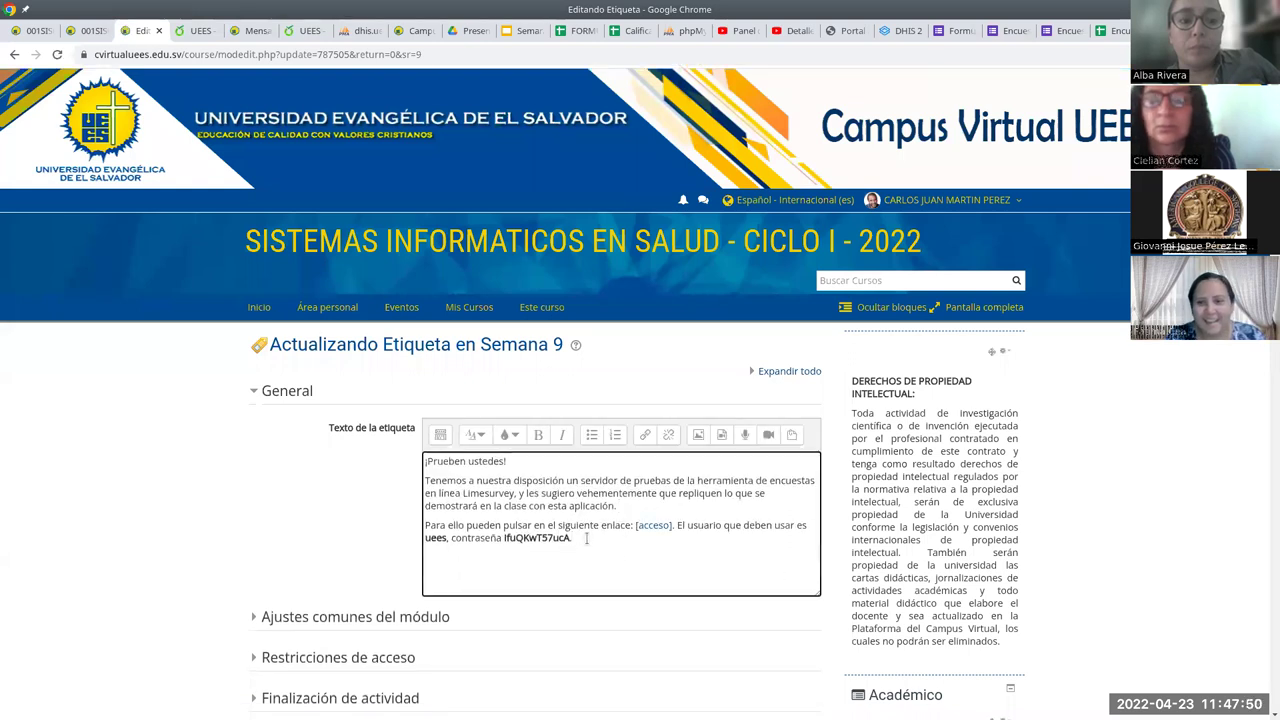
- Delete the period after the password in the label text, save the label, and check the password on the course page
scroll(590, 540, "down", 3)
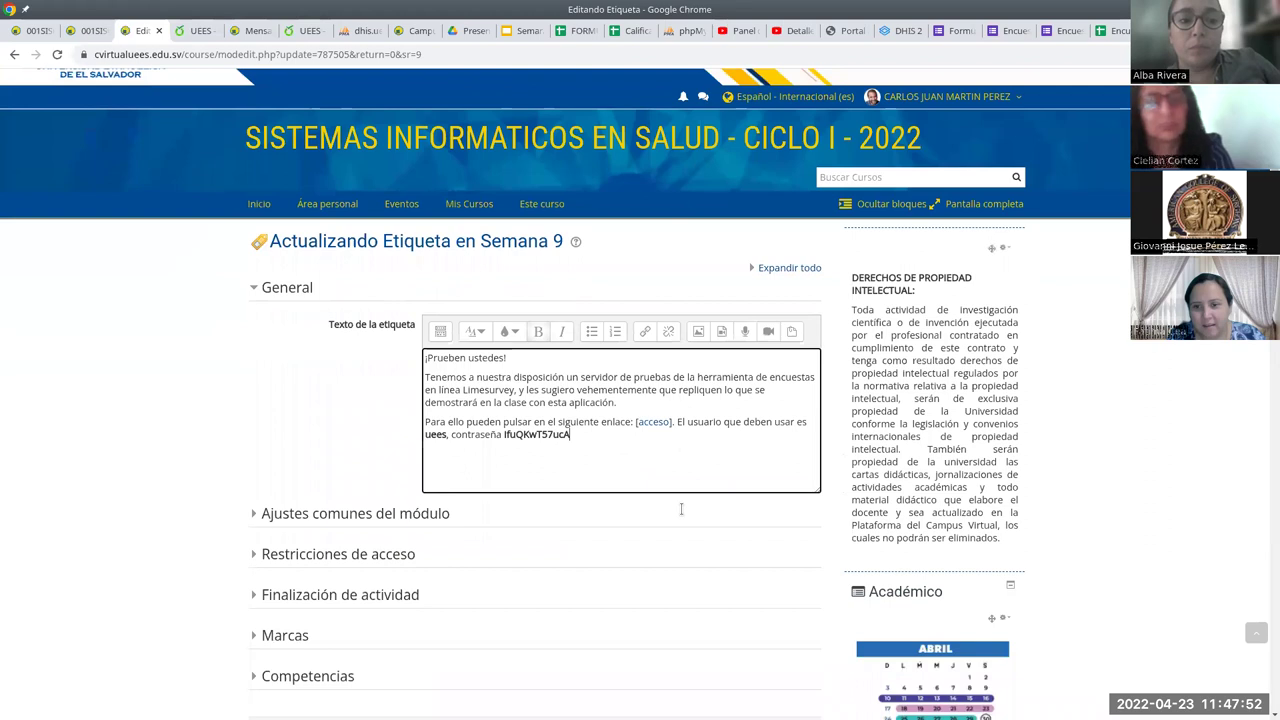
left_click(597, 540)
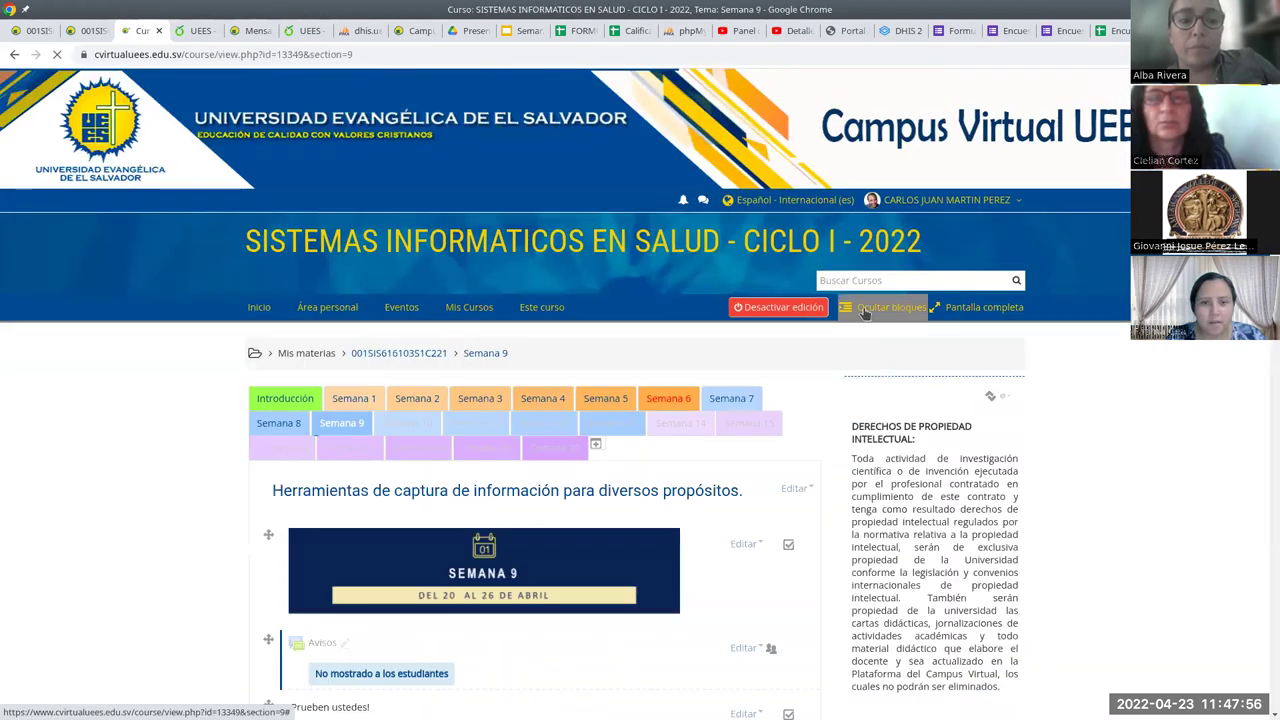
scroll(398, 432, "down", 4)
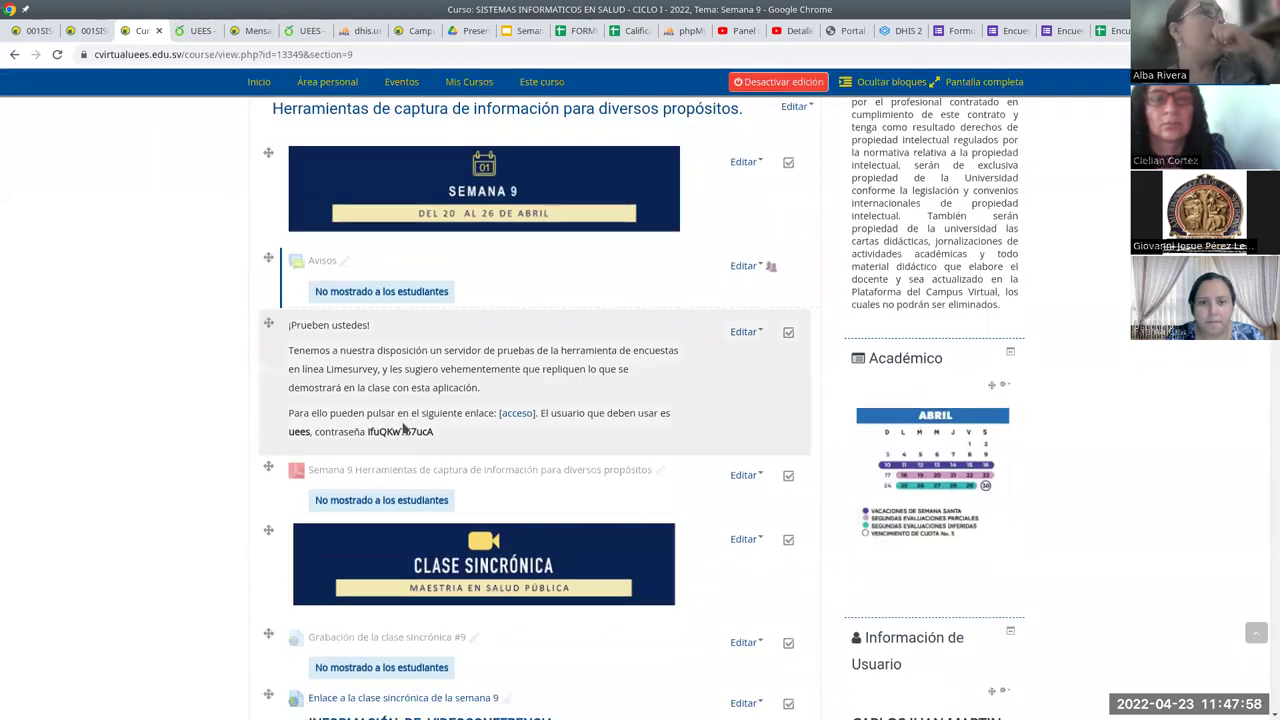
double_click(398, 432)
left_click(693, 466)
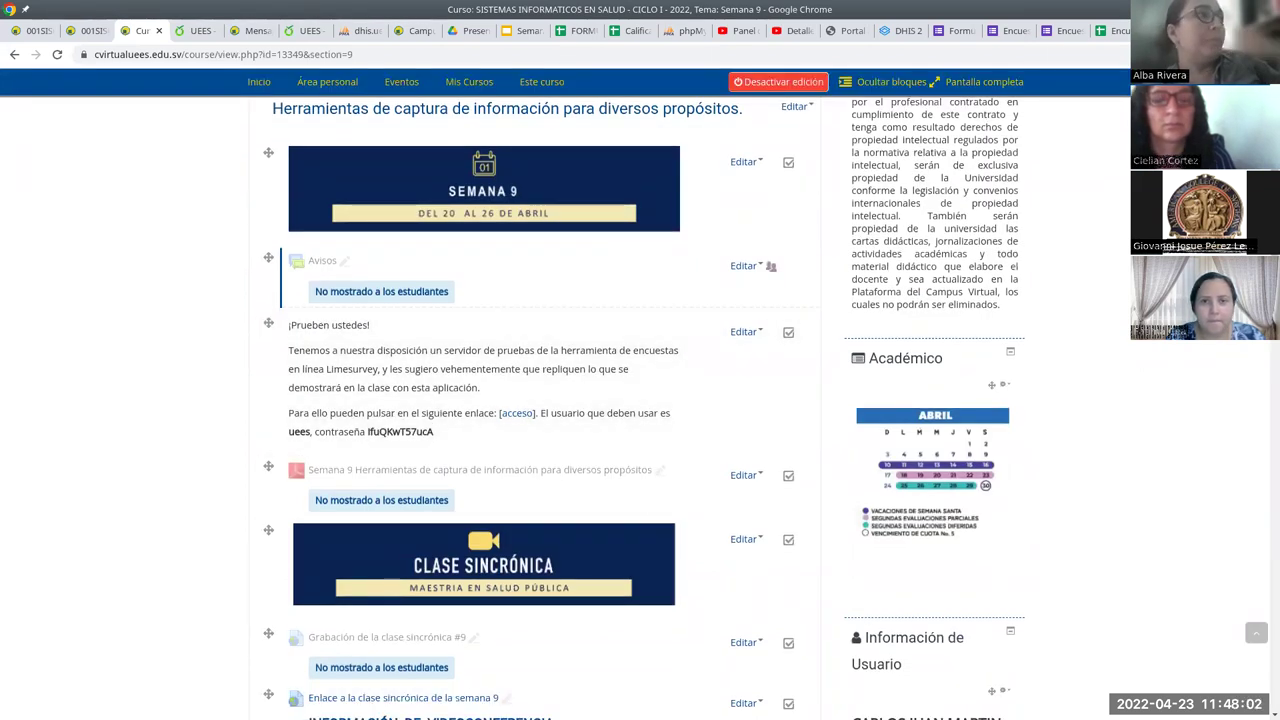
- Create a LimeSurvey survey titled "prueba MSP" with Español as base language and dismiss the creation notice
left_click(197, 30)
left_click(283, 274)
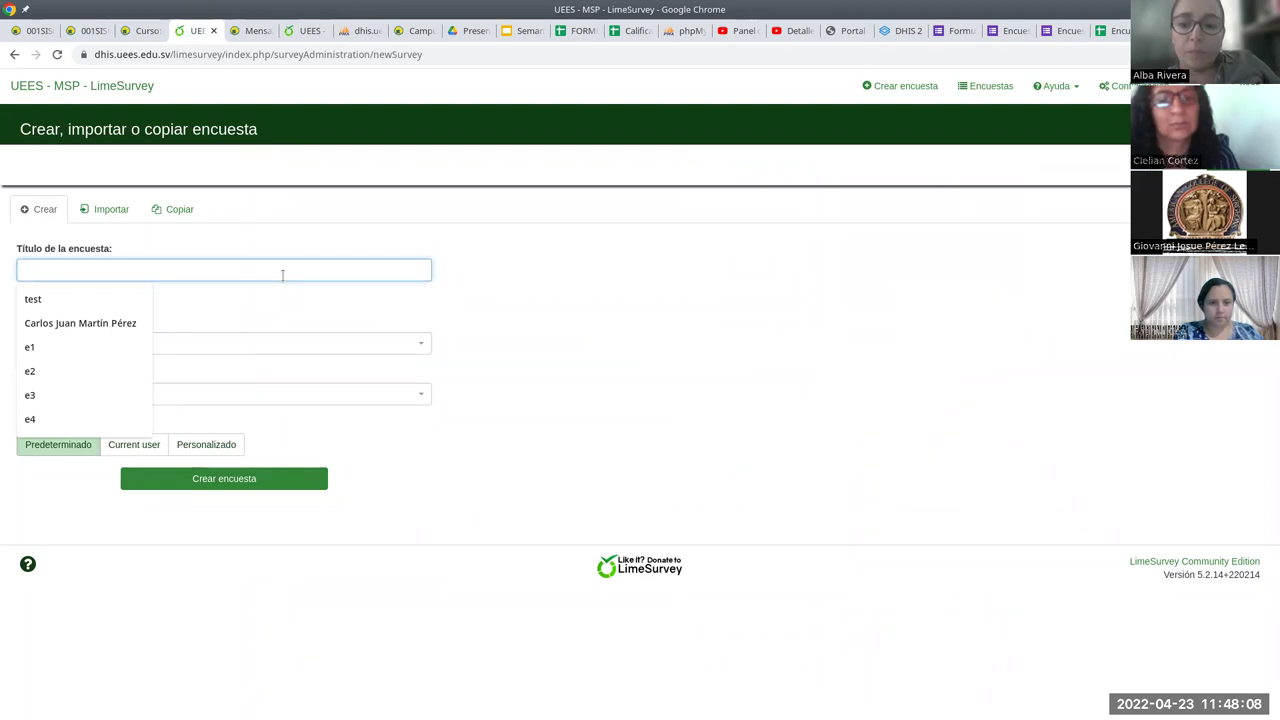
type("prueba MSP")
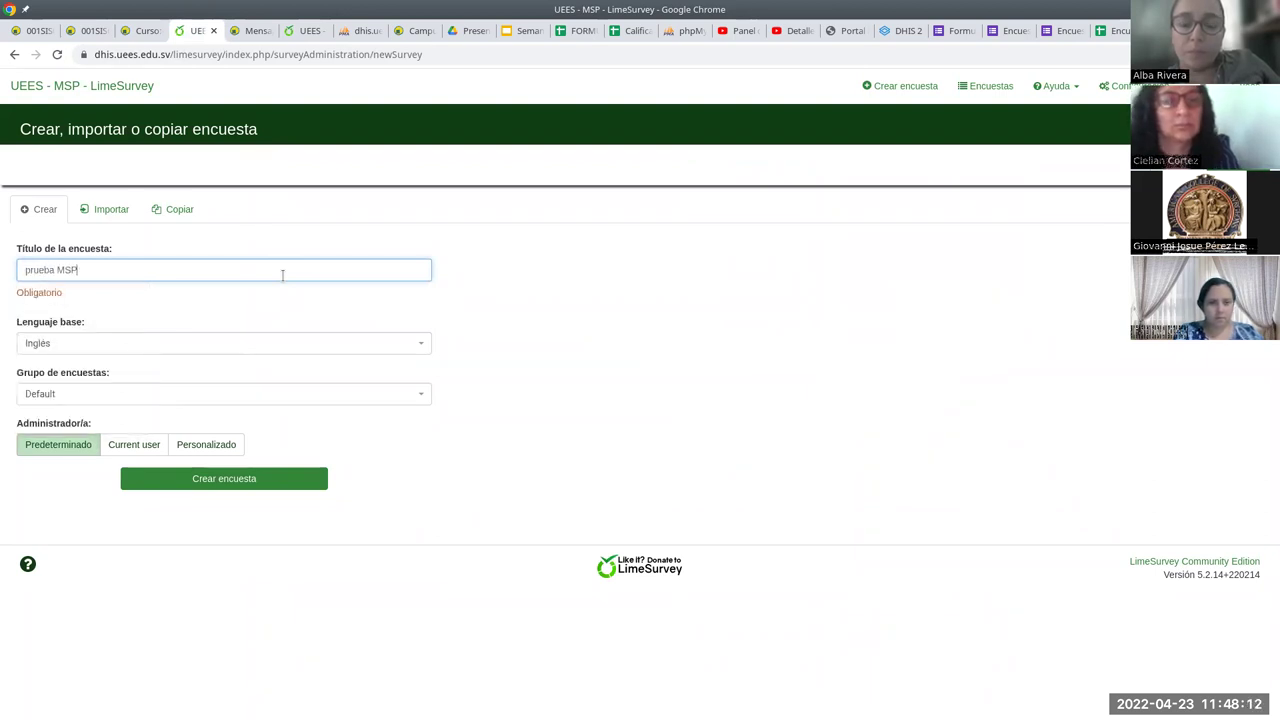
left_click(112, 348)
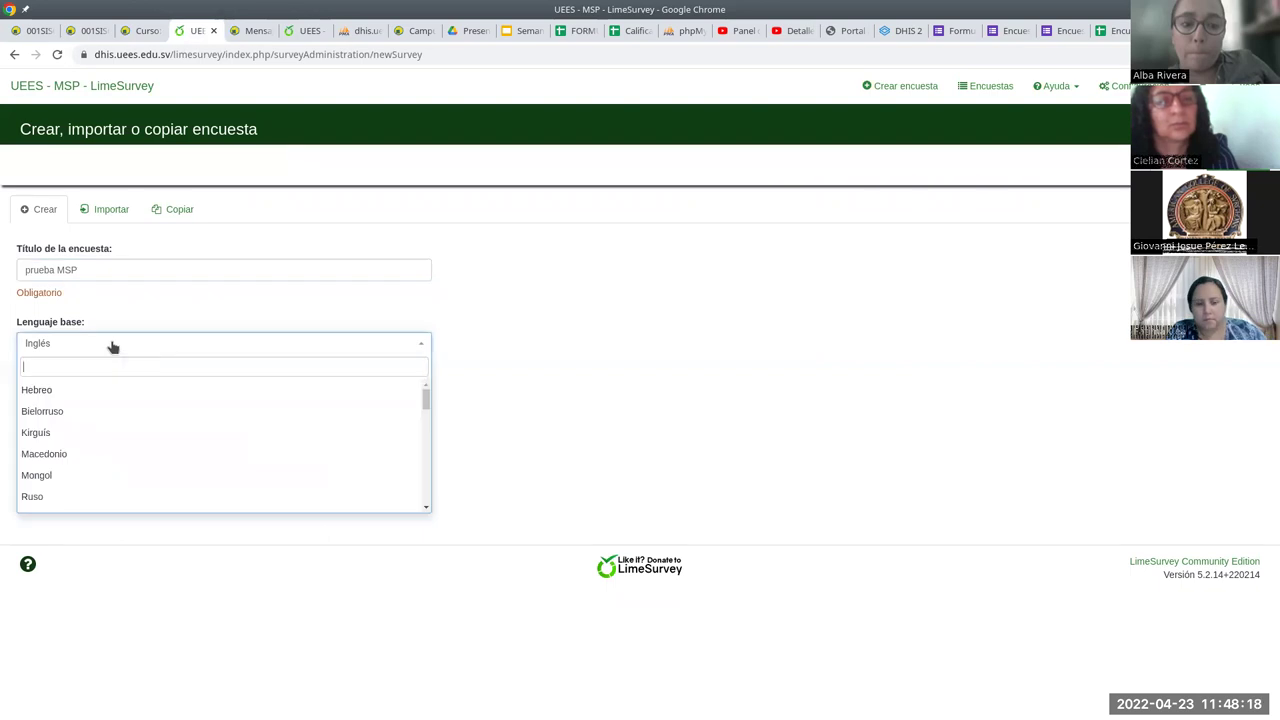
type("esp")
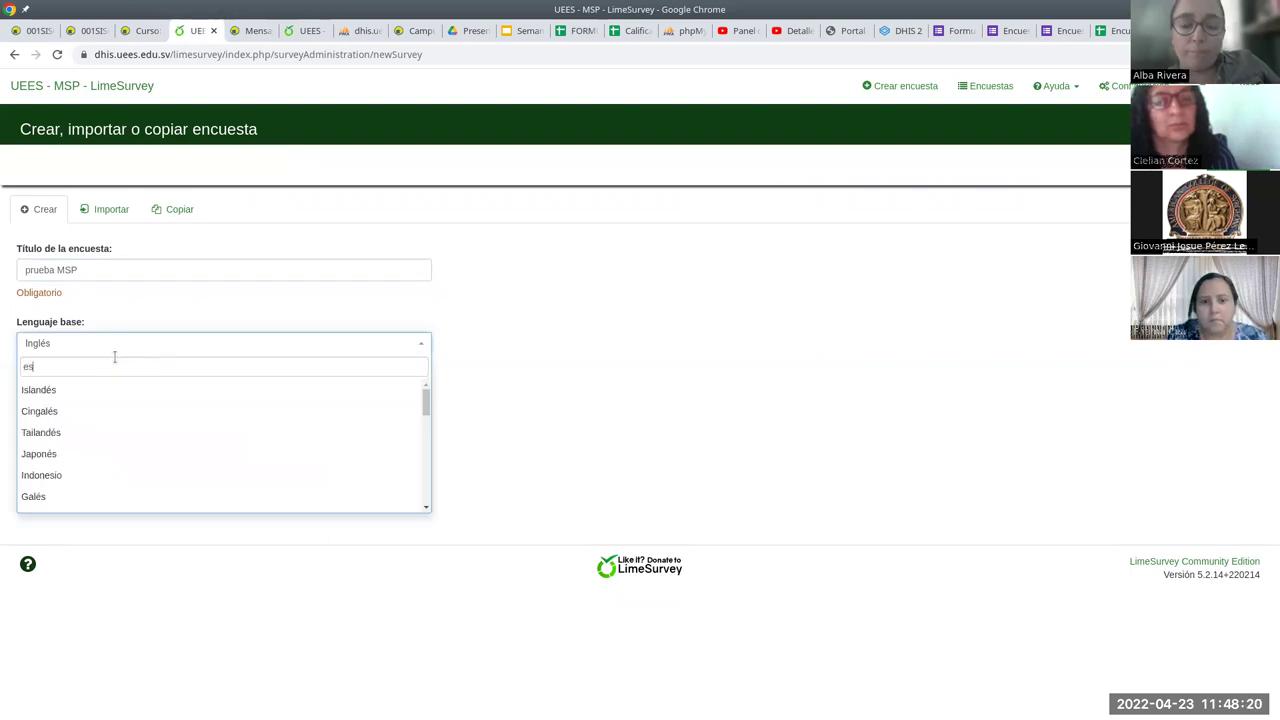
left_click(64, 391)
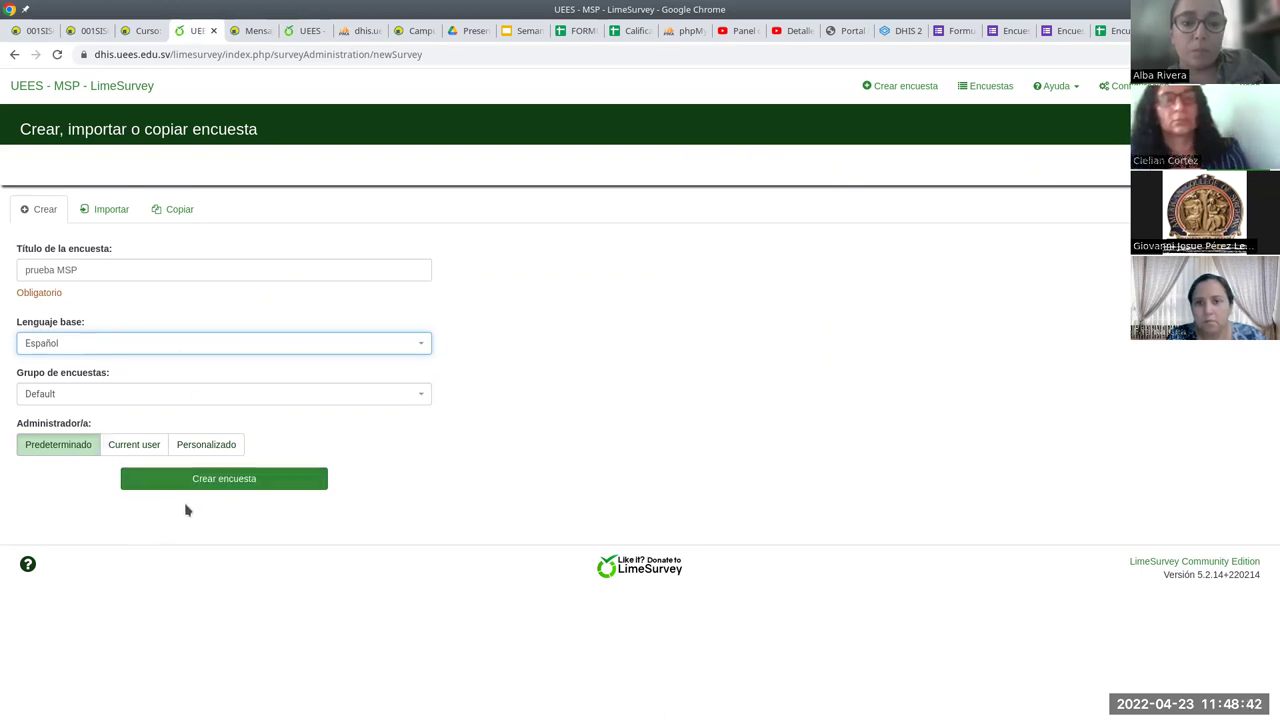
left_click(228, 484)
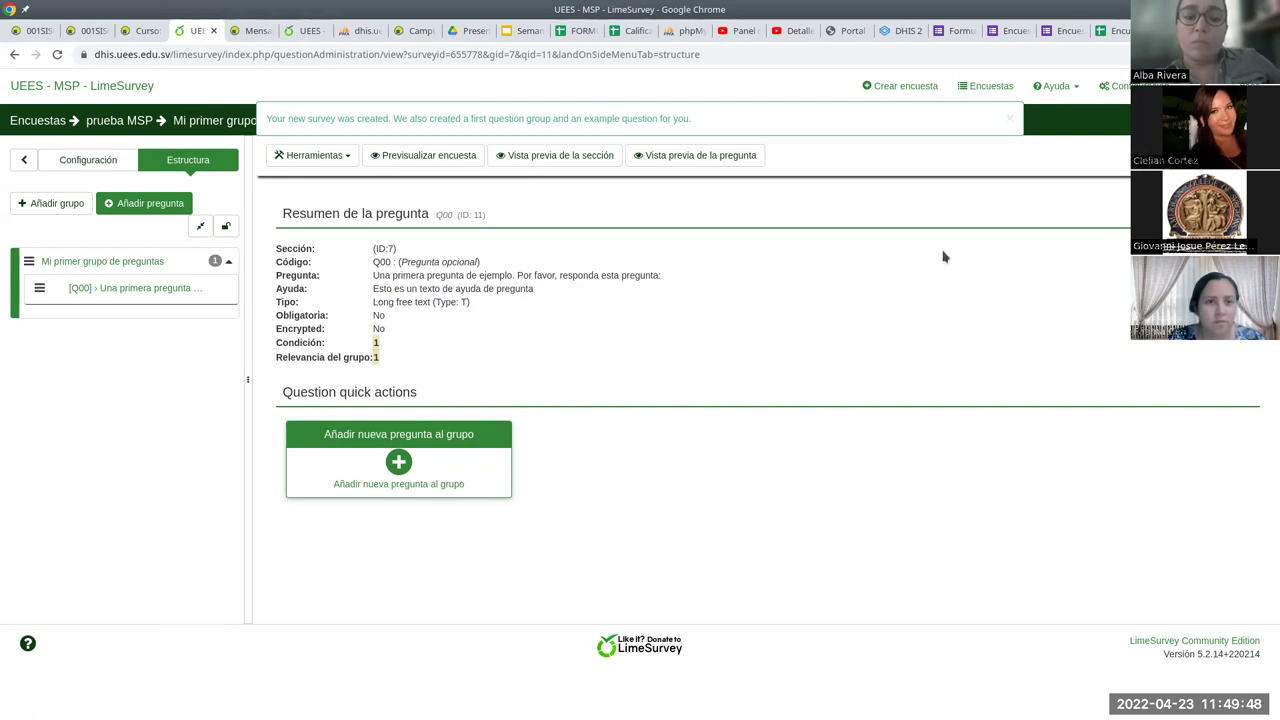
left_click(1009, 120)
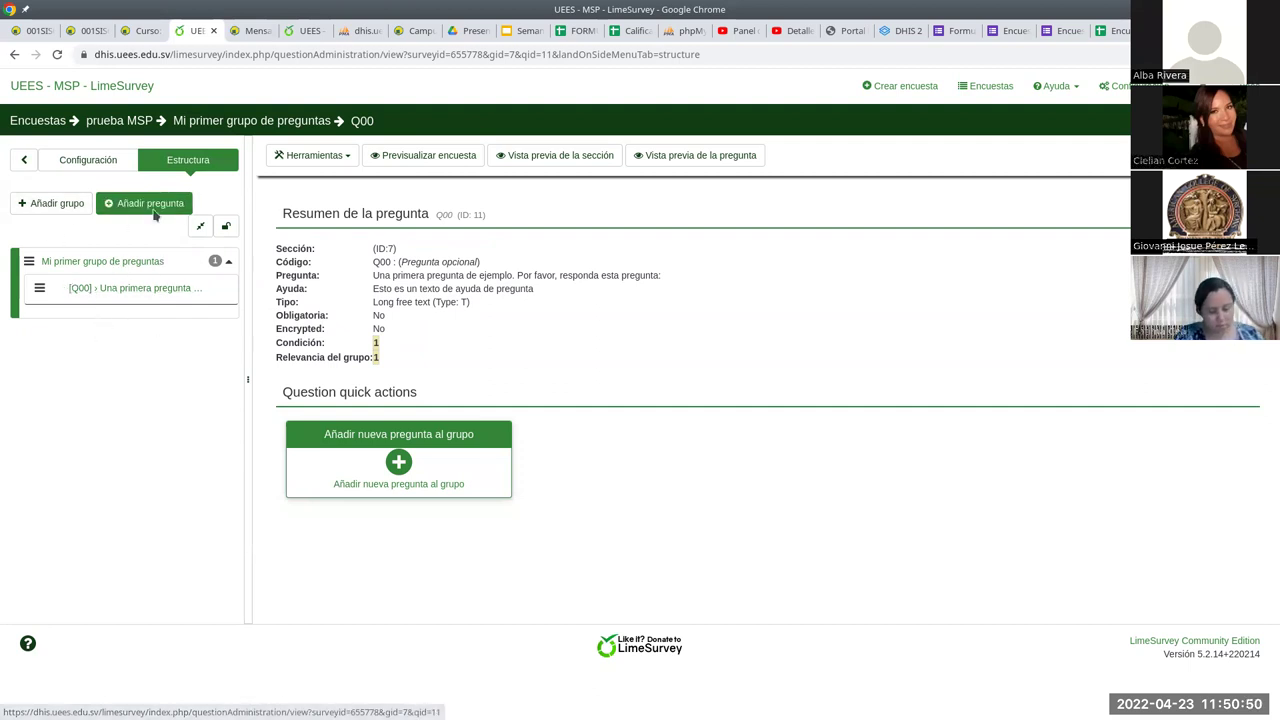
- Examine the configuration options and survey menu entries of the prueba MSP survey, and review its summary
left_click(85, 160)
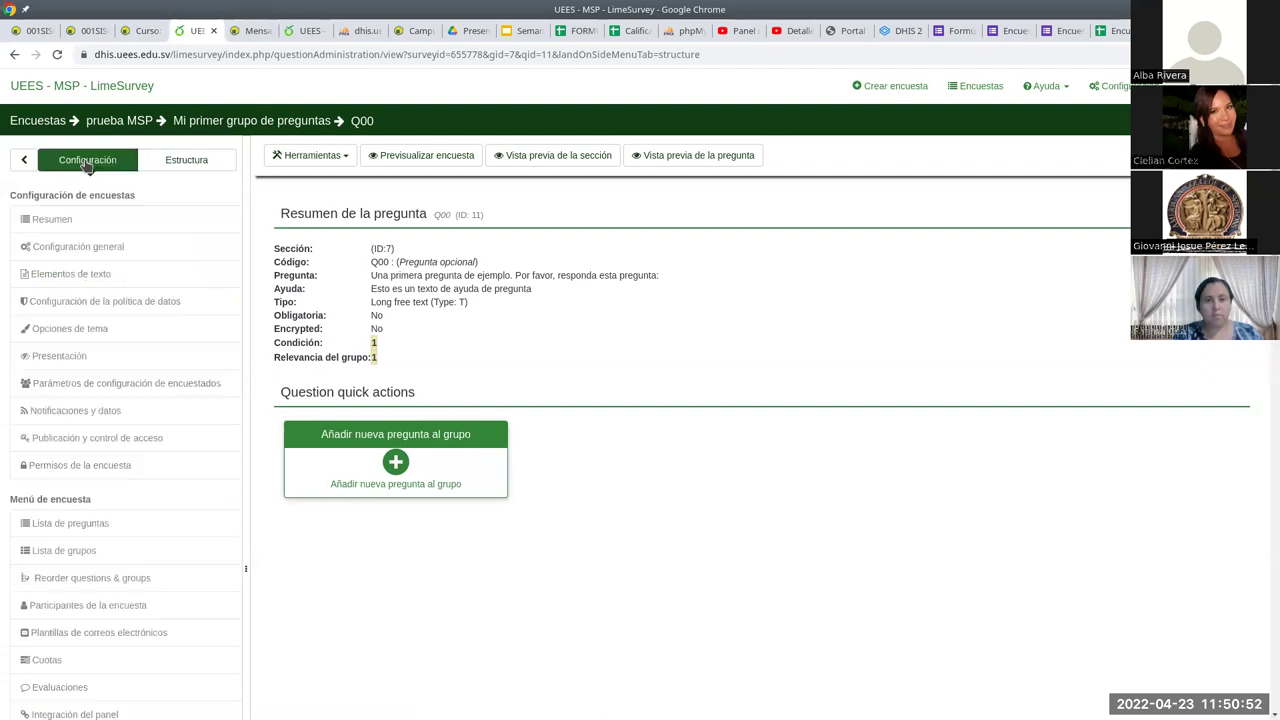
scroll(133, 350, "down", 3)
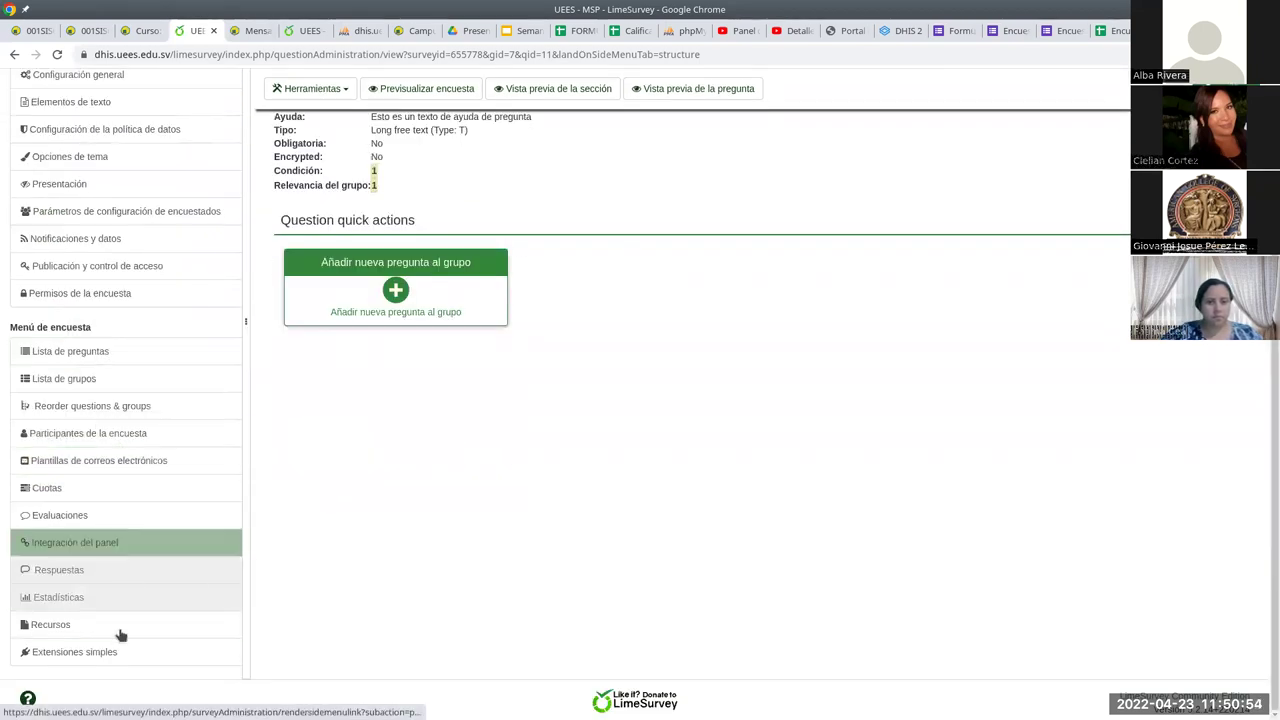
scroll(140, 397, "up", 3)
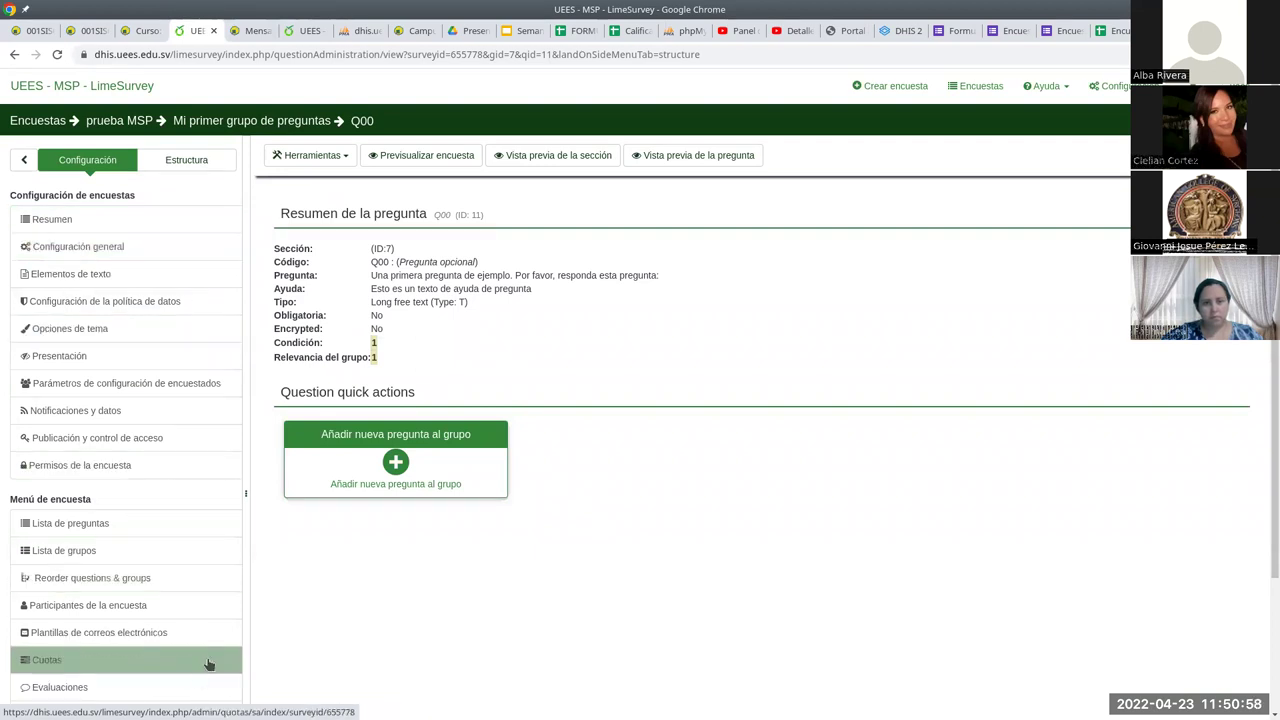
scroll(150, 632, "down", 2)
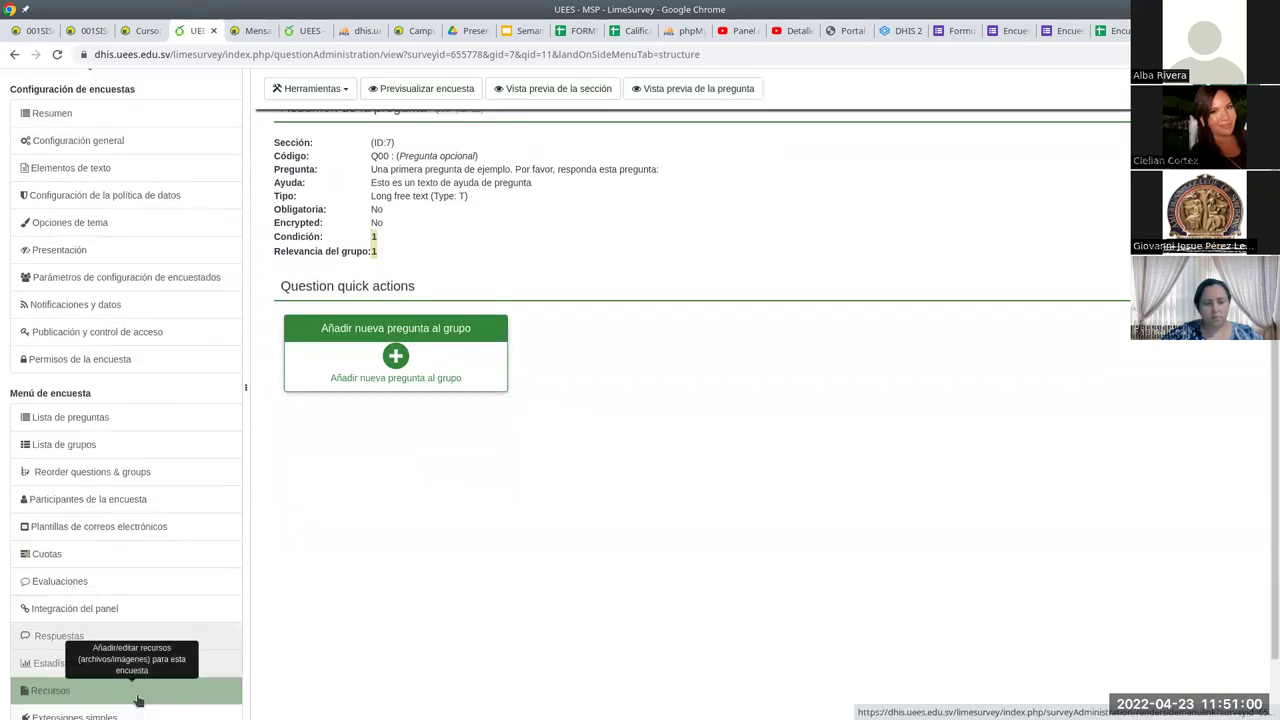
scroll(137, 690, "down", 2)
scroll(130, 655, "up", 2)
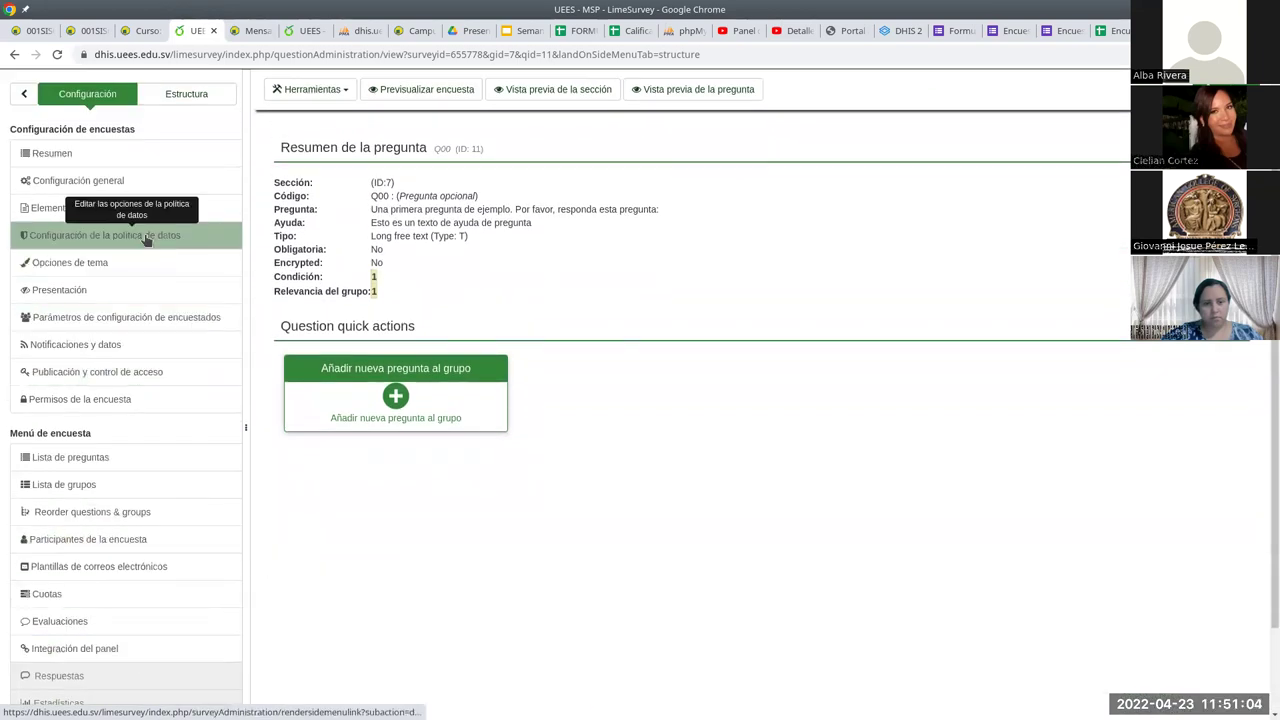
scroll(154, 236, "up", 1)
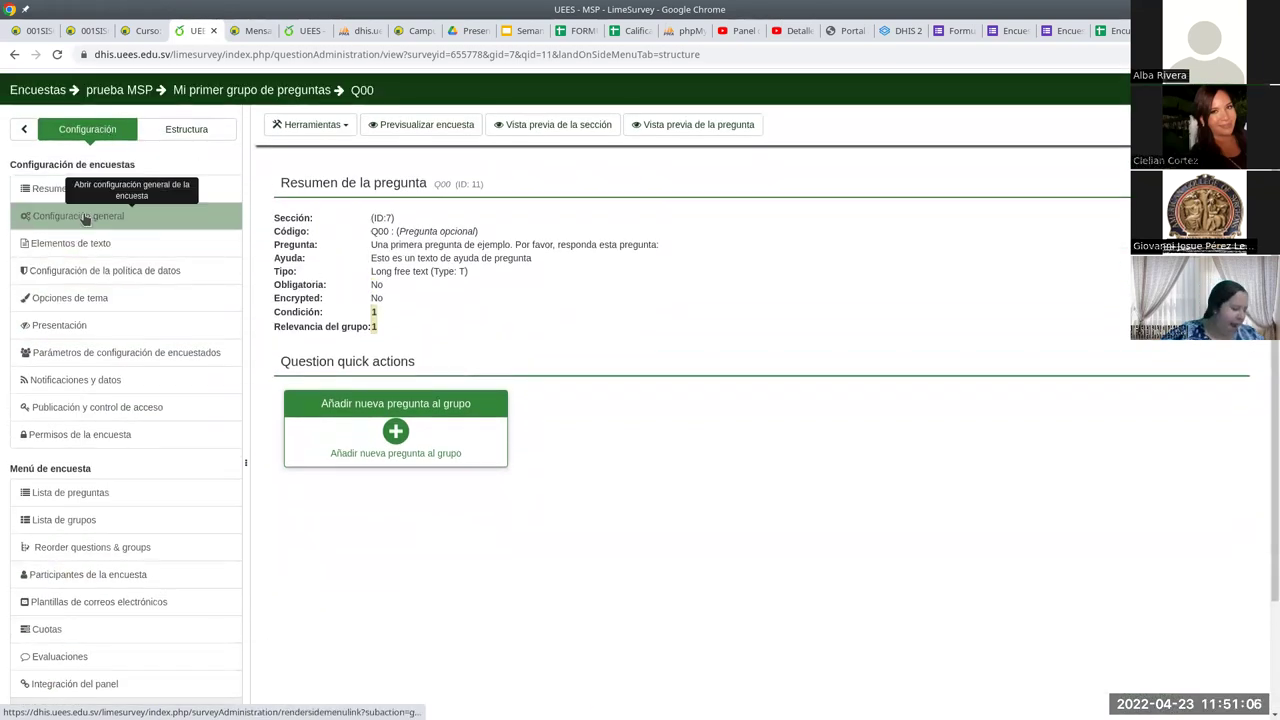
left_click(40, 189)
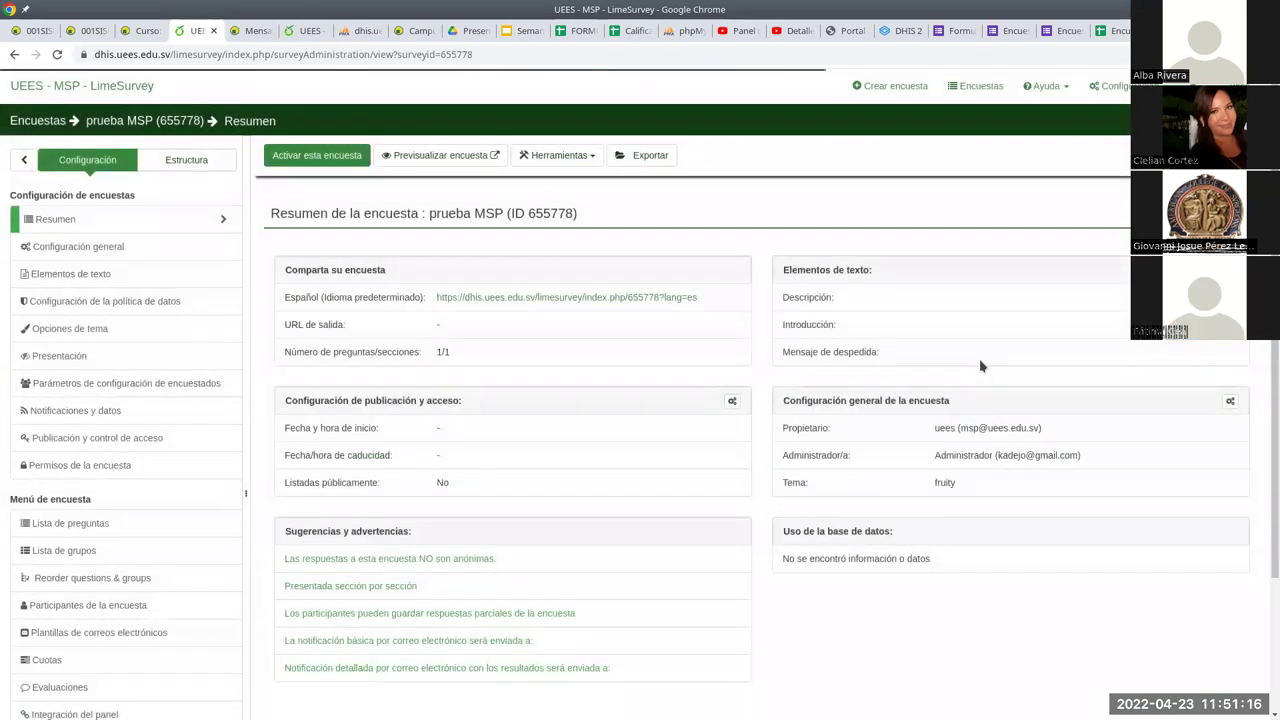
scroll(837, 510, "down", 1)
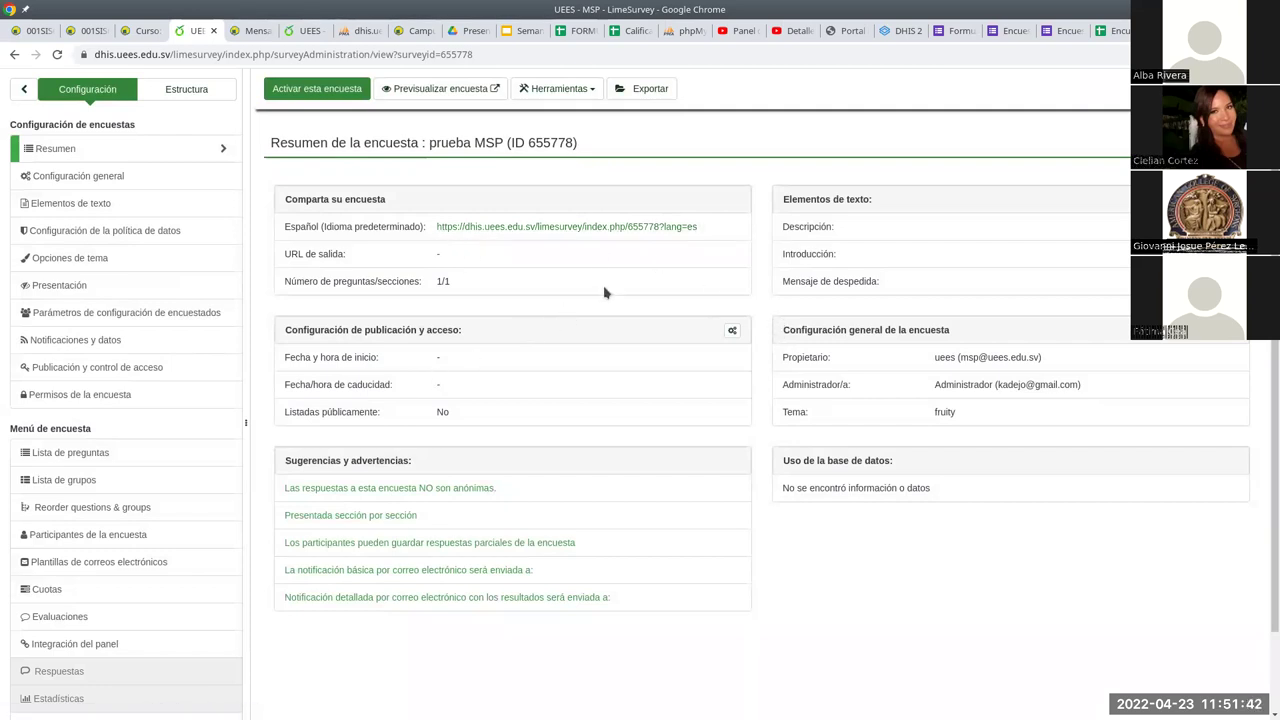
- Set the format to Sección por Sección in the survey's general settings, and look through the available themes and additional languages
left_click(70, 179)
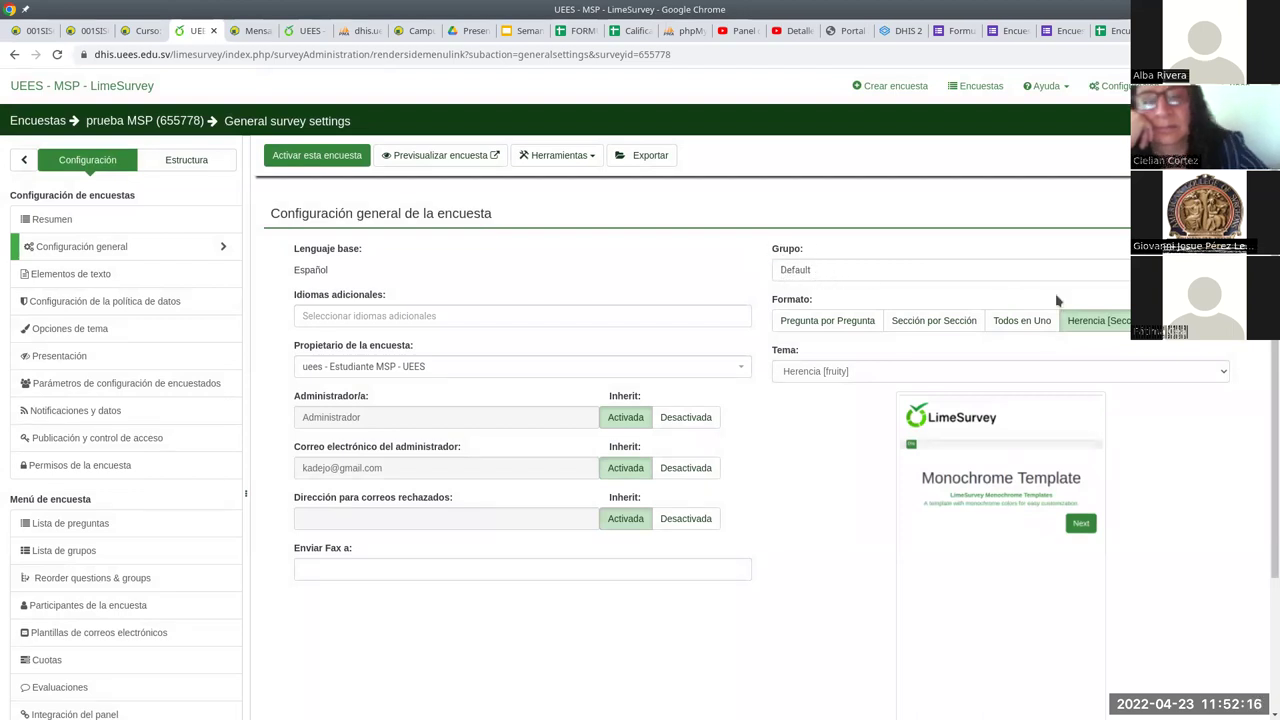
left_click(922, 325)
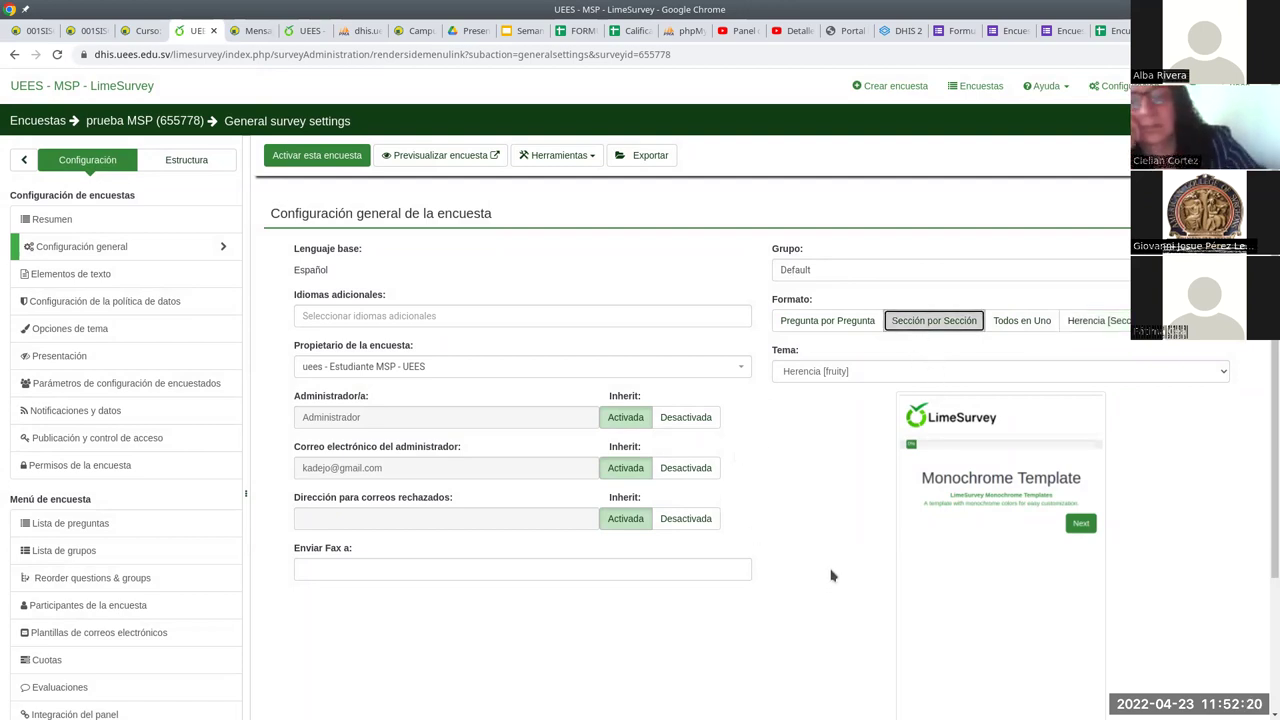
left_click(840, 371)
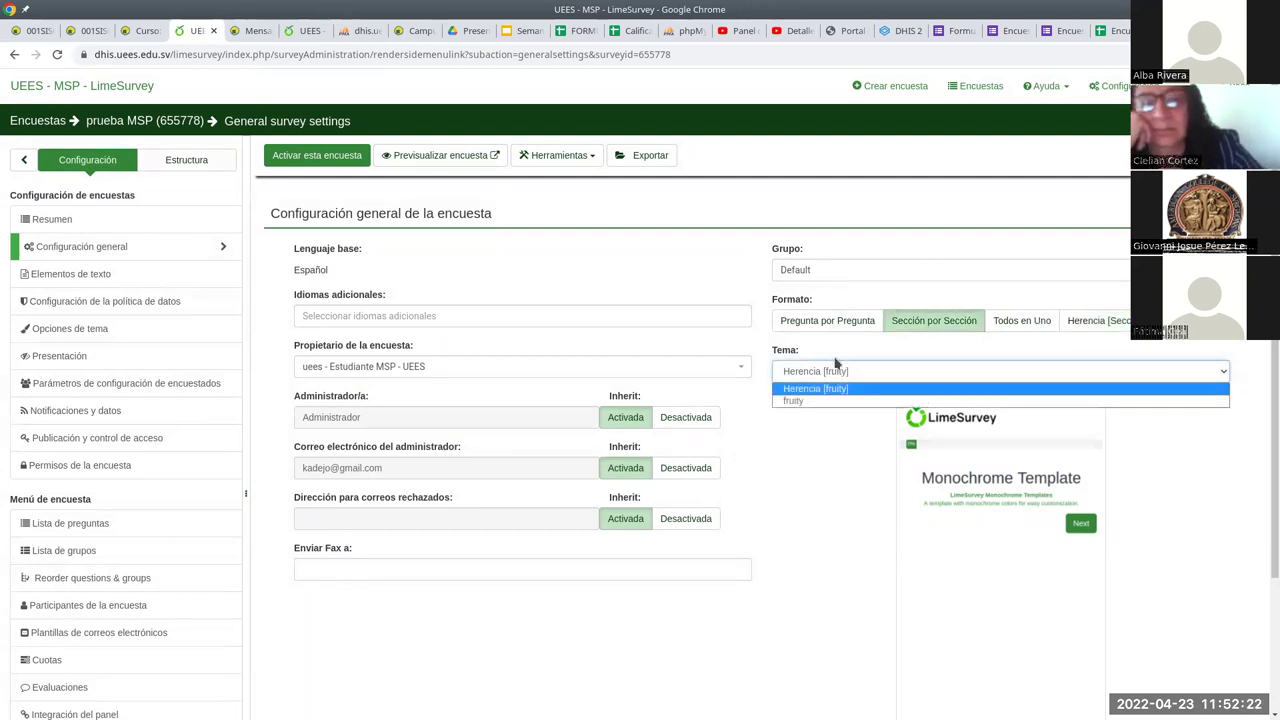
left_click(867, 441)
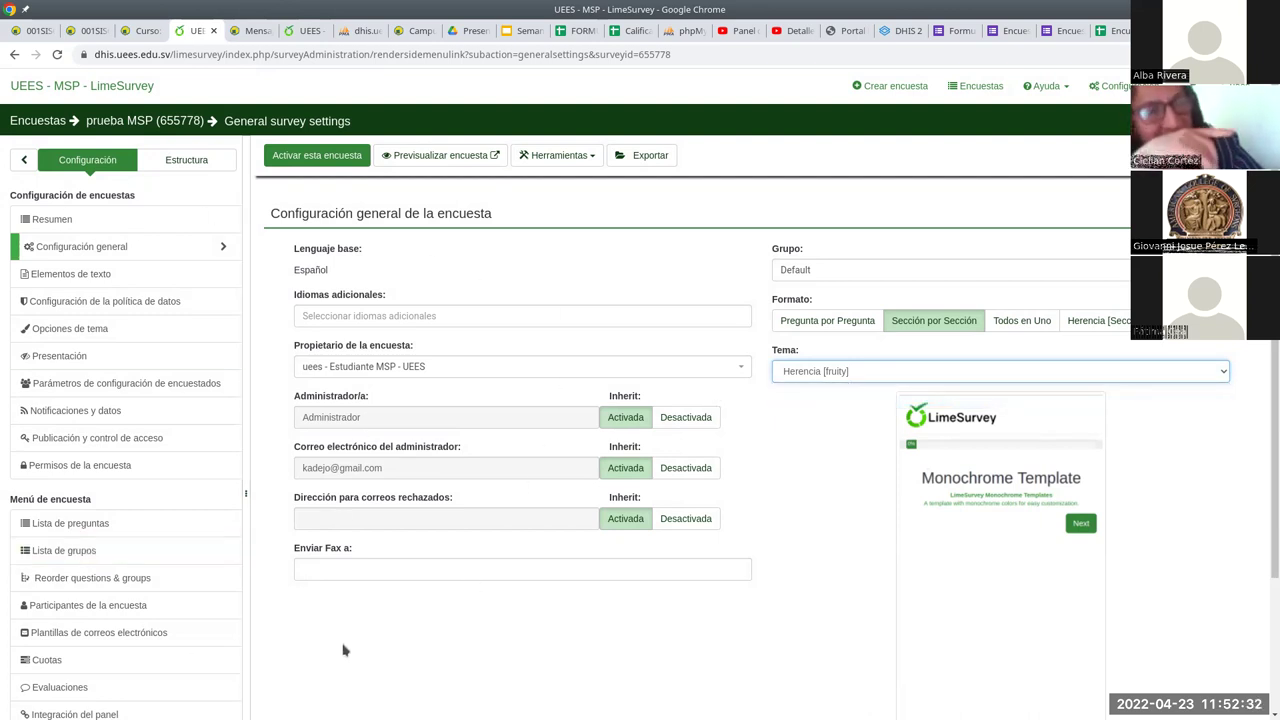
left_click(382, 314)
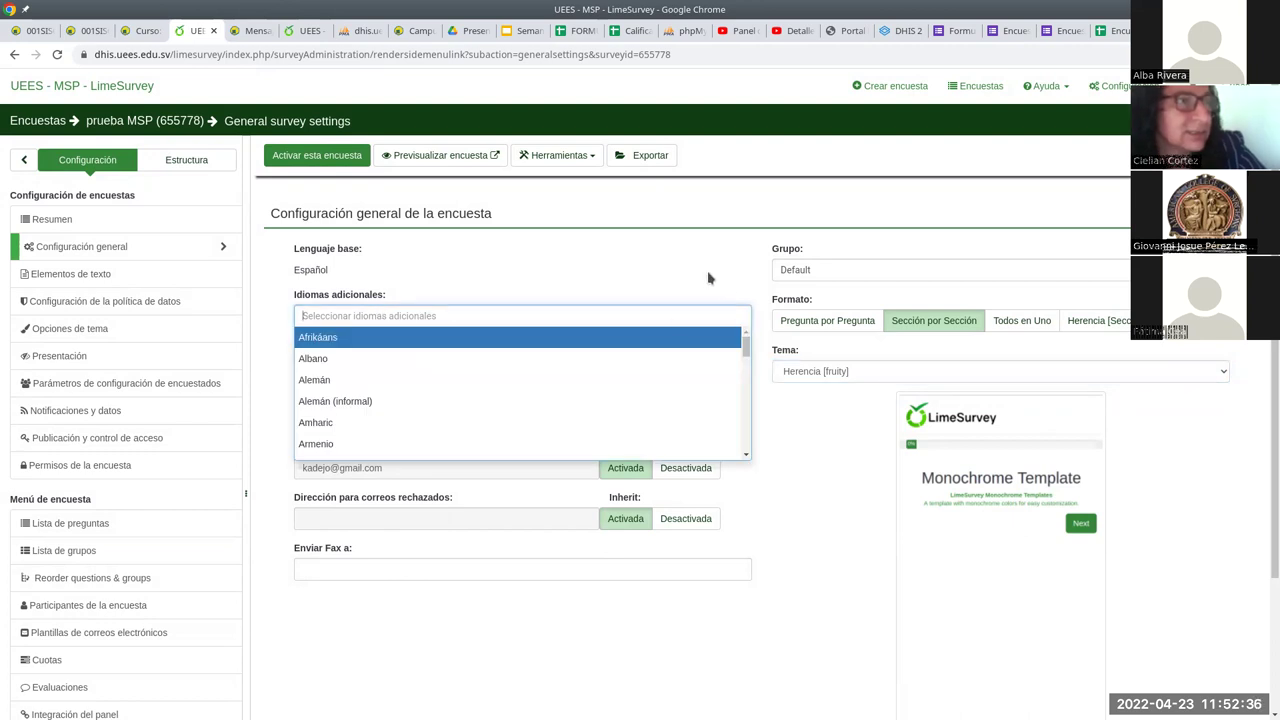
left_click(628, 270)
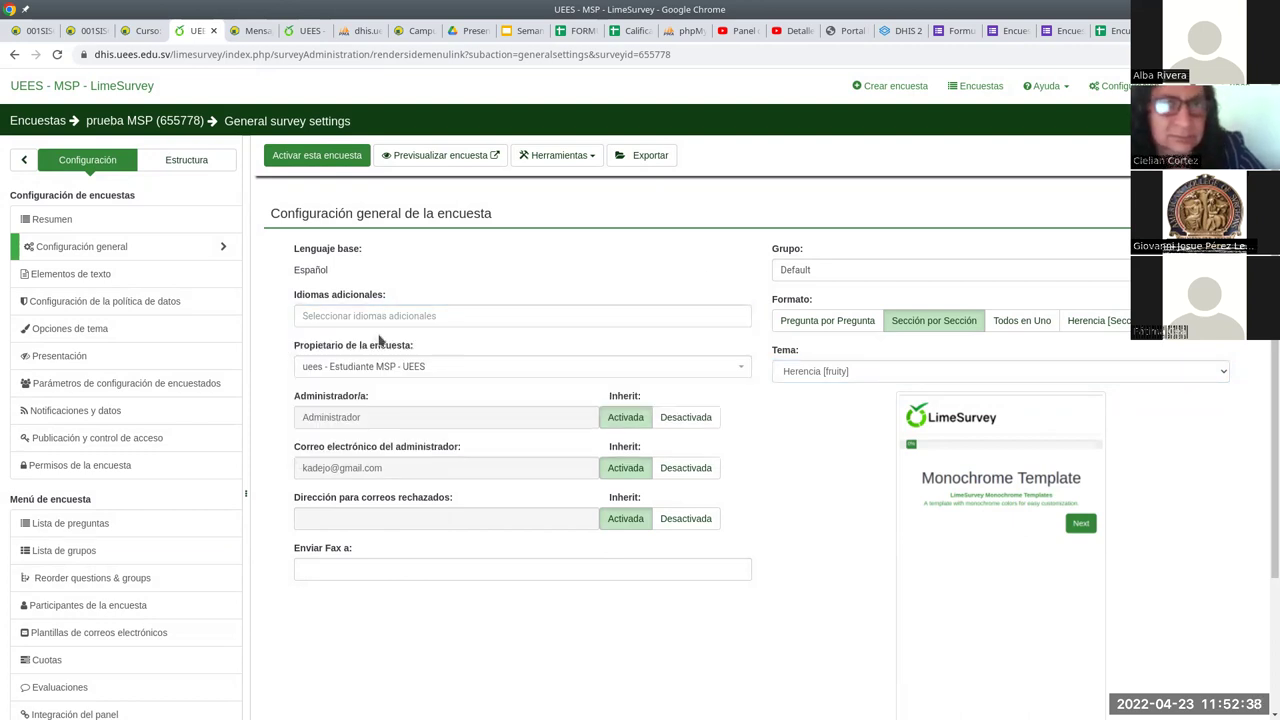
- In the survey's text elements, write the welcome message "Bienvenido/a ..." and the end message "Muchas gracias"
left_click(63, 284)
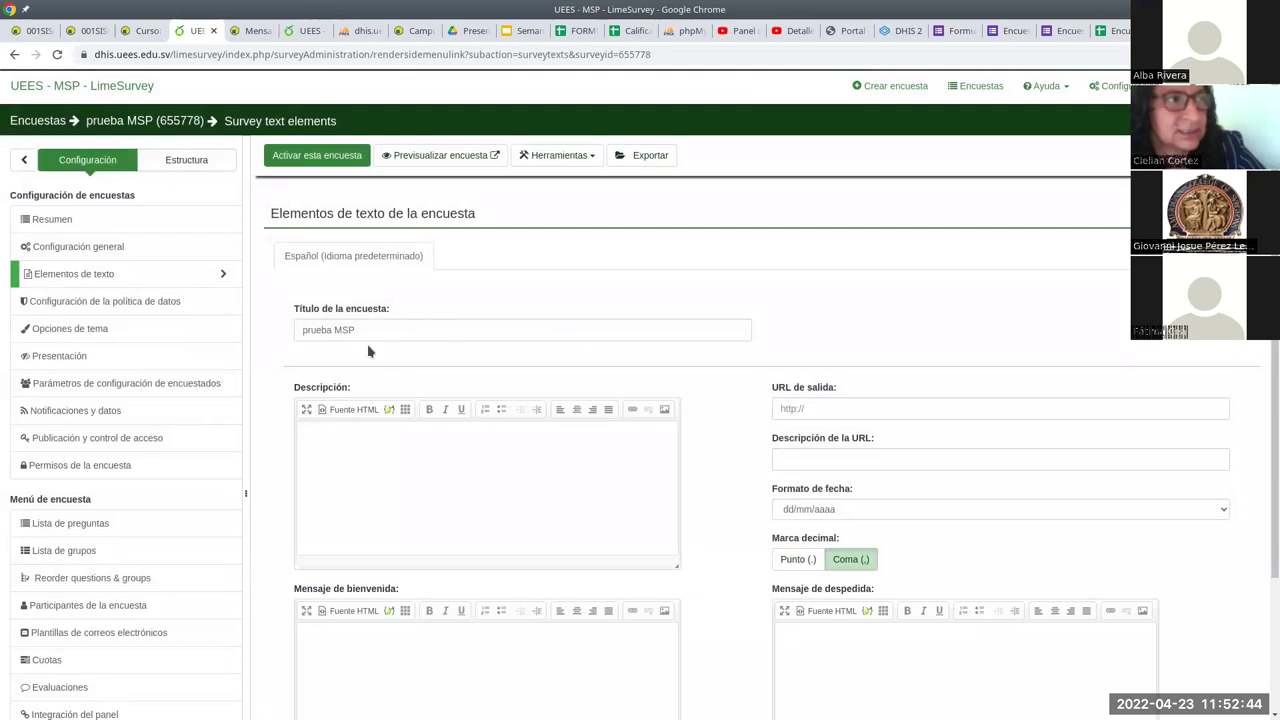
scroll(368, 345, "down", 3)
scroll(369, 340, "up", 1)
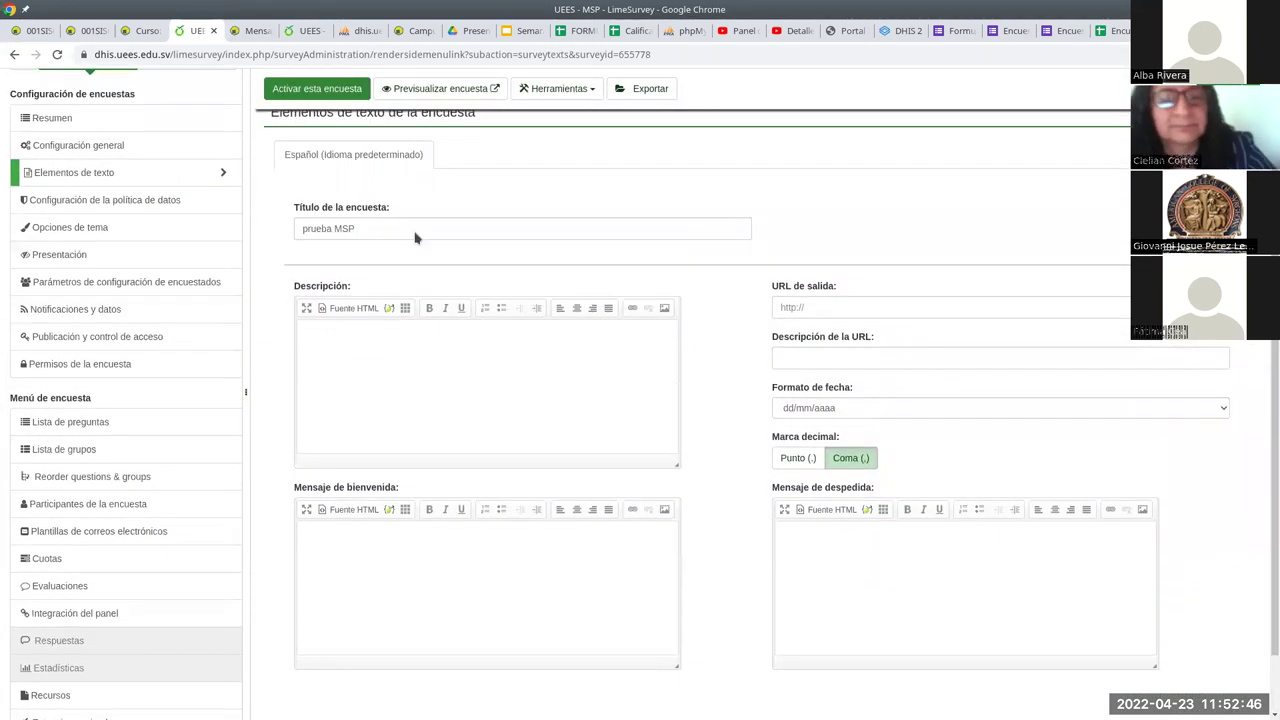
left_click(383, 351)
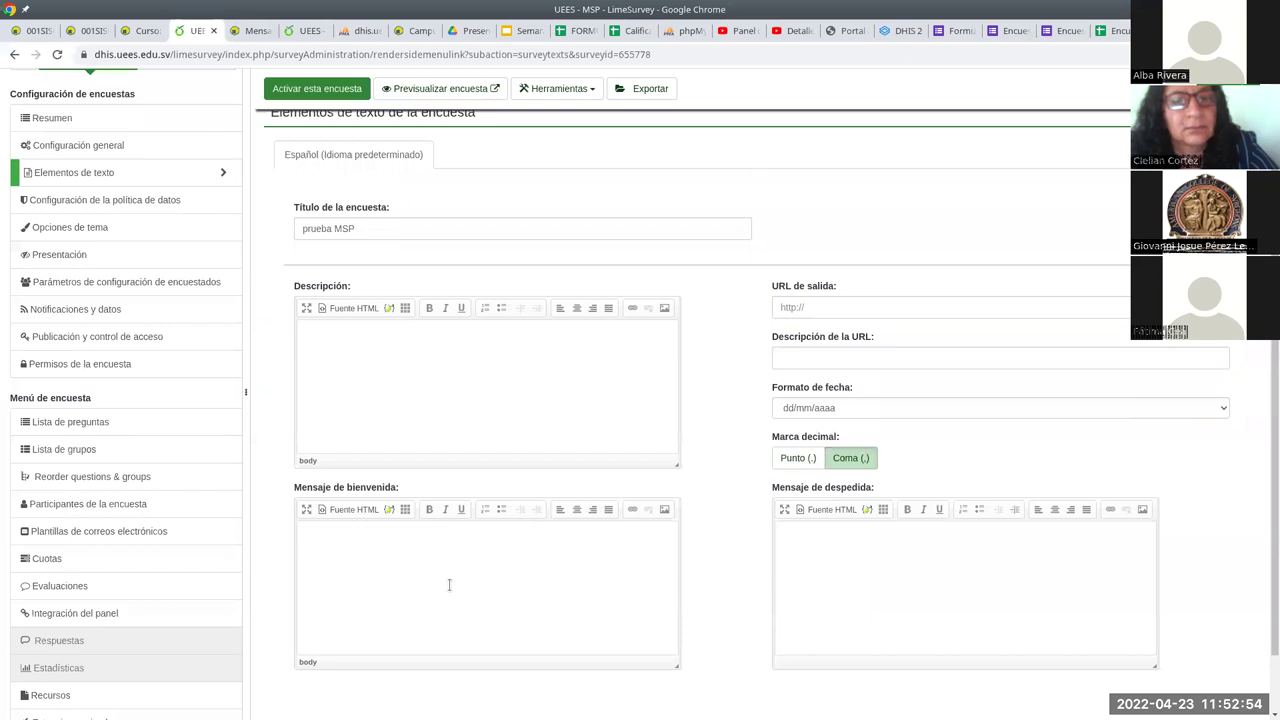
type("Bienvenido/a ...")
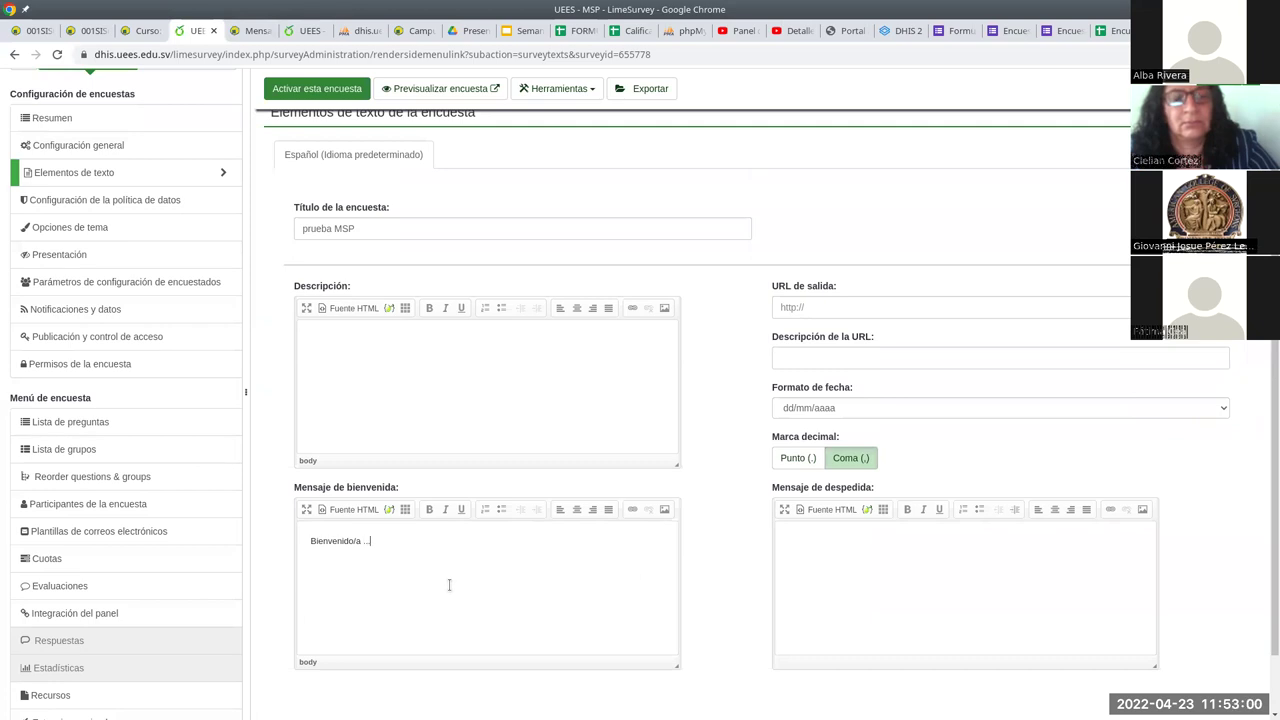
left_click(998, 552)
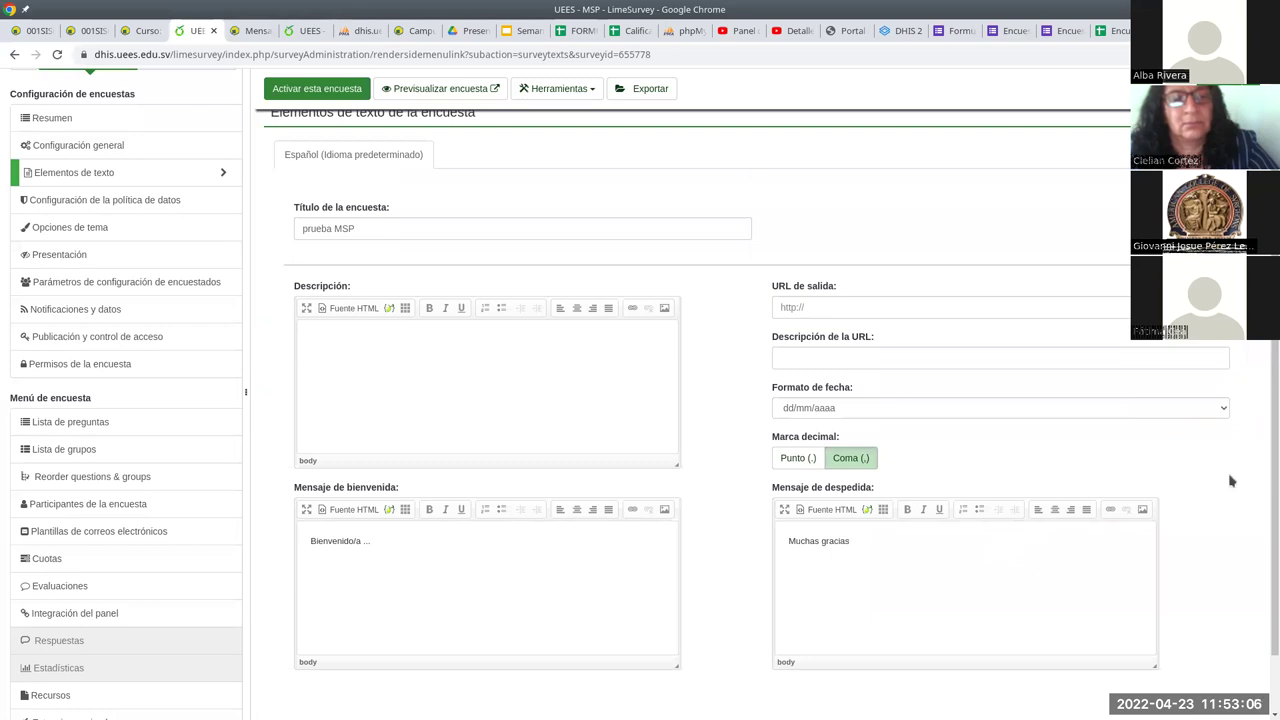
- Keep the decimal mark as Coma, look through the available date formats, and save the text elements
left_click(848, 457)
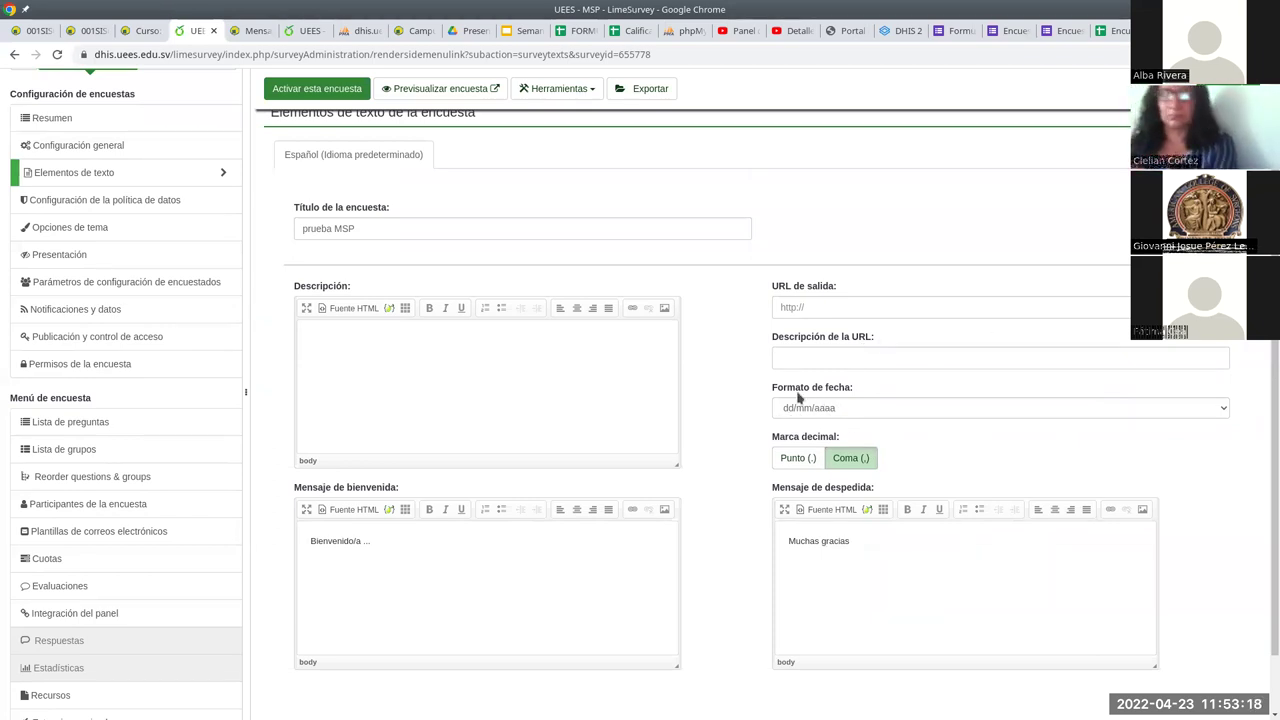
left_click(848, 405)
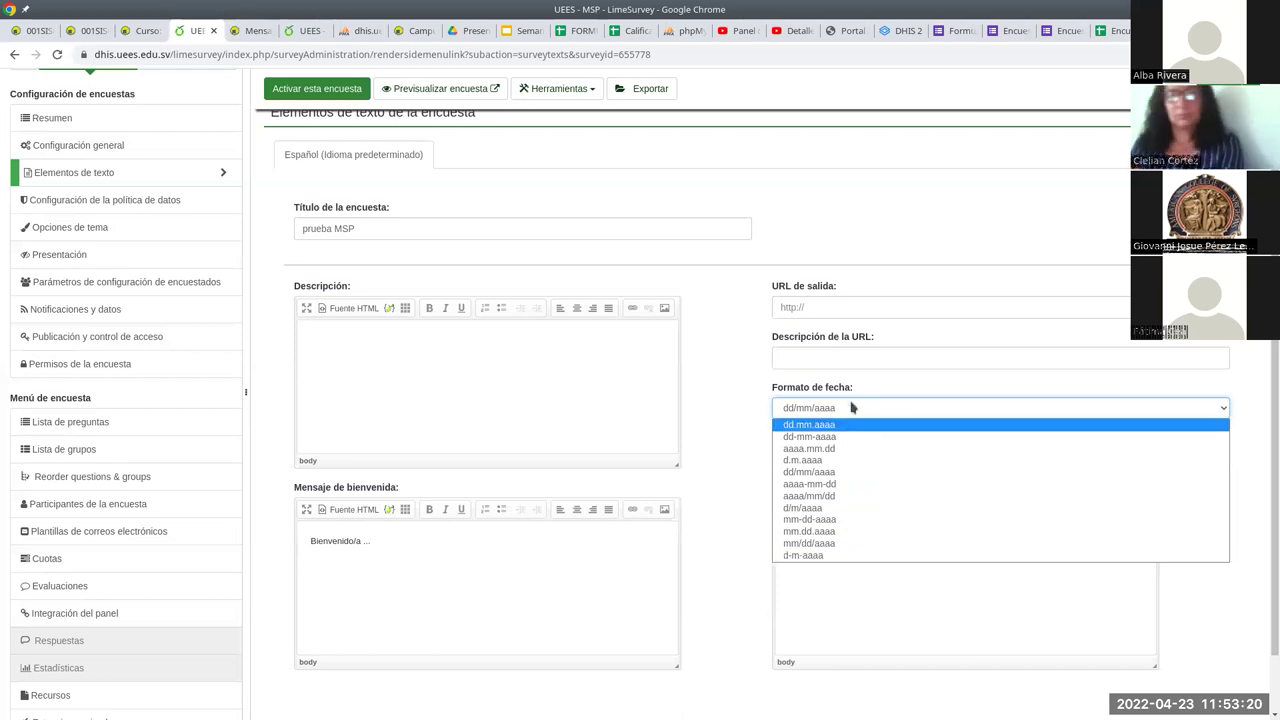
left_click(745, 410)
scroll(686, 517, "down", 1)
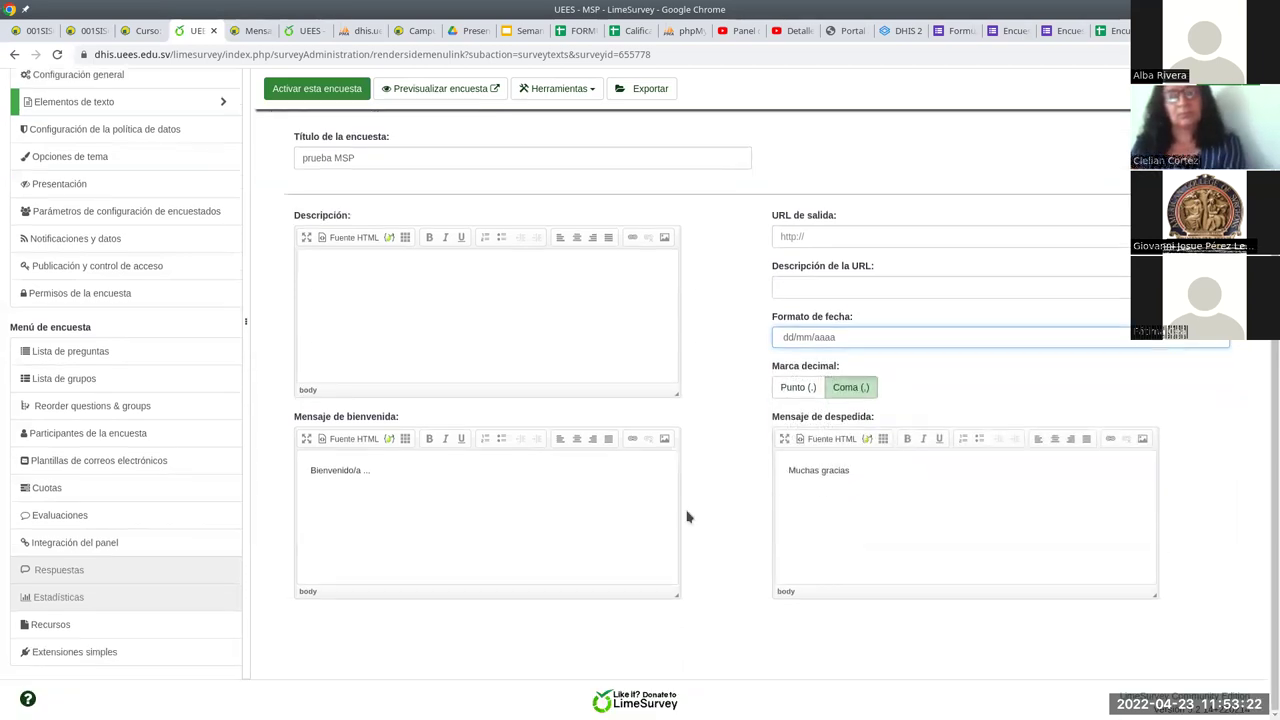
scroll(600, 420, "up", 2)
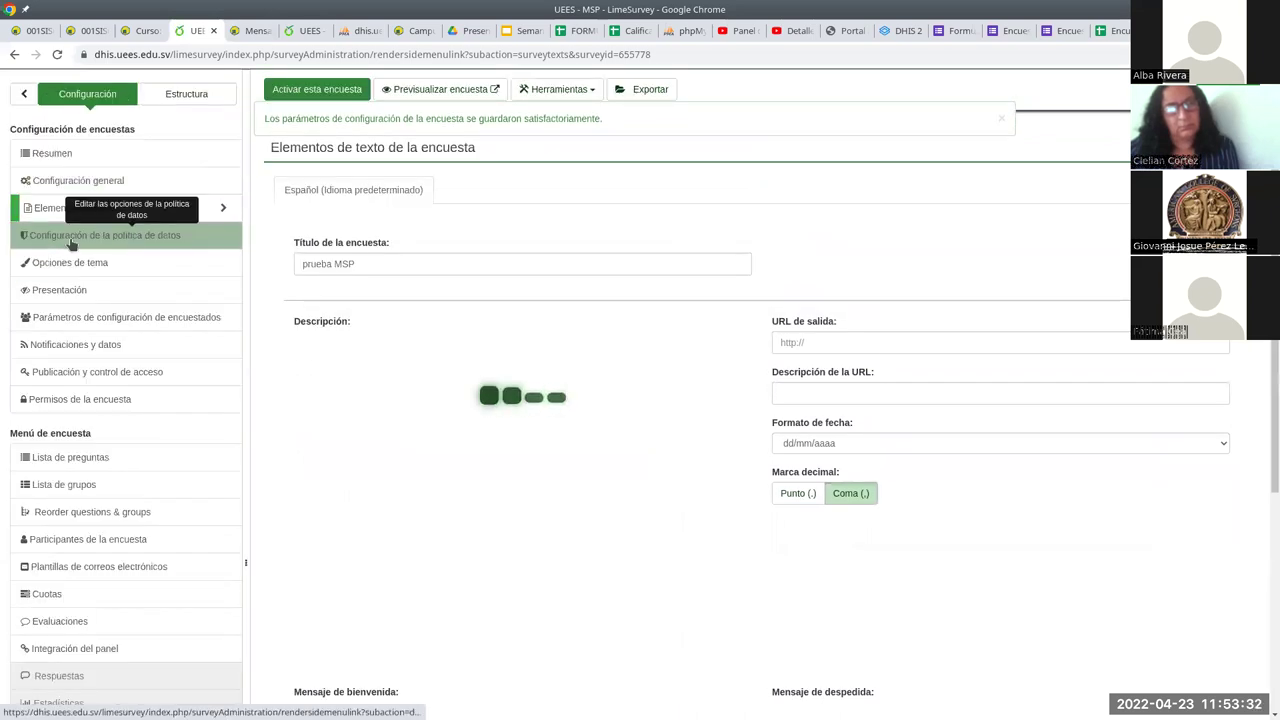
- Examine the survey's data policy, theme options, and presentation and navigation settings
left_click(84, 240)
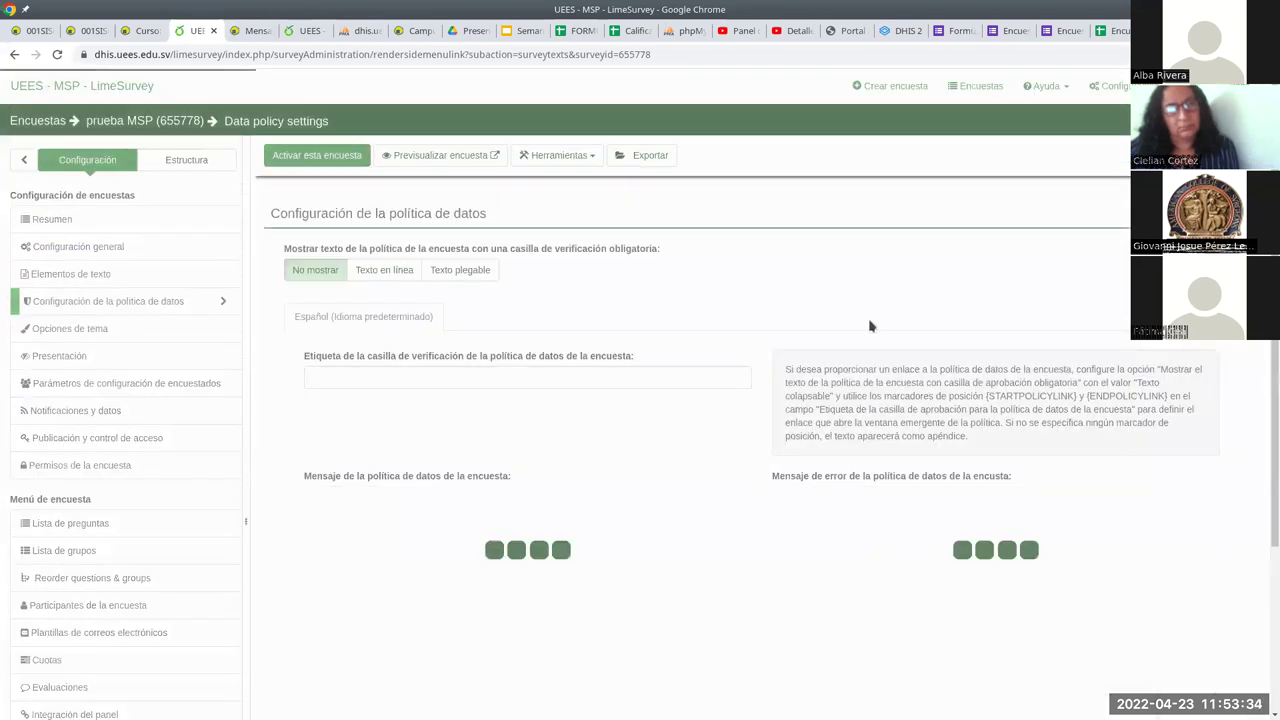
scroll(600, 400, "down", 1)
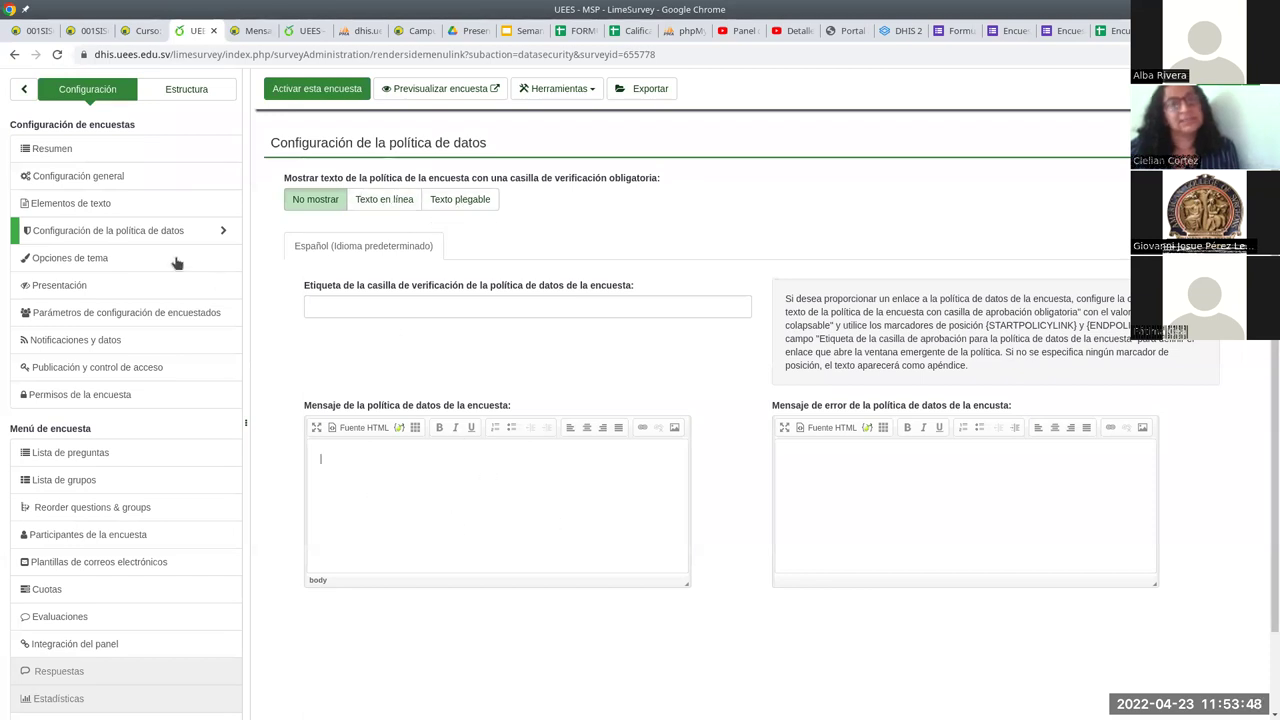
left_click(70, 262)
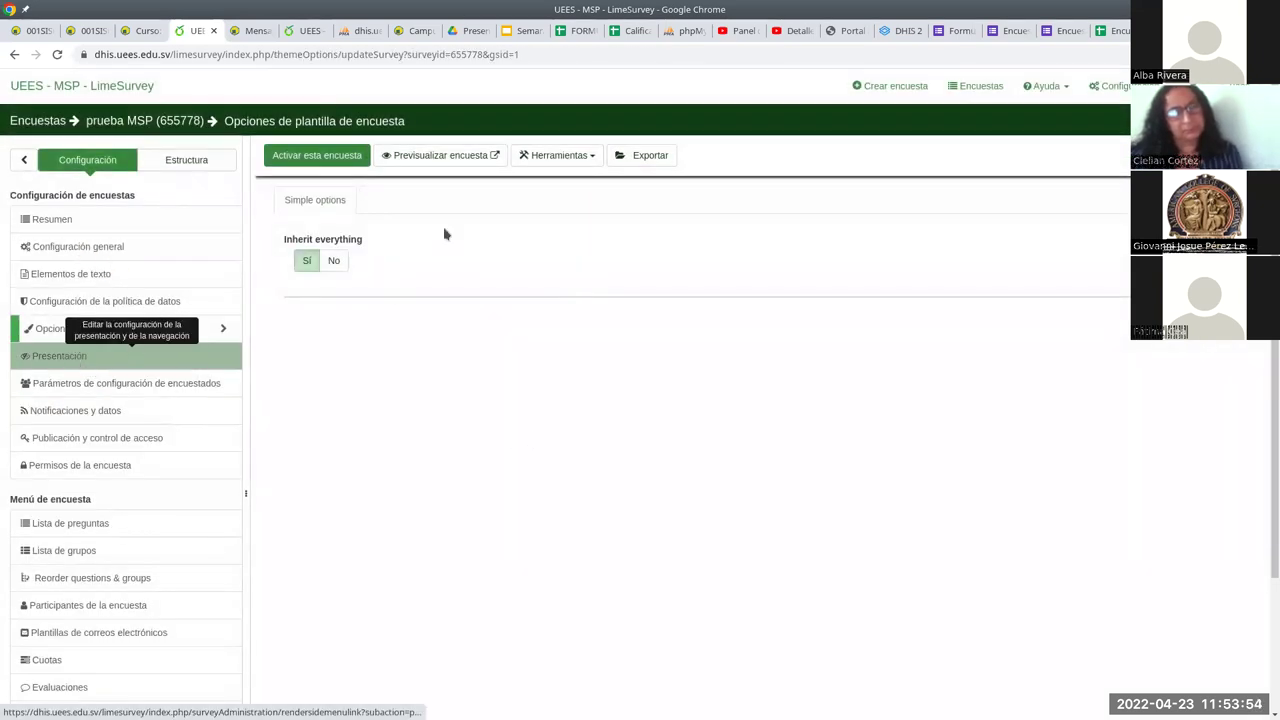
left_click(48, 362)
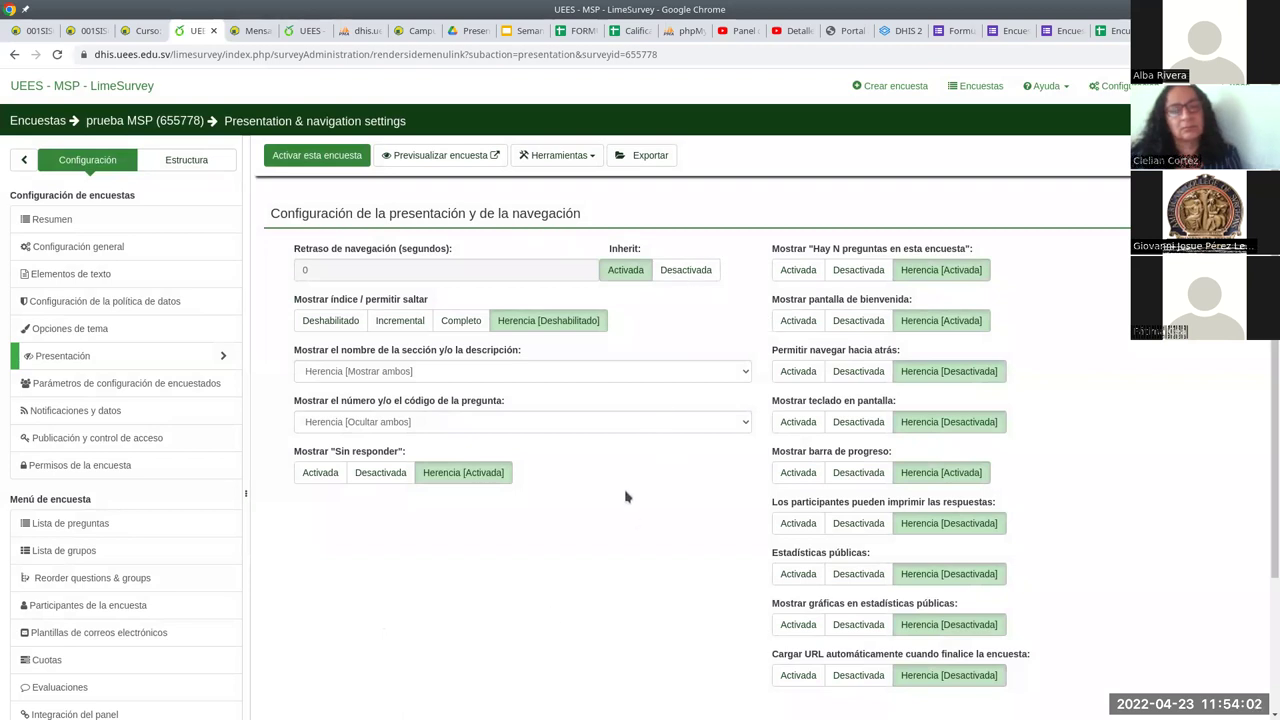
scroll(454, 217, "down", 2)
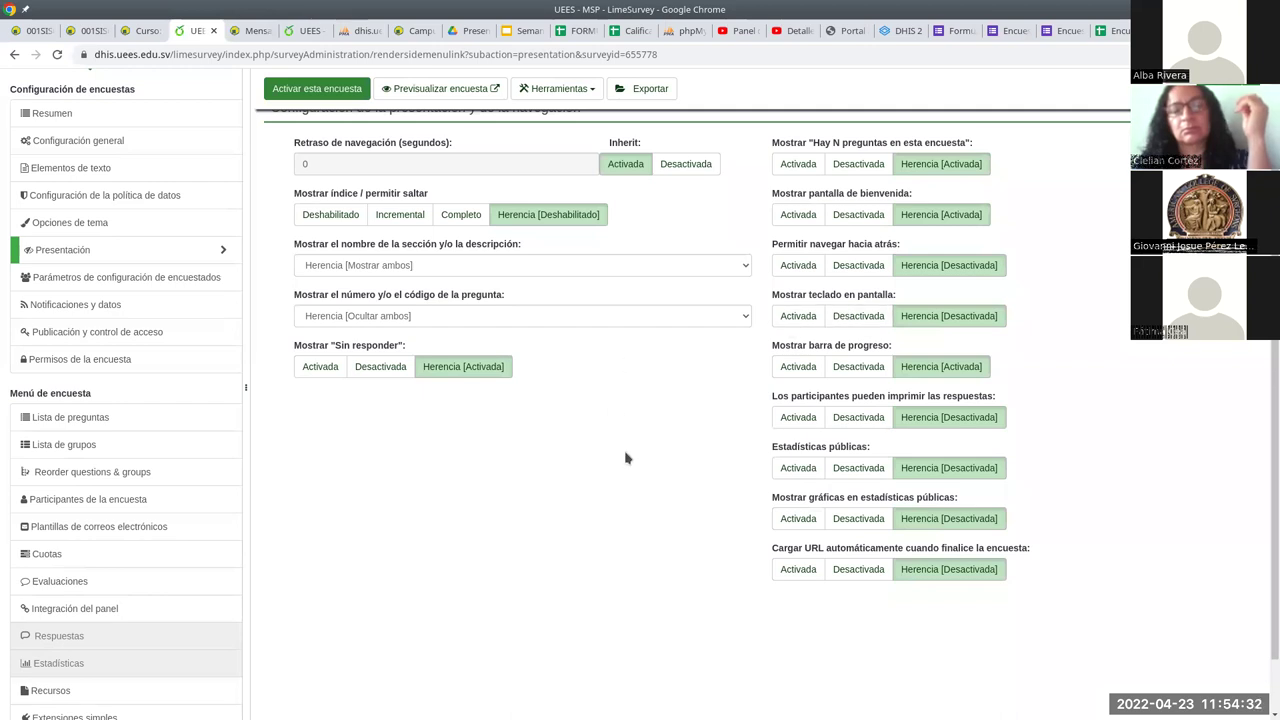
- Set Respuestas anonimizadas to Activada in the participant settings and Sello de tiempo to Activada in the notification and data settings
left_click(62, 283)
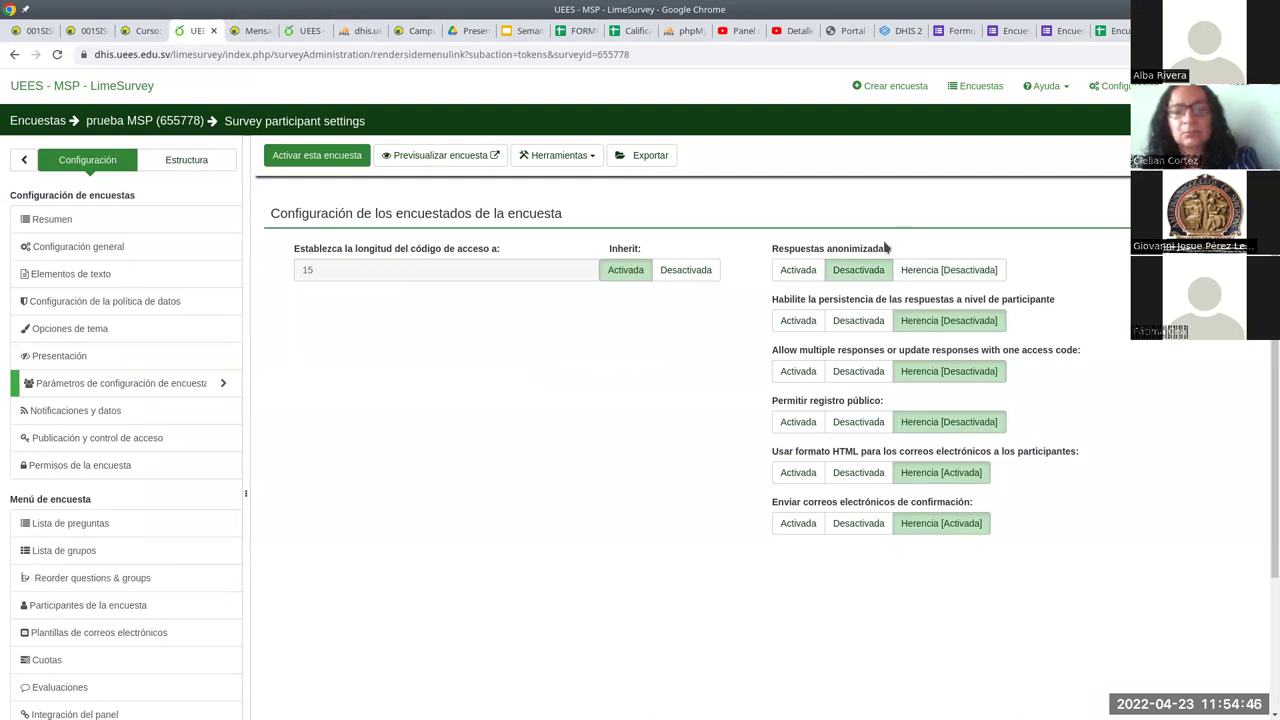
left_click(798, 272)
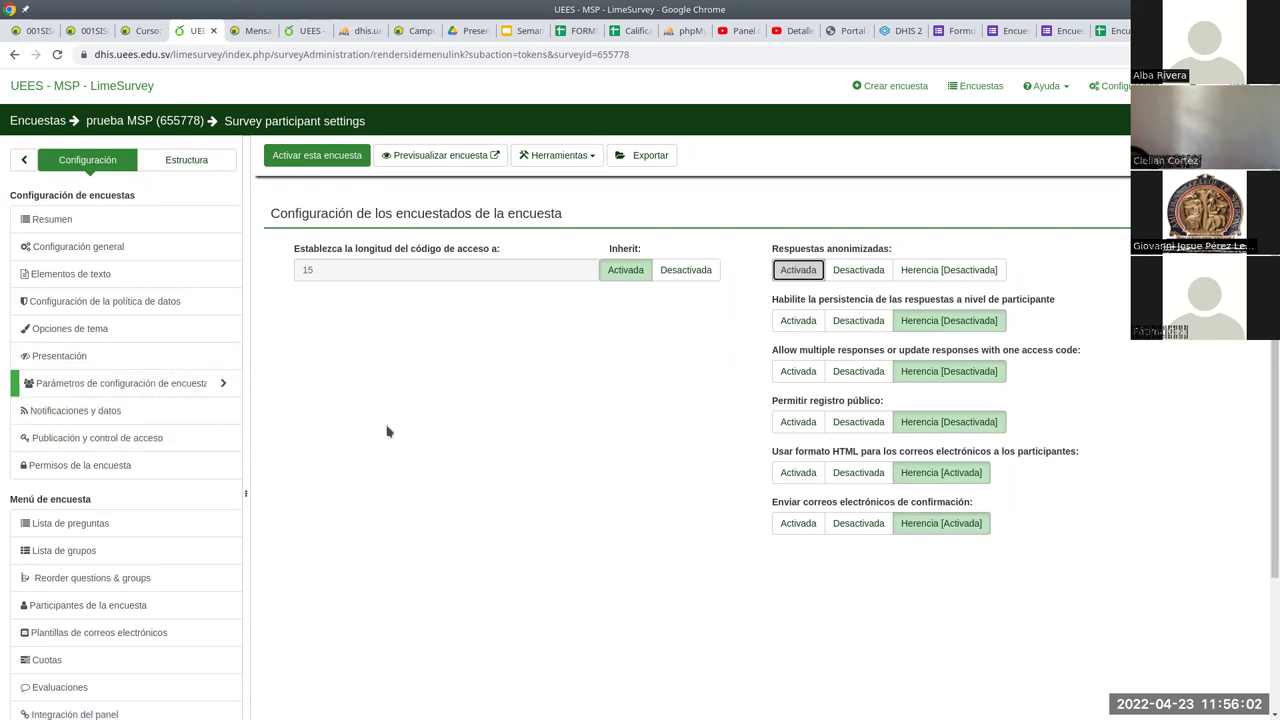
left_click(107, 418)
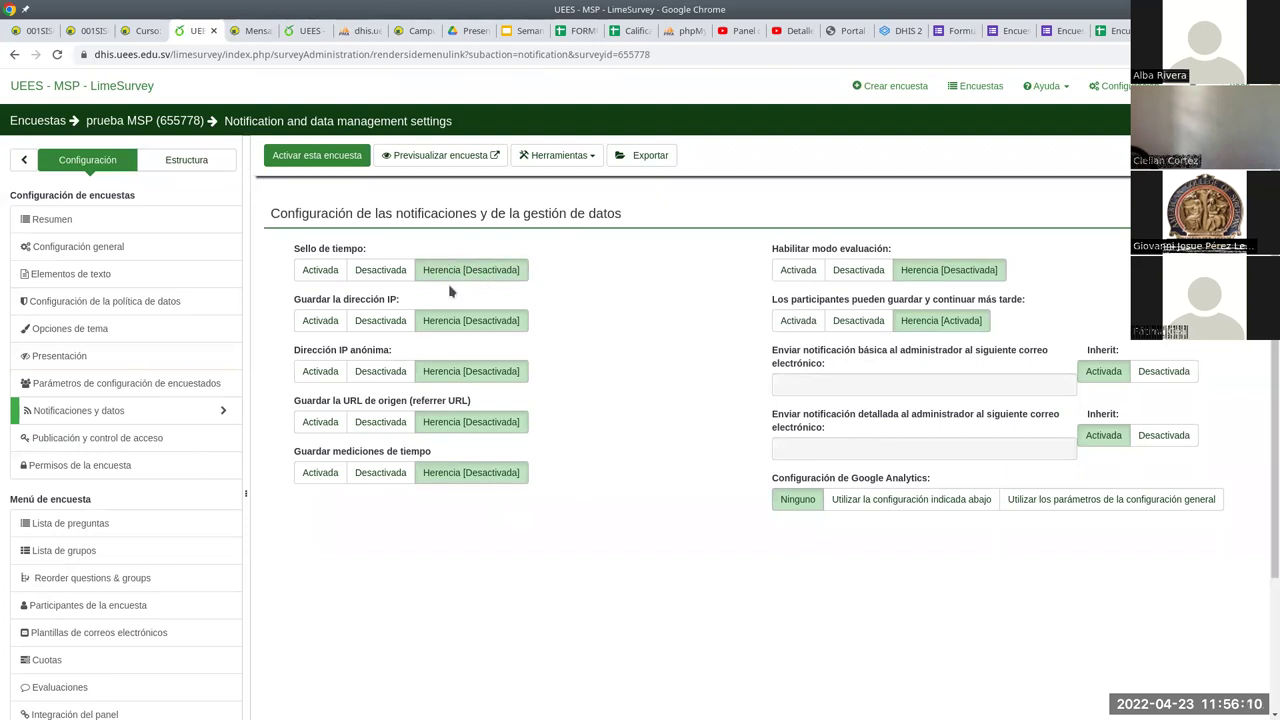
left_click(320, 270)
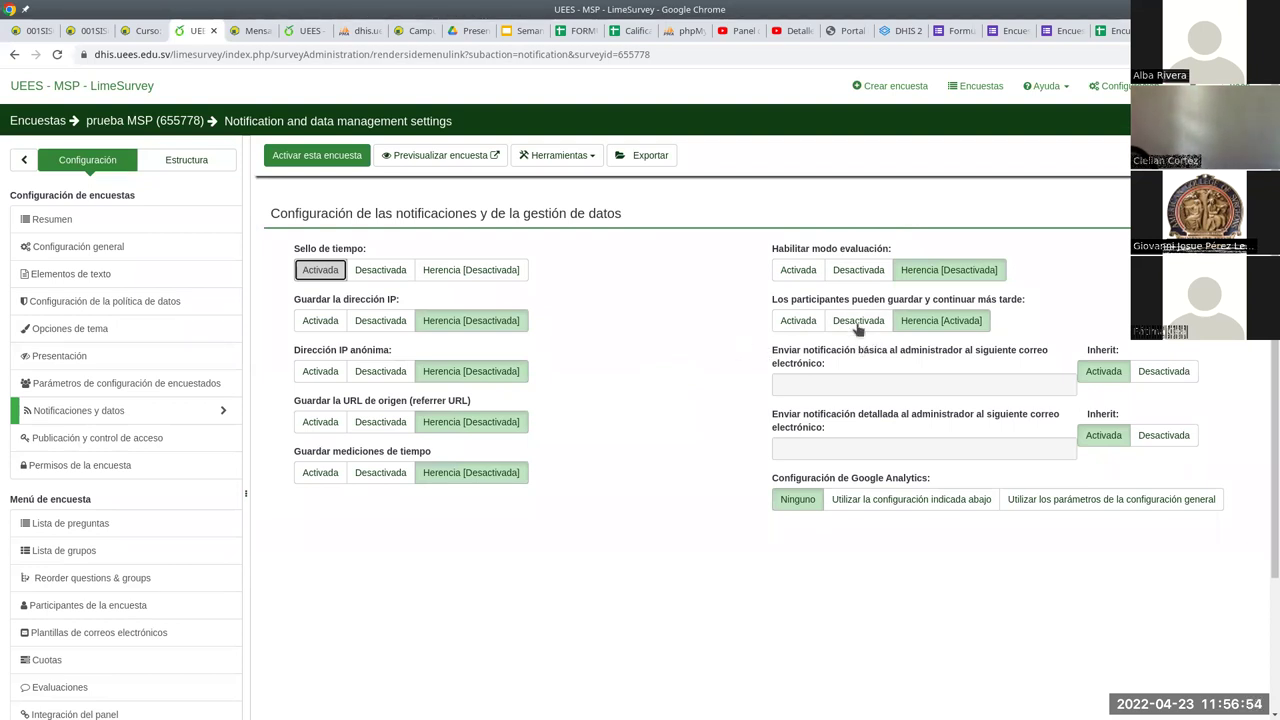
left_click(821, 496)
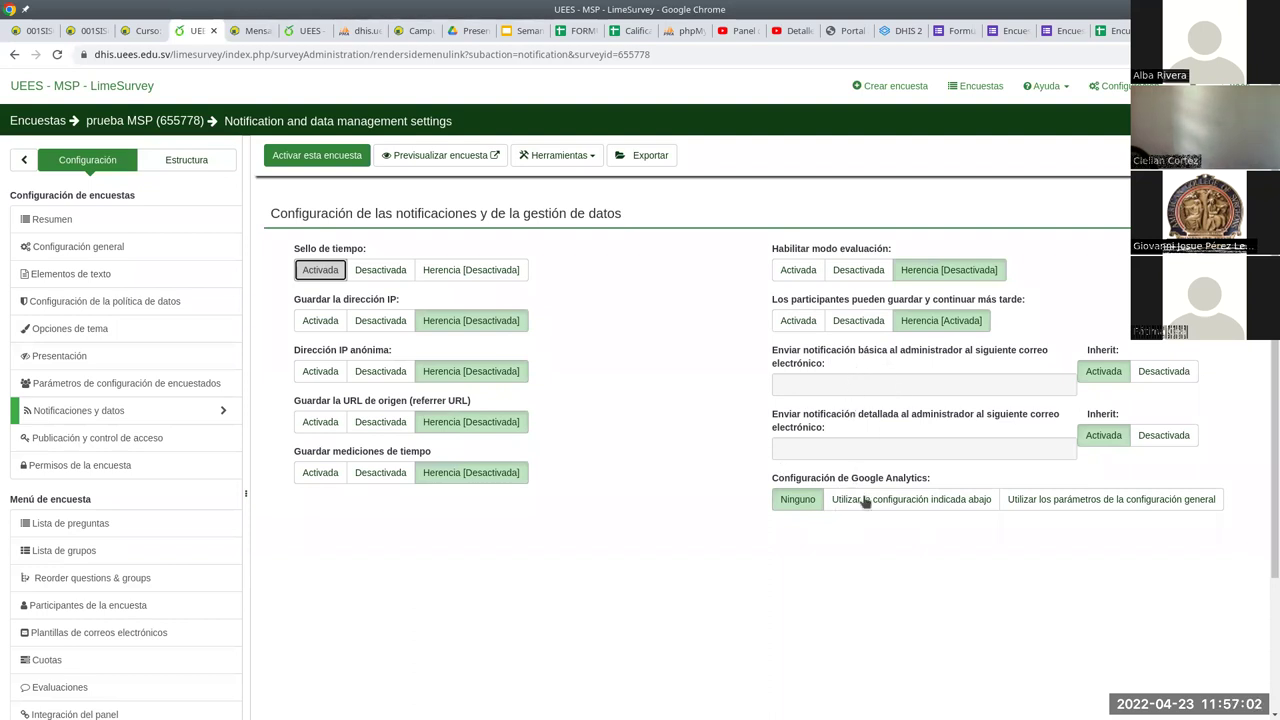
- Review the publication and access control settings, and check the public survey list at dhis.uees.edu.sv/limesurvey/
left_click(110, 441)
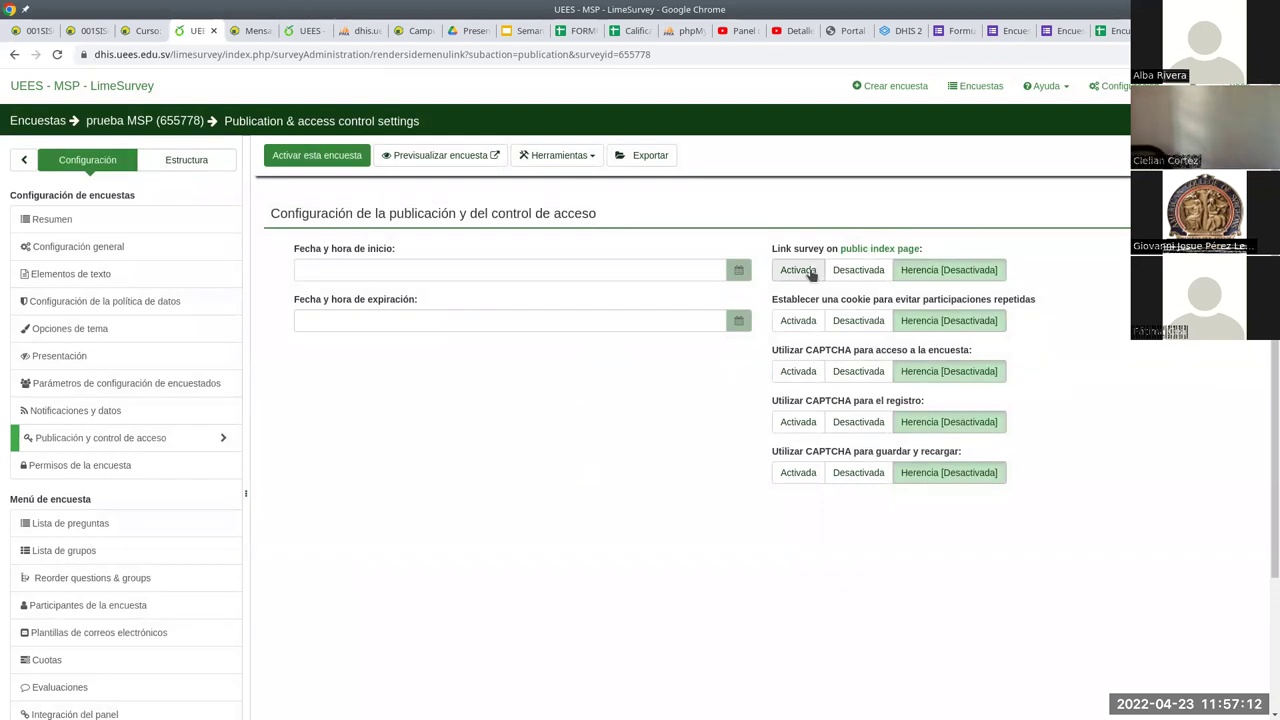
left_click(305, 31)
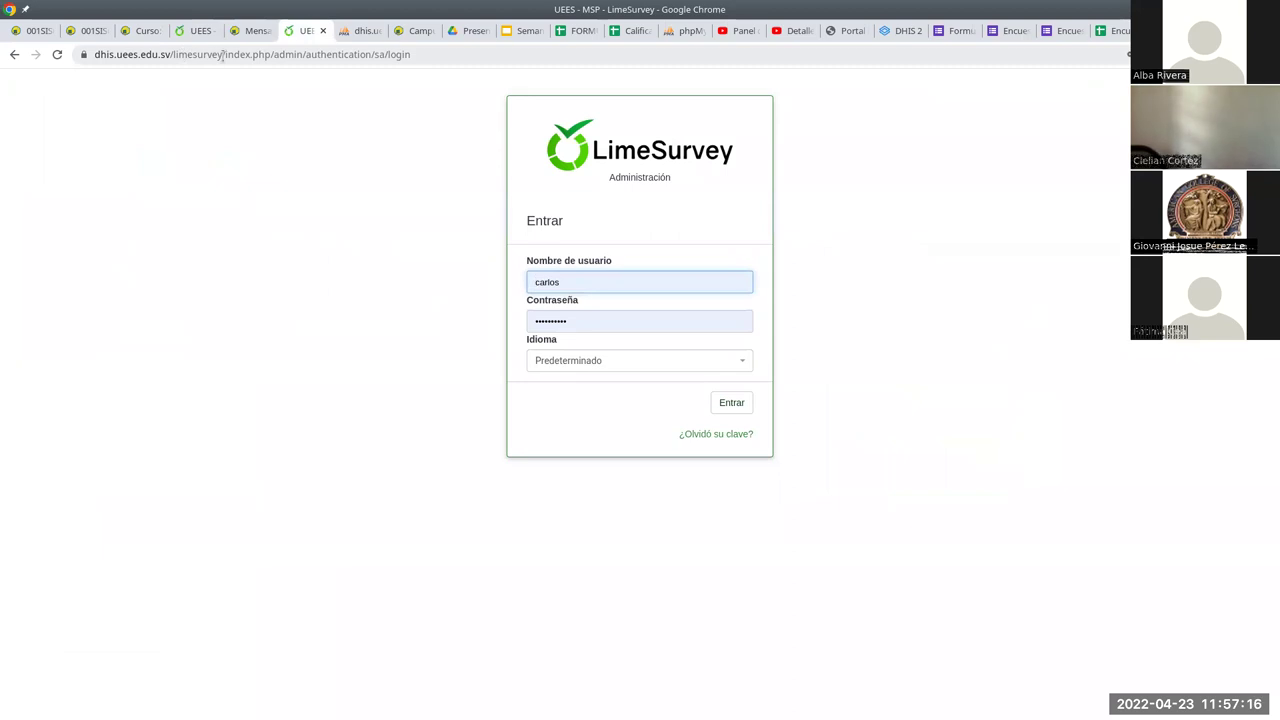
left_click_drag(222, 55, 600, 86)
key("BackSpace")
key("Return")
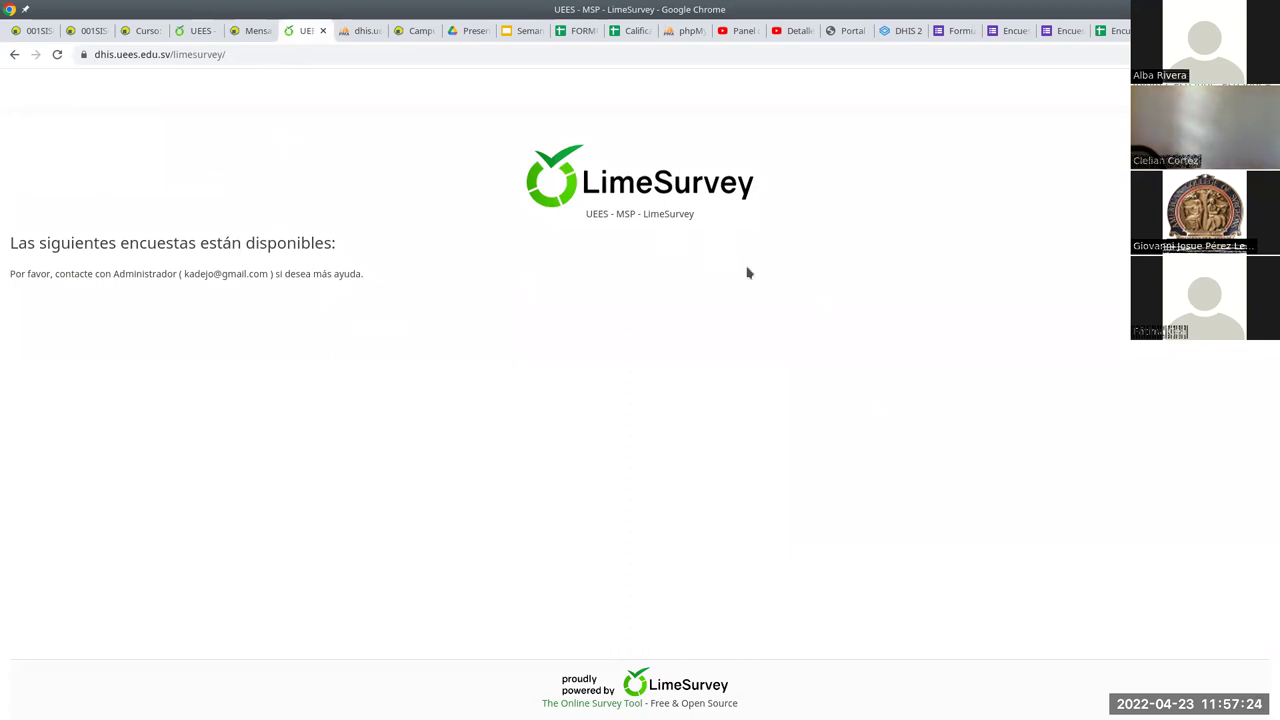
left_click(196, 30)
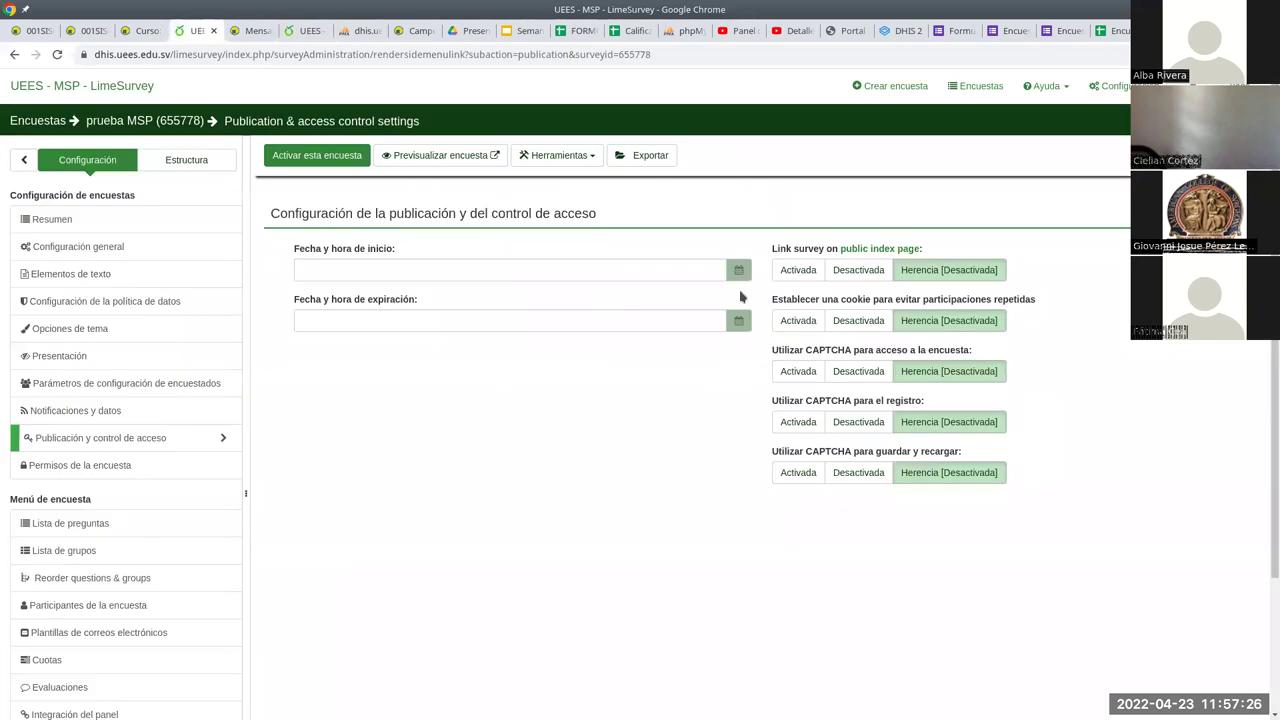
- Set the survey's link on the public index page to Activada and look at the public survey list again
left_click(781, 272)
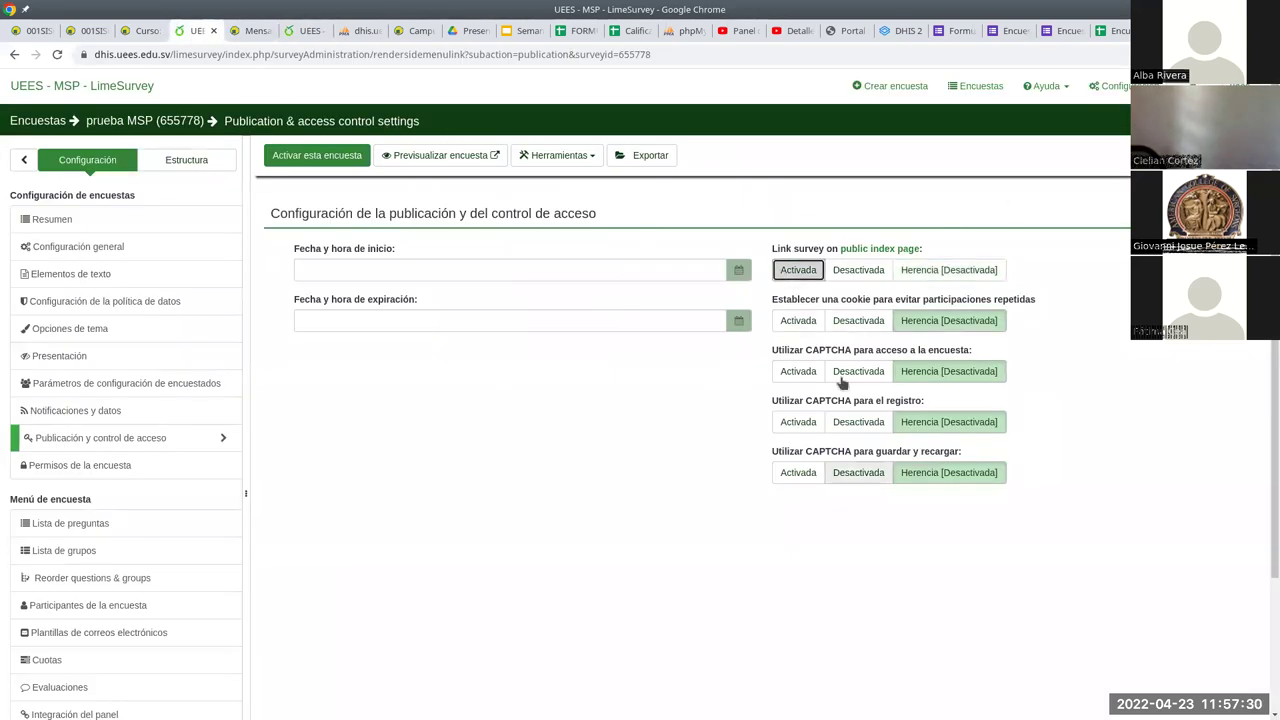
left_click(301, 34)
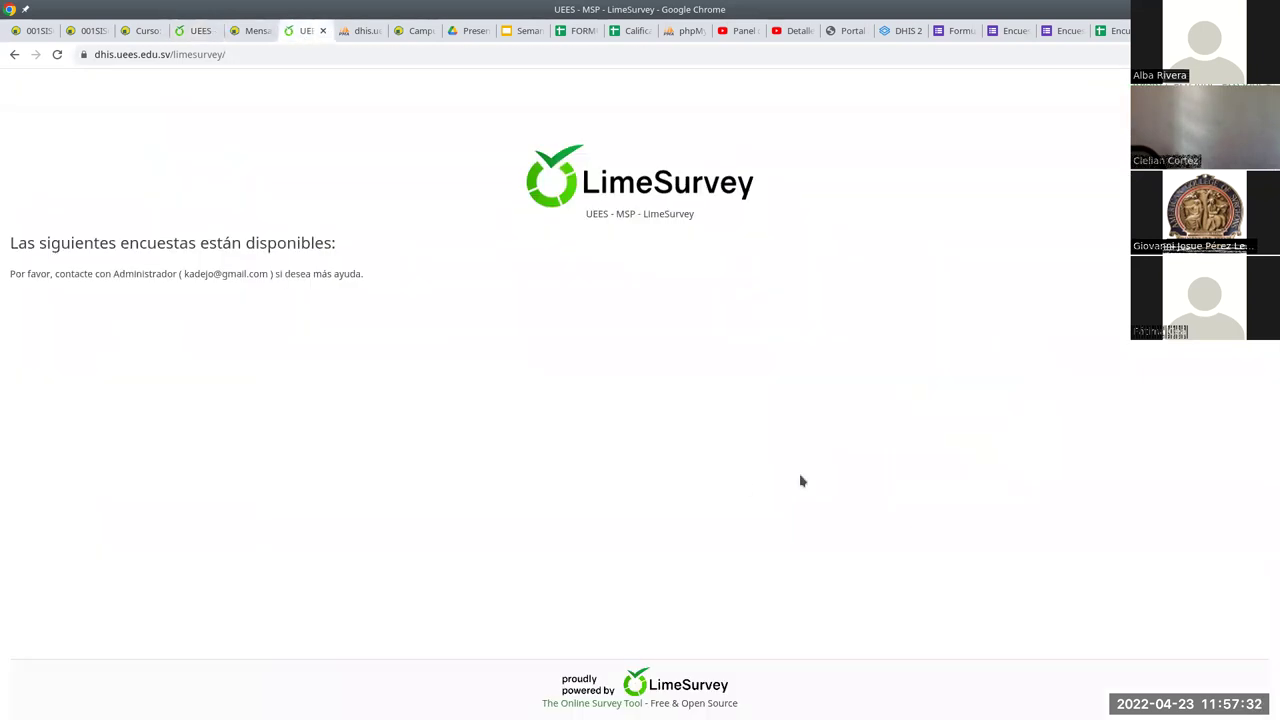
left_click(195, 36)
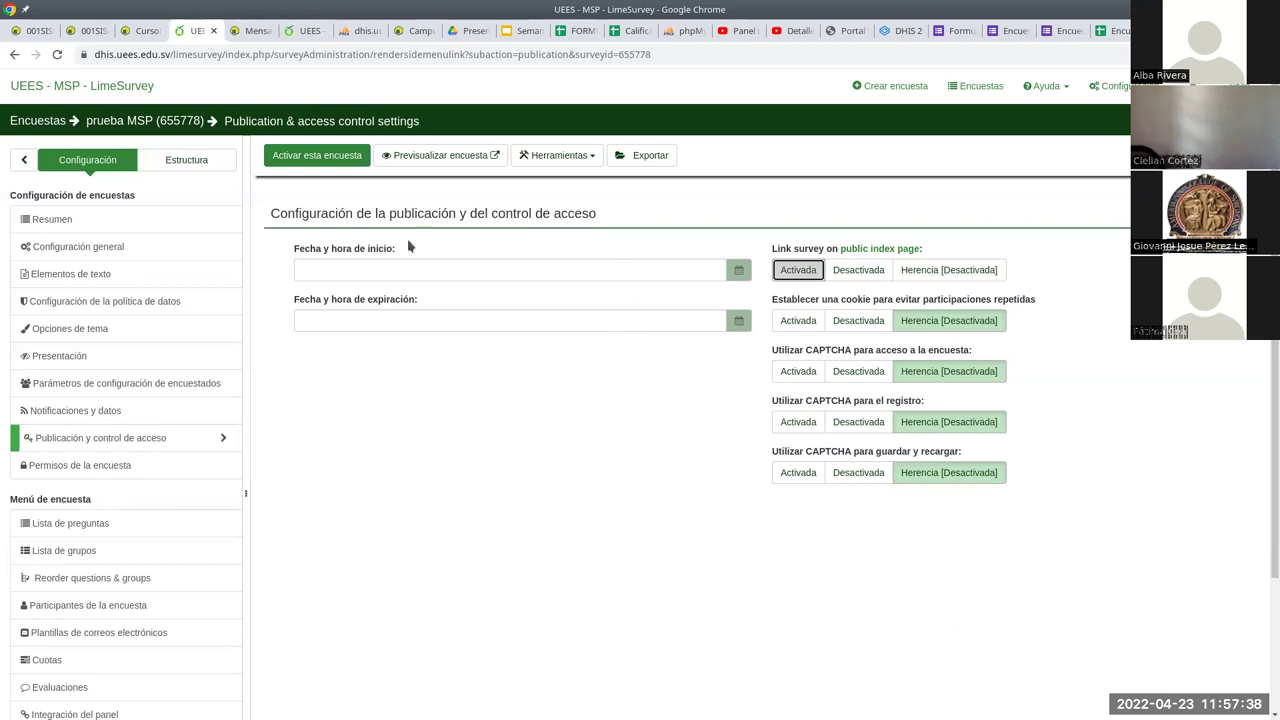
- Set the start and expiration date and time to 23/04/2022 11:57, and look at the available survey tools
left_click(369, 271)
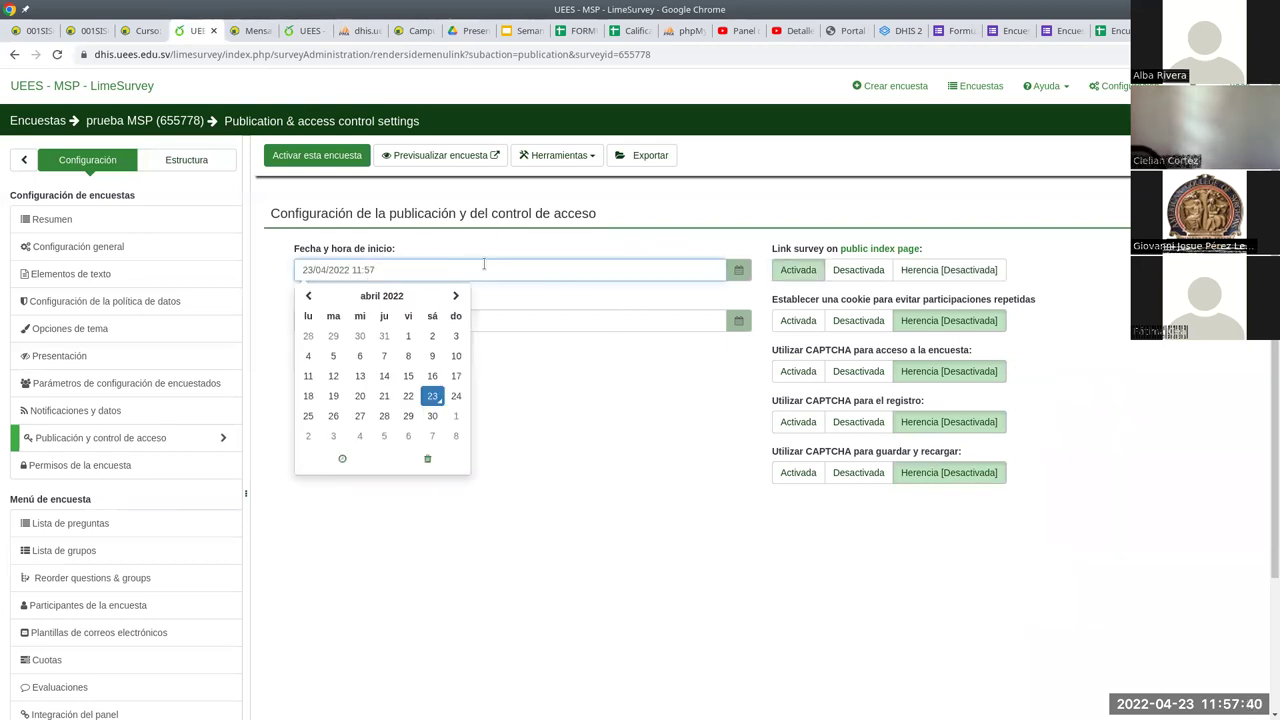
left_click(516, 316)
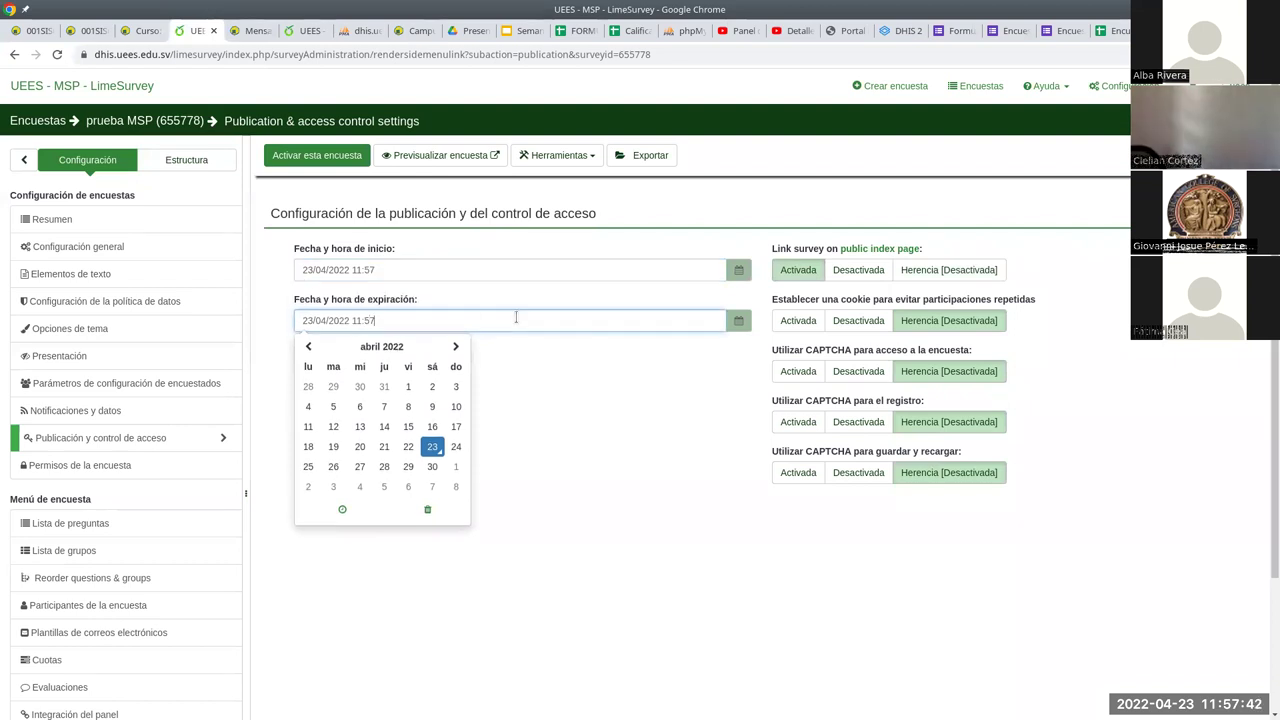
left_click(642, 410)
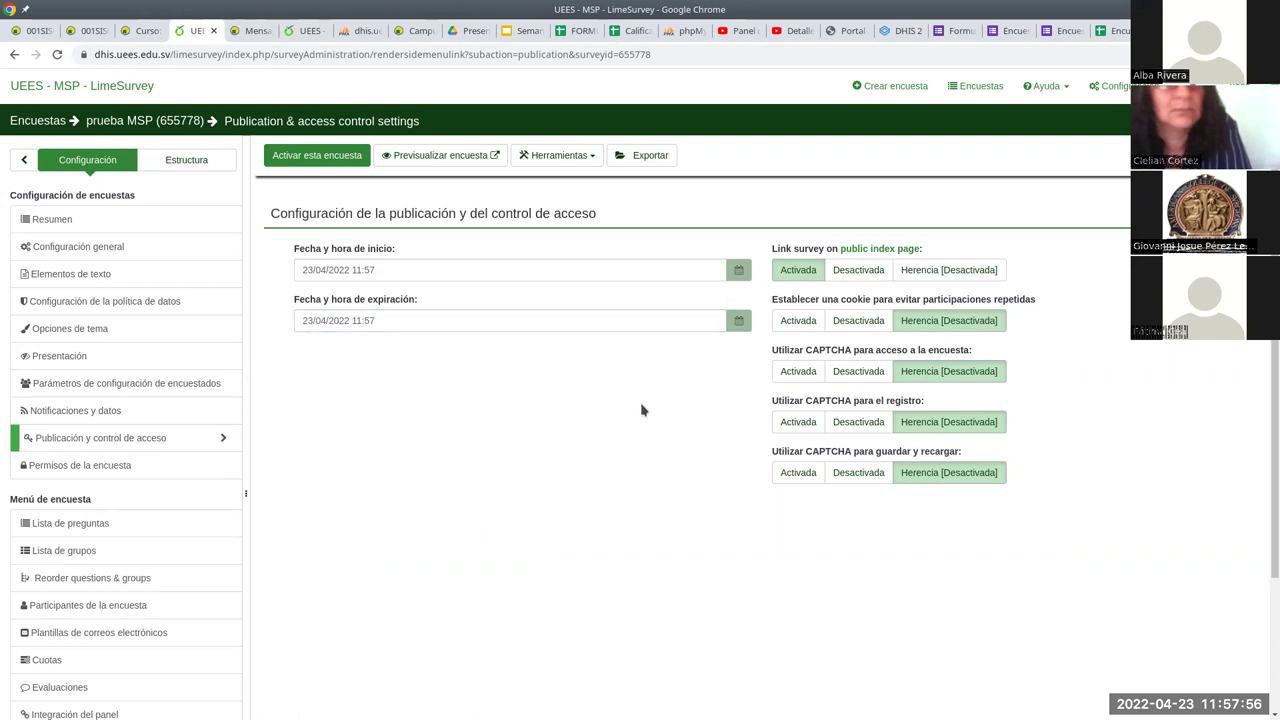
left_click(576, 158)
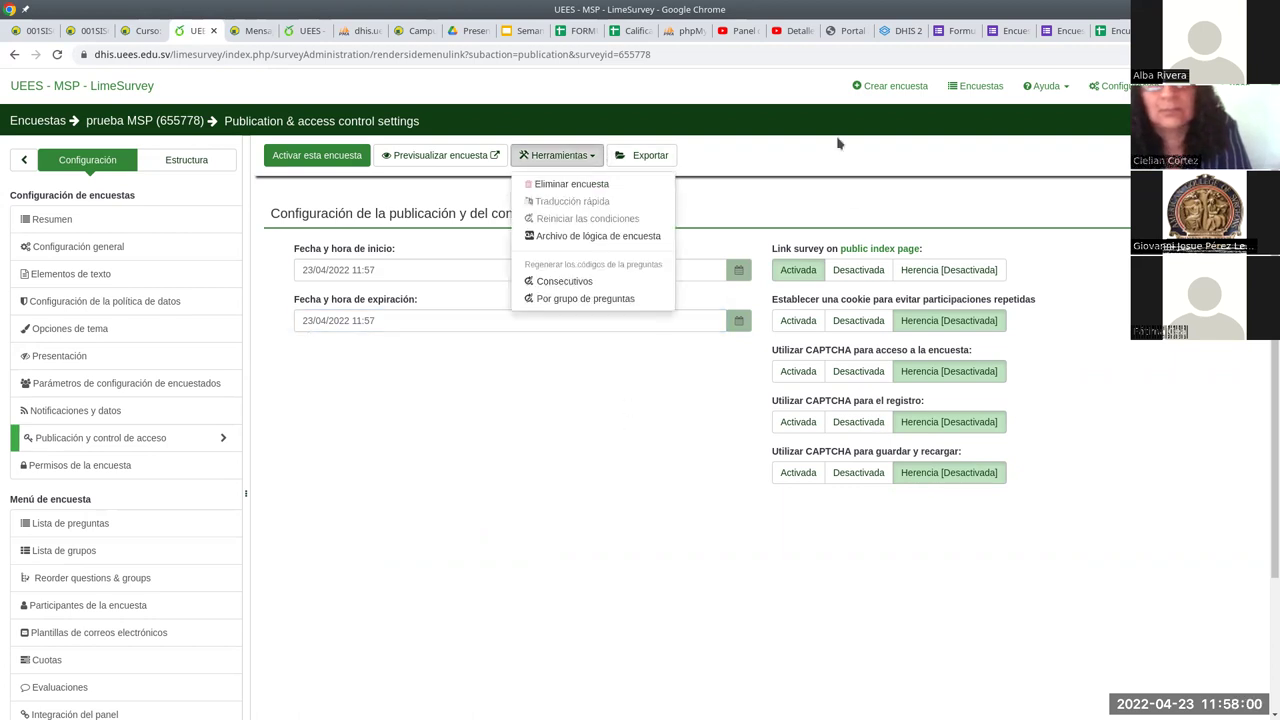
left_click(579, 482)
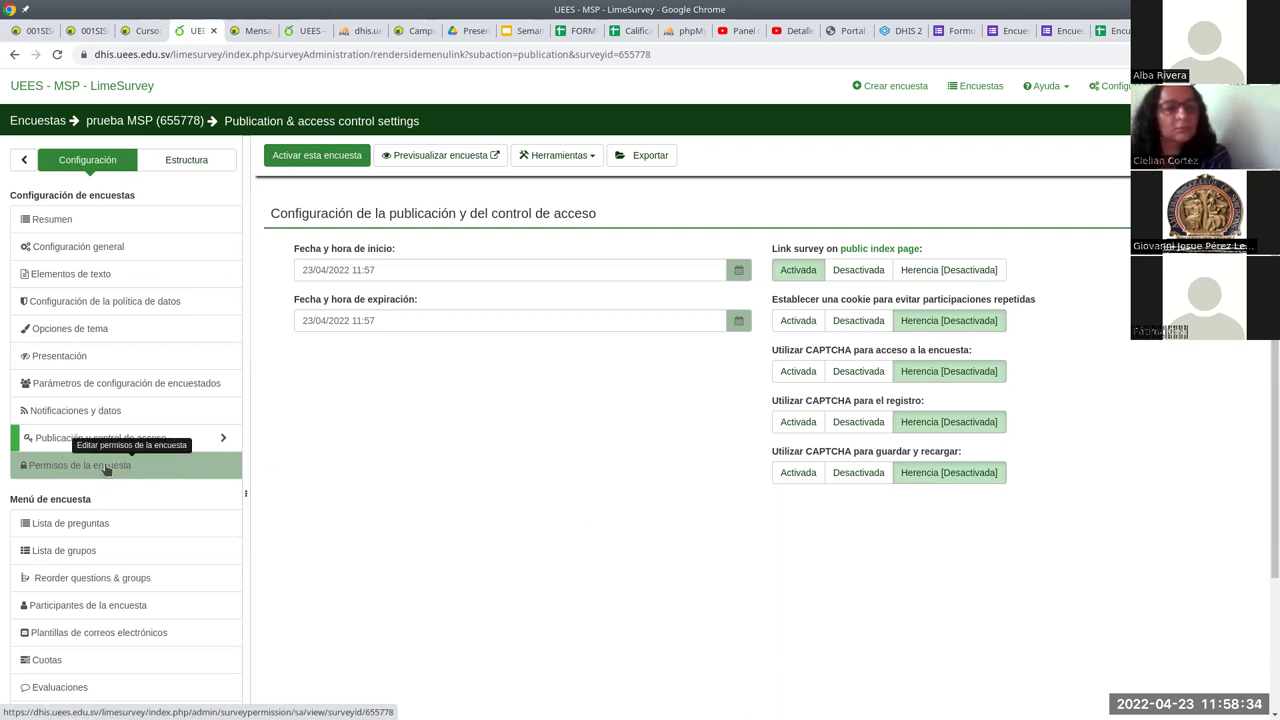
- Clear the survey's expiration and start dates and times
left_click(385, 320)
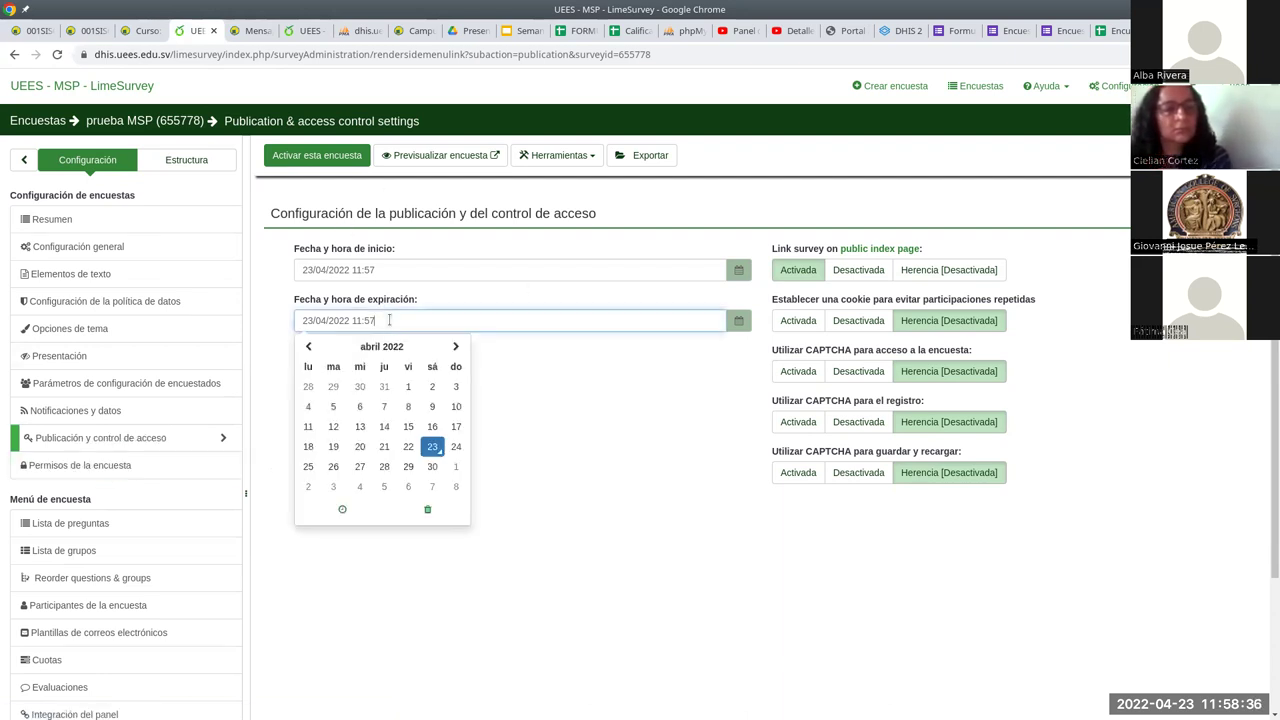
key("ctrl+a")
key("BackSpace")
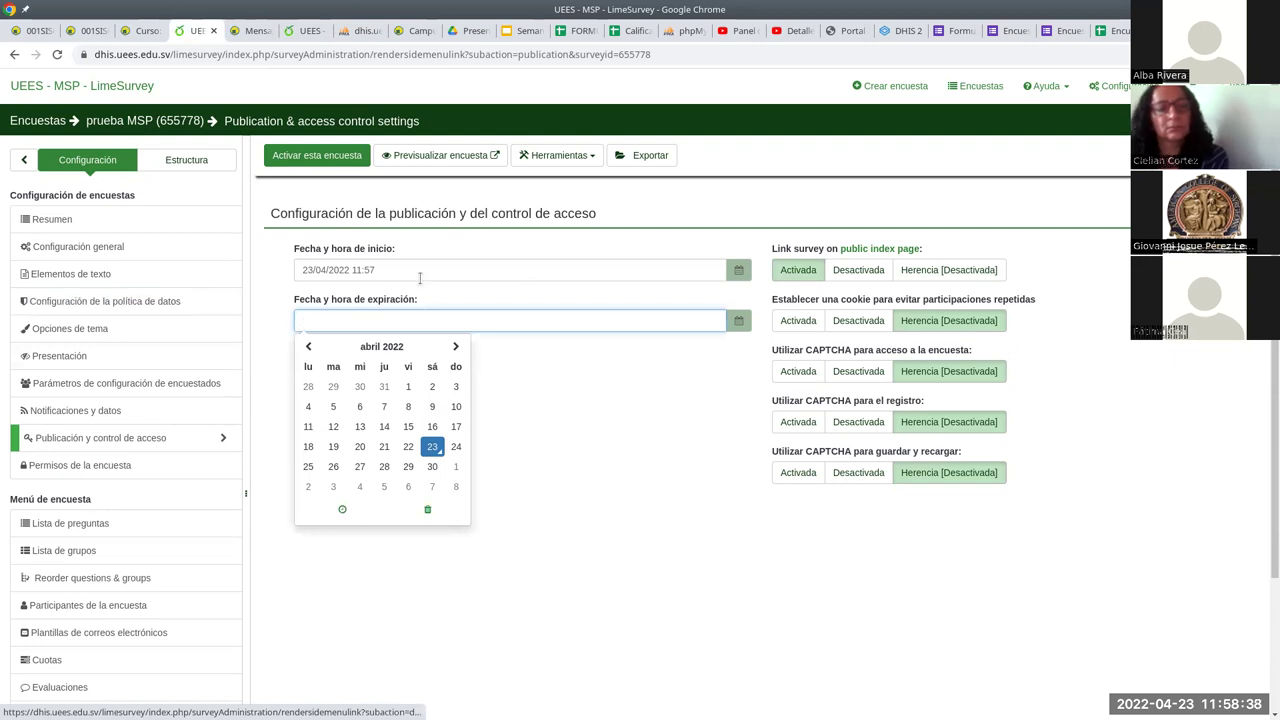
left_click(330, 268)
key("ctrl+a")
key("BackSpace")
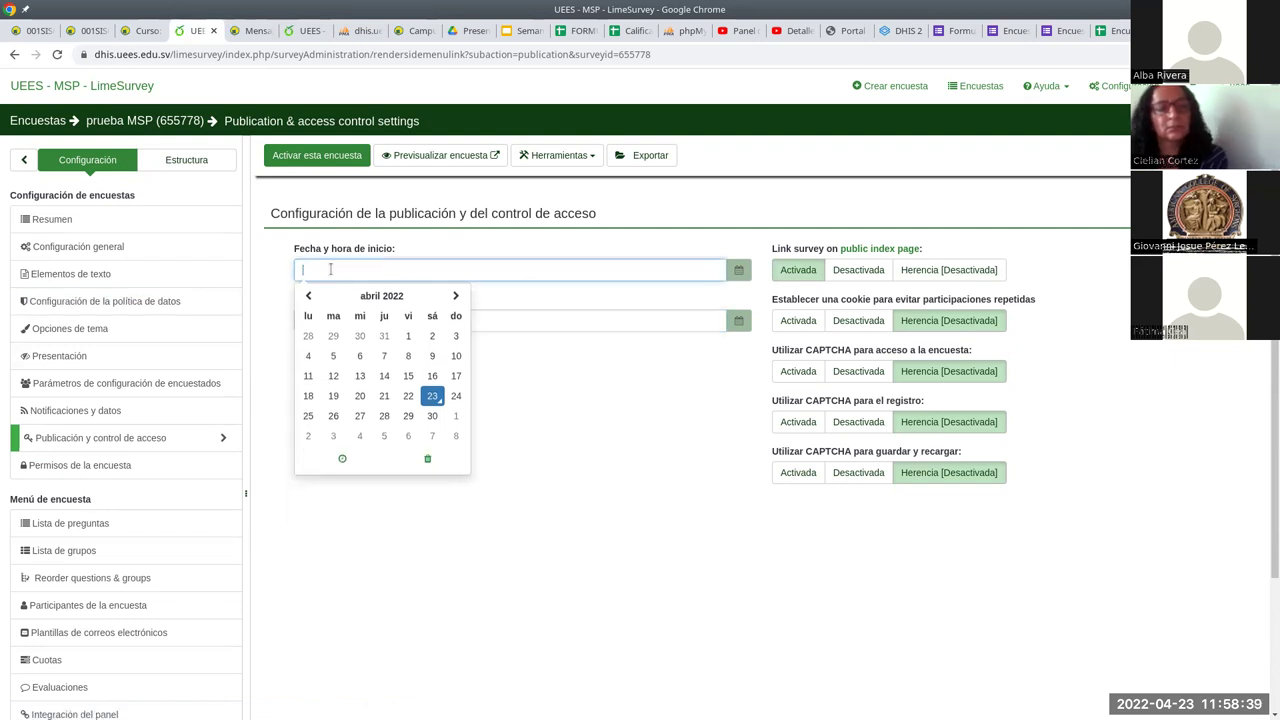
left_click(651, 451)
- Open the survey's permissions and examine the user and user group options
left_click(99, 465)
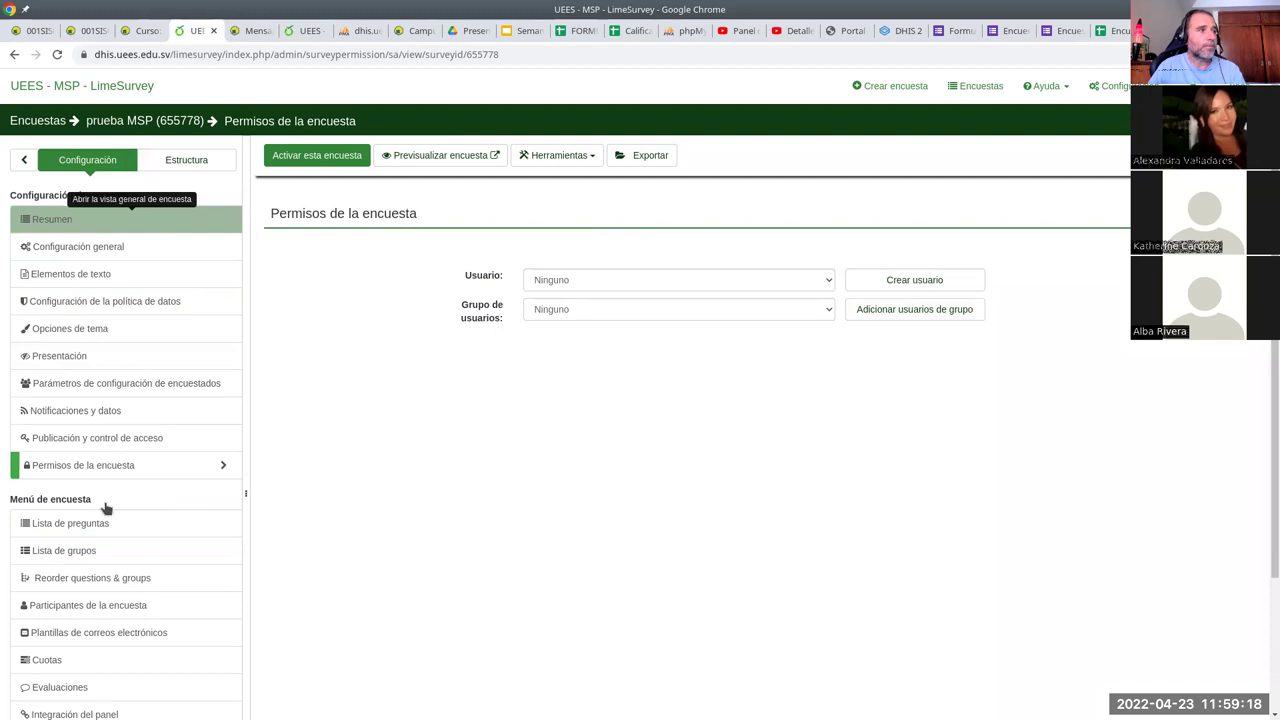
- Look over the survey menu and open the example question Q00 in the survey structure for editing
scroll(110, 540, "down", 2)
scroll(117, 571, "down", 1)
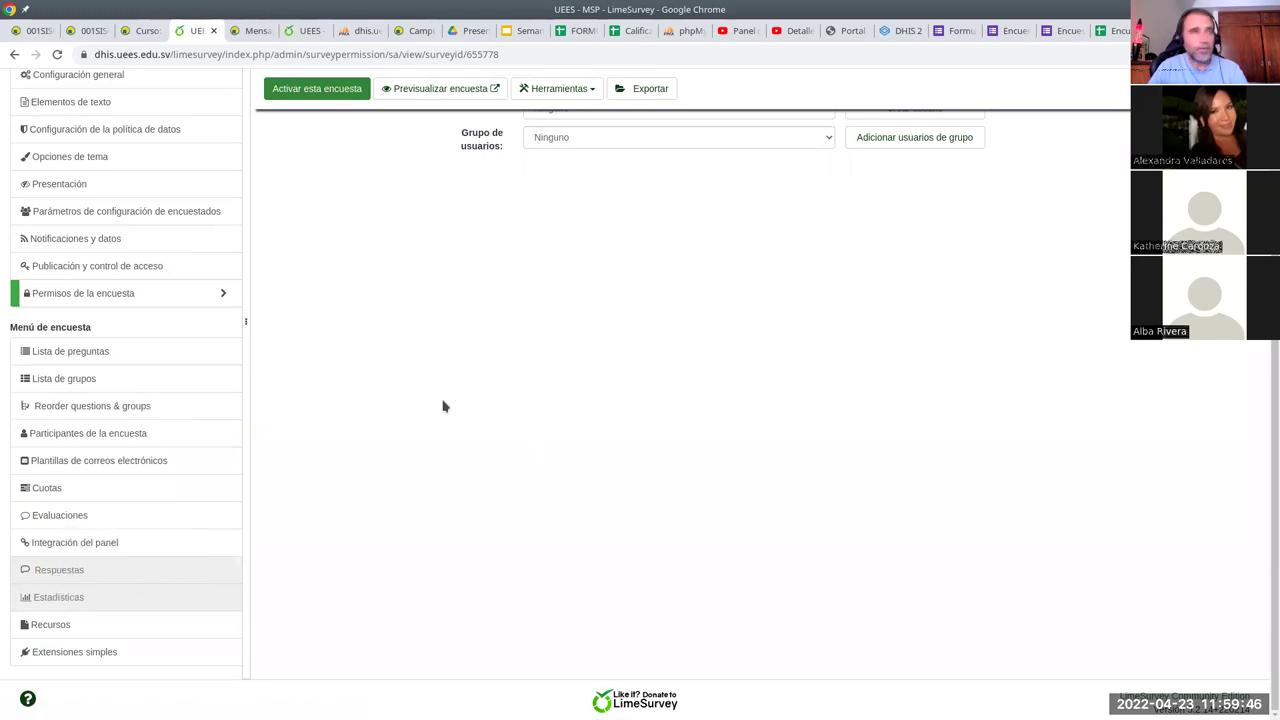
scroll(400, 404, "up", 3)
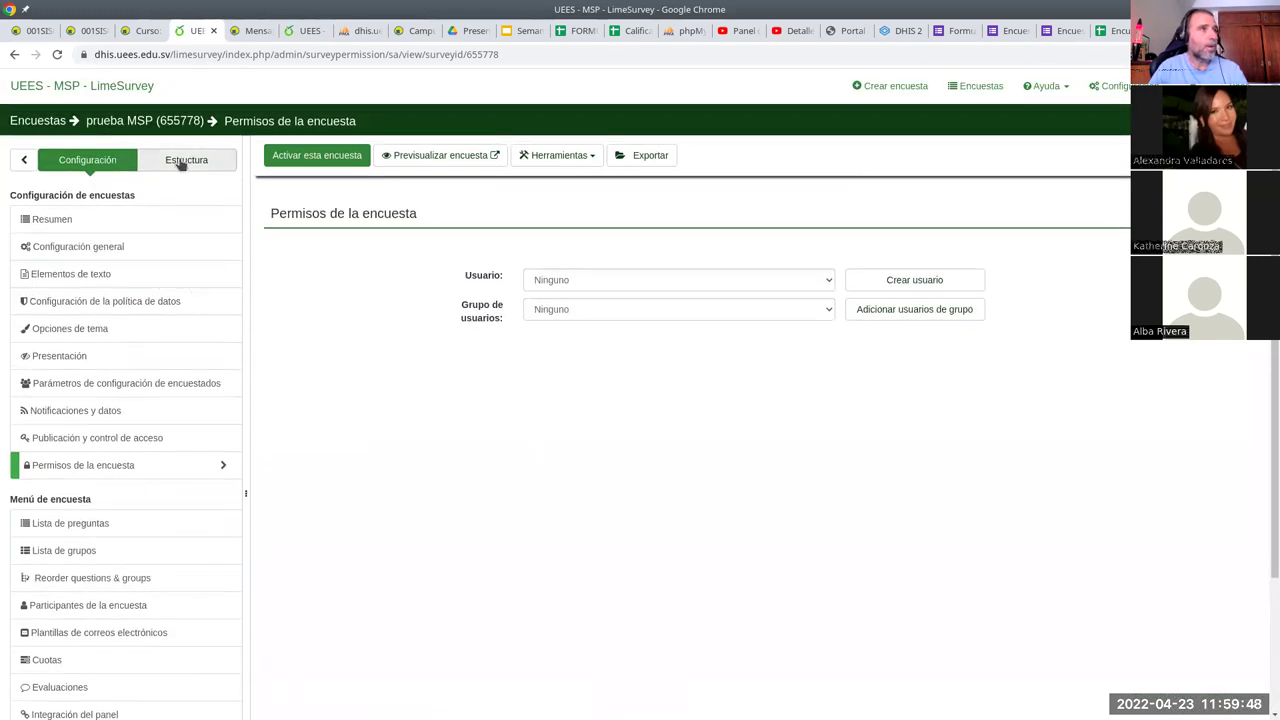
left_click(184, 162)
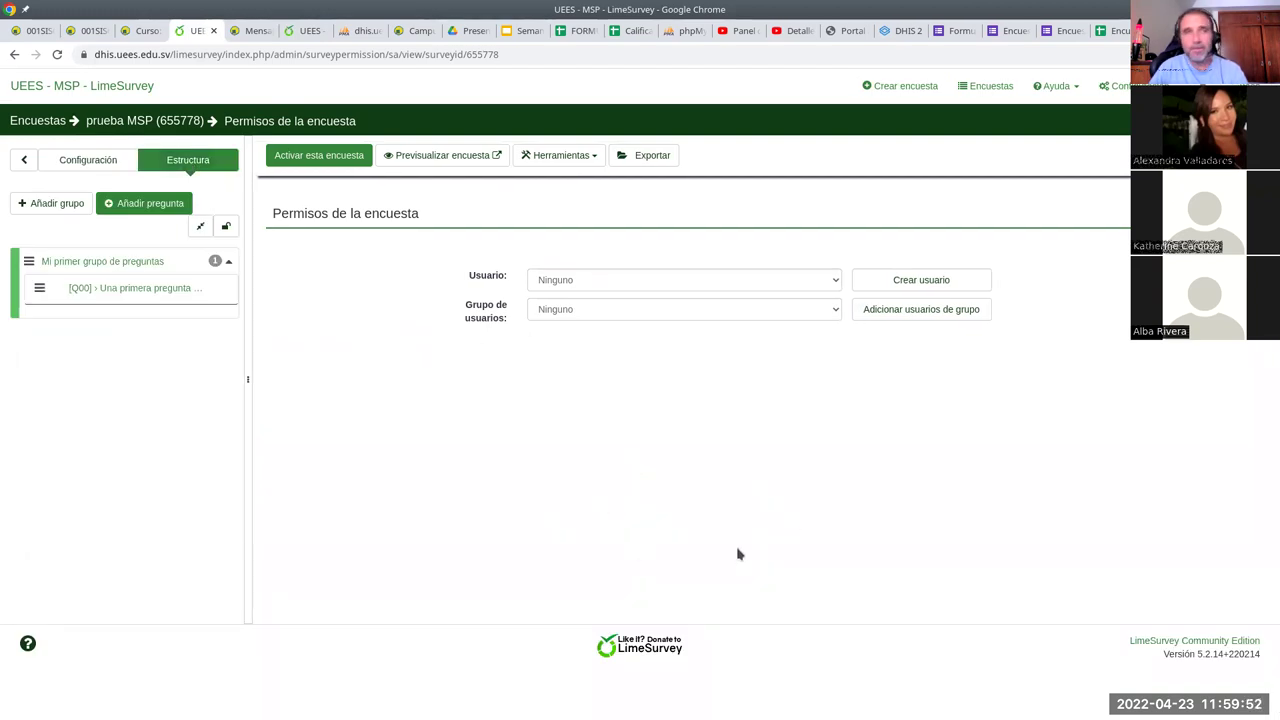
left_click(128, 289)
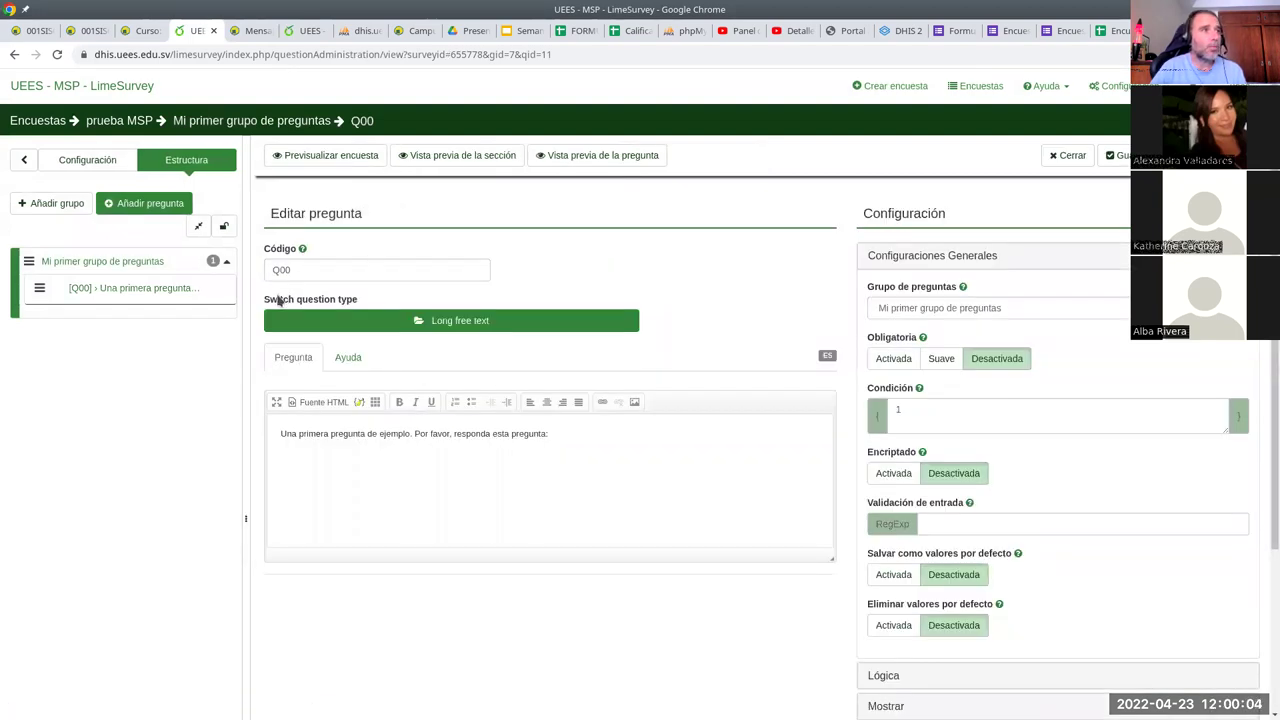
- Browse the available question types and change question Q00 to the single-answer type Lista (Radio)
left_click(572, 326)
left_click(499, 320)
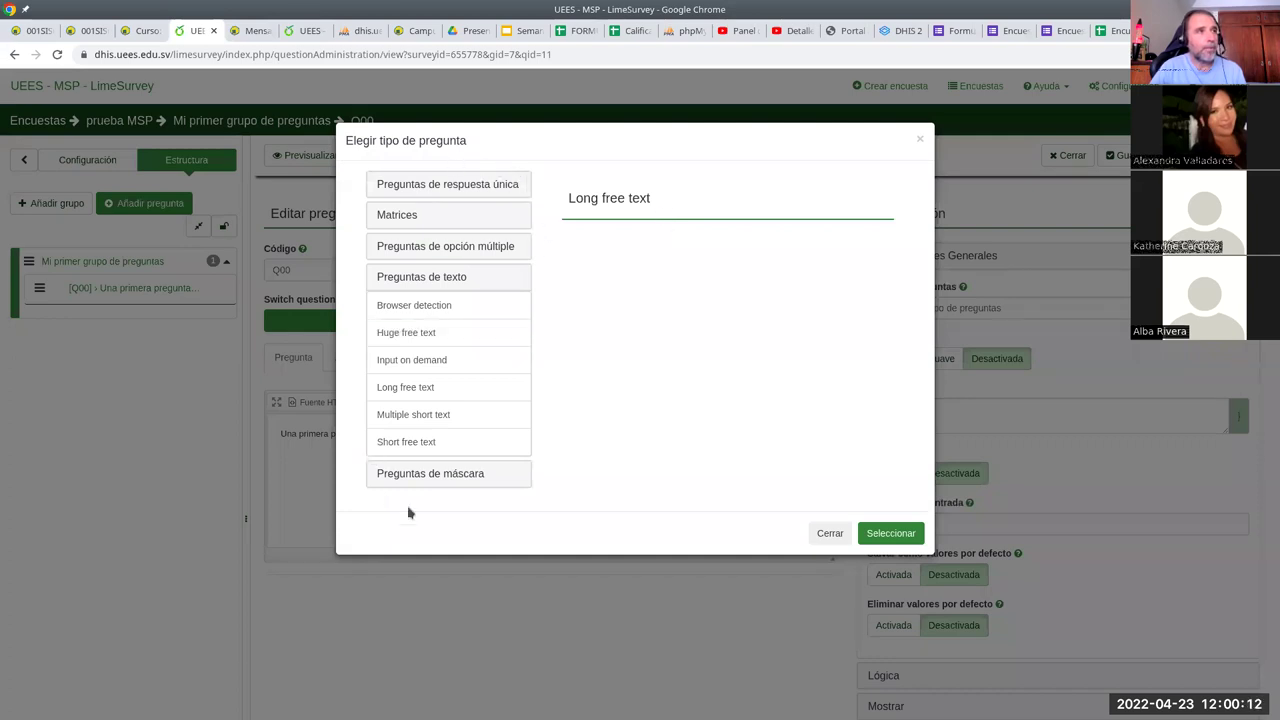
left_click(451, 186)
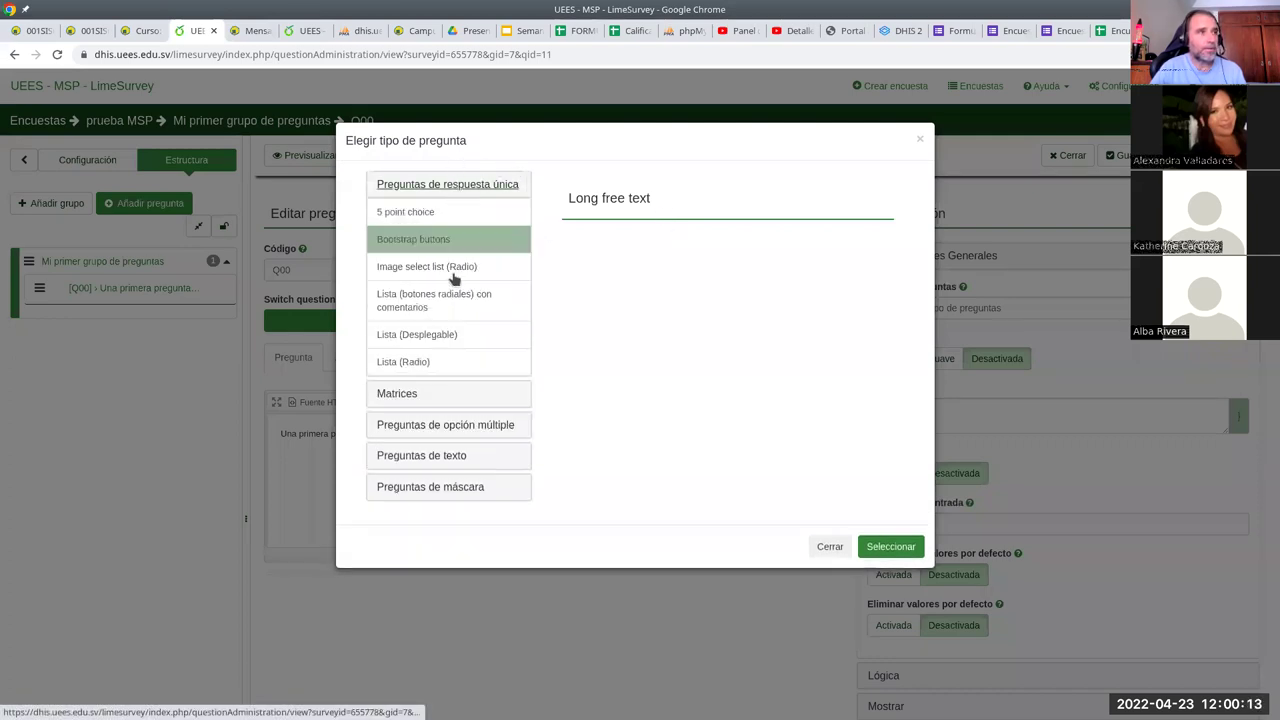
left_click(455, 392)
left_click(486, 500)
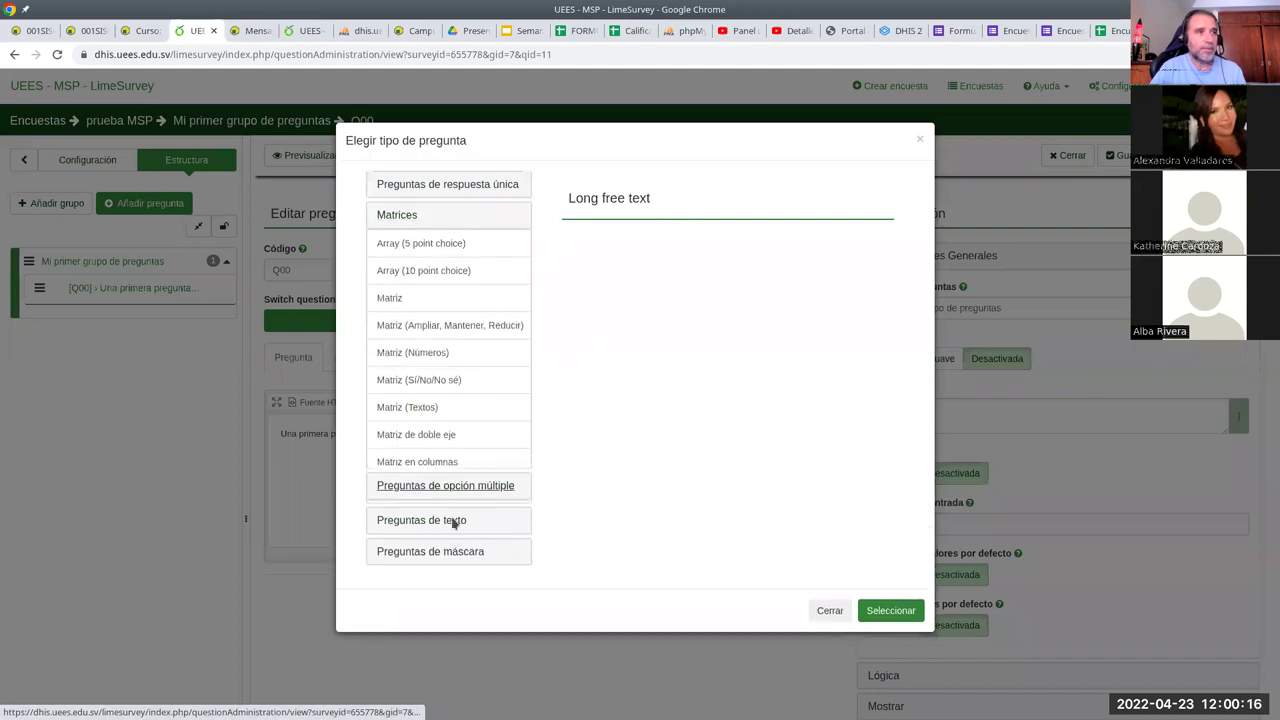
left_click(450, 186)
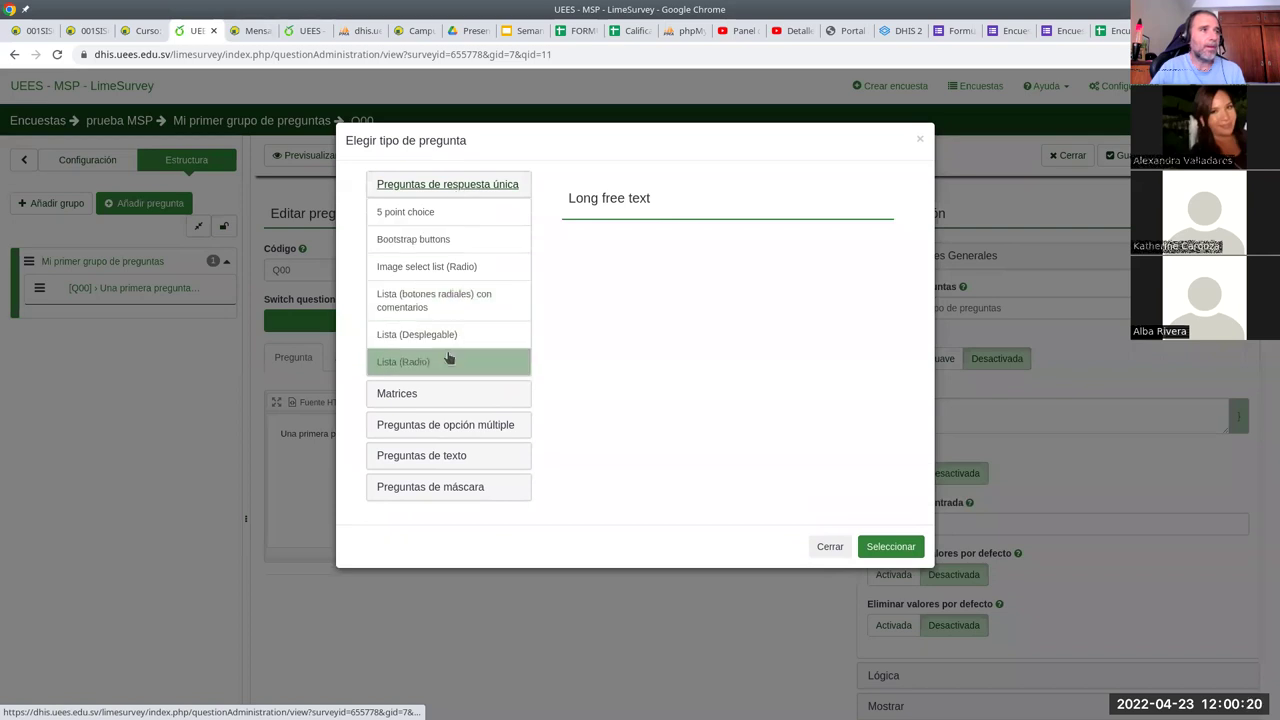
left_click(410, 368)
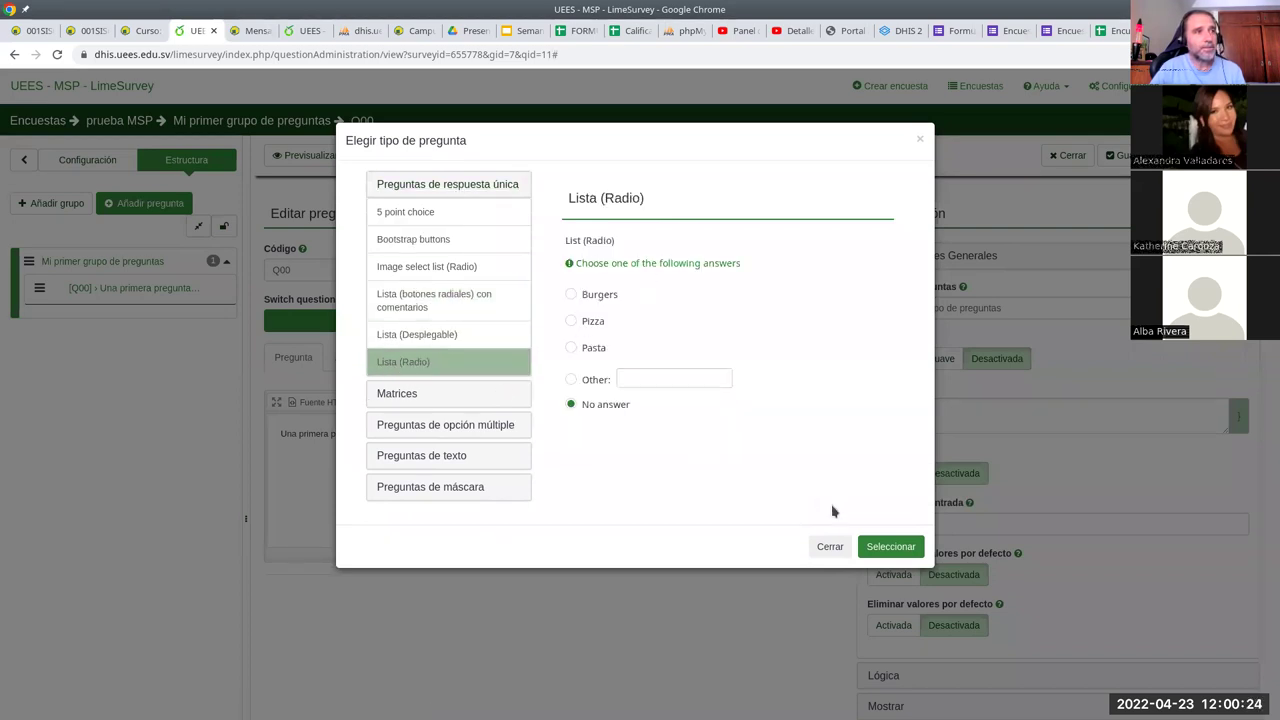
left_click(888, 550)
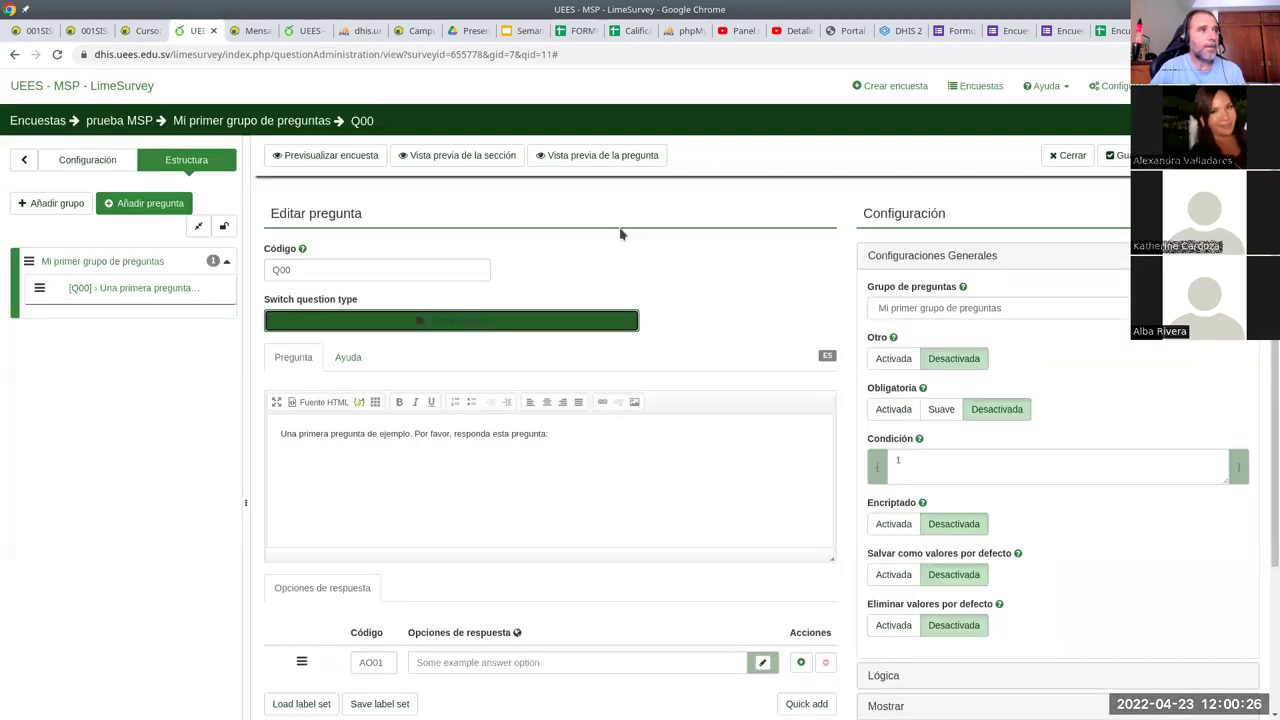
- Replace the example question's text with "kejrkwejkrj"
scroll(615, 476, "down", 3)
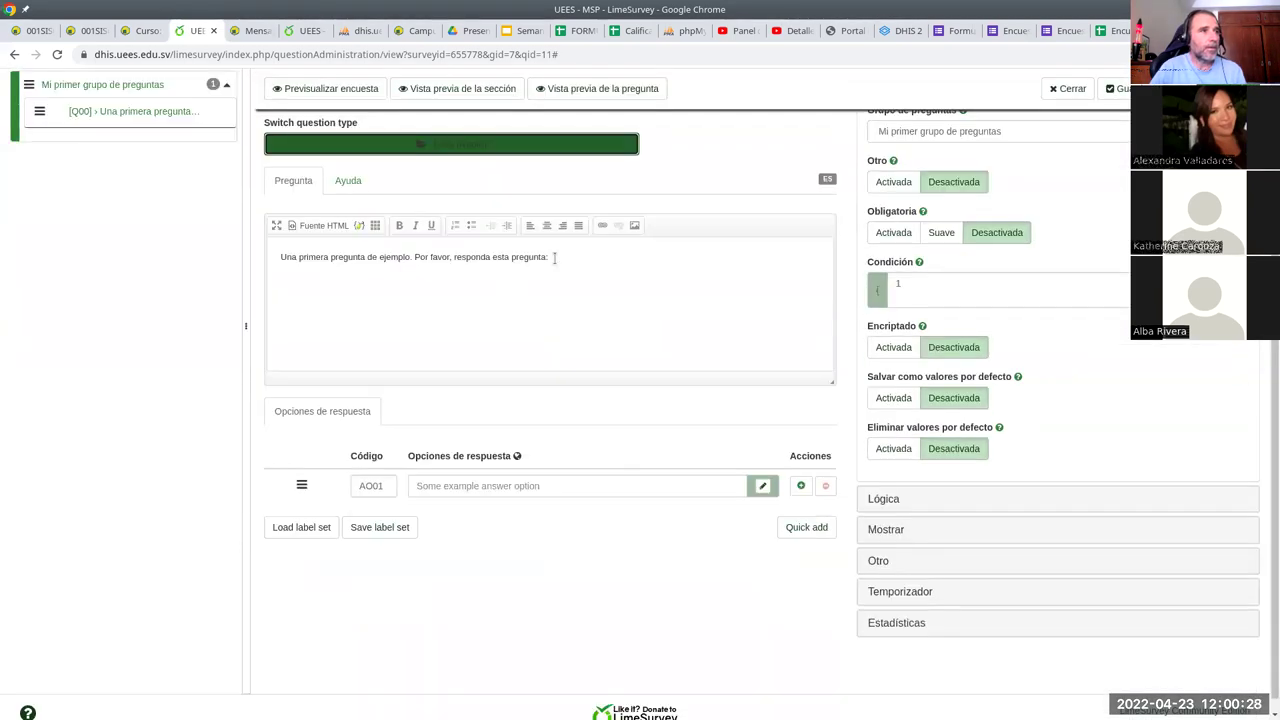
left_click_drag(554, 257, 228, 249)
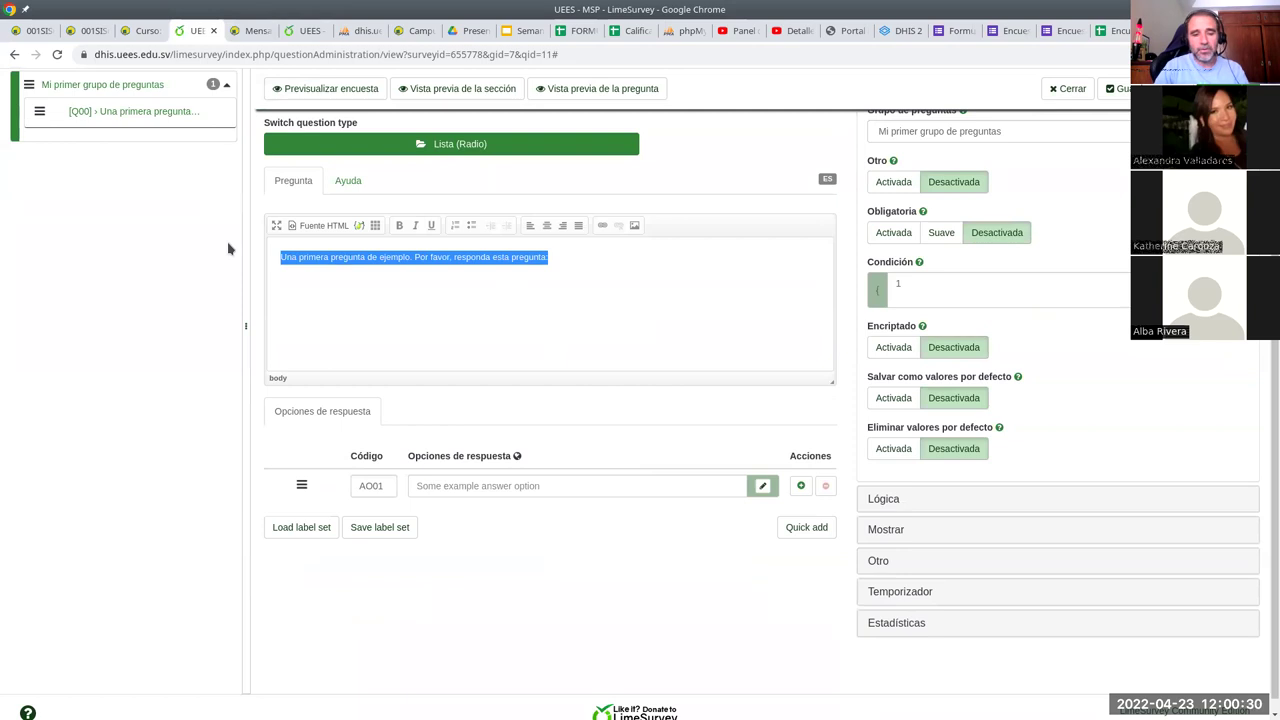
type("kejrkwejkrj")
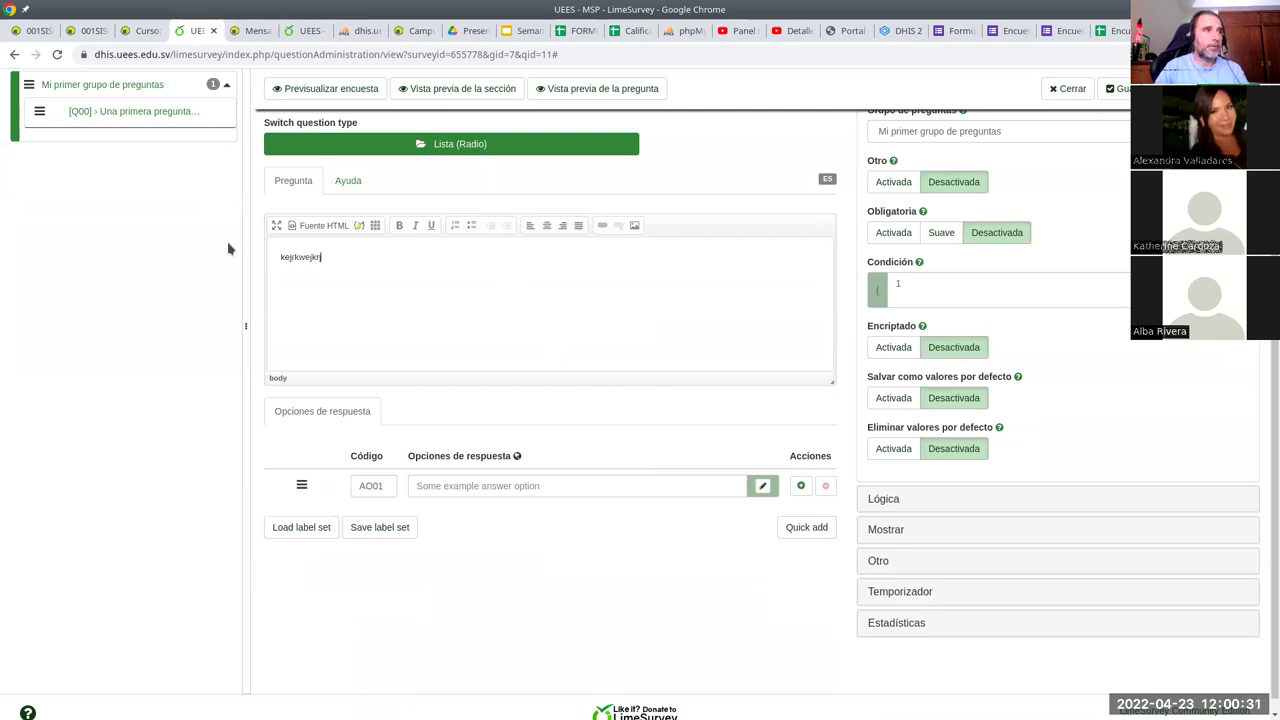
- Fill in two answer options for the question: "Opción 1 dsfsdfdsf" and "Opción 2 sdfsdkjf"
left_click(540, 486)
type("Opción 1")
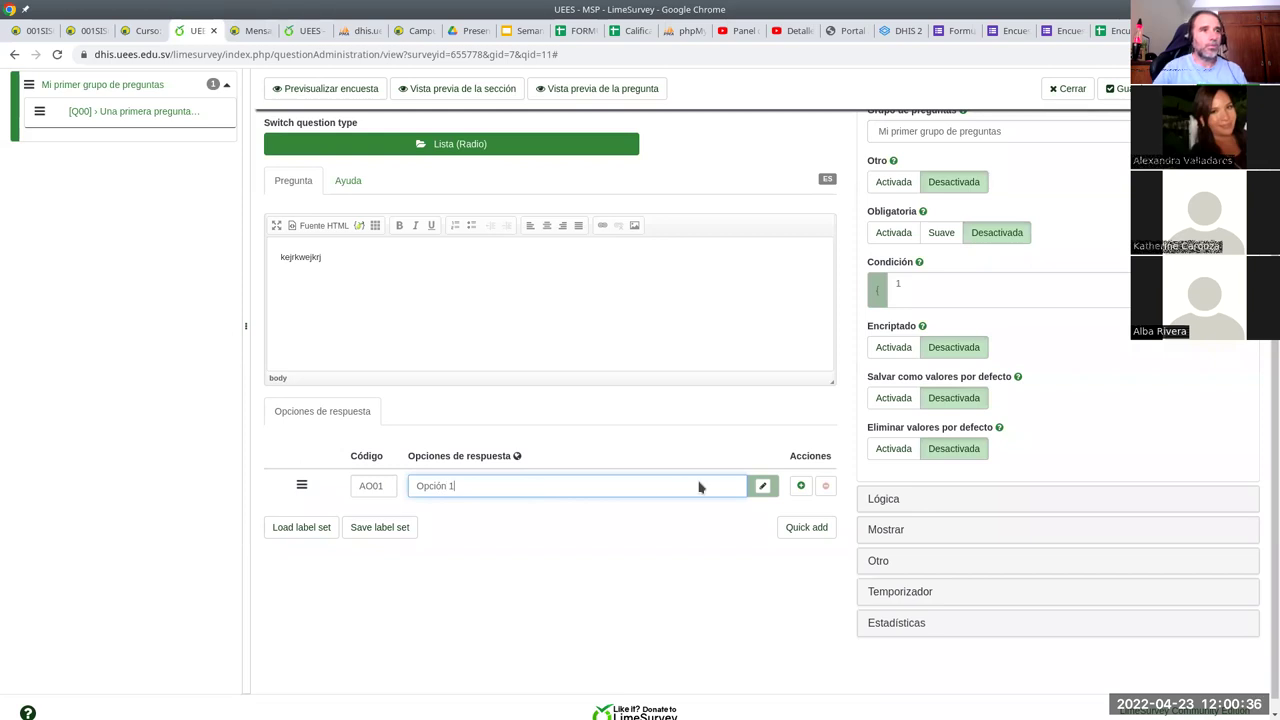
type(" dsfsdfdsf")
left_click(800, 486)
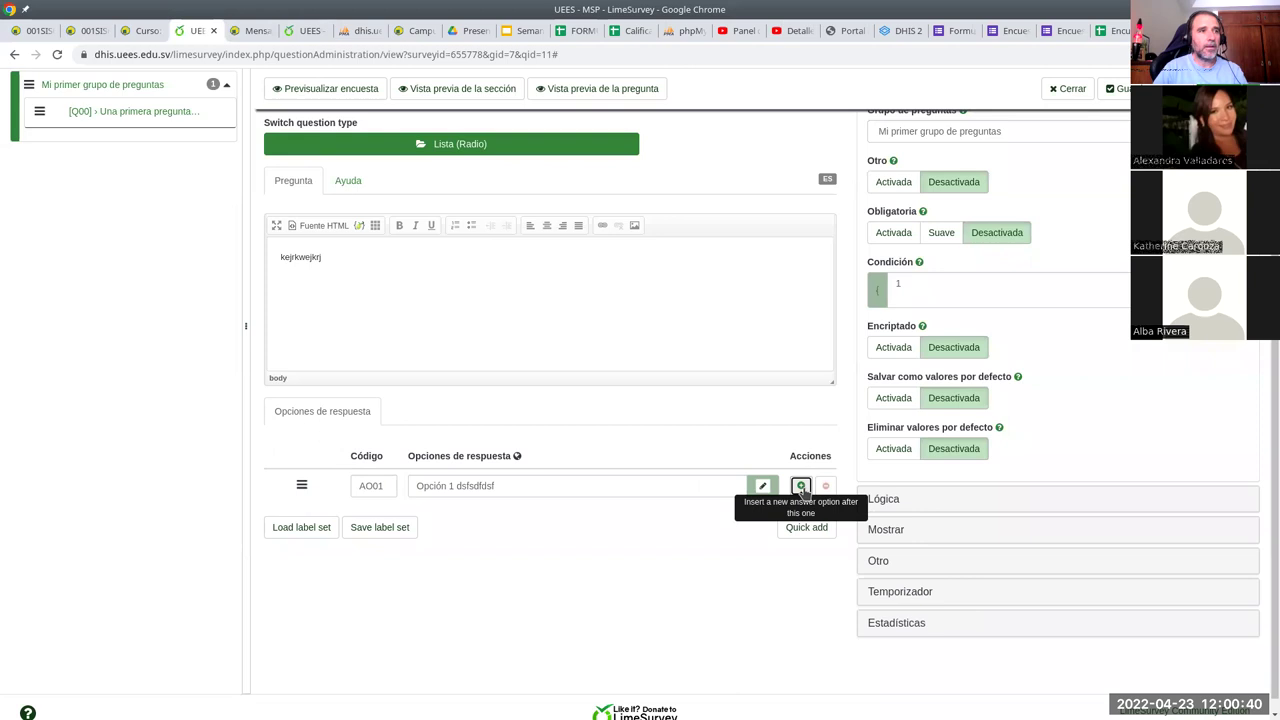
left_click(666, 520)
type("O")
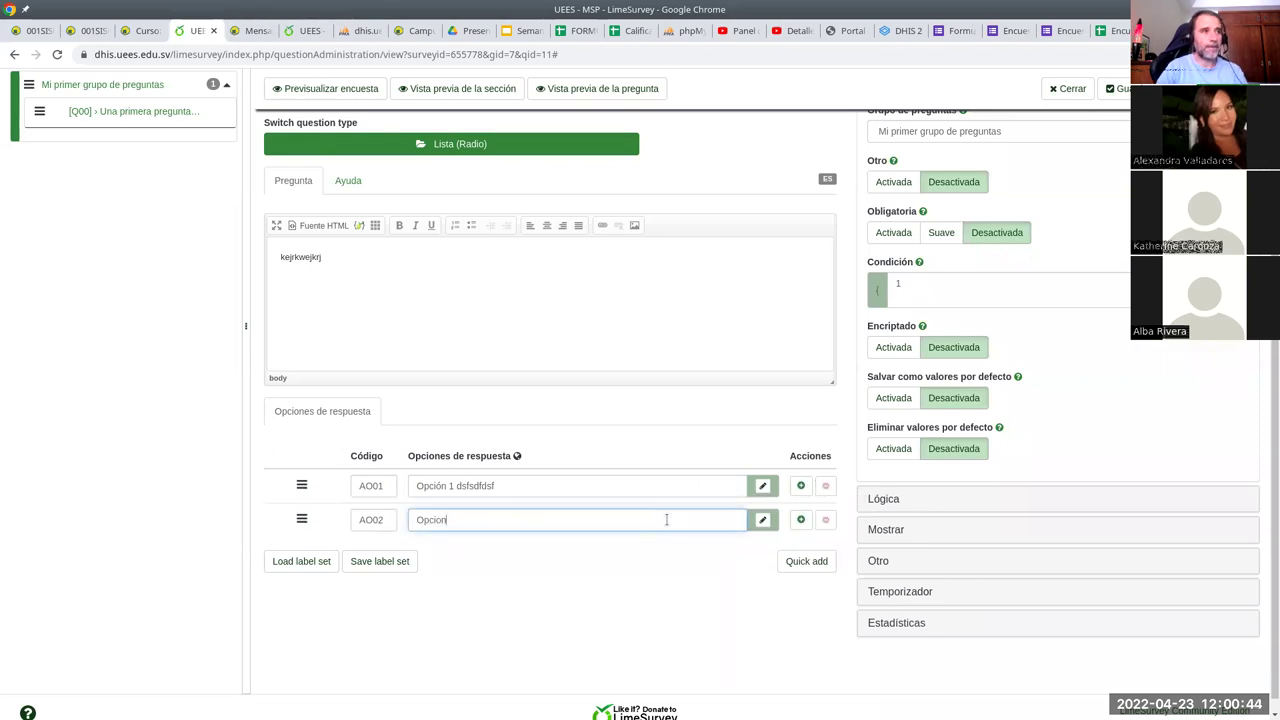
type("pción 2 sdfsdkjf")
left_click(649, 625)
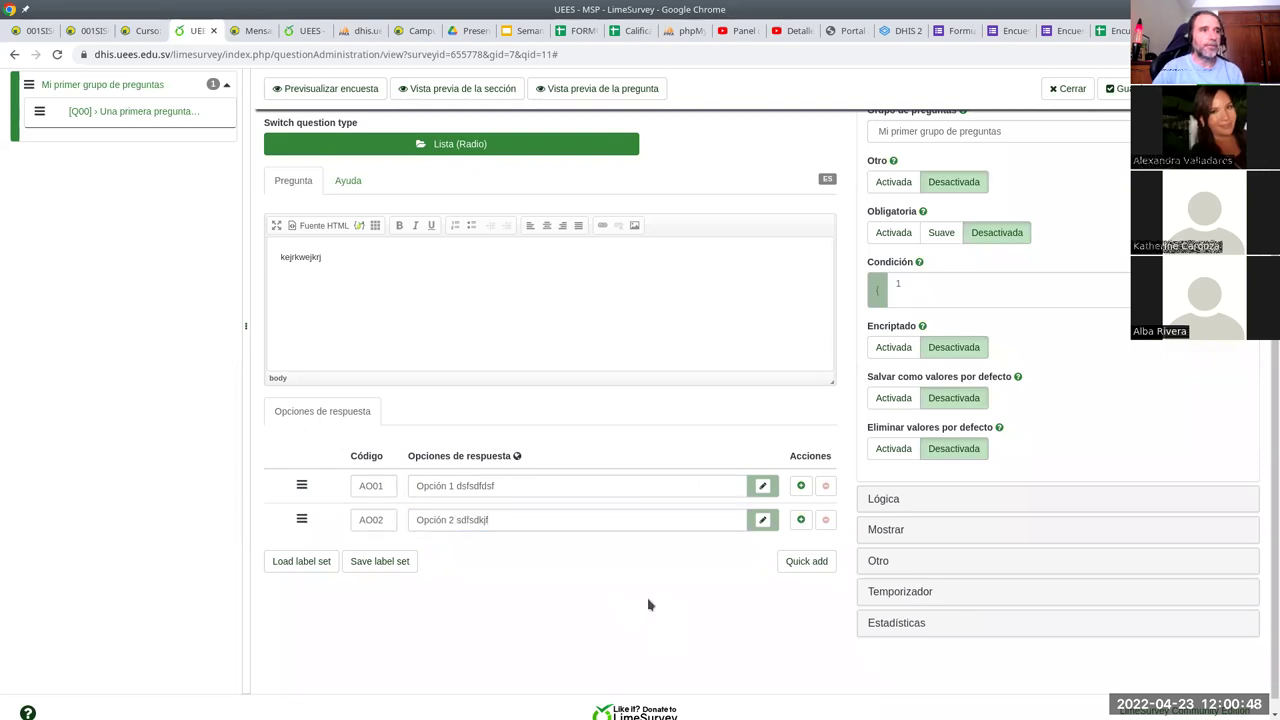
- Set both Obligatoria and Otro to Activada for question Q00
scroll(1093, 412, "up", 3)
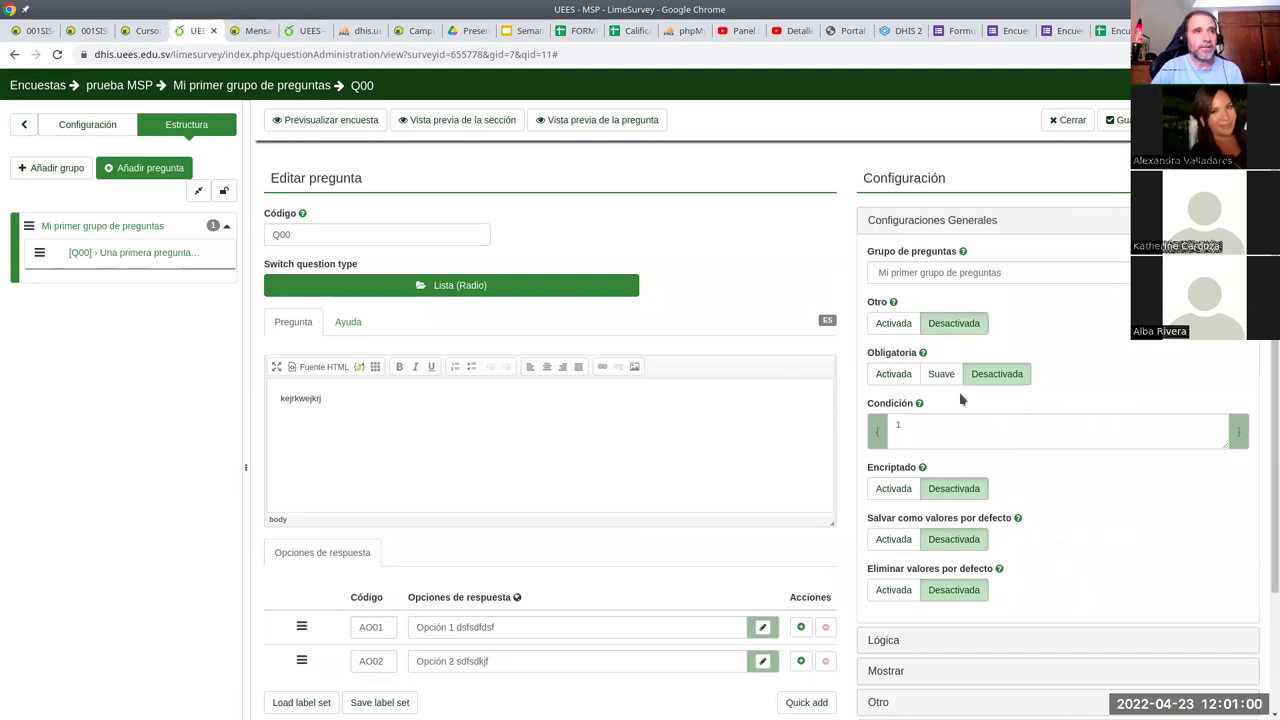
left_click(894, 376)
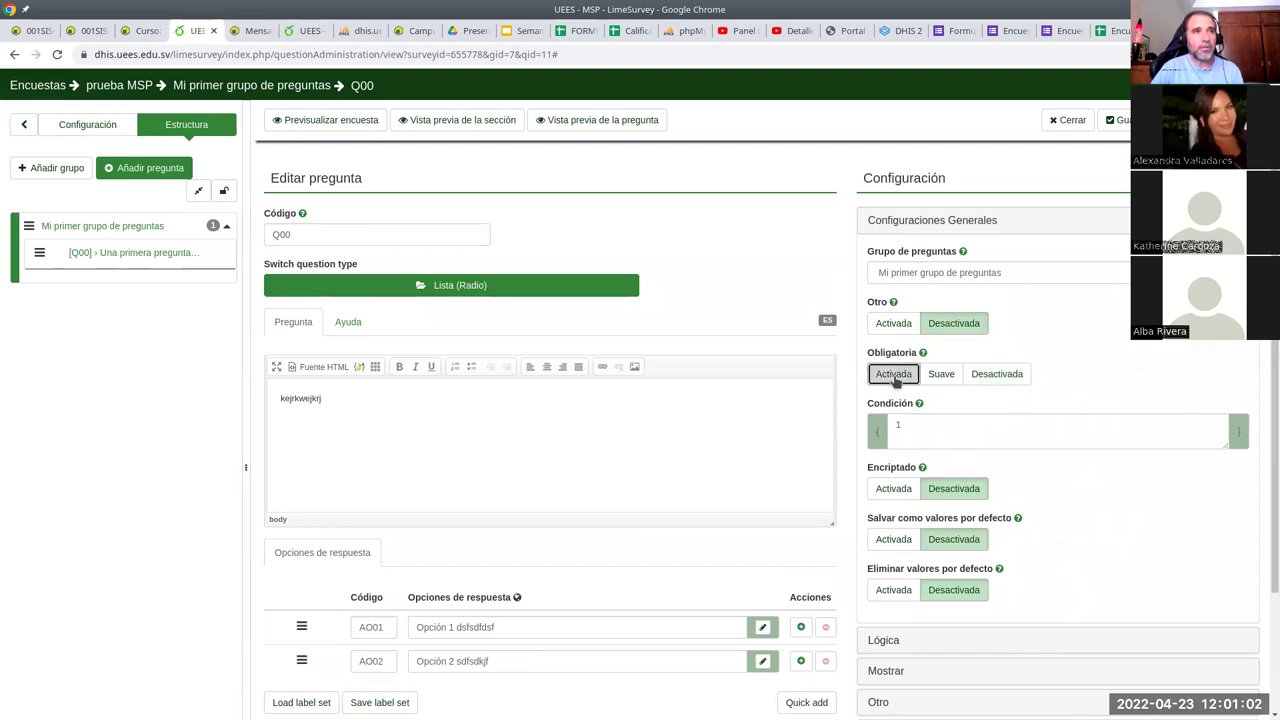
left_click(888, 326)
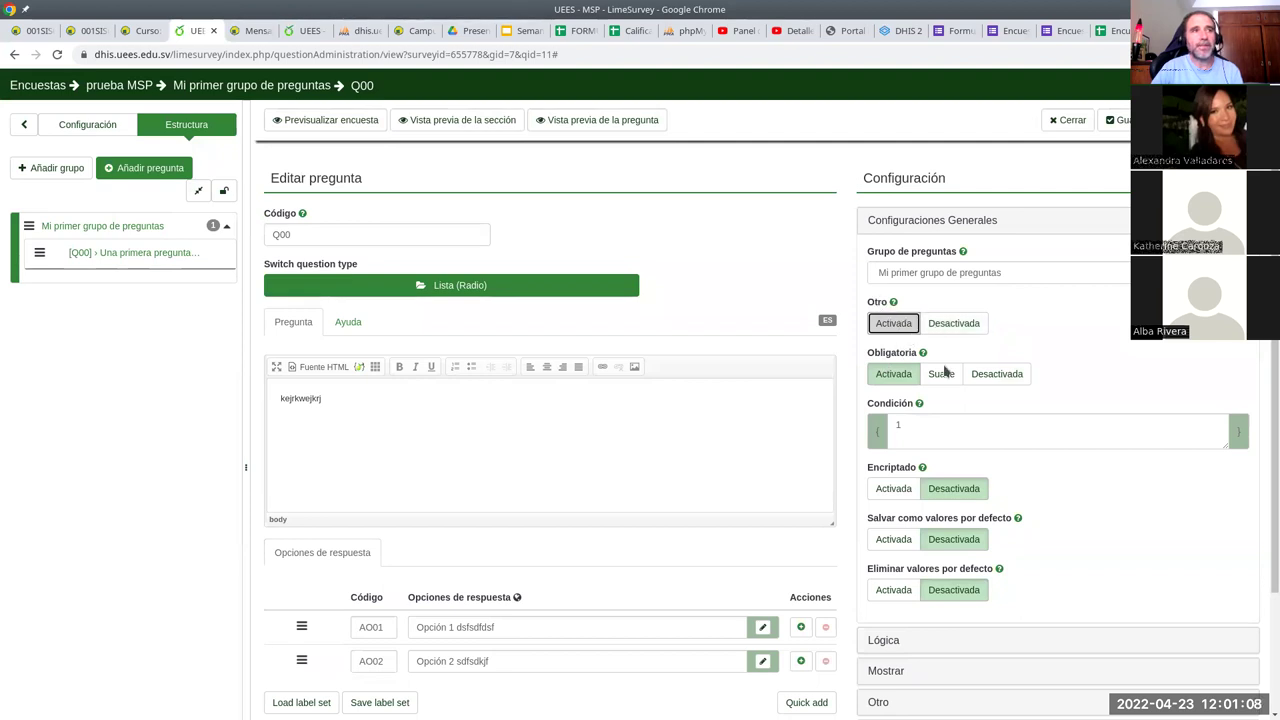
- Open a preview of question Q00, save the edited question and refresh the preview
left_click(586, 124)
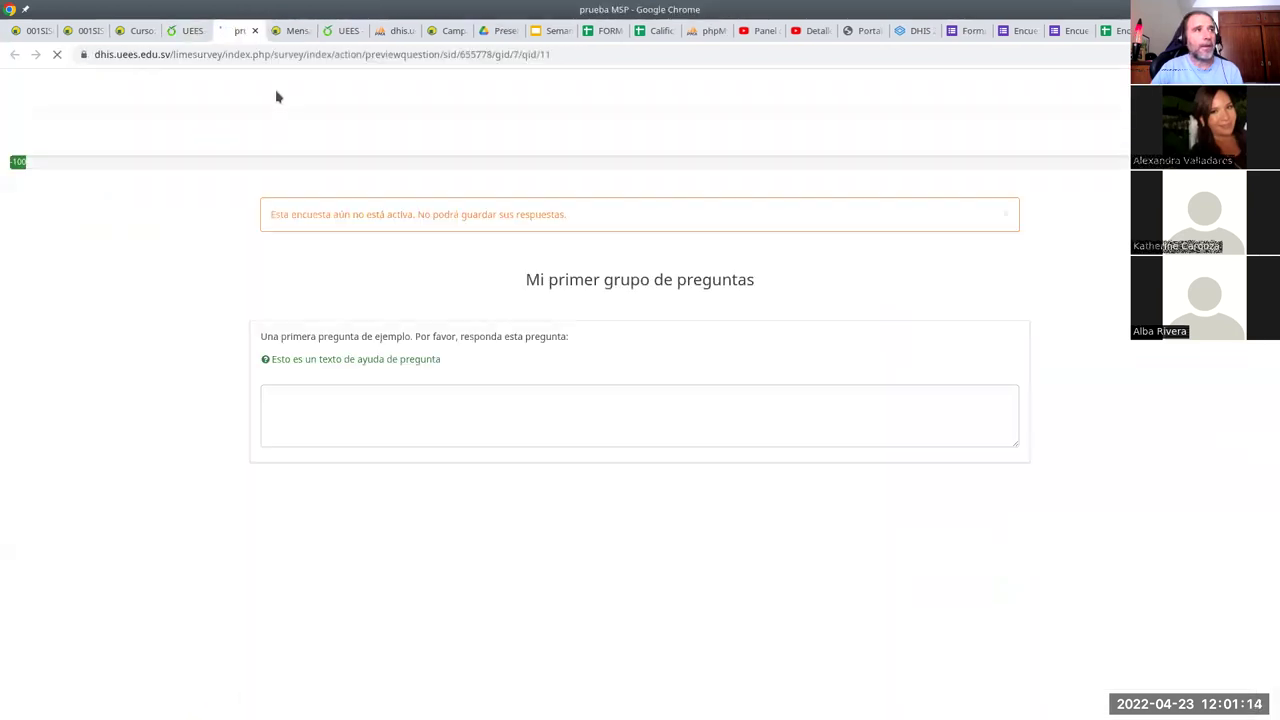
left_click(187, 31)
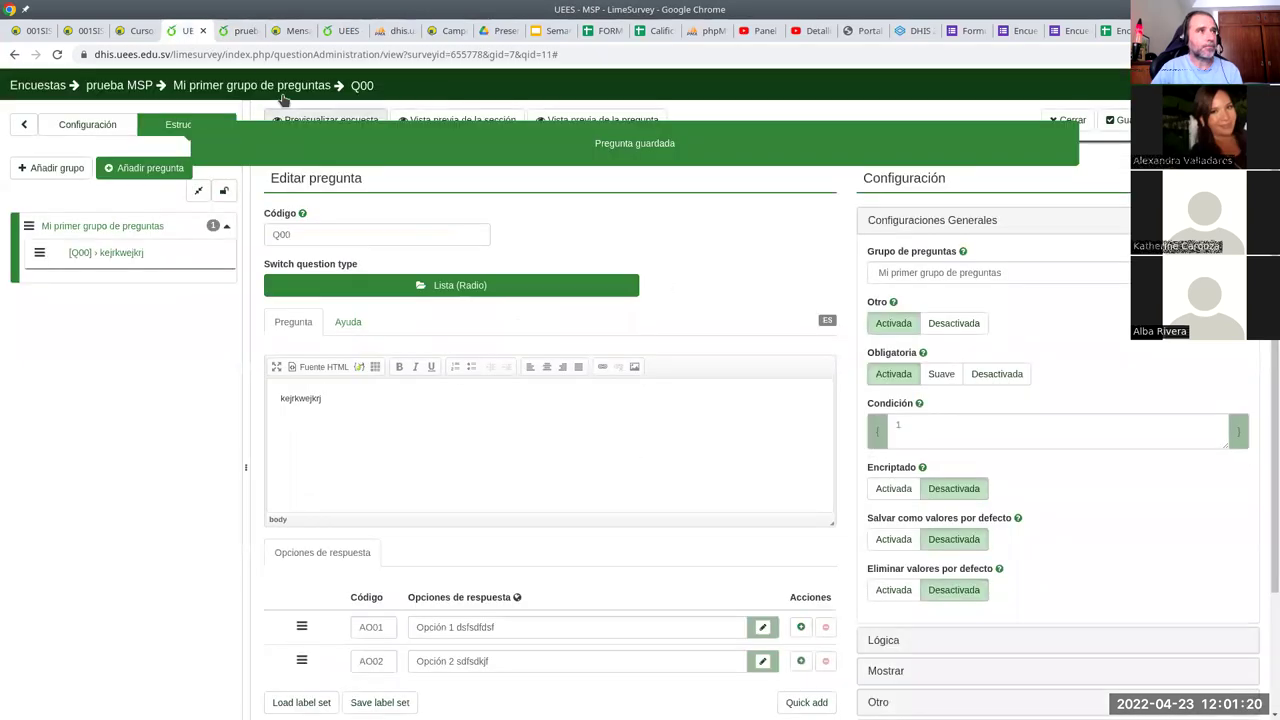
left_click(231, 35)
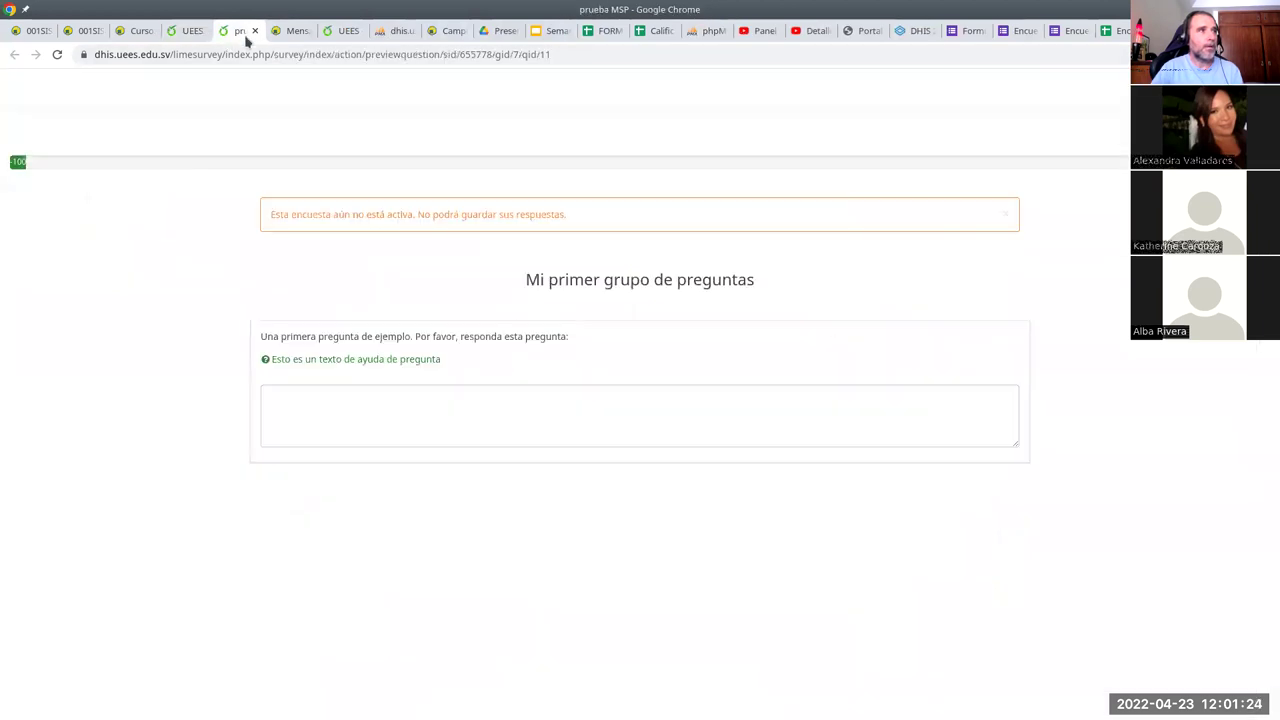
left_click(57, 56)
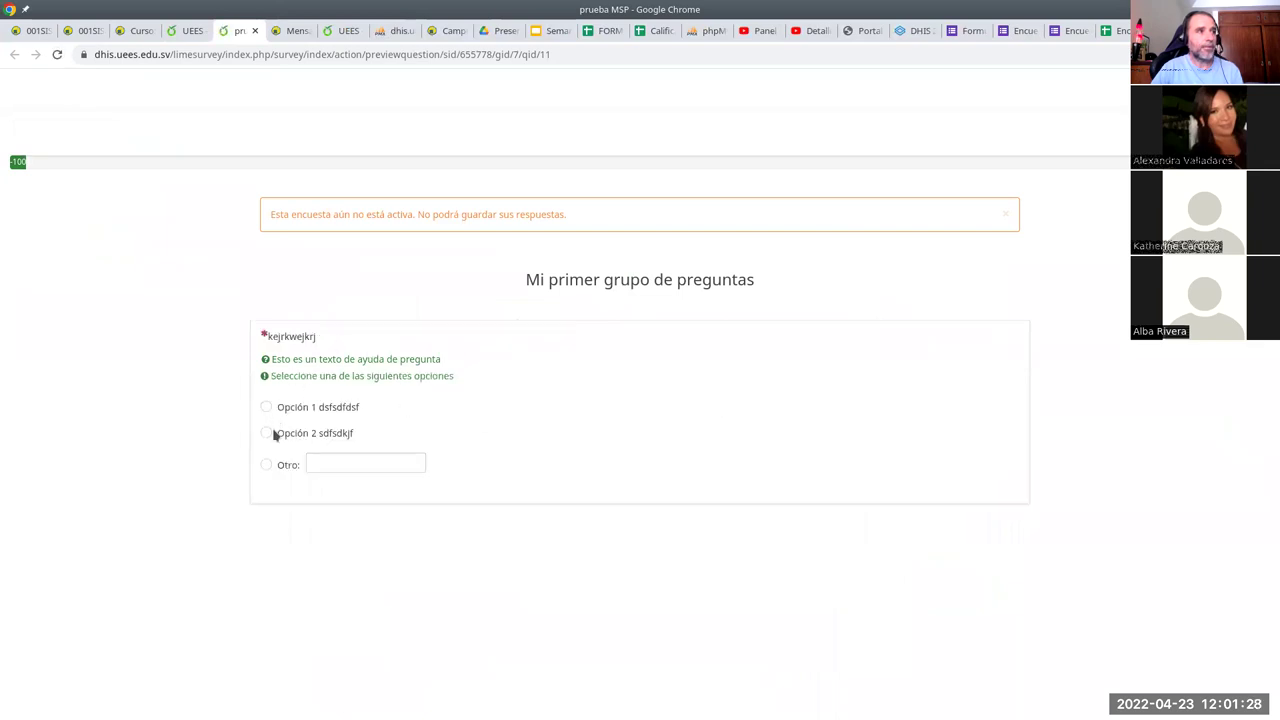
- Try the answers "Opción 2 sdfsdkjf" and Otro in the question preview, and close the question editor
left_click(265, 434)
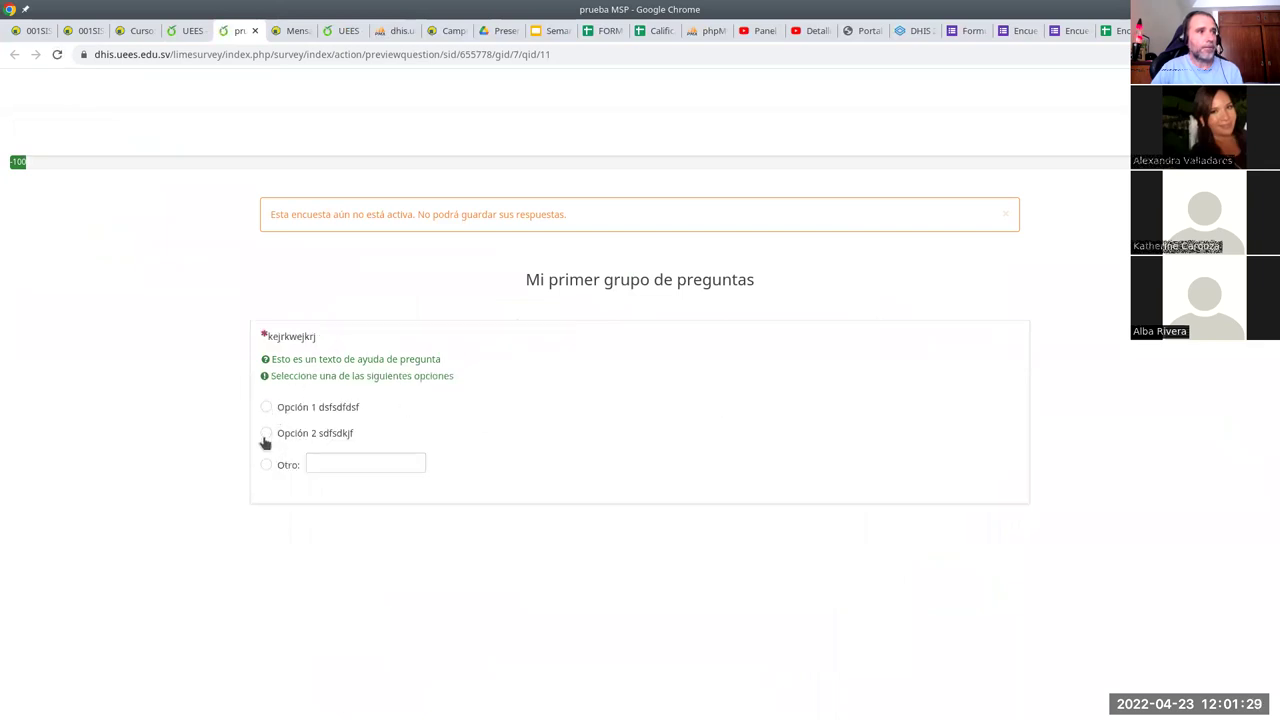
left_click(335, 465)
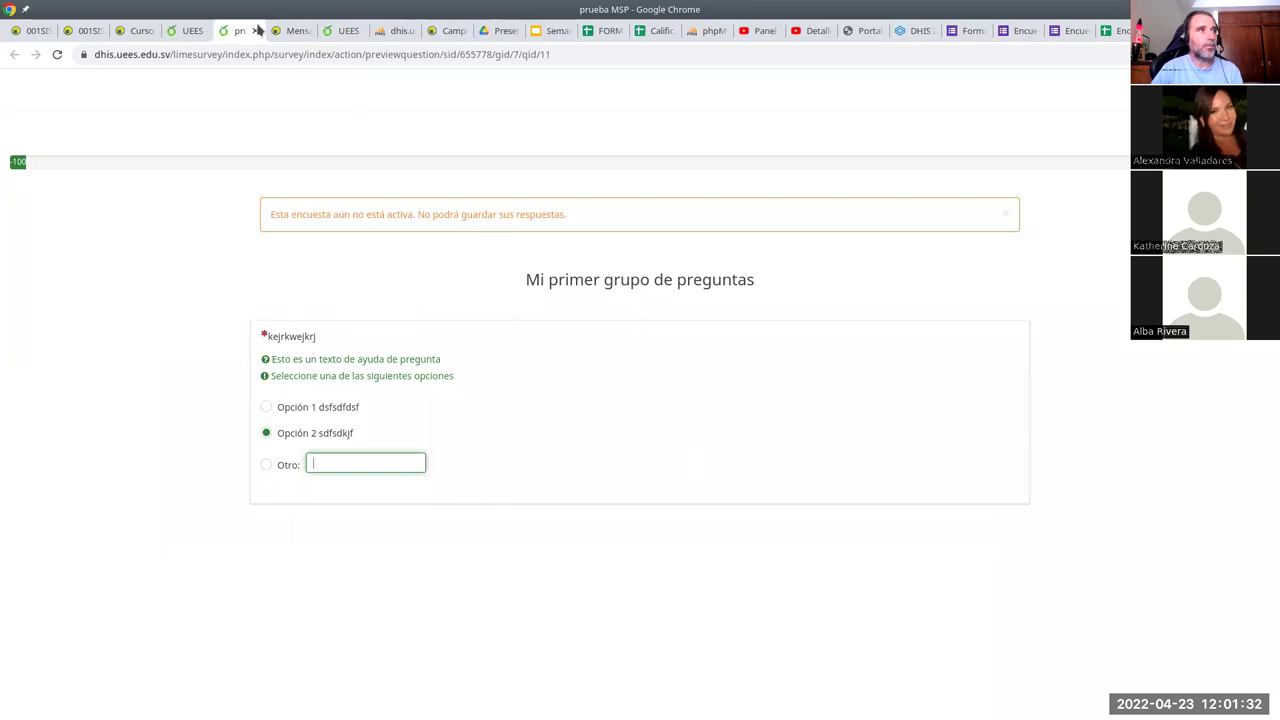
left_click(188, 31)
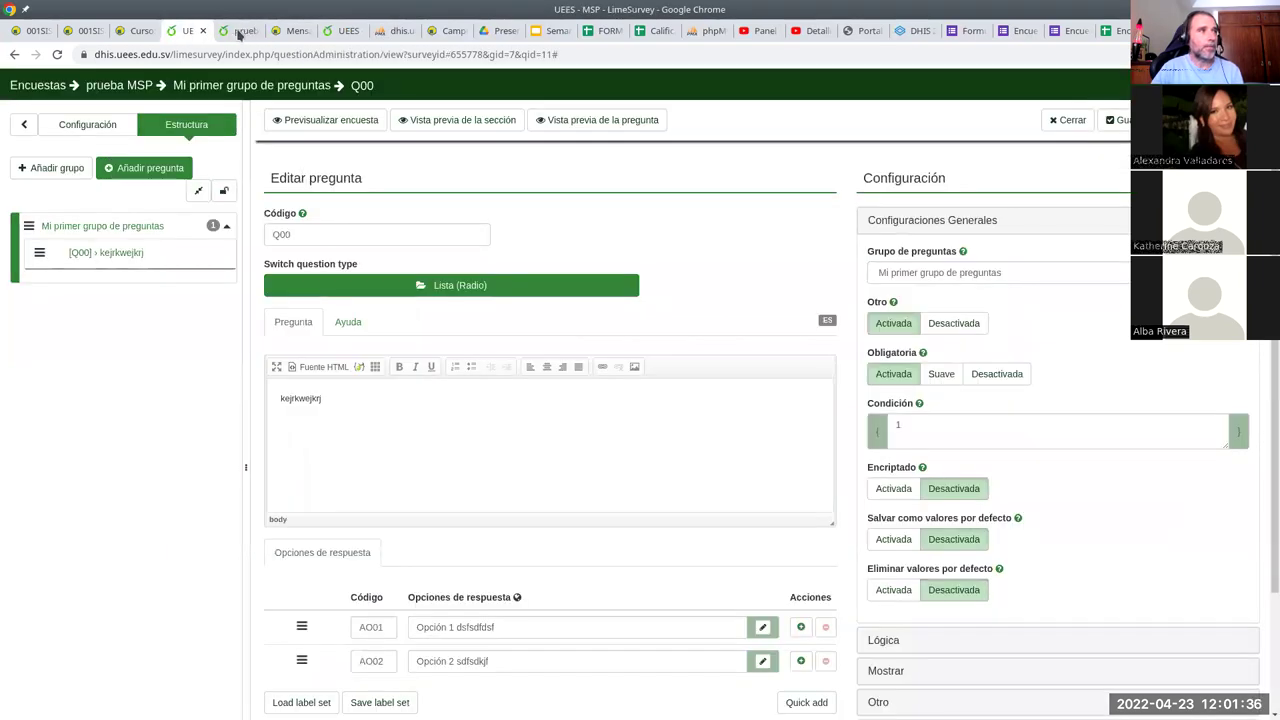
left_click(238, 32)
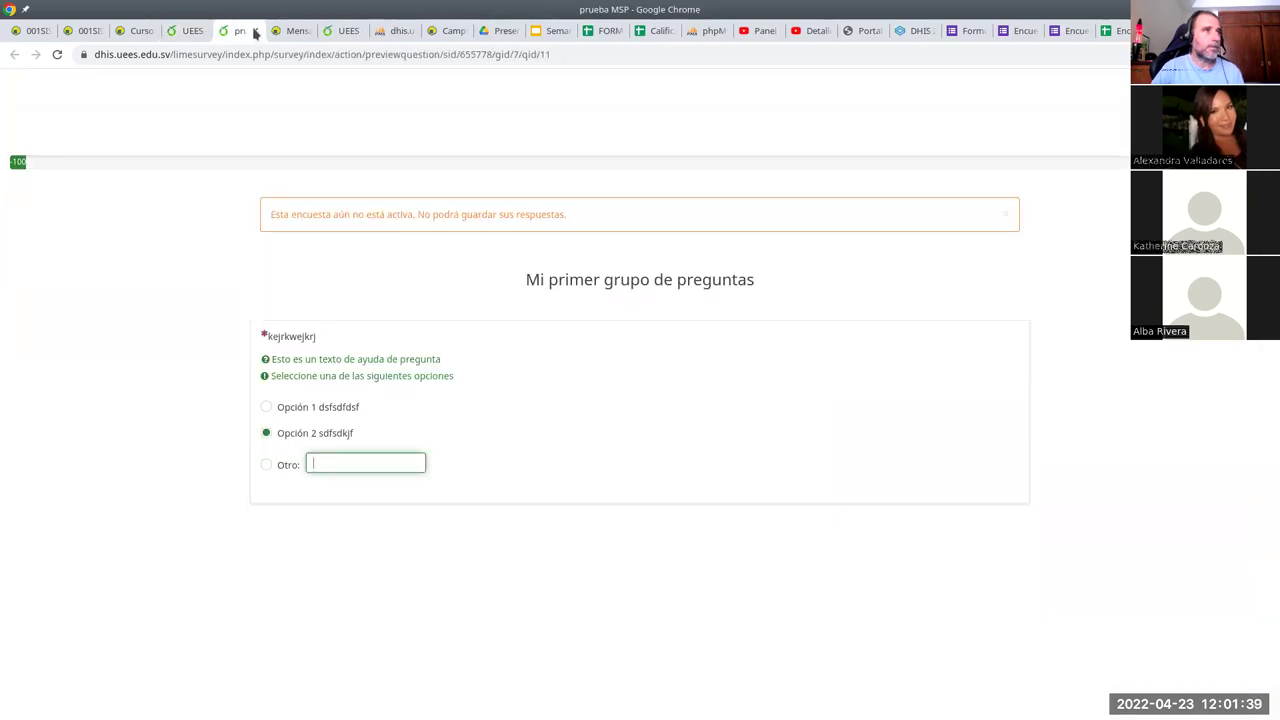
left_click(186, 31)
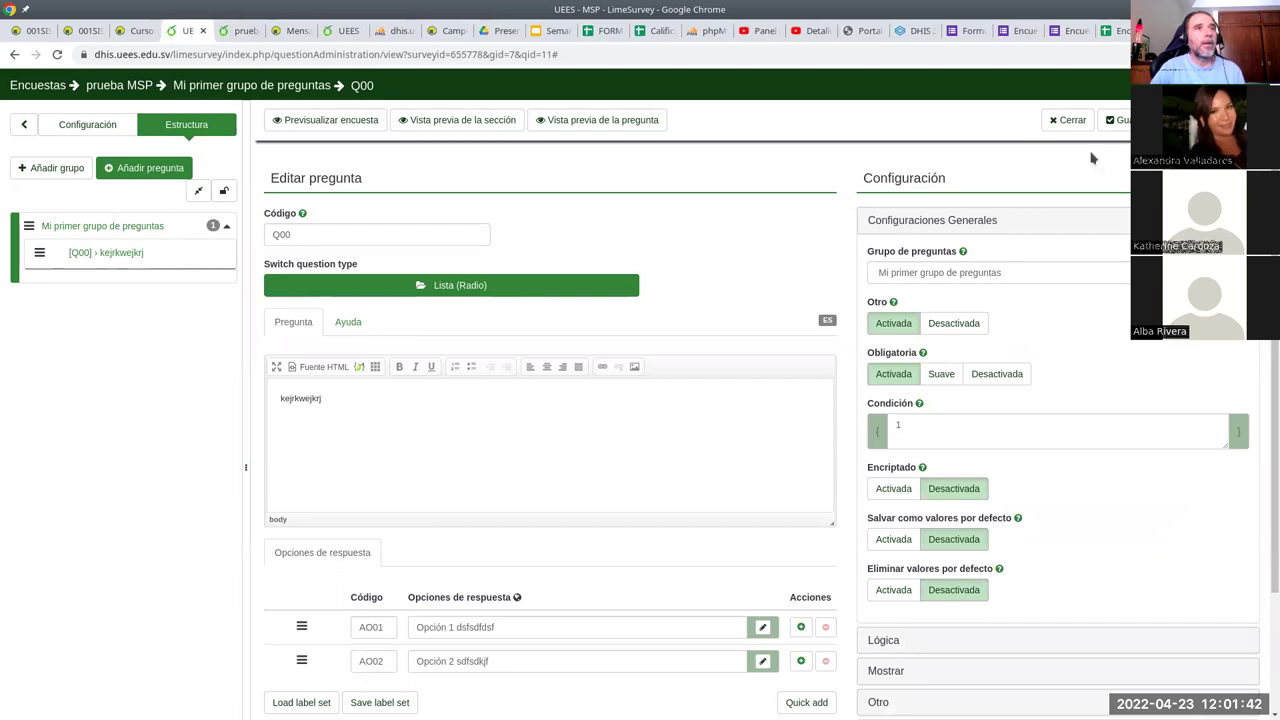
left_click(1067, 120)
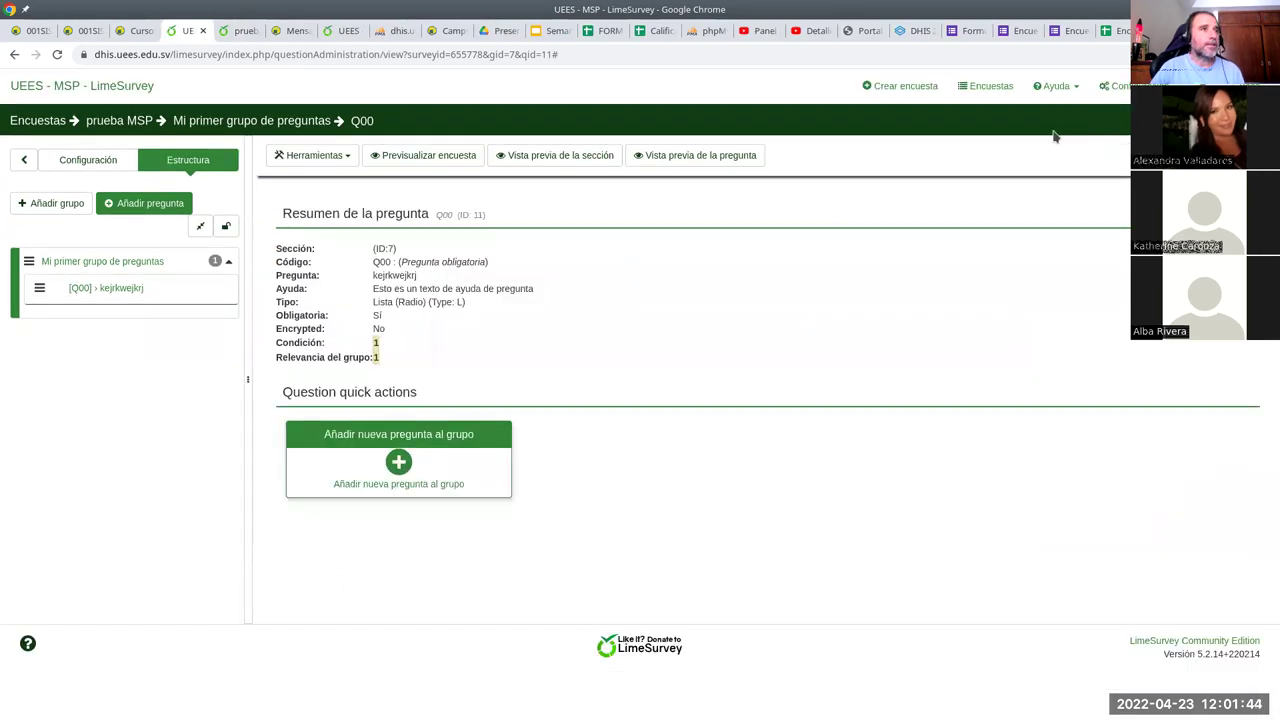
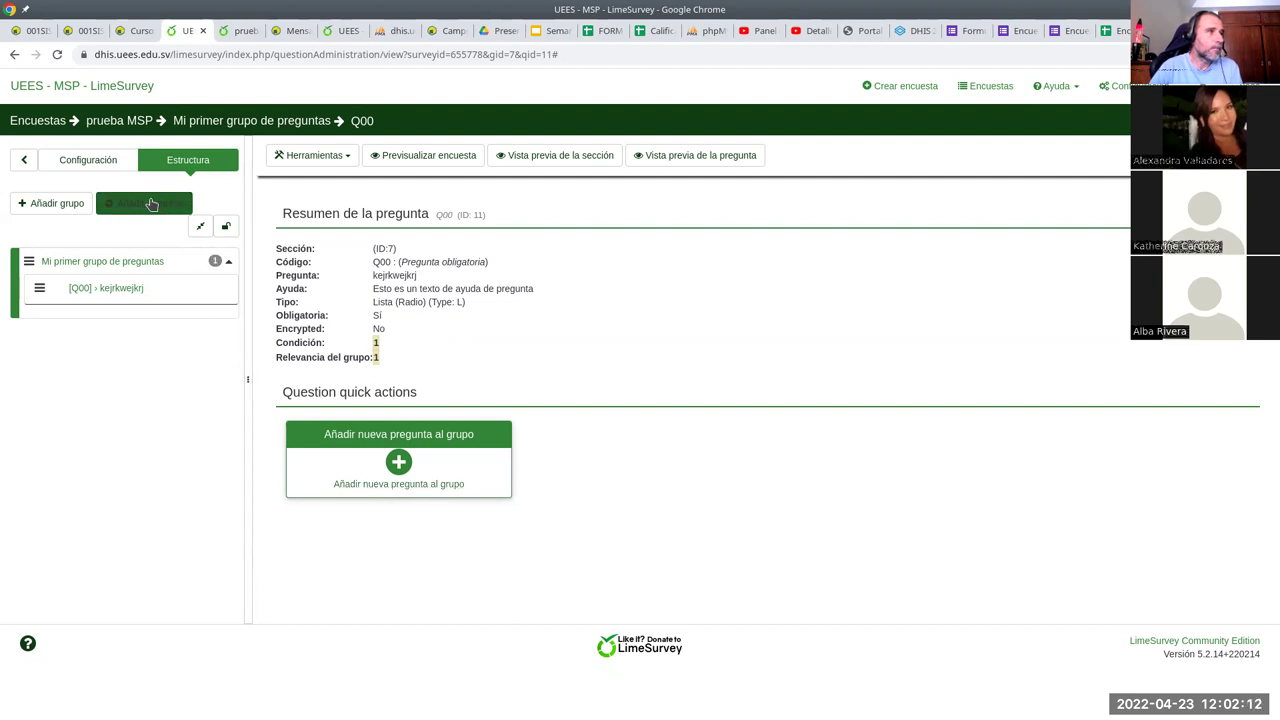
- Start a new question in the first question group with type Short free text and Obligatoria set to Desactivada
left_click(155, 203)
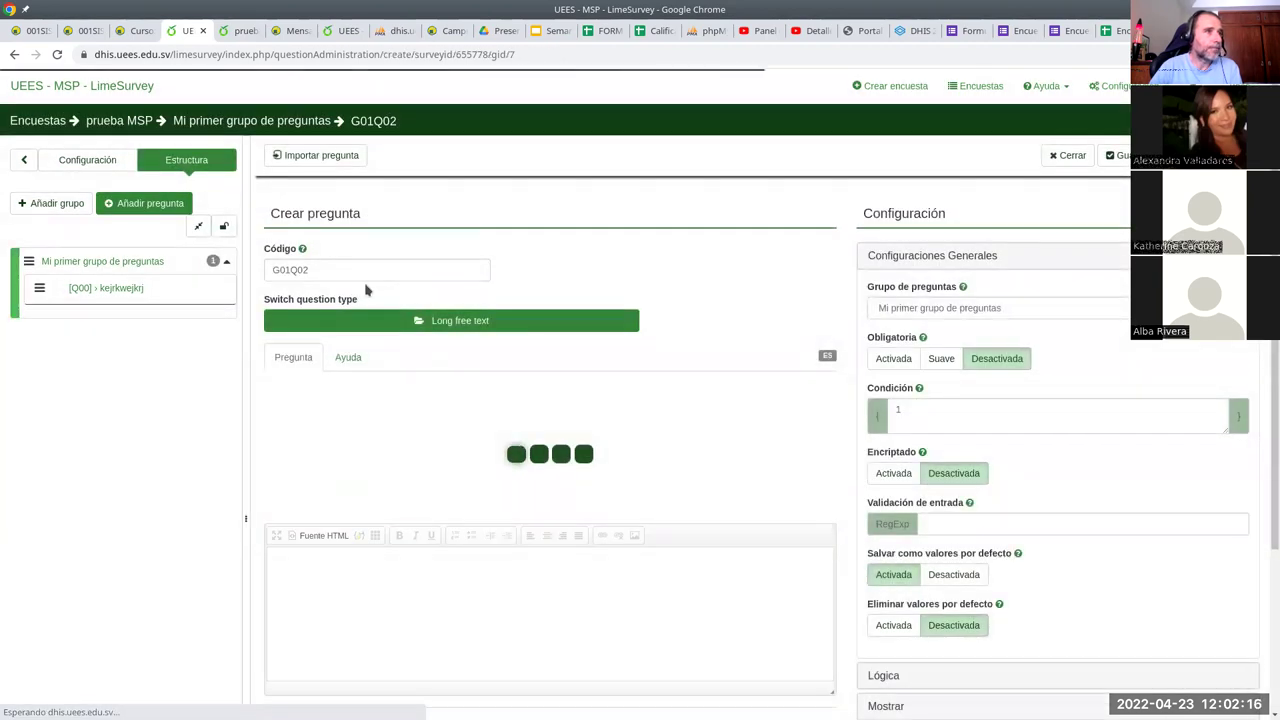
left_click(562, 322)
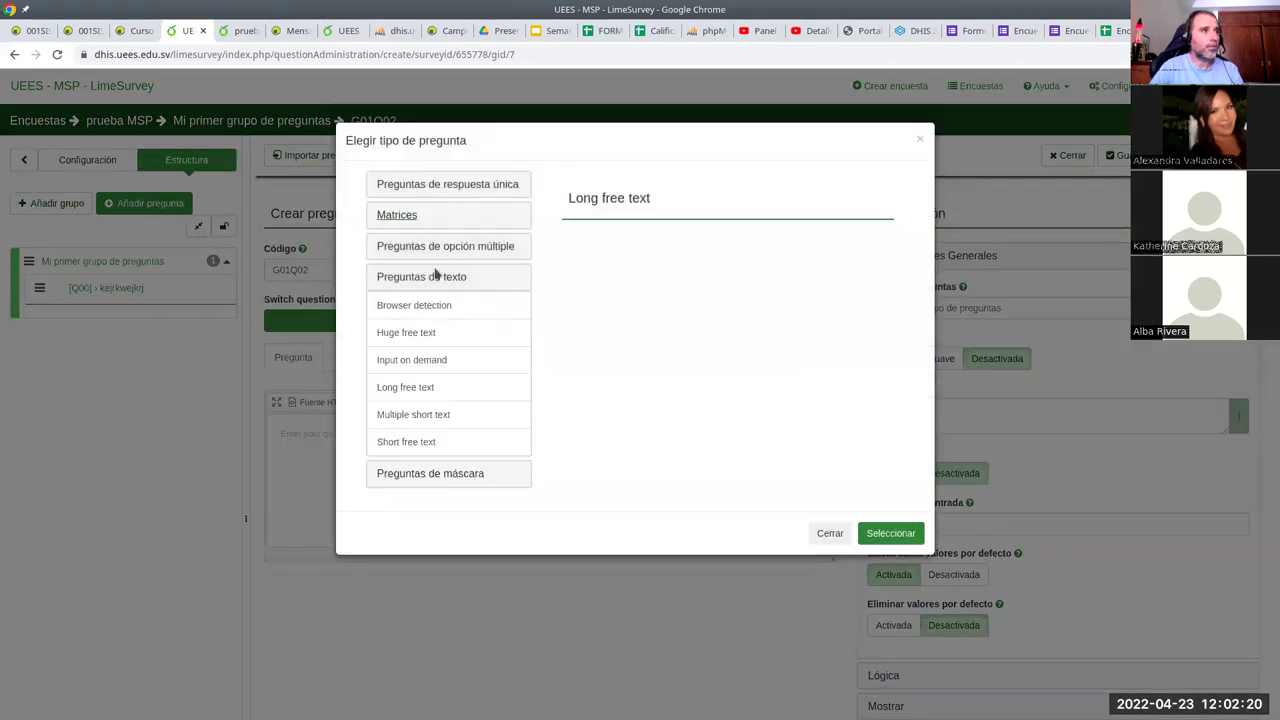
left_click(430, 446)
left_click(897, 566)
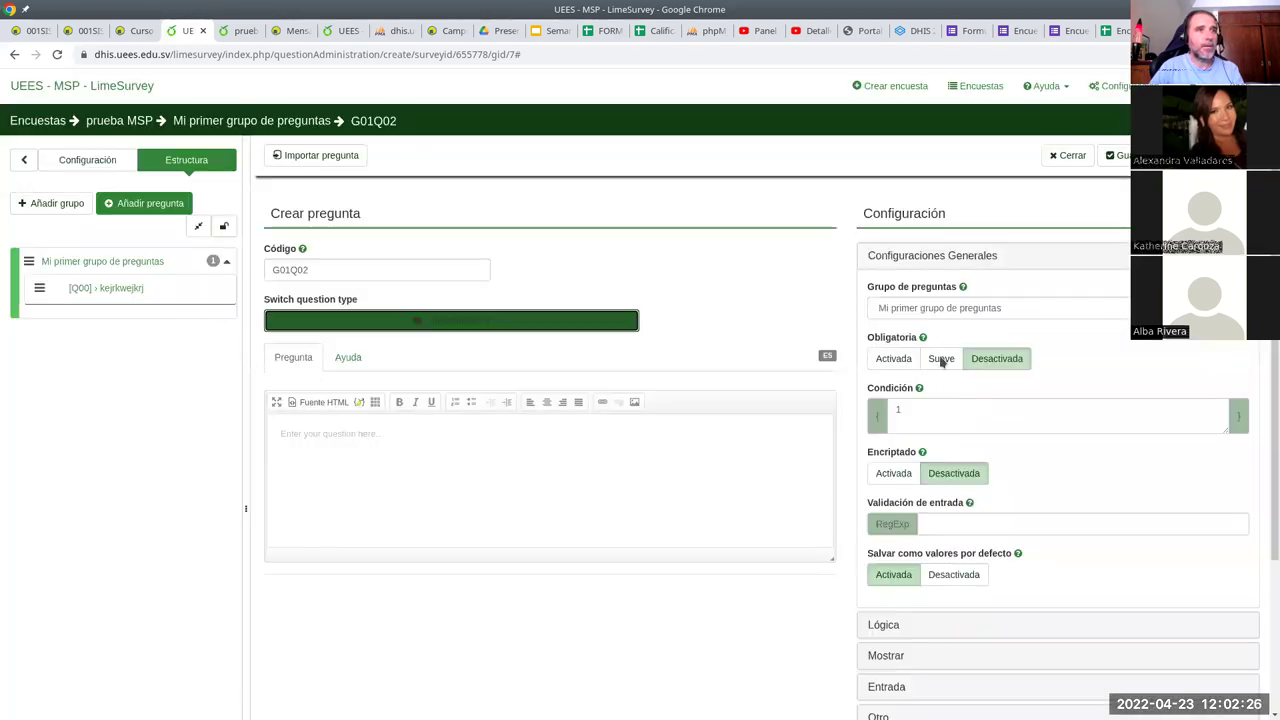
left_click(997, 365)
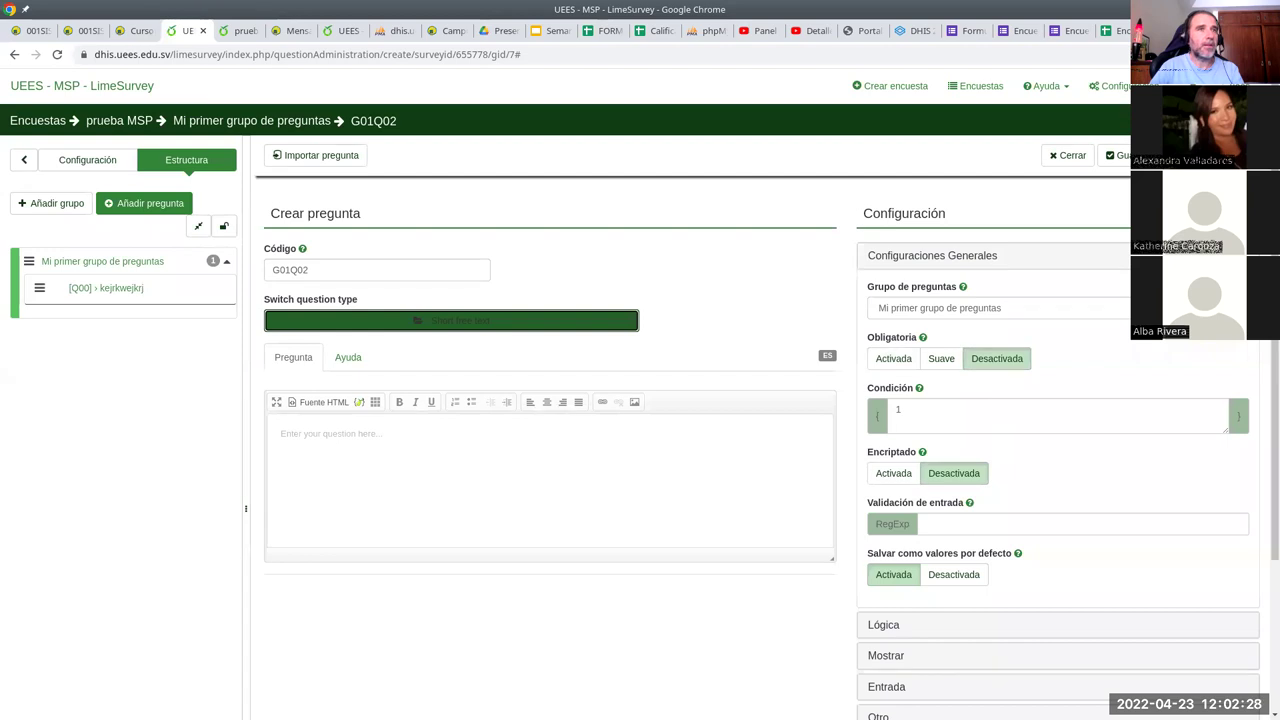
- Save the short free text question, then rename the first question group to "Sección 1" and save it
left_click(1115, 155)
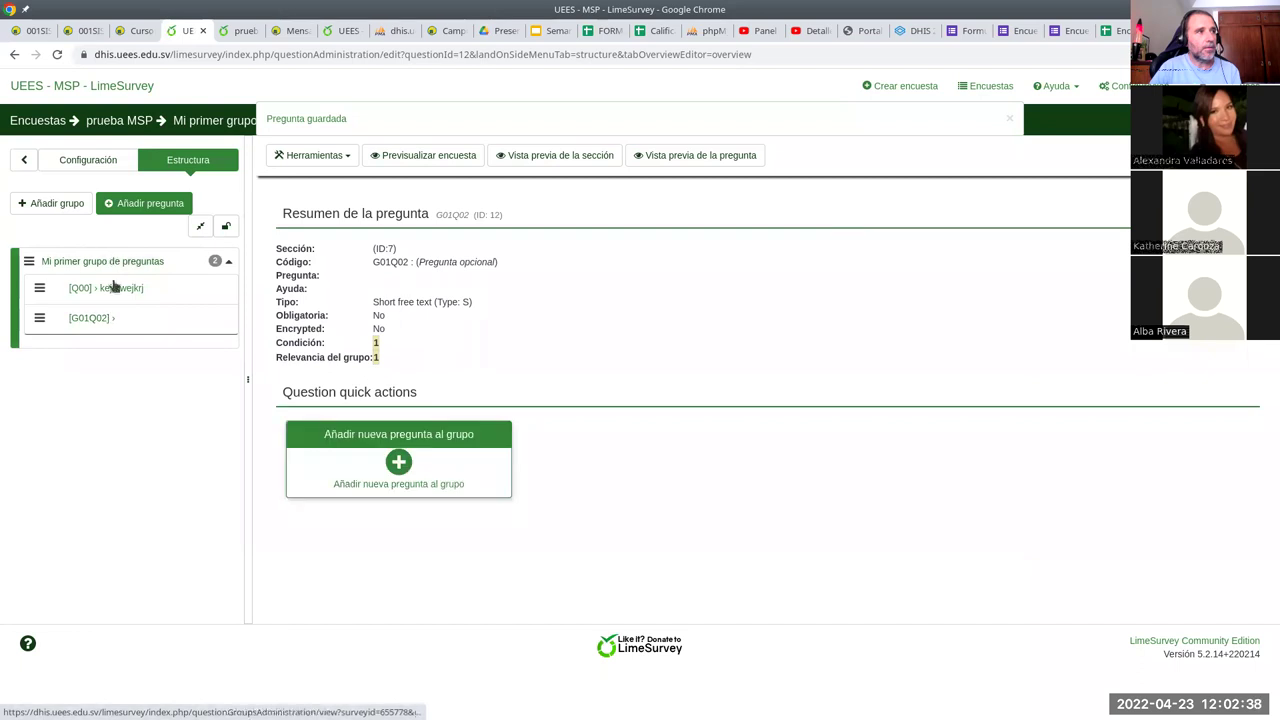
left_click(155, 263)
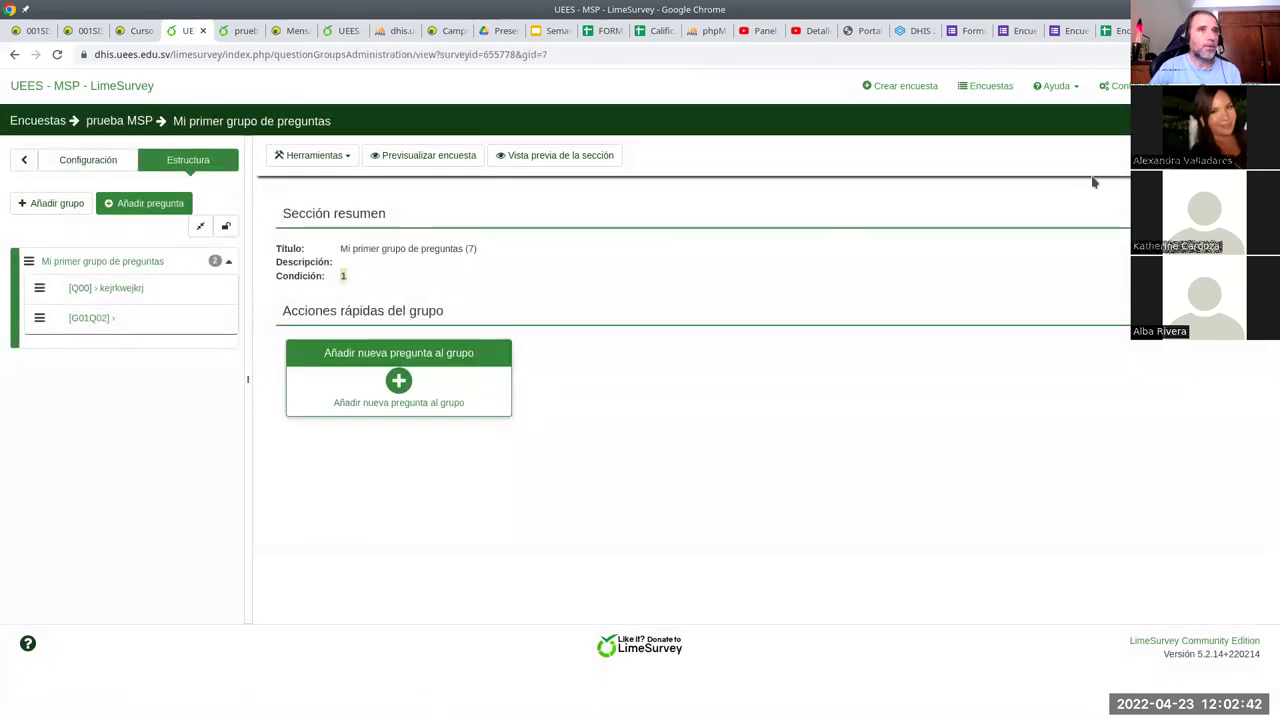
left_click(1170, 155)
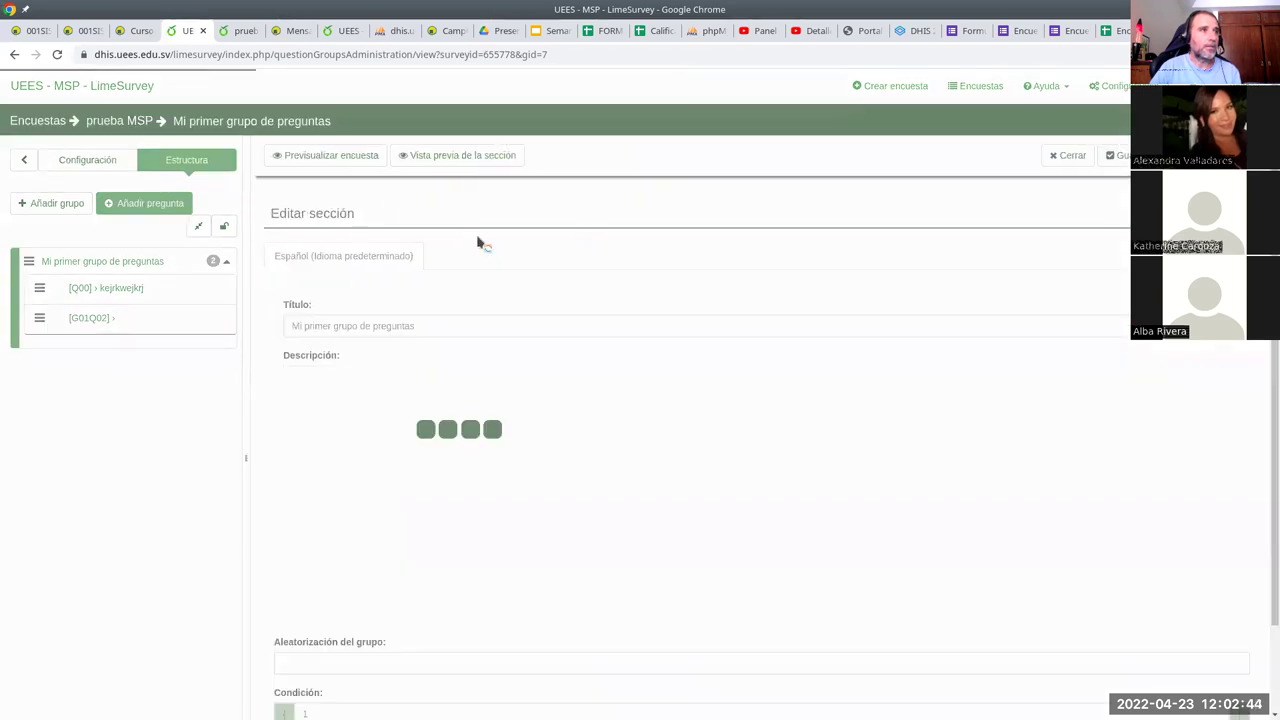
triple_click(346, 326)
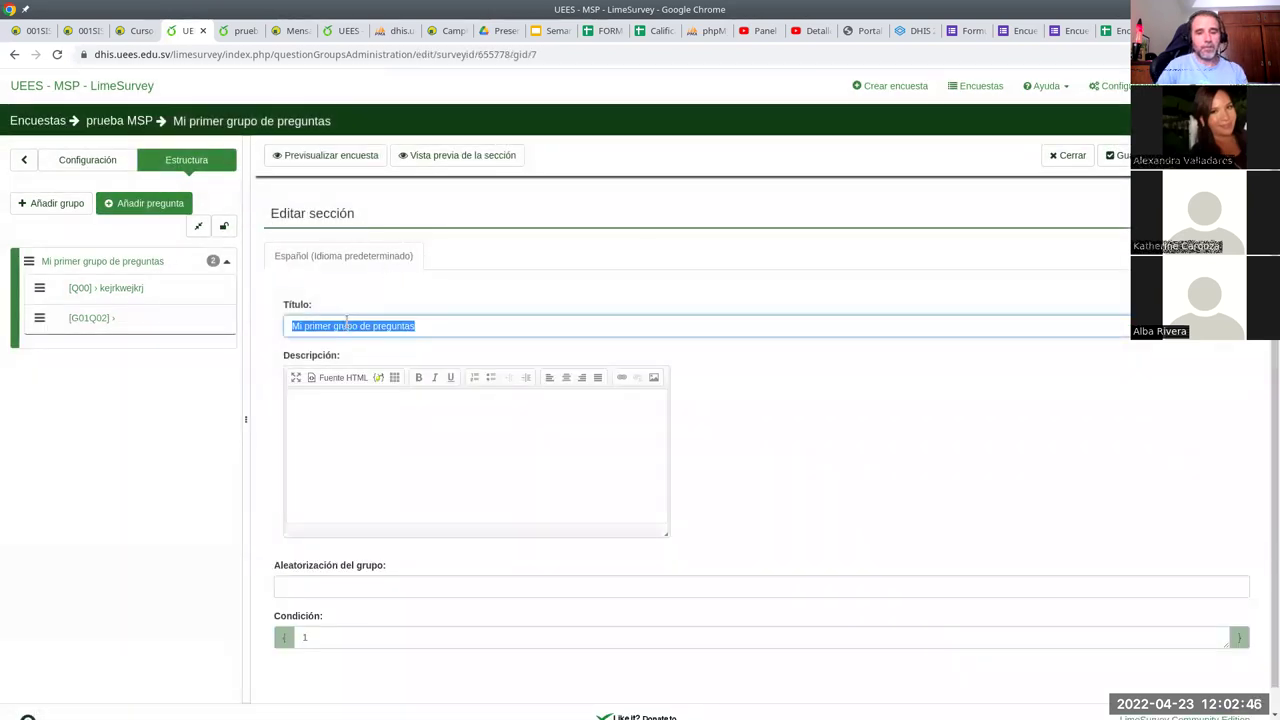
type("Sección 1")
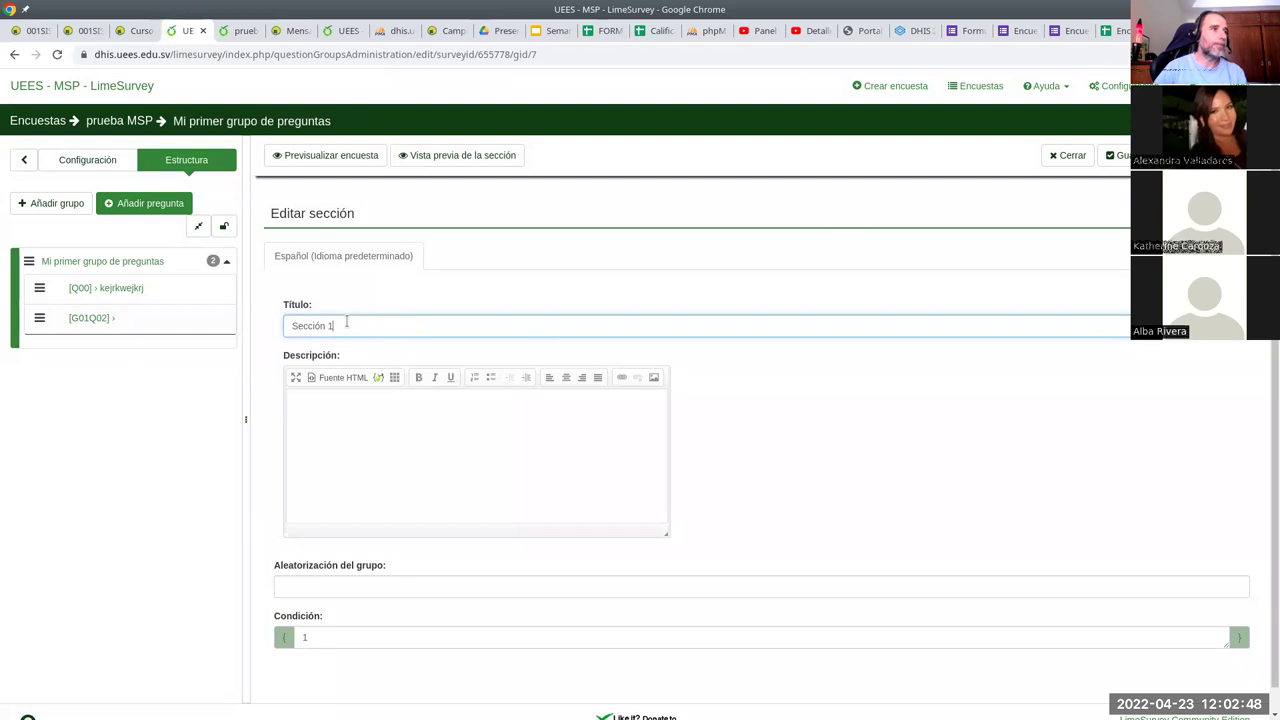
left_click(1115, 155)
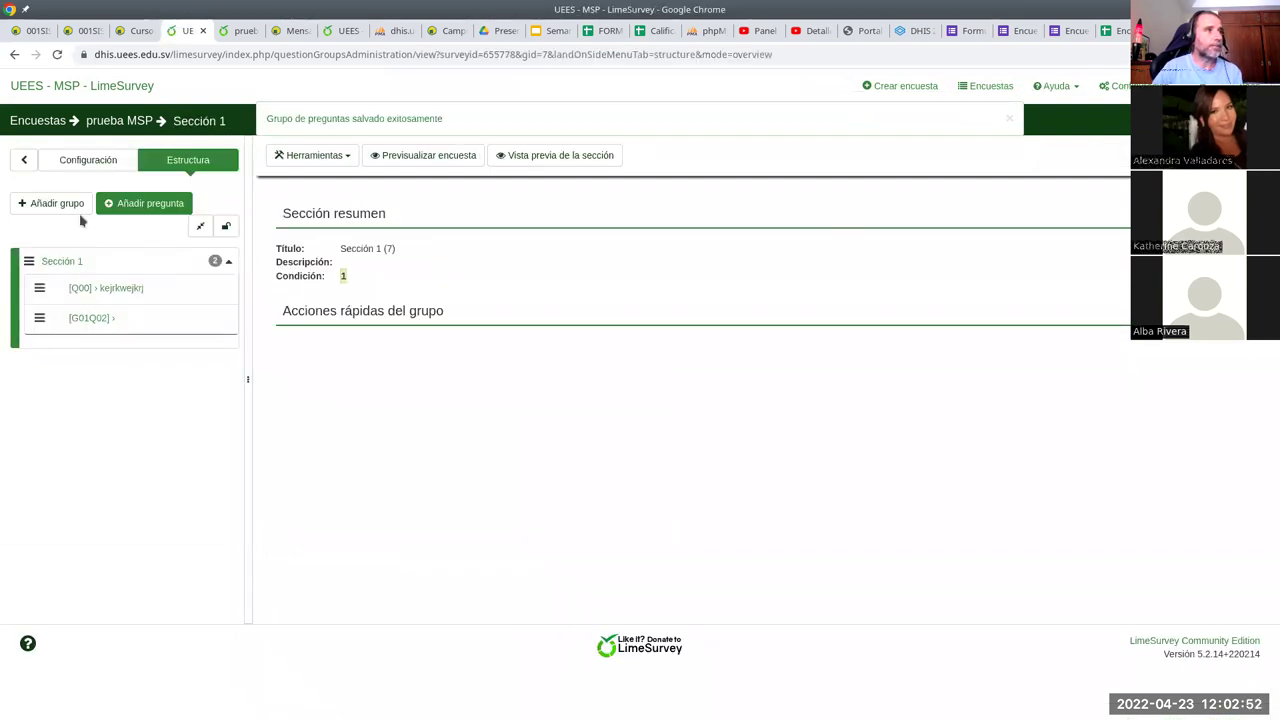
- Add a question group titled "Sección 2" and save it with a new question started in it
left_click(57, 204)
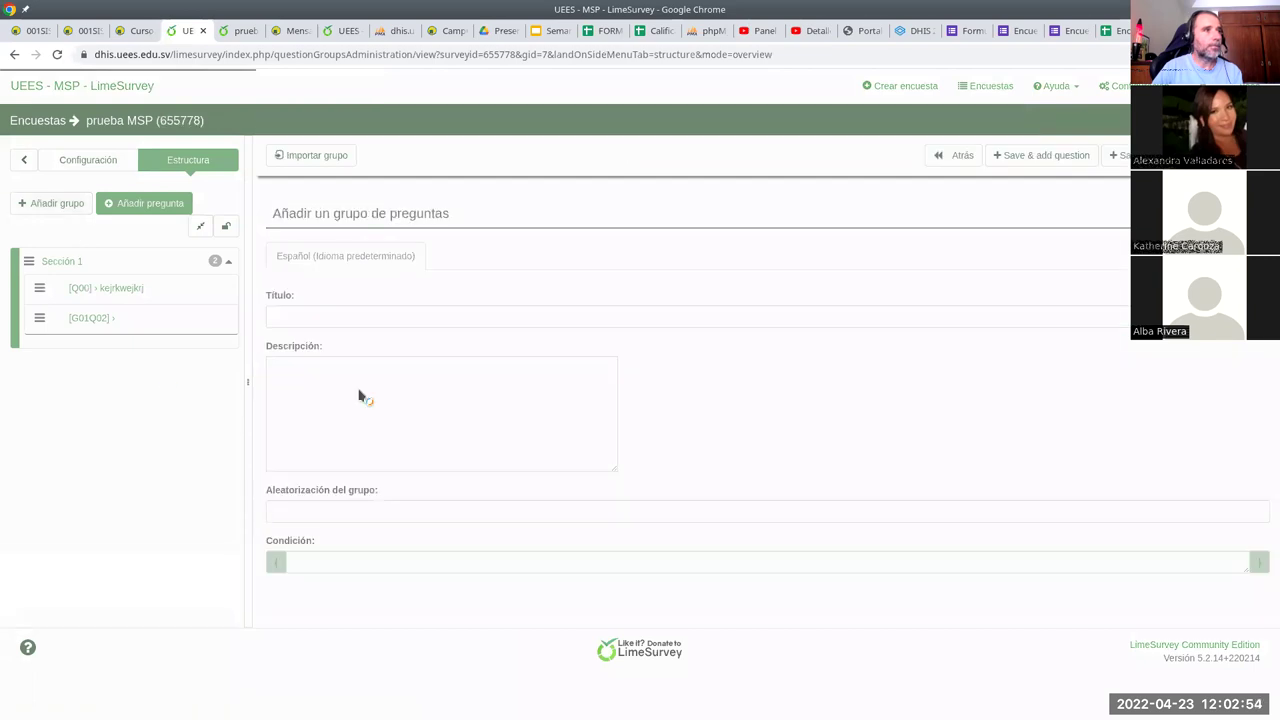
left_click(461, 310)
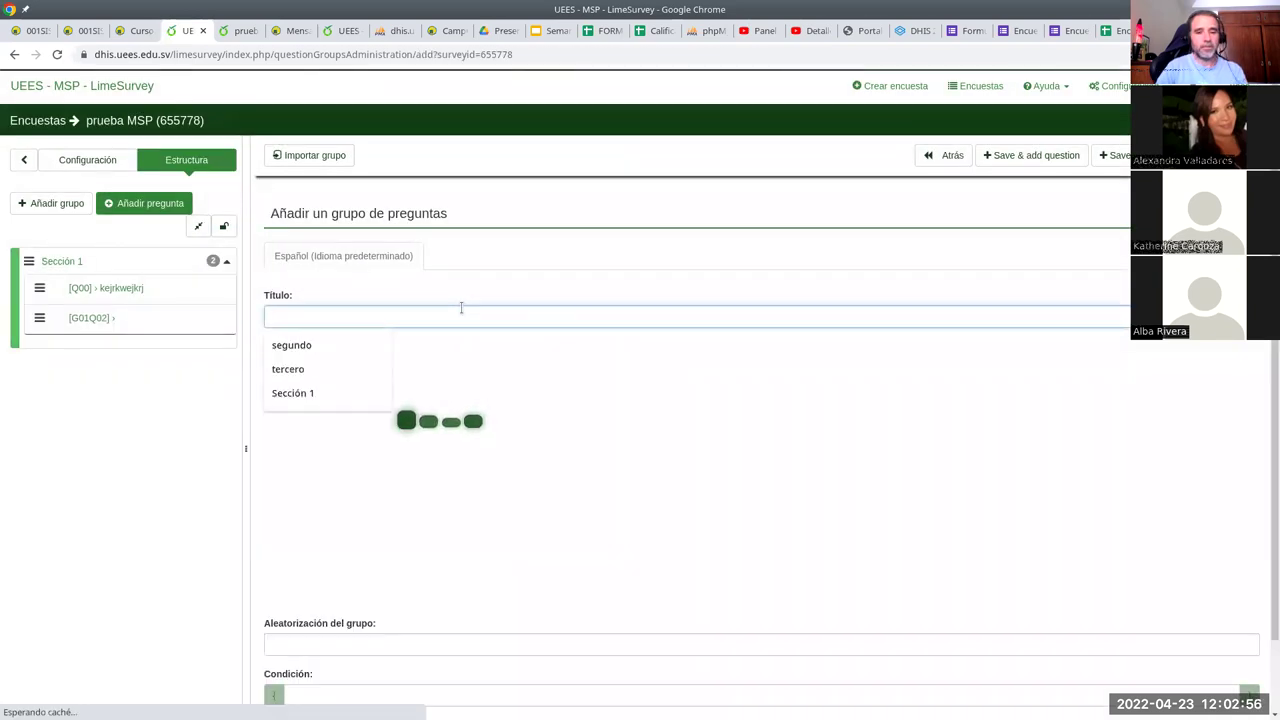
type("Sección 2")
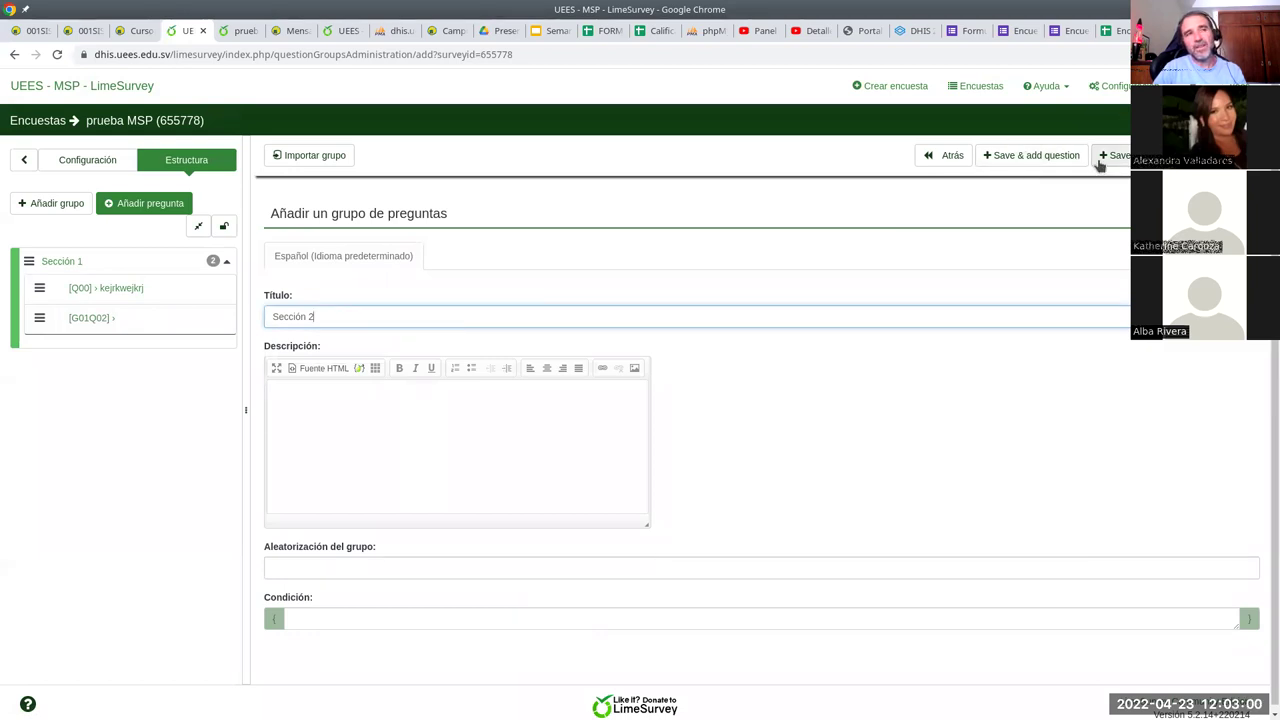
left_click(1028, 157)
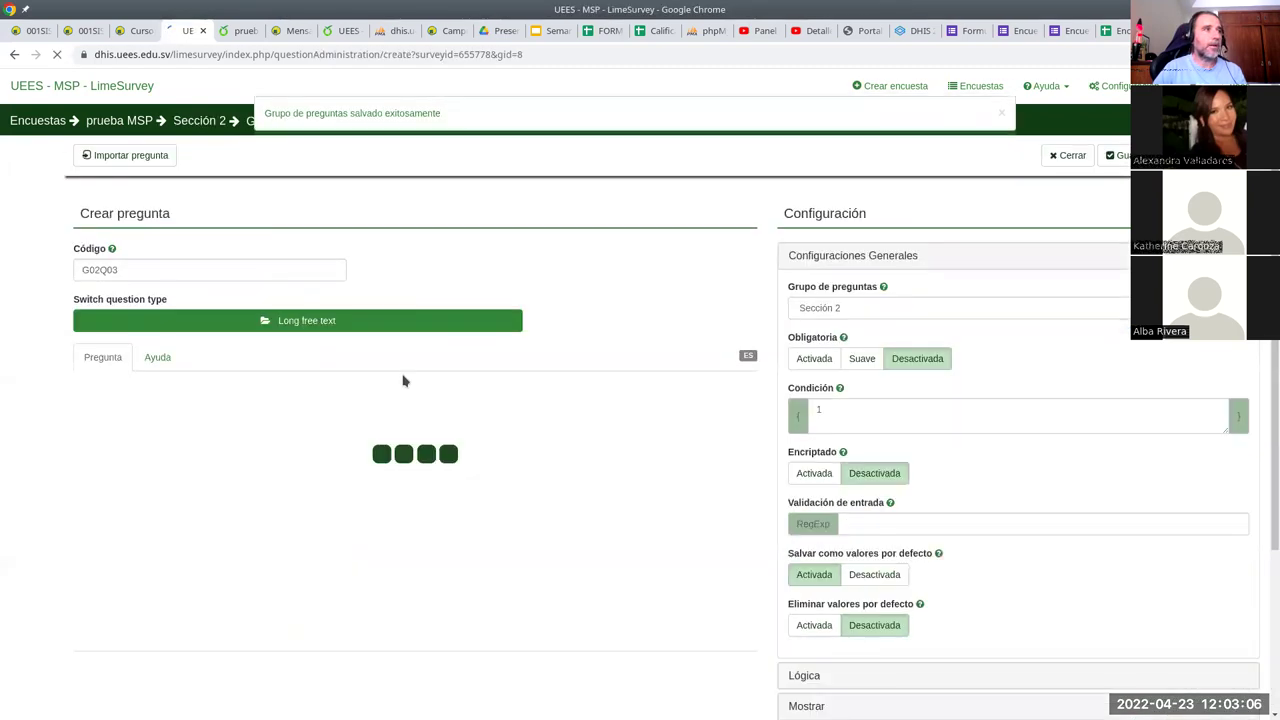
- Look through the matrix and single-choice question types and set question G02Q03 to Lista (Desplegable)
left_click(506, 322)
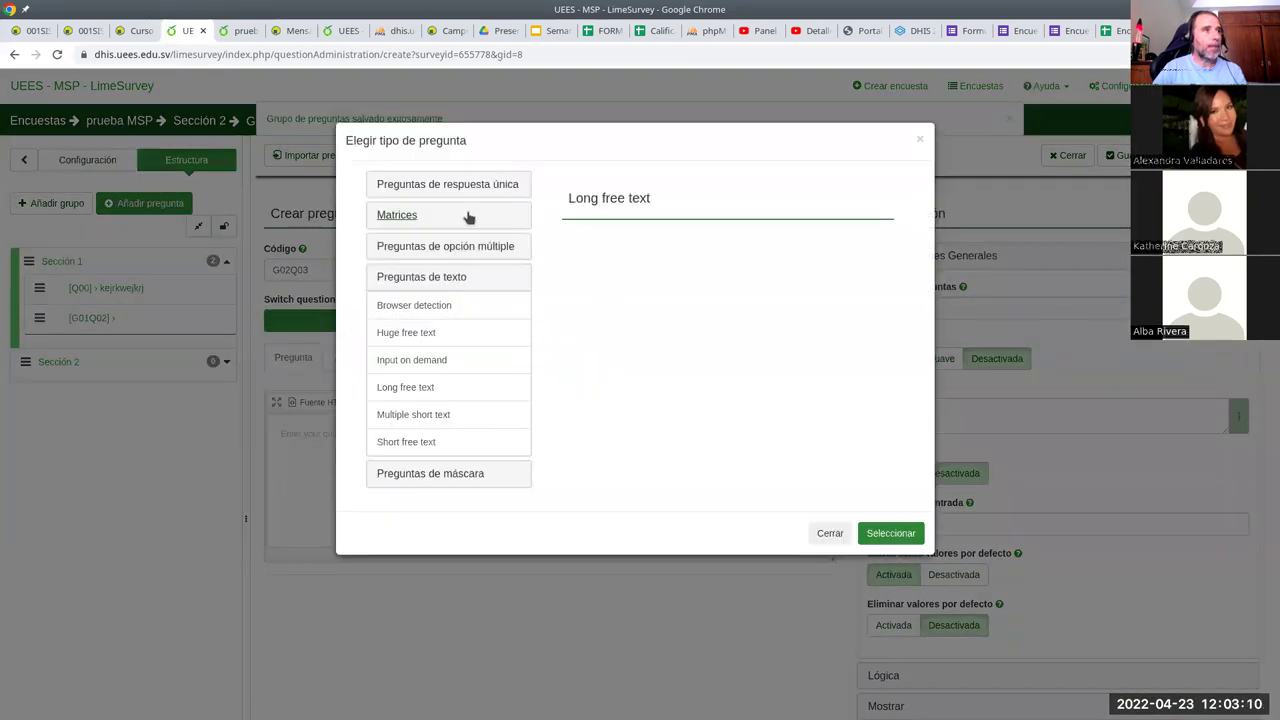
left_click(406, 218)
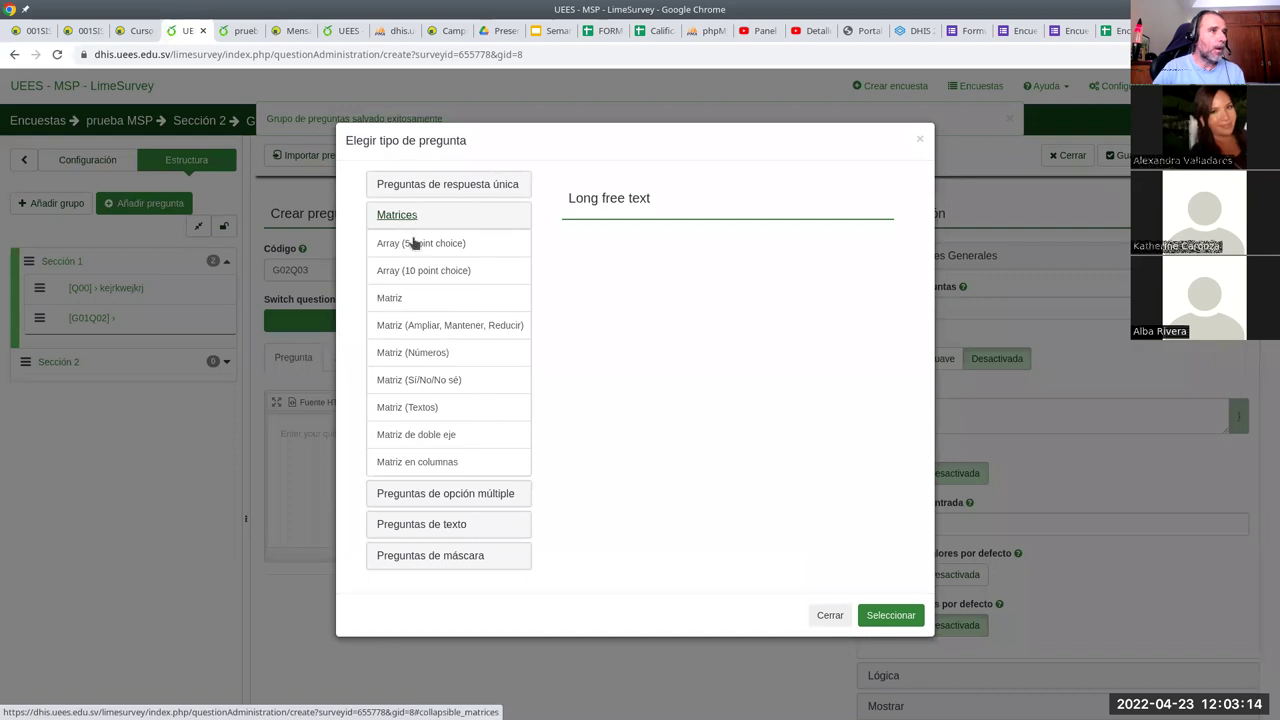
left_click(450, 276)
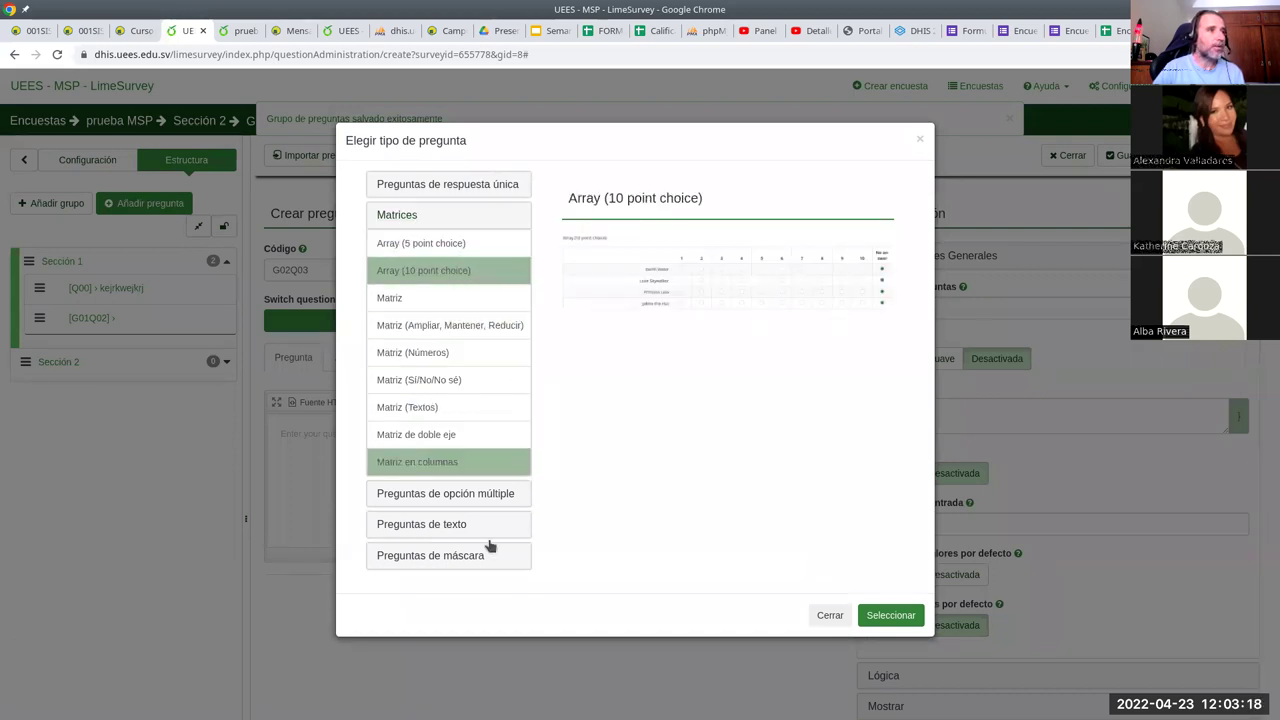
left_click(437, 186)
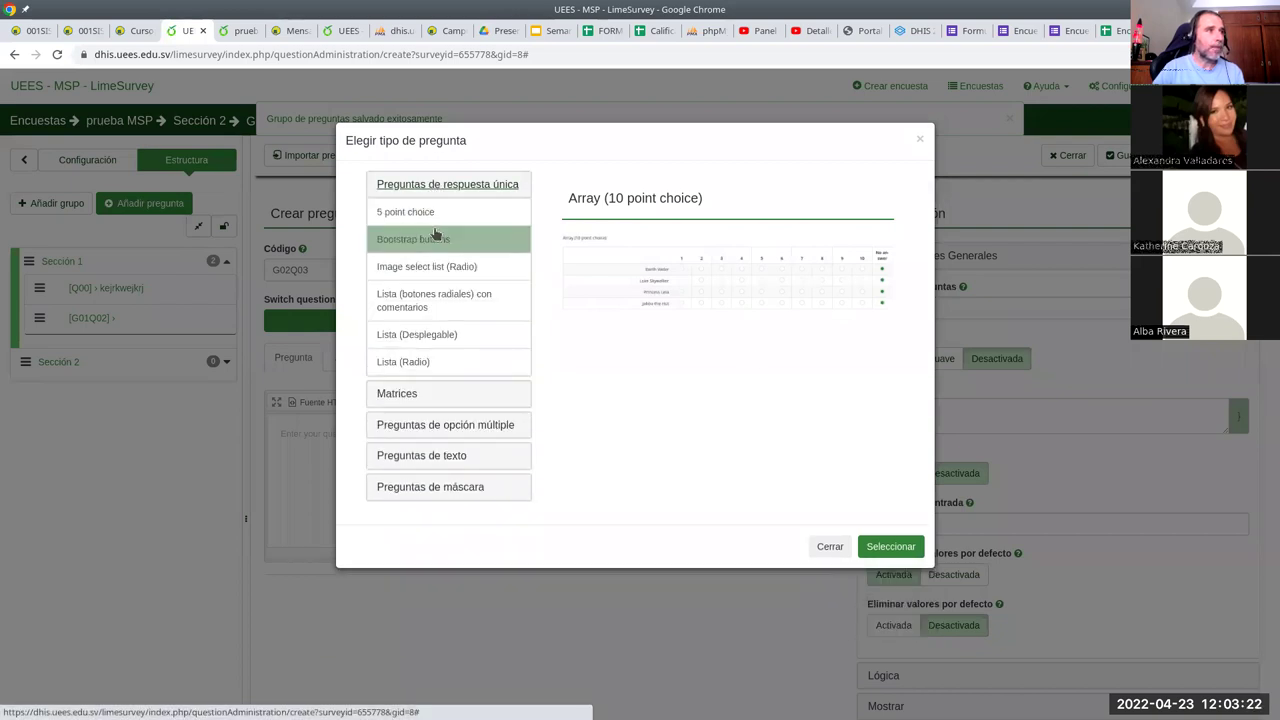
left_click(459, 346)
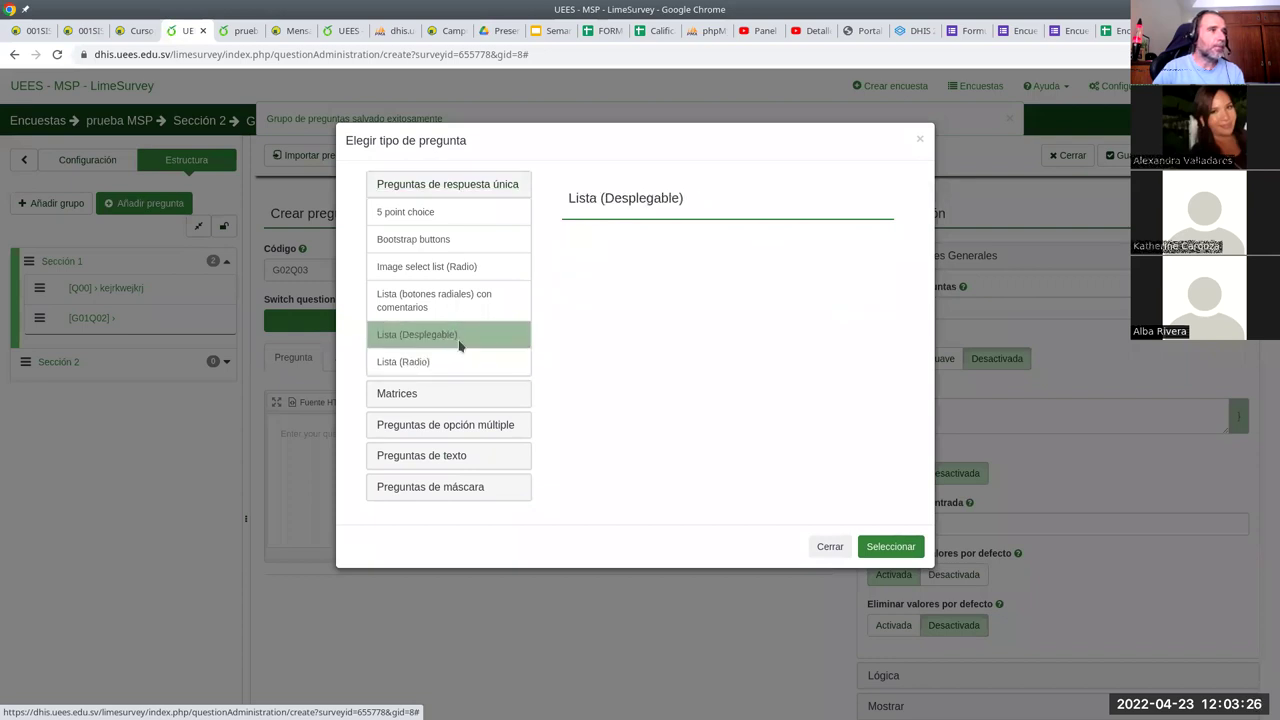
left_click(879, 545)
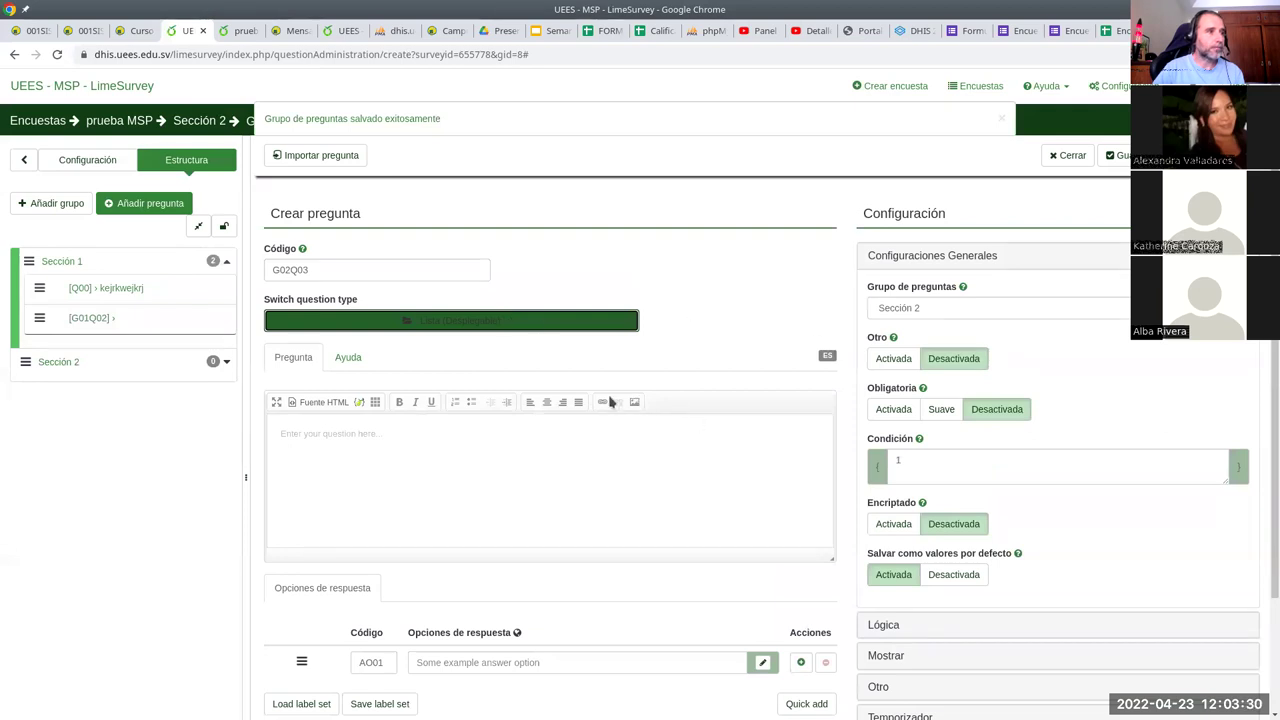
- Enter the three answer options "lero", "lara" and "loro" for the dropdown list question
scroll(557, 449, "down", 2)
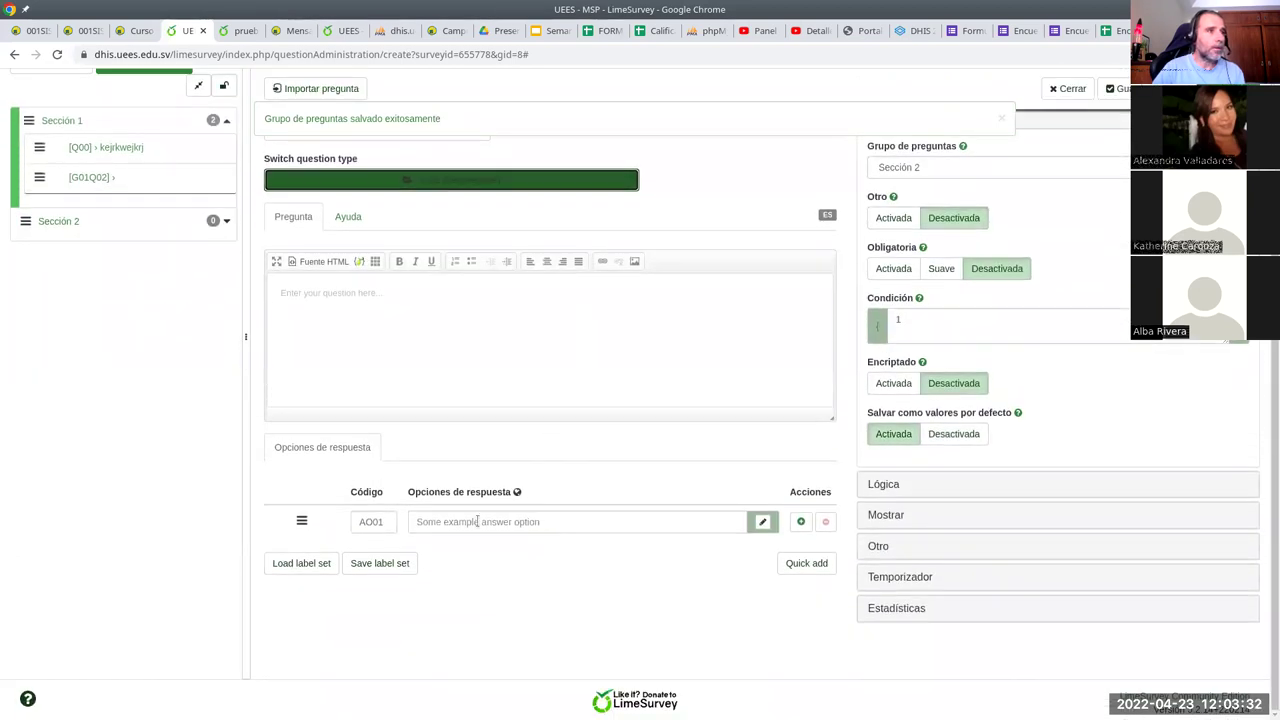
left_click(477, 521)
type("lero")
left_click(800, 521)
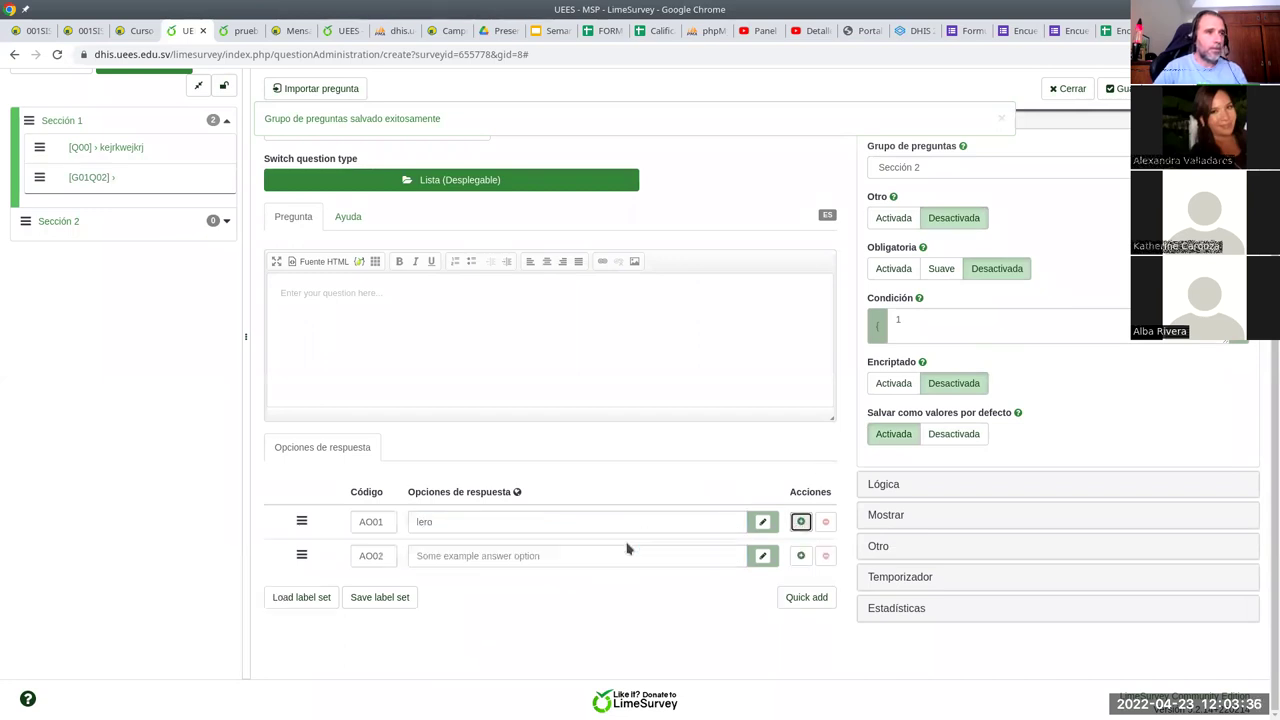
type("lara")
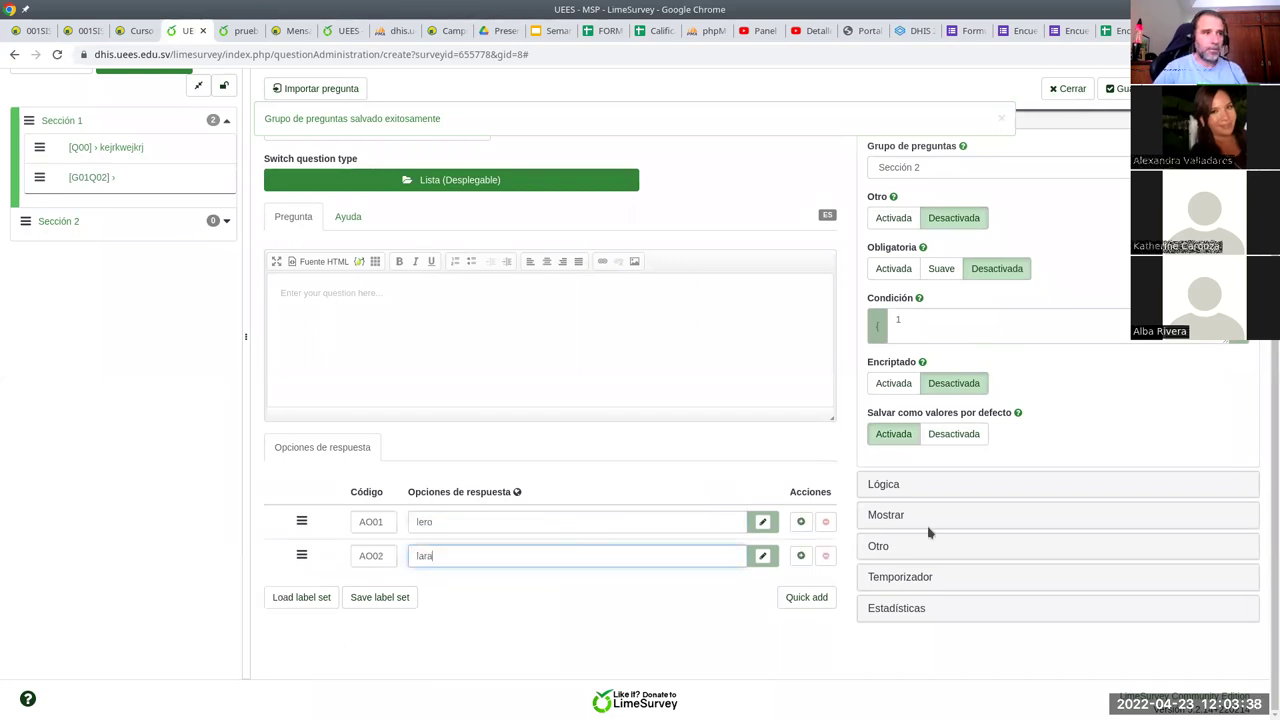
left_click(800, 555)
left_click(569, 582)
type("loro")
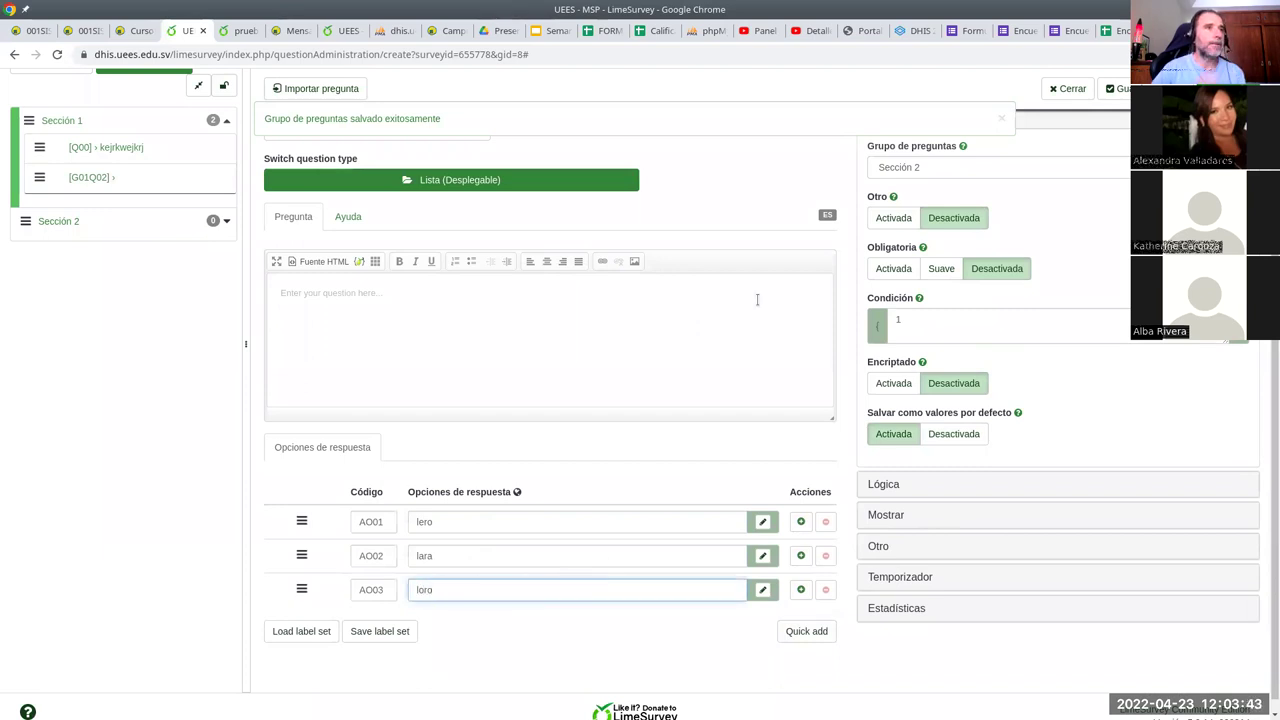
- Set Obligatoria to Activada for the dropdown list question and save it
scroll(757, 305, "up", 3)
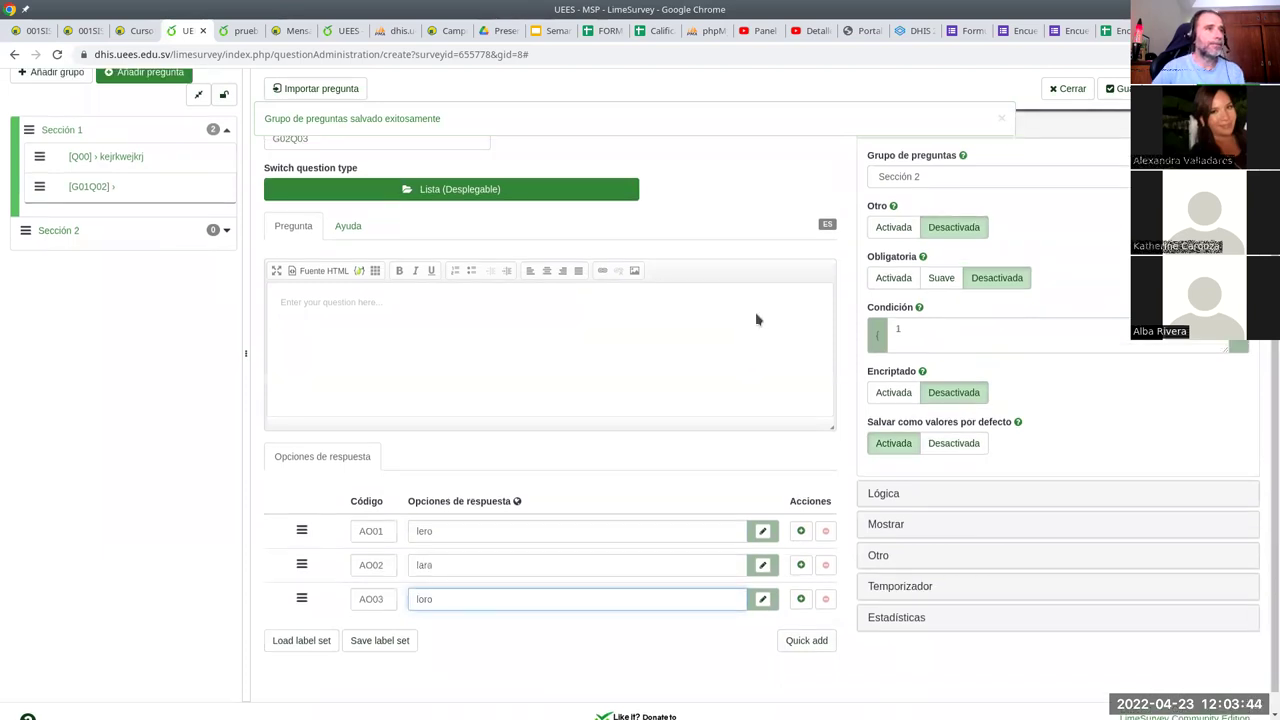
left_click(886, 420)
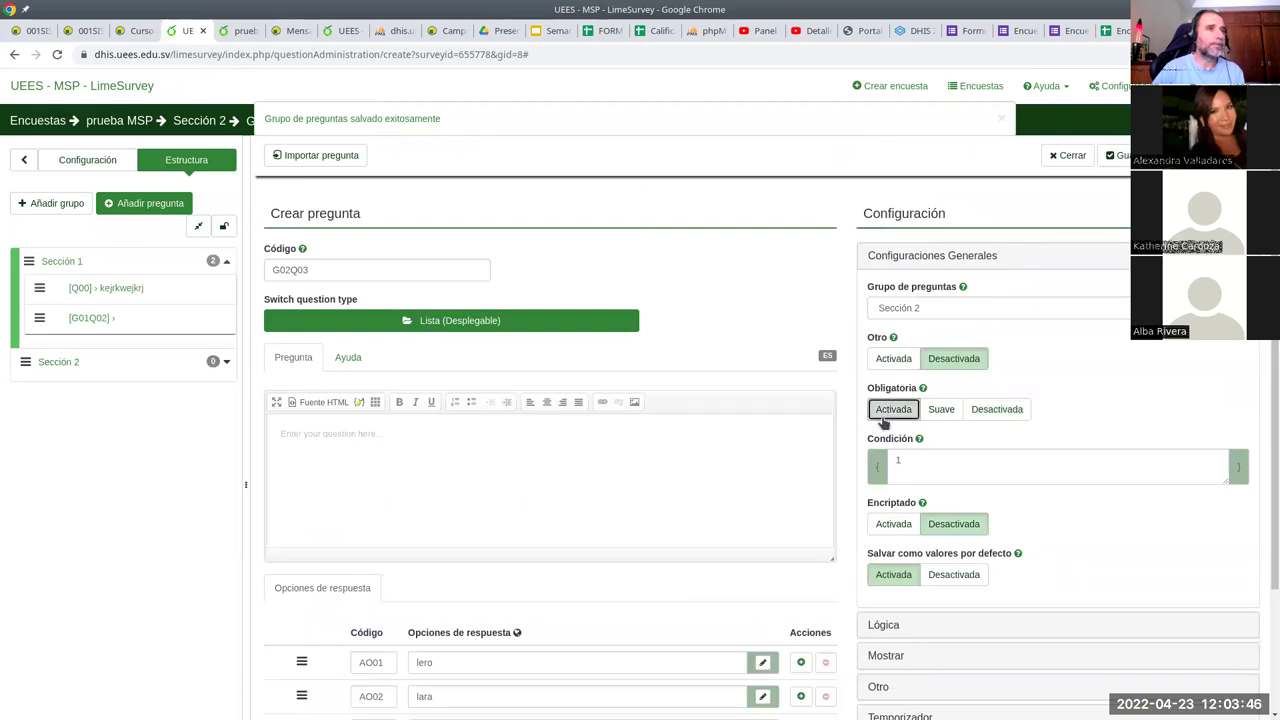
left_click(1117, 155)
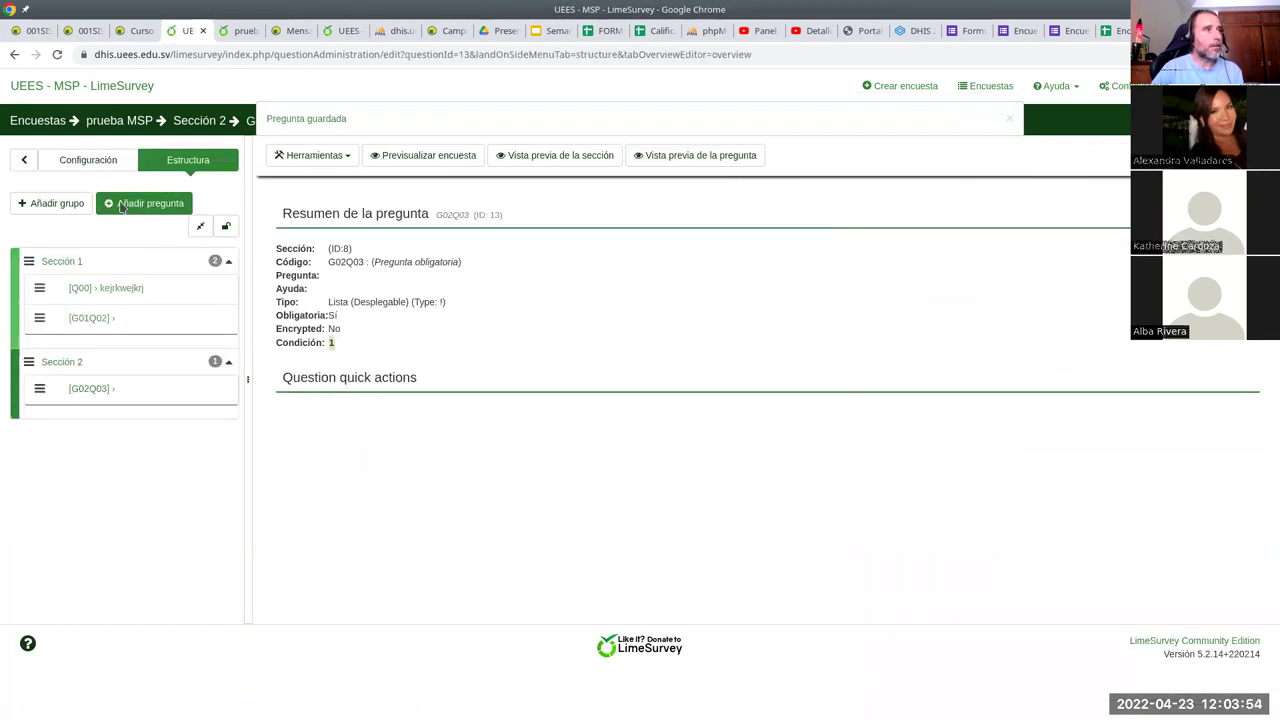
- Add a question group titled "Sección 3" and save it with a new question started in it
left_click(66, 206)
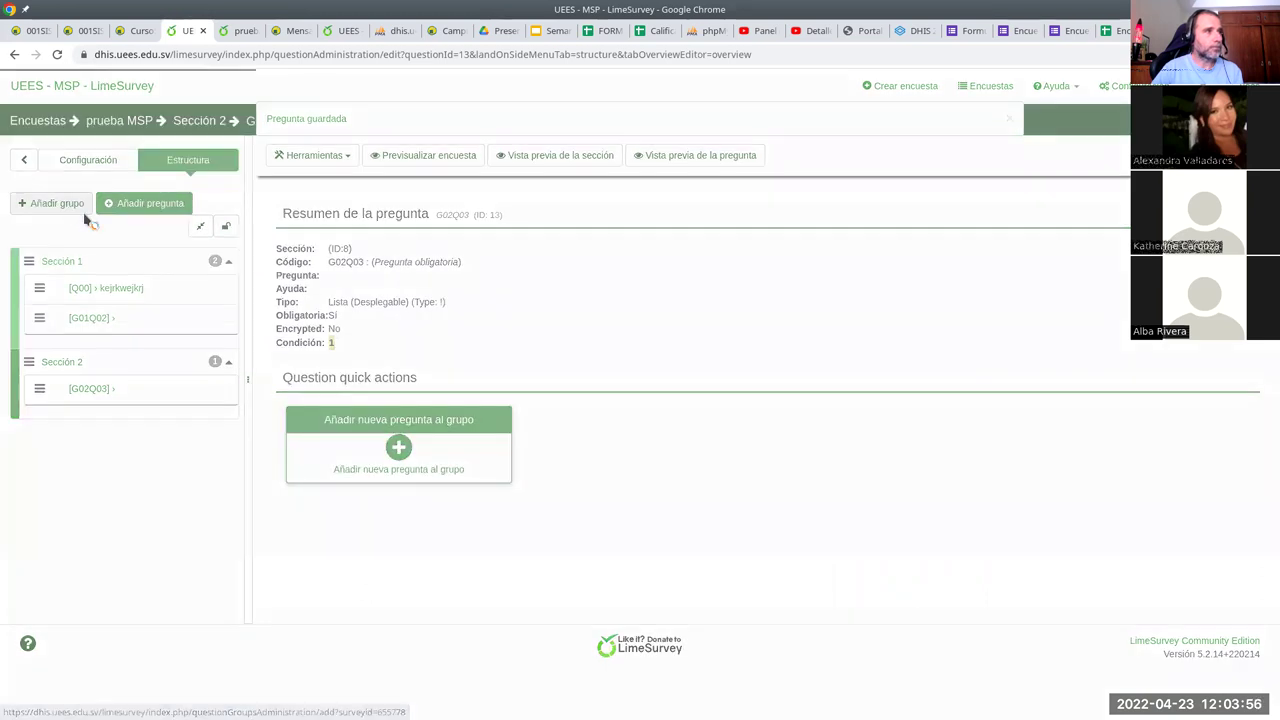
left_click(329, 314)
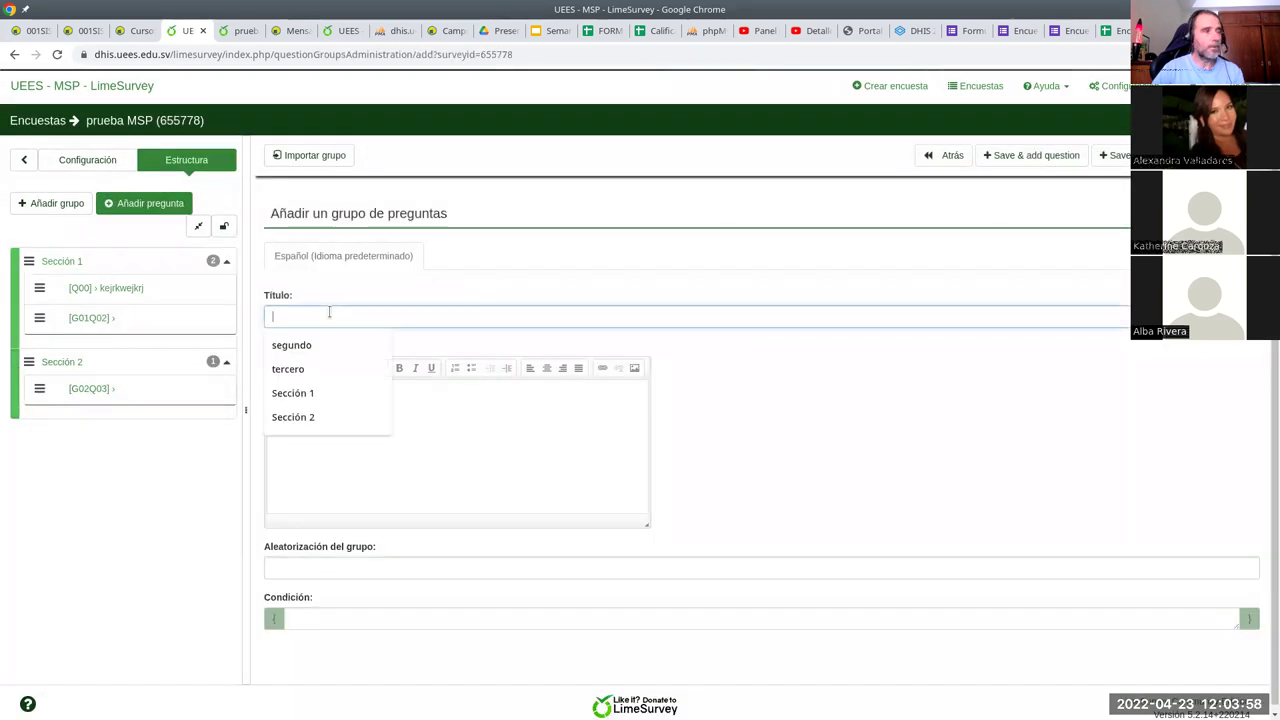
type("Seccio")
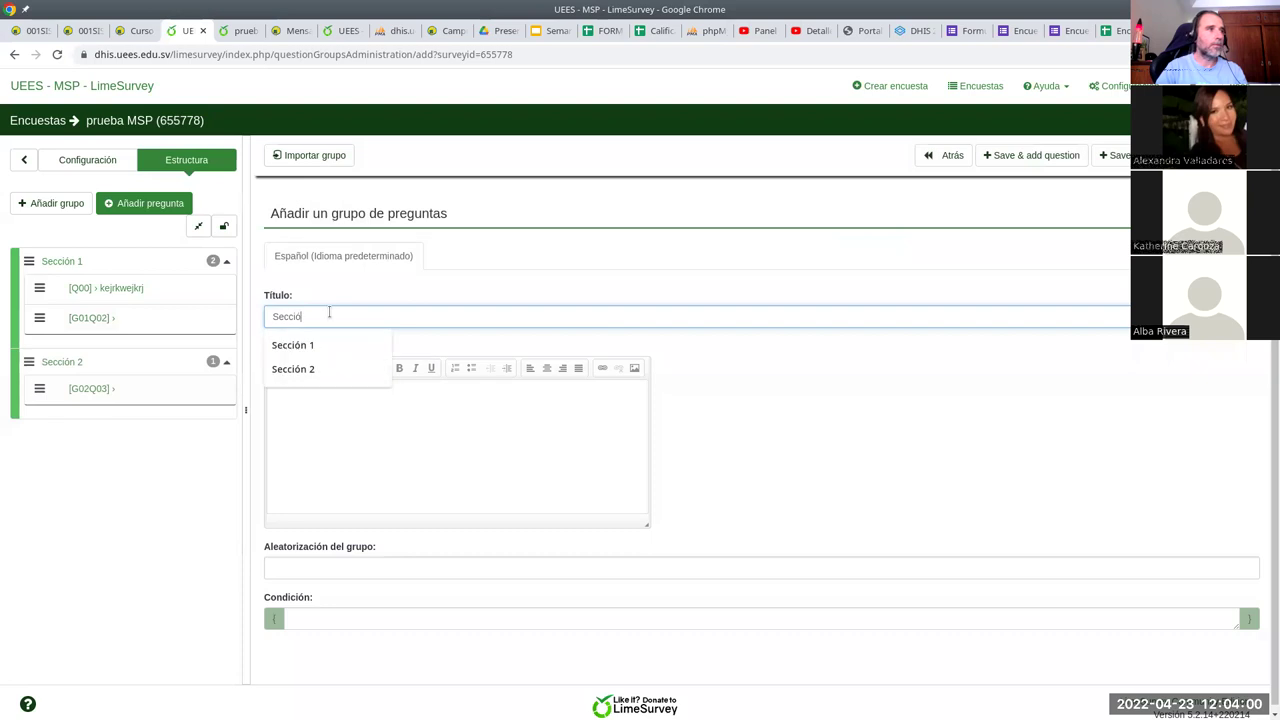
key("BackSpace")
type("ón 3")
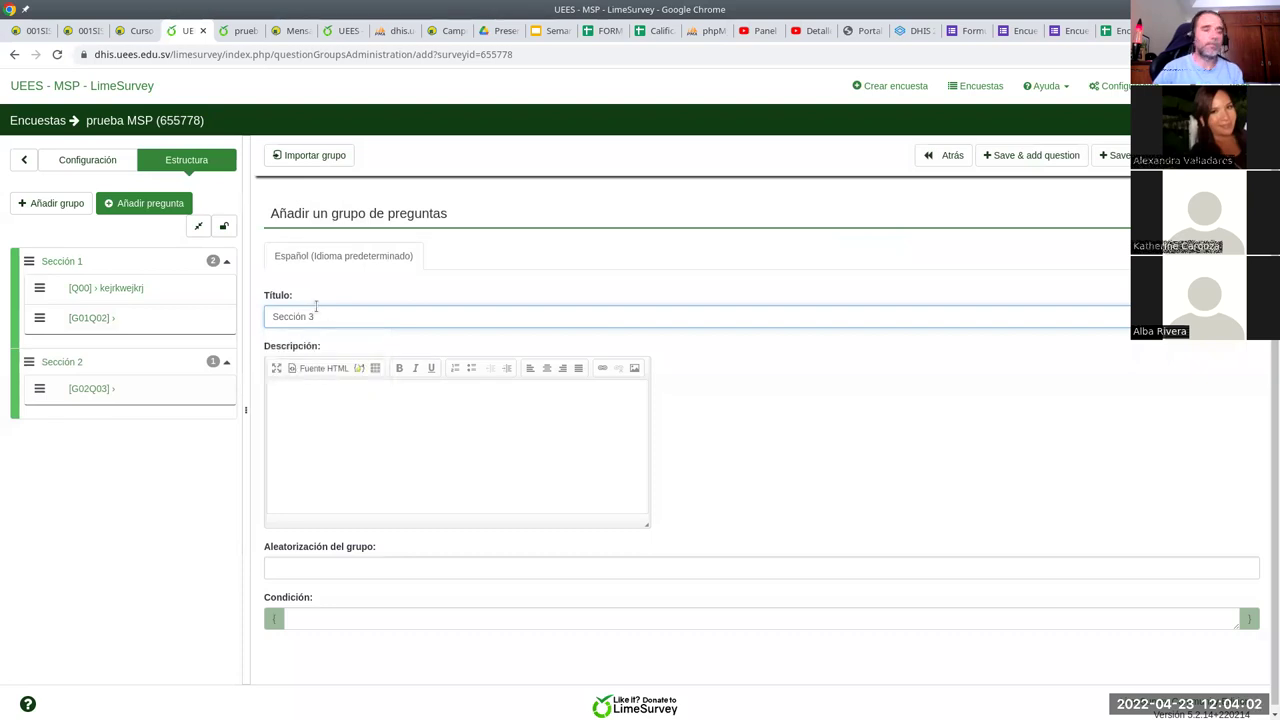
left_click(1050, 157)
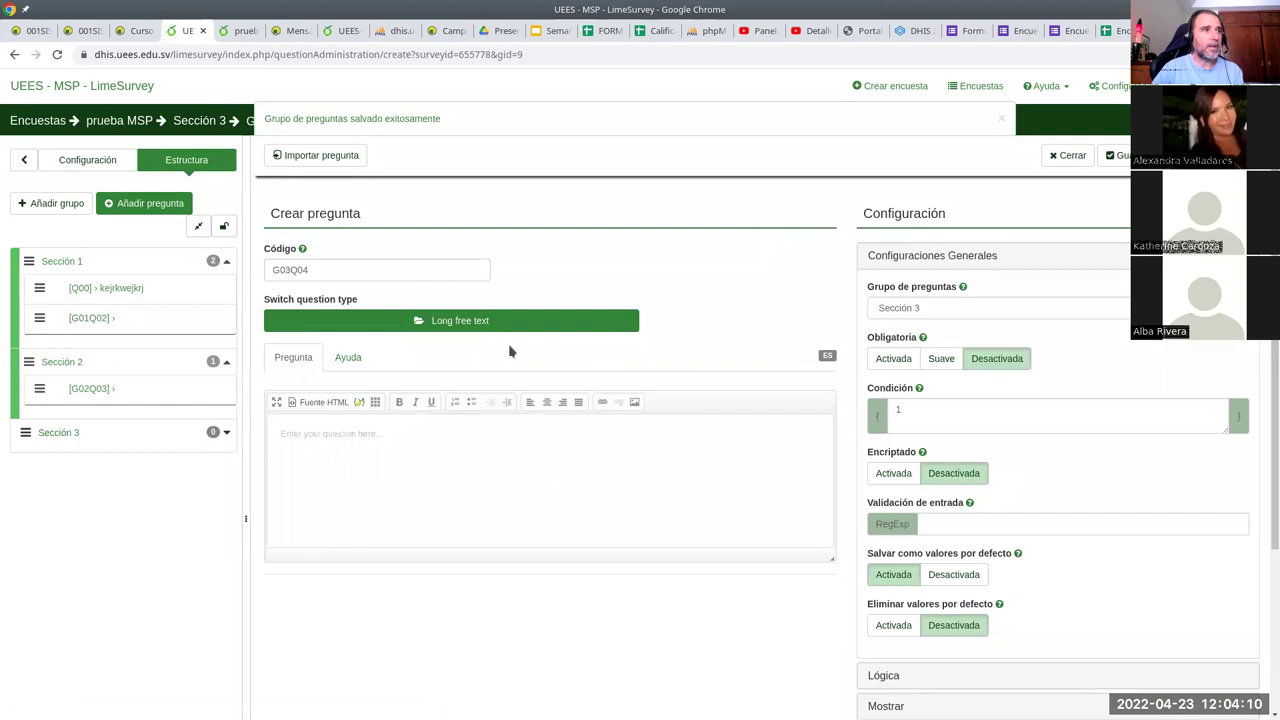
- Set the type of the new question G03Q04 in Sección 3 to Matriz
left_click(453, 321)
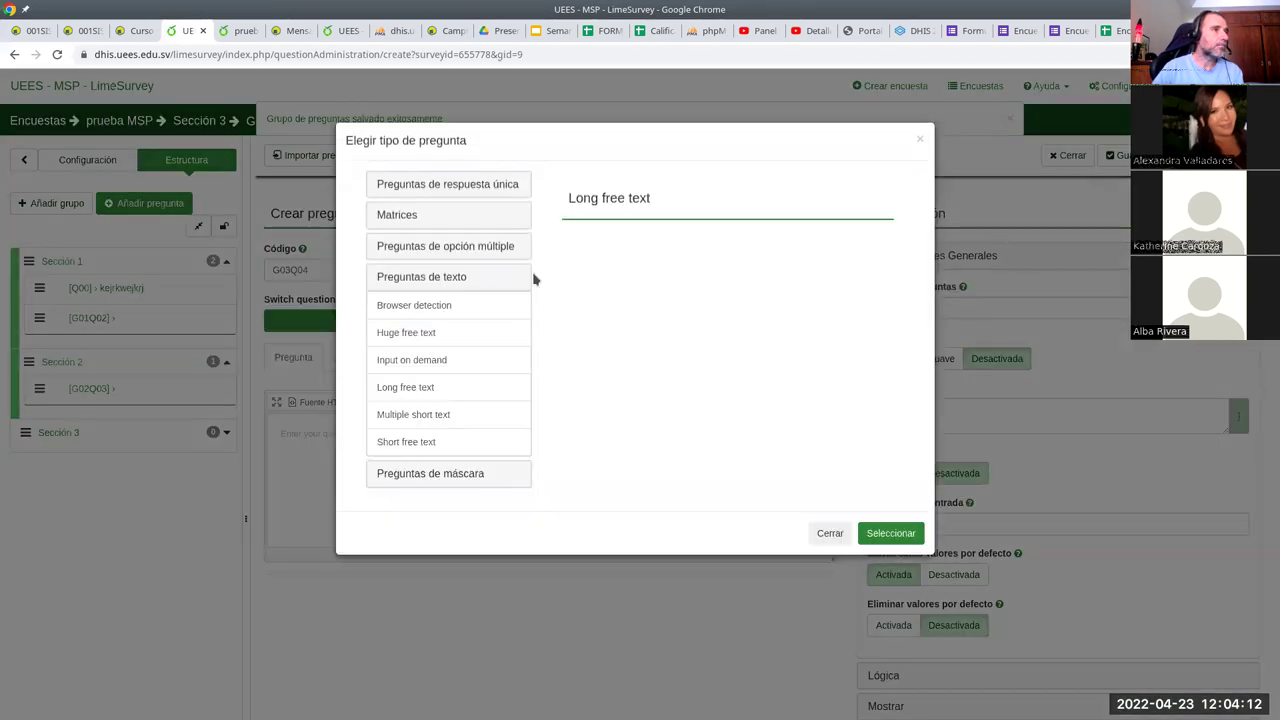
left_click(403, 216)
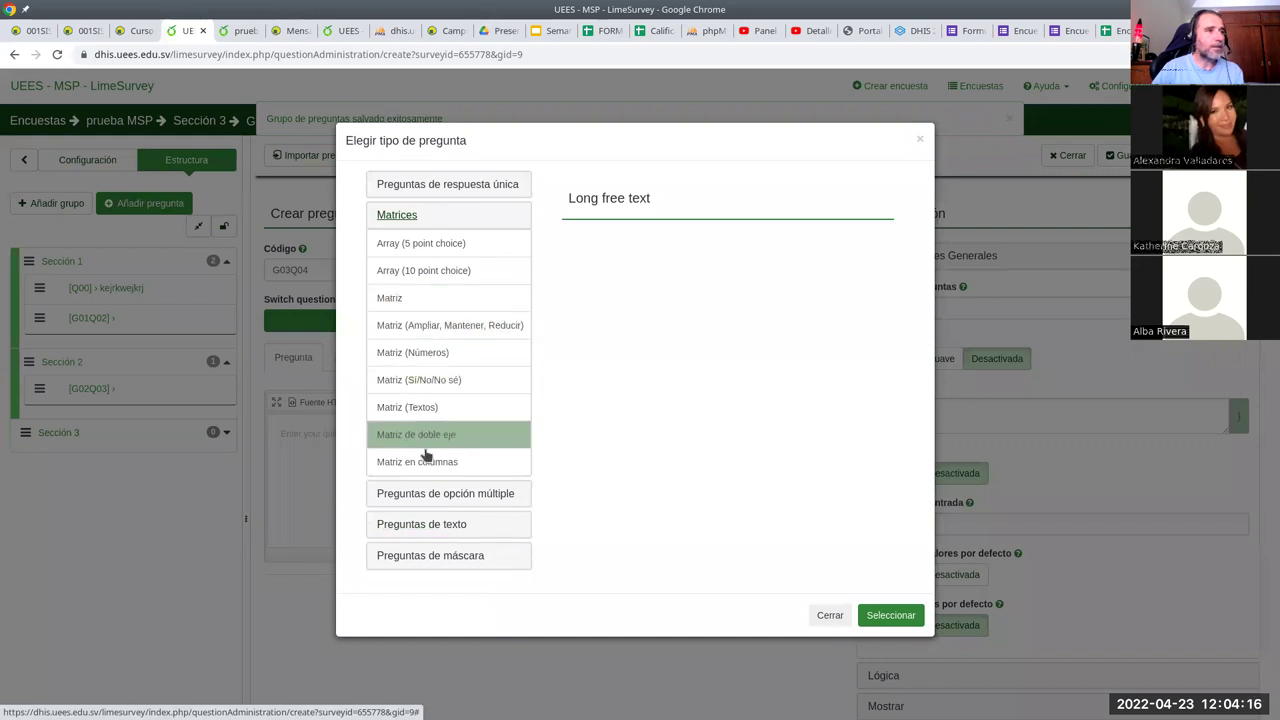
left_click(390, 308)
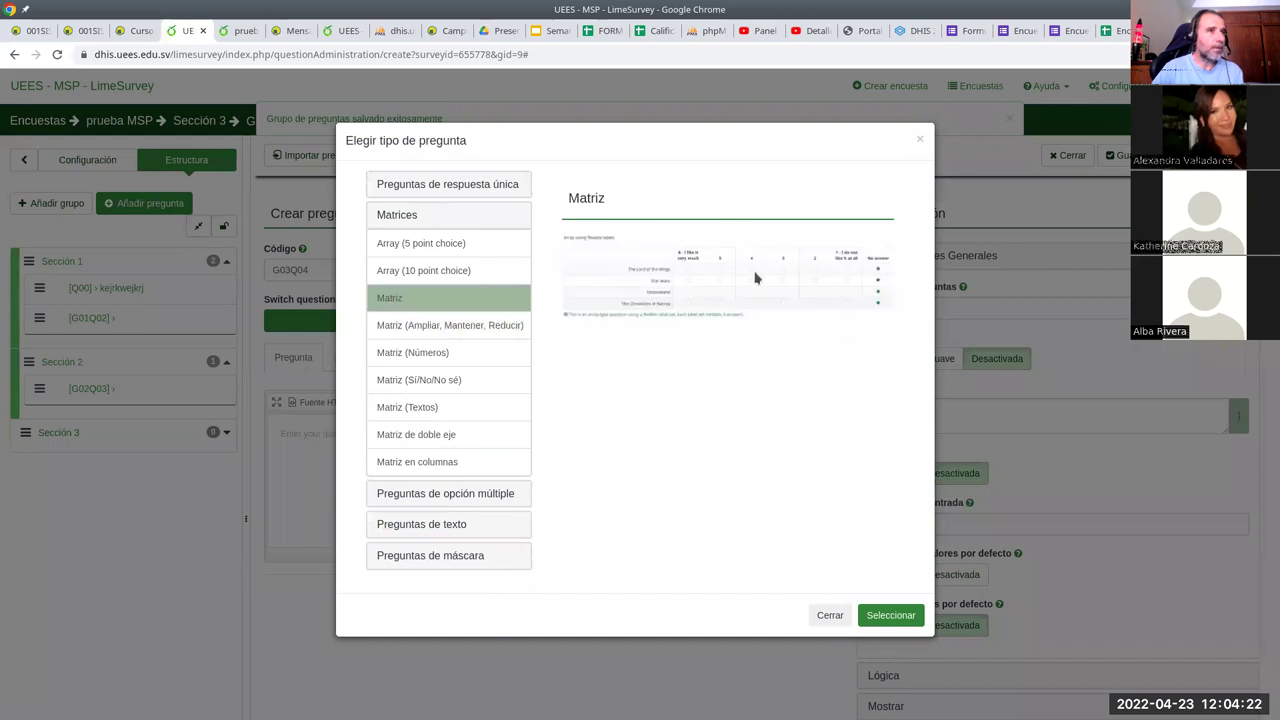
left_click(890, 614)
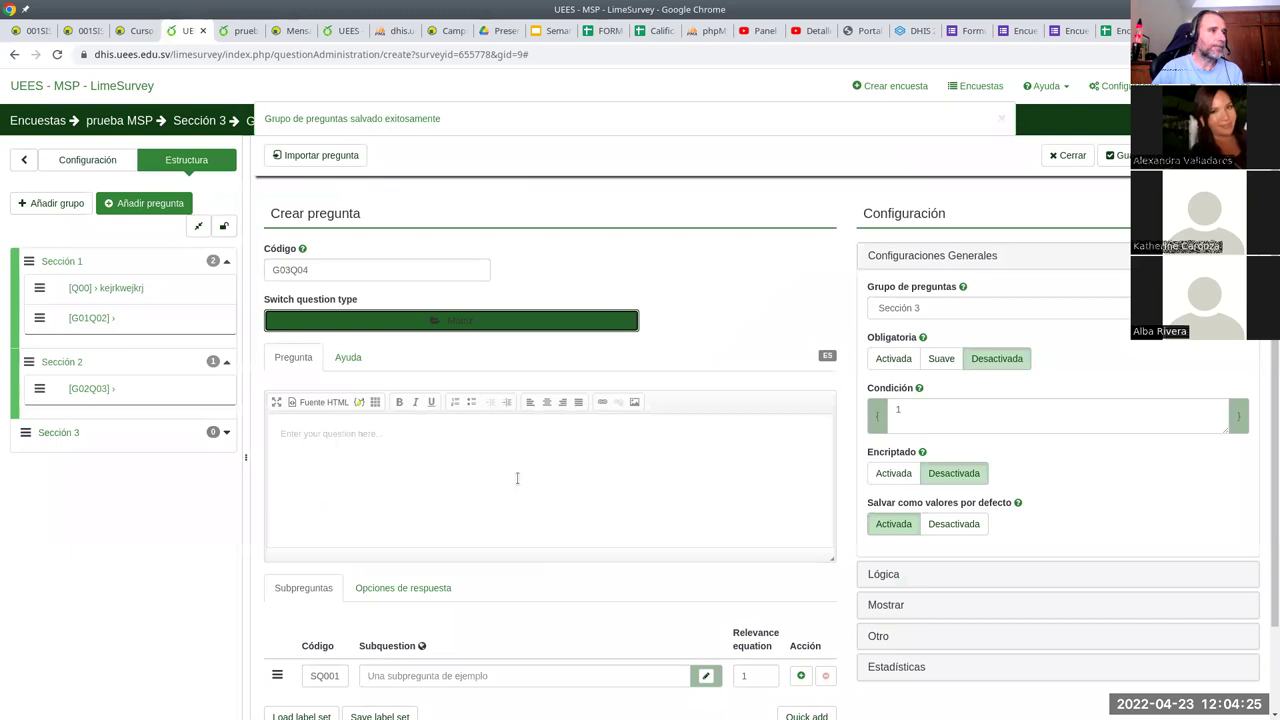
- Enter the question text "Hola elija" and the two subquestions "Cosa 1" and "Cosa 2" for the matrix question
scroll(517, 478, "down", 2)
left_click(386, 355)
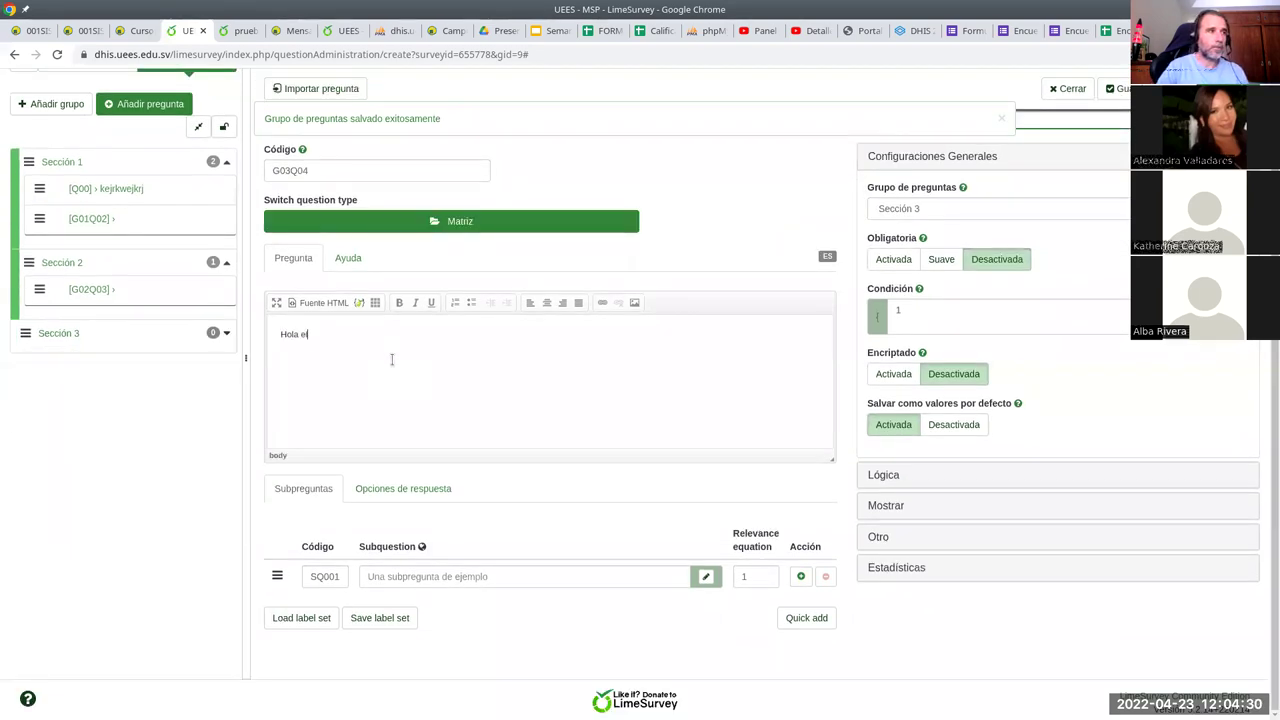
left_click(433, 576)
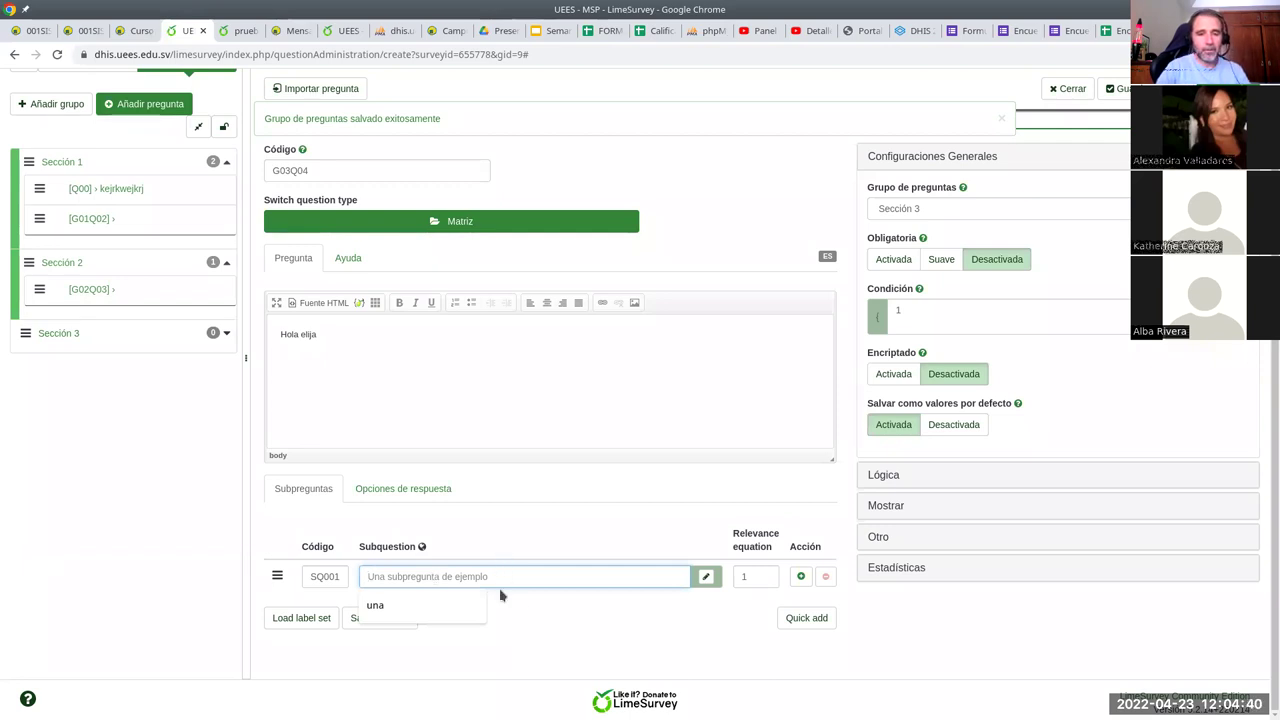
type("Cosa 1")
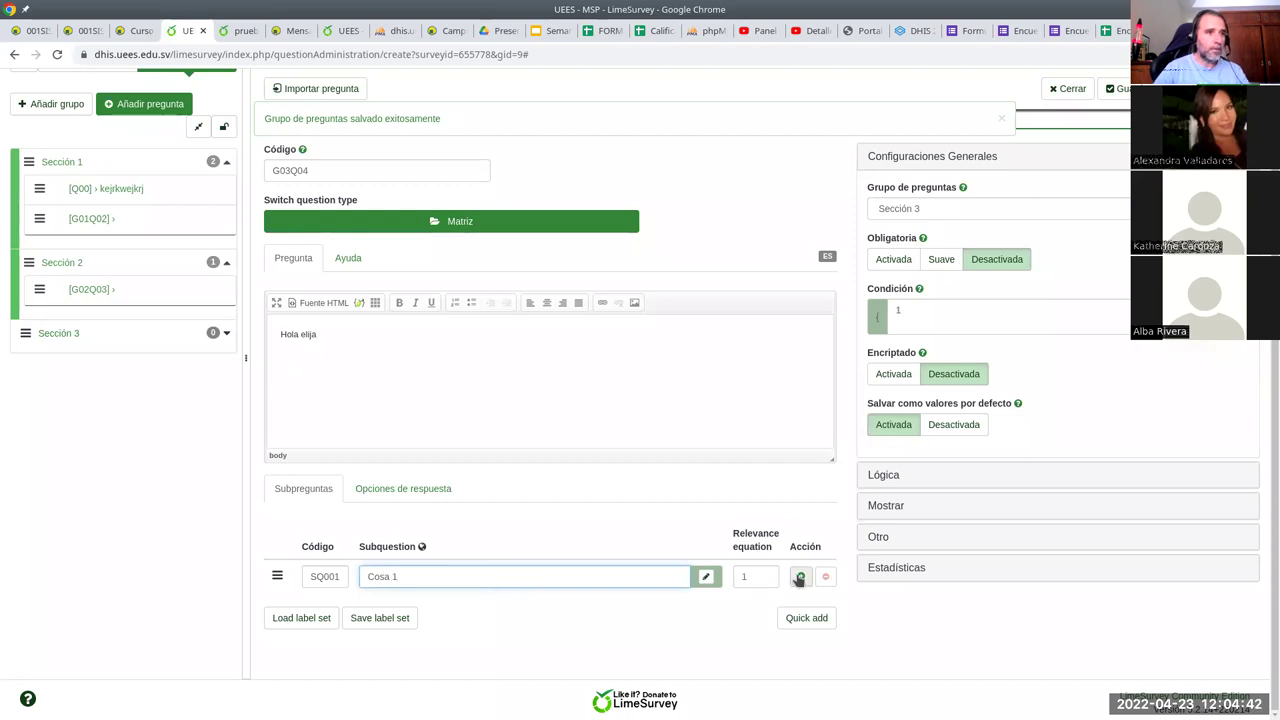
left_click(801, 576)
left_click(514, 613)
type("Cosa 2")
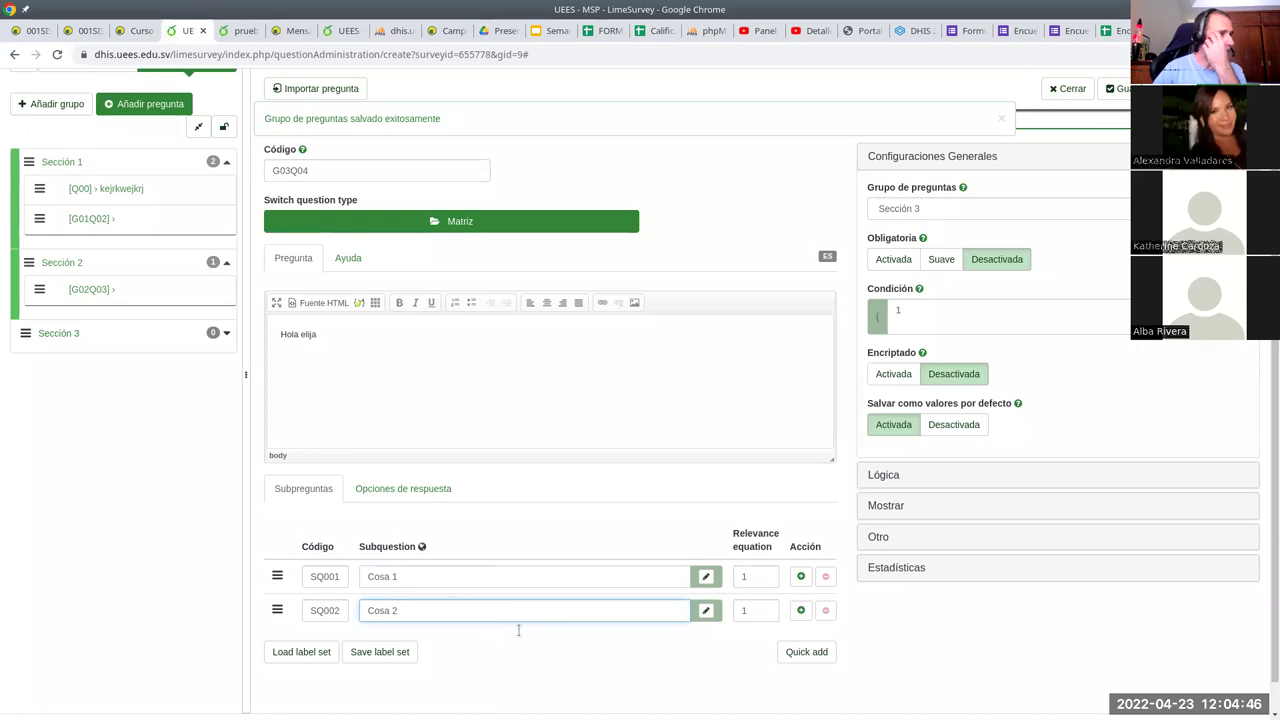
left_click(520, 660)
- Save the matrix question G03Q04 in Sección 3
scroll(517, 338, "up", 1)
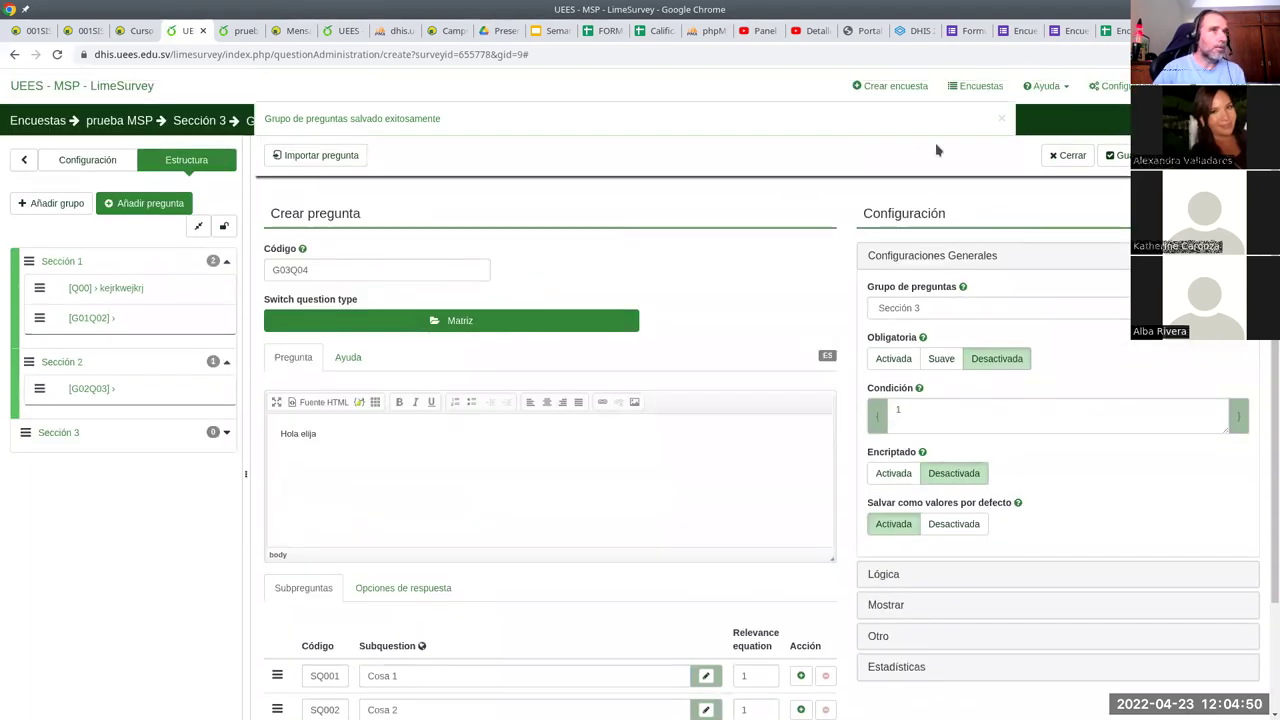
left_click(999, 120)
scroll(740, 349, "down", 1)
scroll(740, 349, "up", 1)
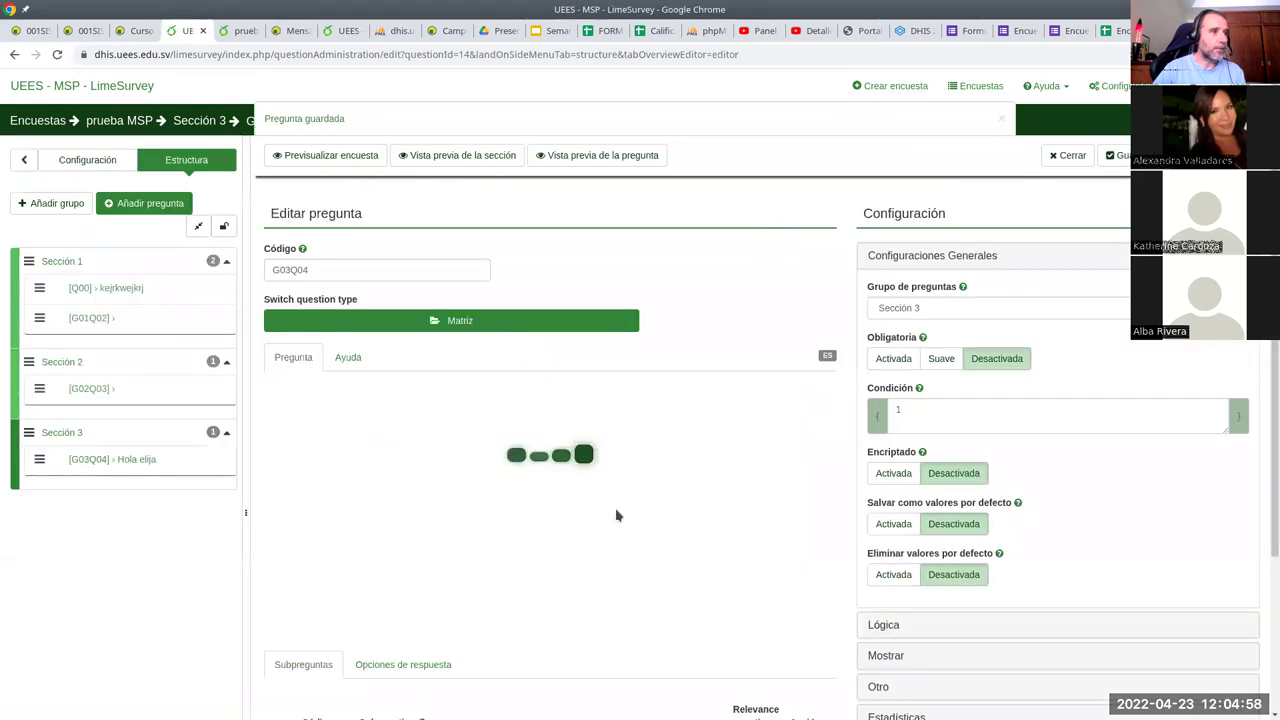
- Enter the answer options "Playa", "Cine" and "Restaurante" for the matrix question and save it
scroll(609, 509, "down", 2)
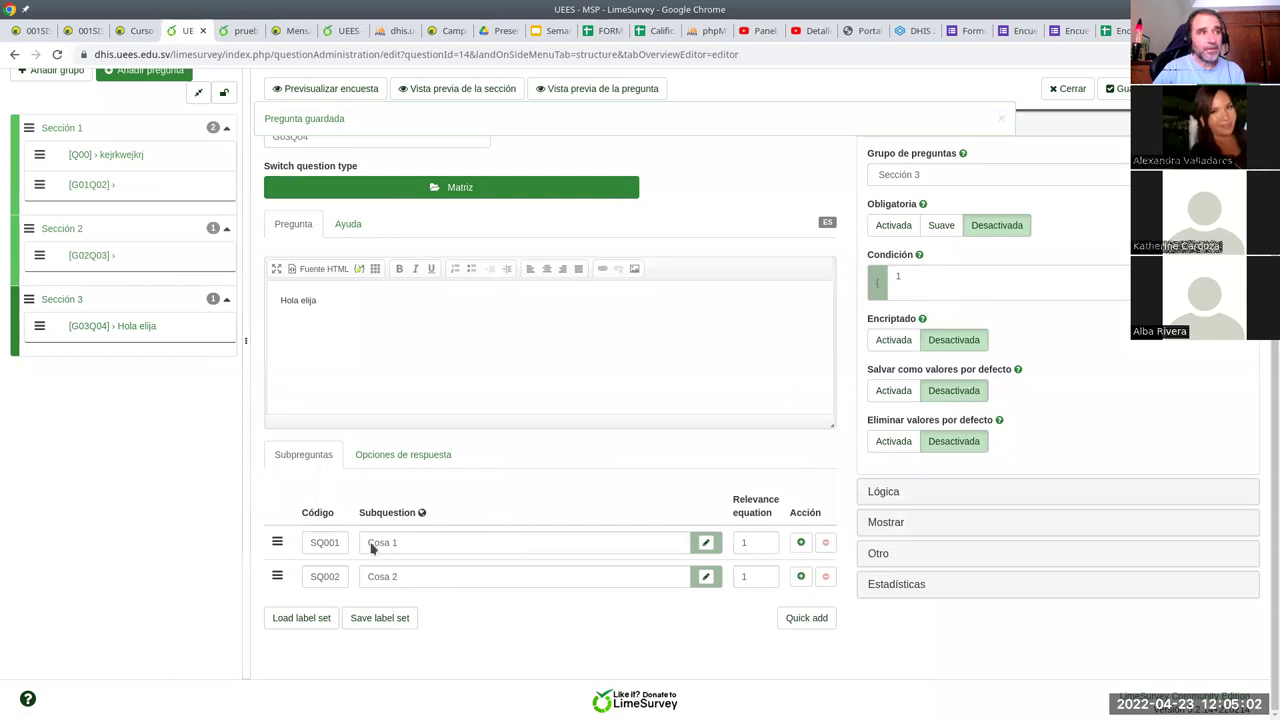
left_click(389, 459)
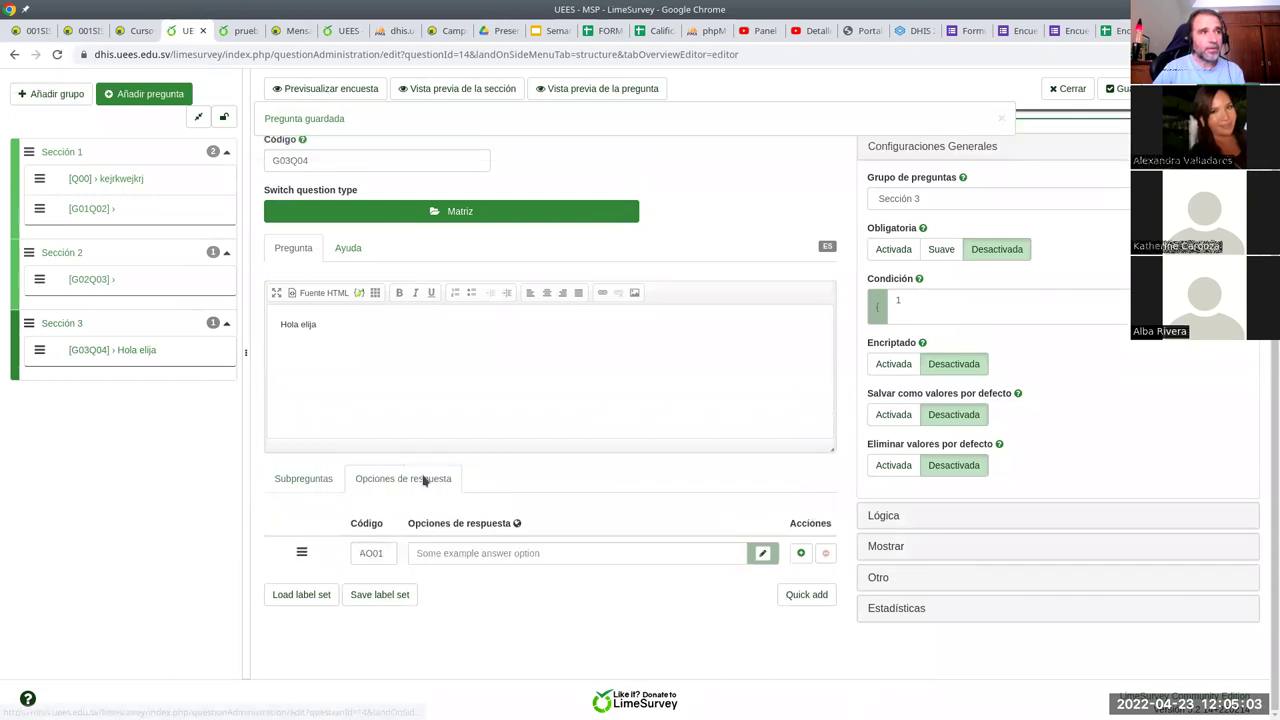
left_click(500, 553)
type("Pla")
left_click(800, 553)
left_click(470, 587)
type("Cine")
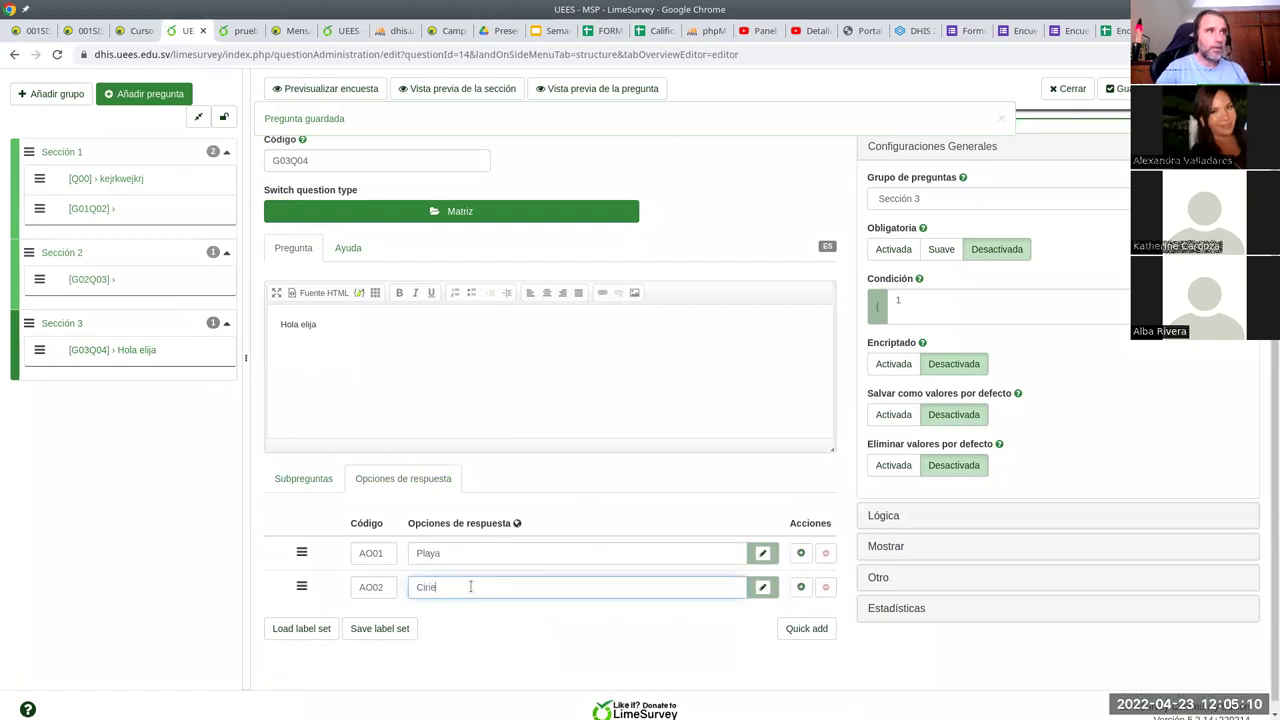
left_click(800, 588)
left_click(541, 622)
type("Restaurante")
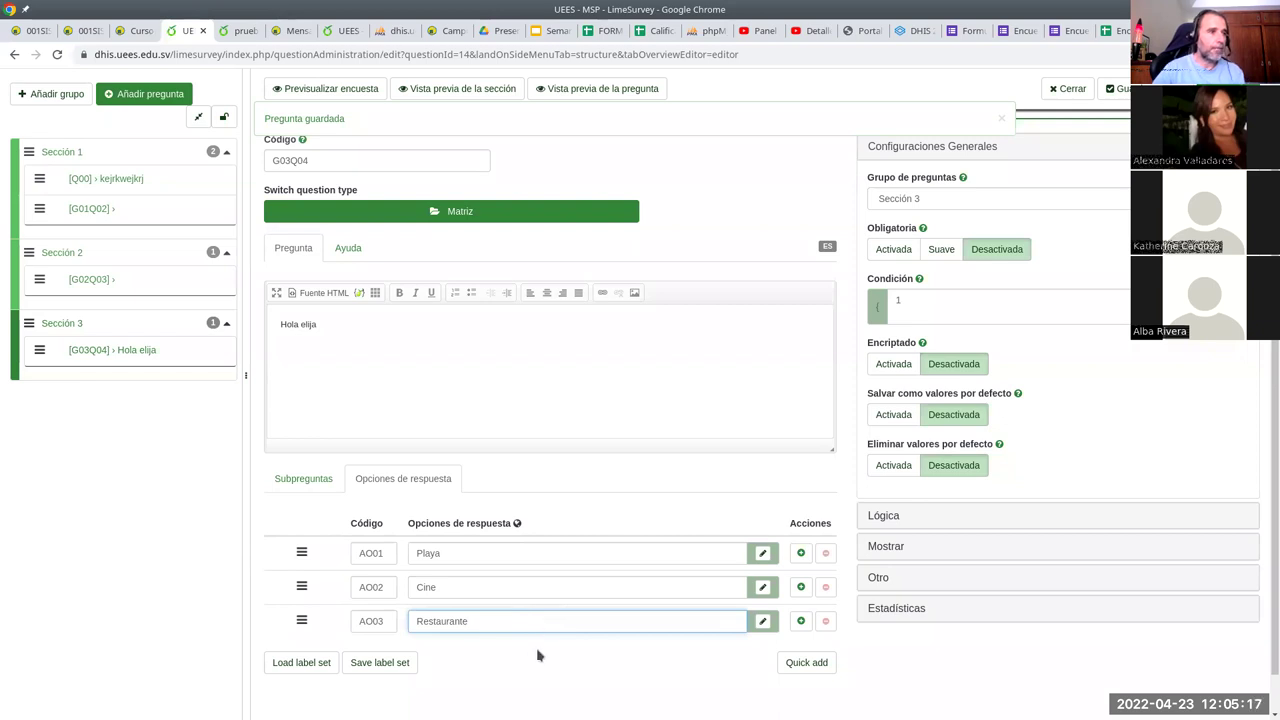
left_click(541, 659)
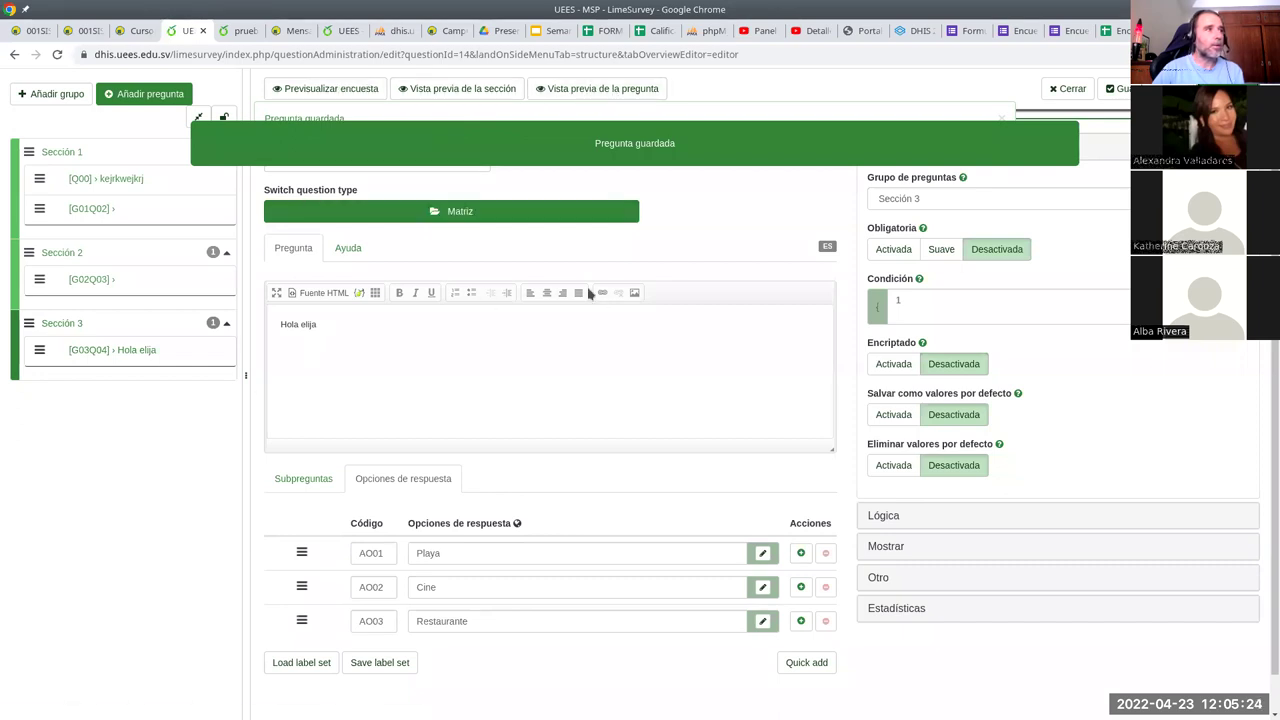
- Preview the survey and answer the first question of Sección 1 with "Opción 2 sdfsdkjf", continuing to Sección 2
left_click(332, 90)
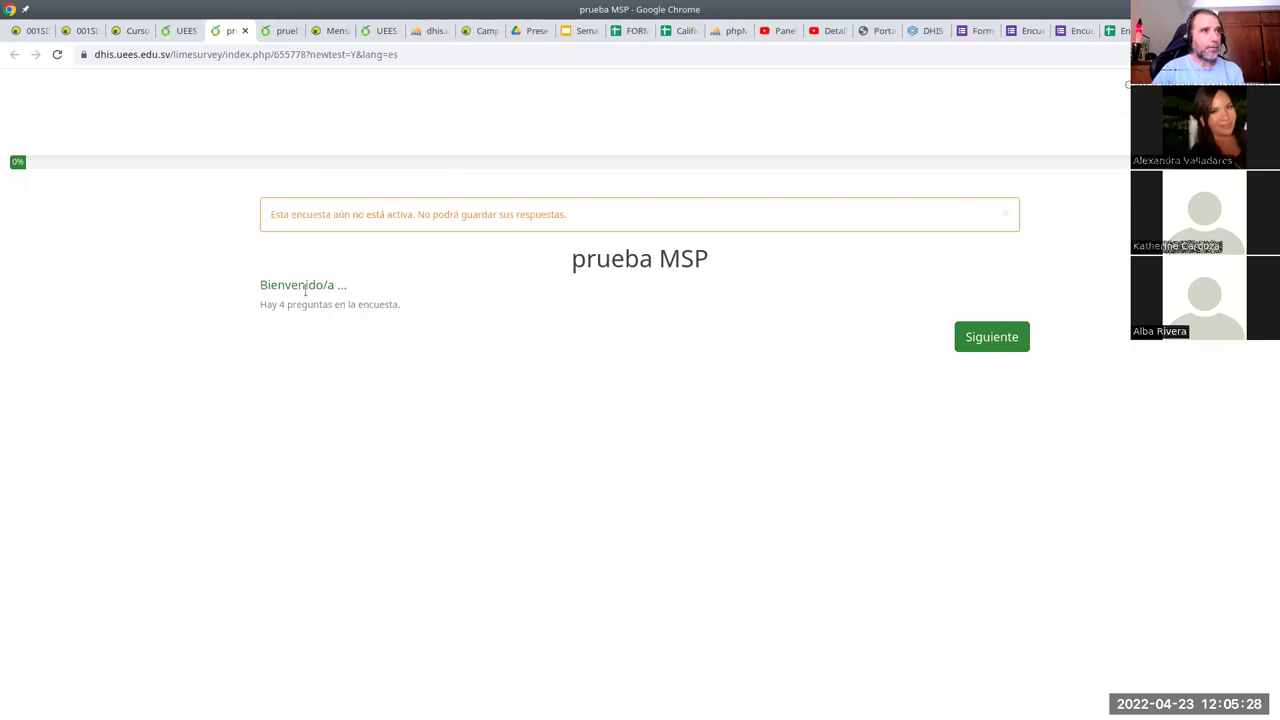
left_click(973, 337)
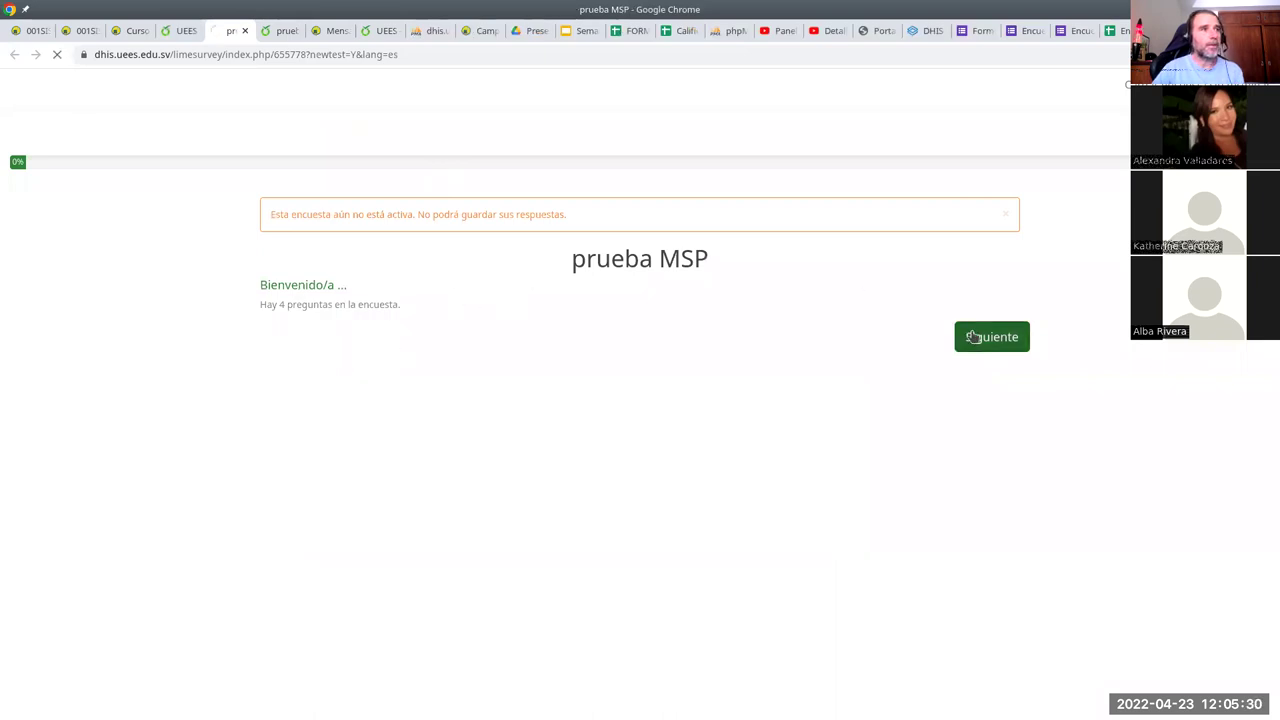
scroll(406, 342, "down", 1)
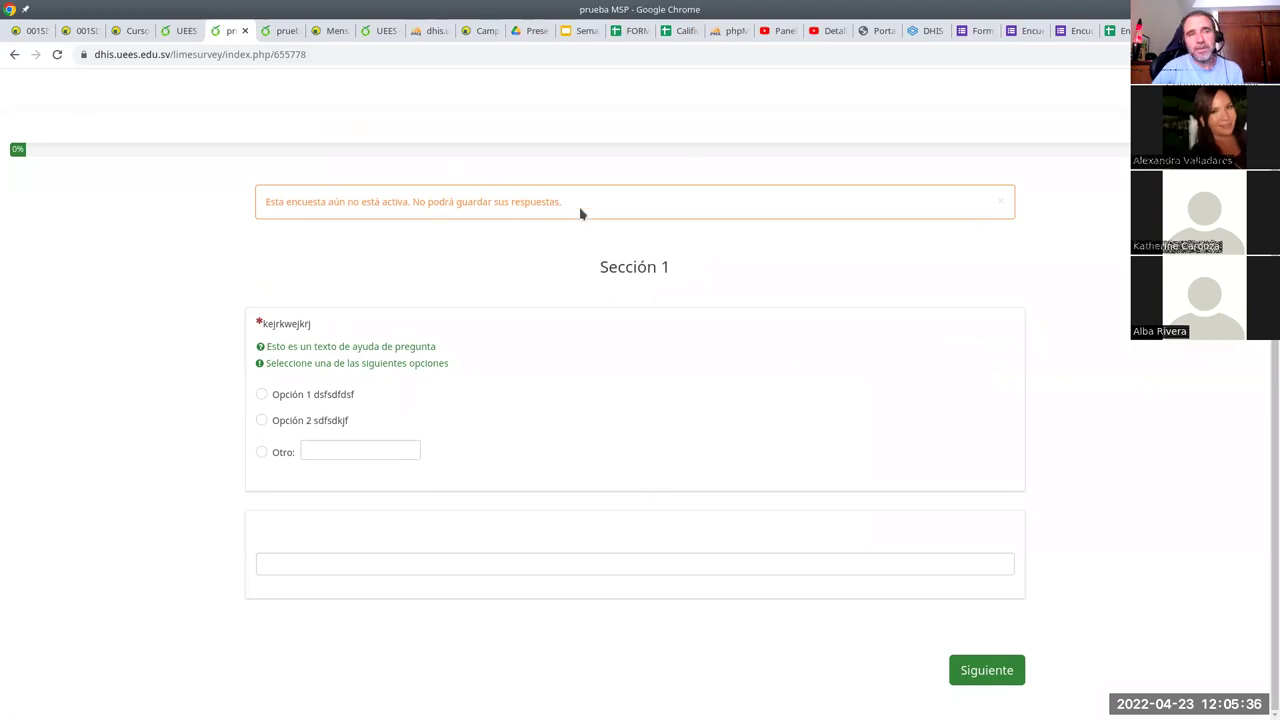
left_click(262, 421)
left_click(1012, 668)
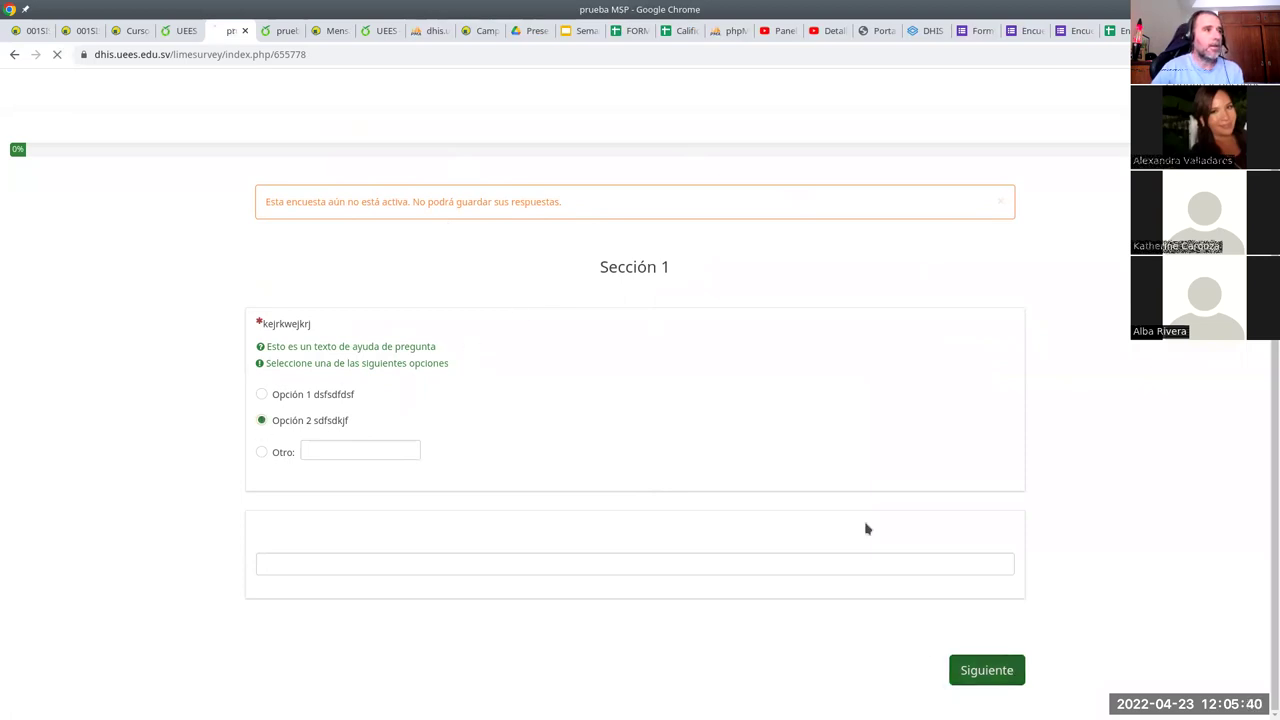
- Answer "lara" in Sección 2, choose Playa for Cosa 1 and Cine for Cosa 2, and submit and close the preview
left_click(321, 397)
left_click(308, 441)
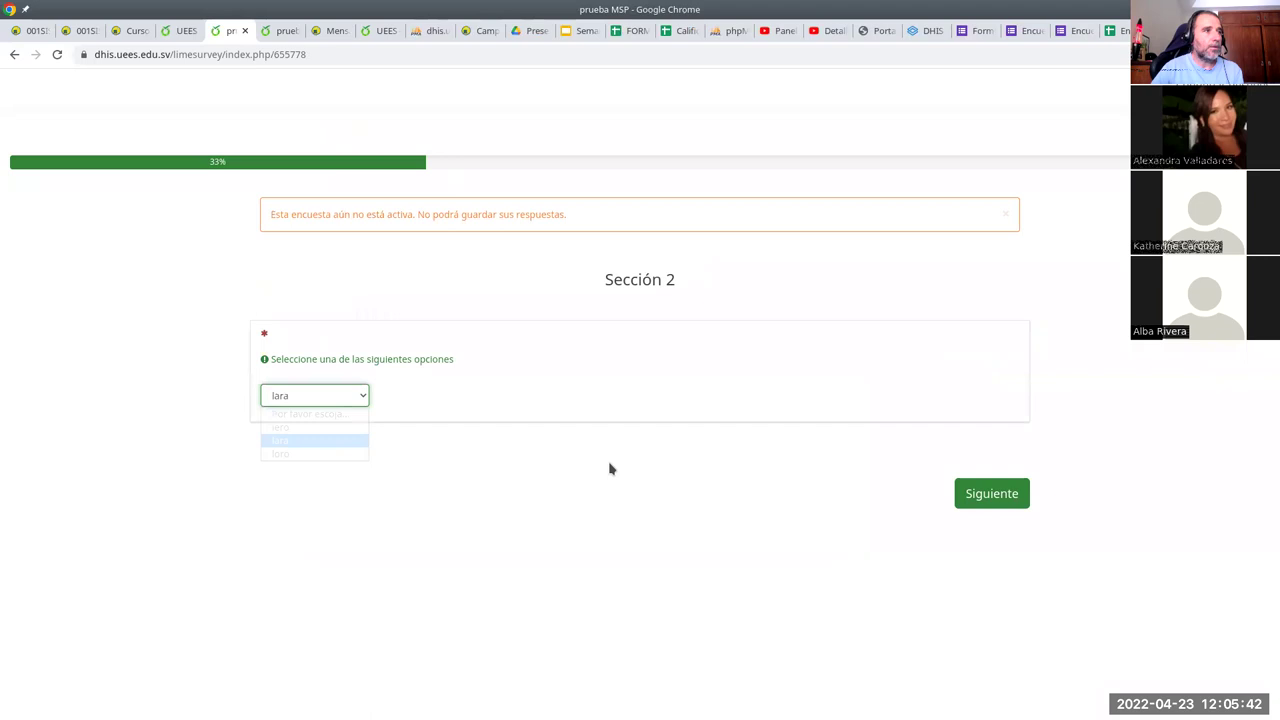
left_click(990, 492)
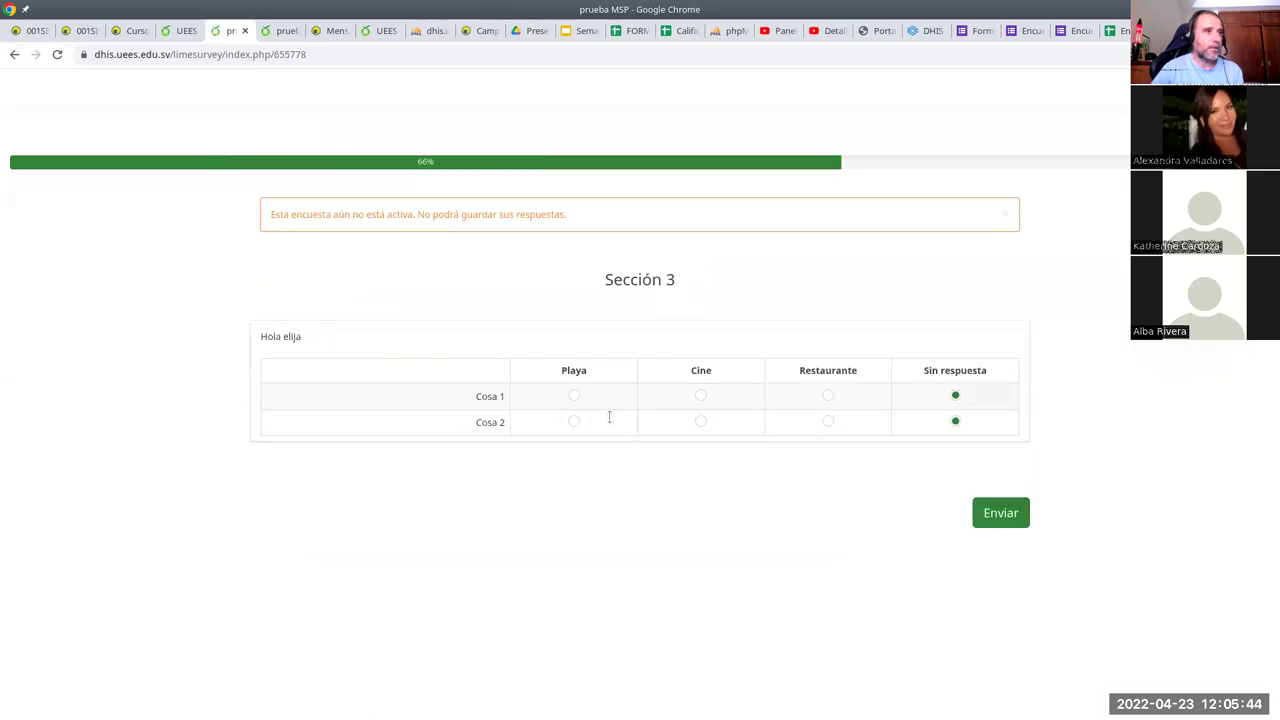
left_click(574, 395)
left_click(701, 422)
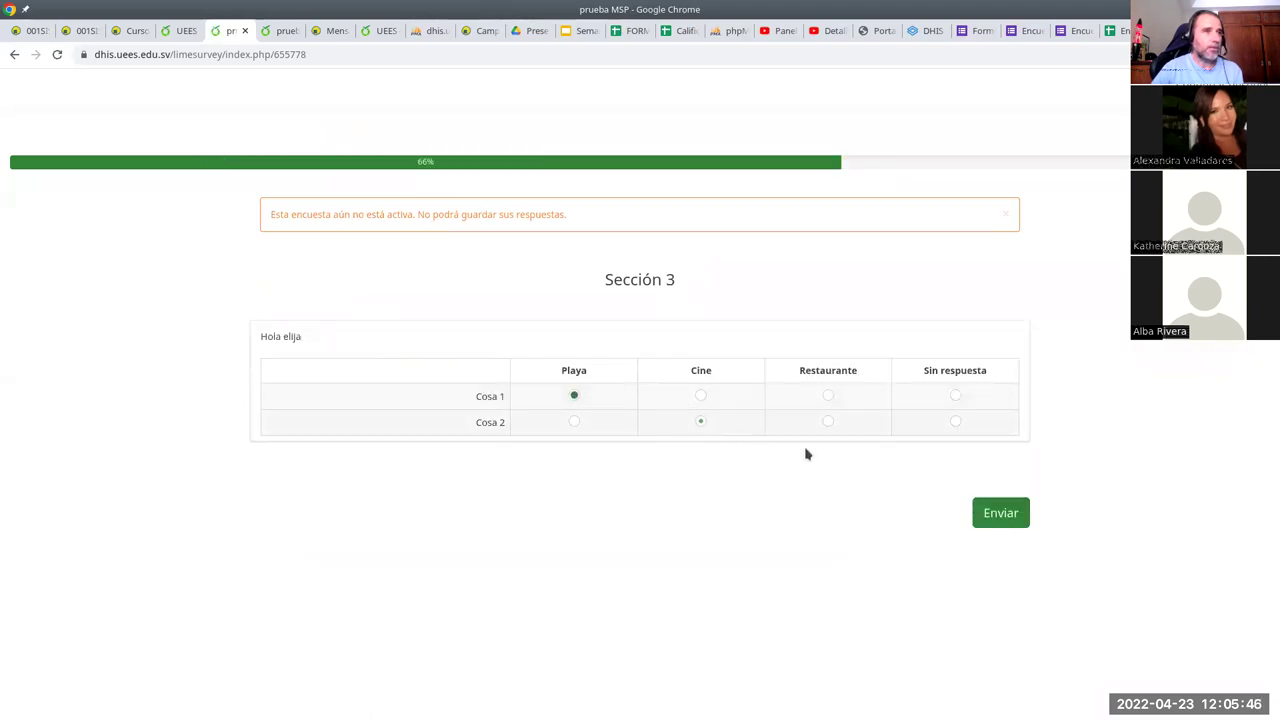
left_click(998, 511)
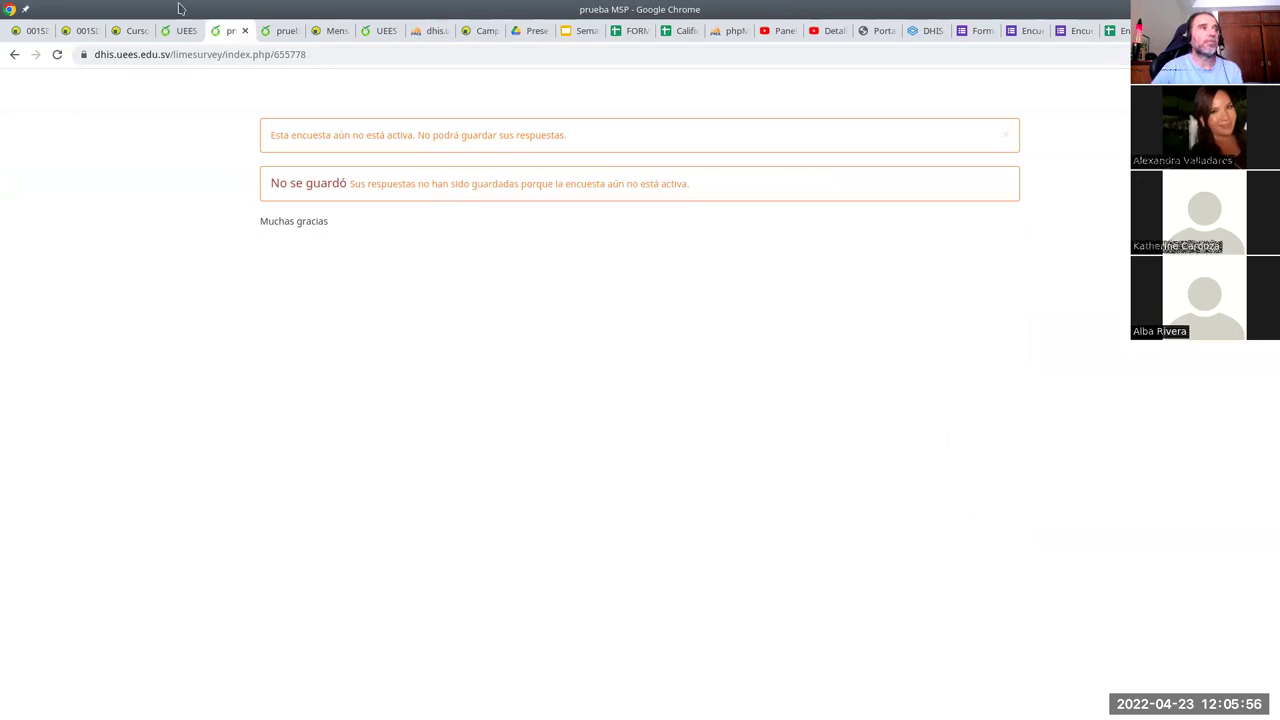
left_click(244, 31)
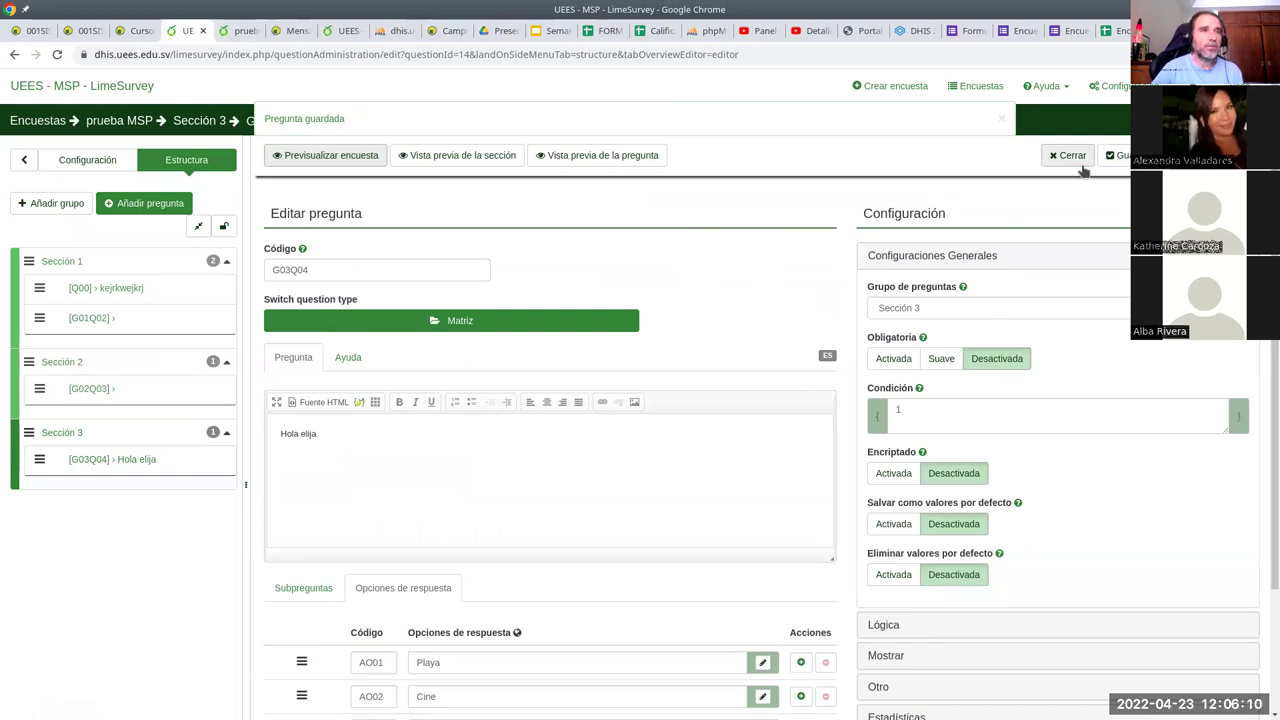
- Open the condition designer for the dropdown list question G02Q03 in Sección 2
left_click(104, 390)
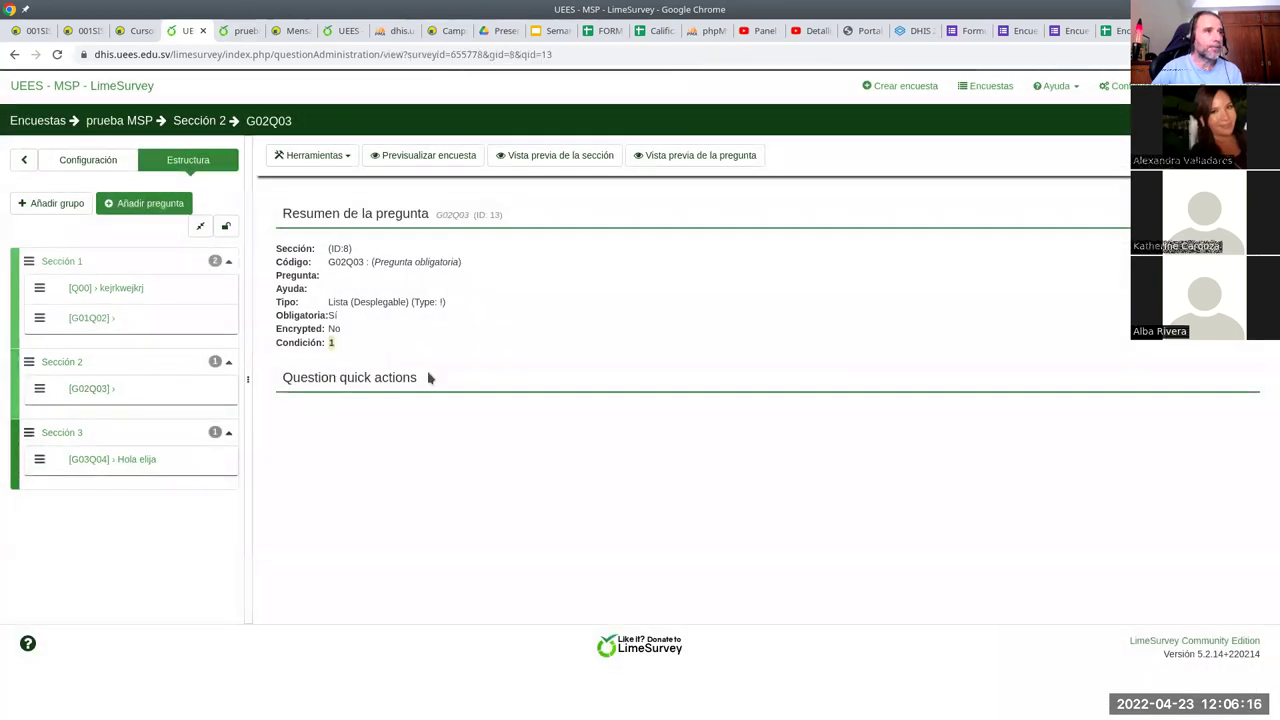
left_click(346, 162)
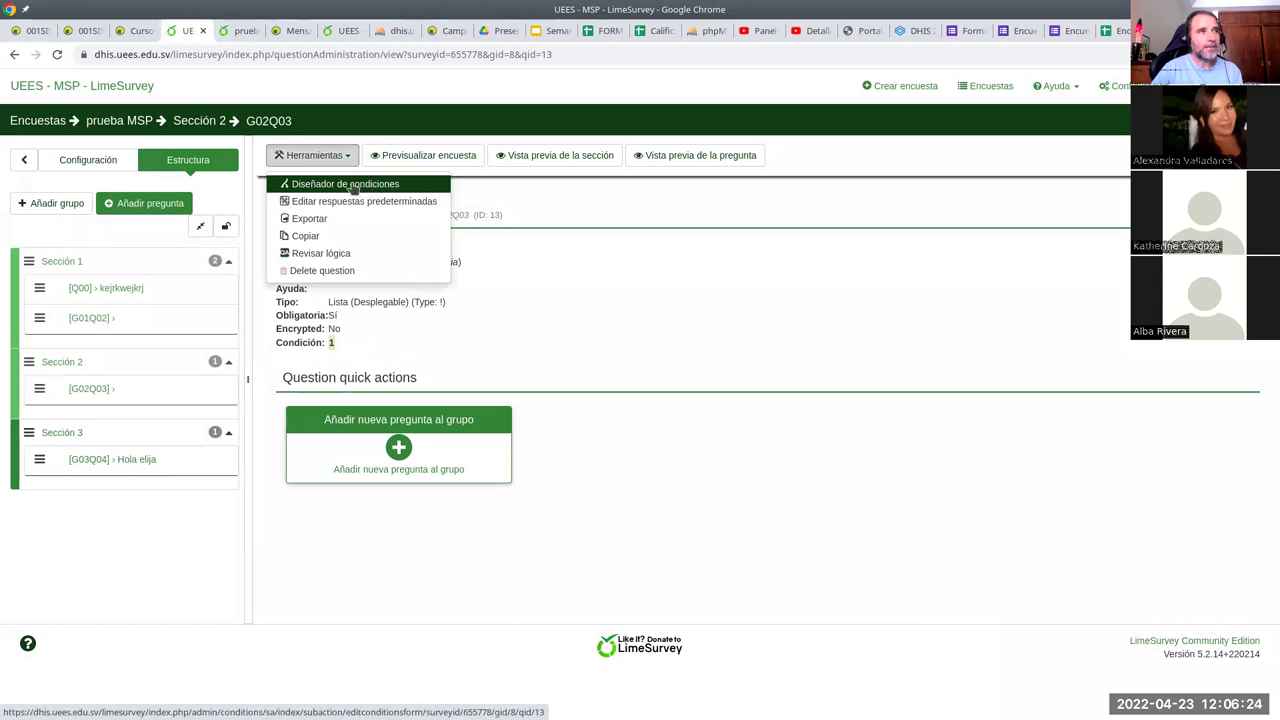
left_click(421, 191)
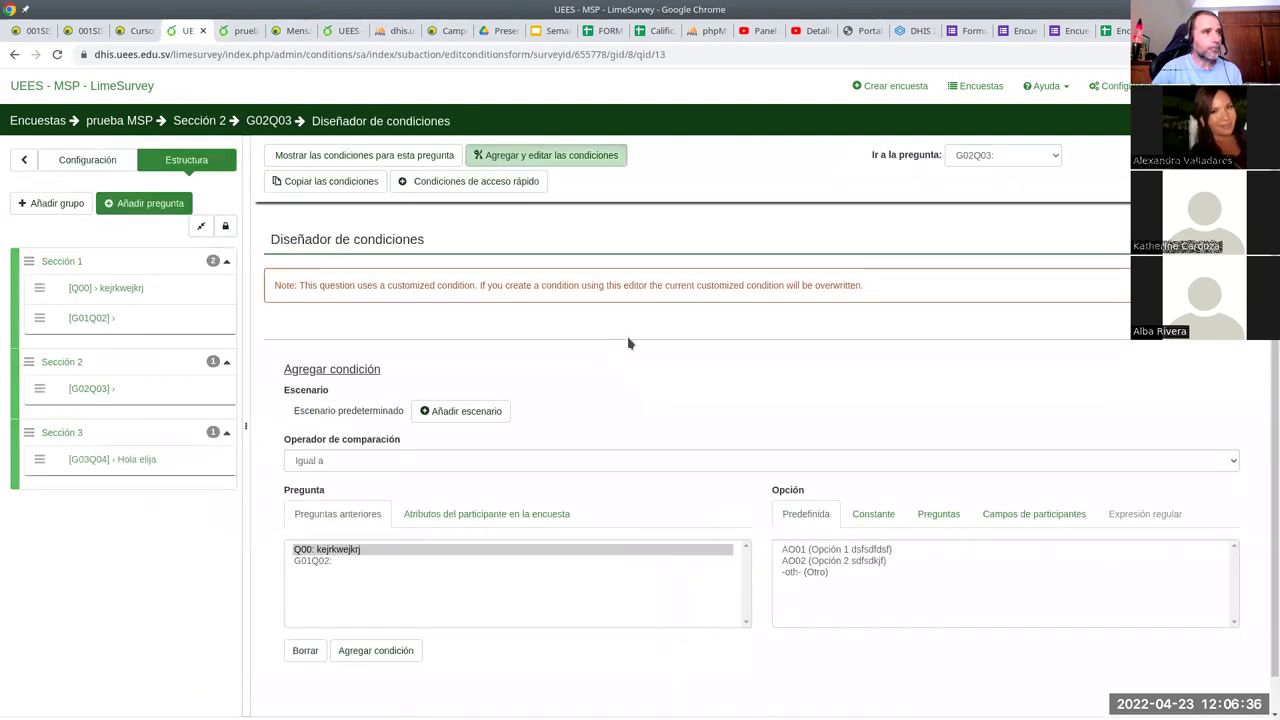
- Add a condition showing G02Q03 only when question Q00 equals AO02 (Opción 2 sdfsdkjf)
scroll(650, 365, "down", 1)
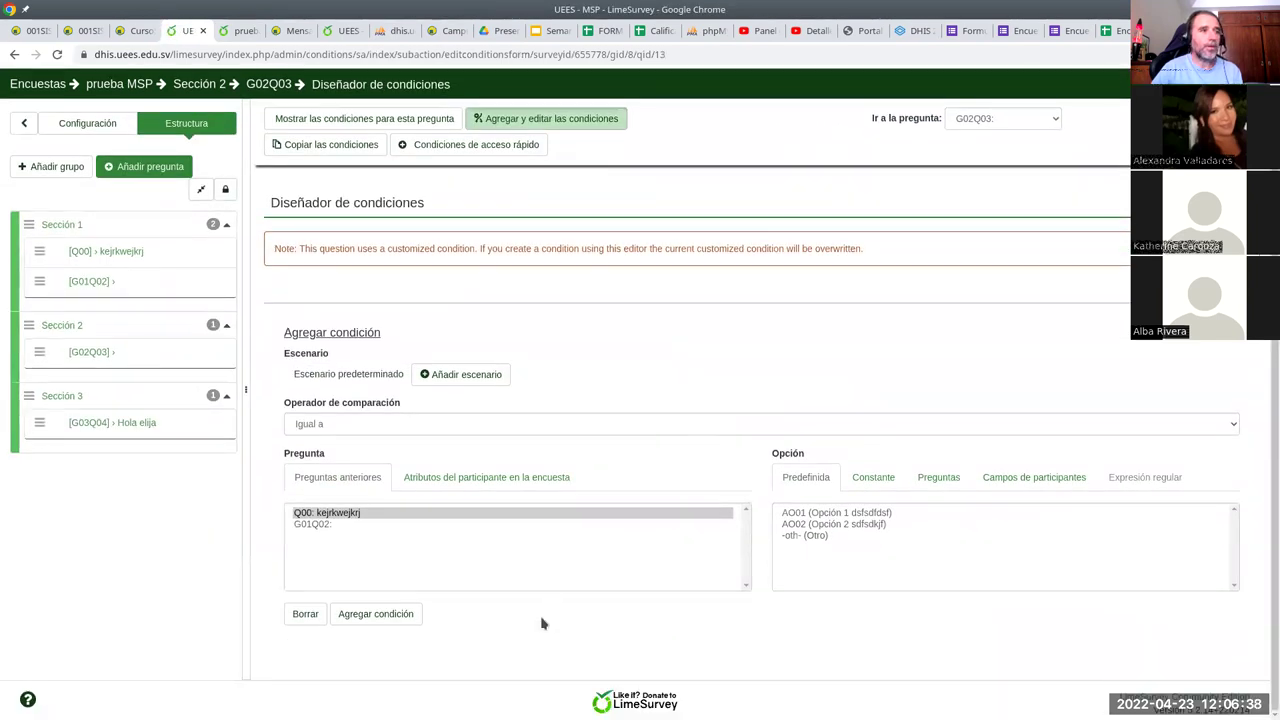
scroll(575, 355, "up", 1)
scroll(651, 520, "down", 1)
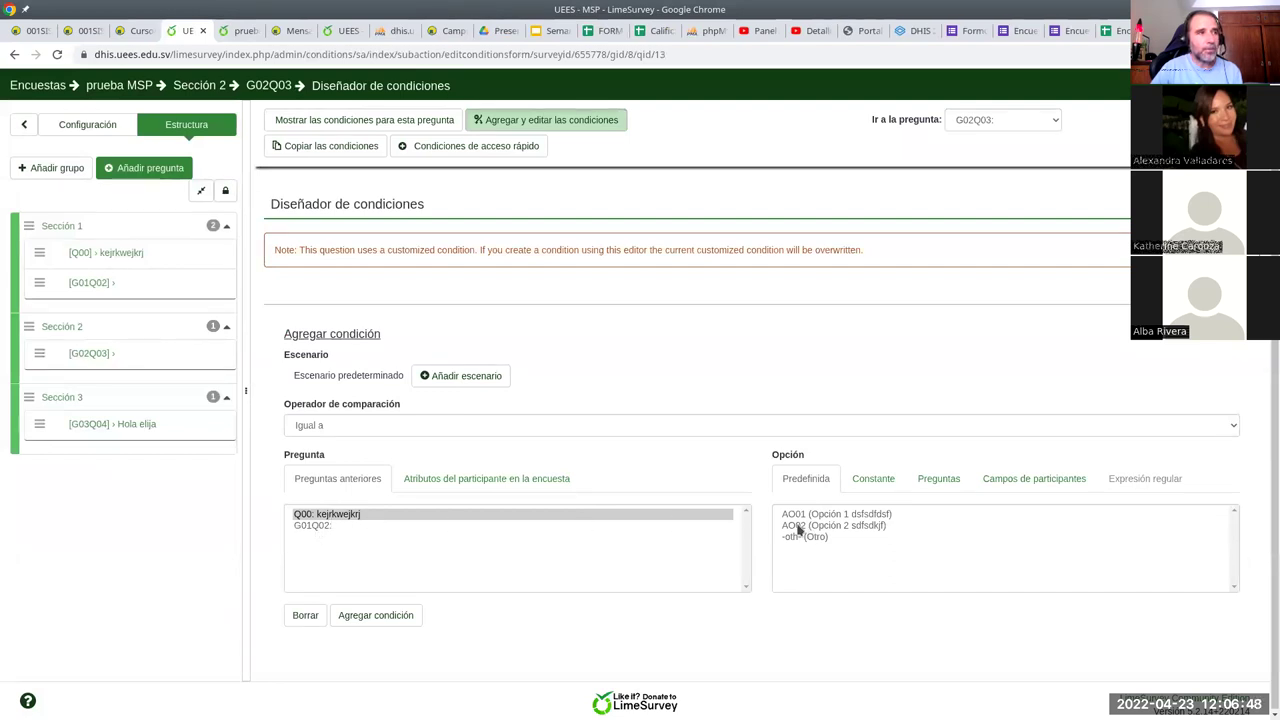
left_click(323, 524)
left_click(321, 515)
left_click(320, 525)
left_click(318, 515)
left_click(316, 526)
left_click(318, 514)
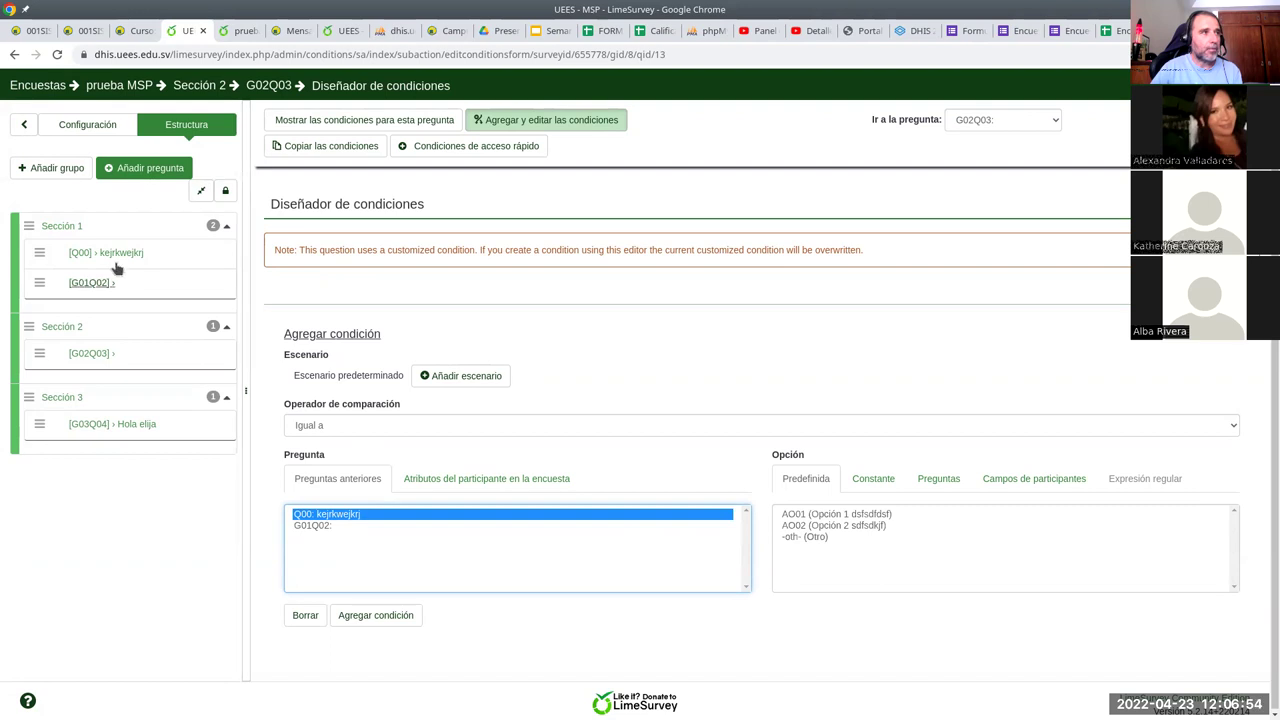
left_click(830, 527)
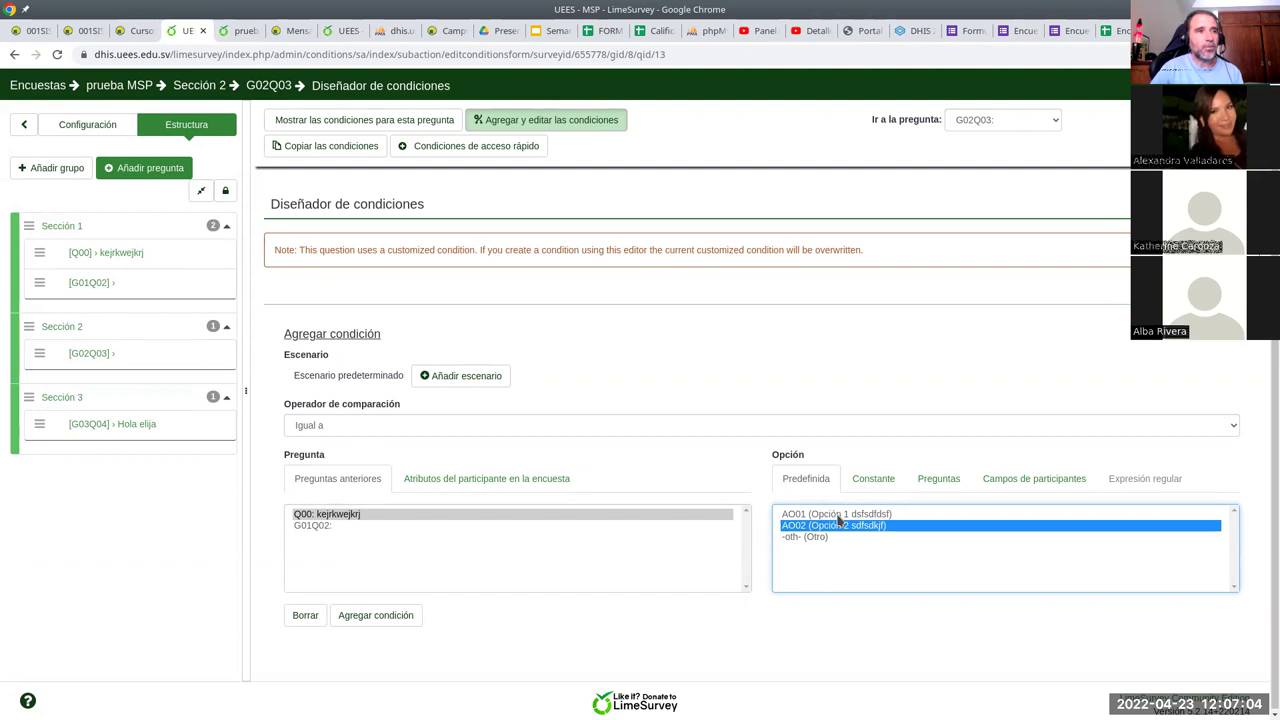
left_click_drag(838, 515, 838, 528)
left_click(838, 524)
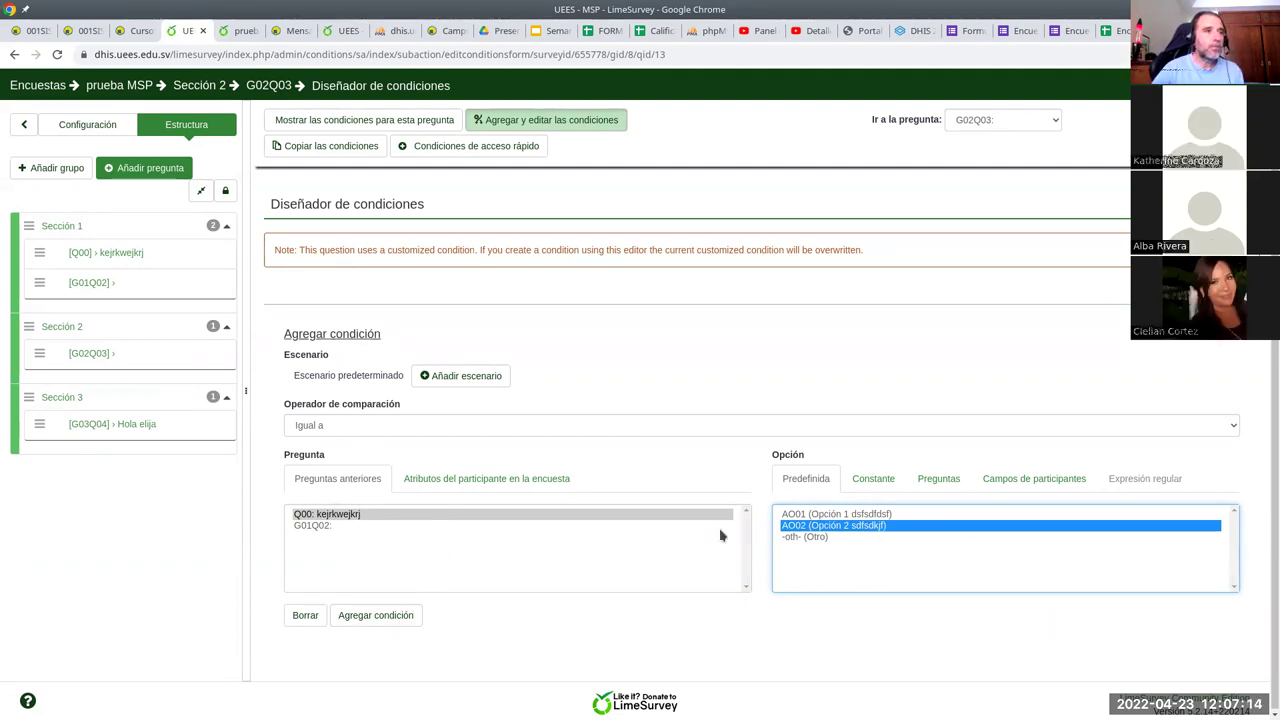
left_click(372, 617)
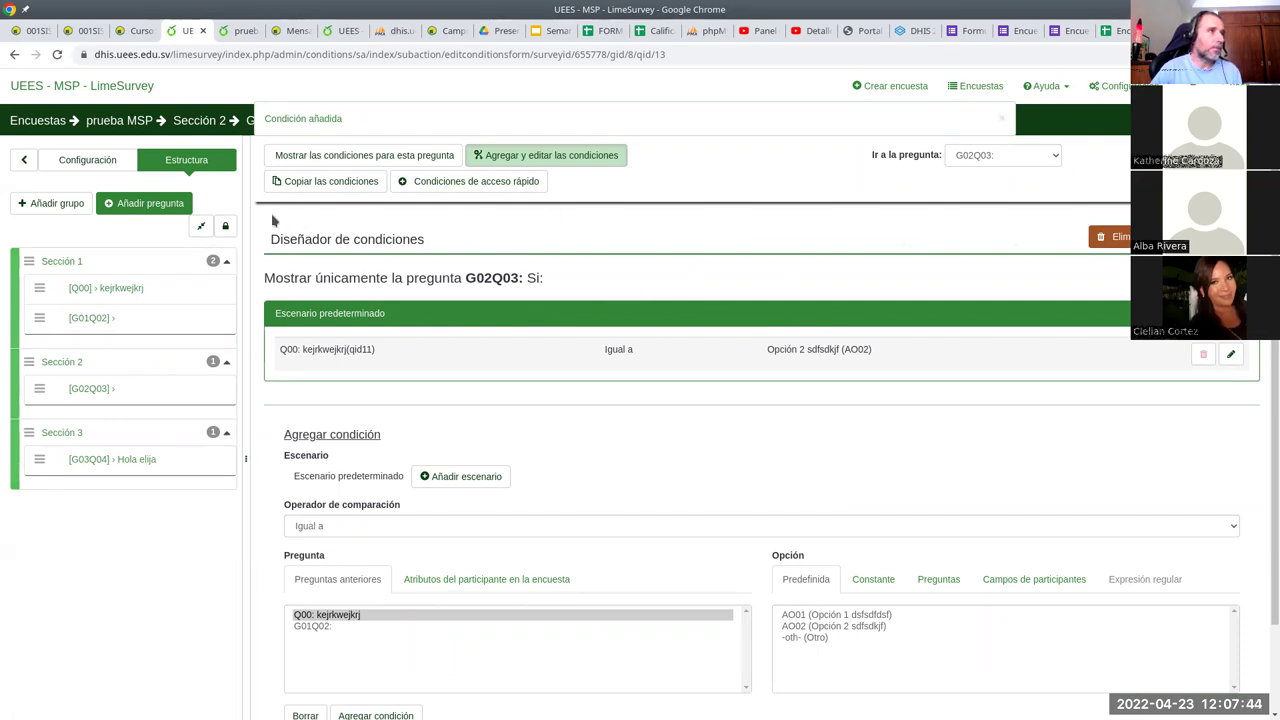
- Activate the survey "prueba MSP" from its summary with the default data settings and continue in open-access mode
left_click(97, 168)
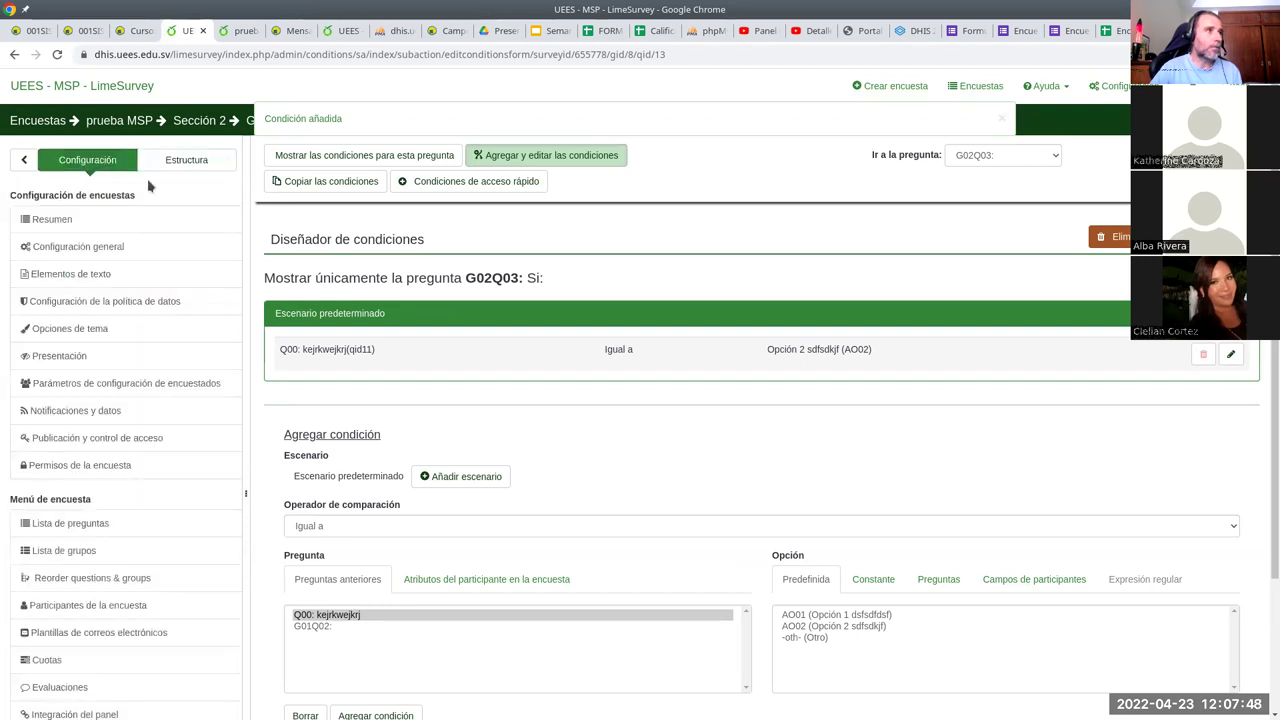
left_click(55, 221)
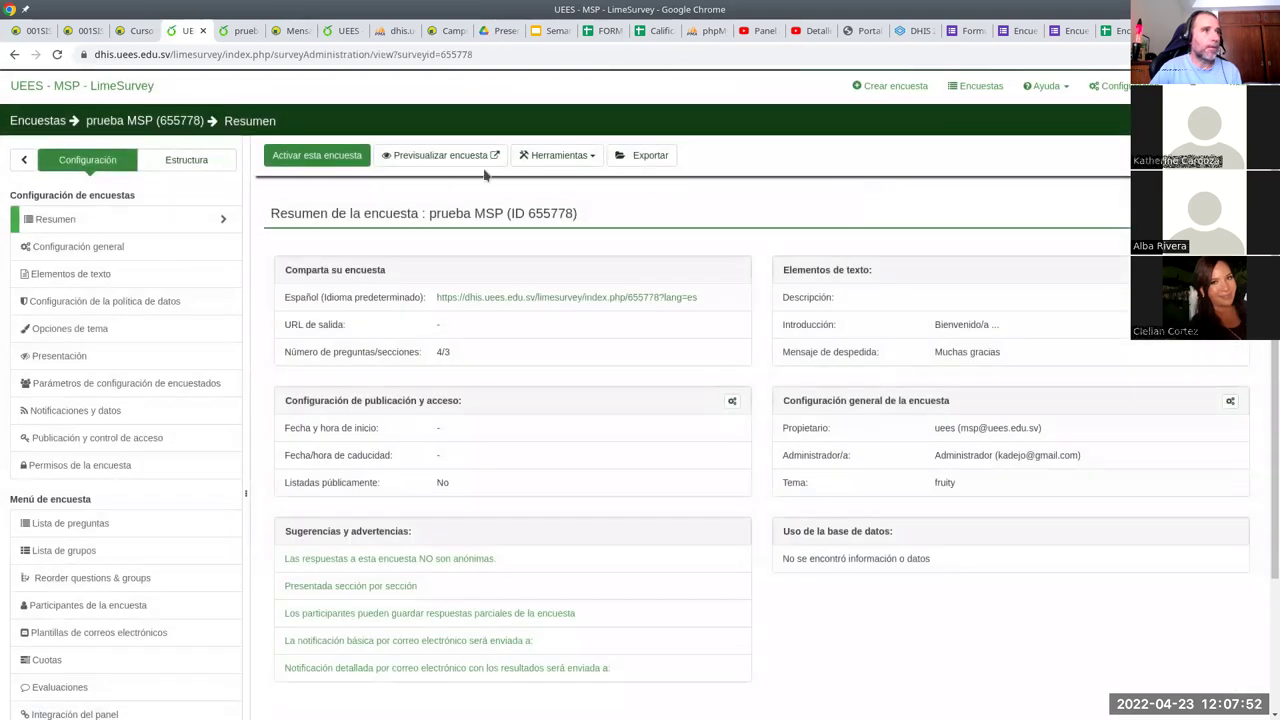
left_click(313, 158)
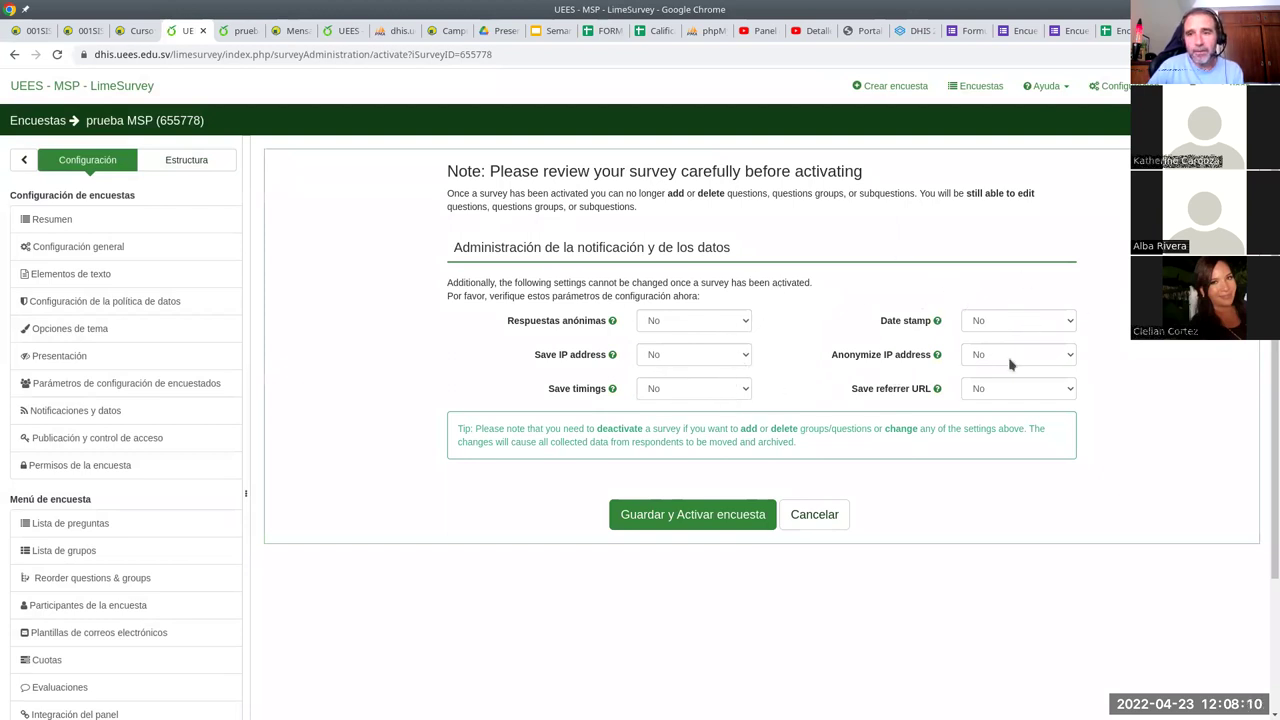
left_click(681, 522)
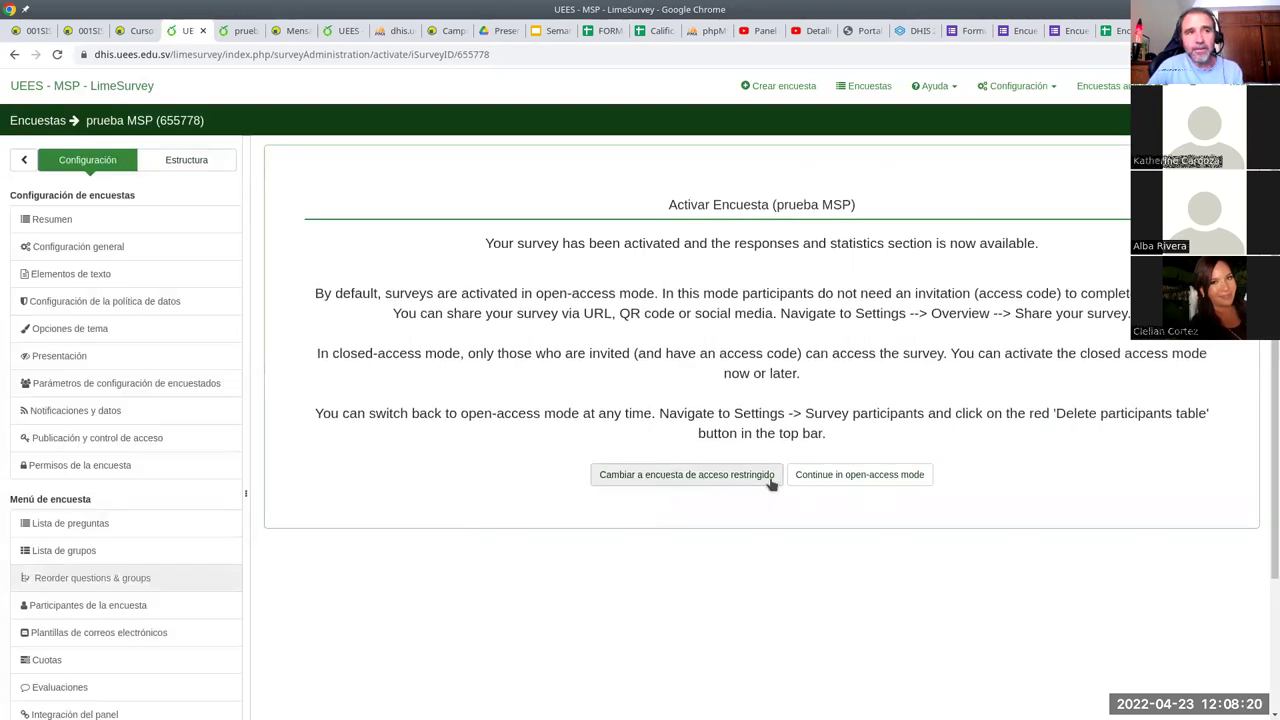
left_click(881, 486)
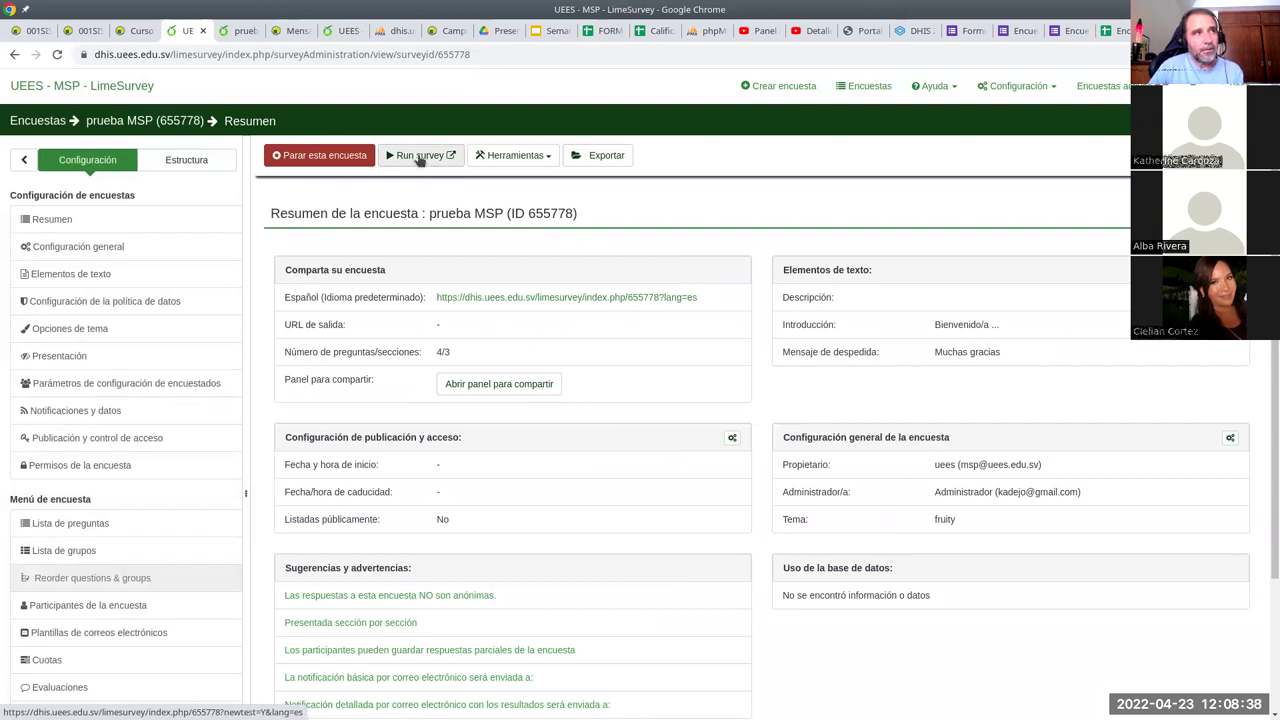
- Review the Expiración and Desactivación options for stopping the survey, and cancel without stopping it
left_click(530, 157)
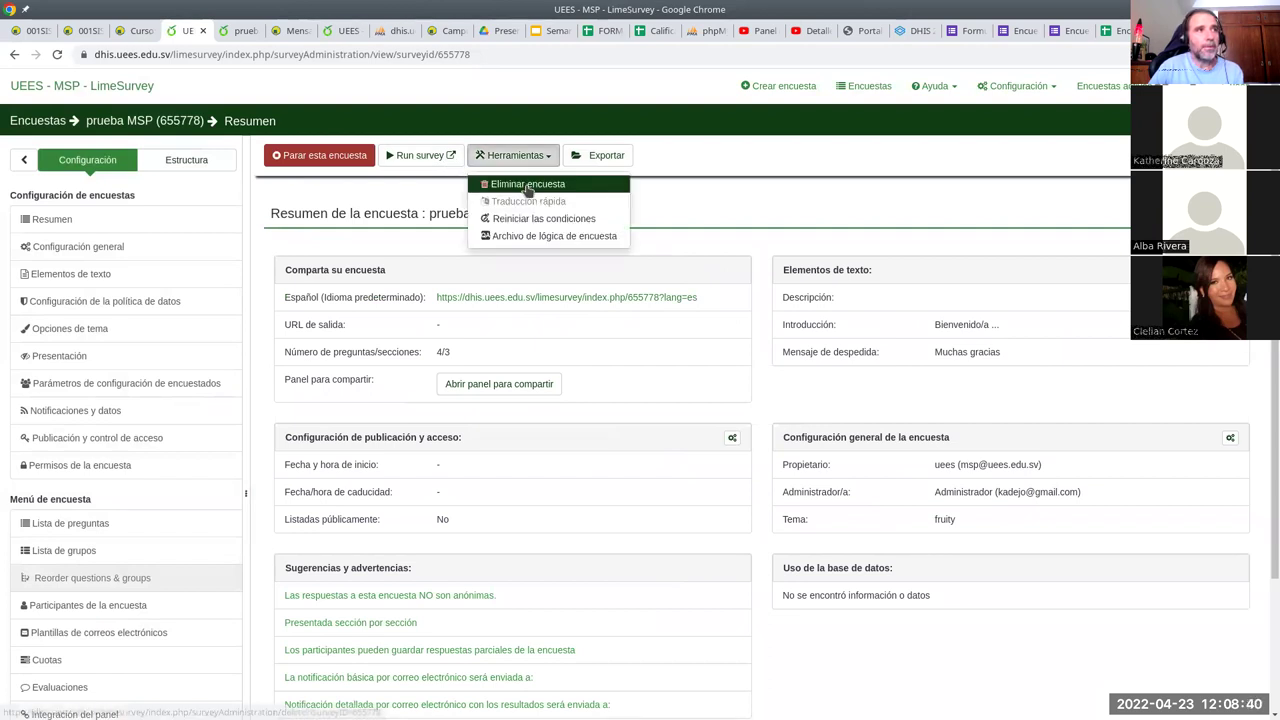
left_click(772, 180)
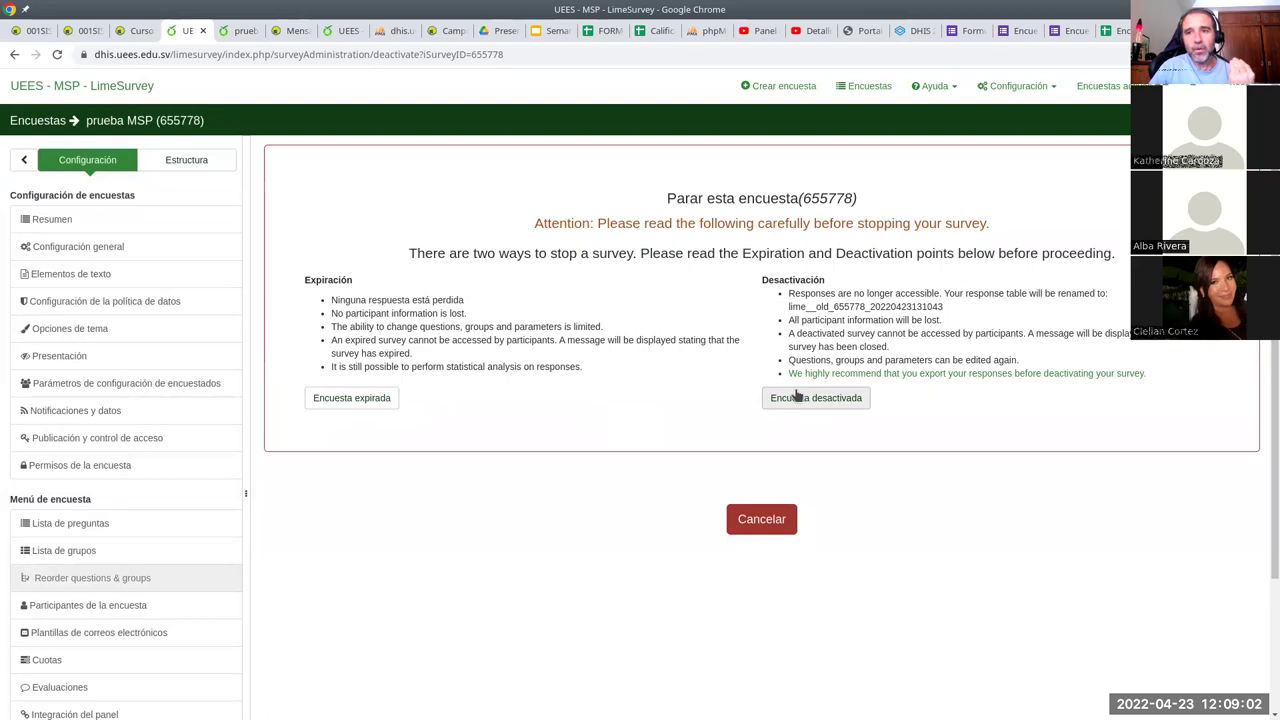
left_click_drag(787, 307, 948, 308)
left_click(678, 337)
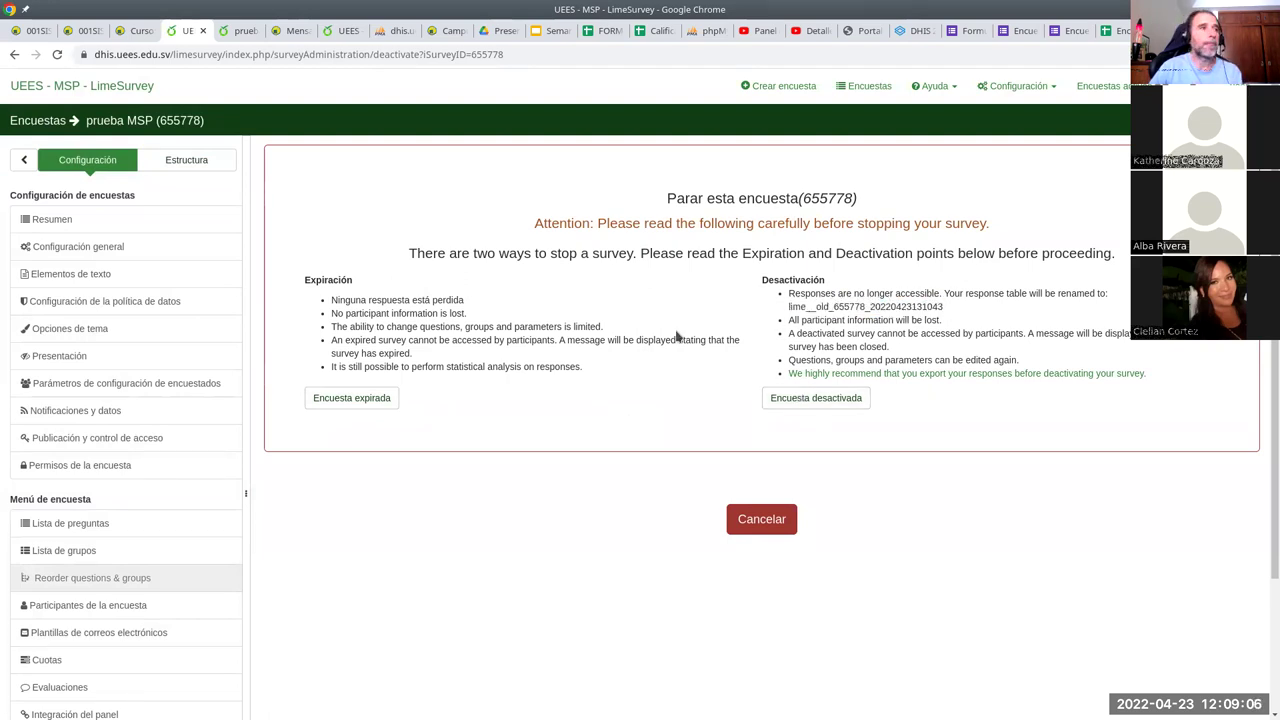
left_click(757, 528)
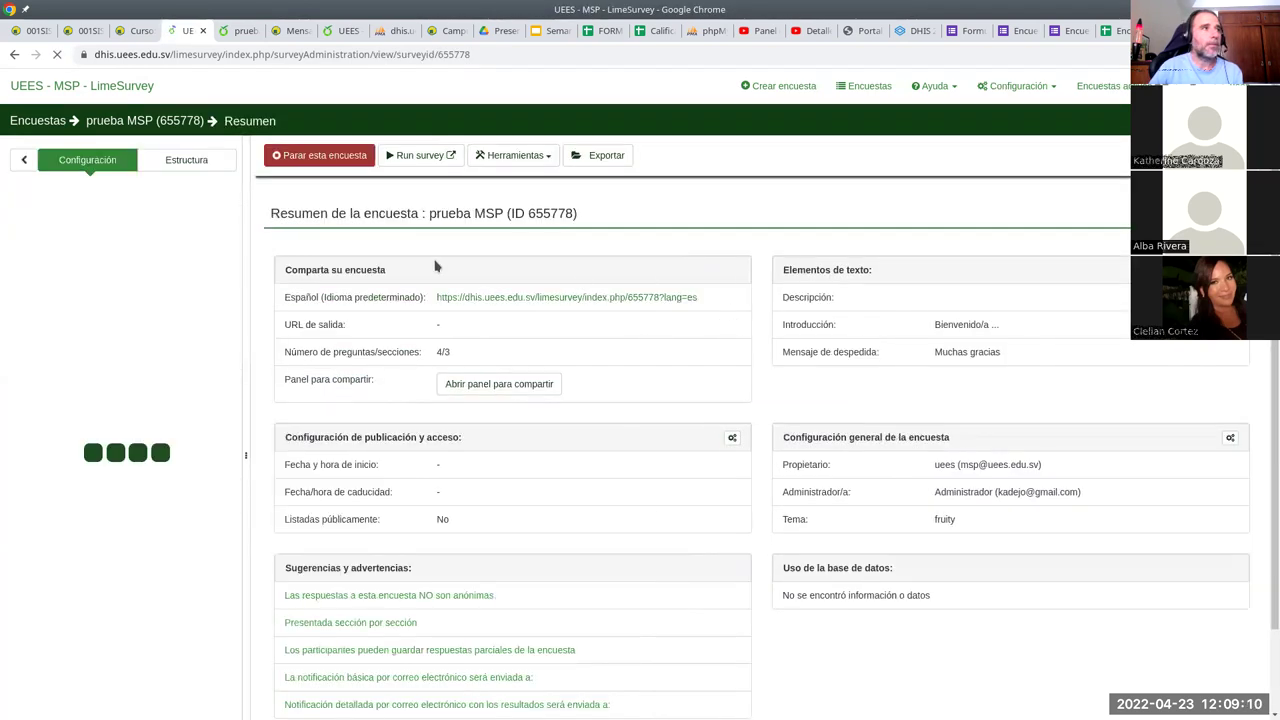
- Copy the address of the survey's Spanish participation link from the summary
right_click(550, 298)
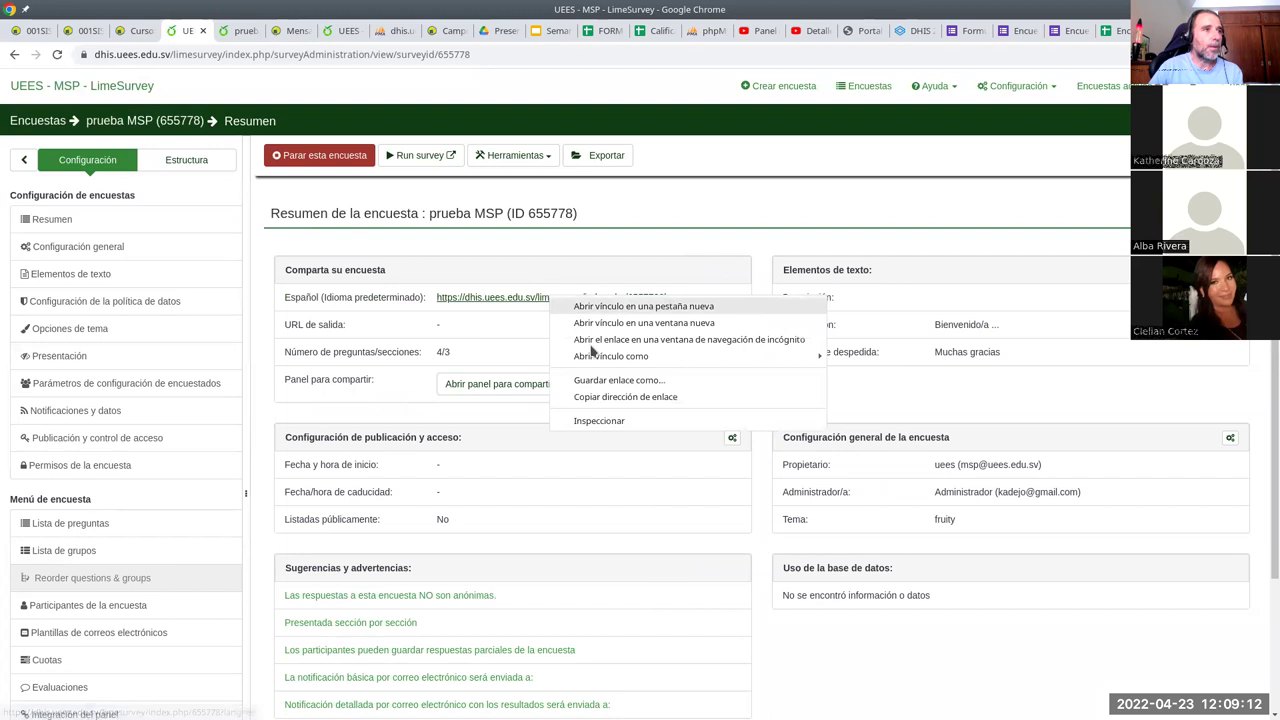
left_click(609, 397)
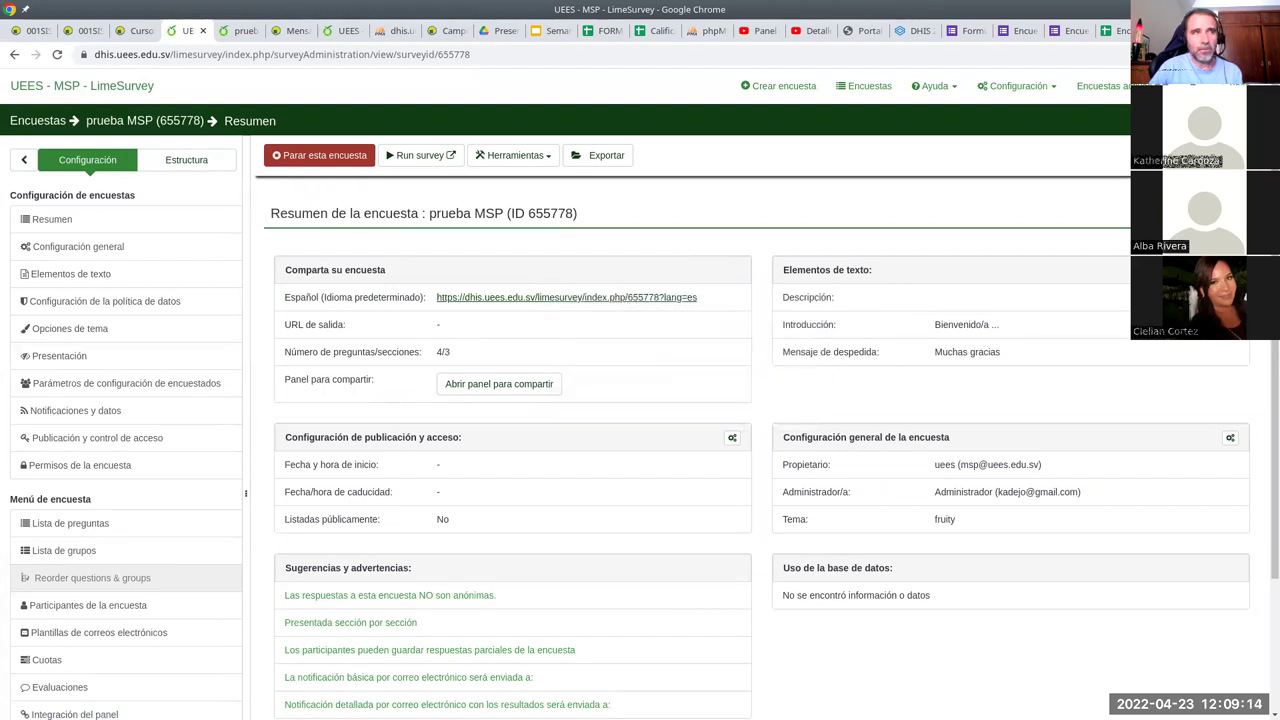
key("alt+Tab")
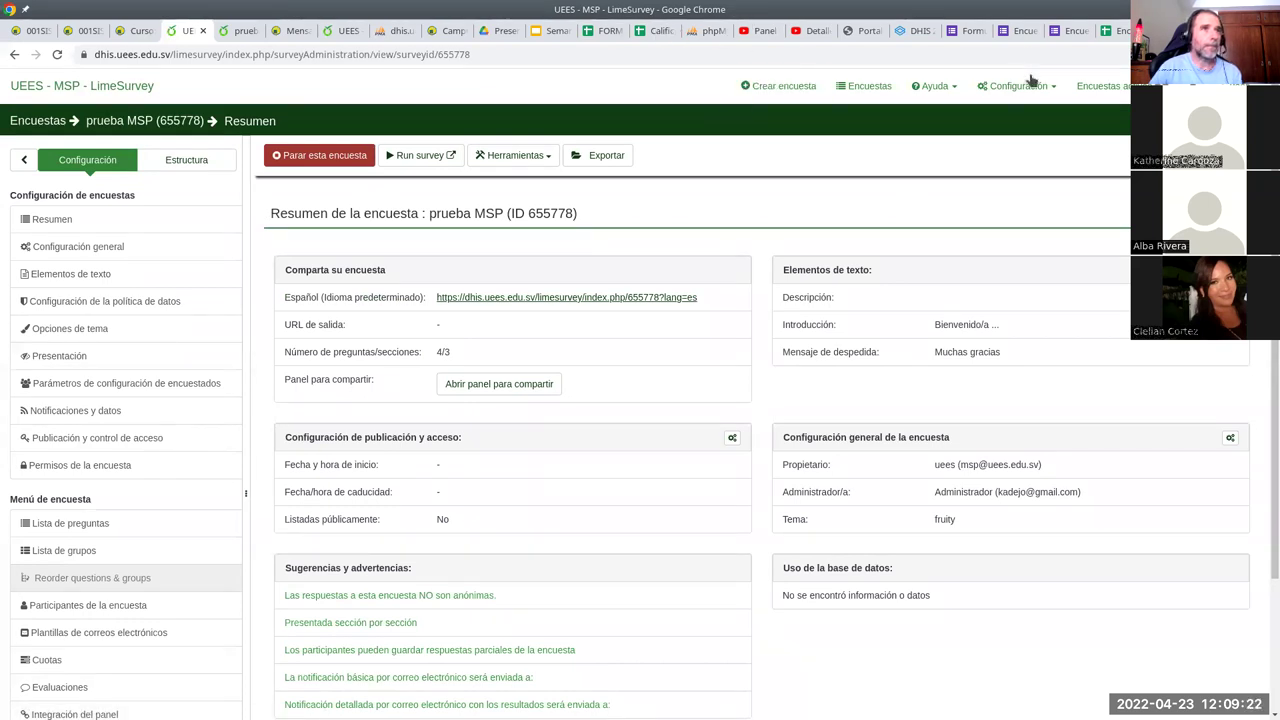
key("alt+Tab")
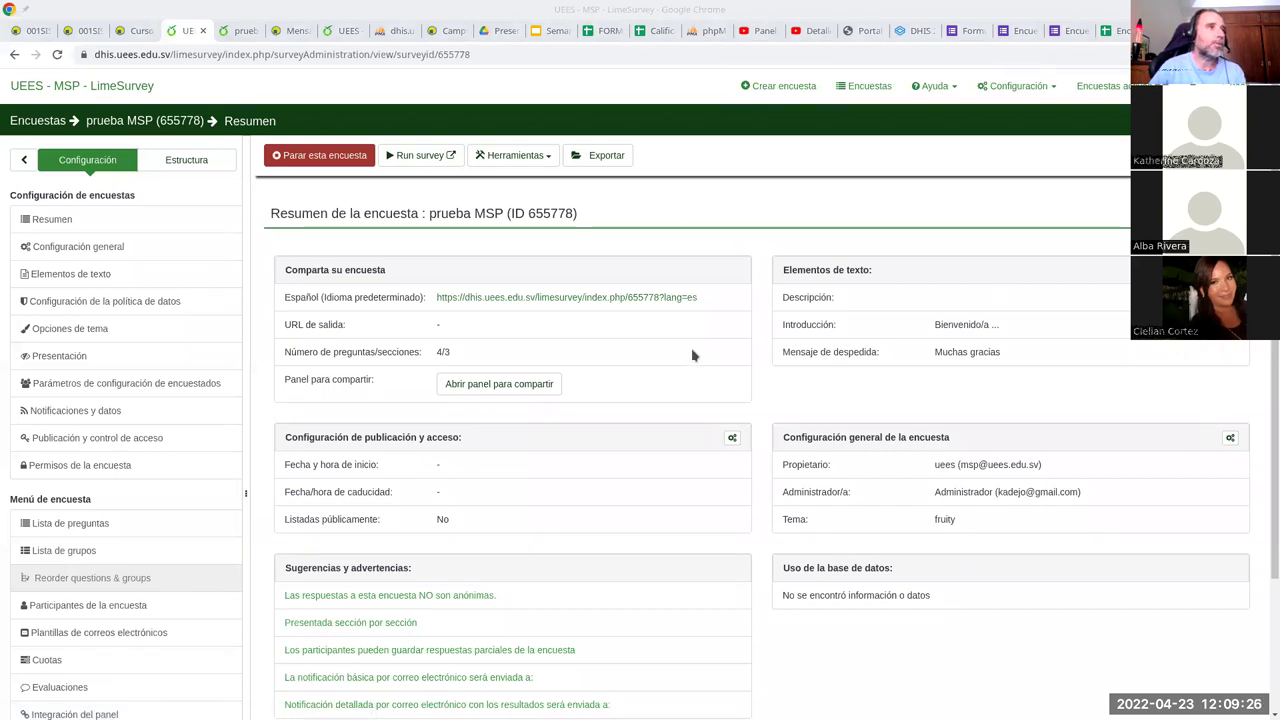
- Run the survey and answer Sección 1 with Opción 1 dsfsdfdsf and the text "fgdfgf", continuing past the section
left_click(428, 157)
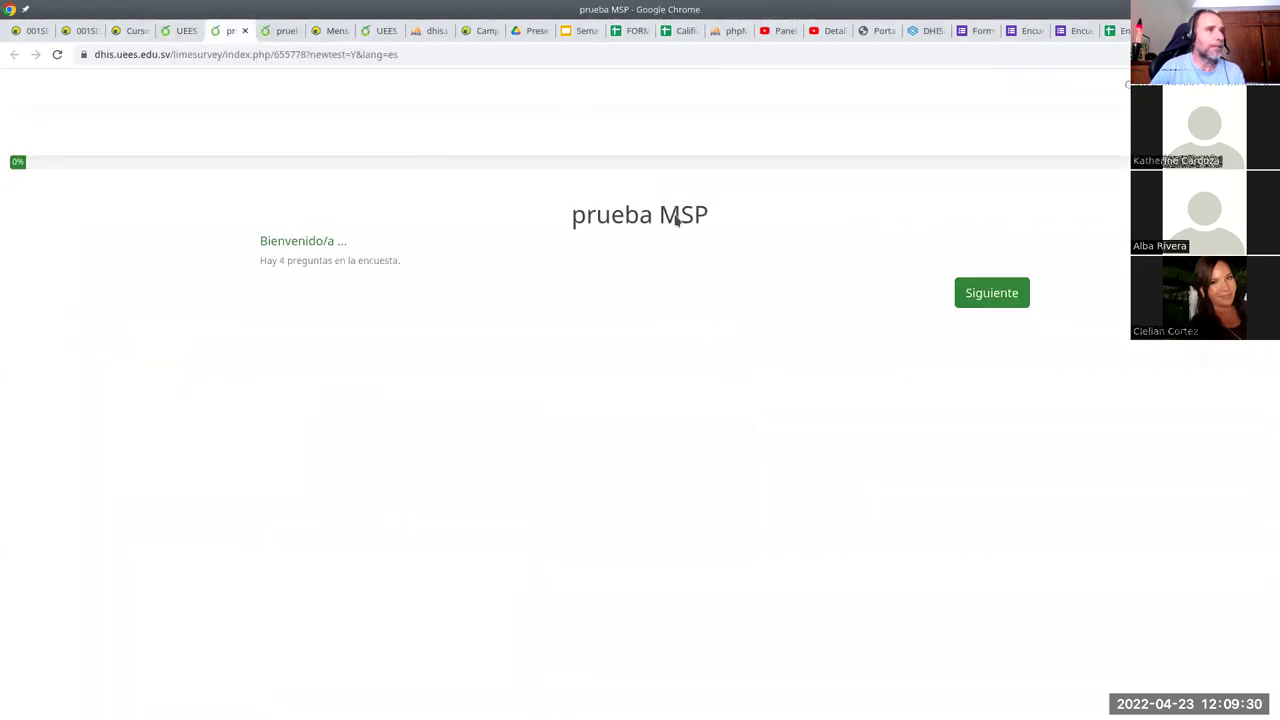
left_click(1003, 303)
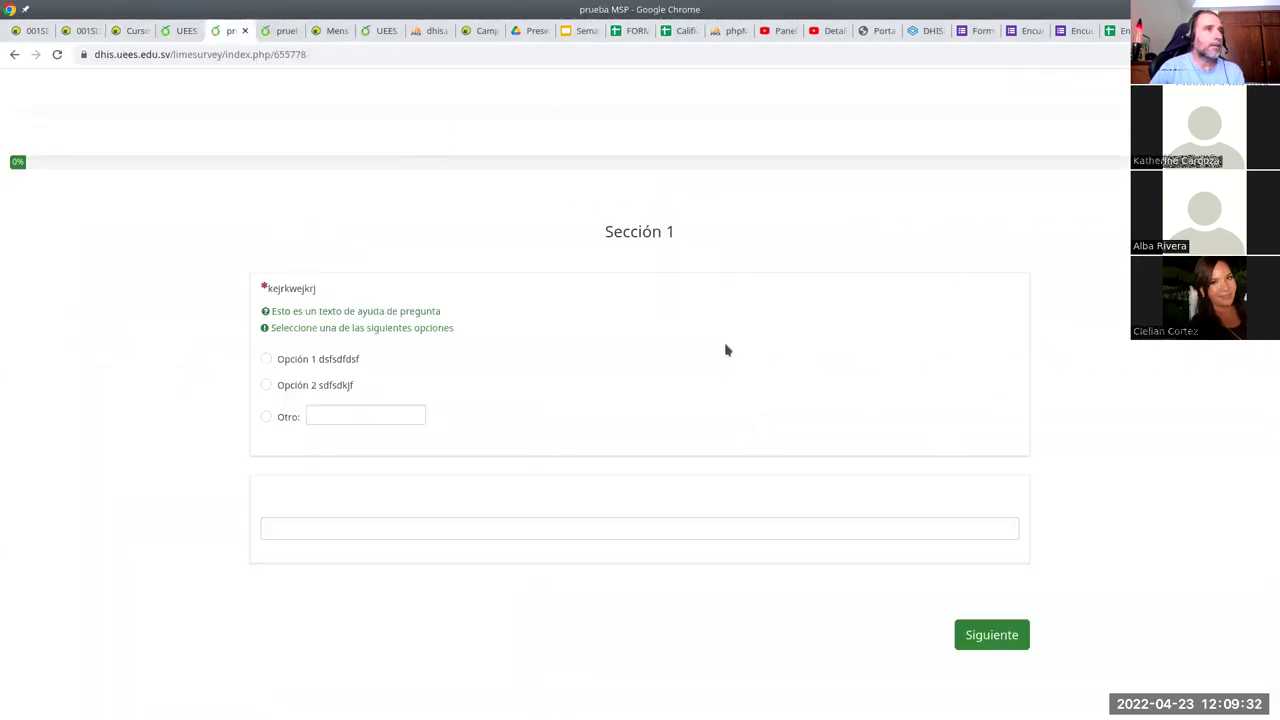
left_click(266, 360)
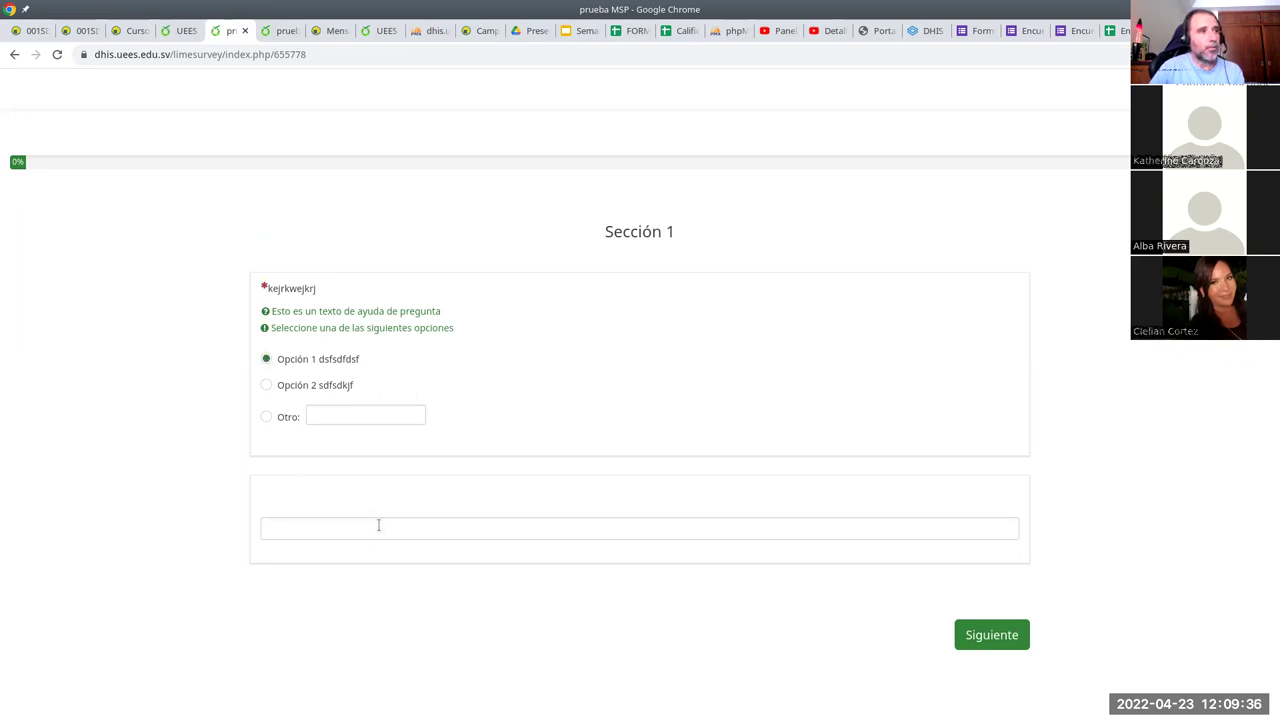
left_click(797, 532)
type("fgdfgf")
left_click(986, 637)
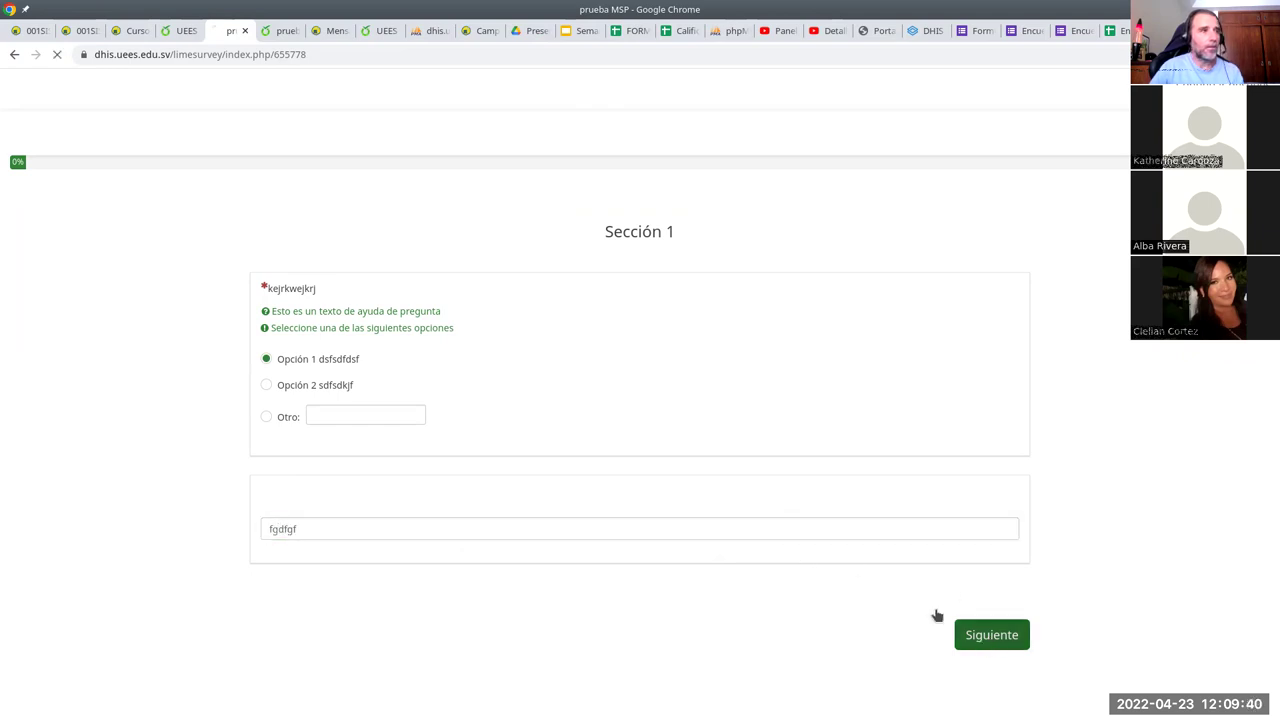
- Choose Cine for Cosa 1 and Playa for Cosa 2, submit the response, and return to the survey summary
left_click(701, 348)
left_click(574, 373)
left_click(993, 466)
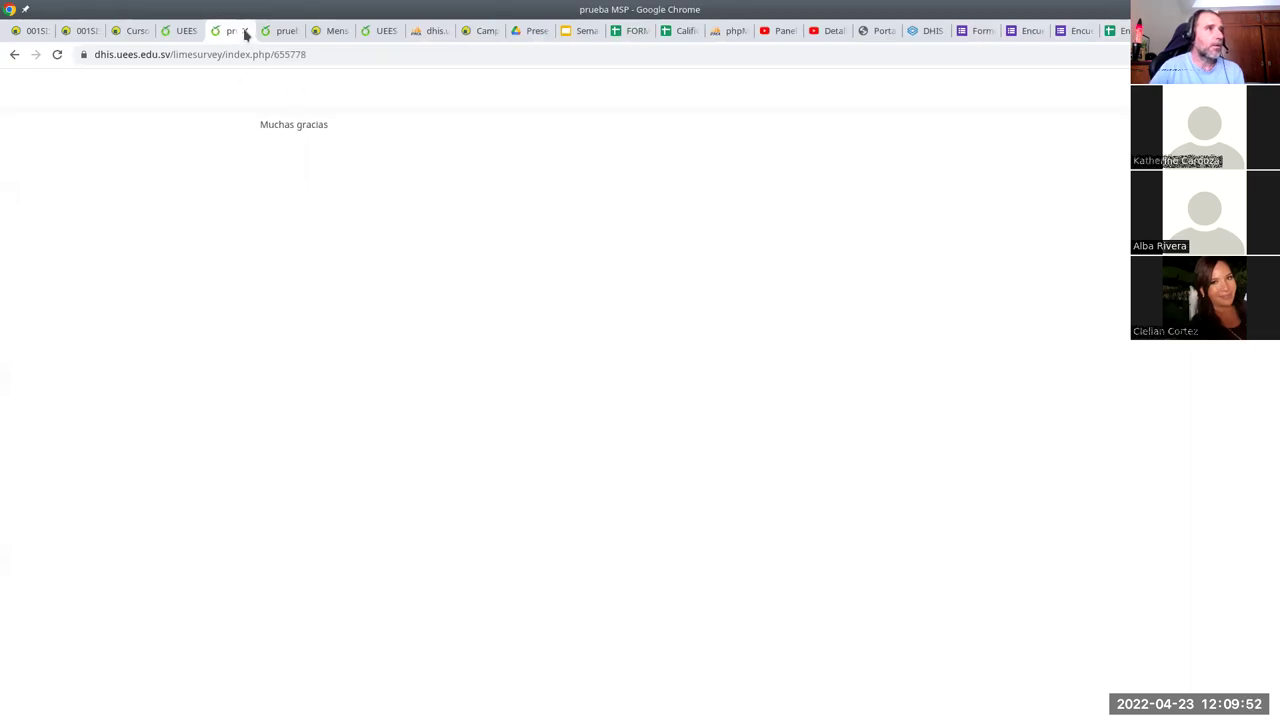
left_click(183, 32)
- Run the survey again, answering Opción 2 sdfsdkjf in Sección 1 and lara in Sección 2
left_click(428, 158)
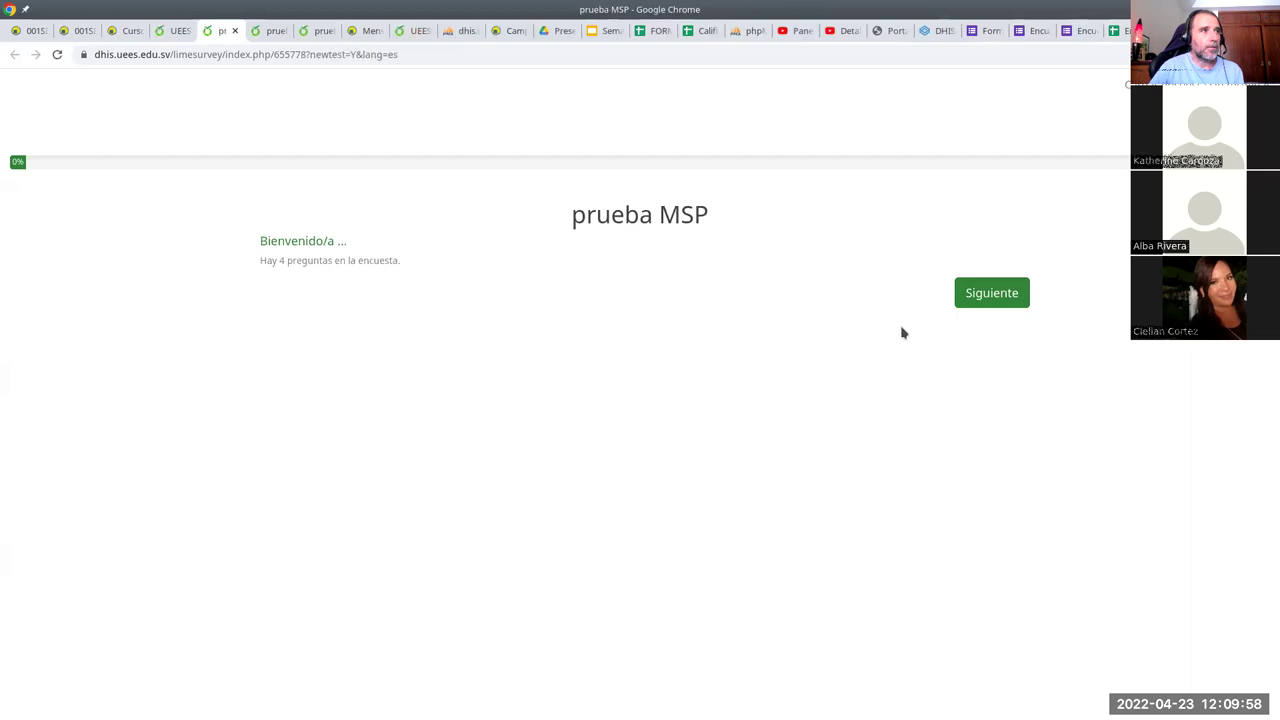
left_click(993, 303)
left_click(325, 388)
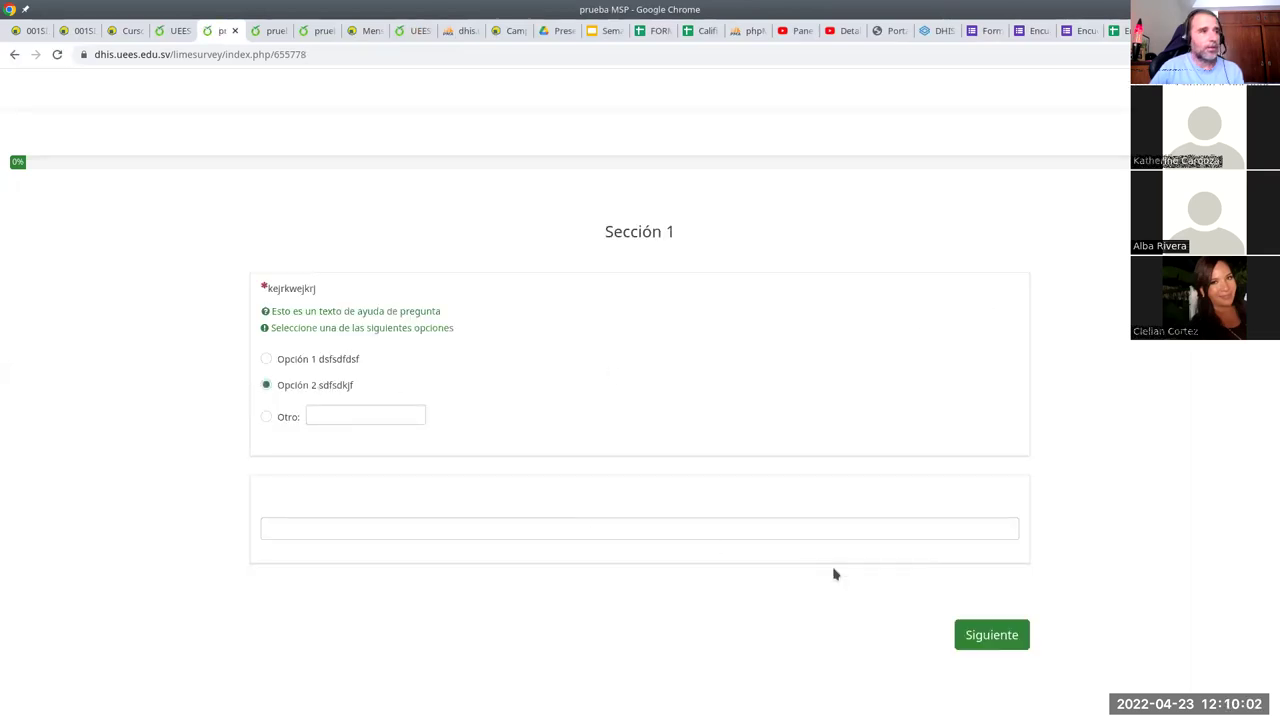
left_click(988, 645)
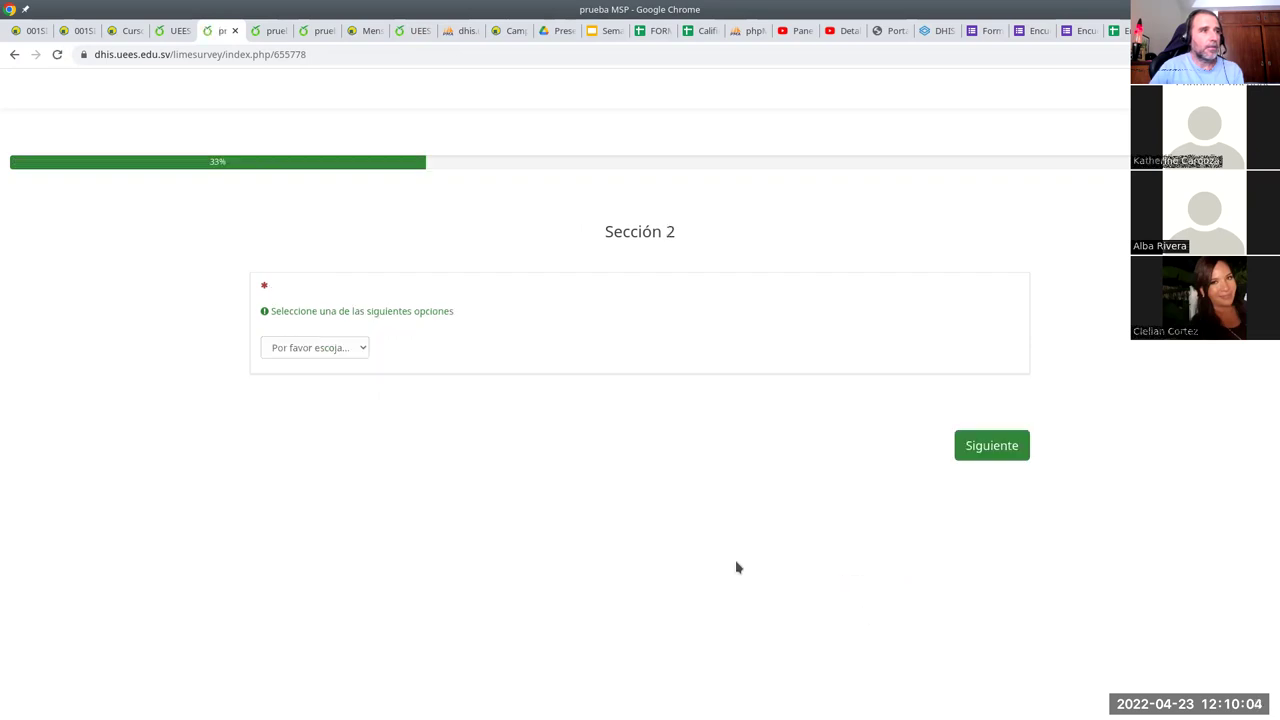
left_click(350, 348)
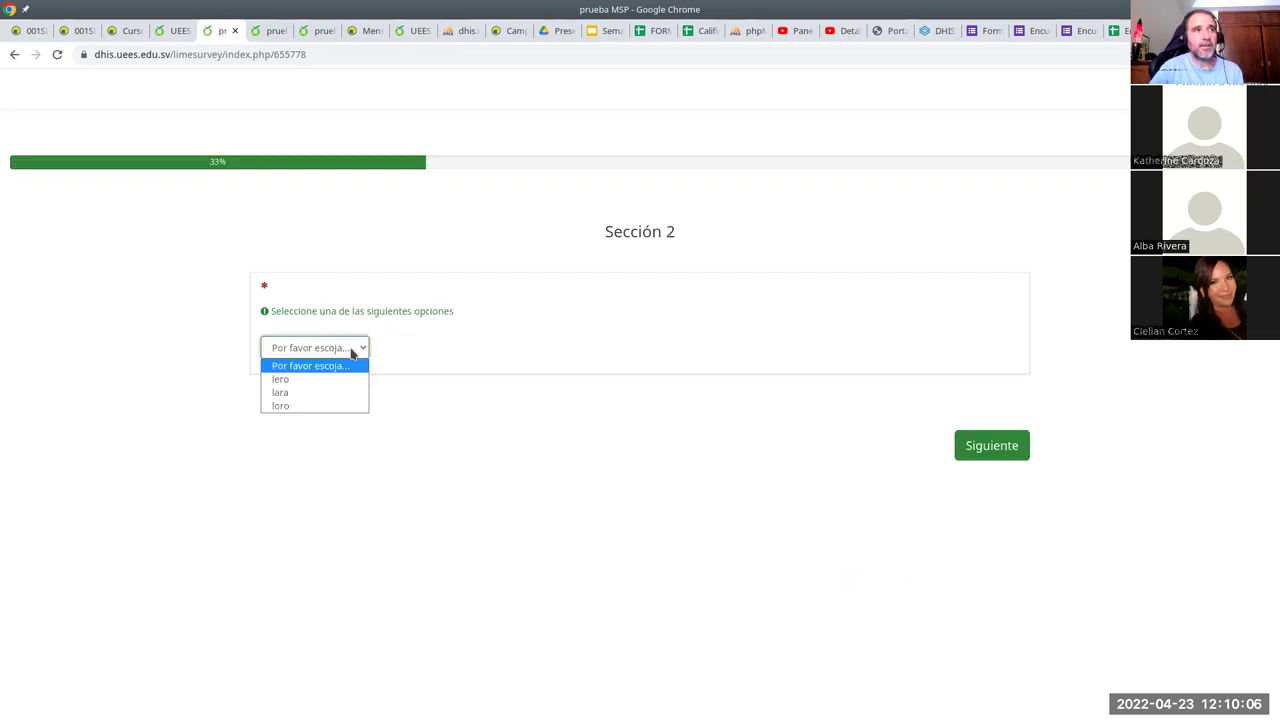
left_click(332, 393)
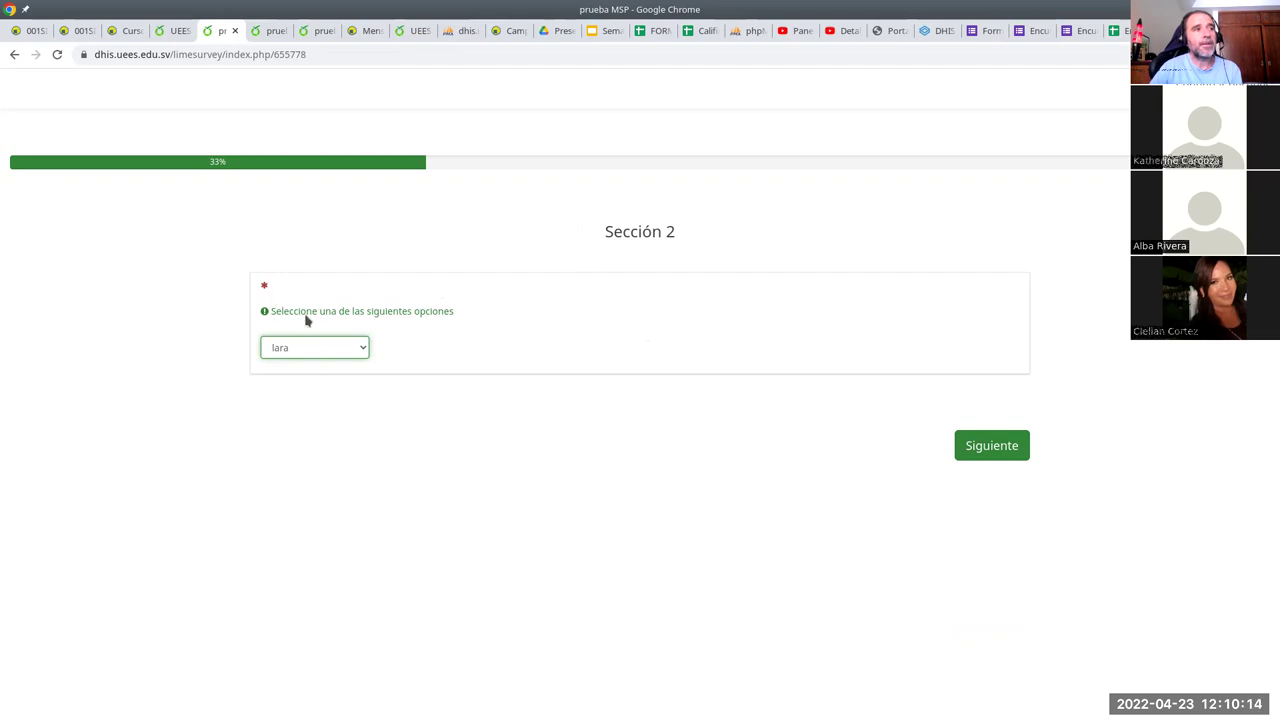
left_click(982, 442)
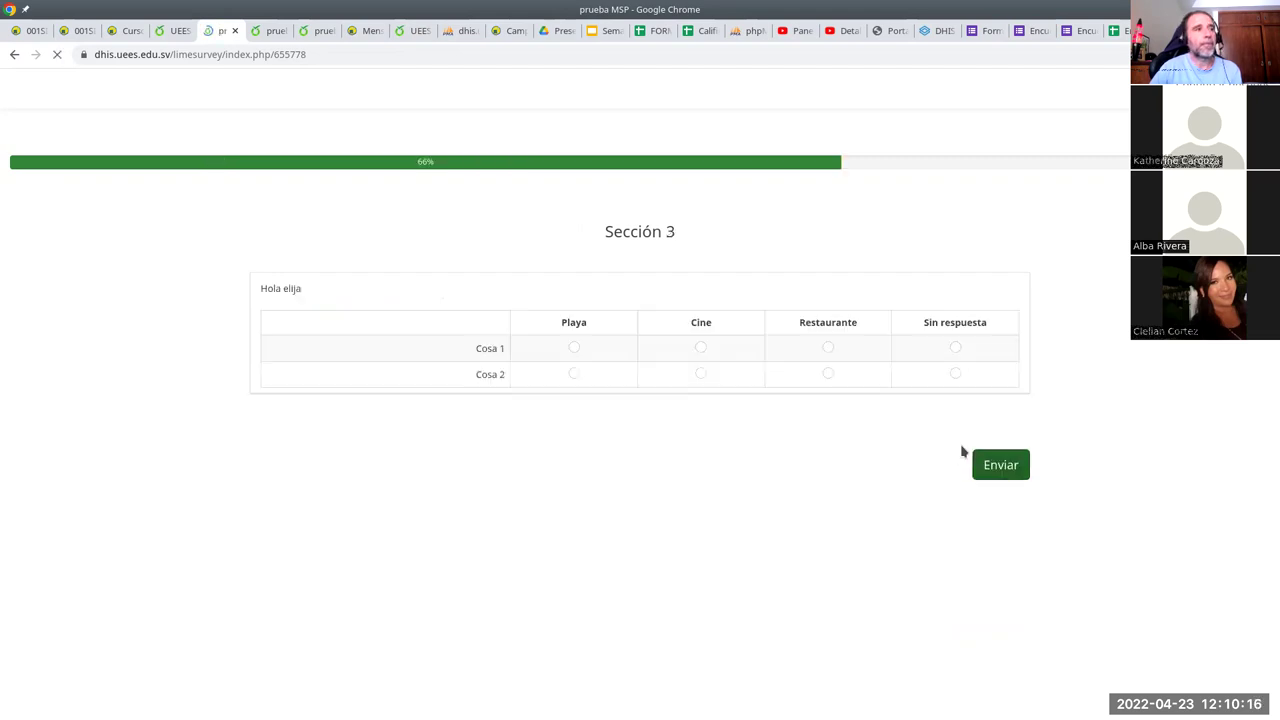
- Choose Playa for Cosa 1 and Restaurante for Cosa 2, submit the response, and return to the survey summary
left_click(573, 349)
left_click(829, 375)
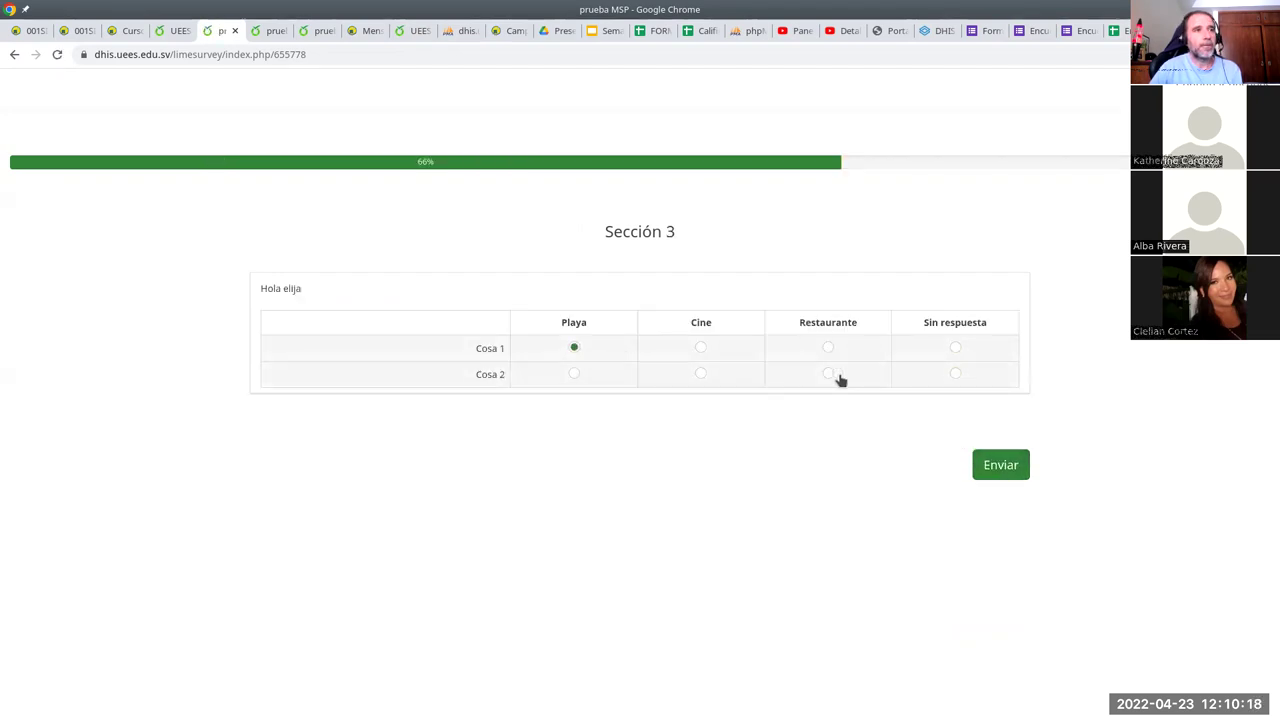
left_click(1003, 467)
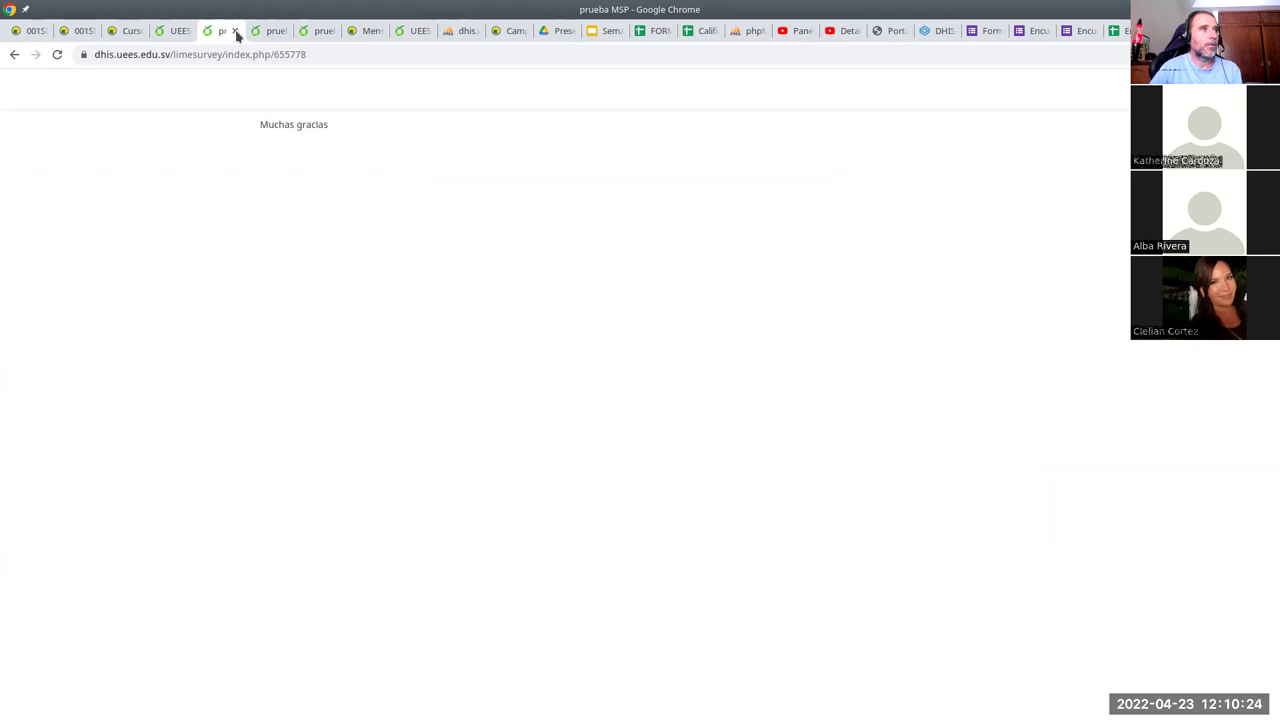
left_click(180, 38)
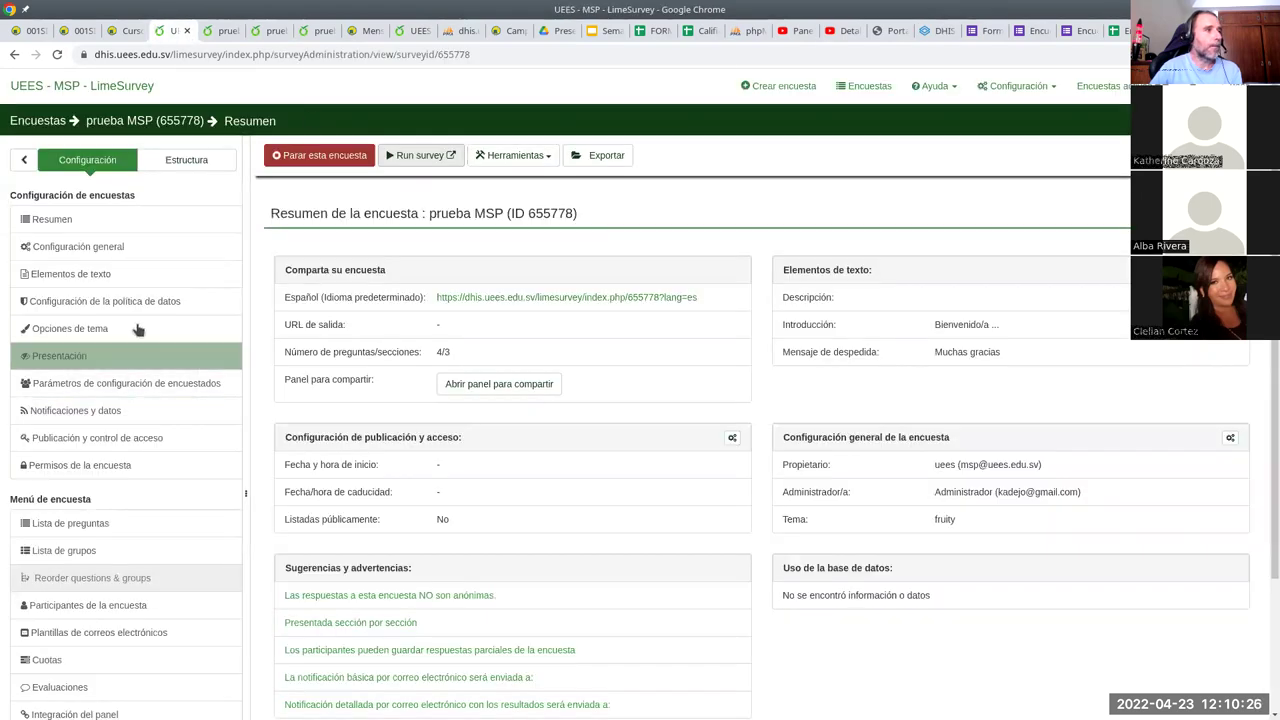
- Open the survey's responses and examine the completion status and the answers recorded for each question
scroll(178, 409, "down", 2)
scroll(178, 409, "down", 1)
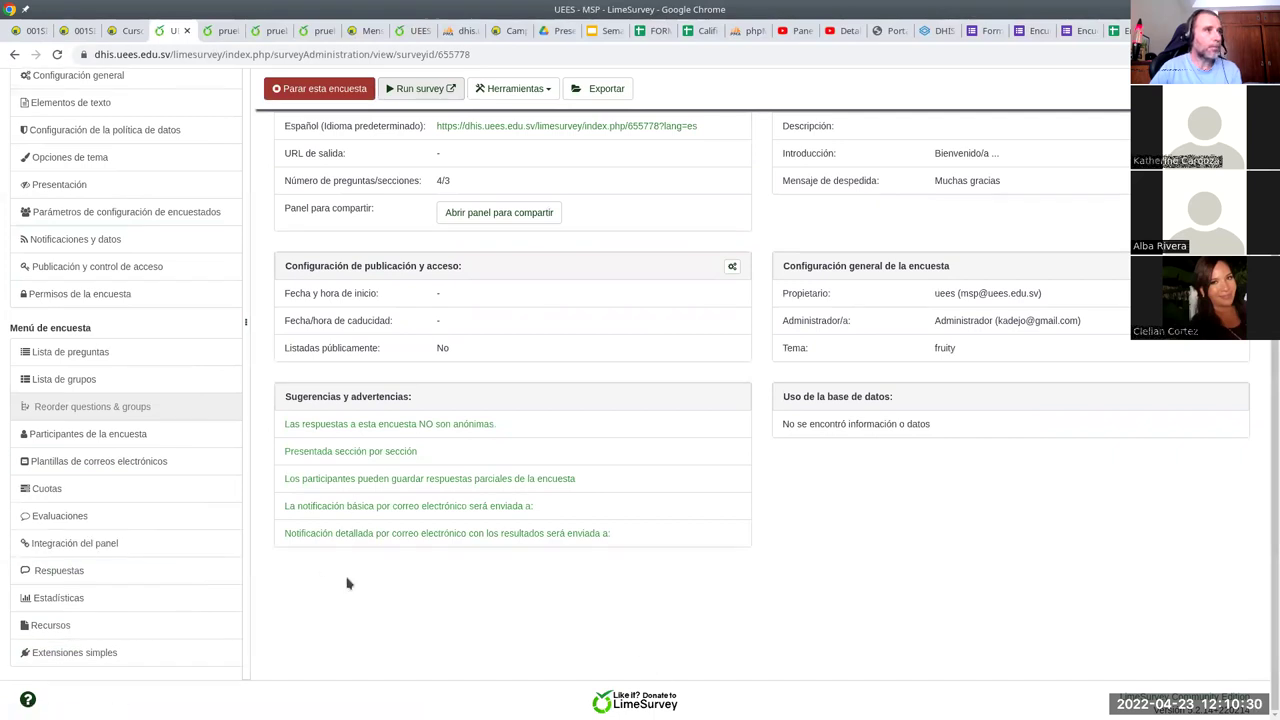
left_click(83, 577)
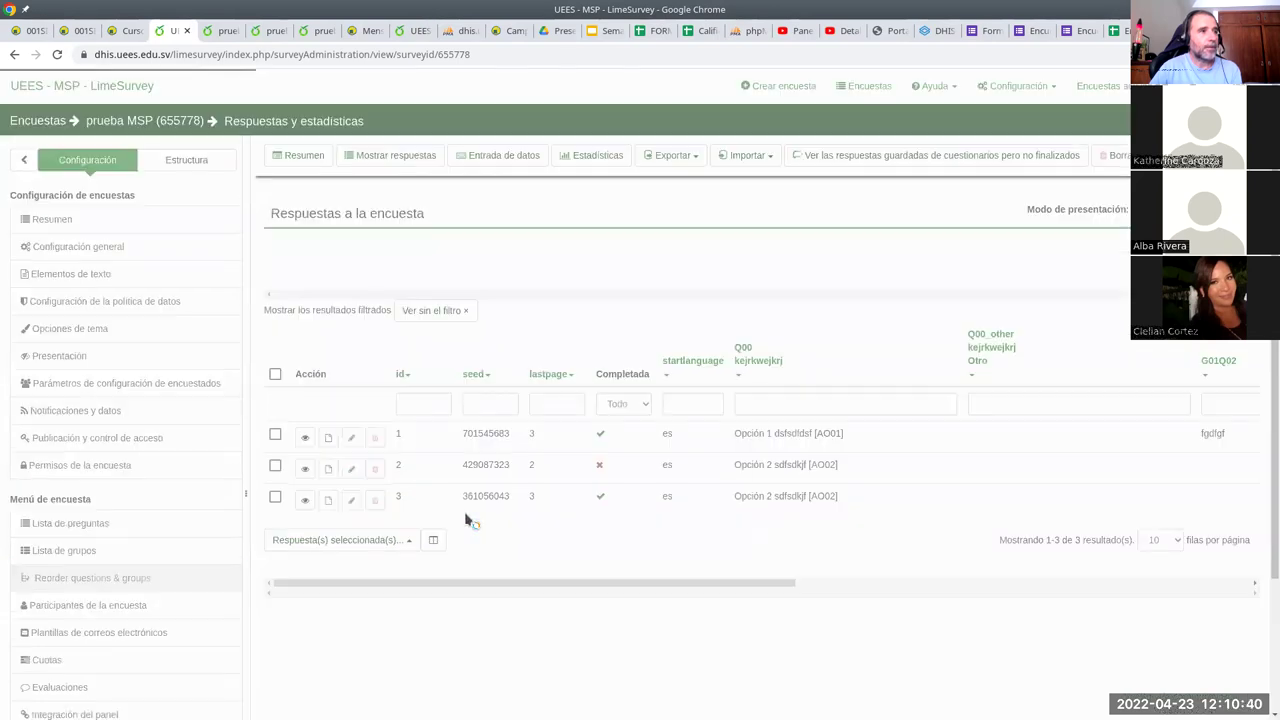
left_click_drag(487, 589, 1061, 571)
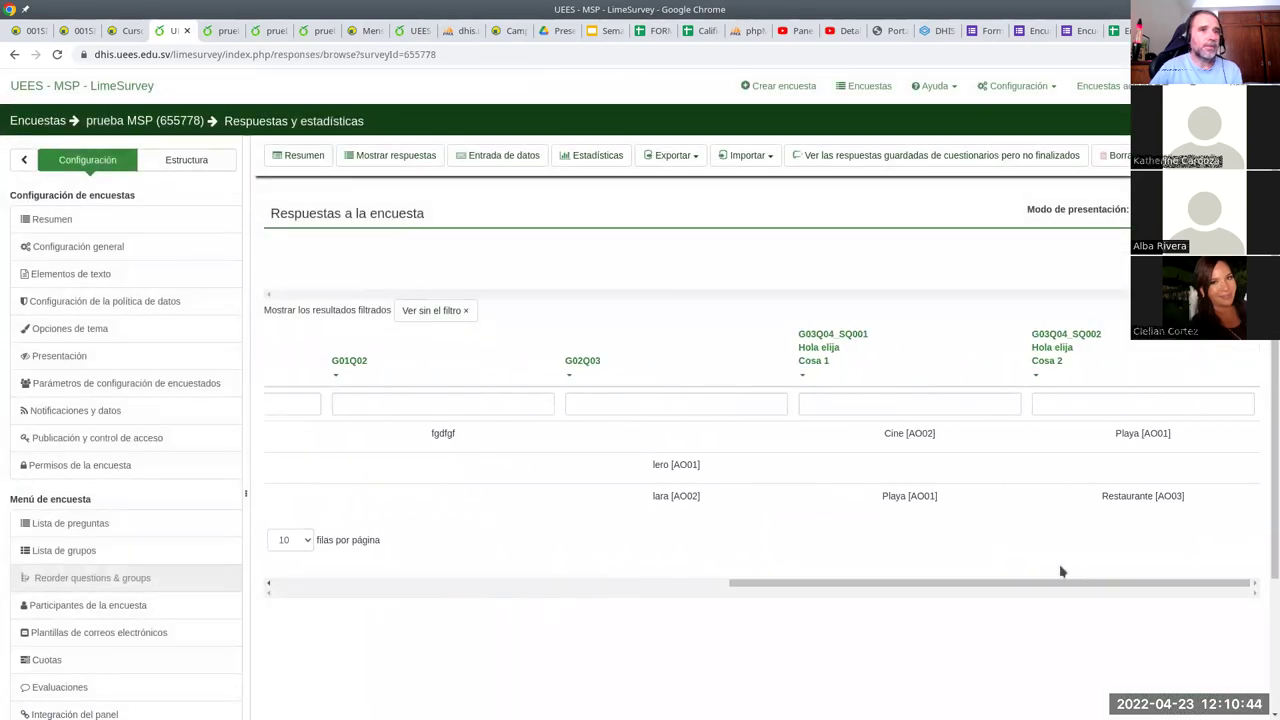
left_click_drag(808, 588, 540, 468)
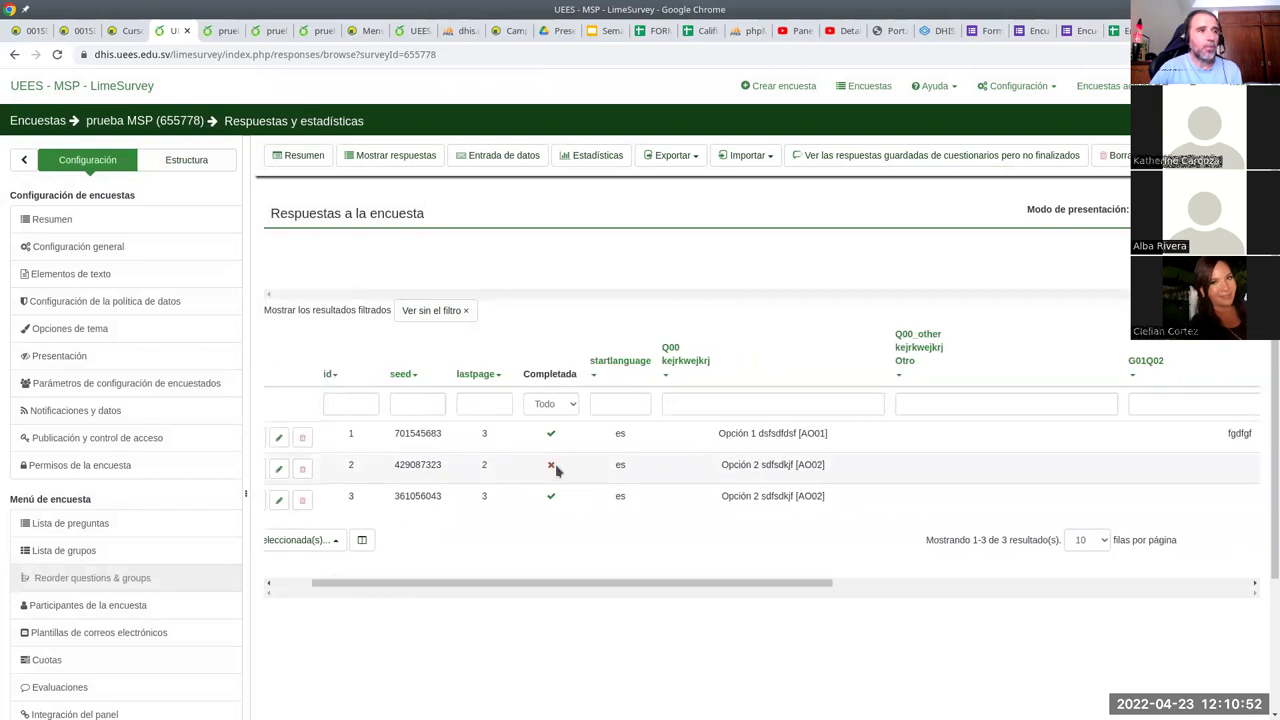
left_click_drag(491, 584, 1037, 569)
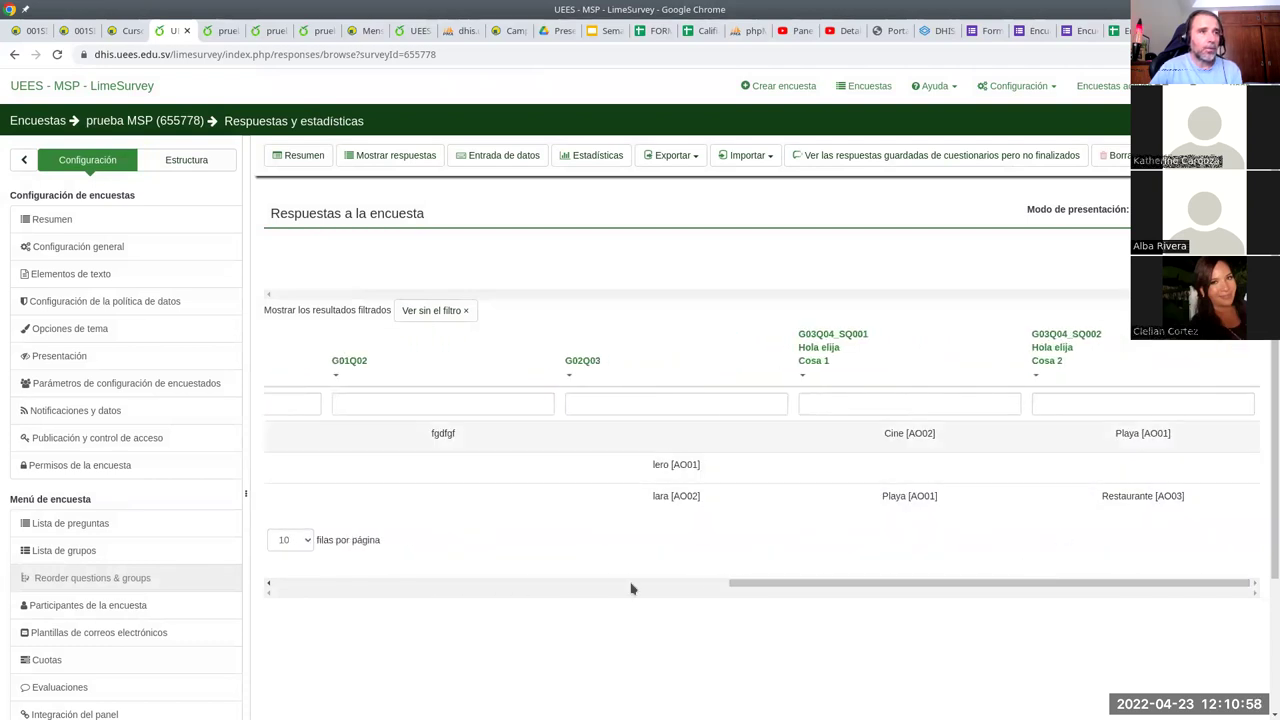
left_click_drag(903, 586, 311, 638)
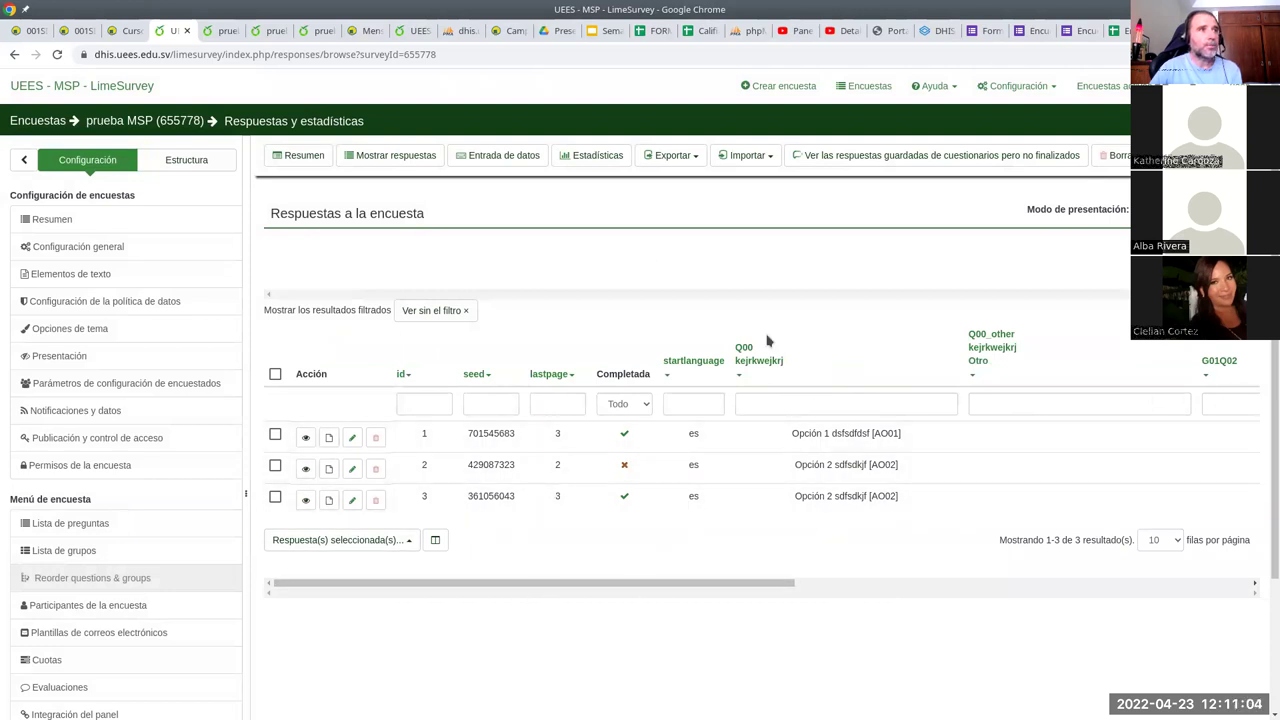
- Open the response export settings and choose Microsoft Excel as the export format
left_click(690, 160)
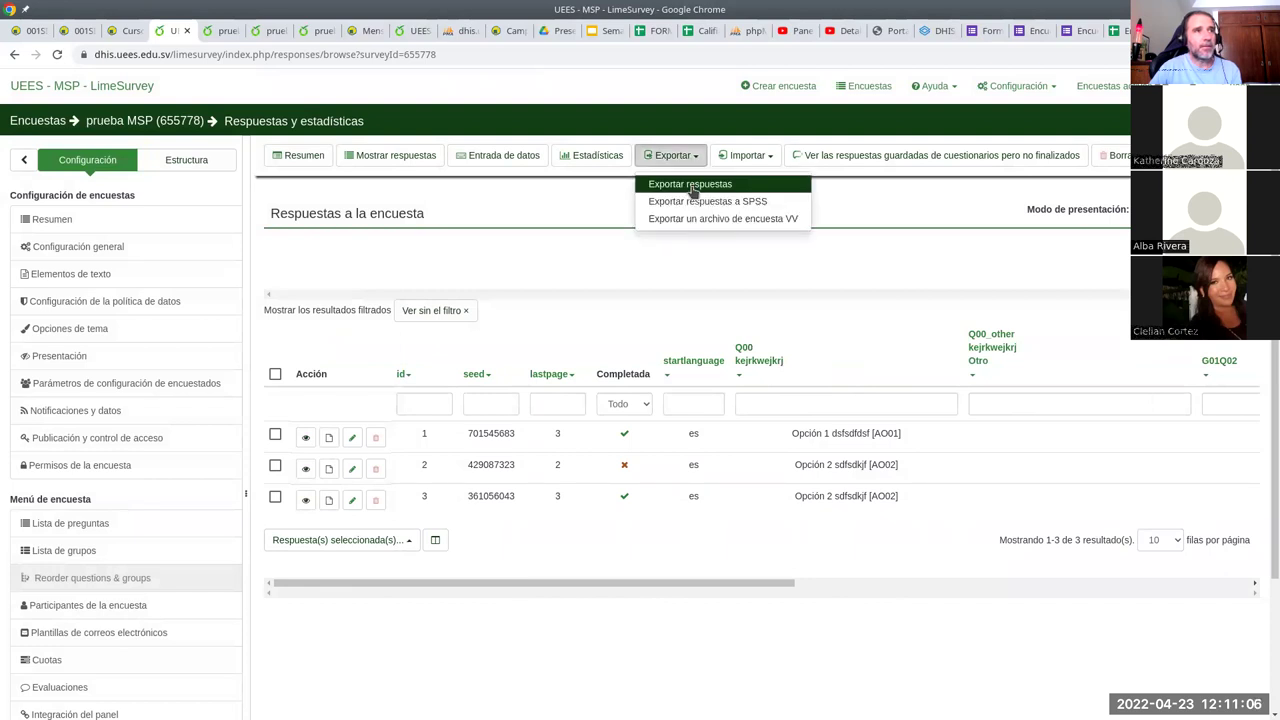
left_click(688, 188)
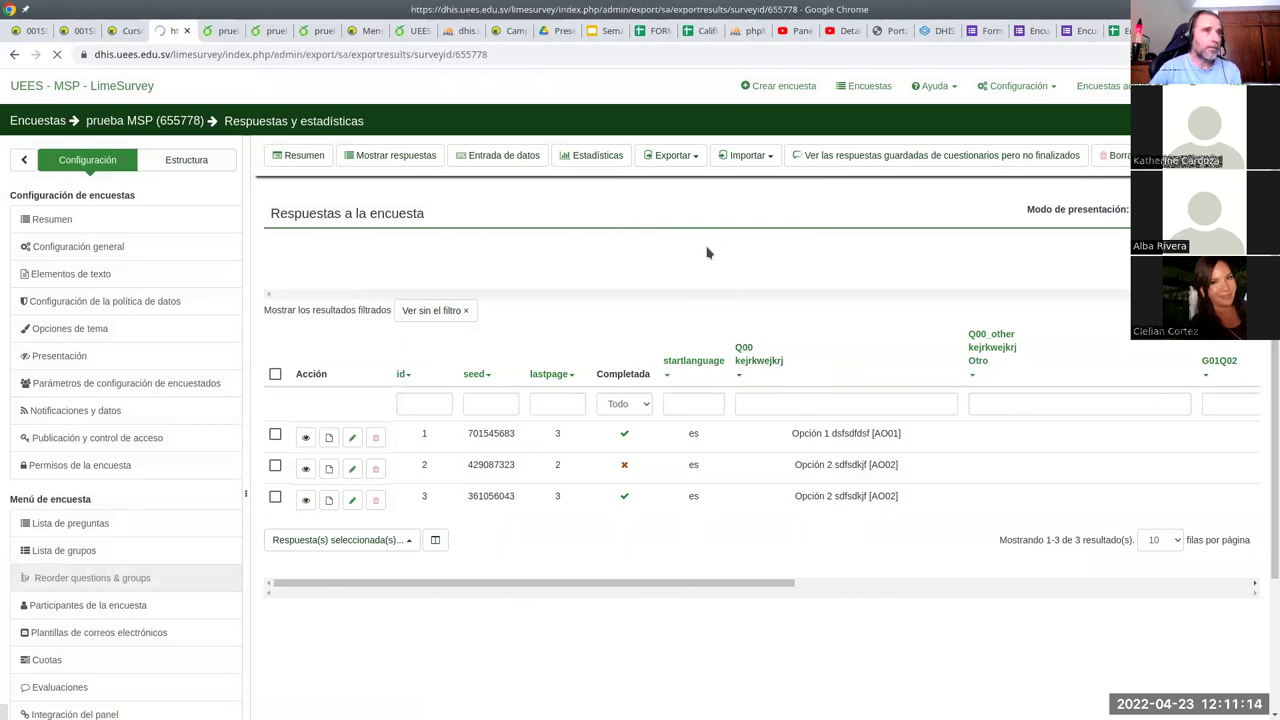
scroll(649, 301, "up", 4)
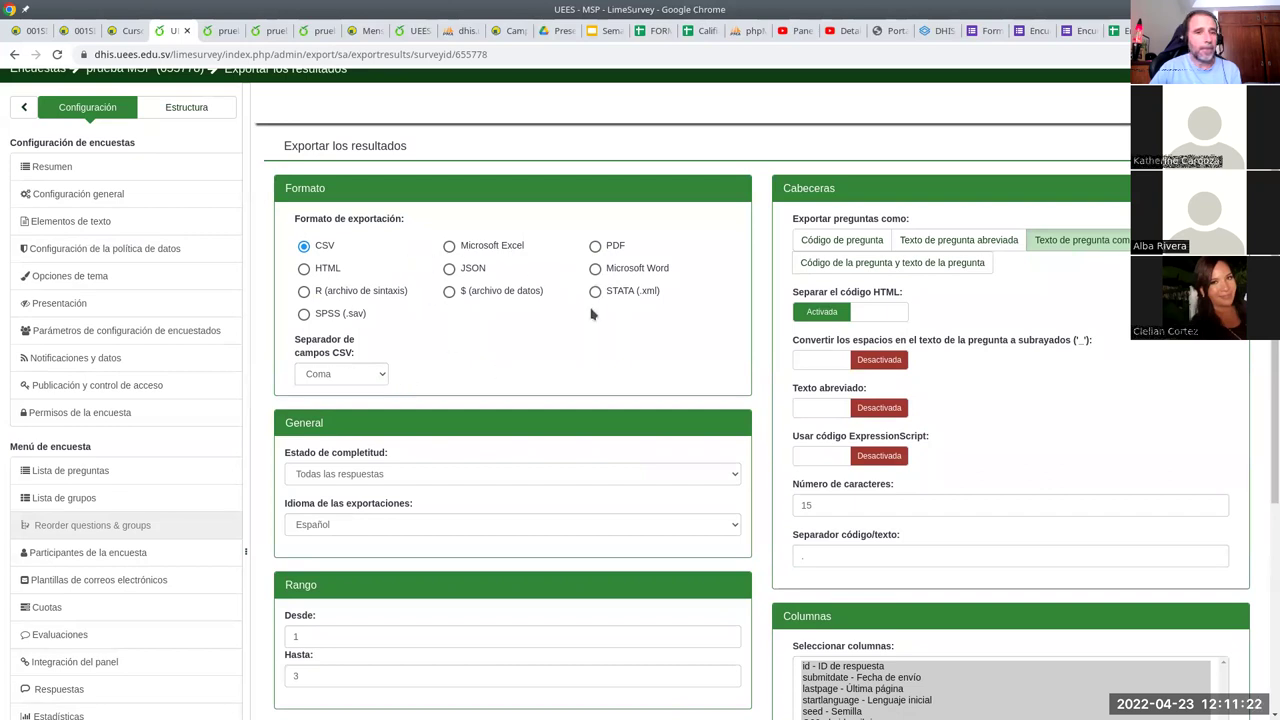
left_click(451, 248)
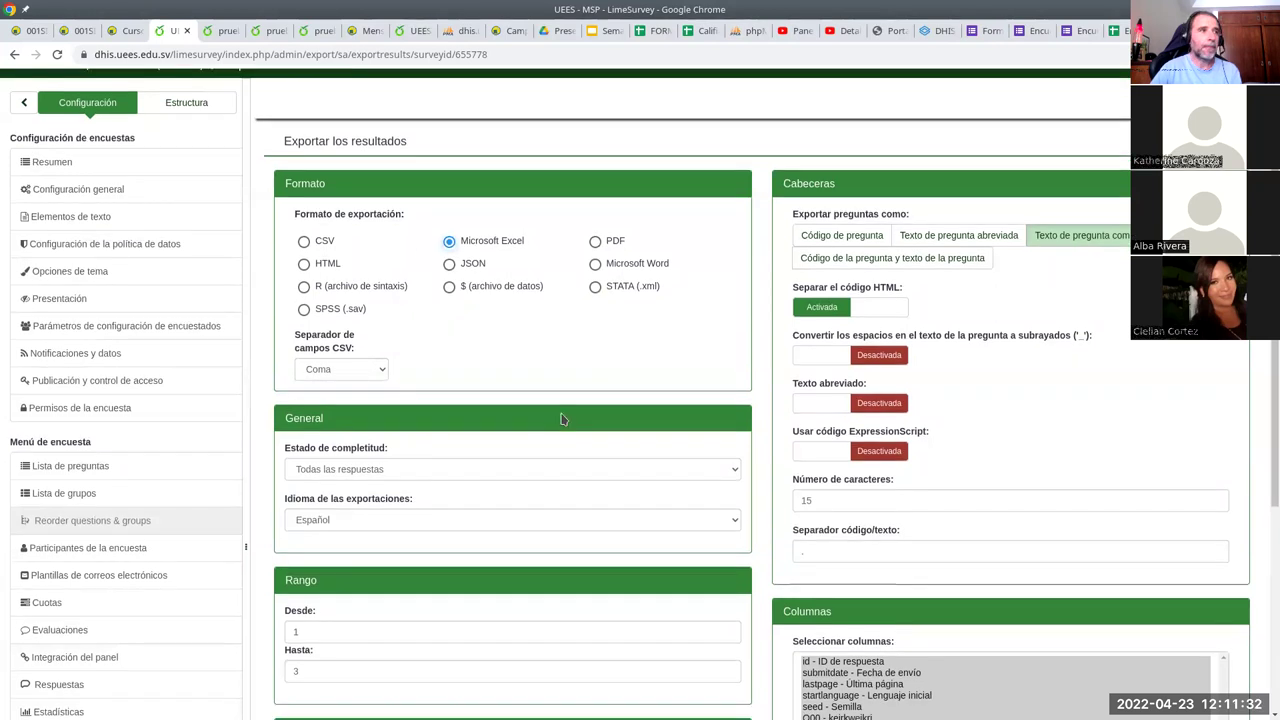
- Set the export's completion status to Únicamente las respuestas completas
scroll(444, 343, "down", 2)
left_click(376, 340)
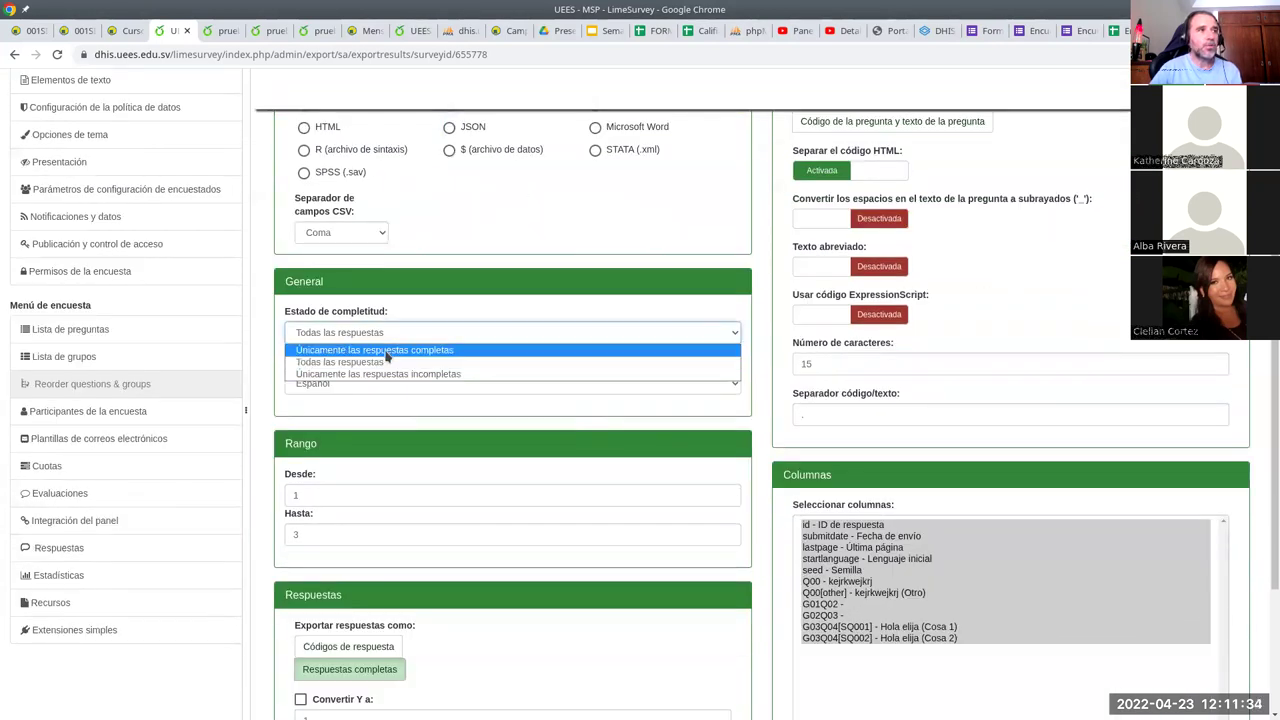
left_click(386, 352)
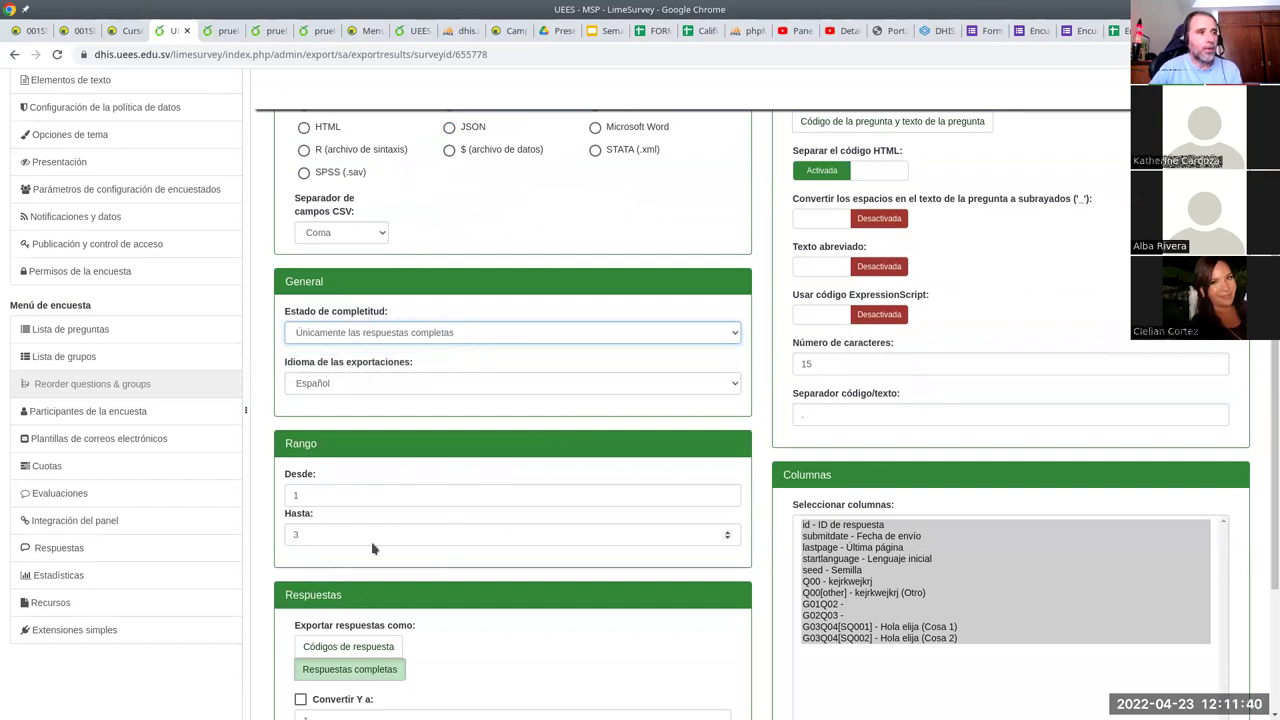
scroll(1025, 404, "up", 1)
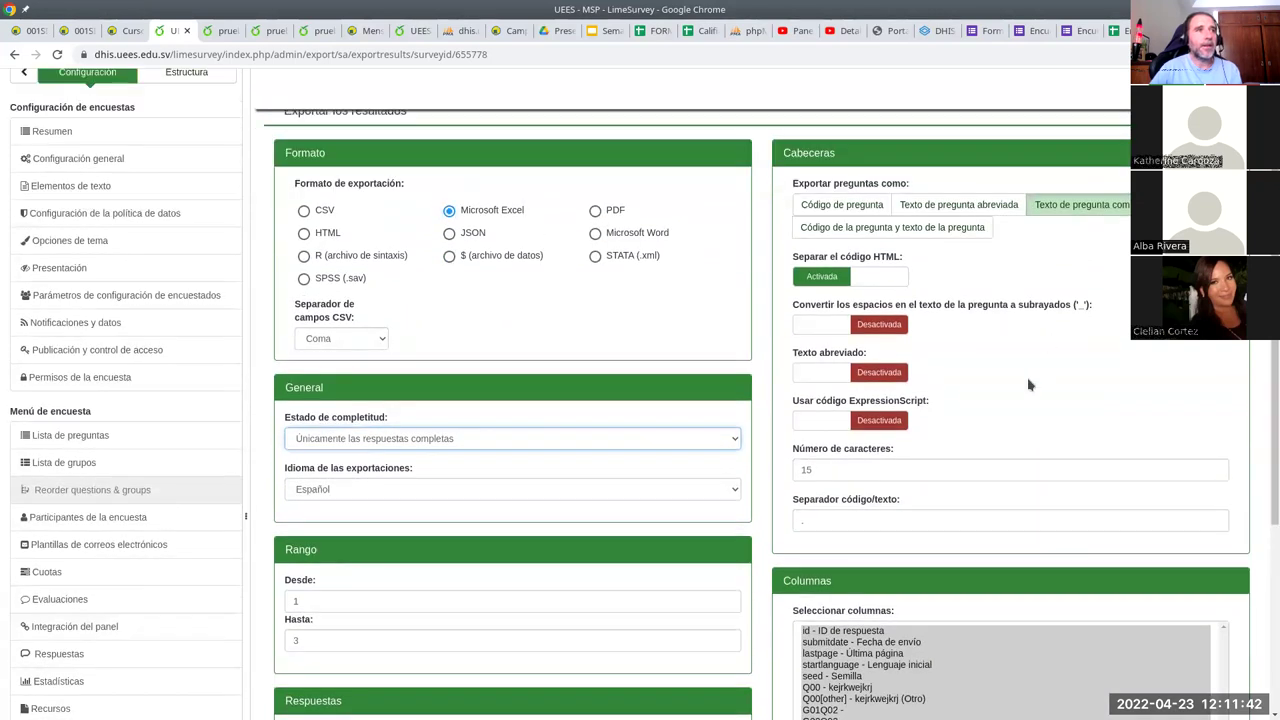
- Leave the export settings, open the survey's statistics and switch them to simple mode
scroll(963, 306, "up", 1)
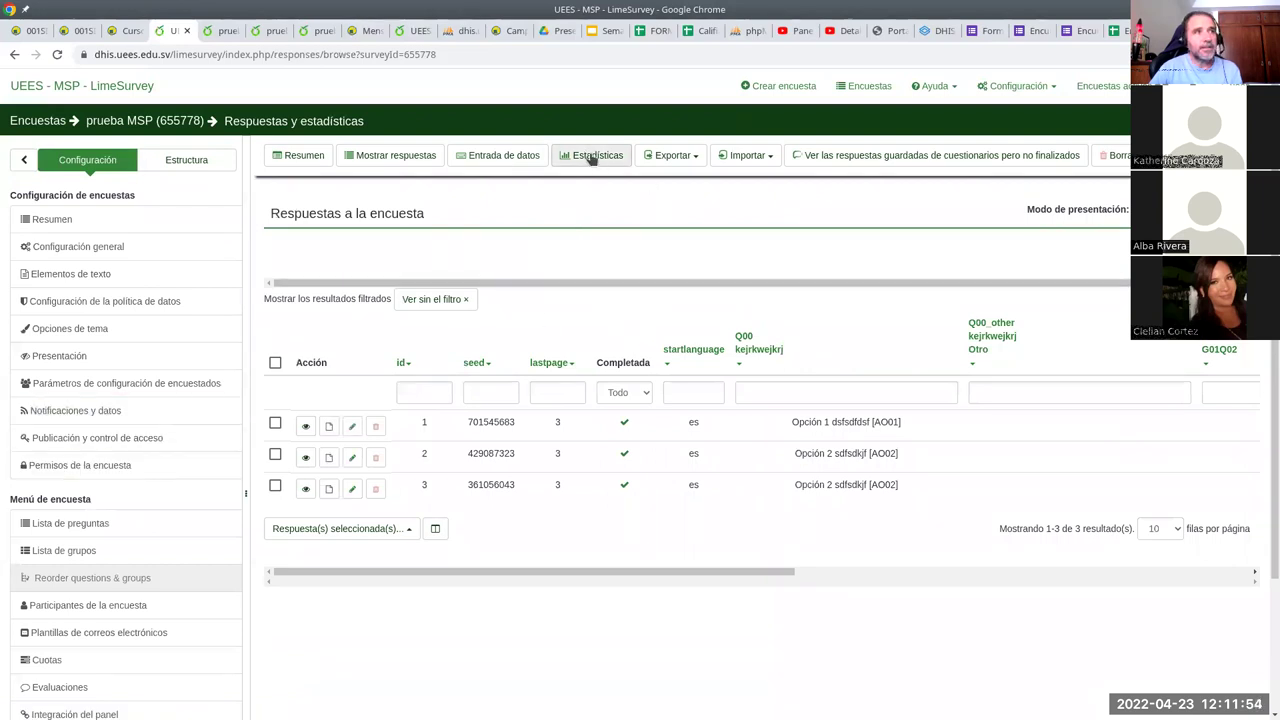
scroll(665, 483, "down", 1)
scroll(665, 483, "down", 3)
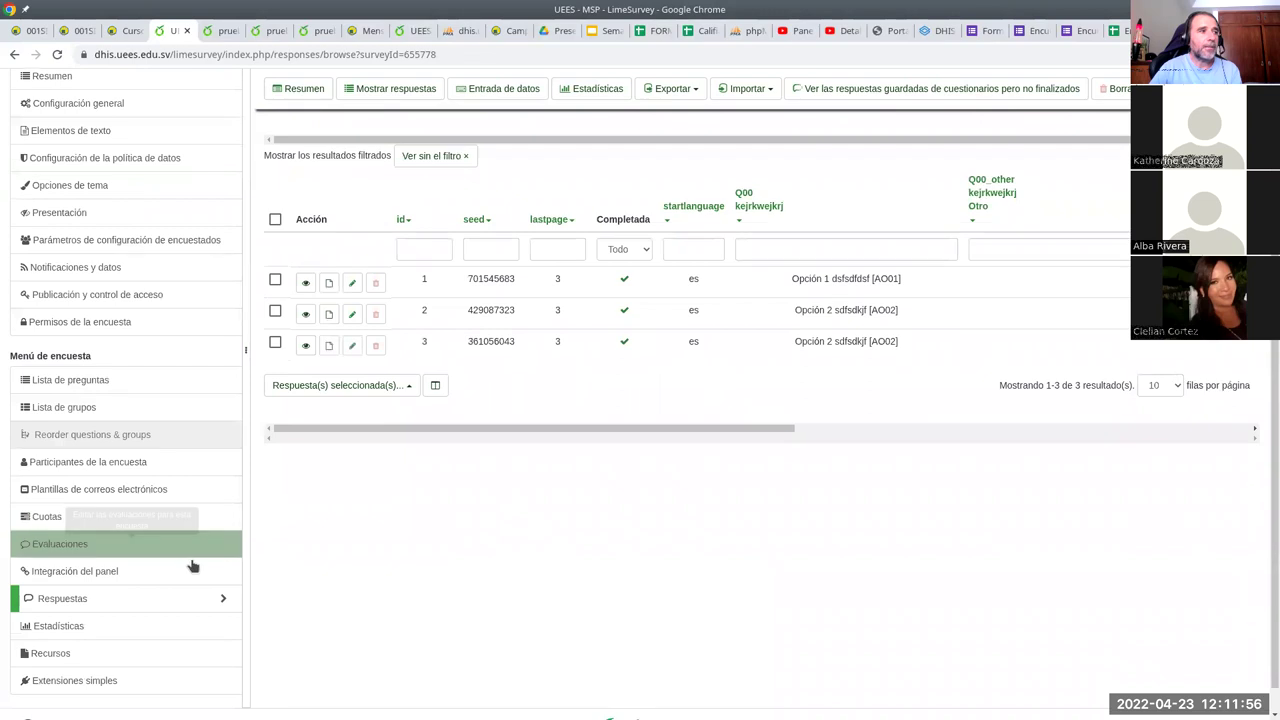
scroll(194, 566, "down", 1)
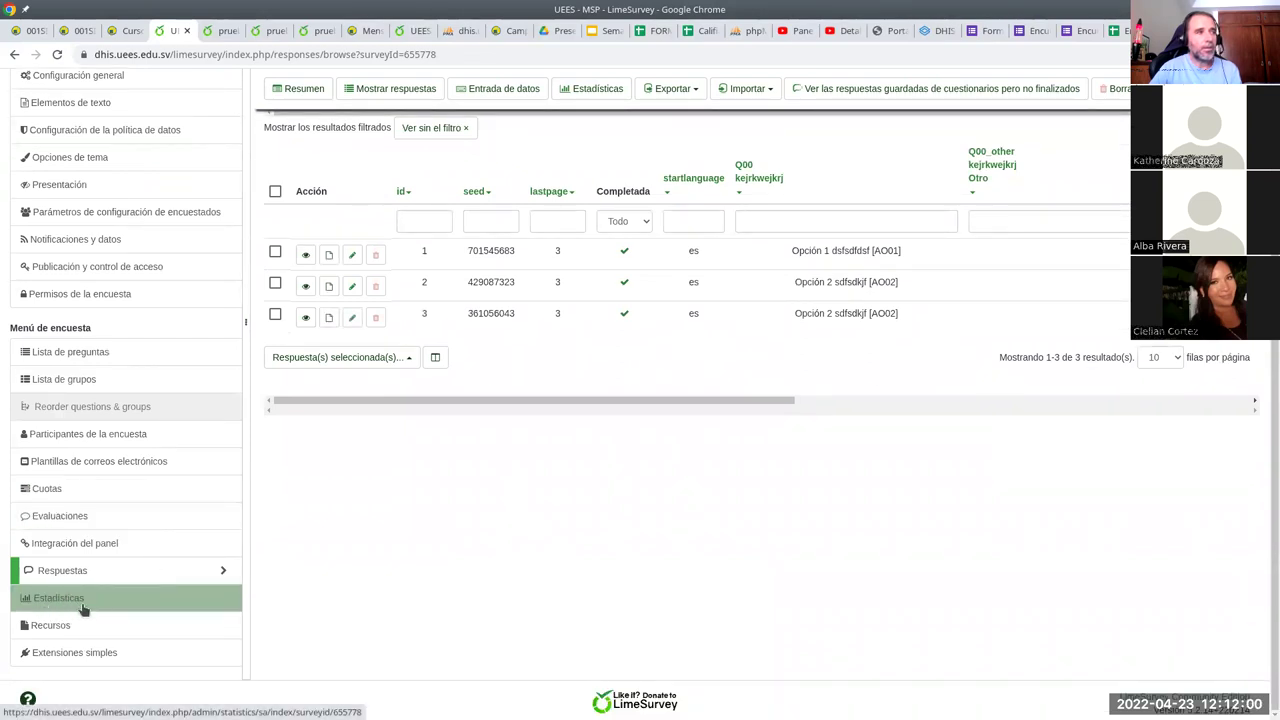
left_click(80, 605)
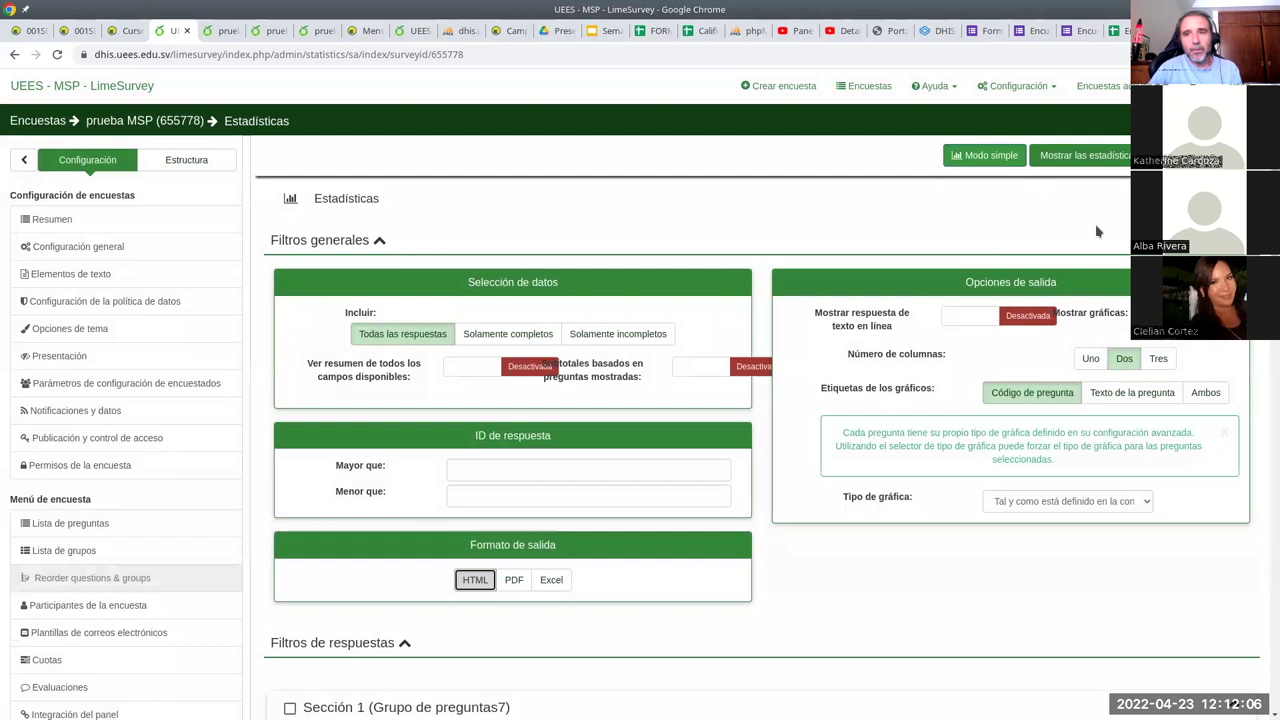
left_click(983, 157)
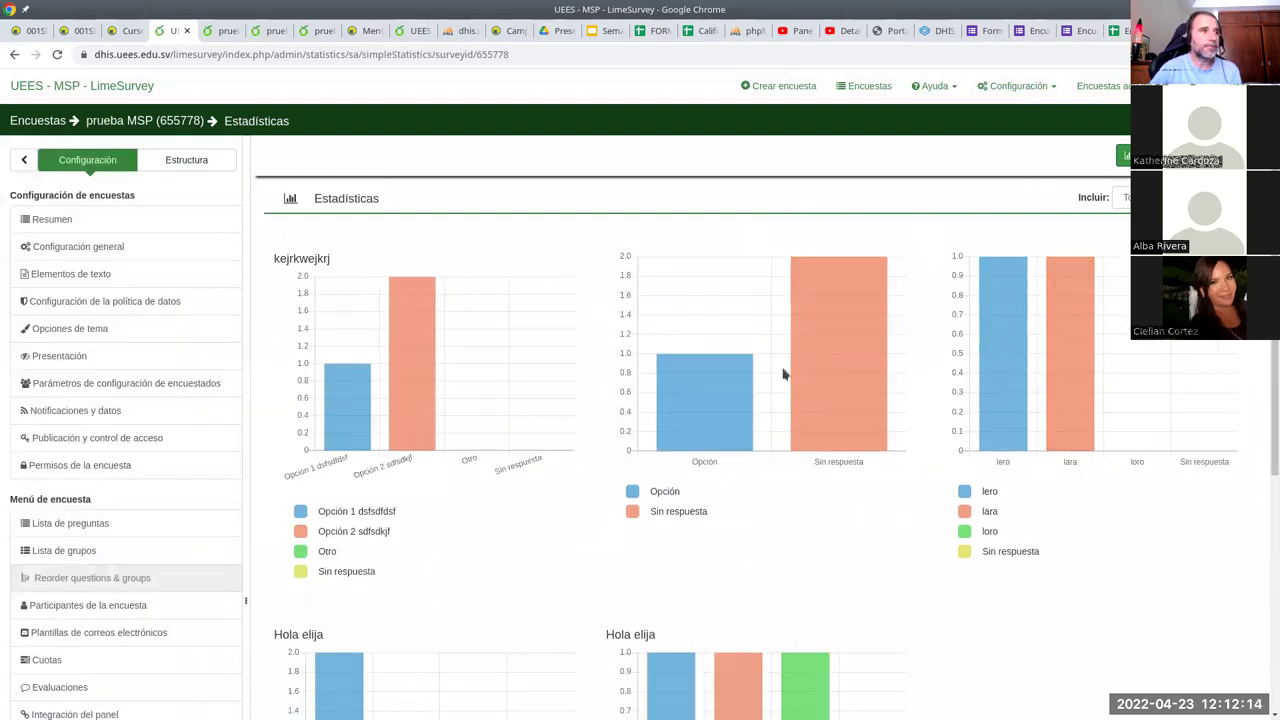
- Limit the simple statistics charts to completed responses only
scroll(510, 490, "down", 3)
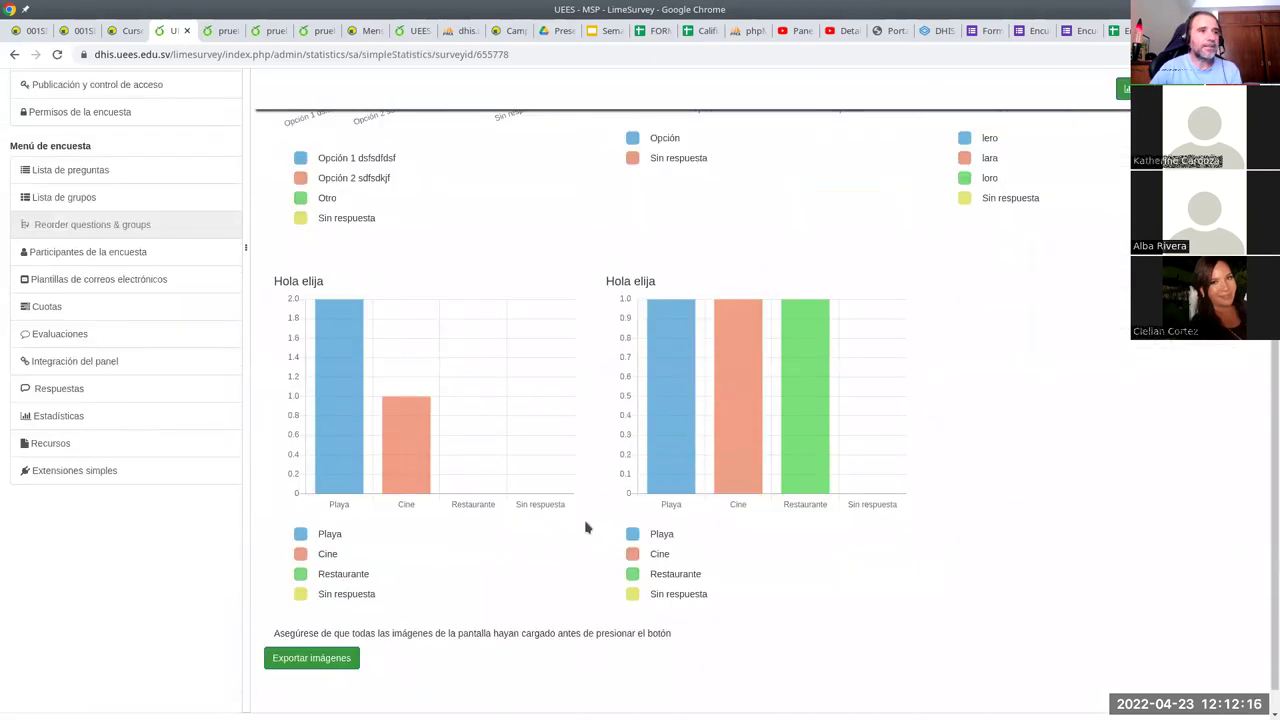
scroll(510, 521, "up", 2)
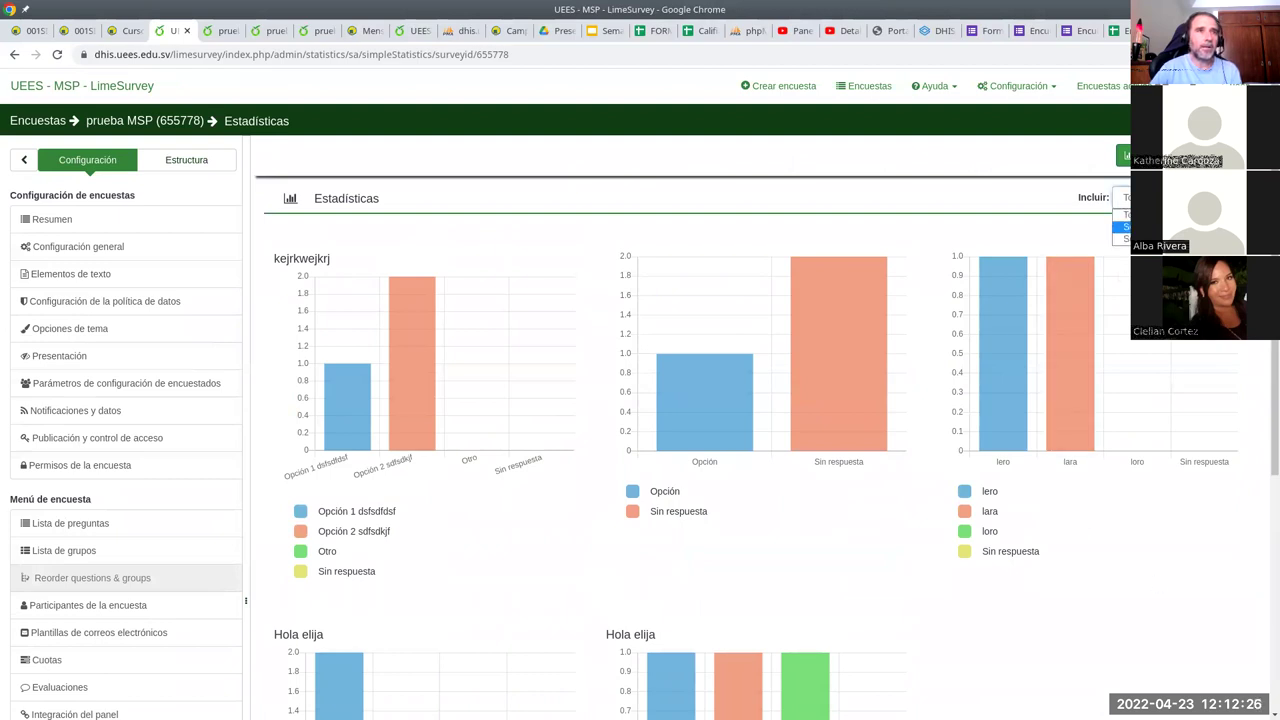
key("F5")
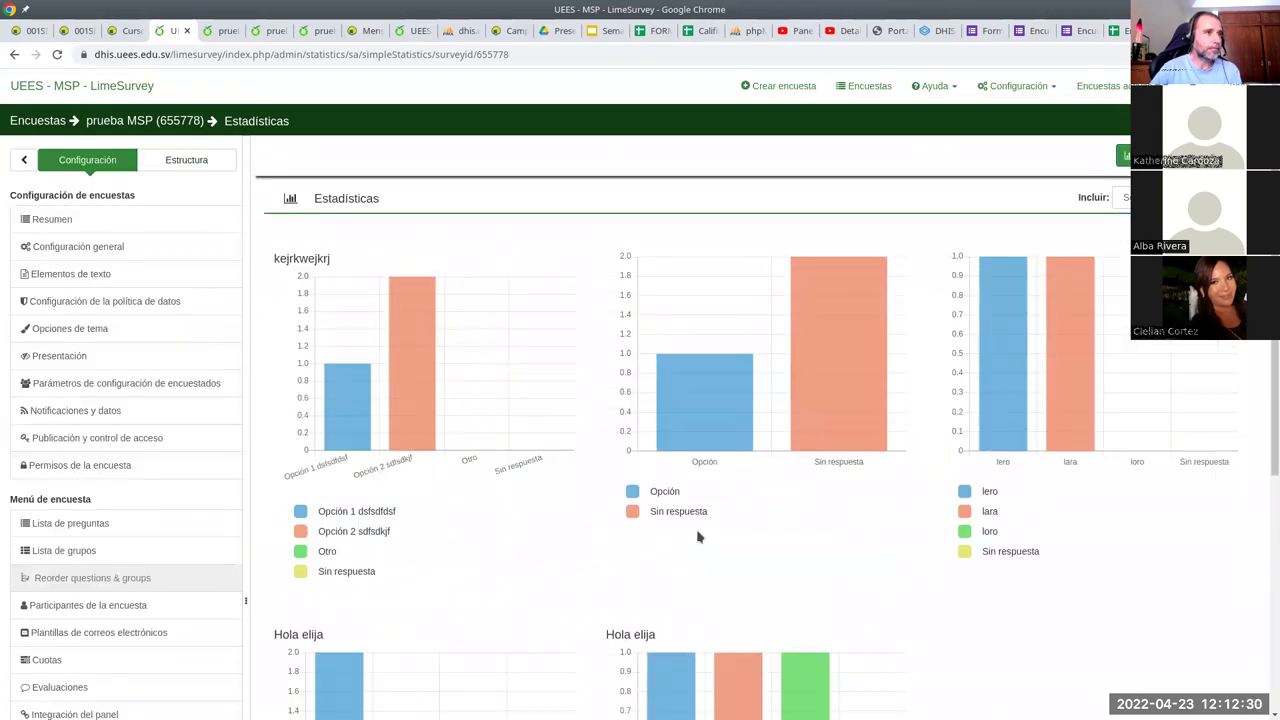
- Examine the charts for each question, including kejrkwejkrj and the two Hola elija questions
scroll(698, 537, "down", 5)
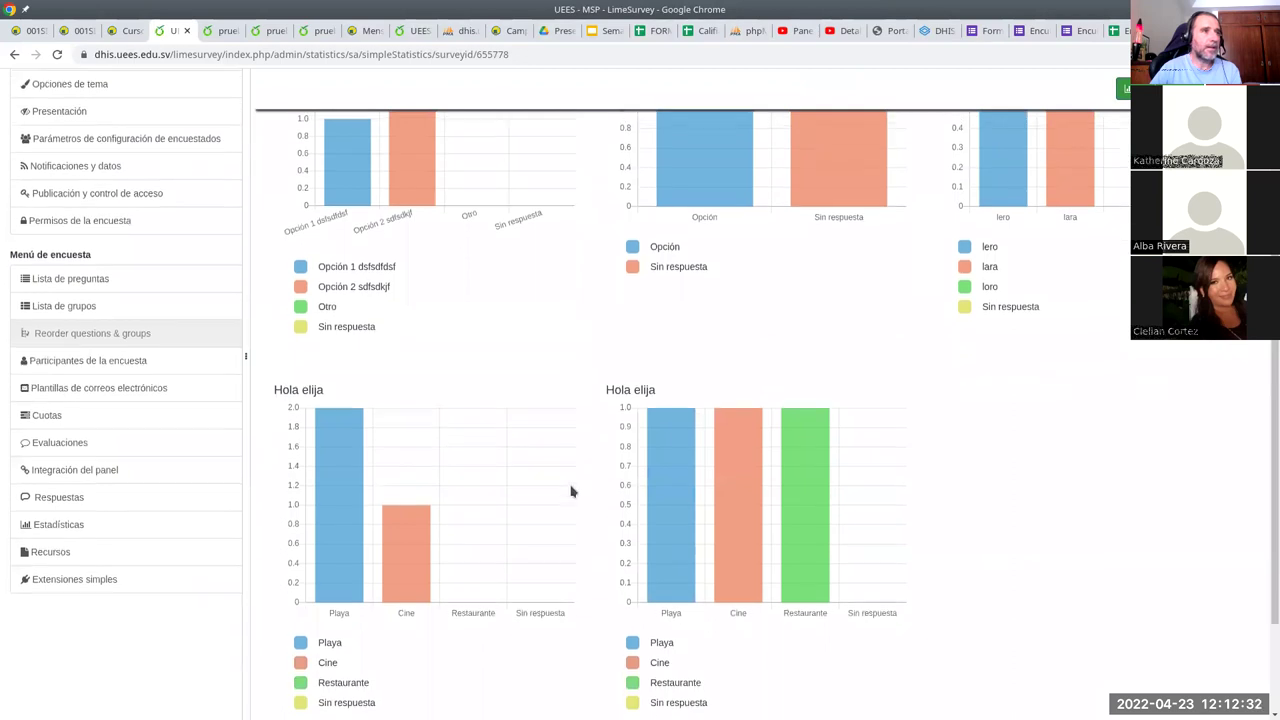
scroll(571, 491, "up", 3)
scroll(678, 514, "down", 3)
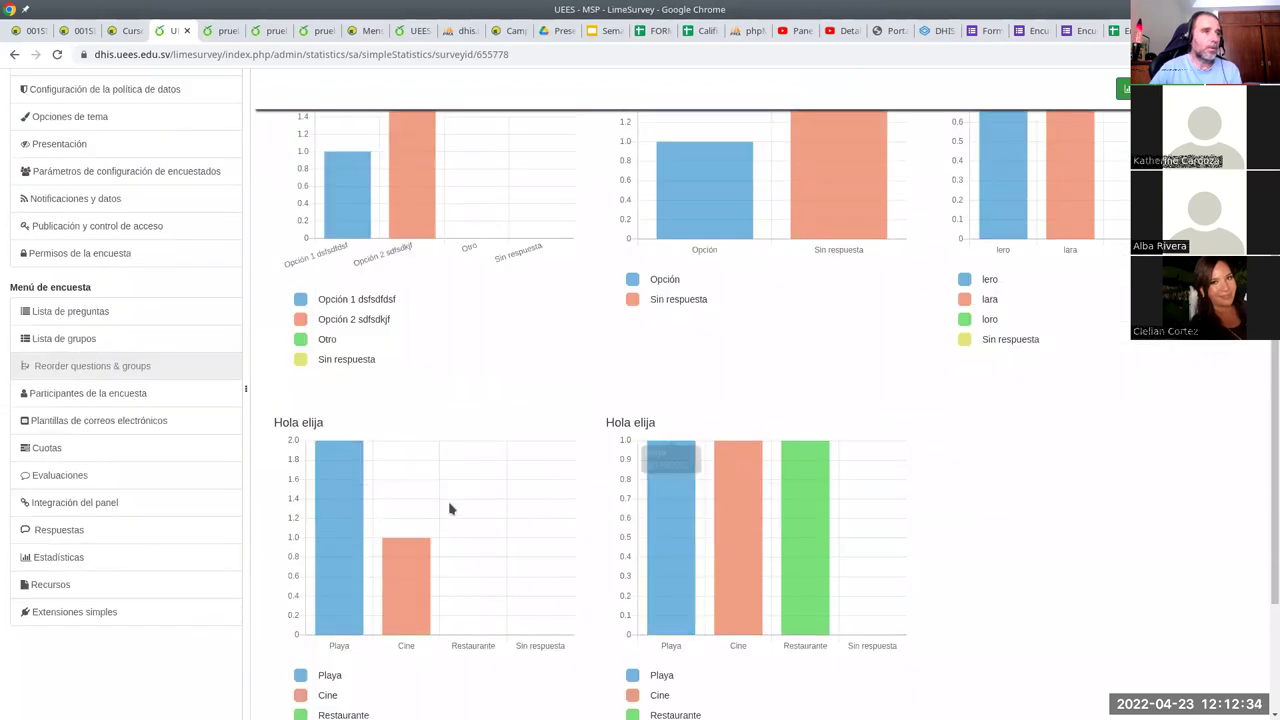
scroll(838, 384, "up", 4)
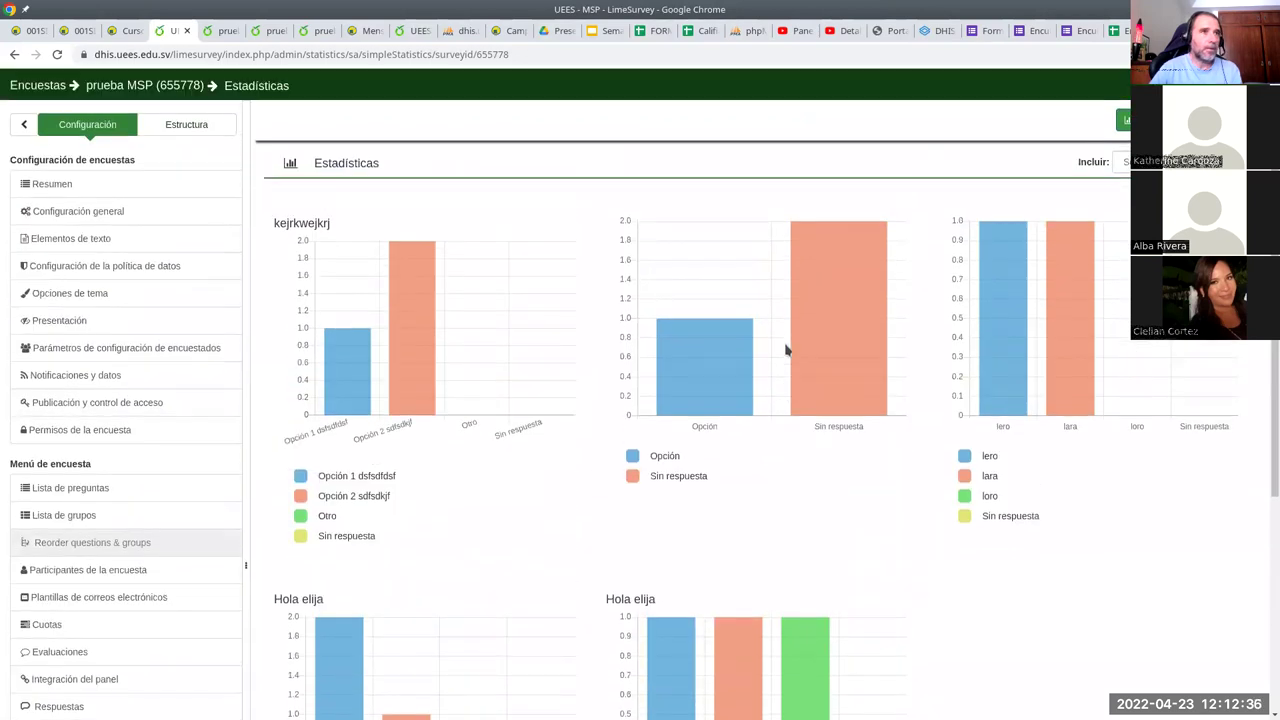
mouse_move(822, 349)
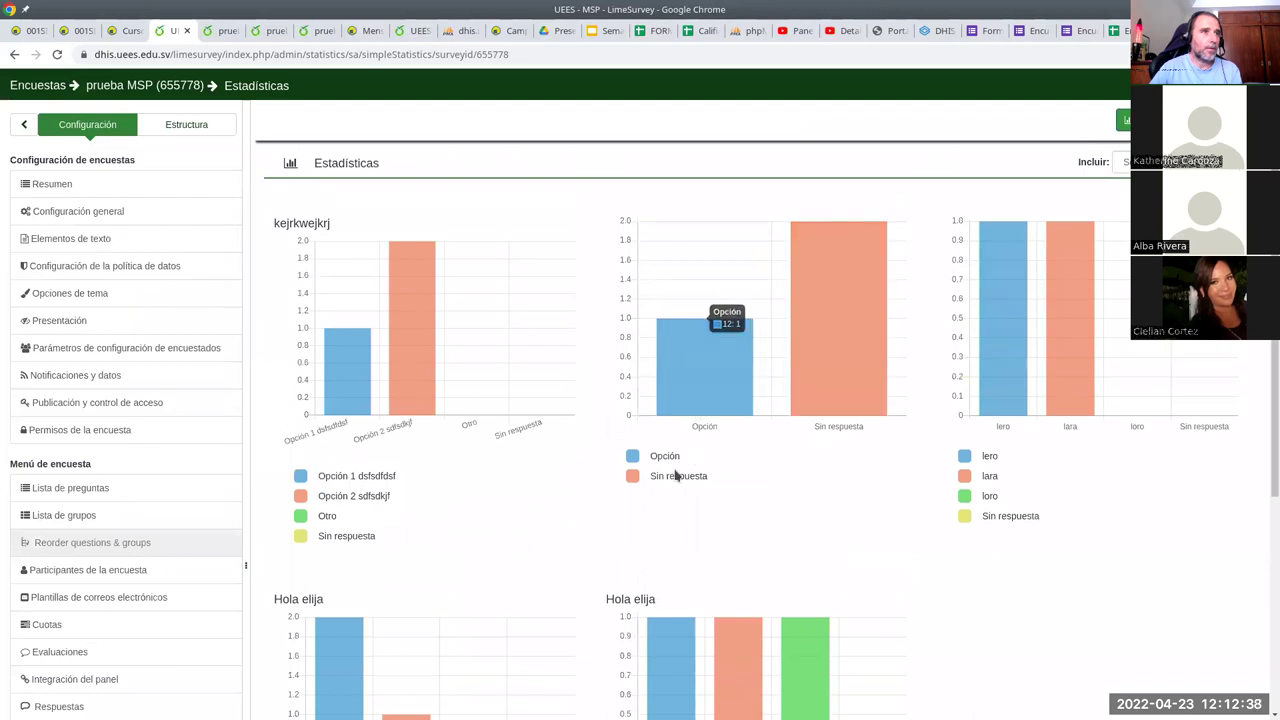
mouse_move(999, 370)
scroll(995, 400, "up", 1)
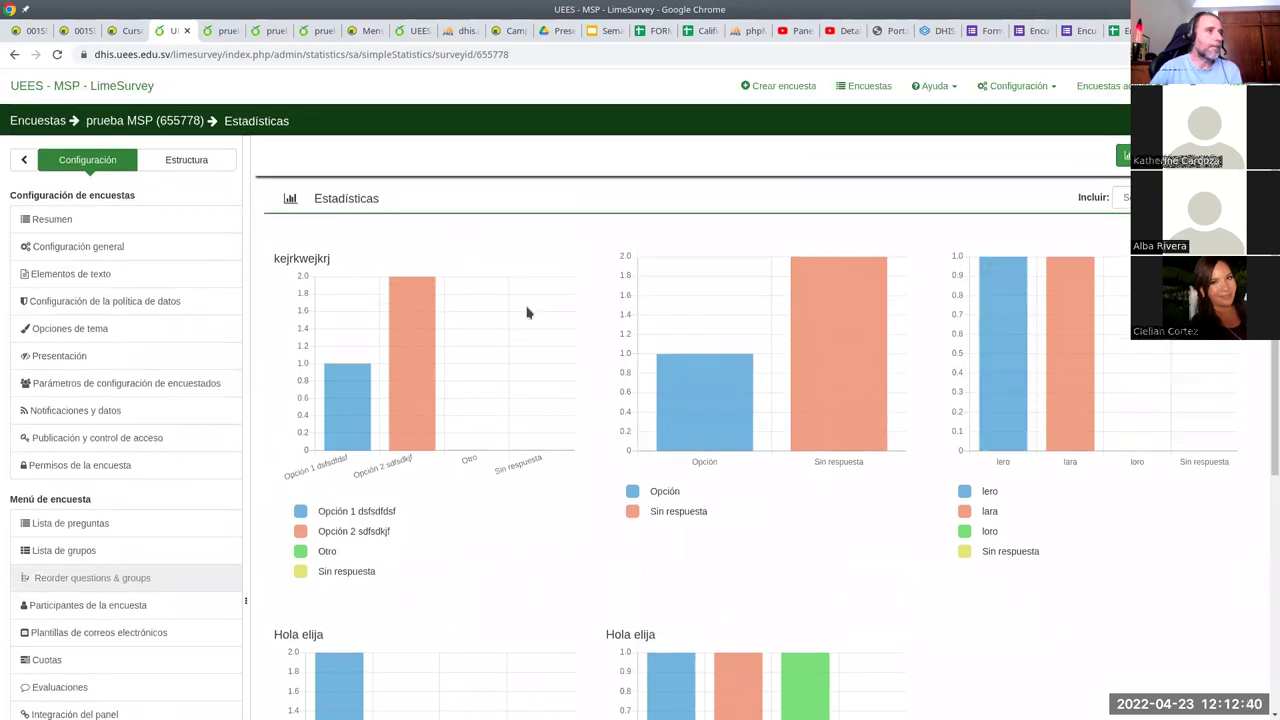
- Switch the statistics to expert mode and filter the responses by Opción 2 sdfsdkjf for Q00 and lero for G02Q03
left_click(1124, 156)
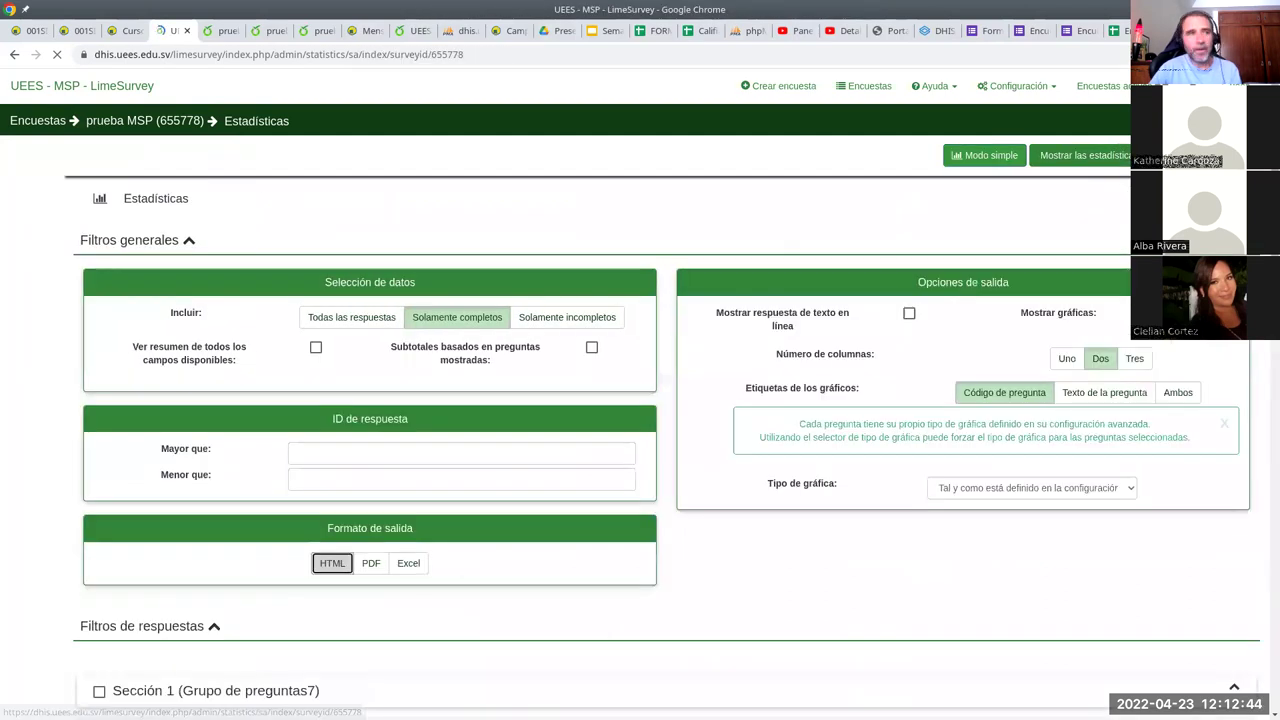
scroll(572, 418, "down", 3)
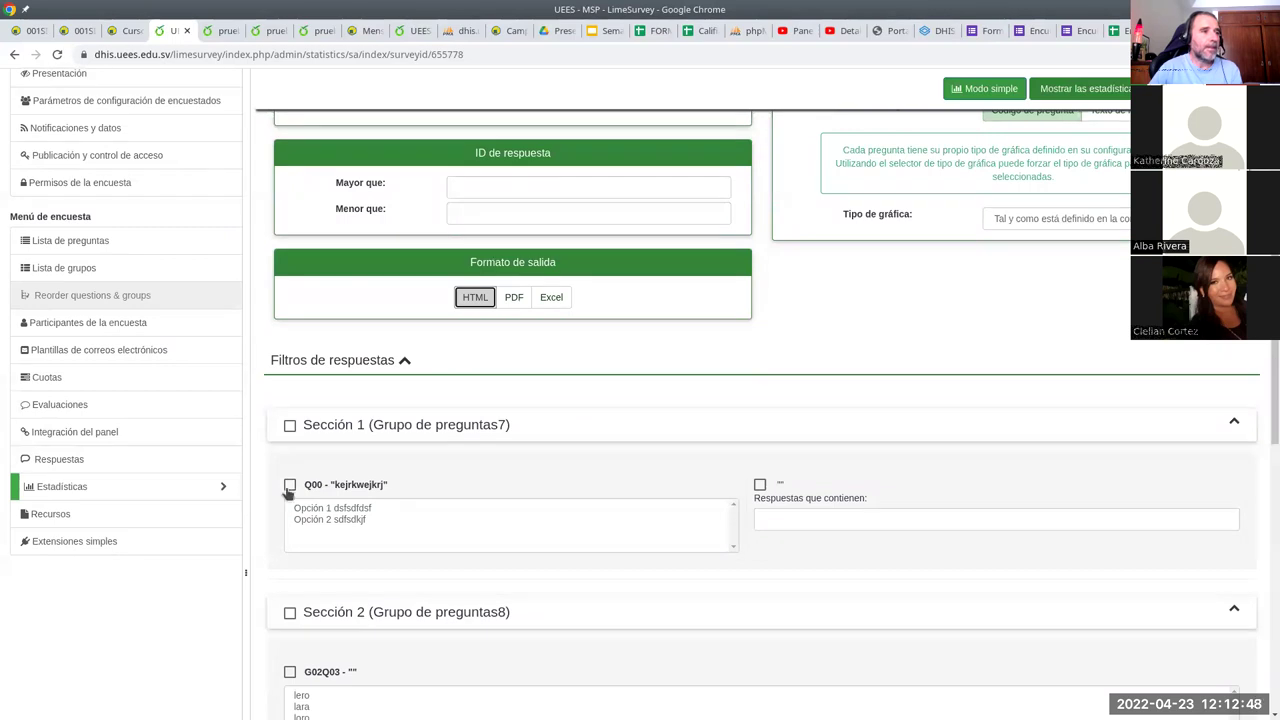
left_click(295, 519)
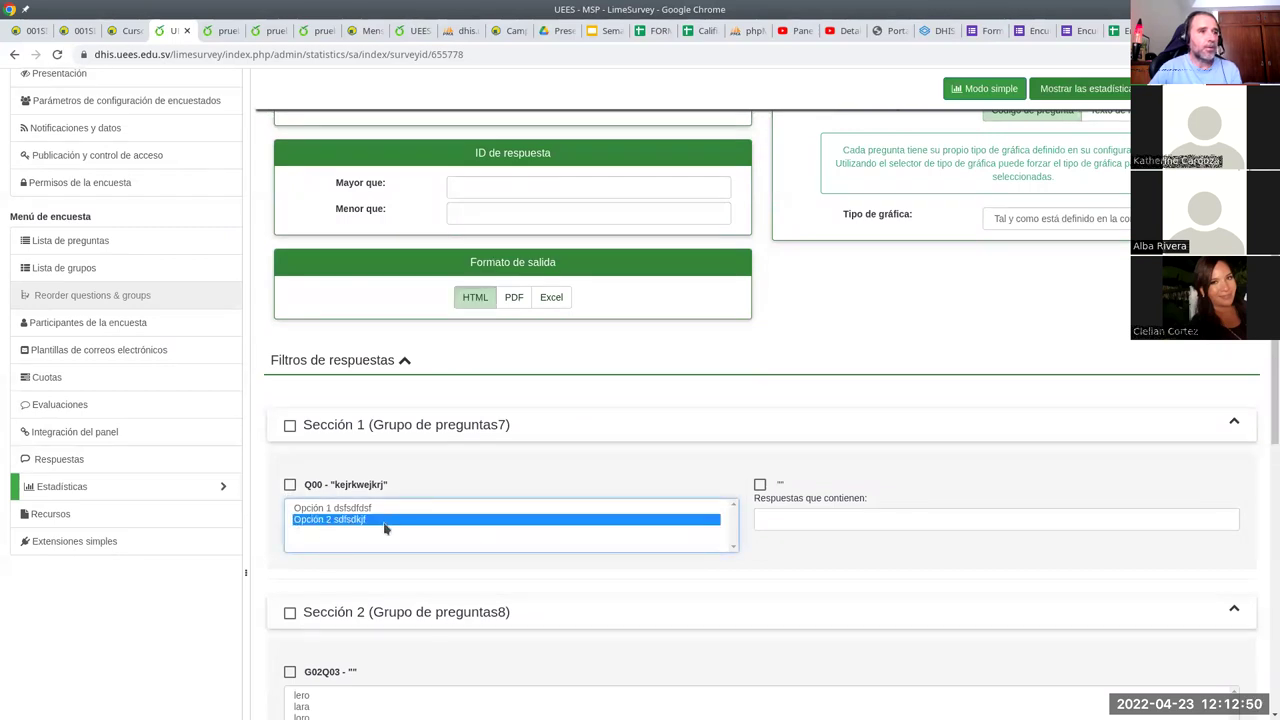
scroll(590, 534, "down", 2)
scroll(590, 534, "up", 2)
scroll(597, 531, "down", 2)
left_click(306, 519)
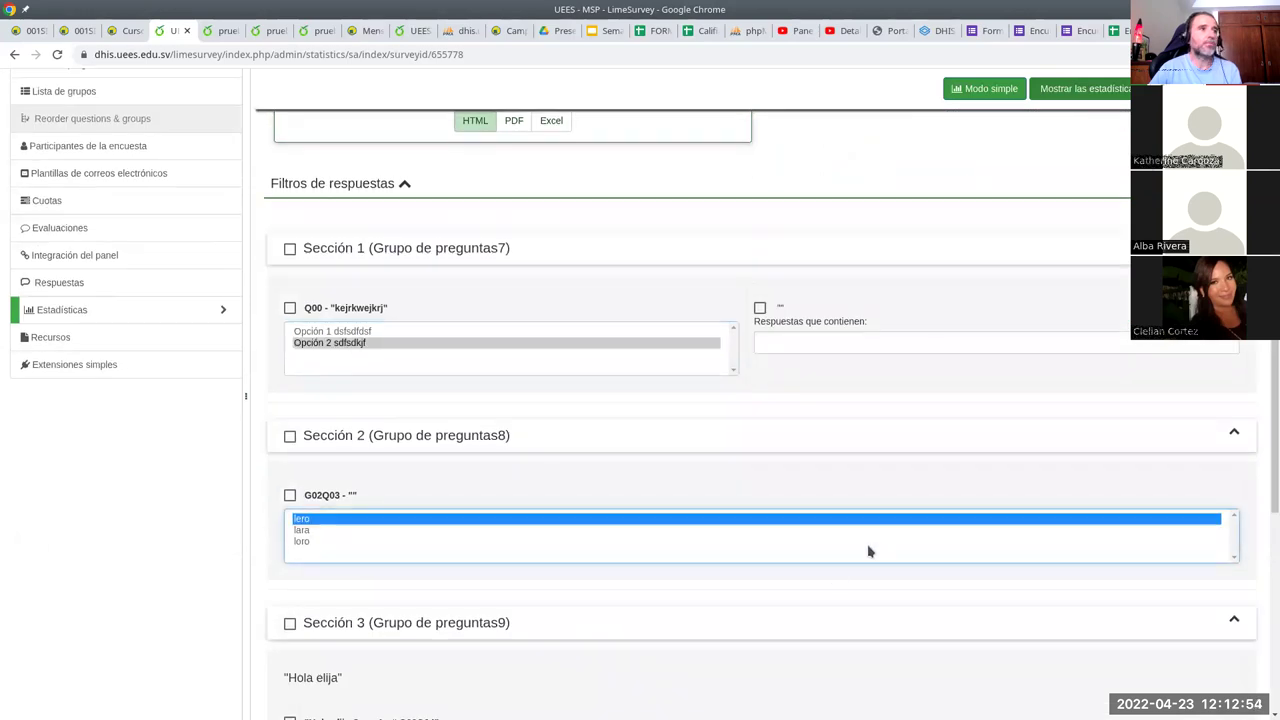
- Examine the Sección 3 response filters and the general filters for data selection, response ID, output format and chart options
scroll(930, 550, "down", 1)
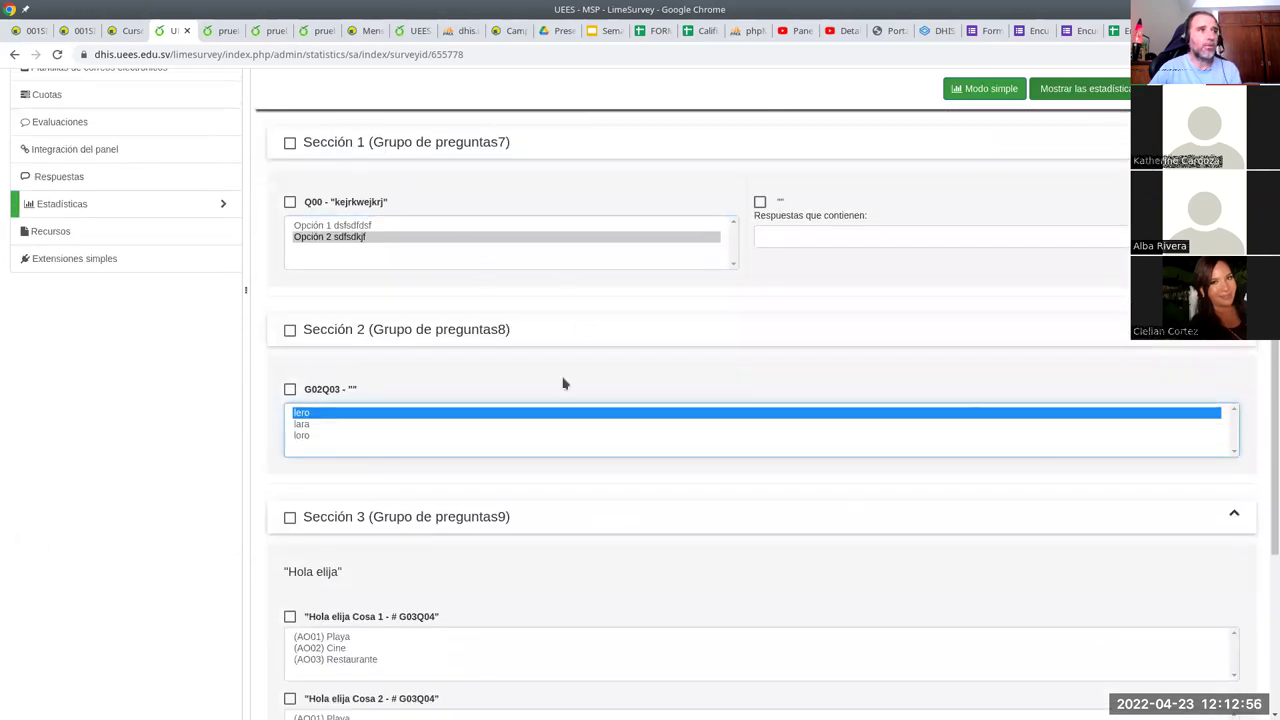
scroll(688, 632, "down", 1)
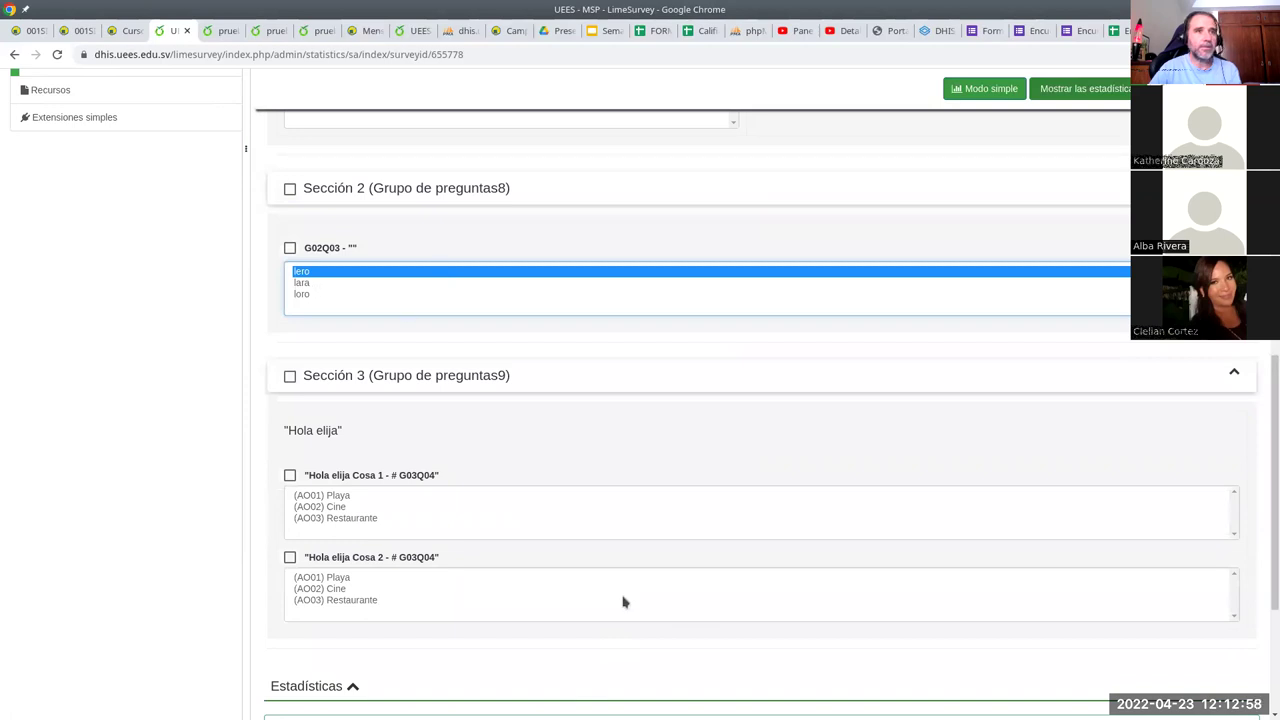
scroll(623, 601, "down", 2)
scroll(760, 442, "up", 2)
scroll(760, 442, "up", 8)
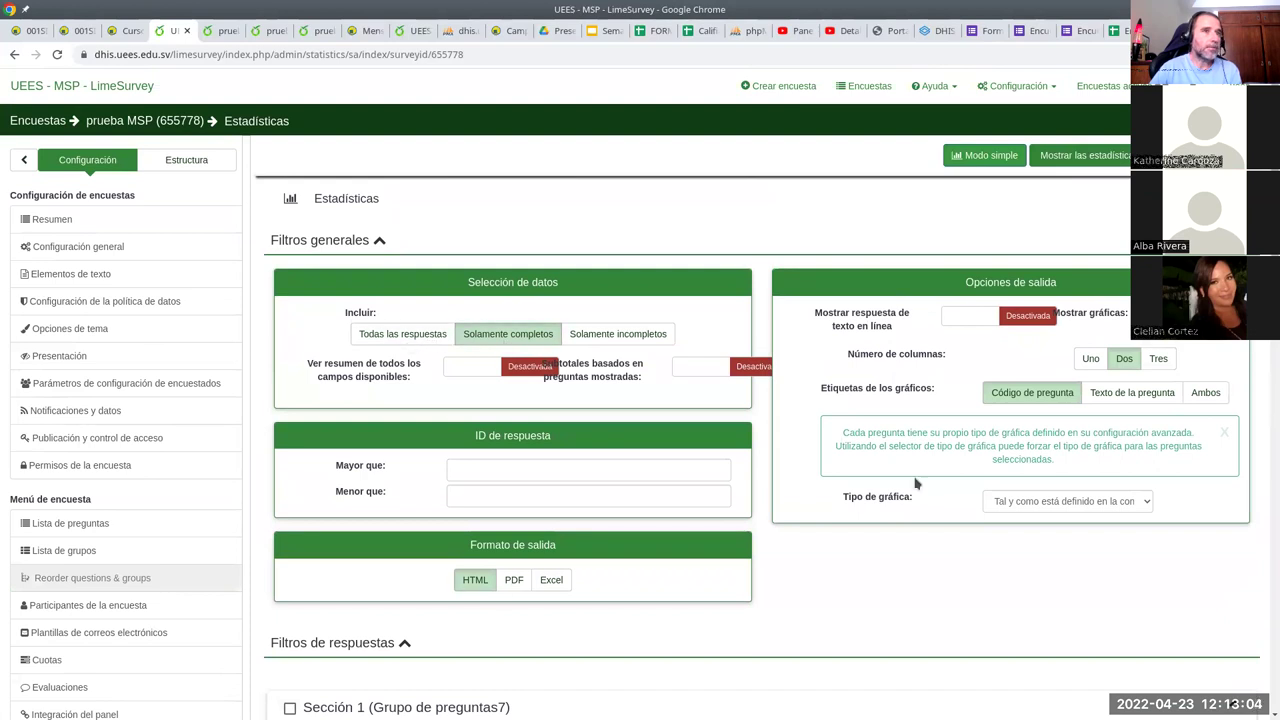
scroll(895, 556, "down", 1)
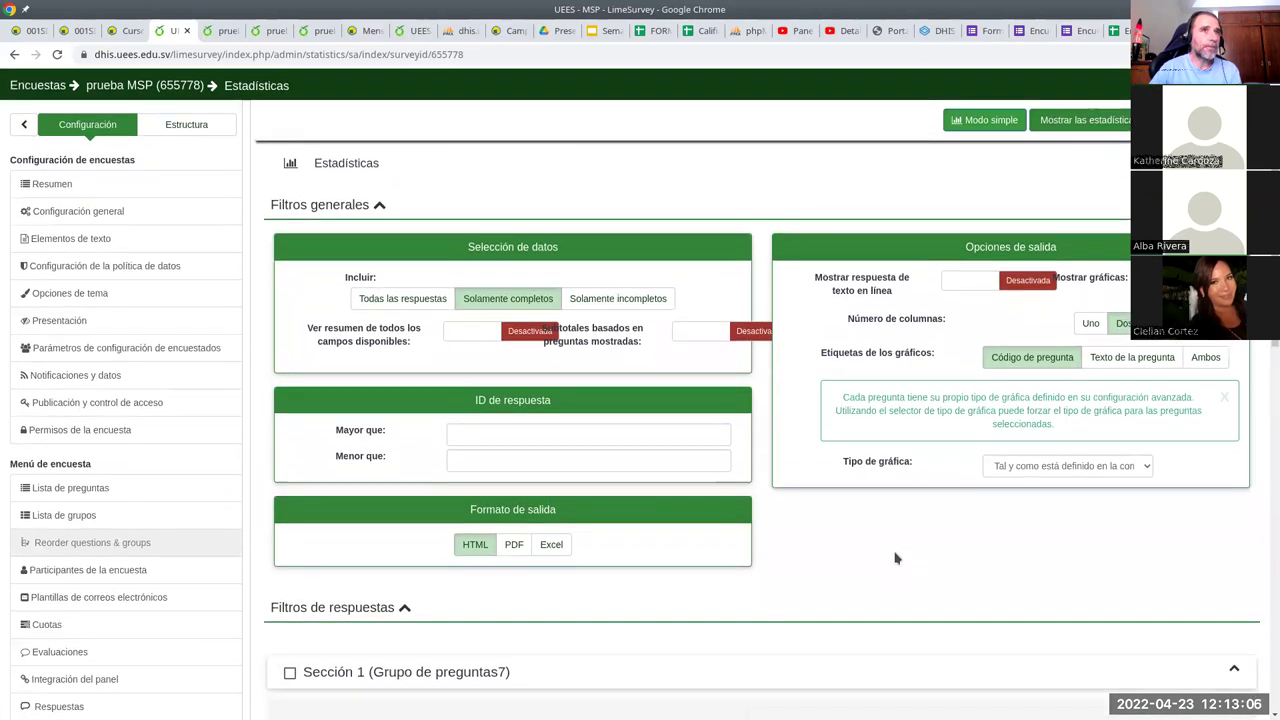
scroll(890, 560, "up", 1)
scroll(883, 561, "down", 3)
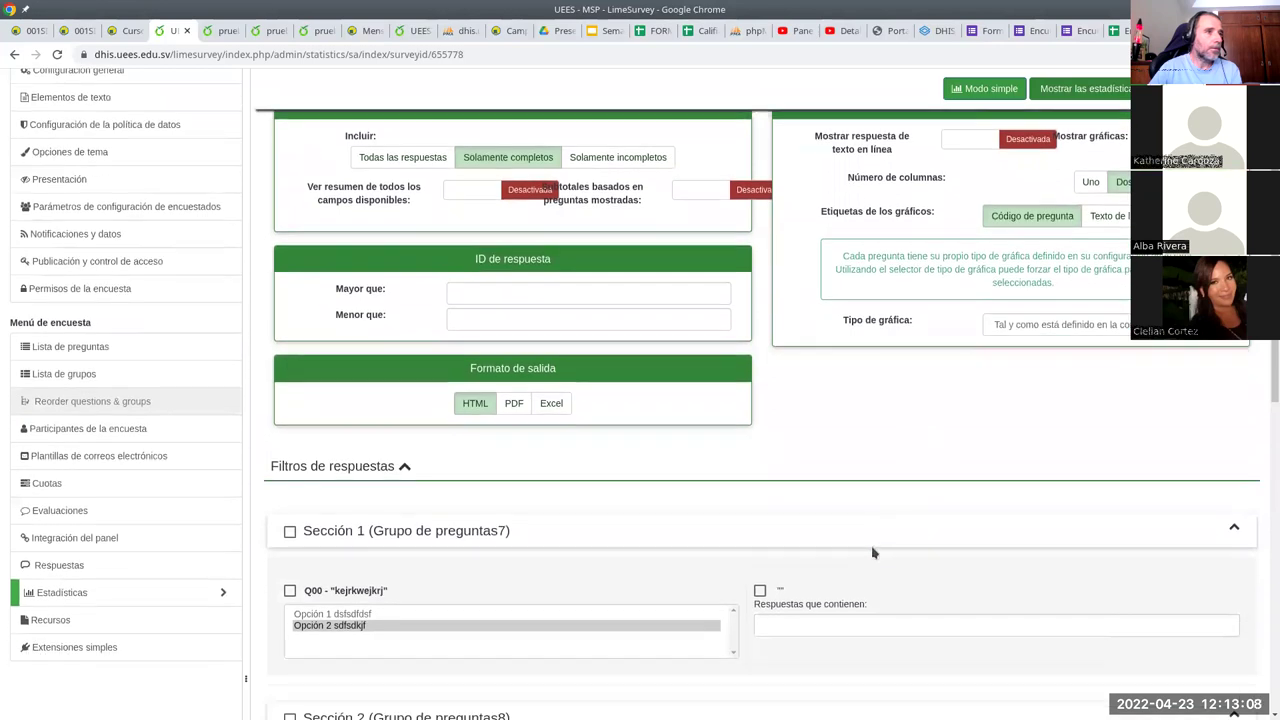
scroll(895, 455, "up", 1)
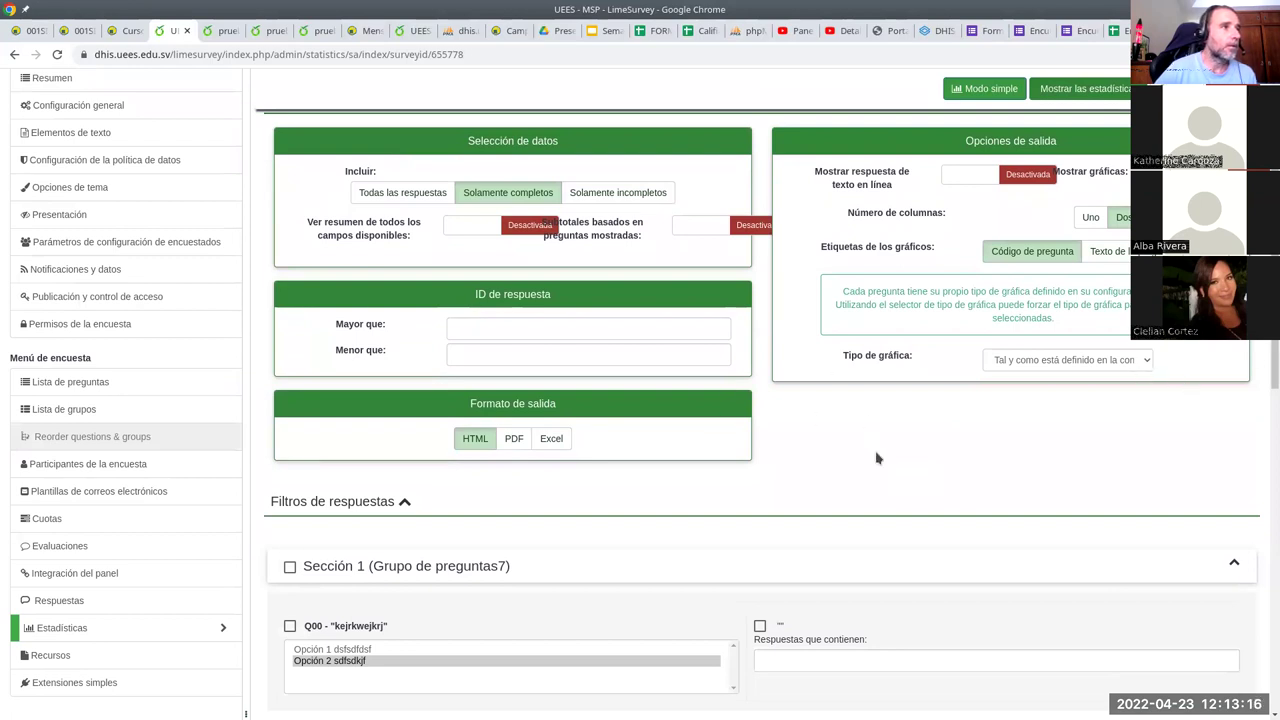
- Collapse the Estadísticas section and export the chart images
scroll(800, 450, "down", 8)
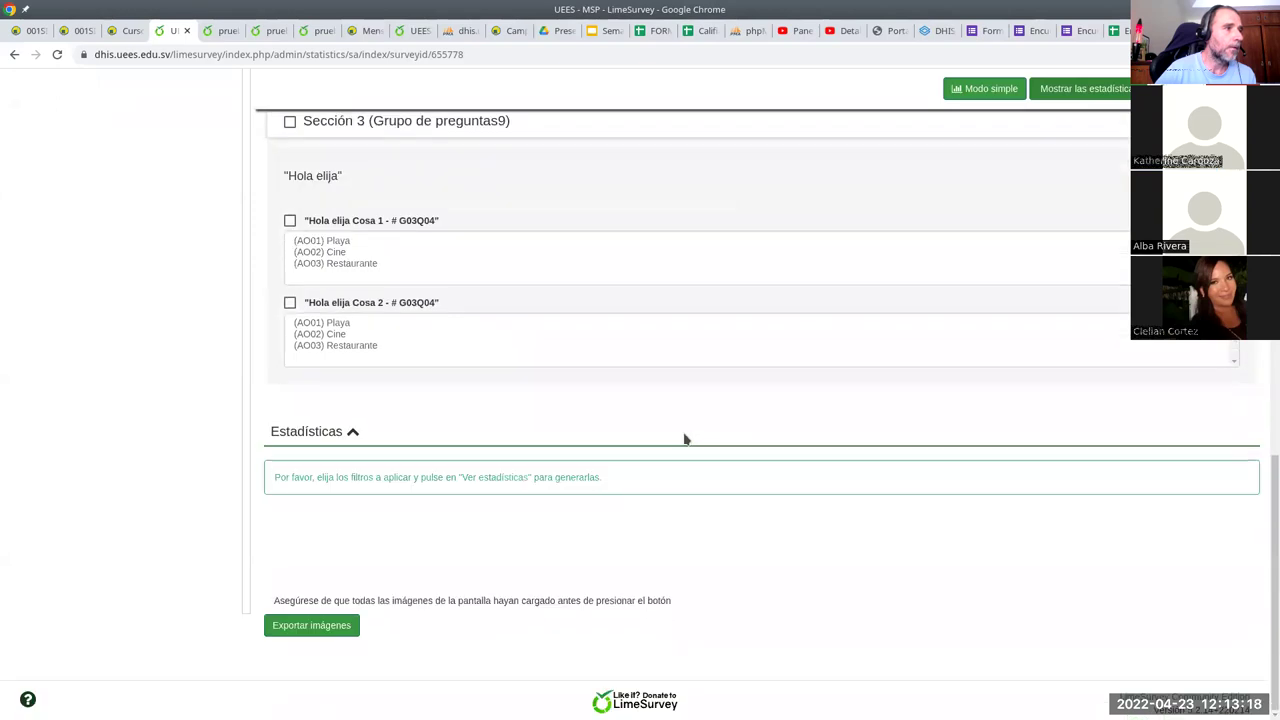
left_click(352, 433)
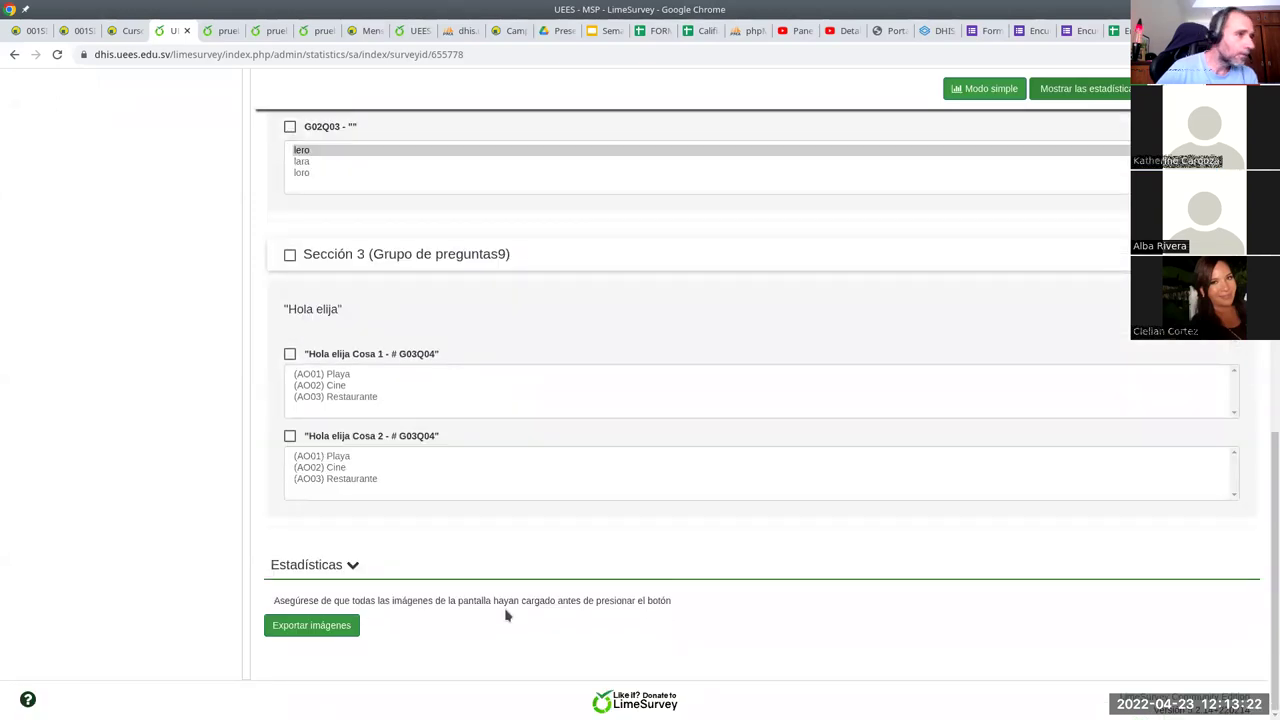
left_click(343, 628)
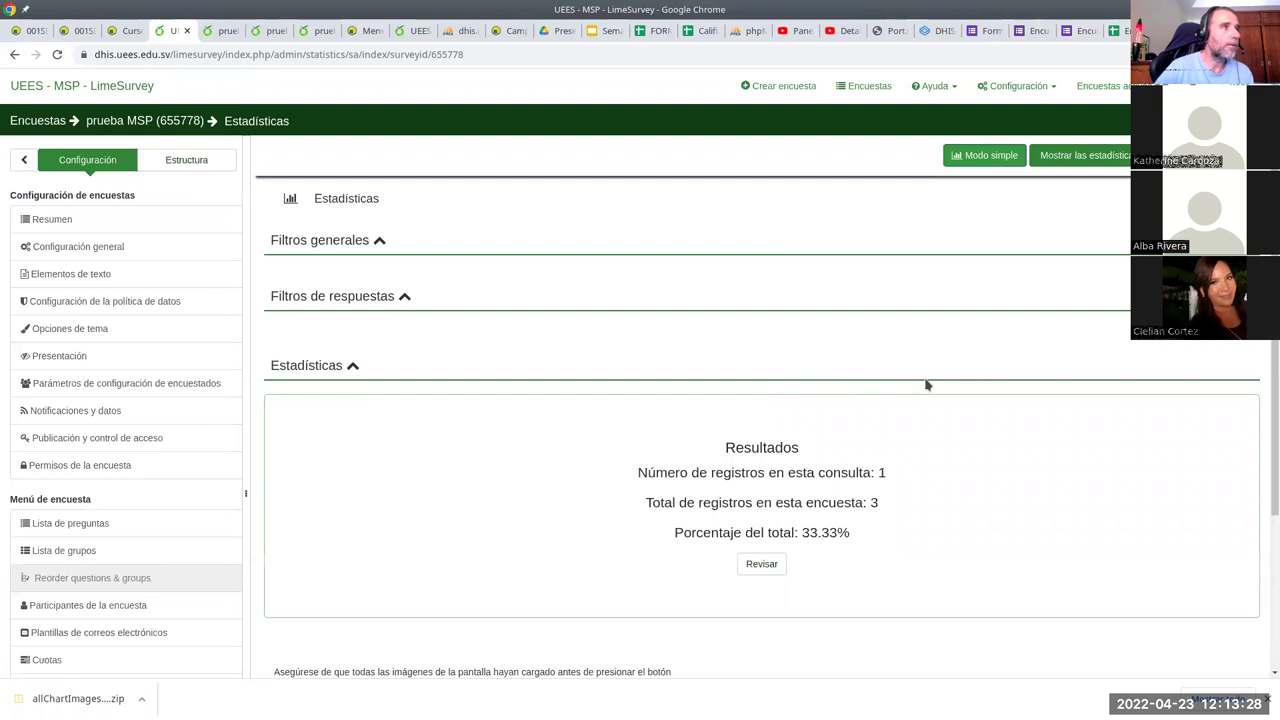
- Generate the filtered statistics and open the matching records for review
scroll(877, 463, "down", 2)
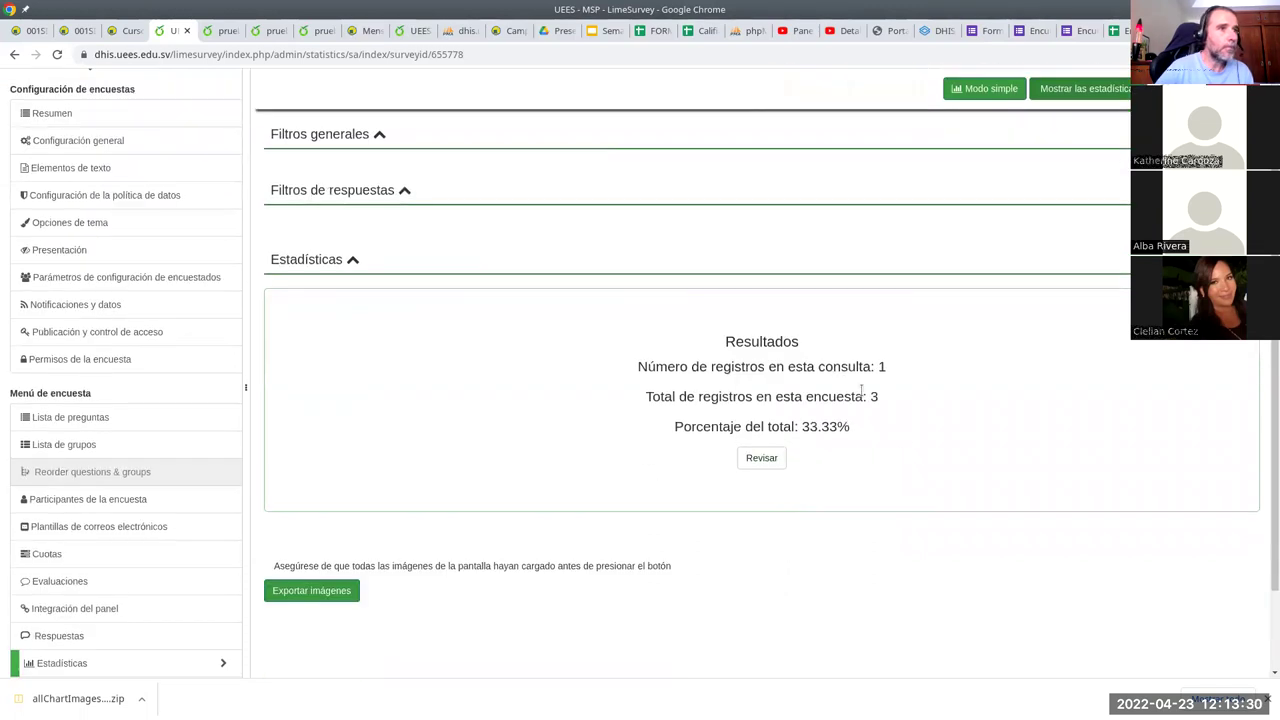
left_click(757, 465)
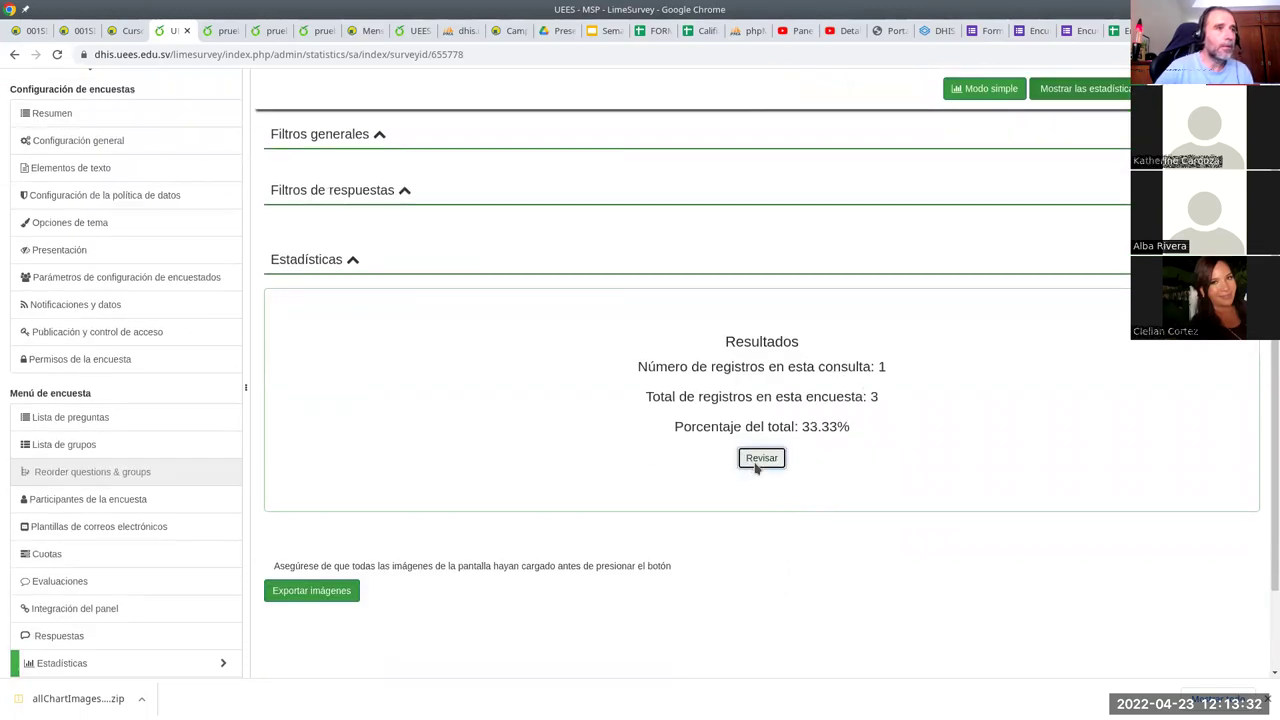